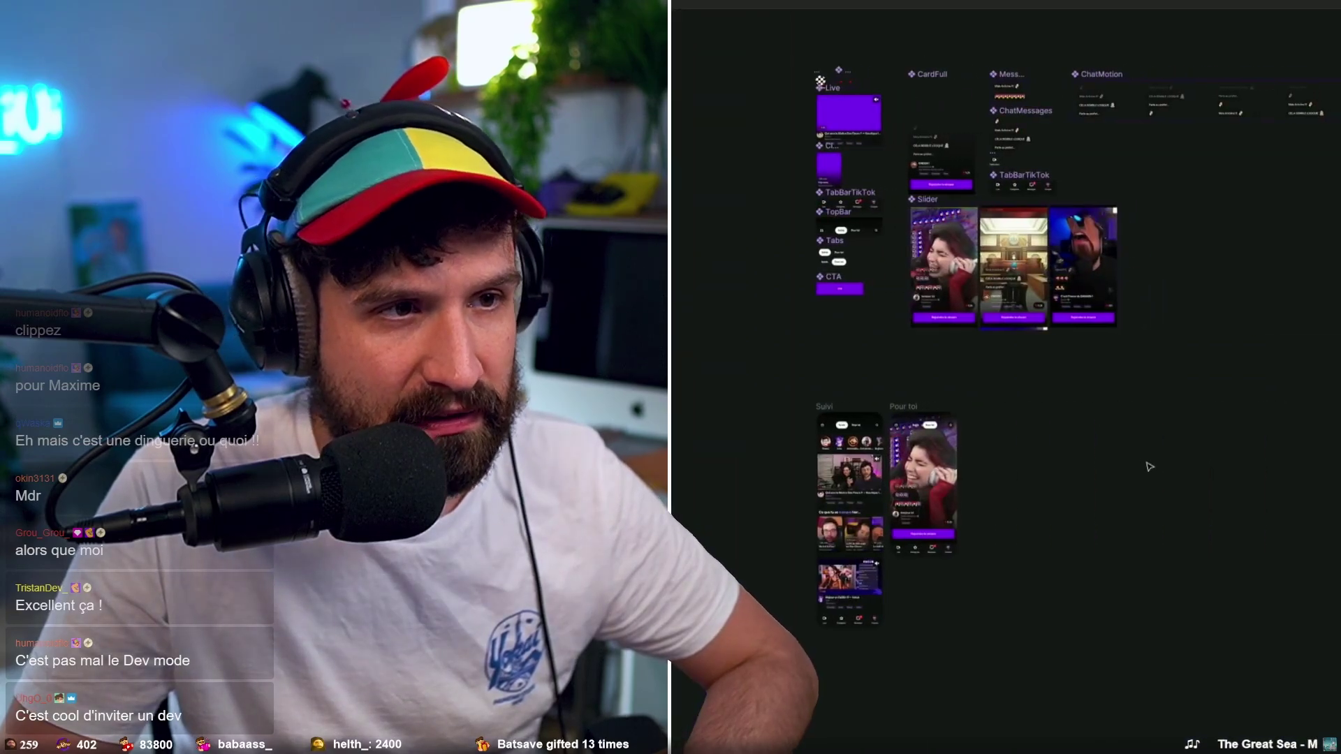
Switch to the Variables playground file and advance to the Unlock theming slide, then deselect it.
scroll(1147, 466, "down", 3)
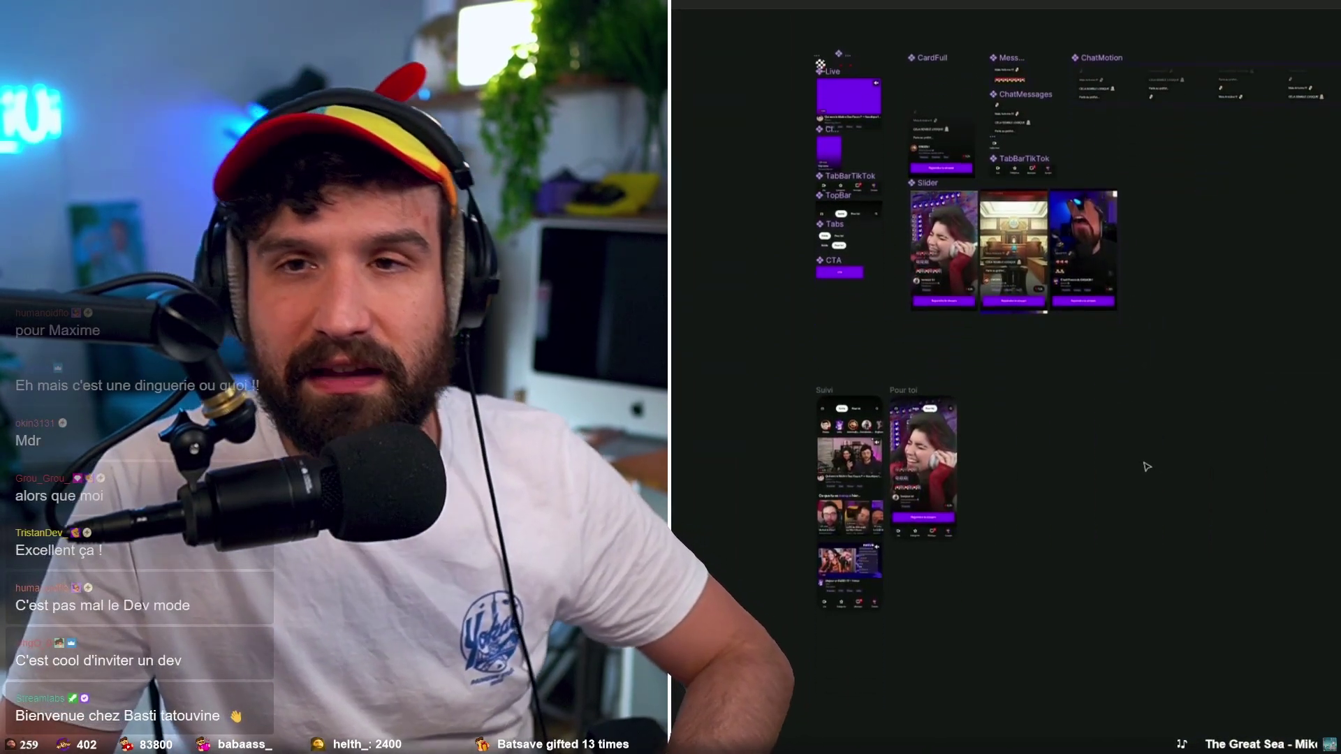
scroll(1146, 467, "up", 1)
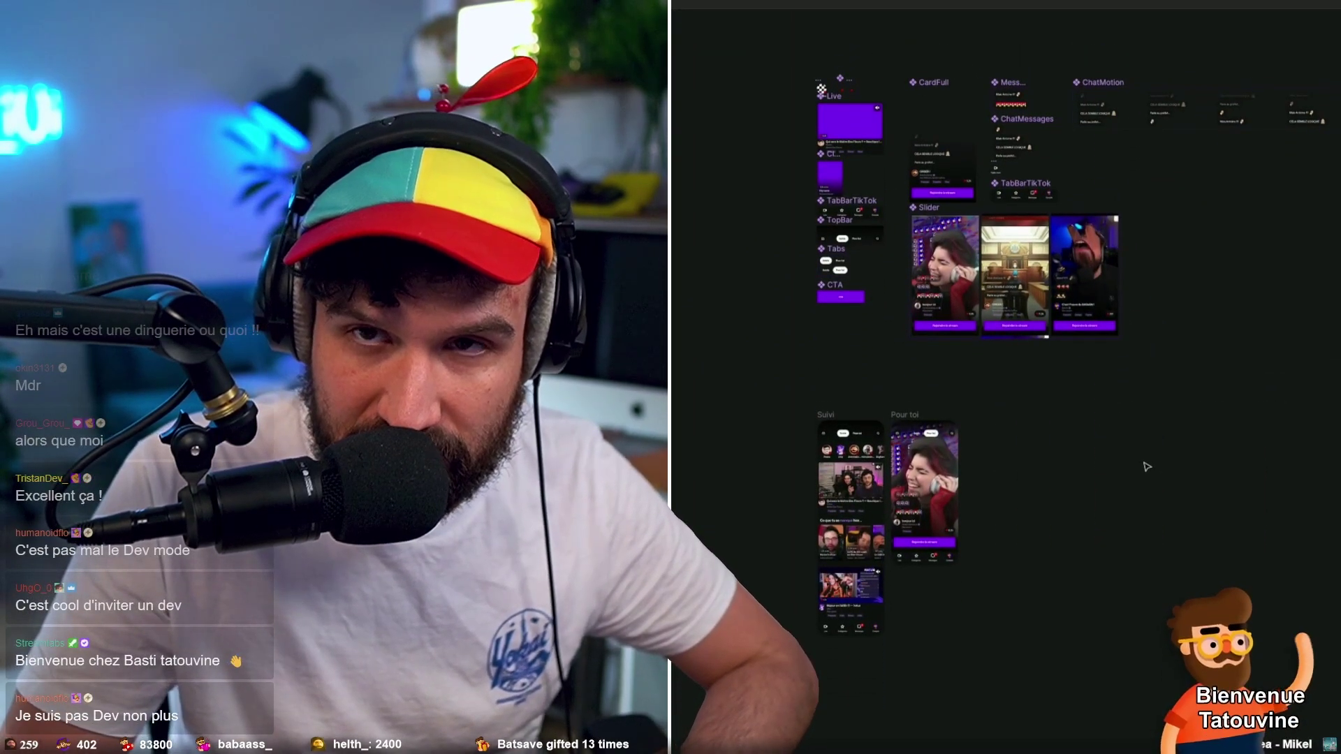
scroll(1147, 467, "right", 1)
scroll(1146, 466, "up", 1)
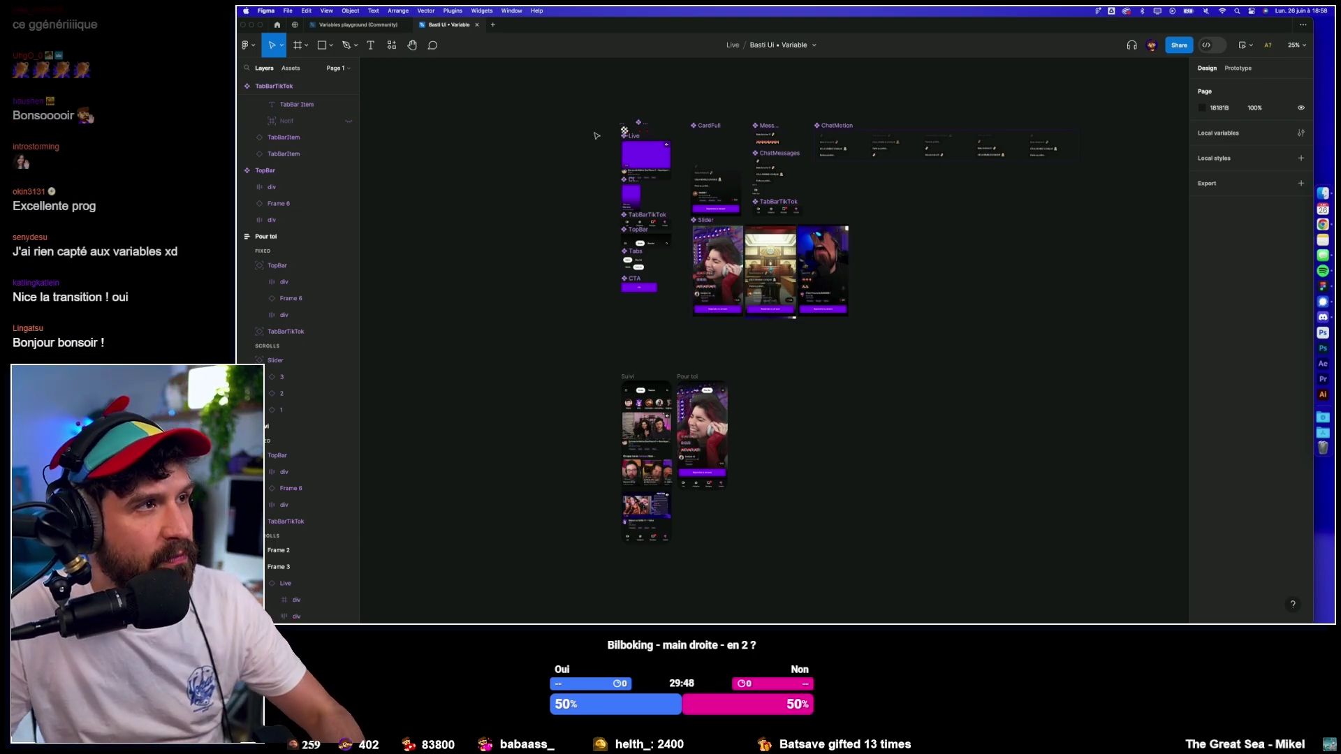
left_click(377, 24)
scroll(554, 249, "up", 10)
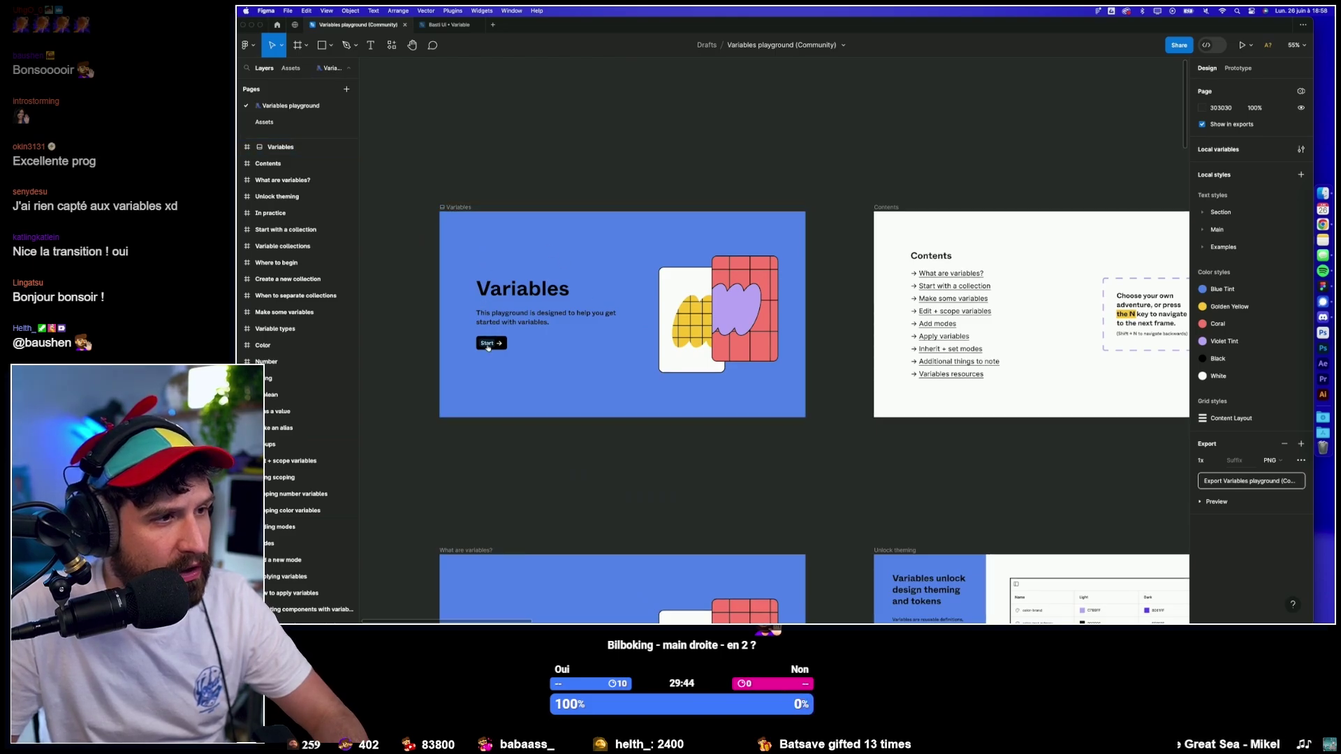
key("n")
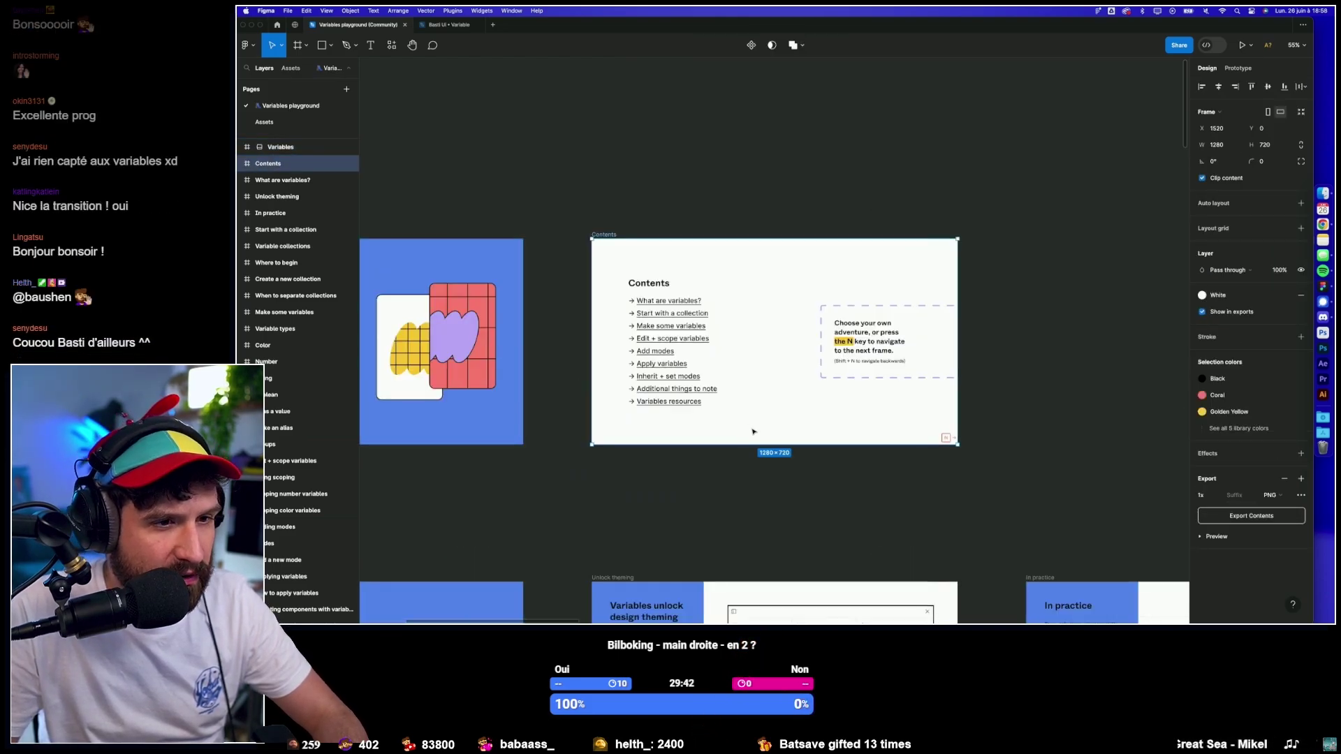
scroll(753, 431, "up", 5)
key("n")
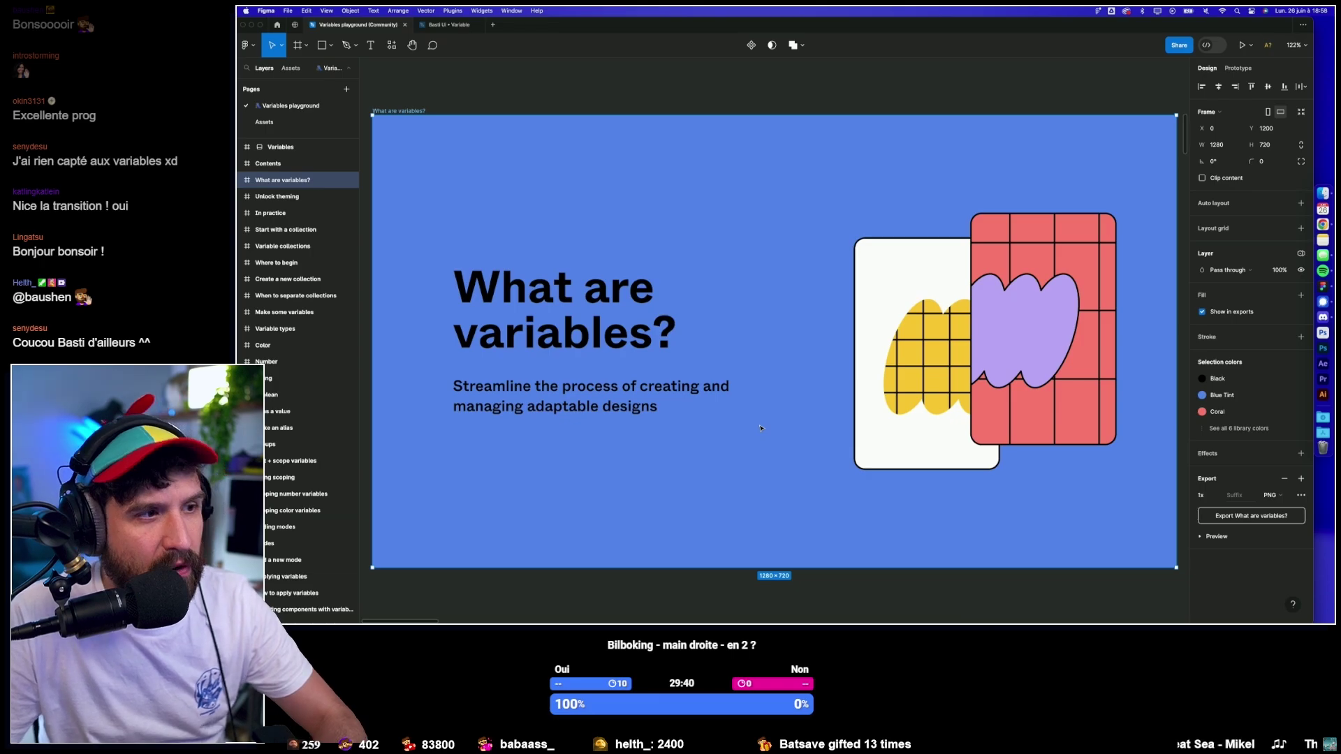
key("n")
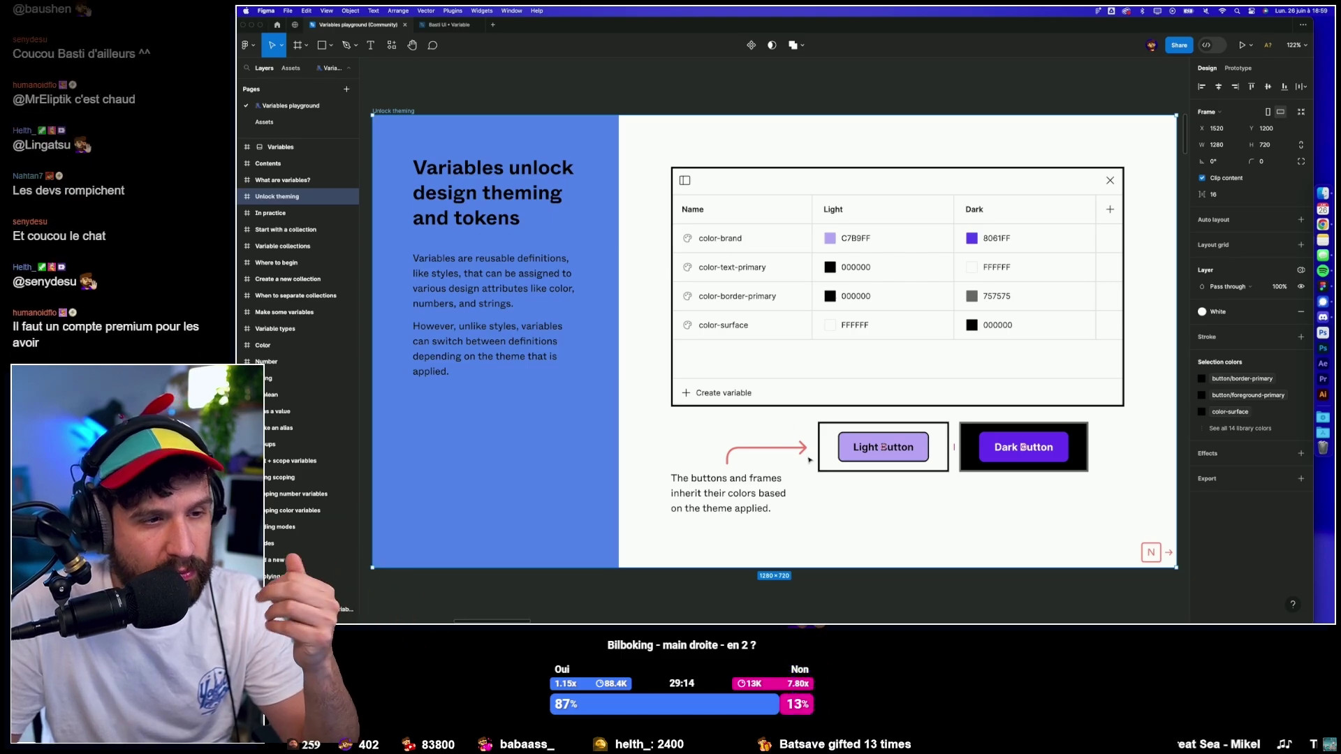
left_click(809, 589)
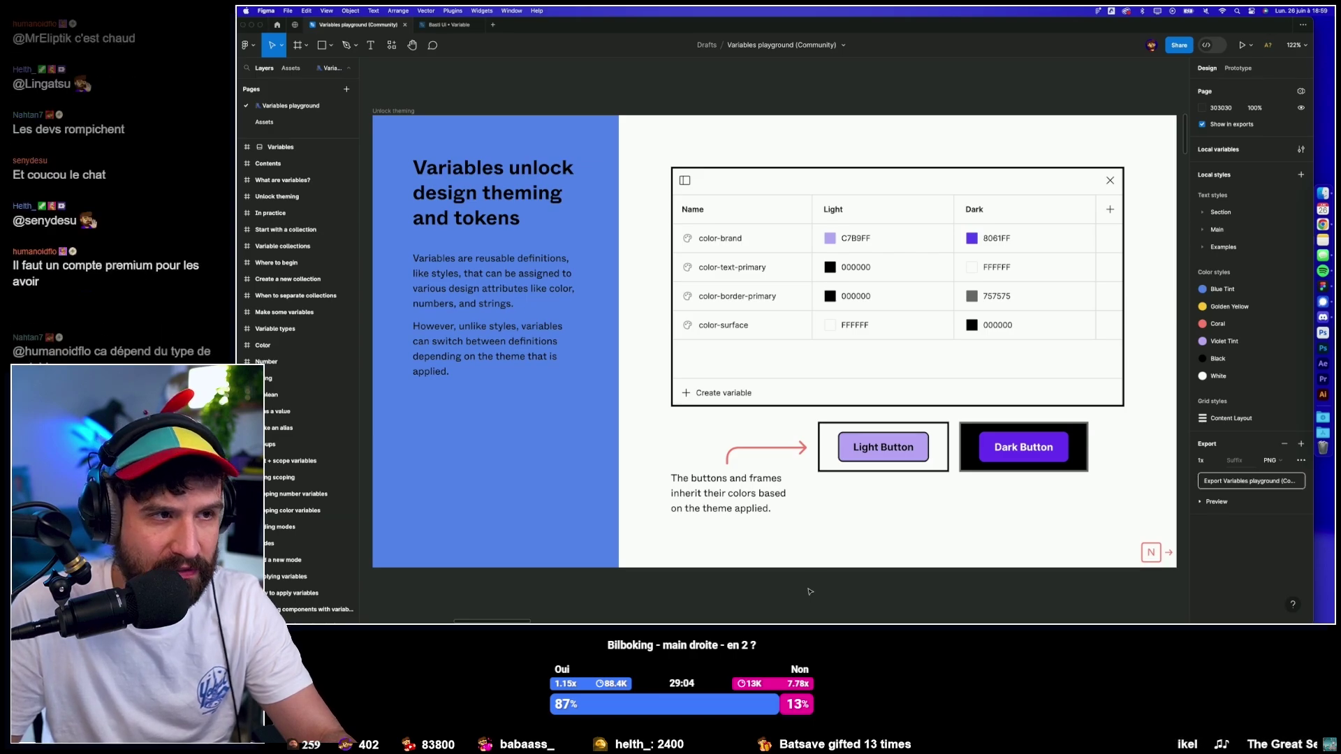
key("r")
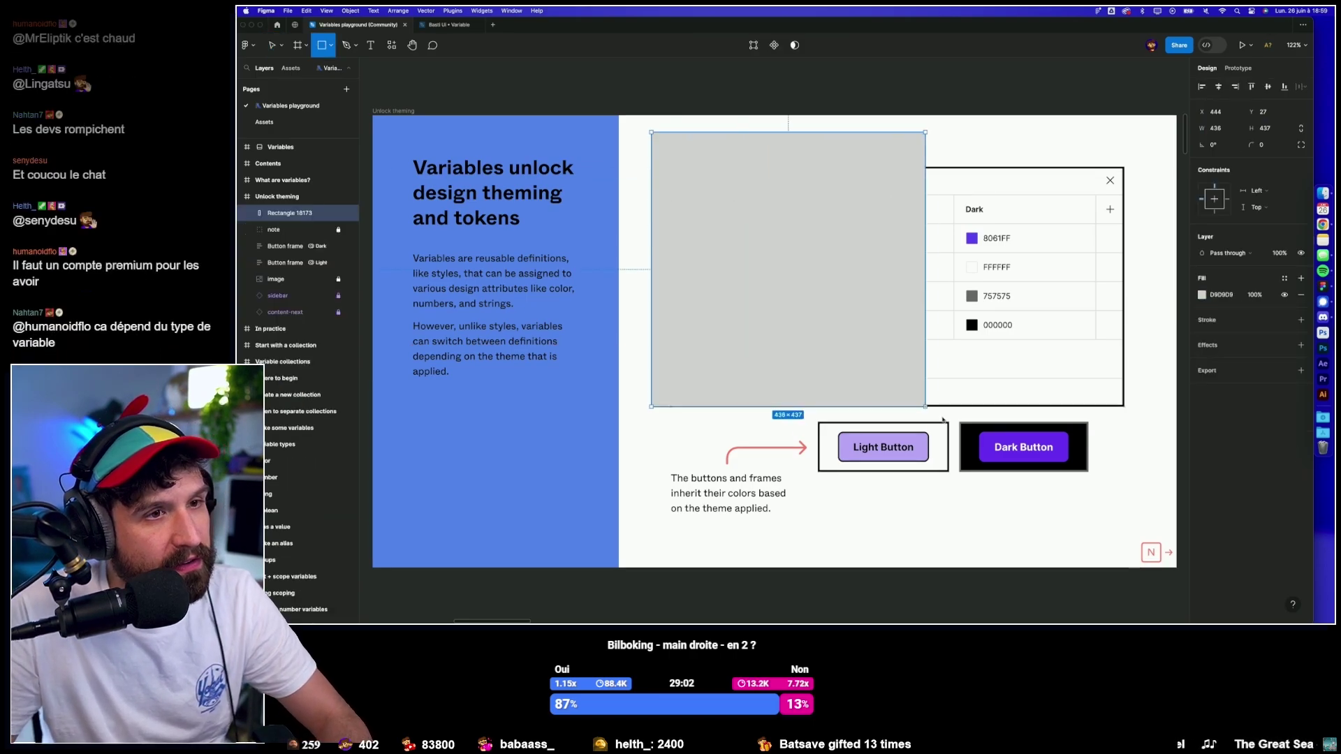
left_click_drag(651, 132, 959, 428)
left_click(1301, 295)
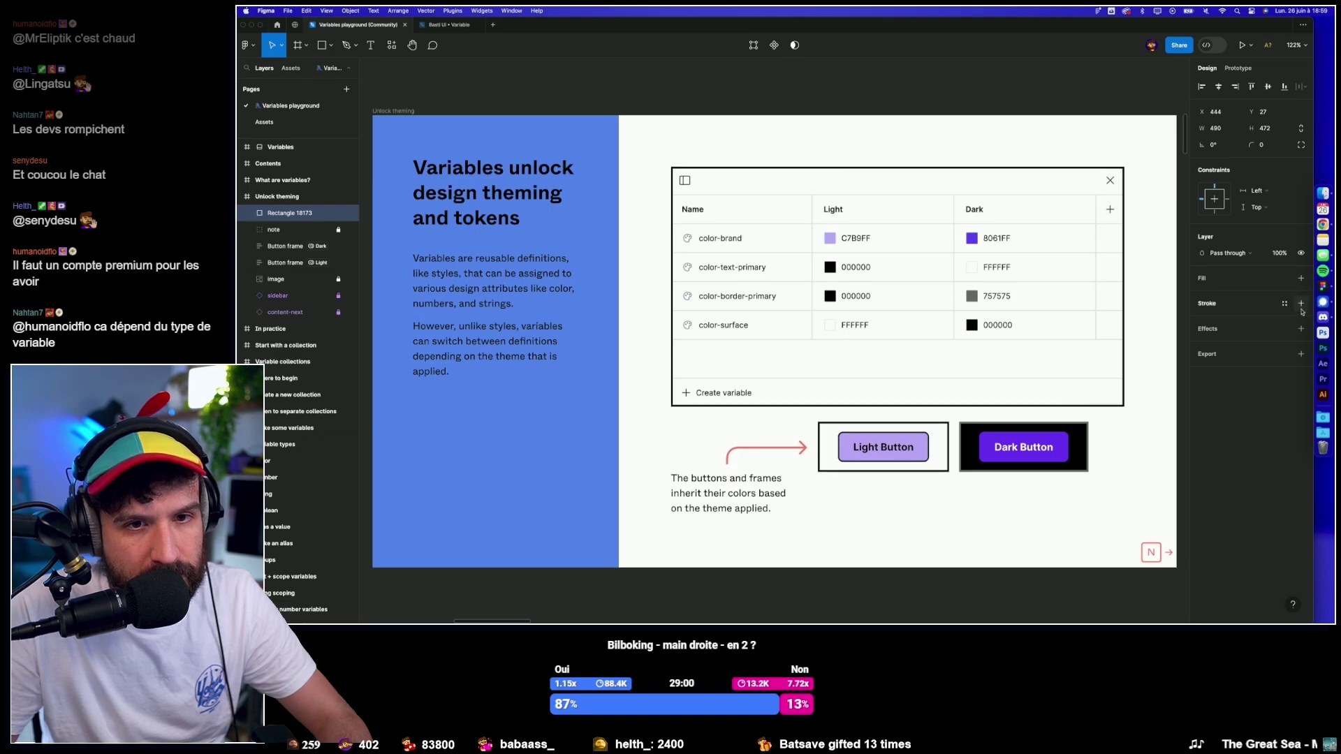
type("f0000")
key("Return")
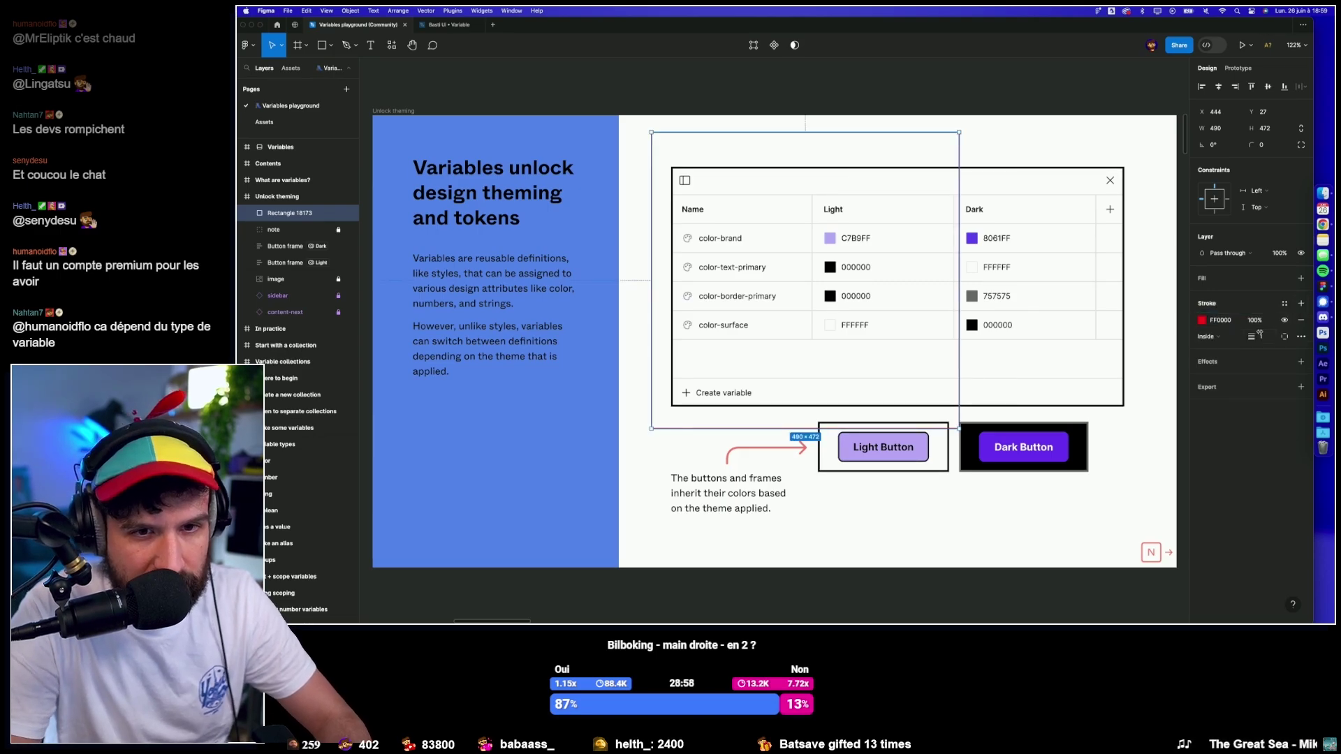
left_click(1261, 337)
type("25")
key("Return")
left_click_drag(966, 234, 963, 231)
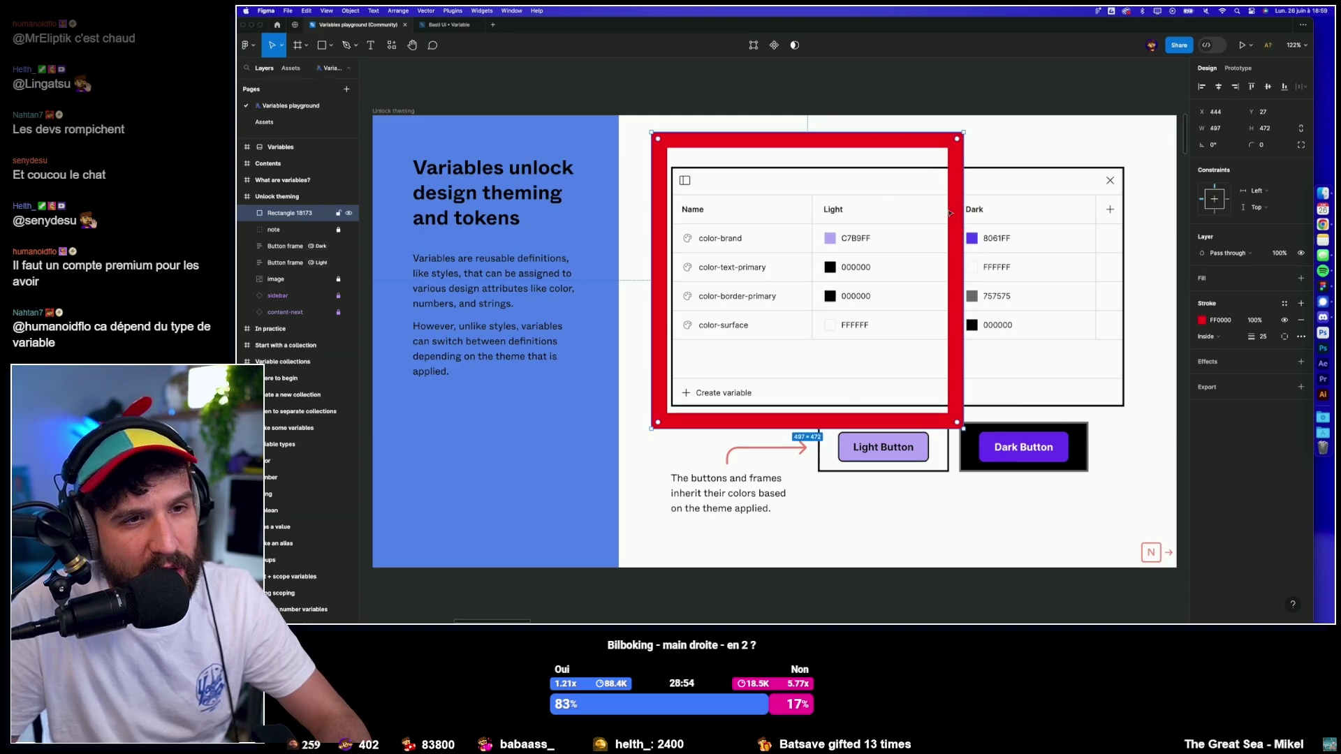
left_click_drag(964, 207, 1126, 206)
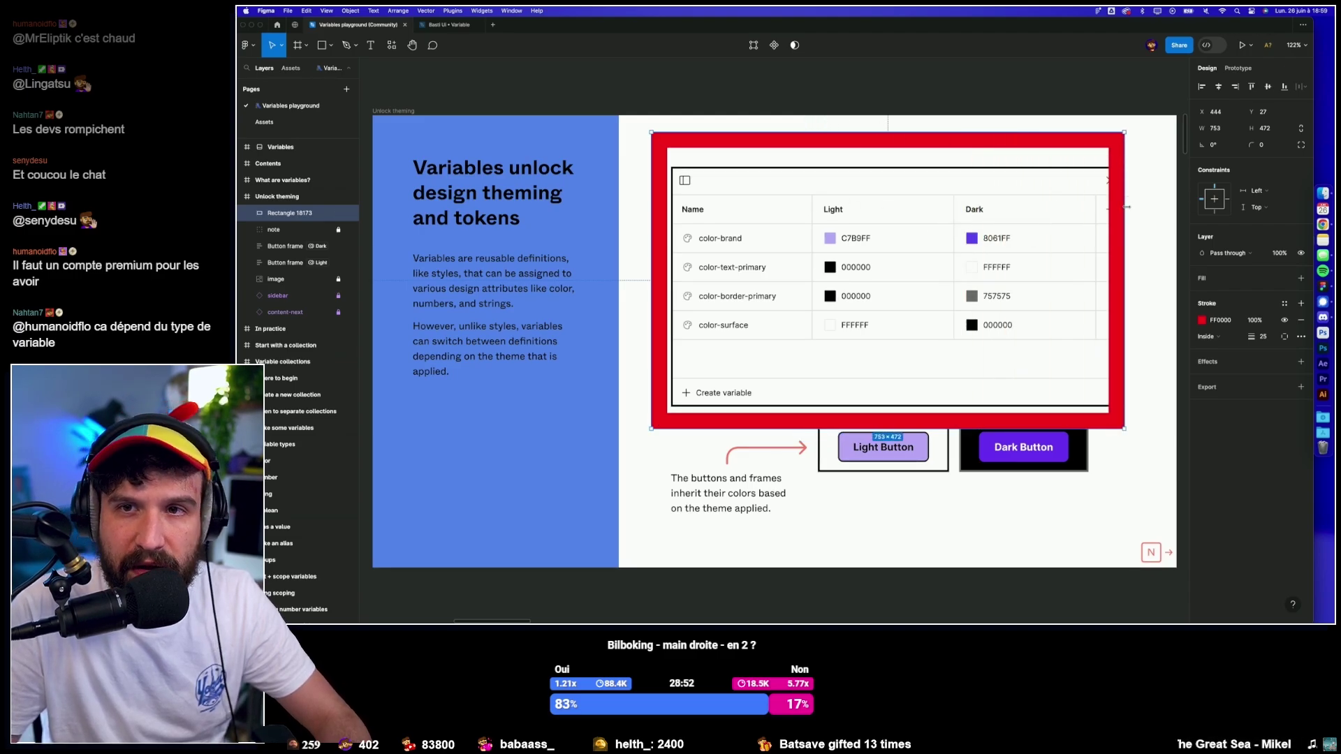
key("Delete")
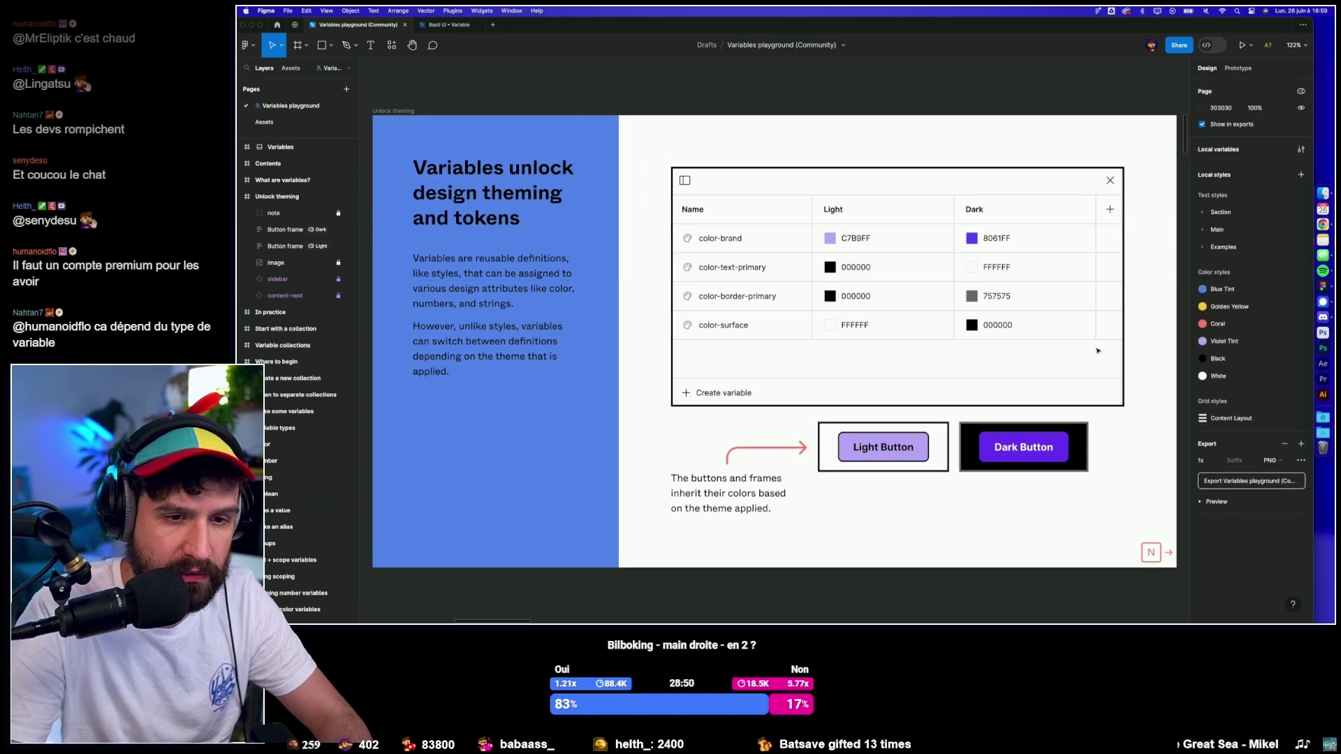
Advance from In practice through the collection, Variable types and Color slides to Number.
key("n")
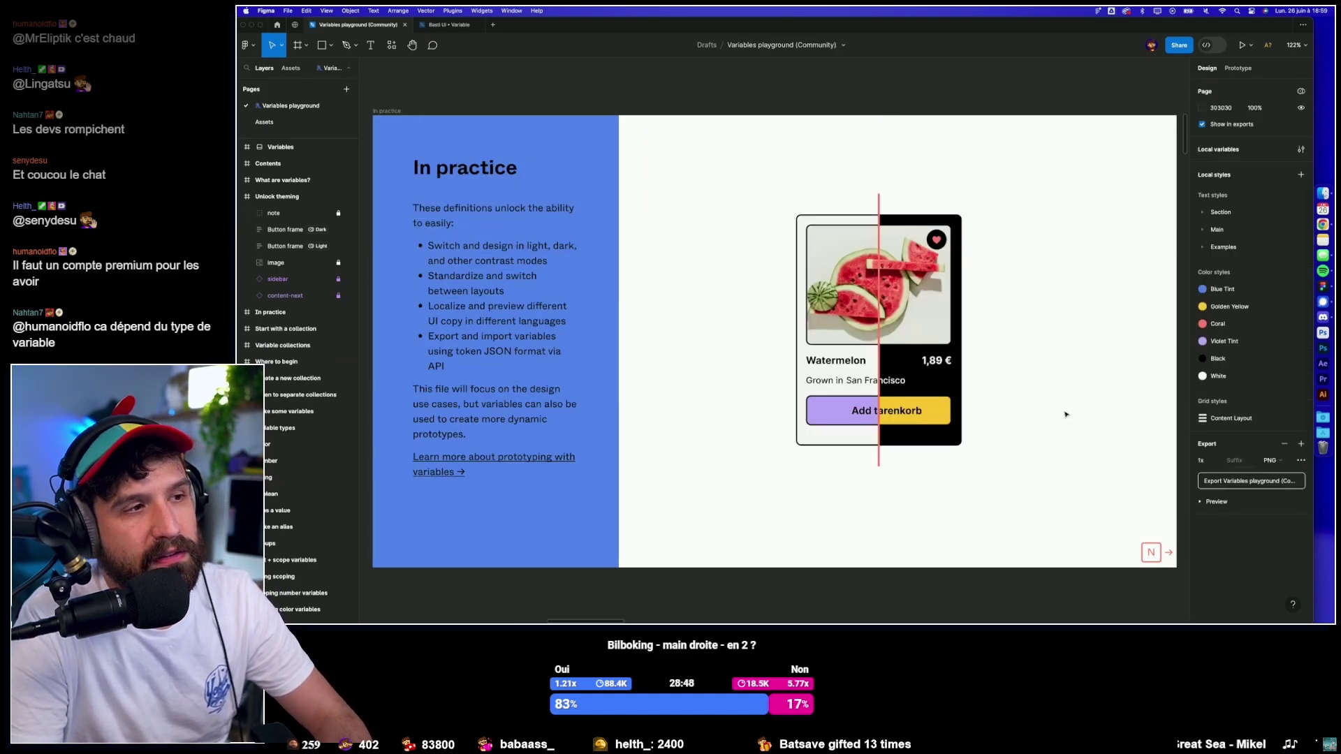
key("n")
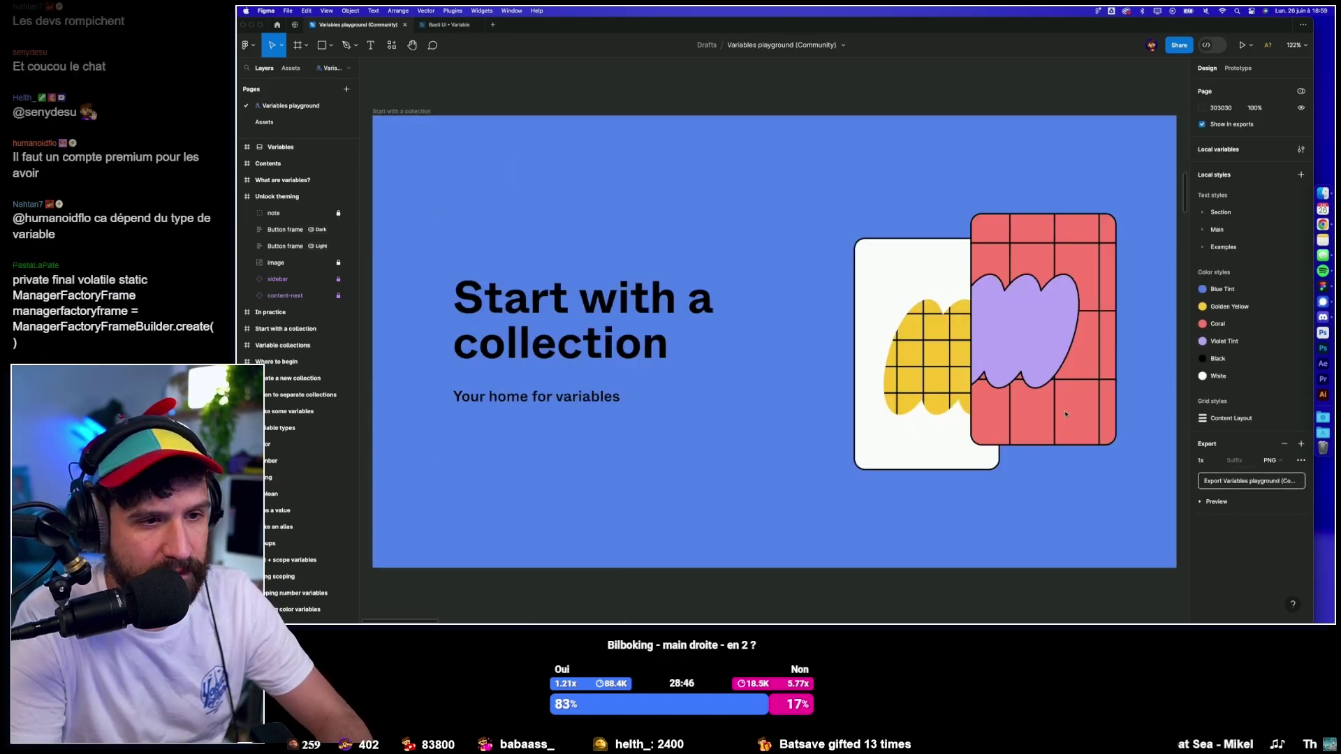
key("n")
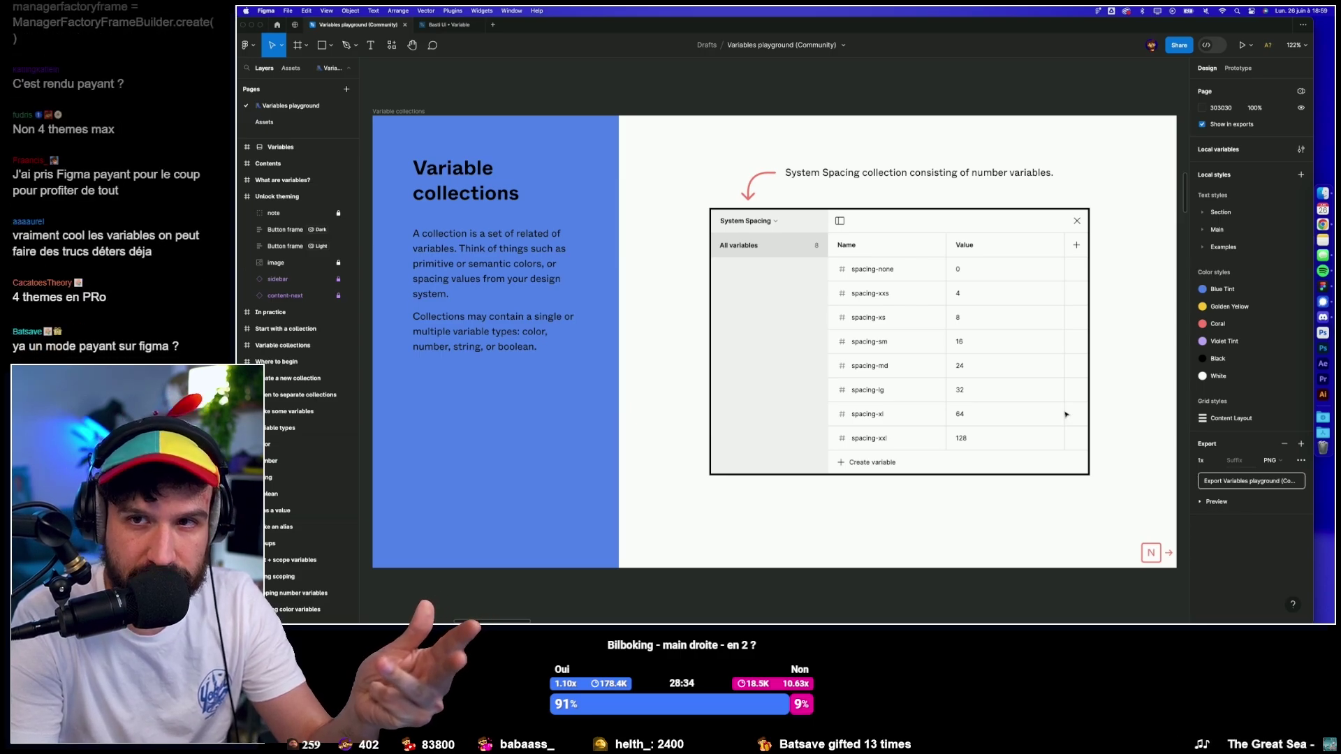
key("n")
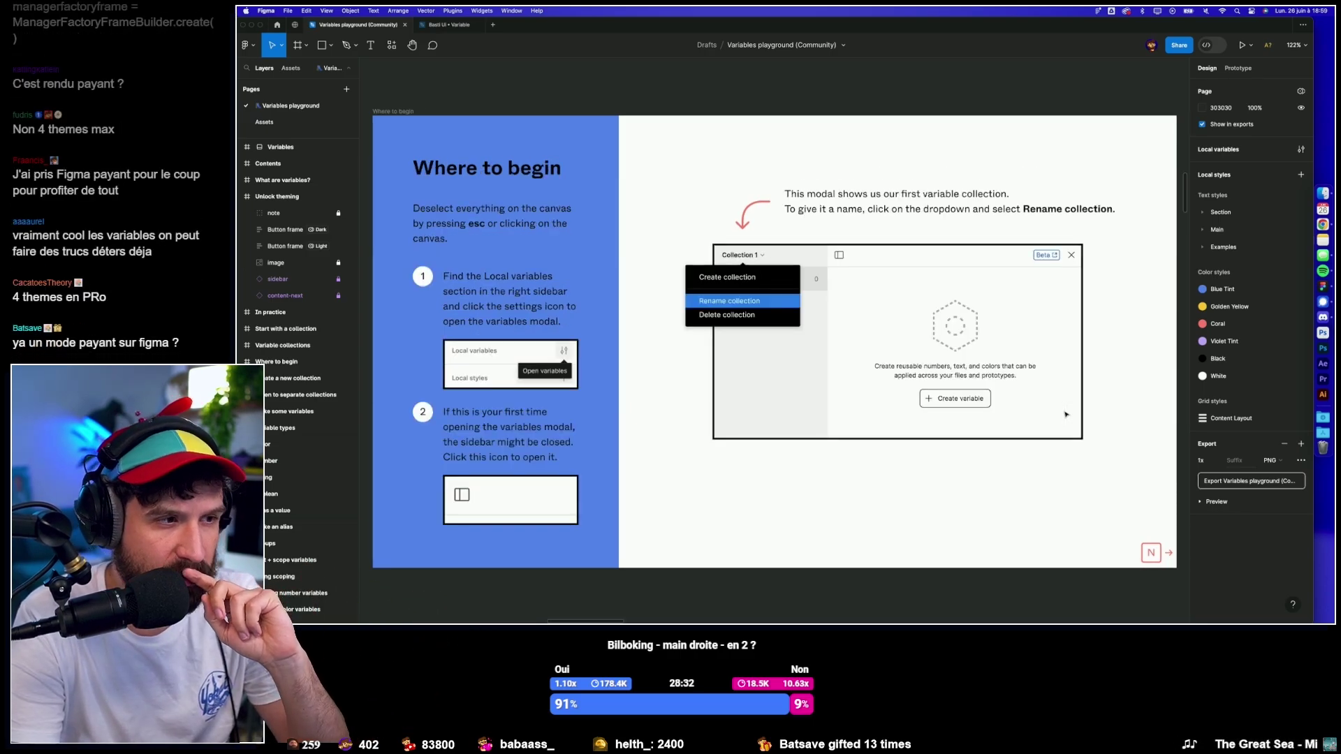
key("n")
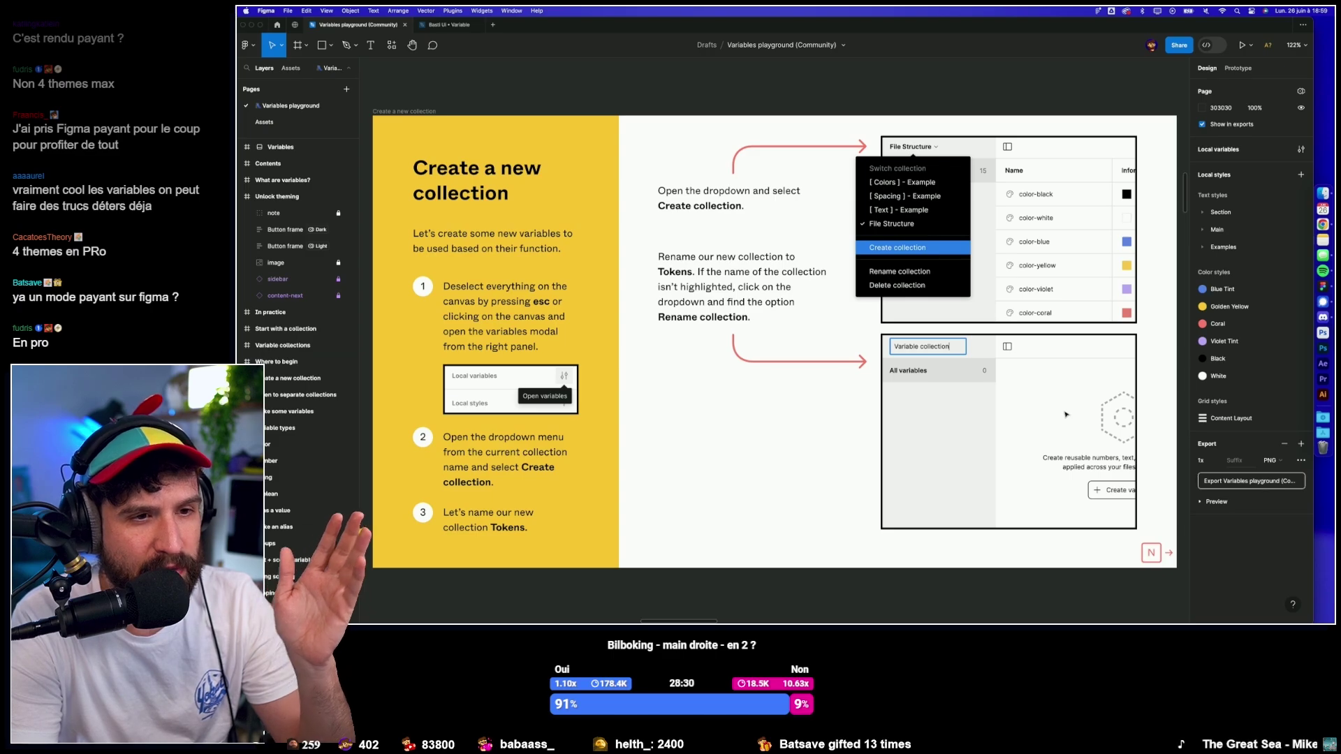
key("n")
key("n")
key("n")
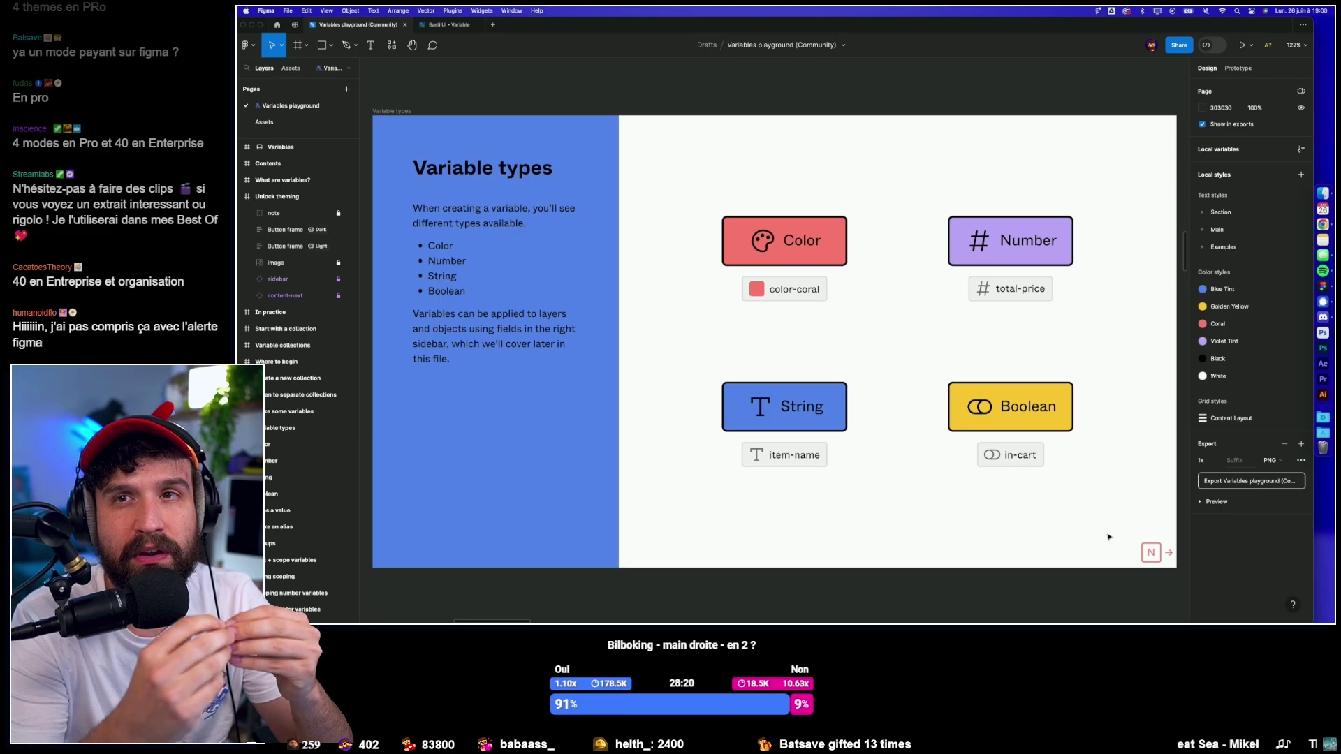
key("n")
key("n")
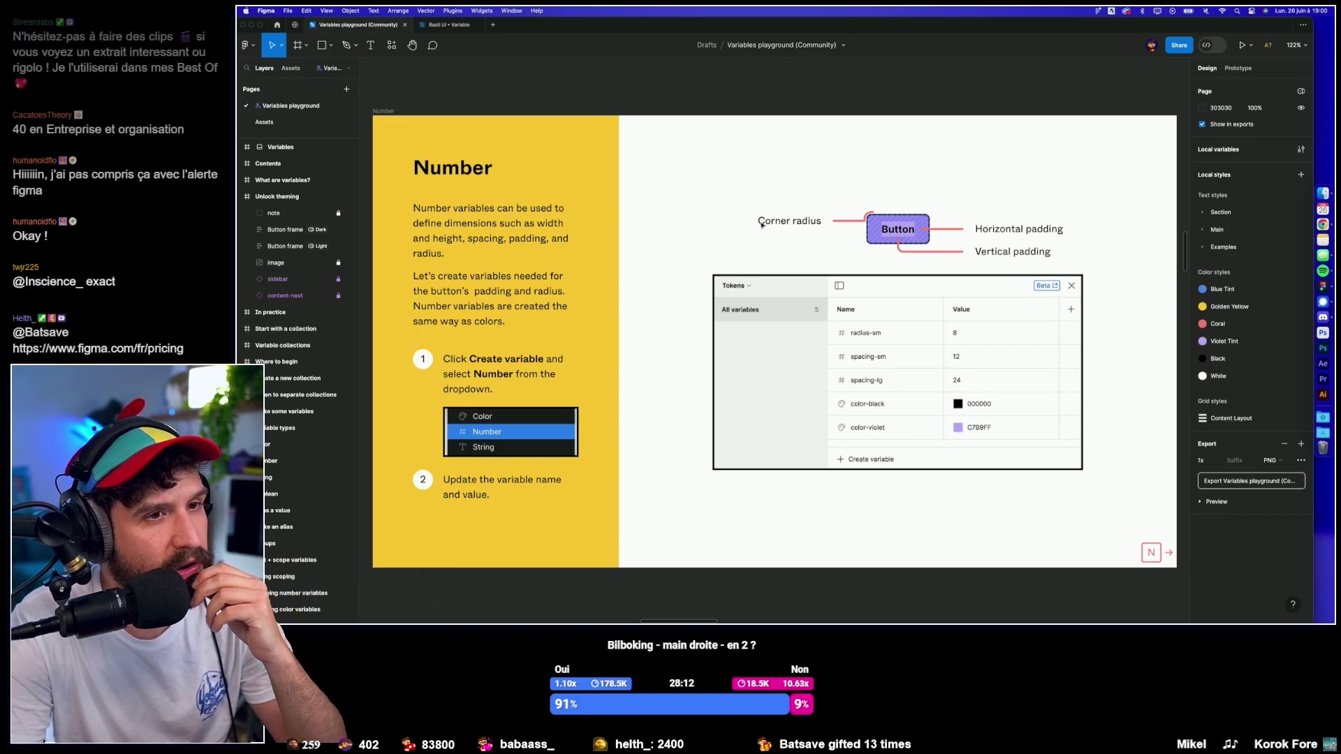
Return to the Basti UI Variable file, zoom on the Suivi screen and launch a prototype preview.
left_click(447, 25)
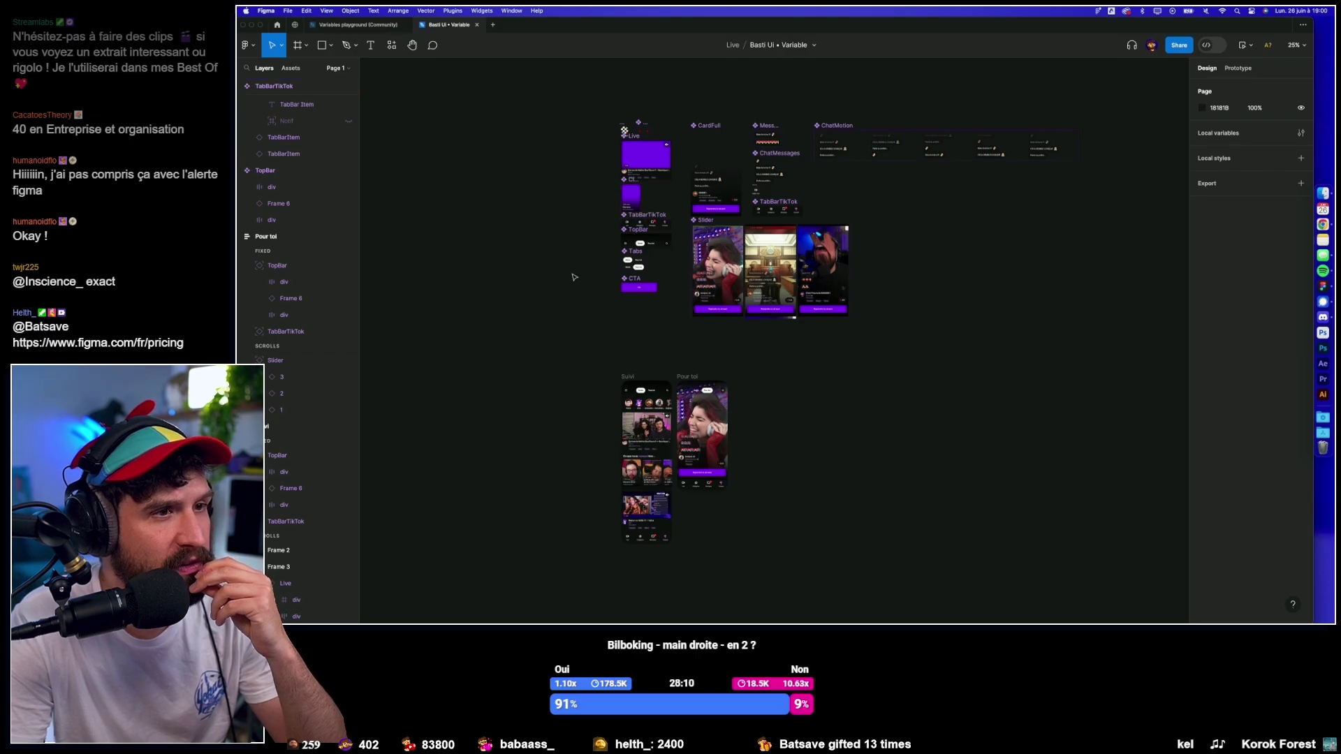
left_click(634, 385)
key("shift+2")
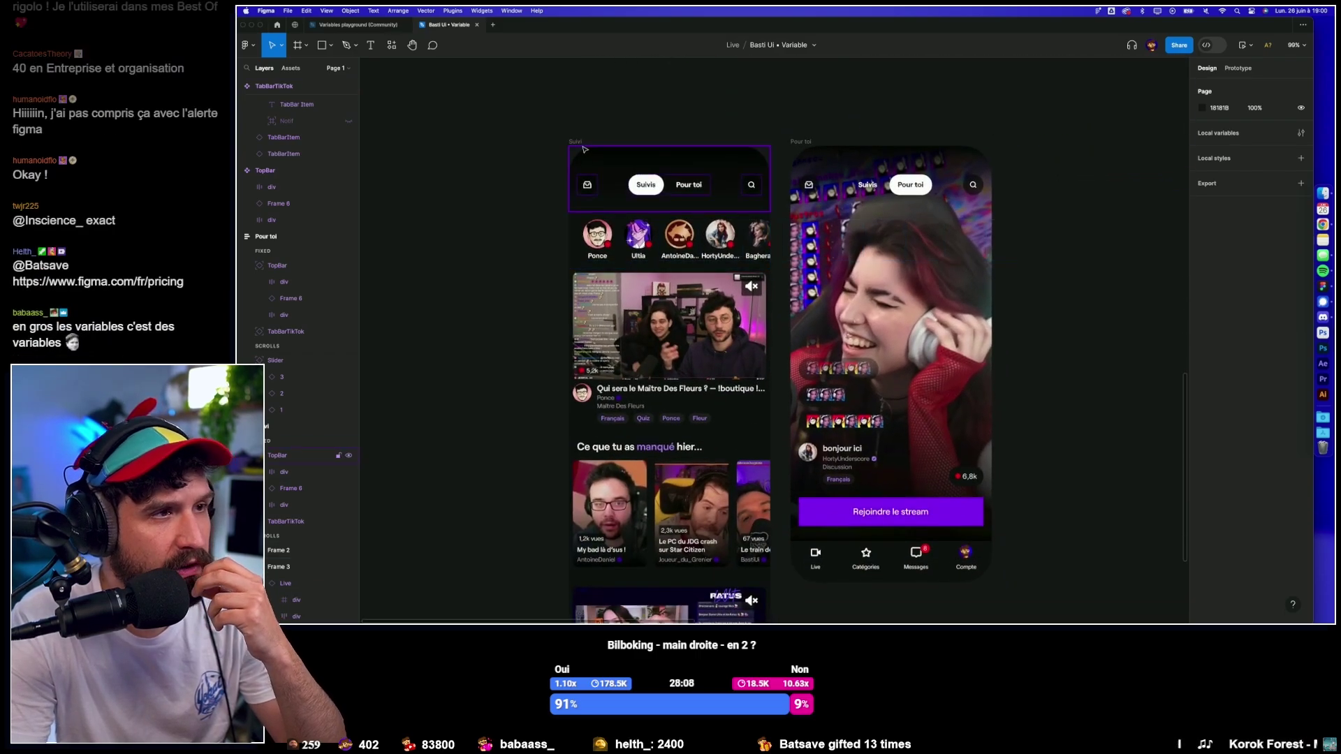
left_click(1242, 46)
left_click_drag(790, 78, 1160, 83)
In the preview, browse the Pour toi feed and switch back to the Suivis feed.
scroll(1112, 119, "right", 3)
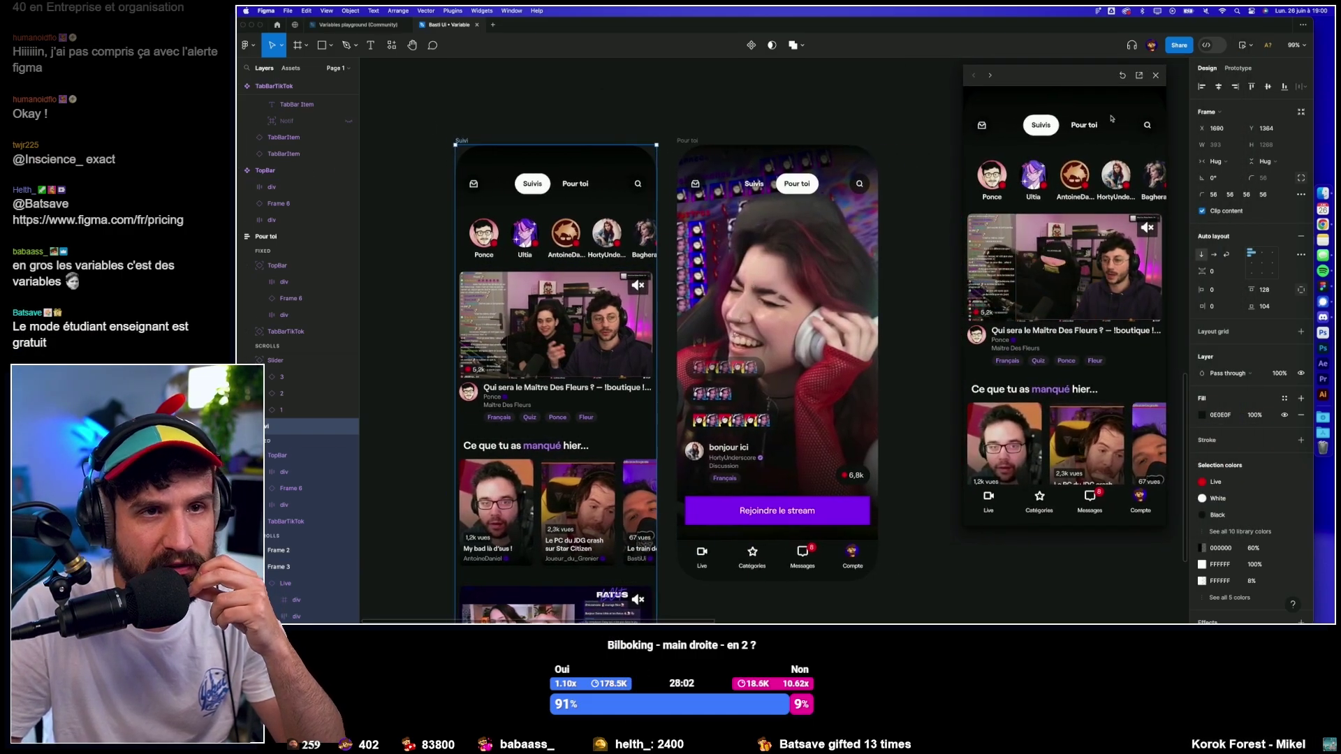
left_click_drag(1090, 76, 1092, 77)
scroll(923, 314, "down", 5)
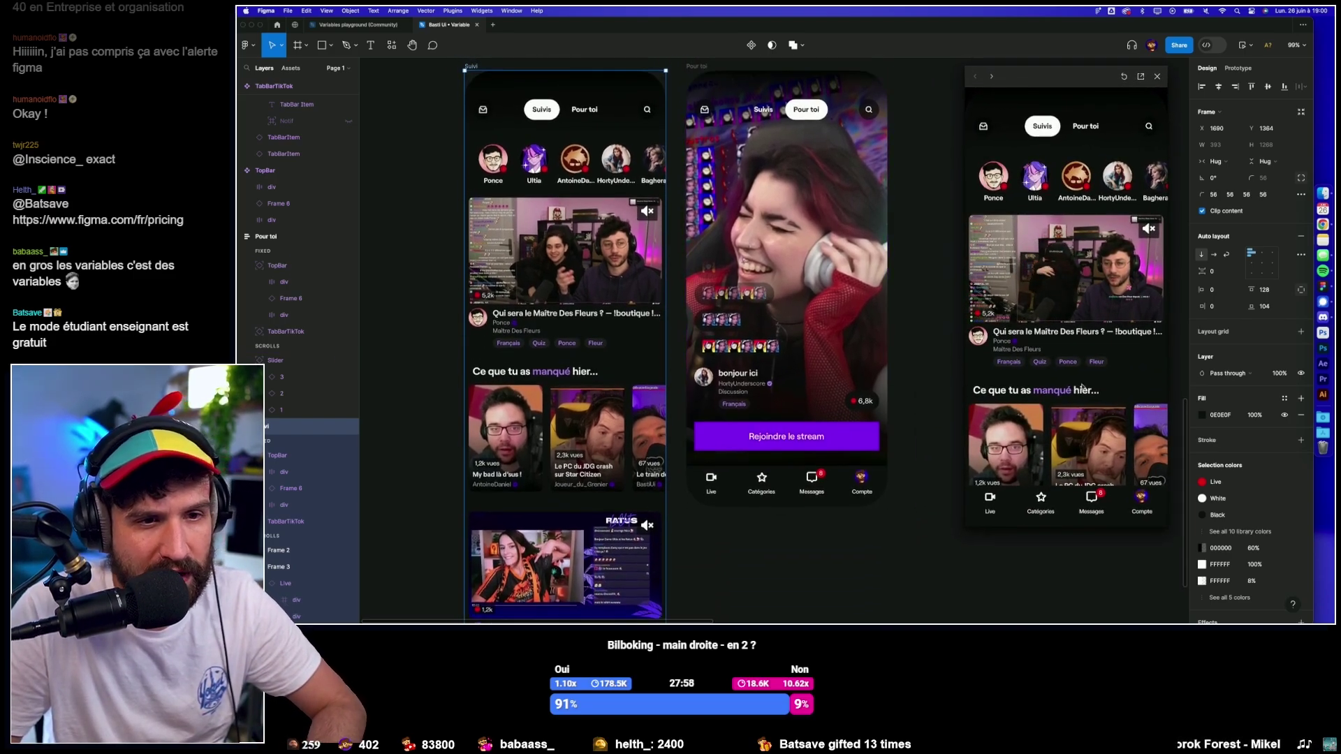
scroll(1058, 386, "down", 5)
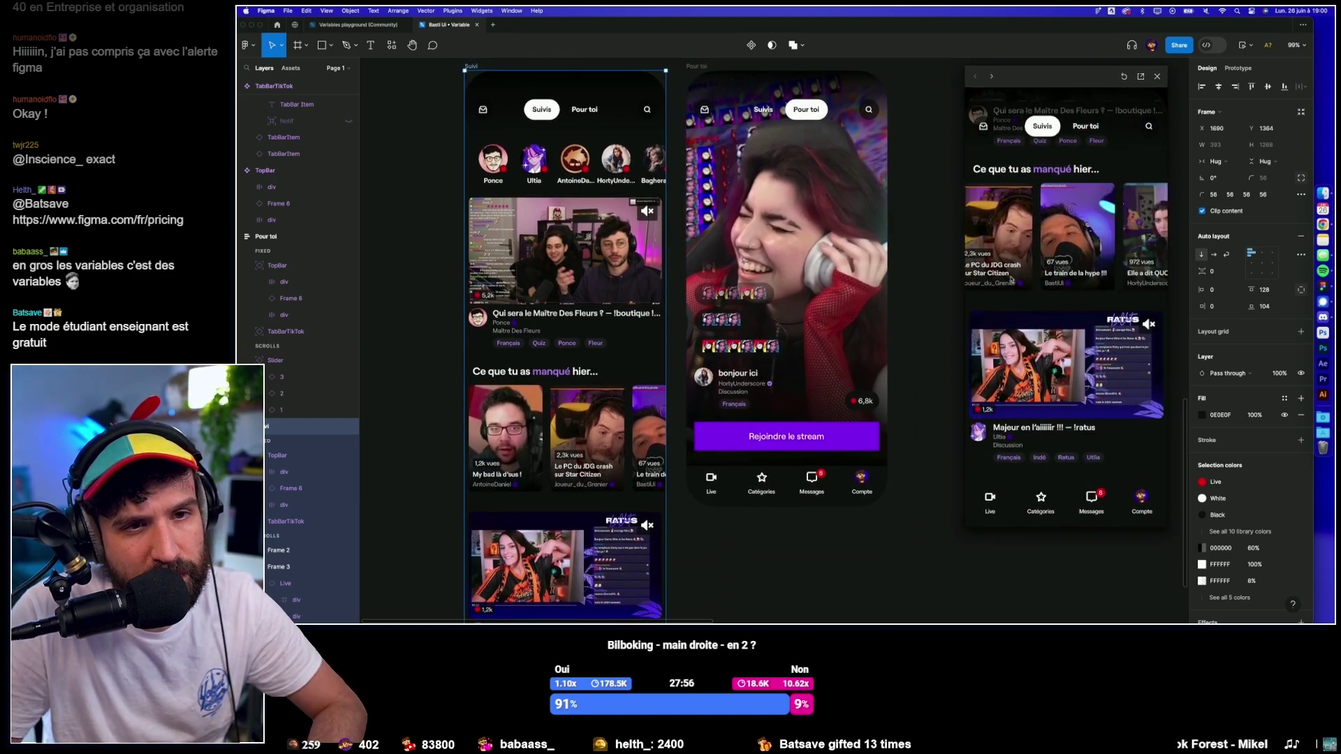
scroll(1141, 262, "left", 3)
scroll(1103, 223, "up", 2)
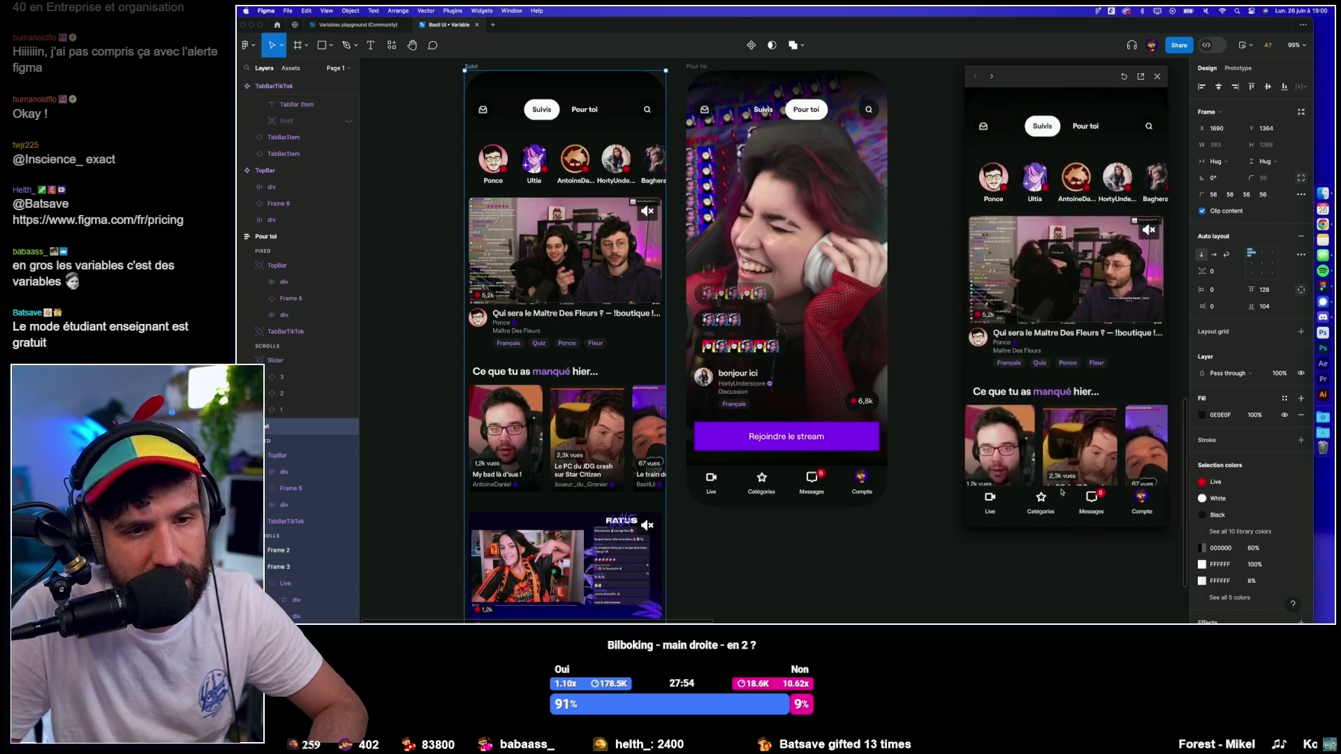
scroll(1074, 185, "up", 4)
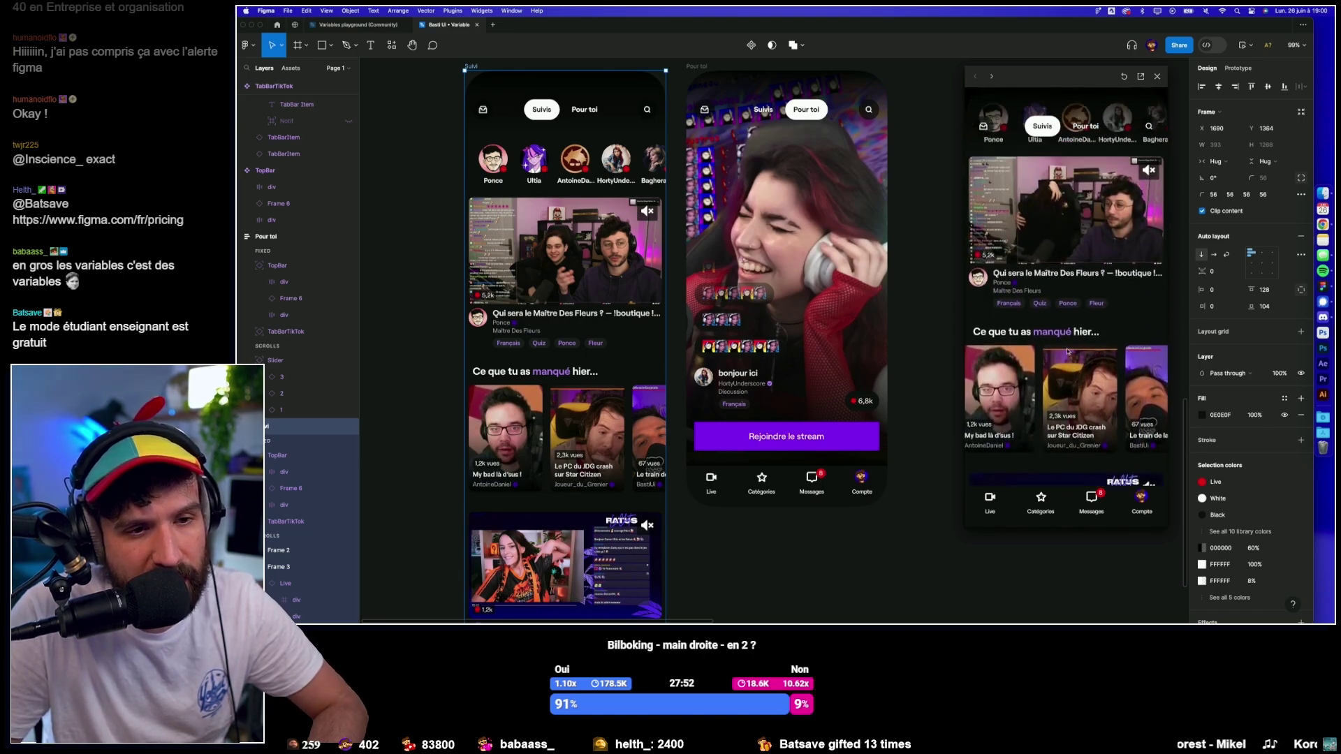
left_click(1086, 129)
scroll(1069, 312, "down", 5)
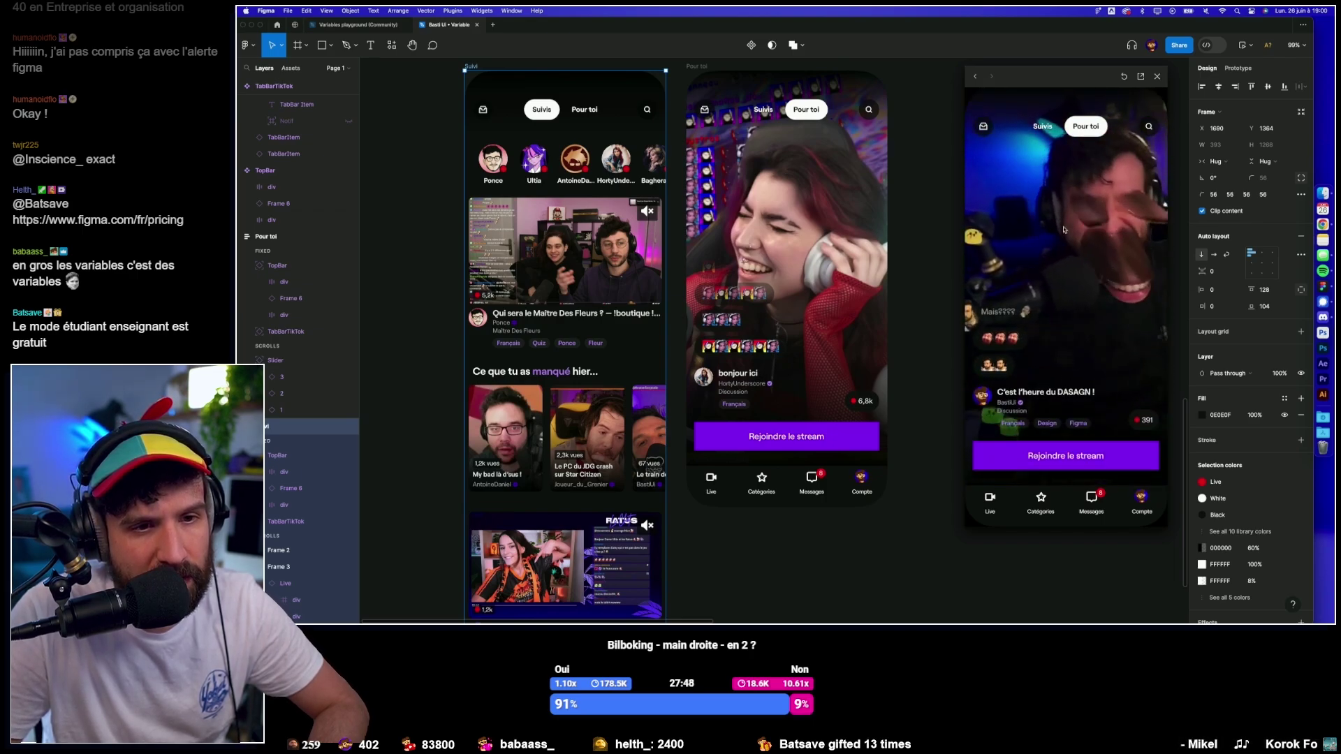
scroll(1066, 280, "up", 5)
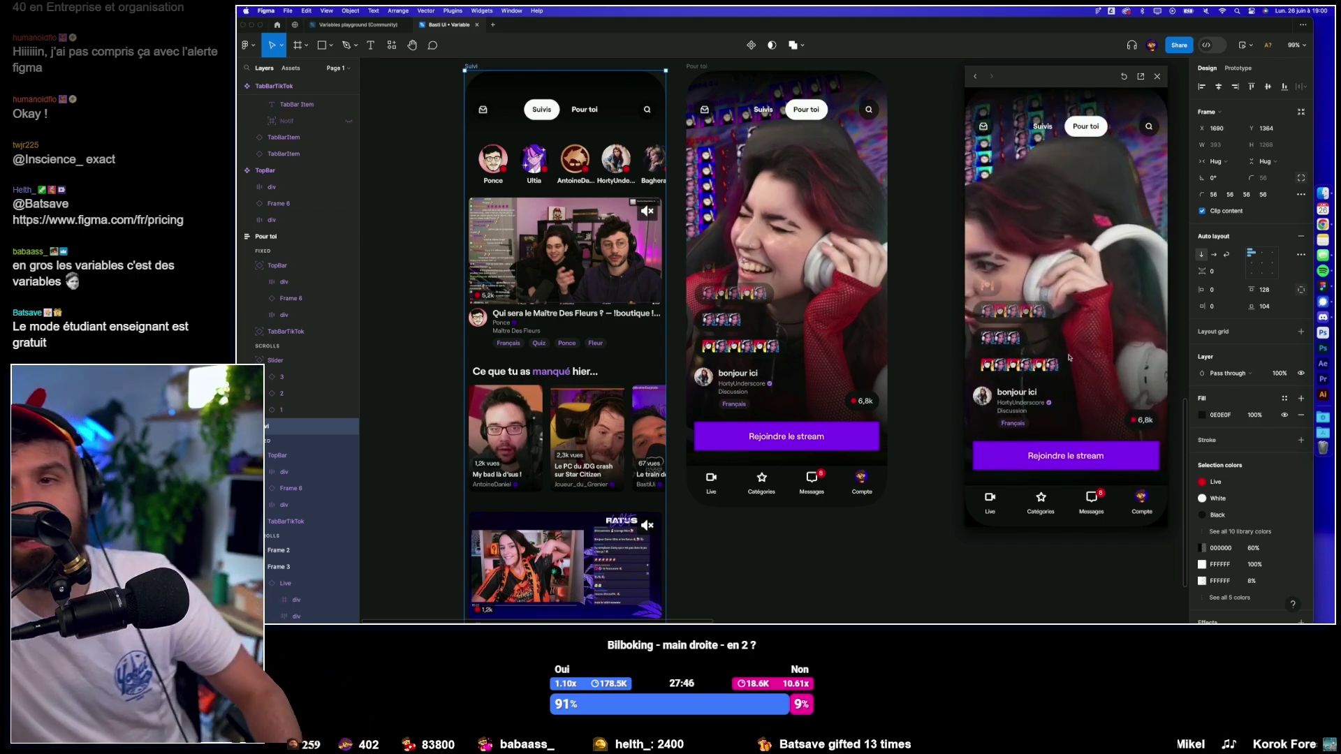
left_click(1042, 127)
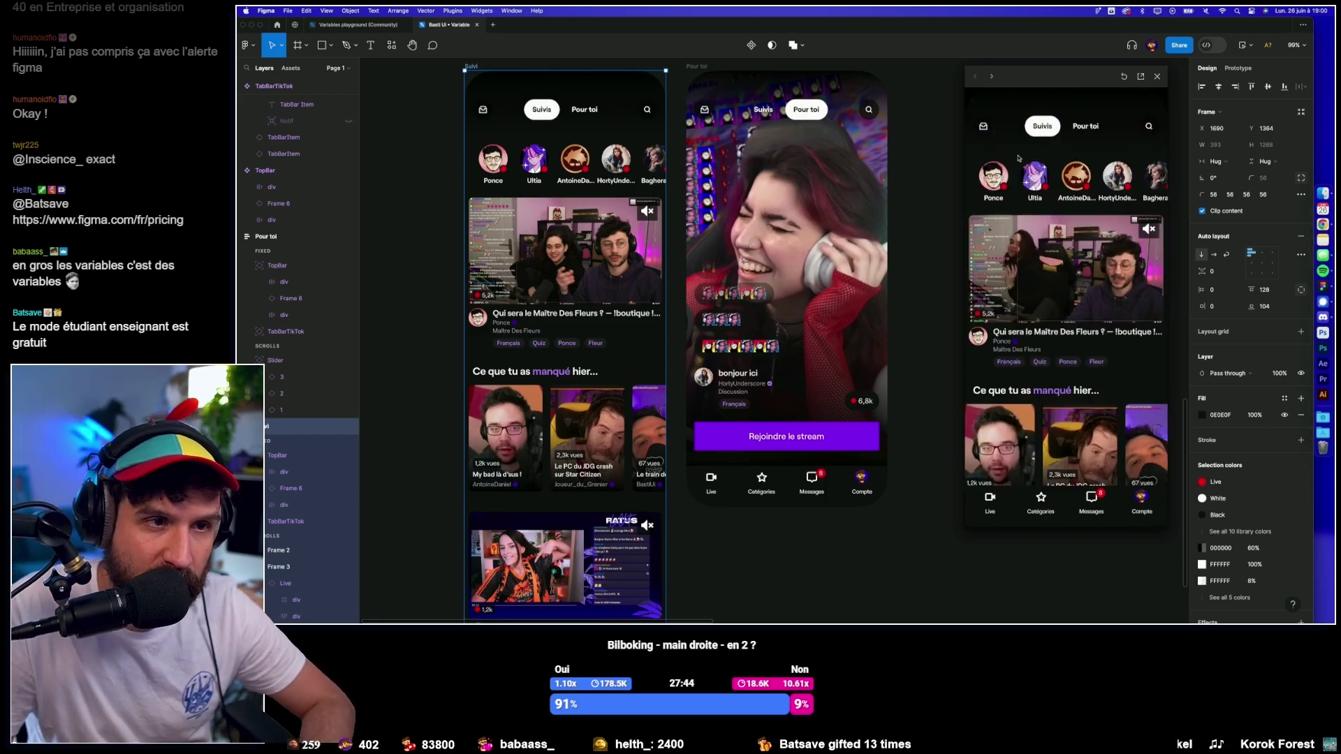
Close the prototype preview and show the file's local variables.
left_click(943, 225)
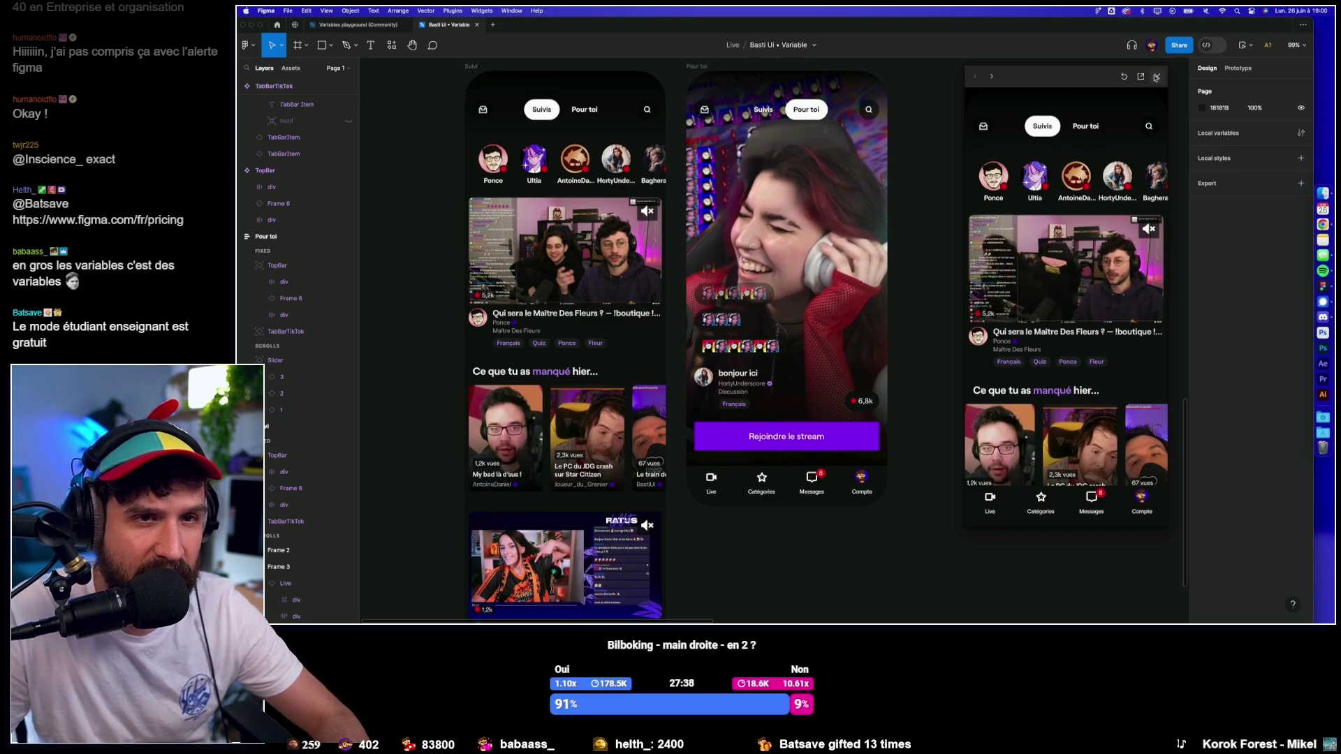
left_click(1156, 77)
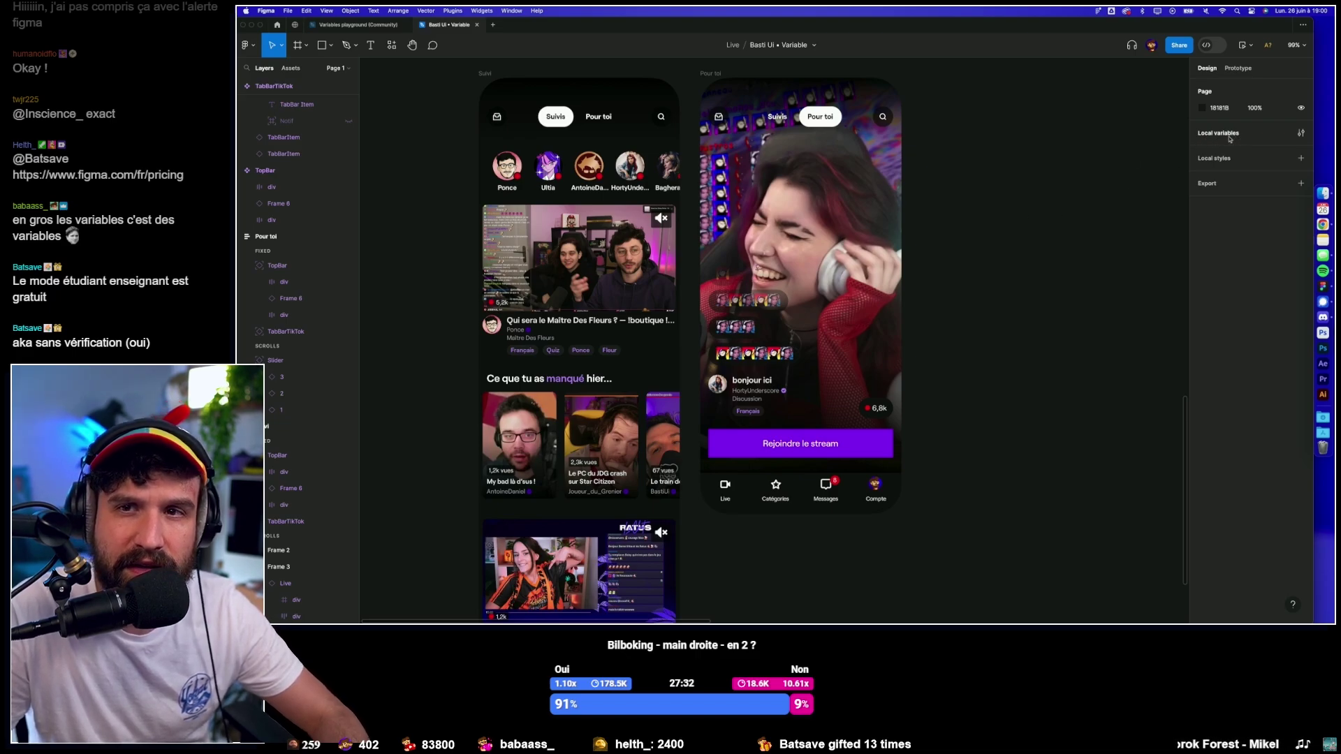
left_click(1297, 133)
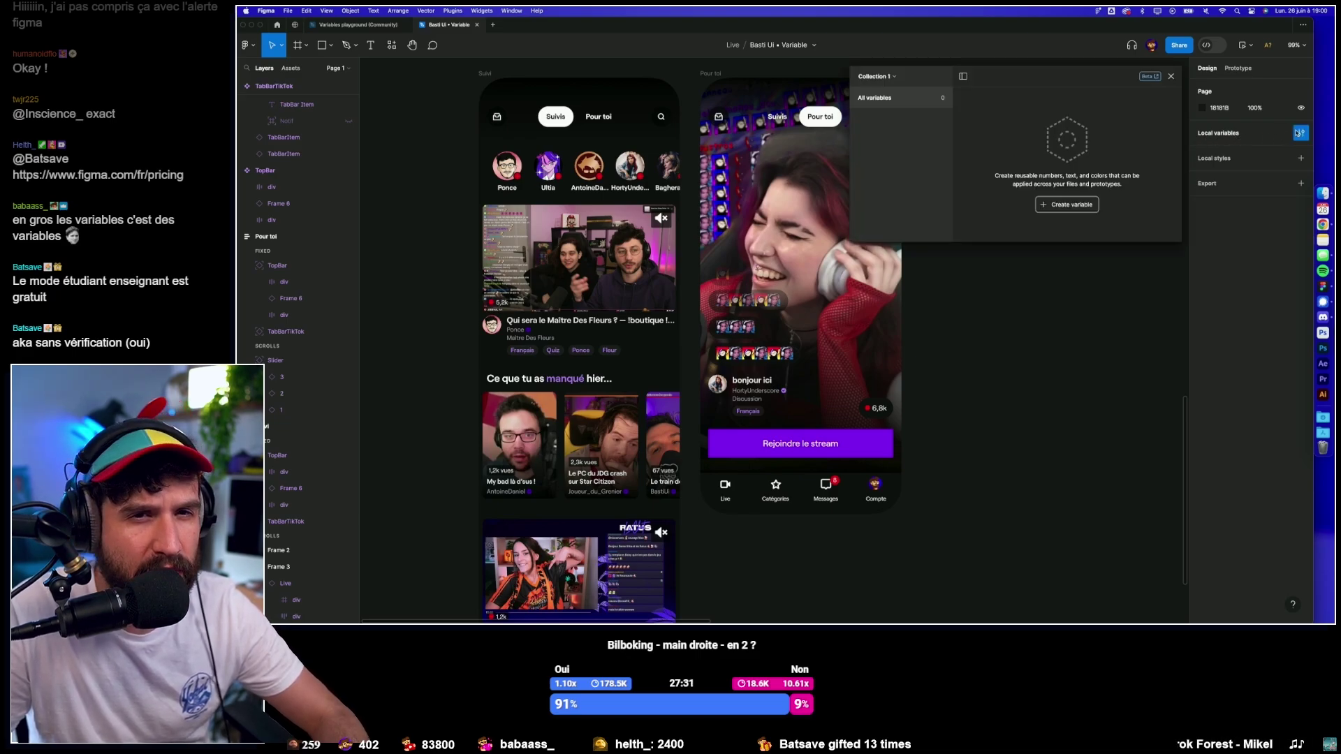
Create a new variable collection named Appli.
left_click(889, 78)
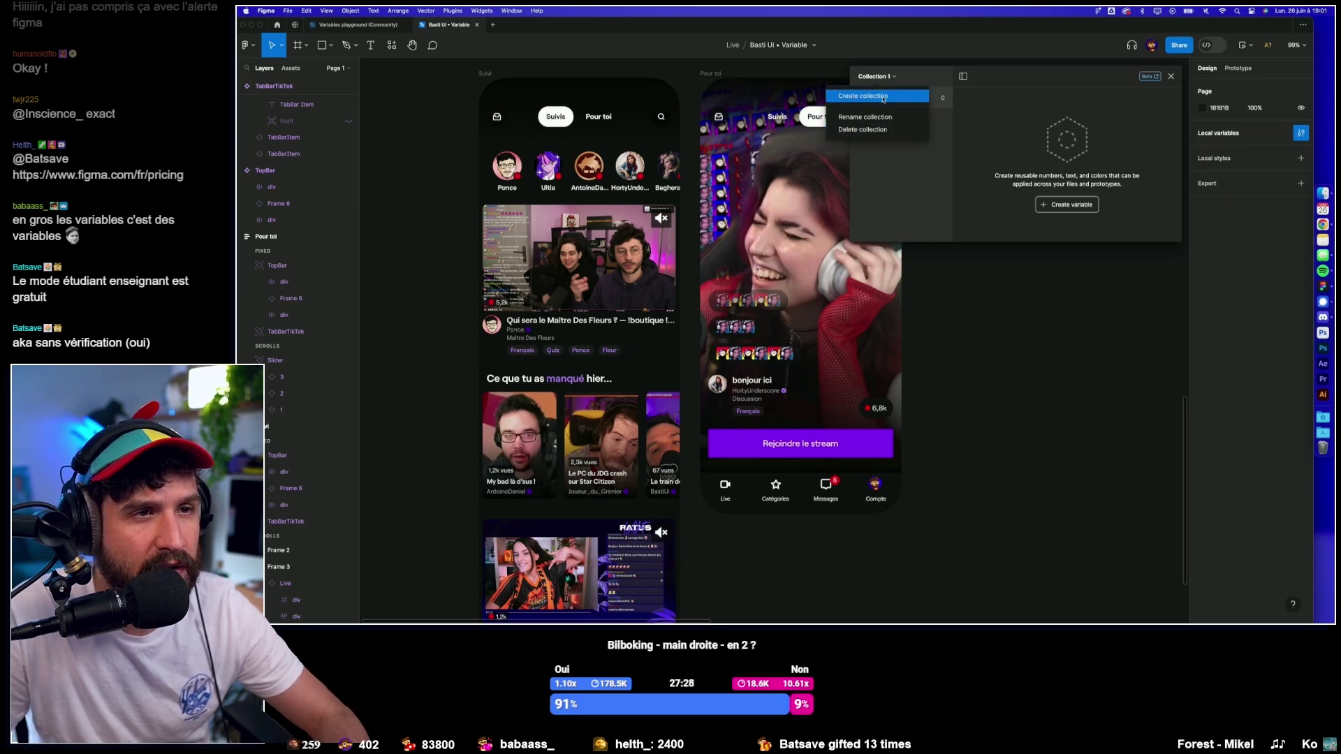
left_click(883, 97)
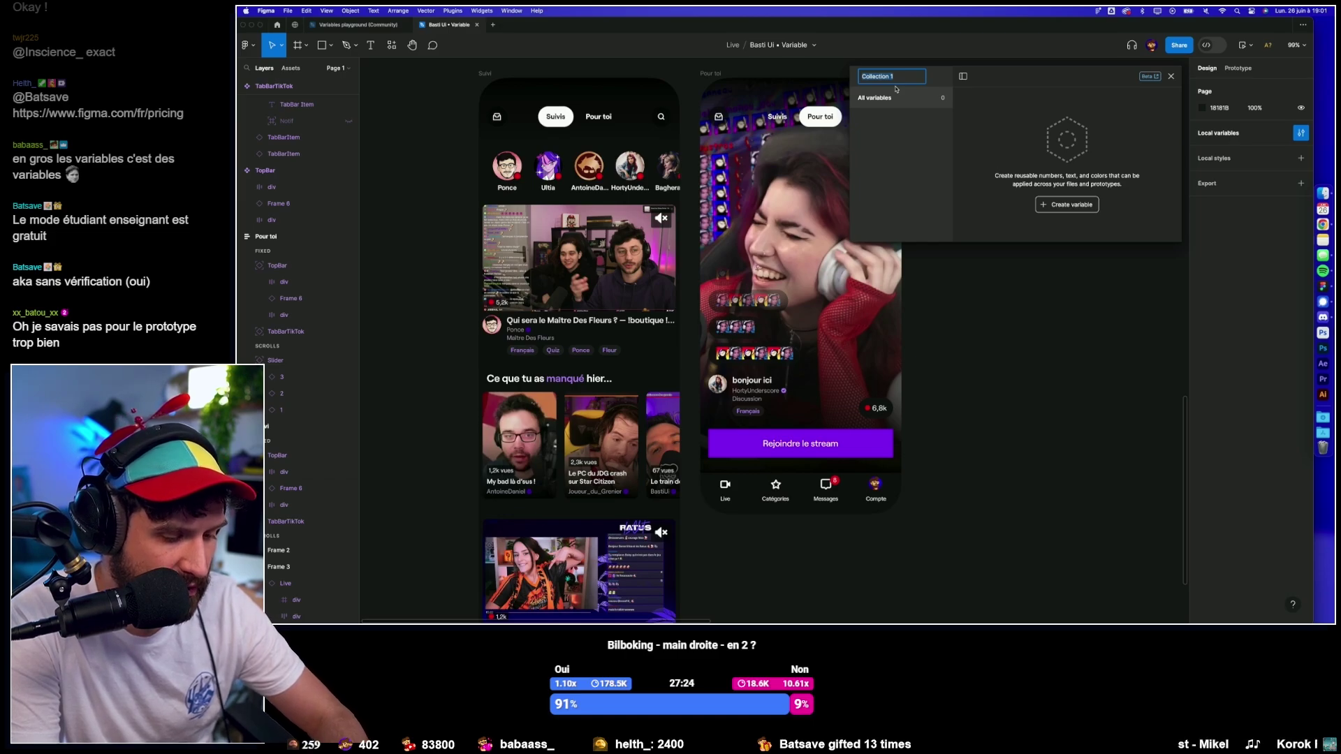
type("Twitc")
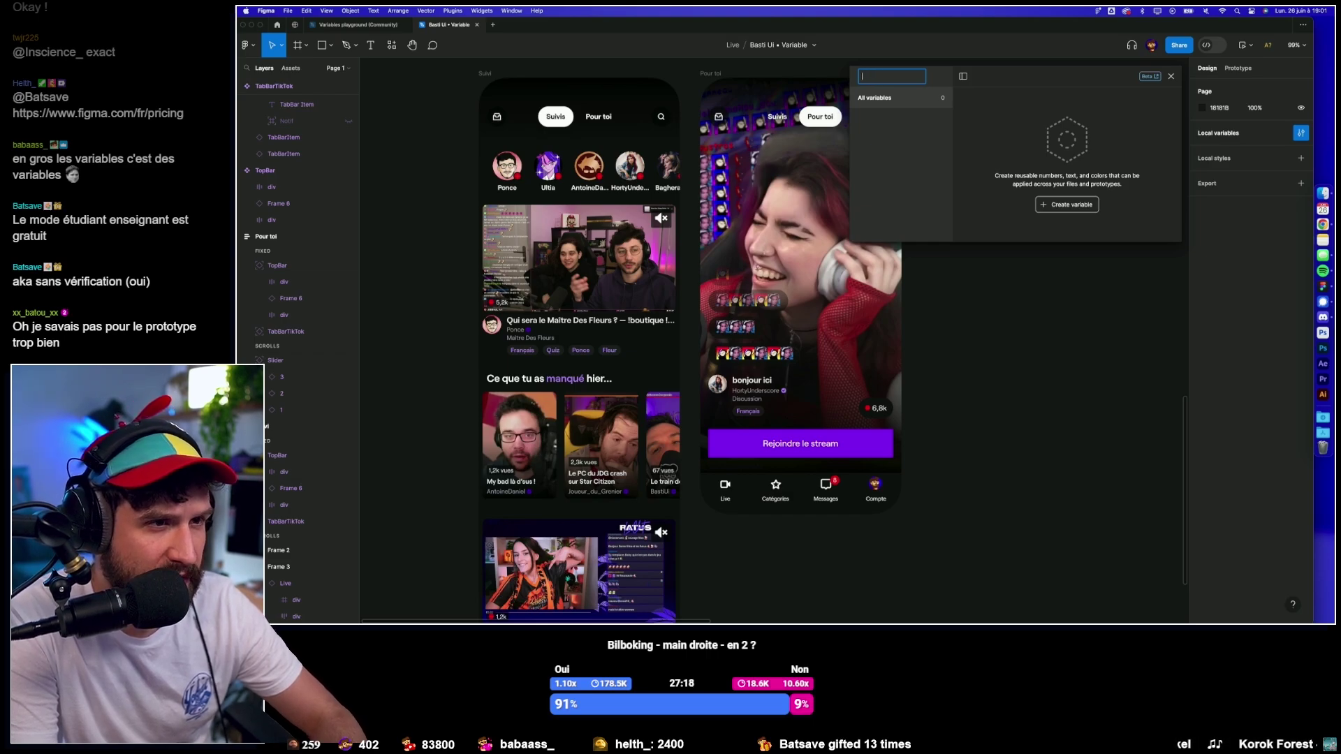
type("Appli")
key("Return")
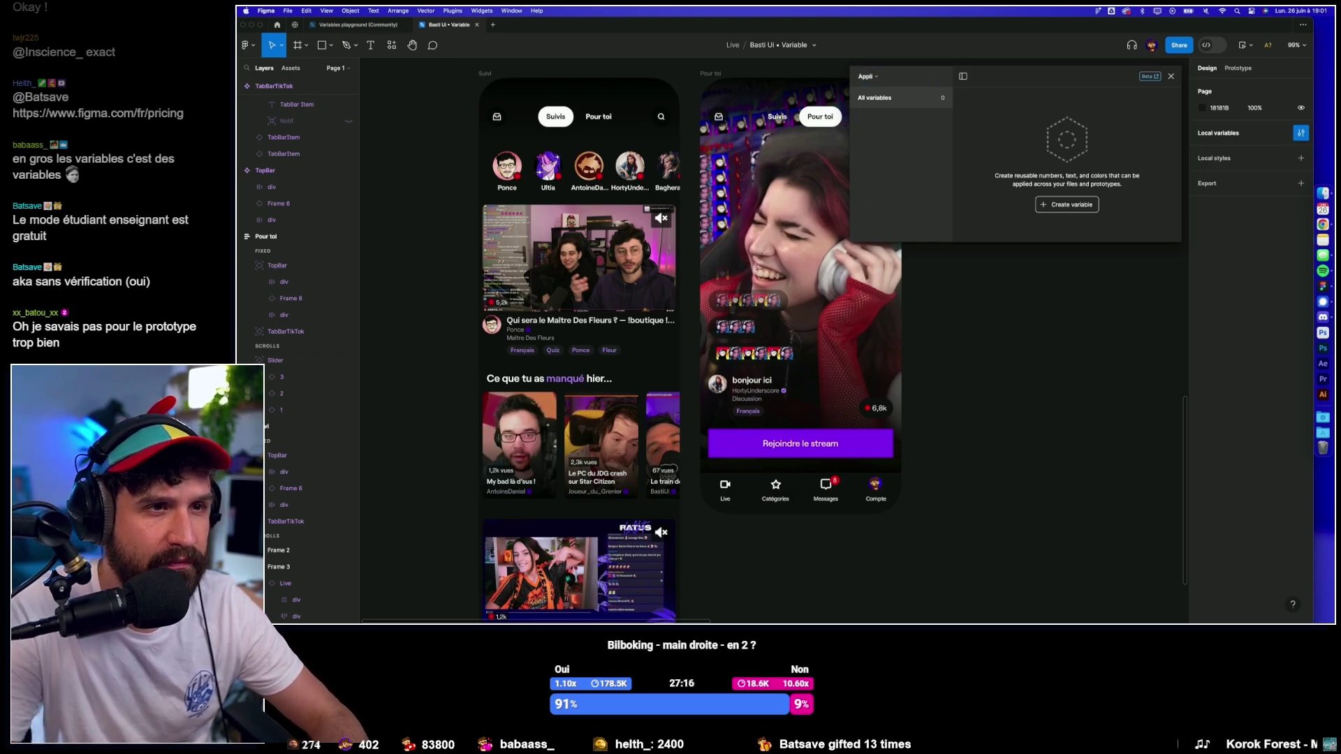
Add a Main-Color colour variable set to purple 9747FF sampled from the Rejoindre le stream button.
left_click(1052, 205)
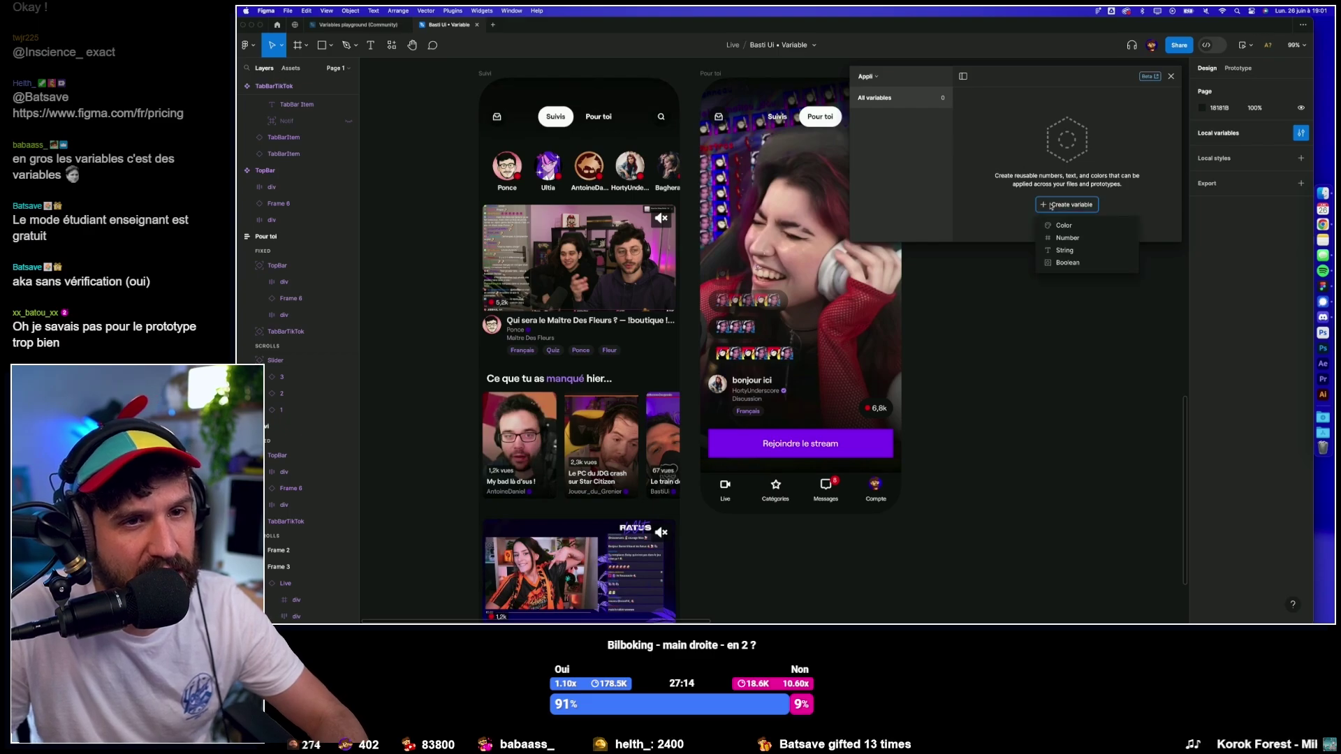
left_click(1091, 226)
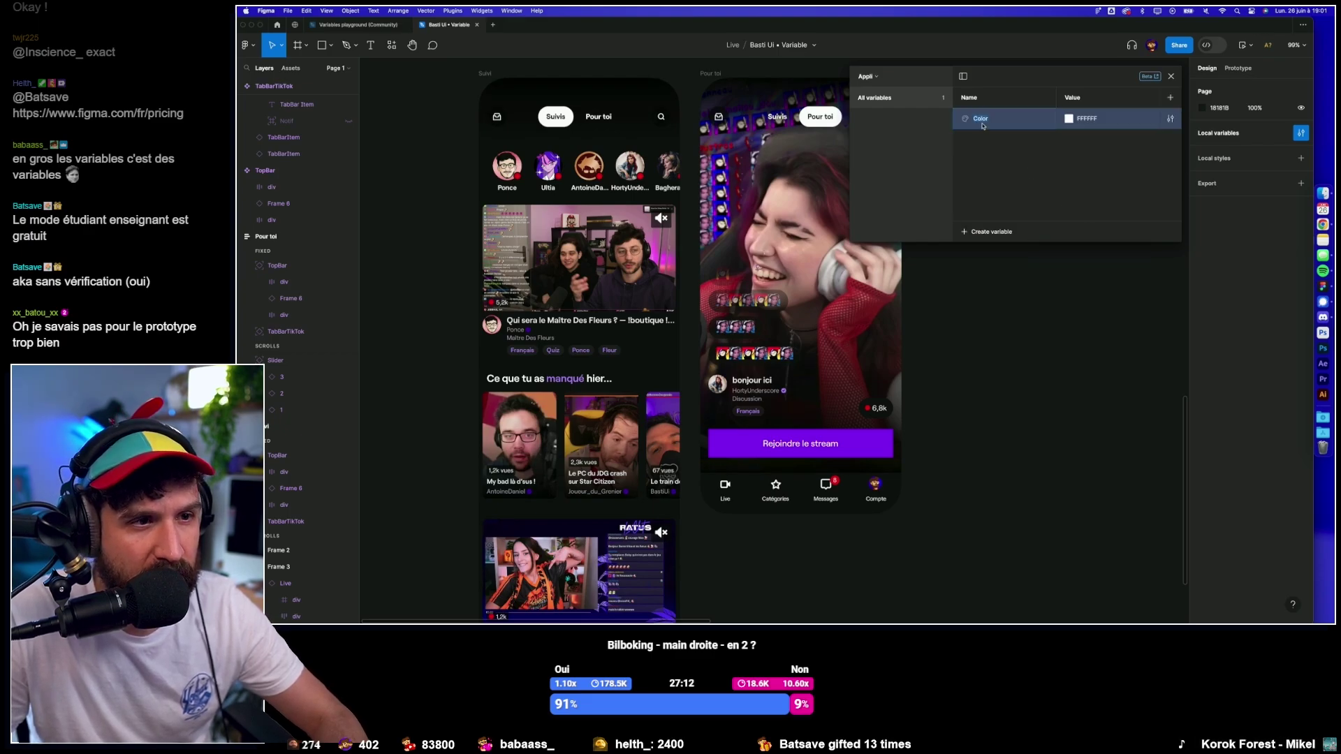
type("Main")
key("Return")
type("or")
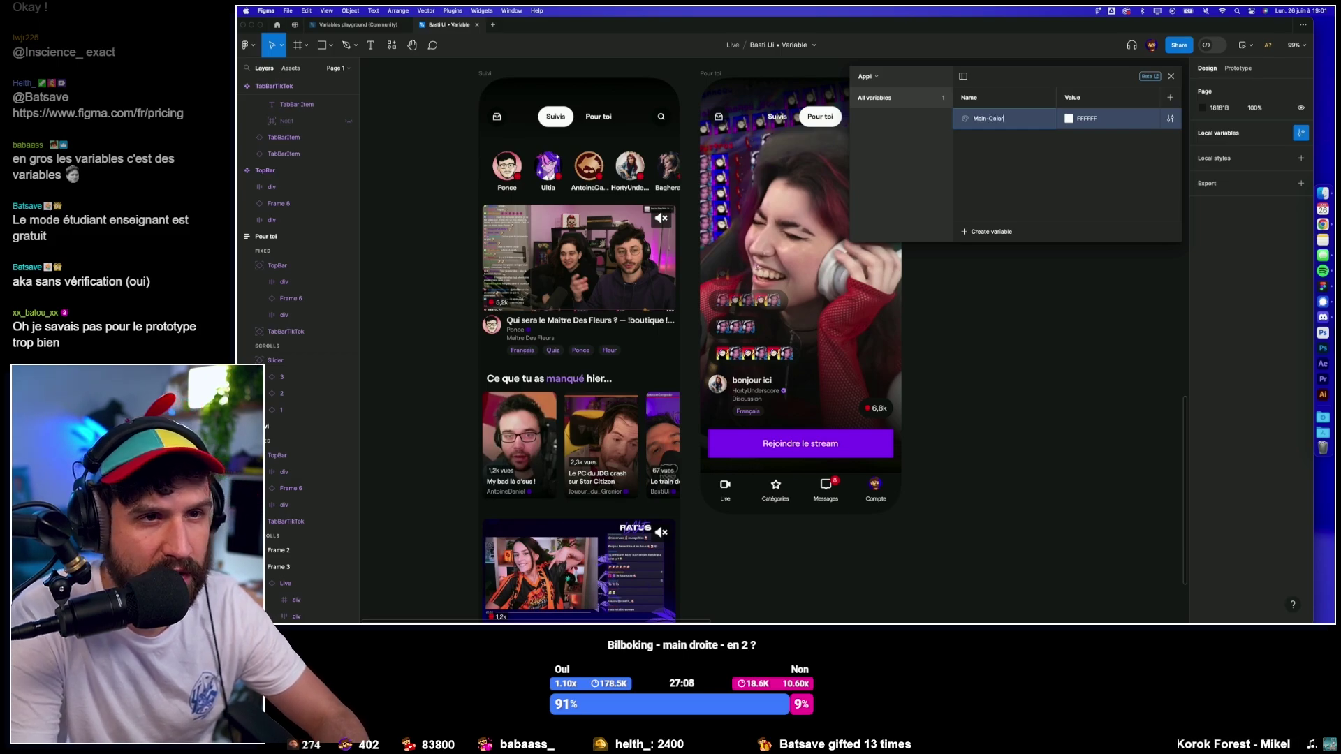
left_click(1070, 119)
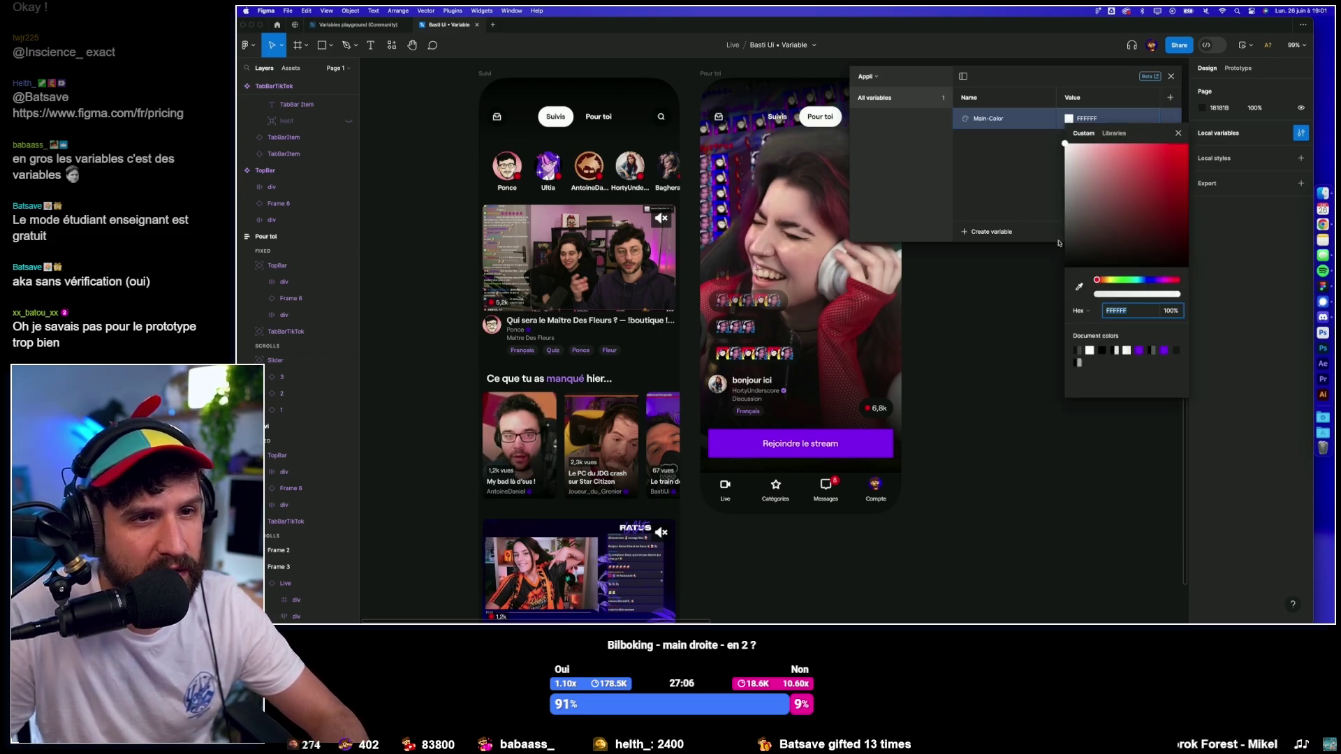
left_click(1080, 287)
left_click(882, 443)
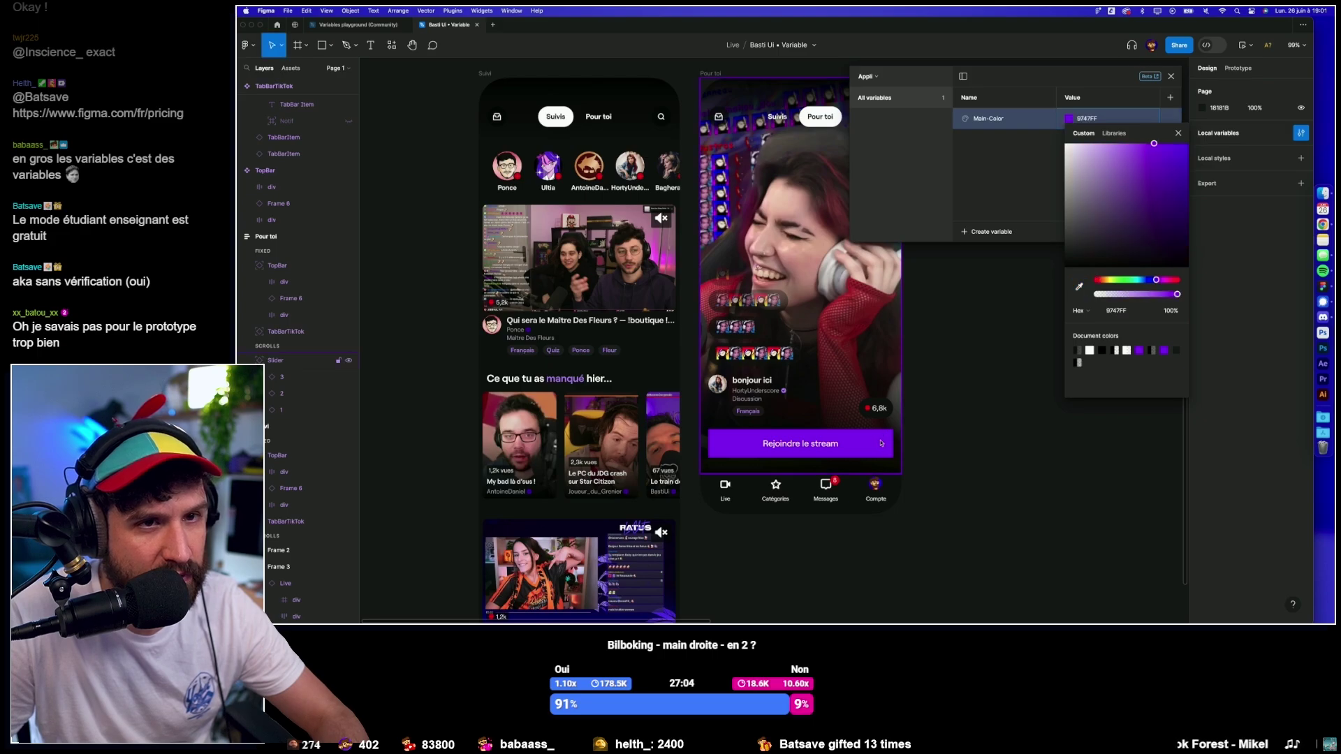
left_click(997, 446)
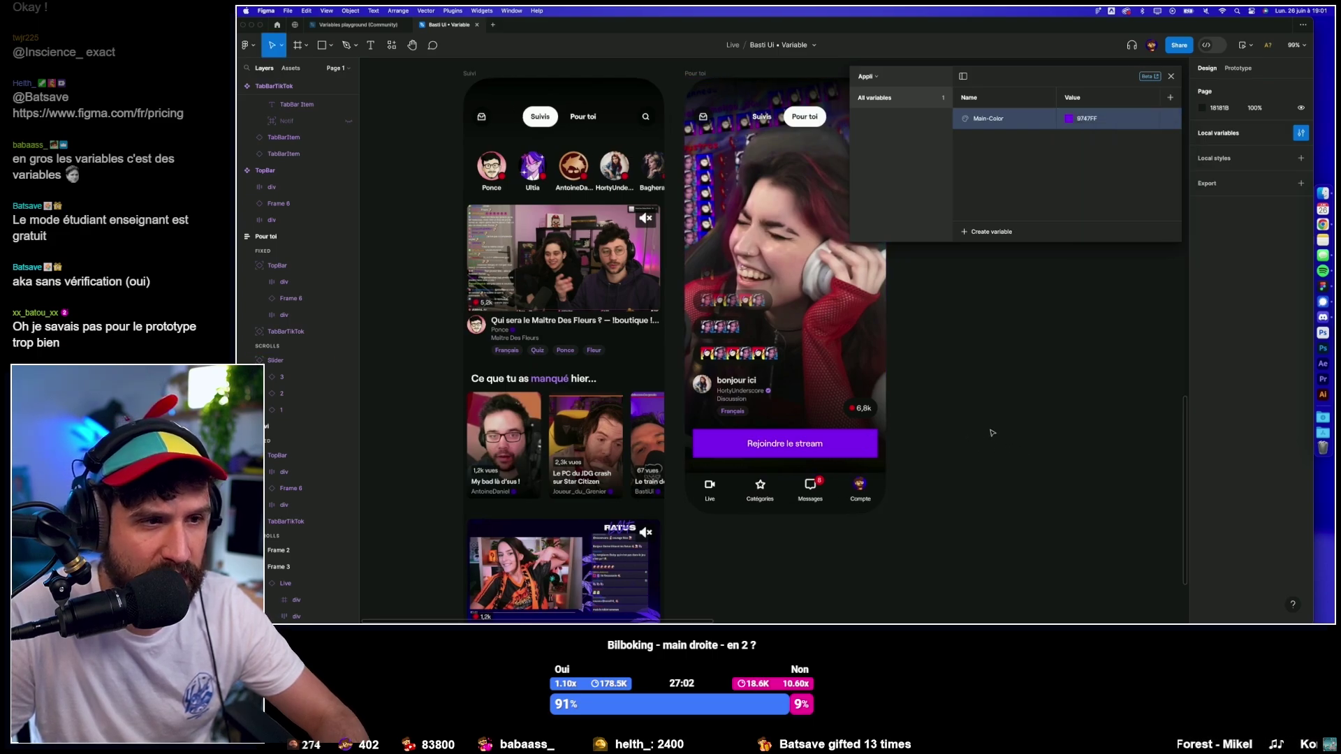
Select the CTA button component on the Pour toi screen.
scroll(992, 433, "down", 3)
left_click(787, 398)
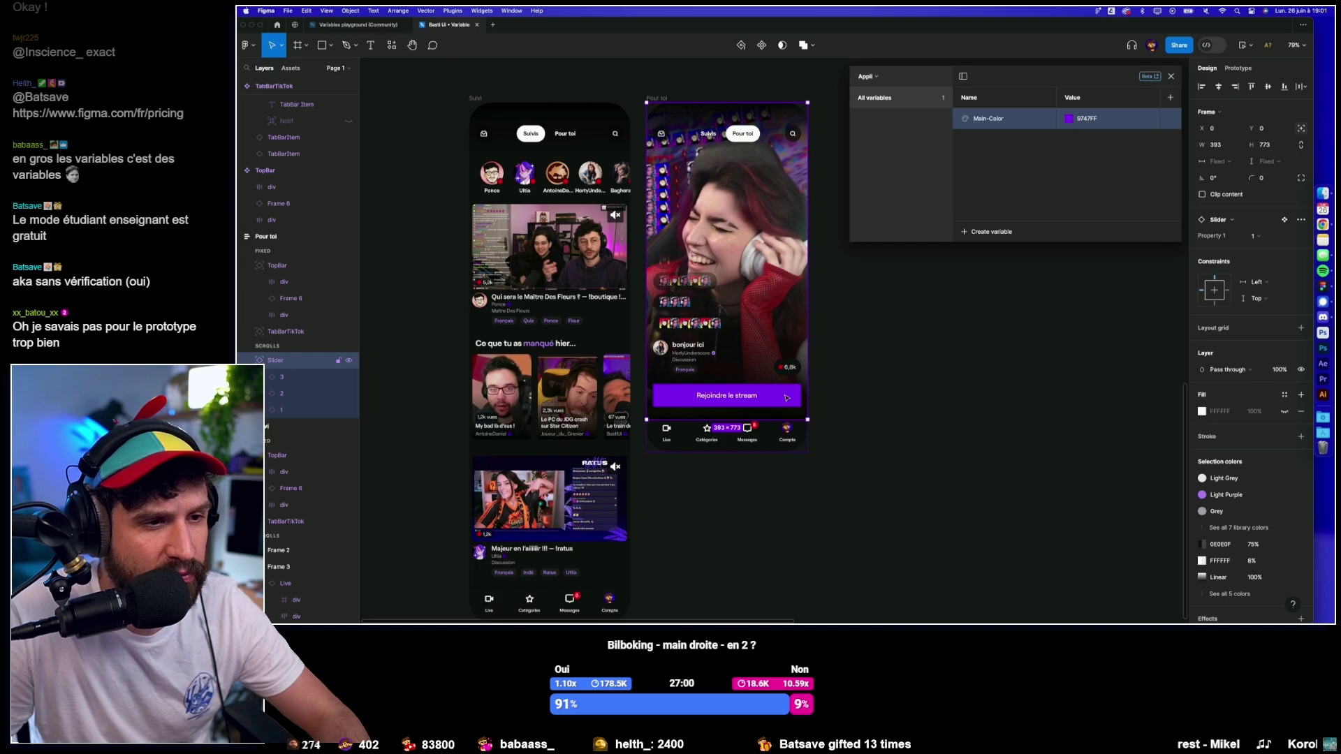
scroll(787, 398, "down", 5)
scroll(754, 298, "up", 5)
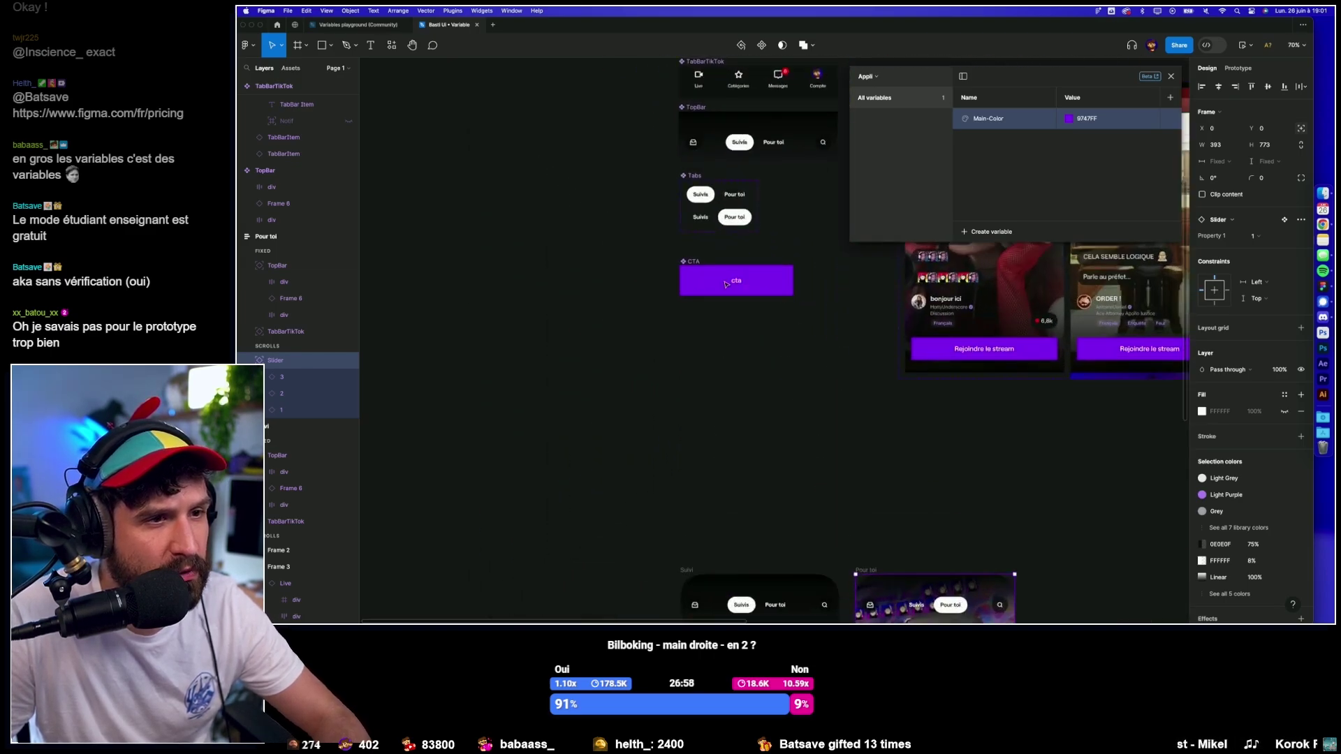
left_click(739, 280)
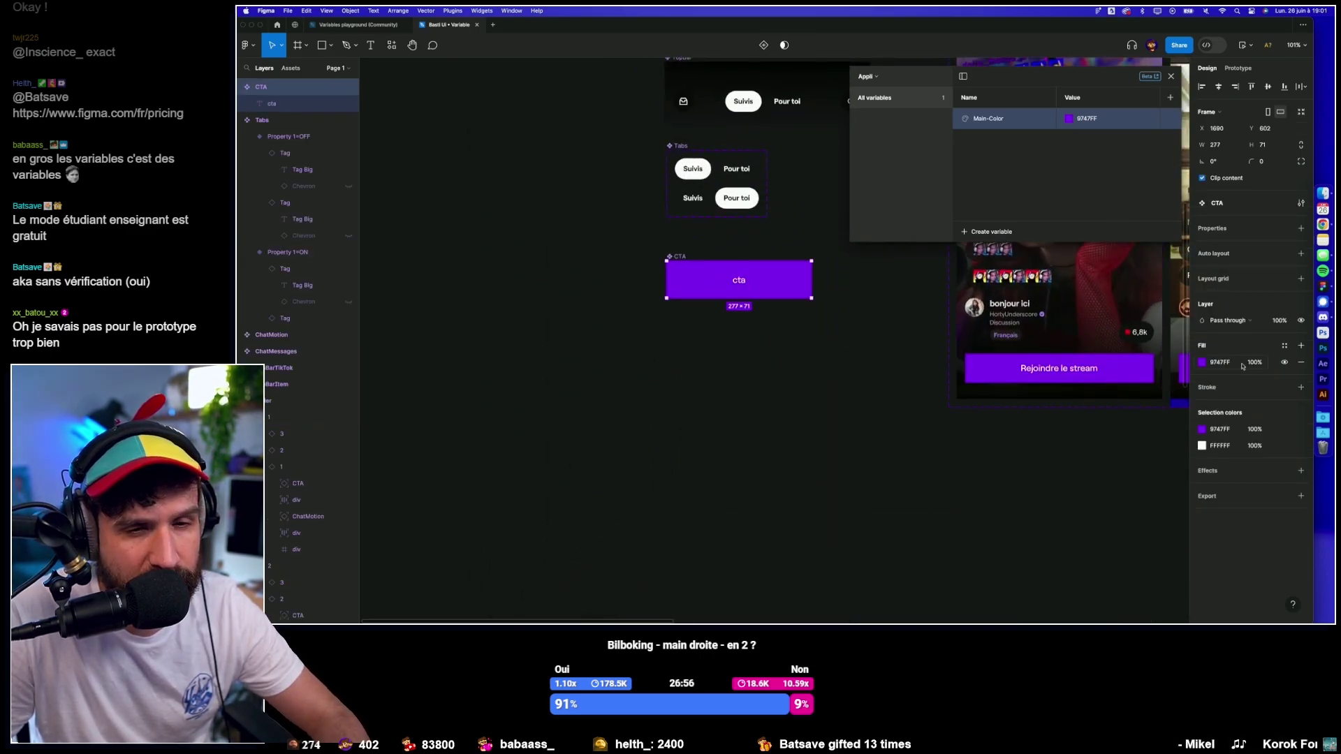
Bind the CTA button component's fill to the Main-Color variable, keeping only local colours listed.
left_click(1286, 347)
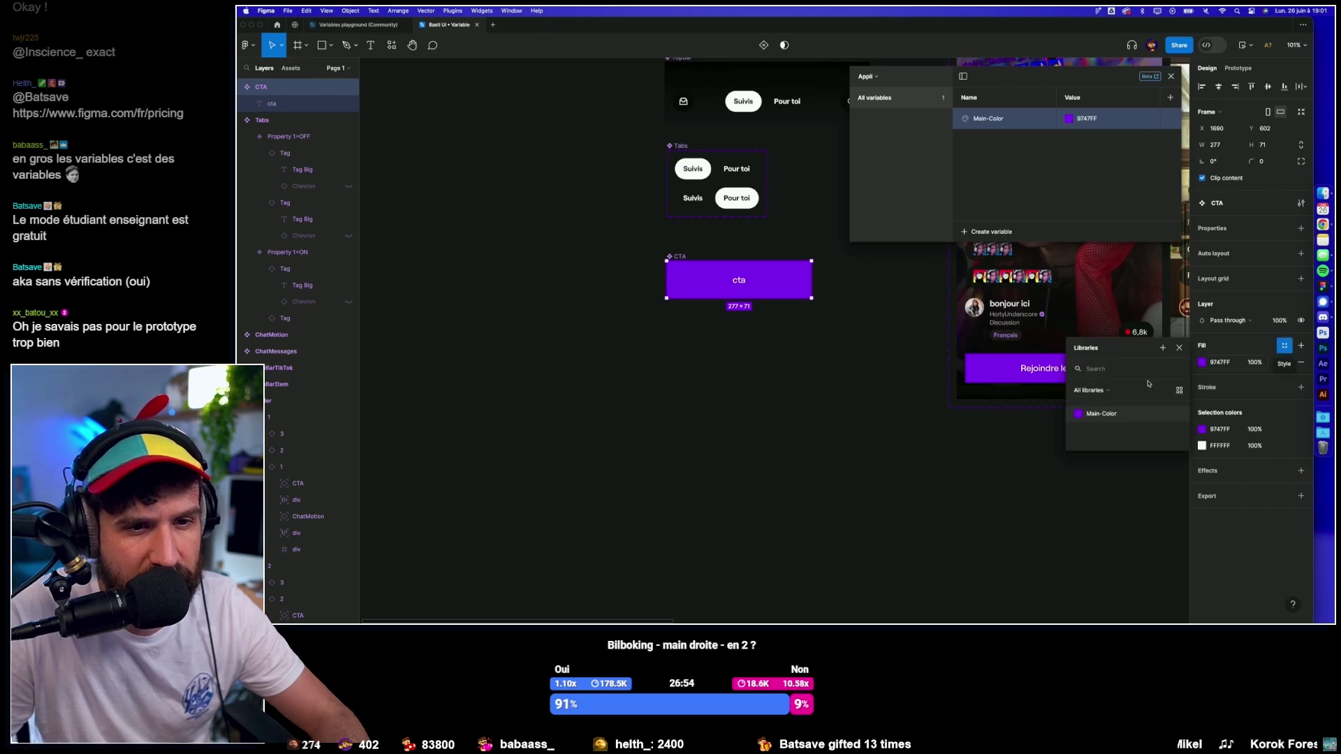
left_click(1102, 414)
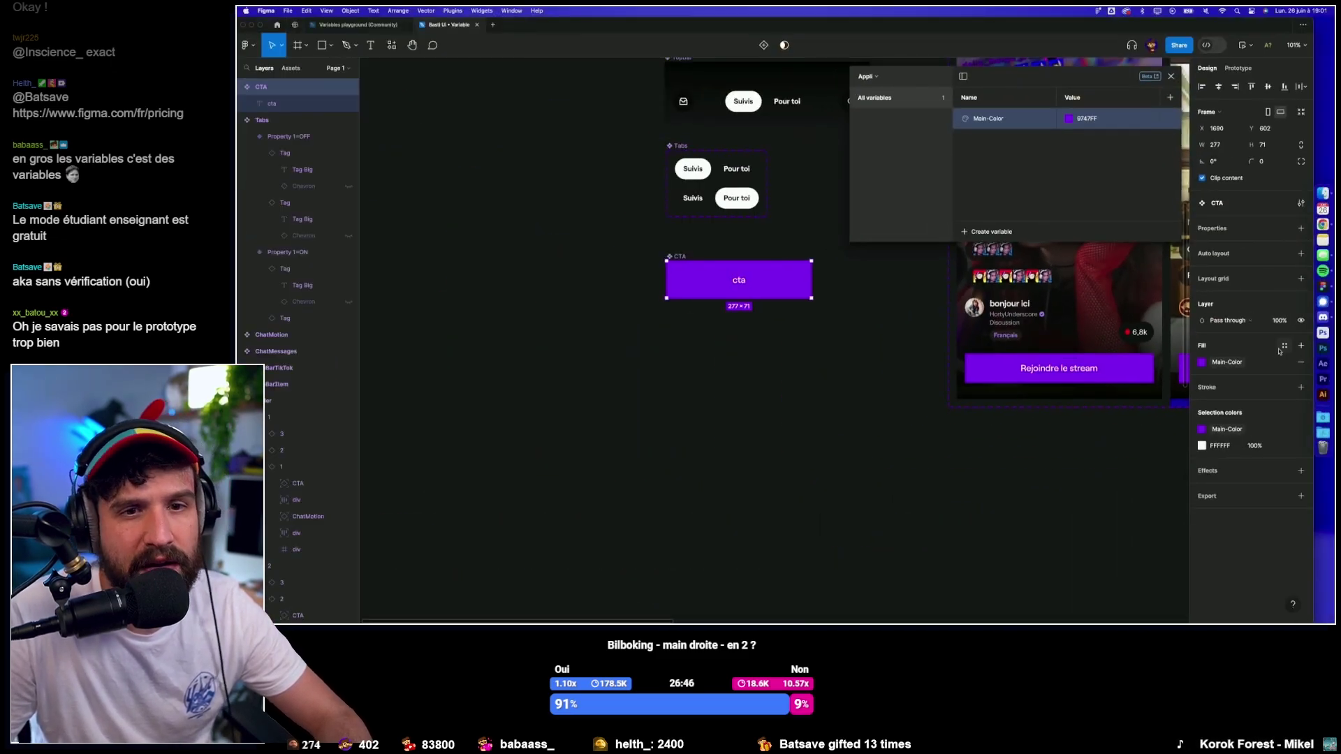
left_click(1284, 346)
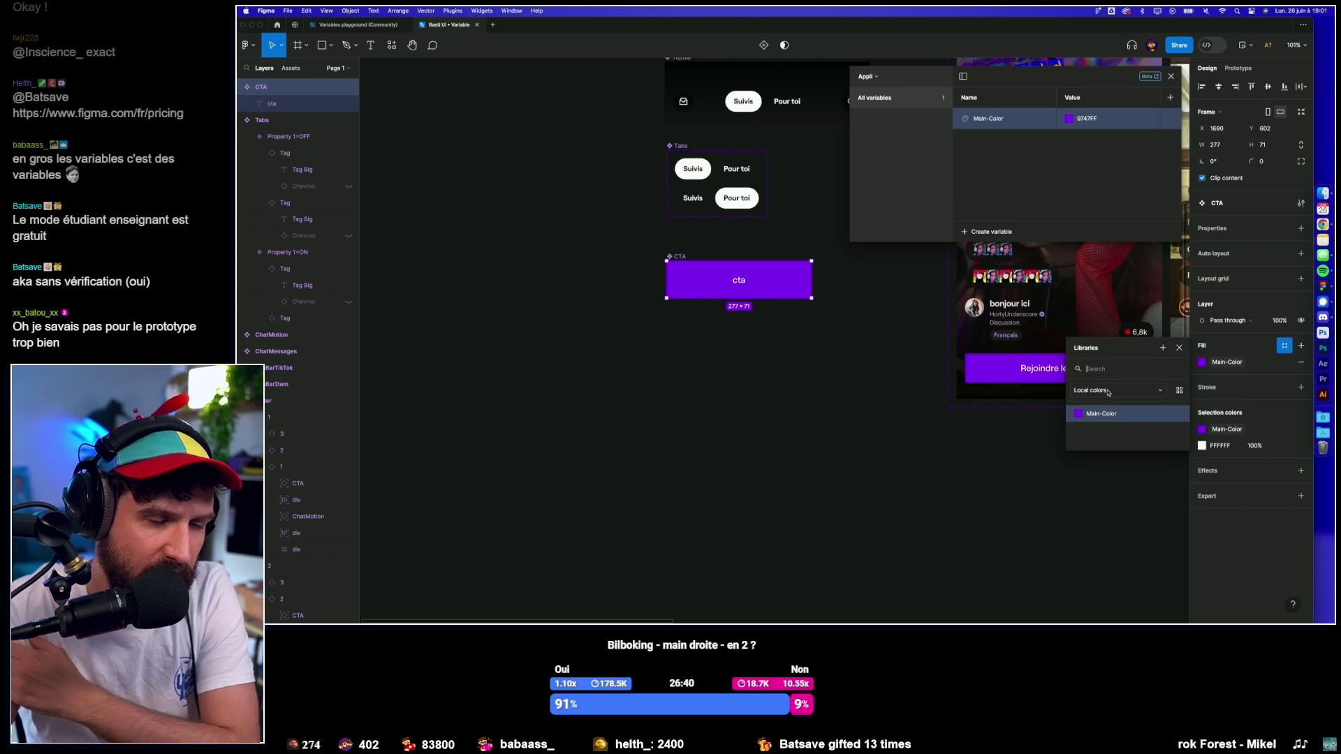
left_click(1108, 392)
left_click(1126, 380)
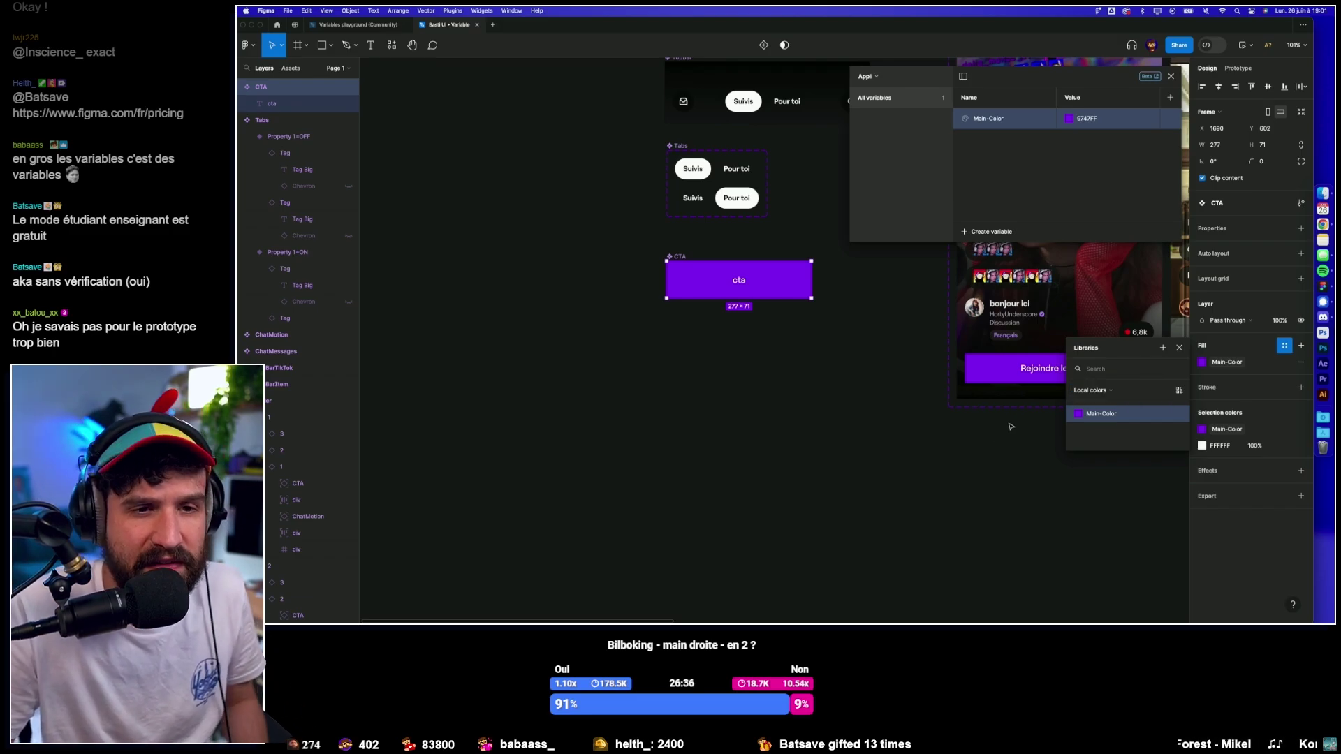
left_click(1010, 426)
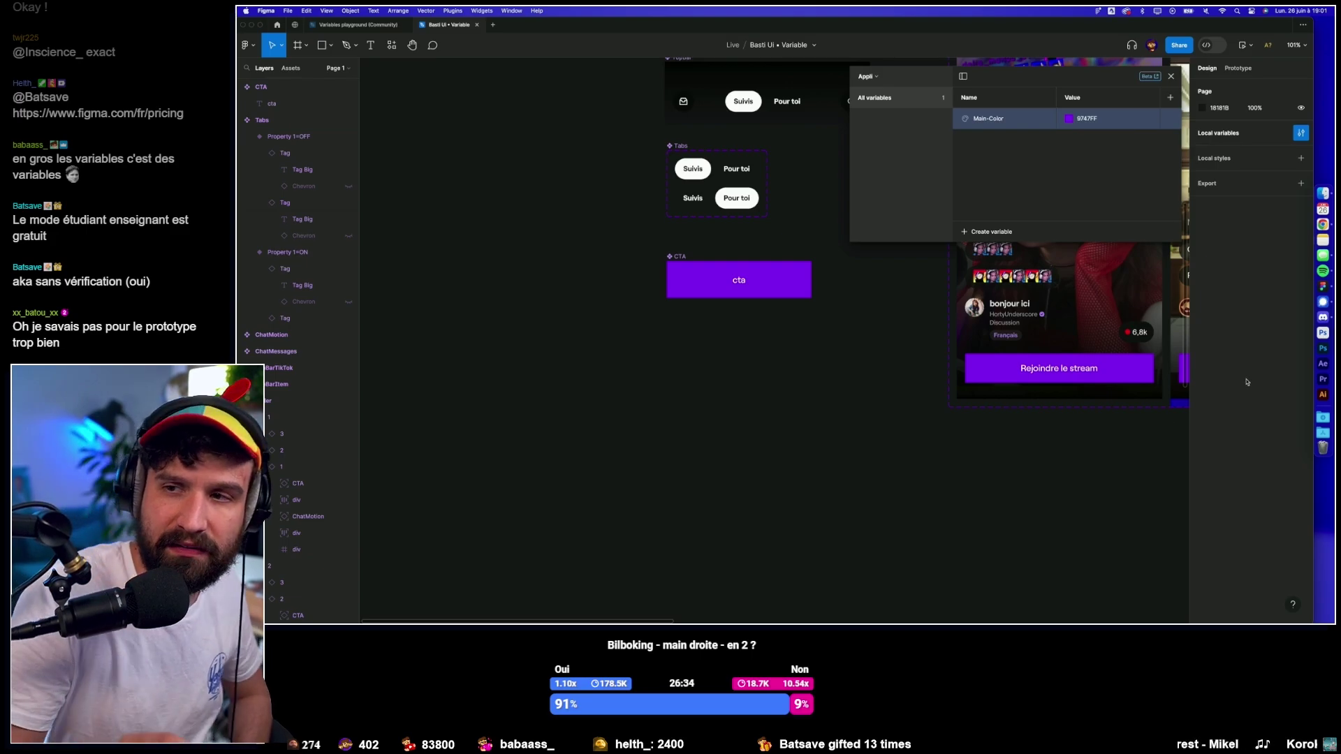
Add a white (FFFFFF) colour variable named Content to the Appli collection.
scroll(1047, 434, "right", 2)
scroll(948, 465, "down", 5)
scroll(948, 465, "down", 2)
scroll(939, 440, "down", 1)
scroll(930, 412, "down", 1)
scroll(921, 384, "down", 1)
scroll(936, 363, "up", 5)
scroll(977, 323, "up", 5)
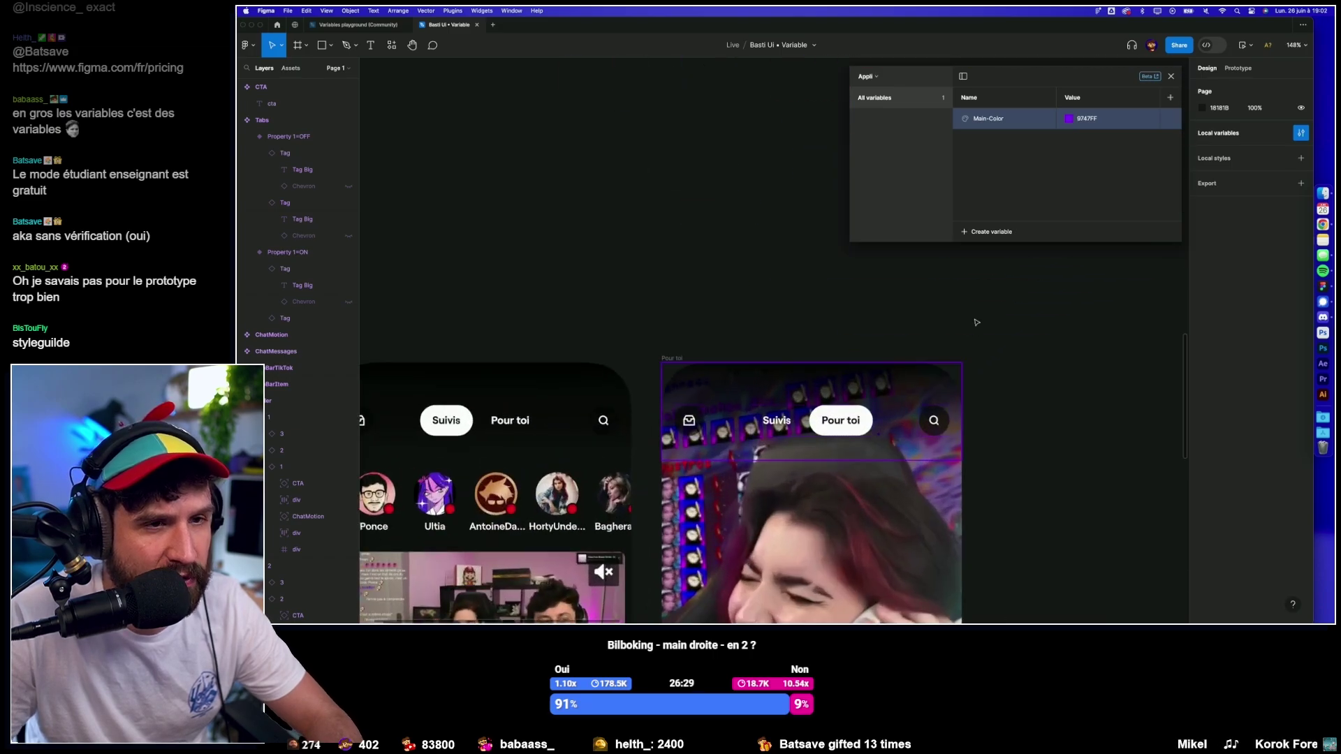
left_click(966, 234)
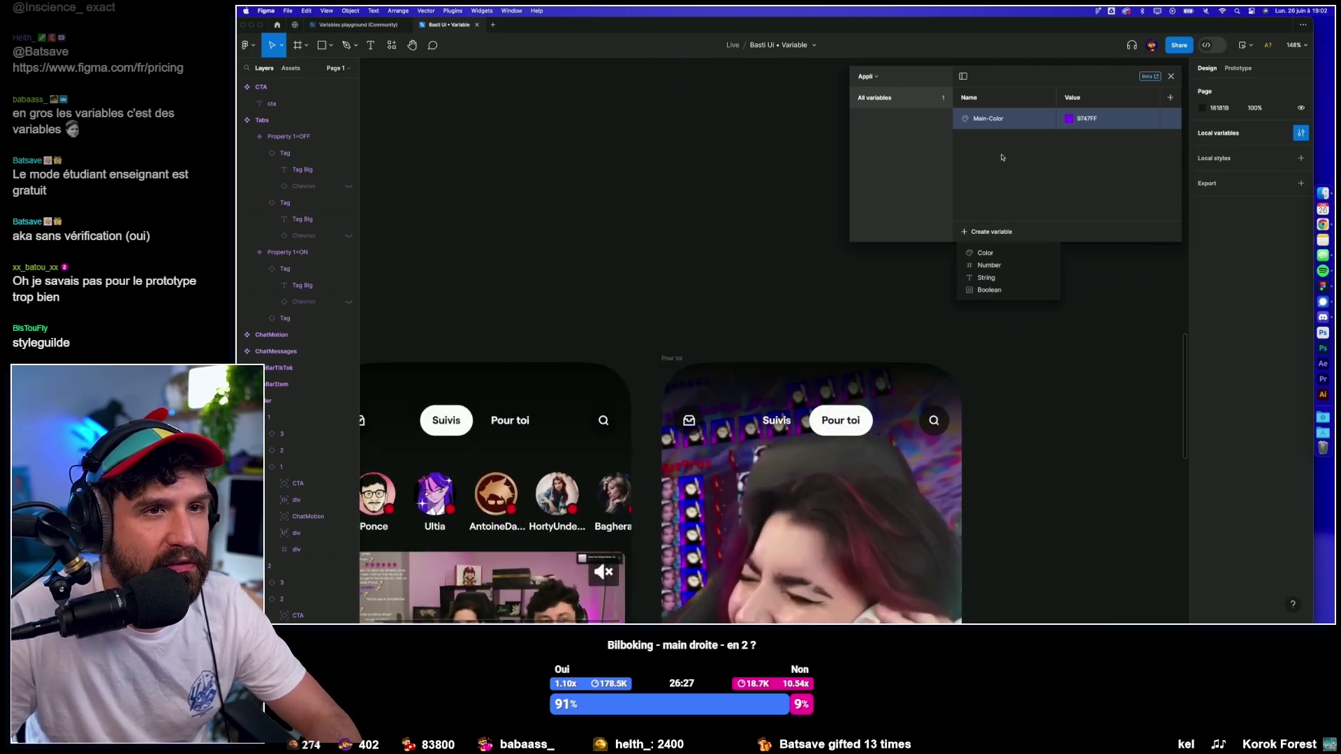
left_click(992, 255)
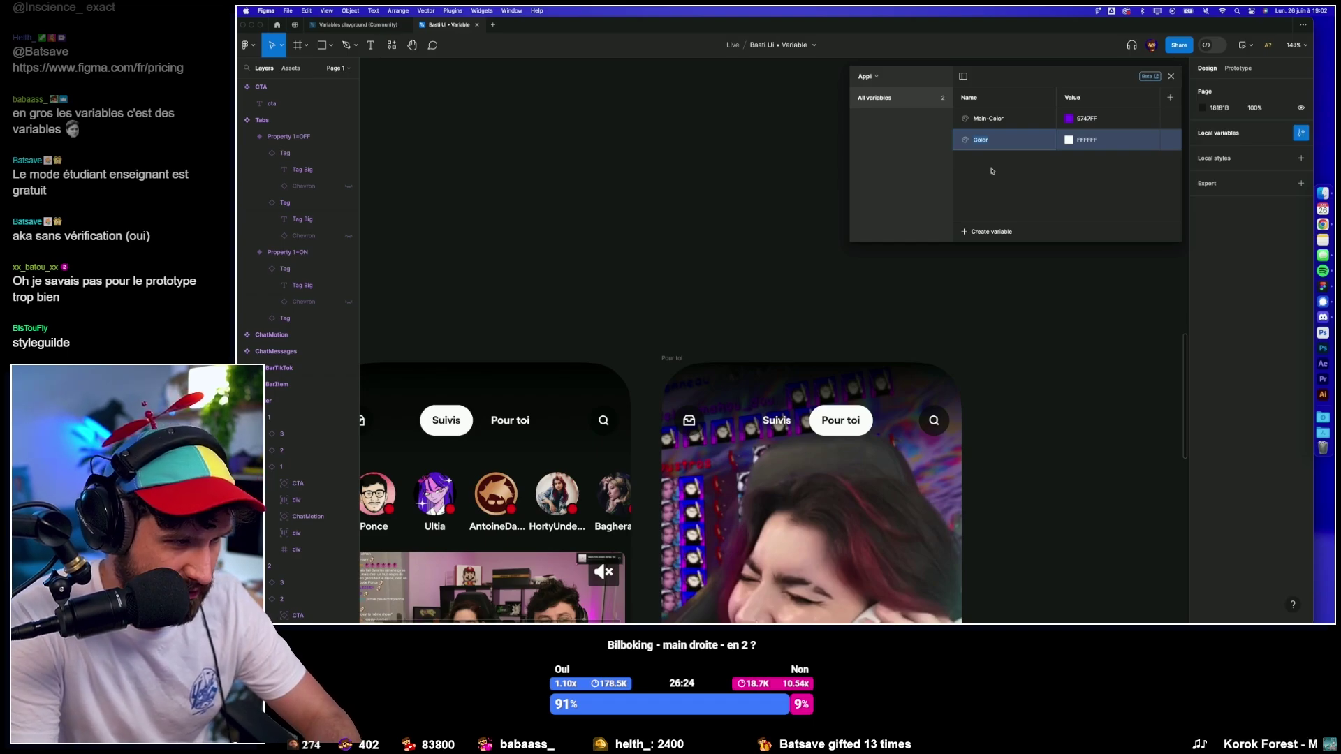
type("Content")
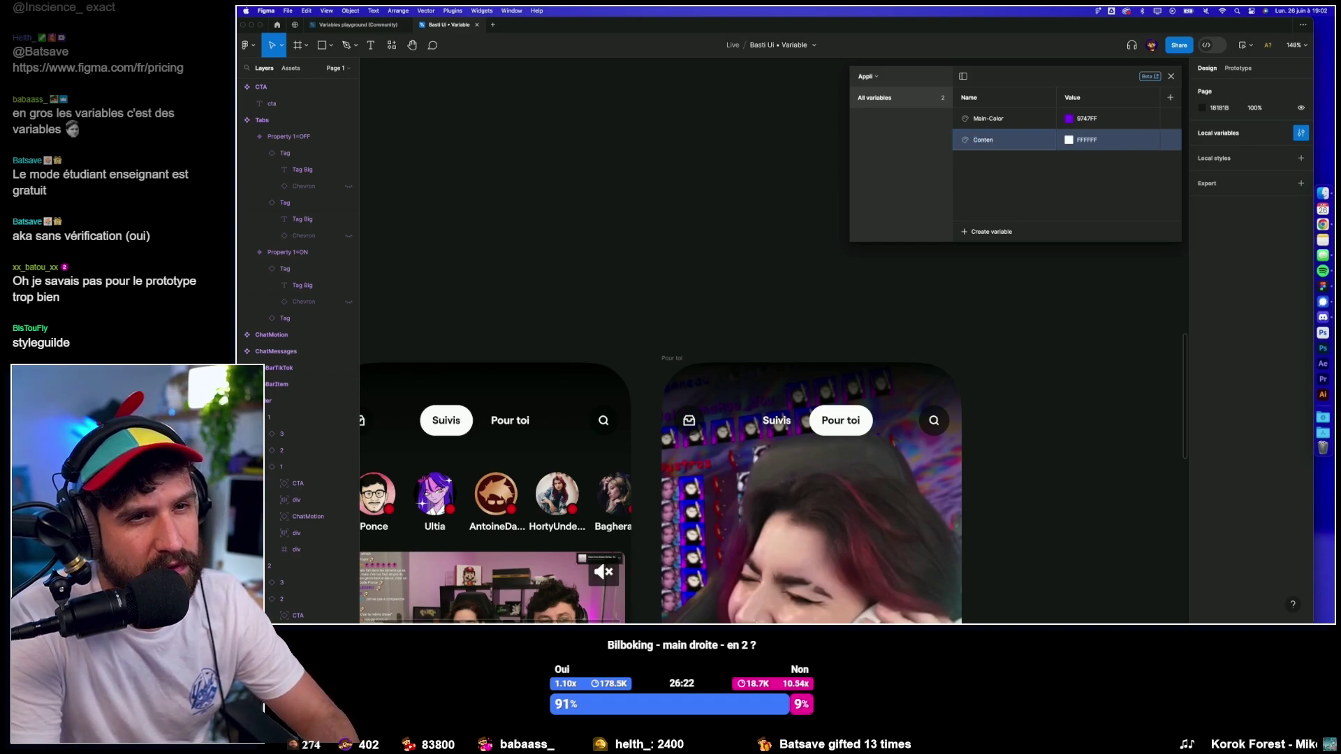
Rename Main-Color to Main and select the Suivi frame.
left_click(994, 118)
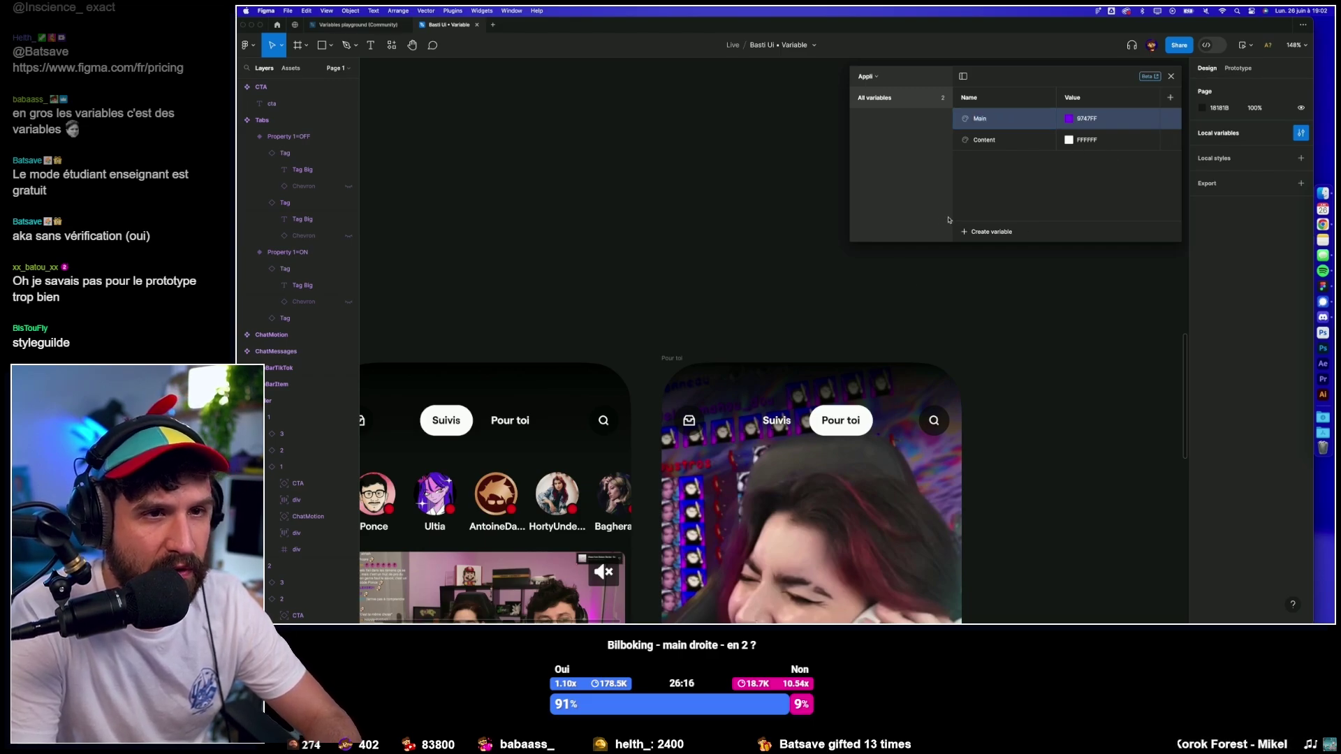
scroll(949, 221, "down", 4)
scroll(949, 221, "left", 3)
left_click(432, 225)
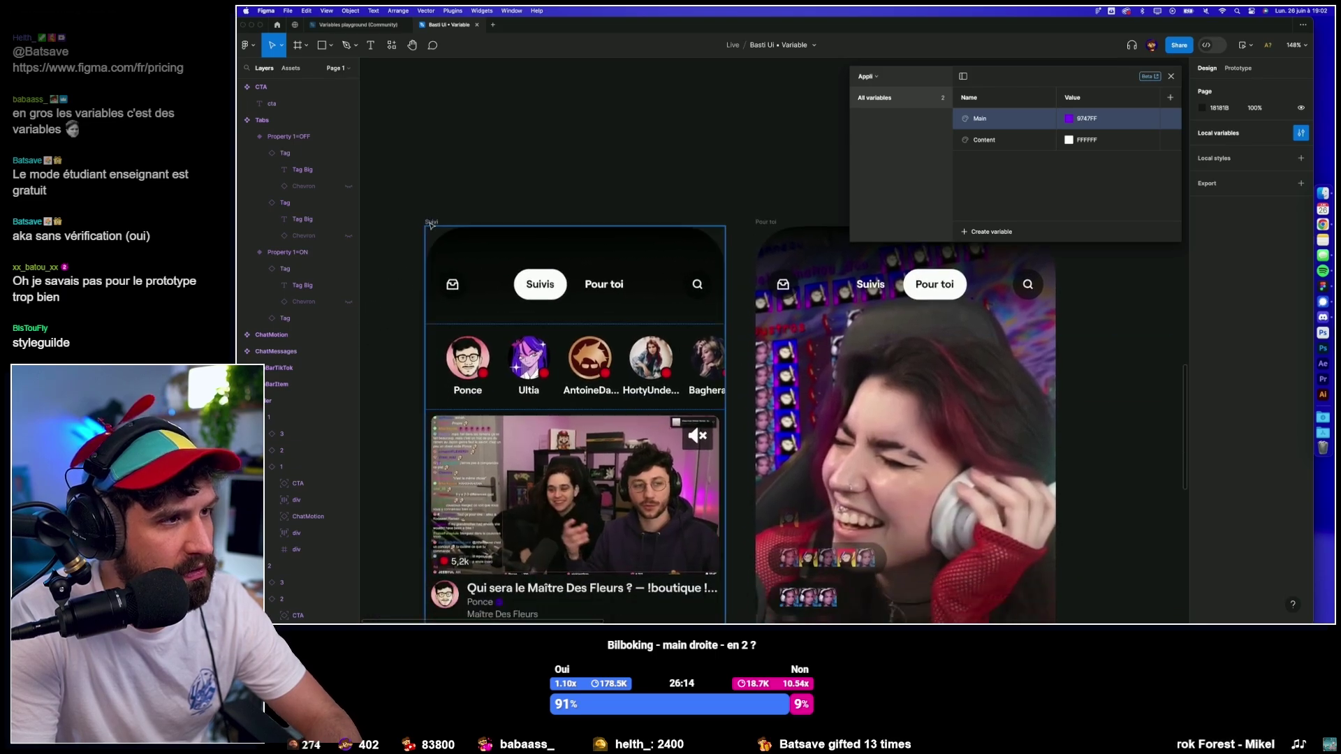
Add a colour variable bg-1 with the dark value 0E0E0F.
left_click(970, 232)
left_click(990, 253)
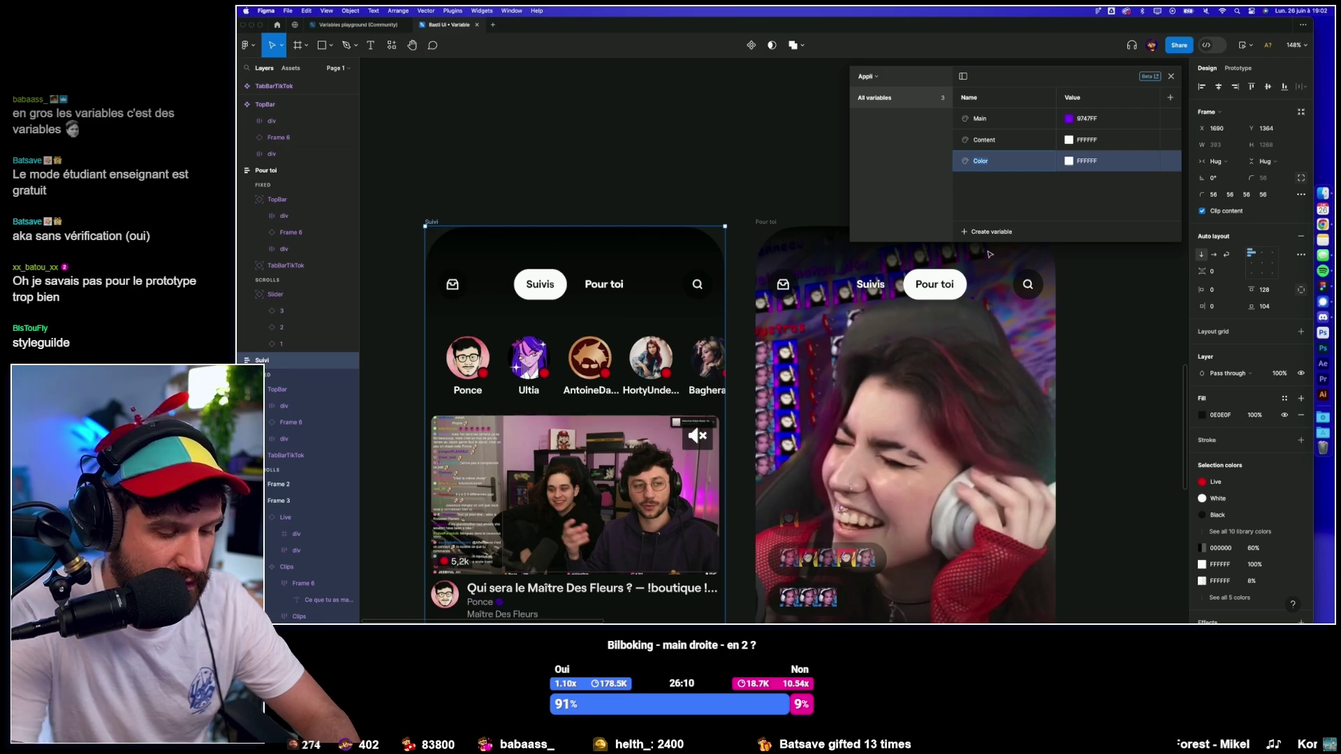
type("bg")
type("1")
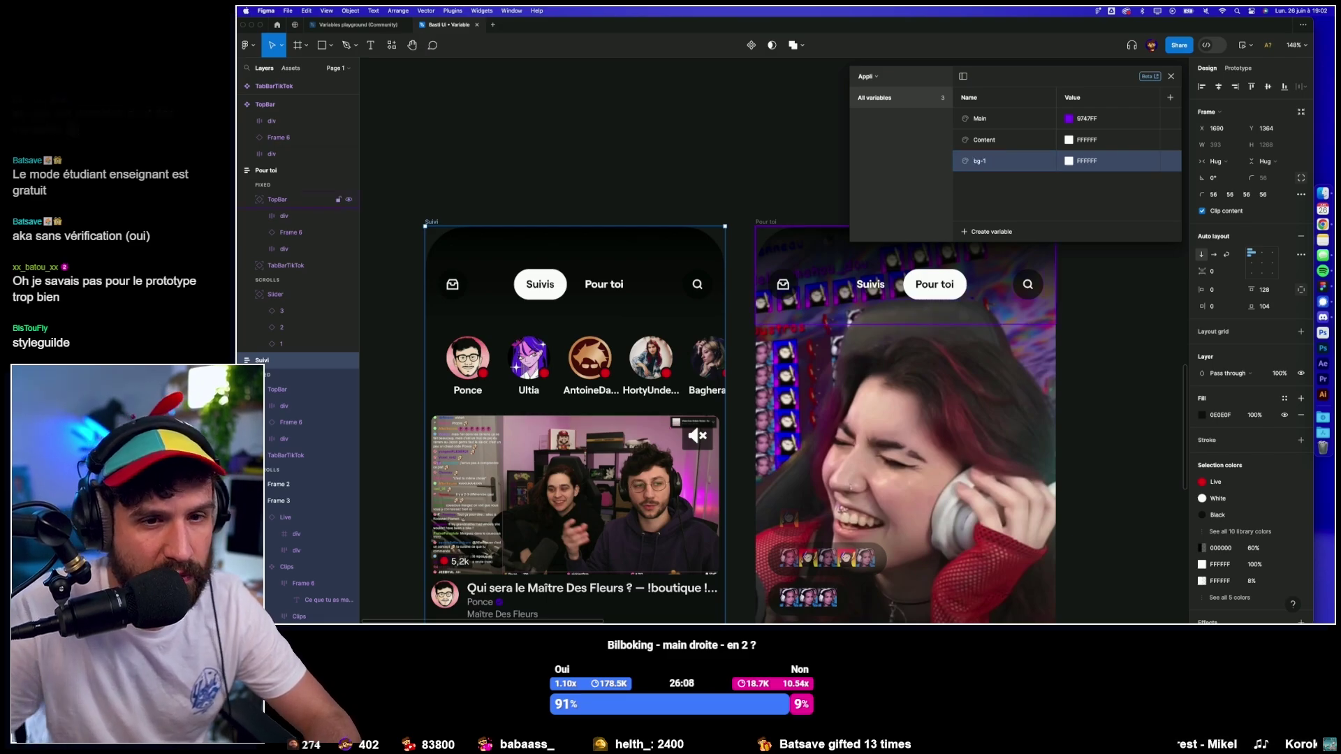
mouse_move(1104, 160)
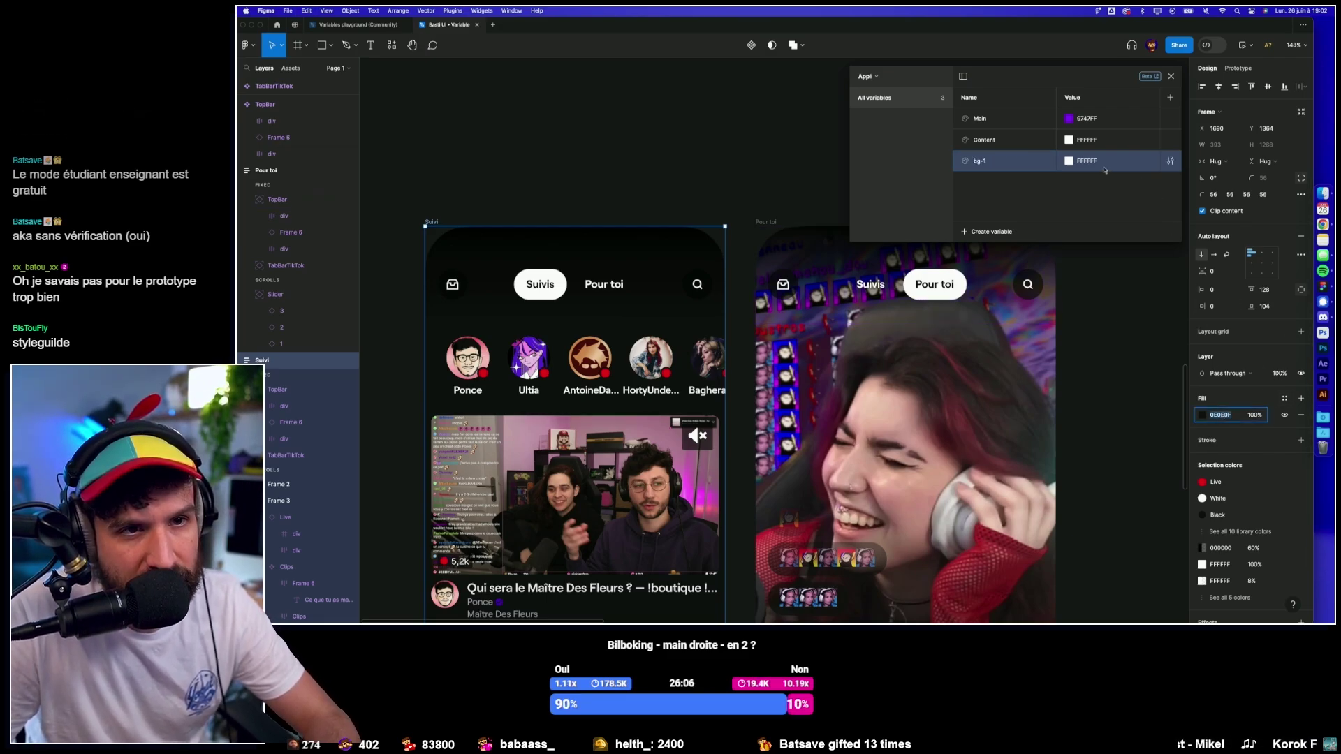
type("0E0E0FFF")
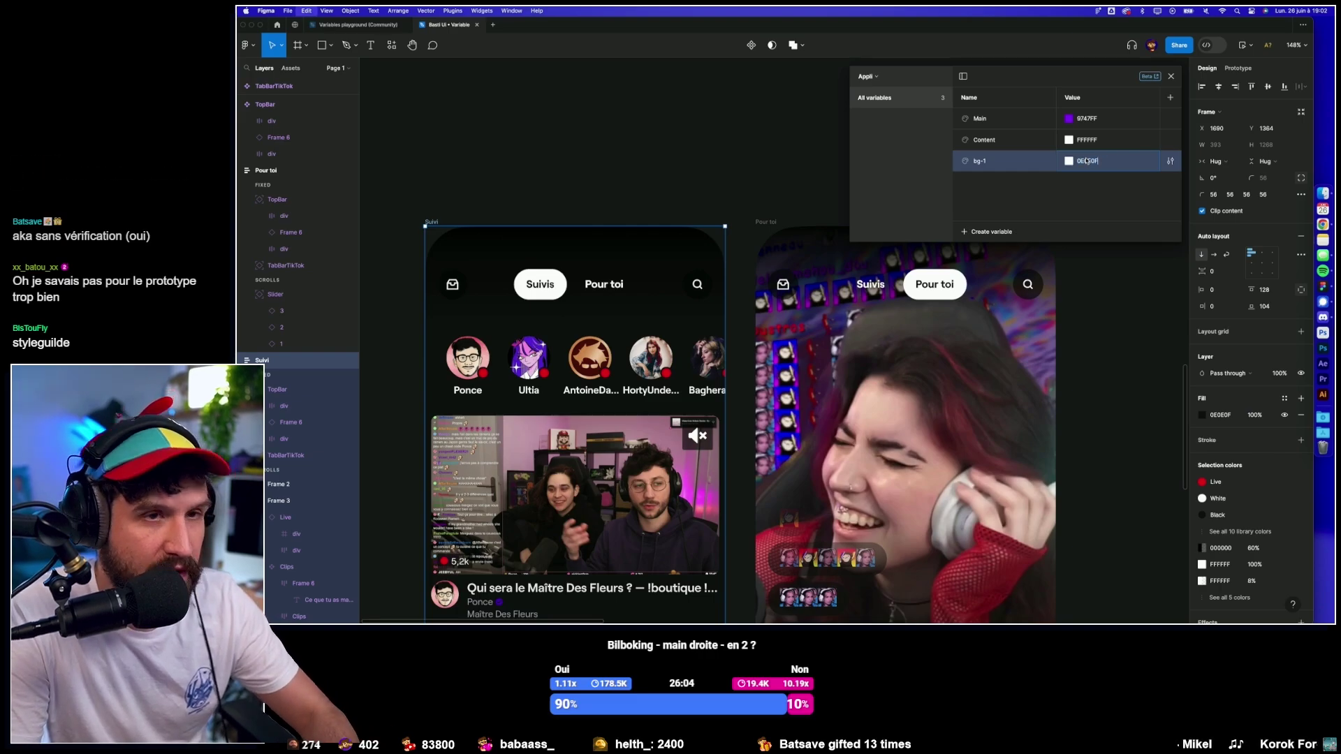
key("Return")
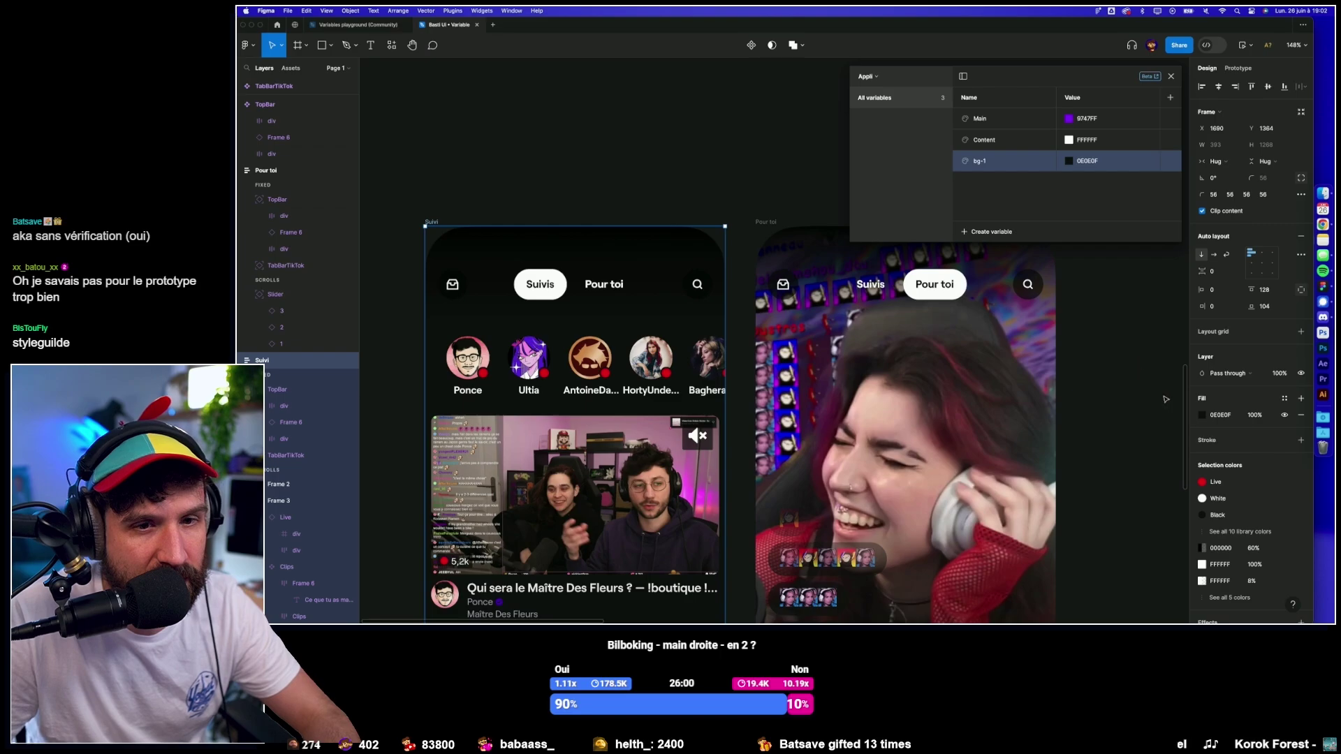
Add a live colour variable set to red EB0400 sampled from the live badge.
left_click(961, 232)
left_click(998, 258)
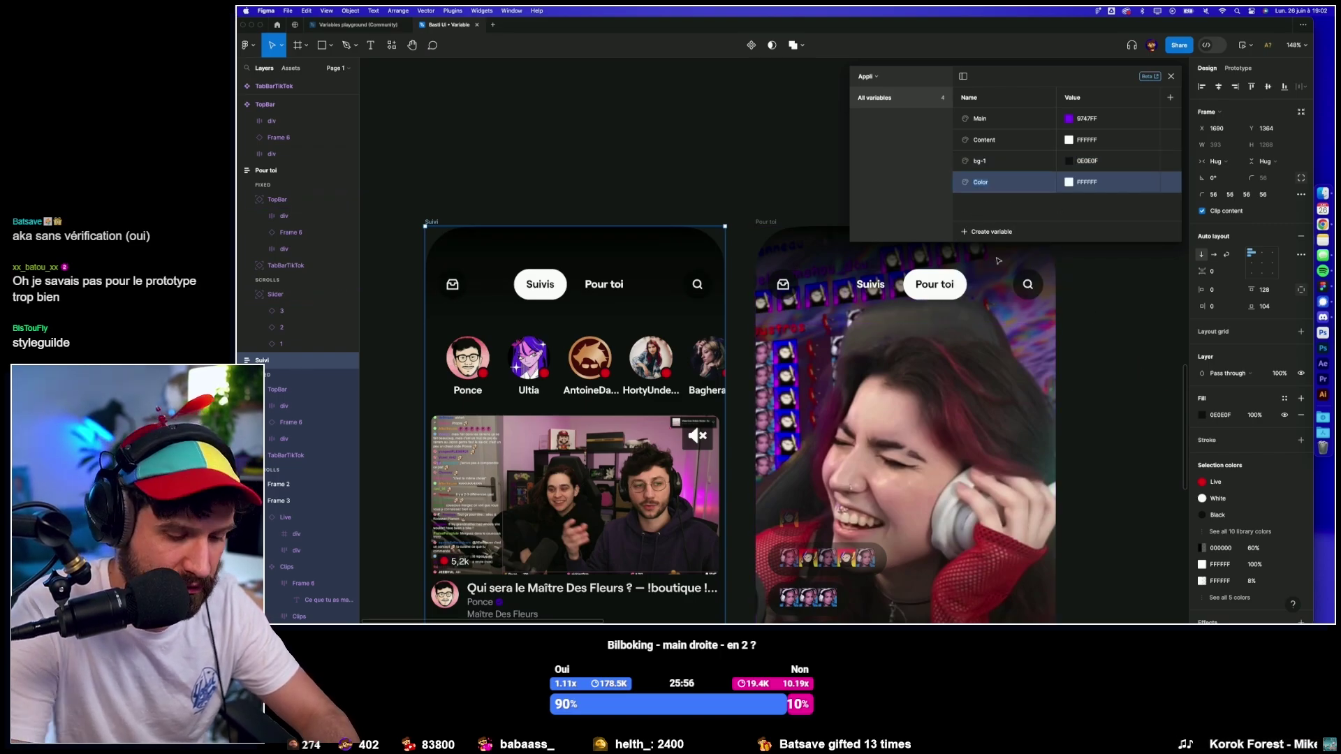
type("live")
left_click(1069, 182)
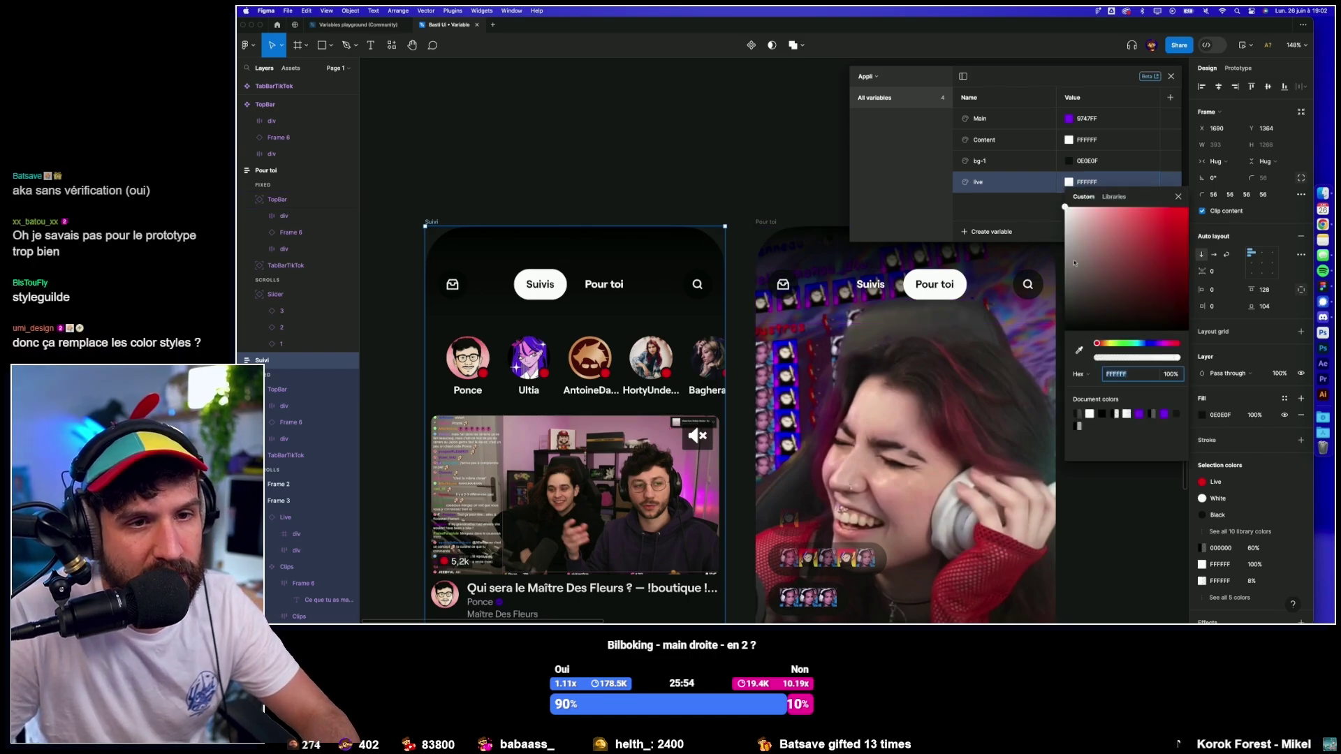
left_click(1079, 349)
left_click(667, 373)
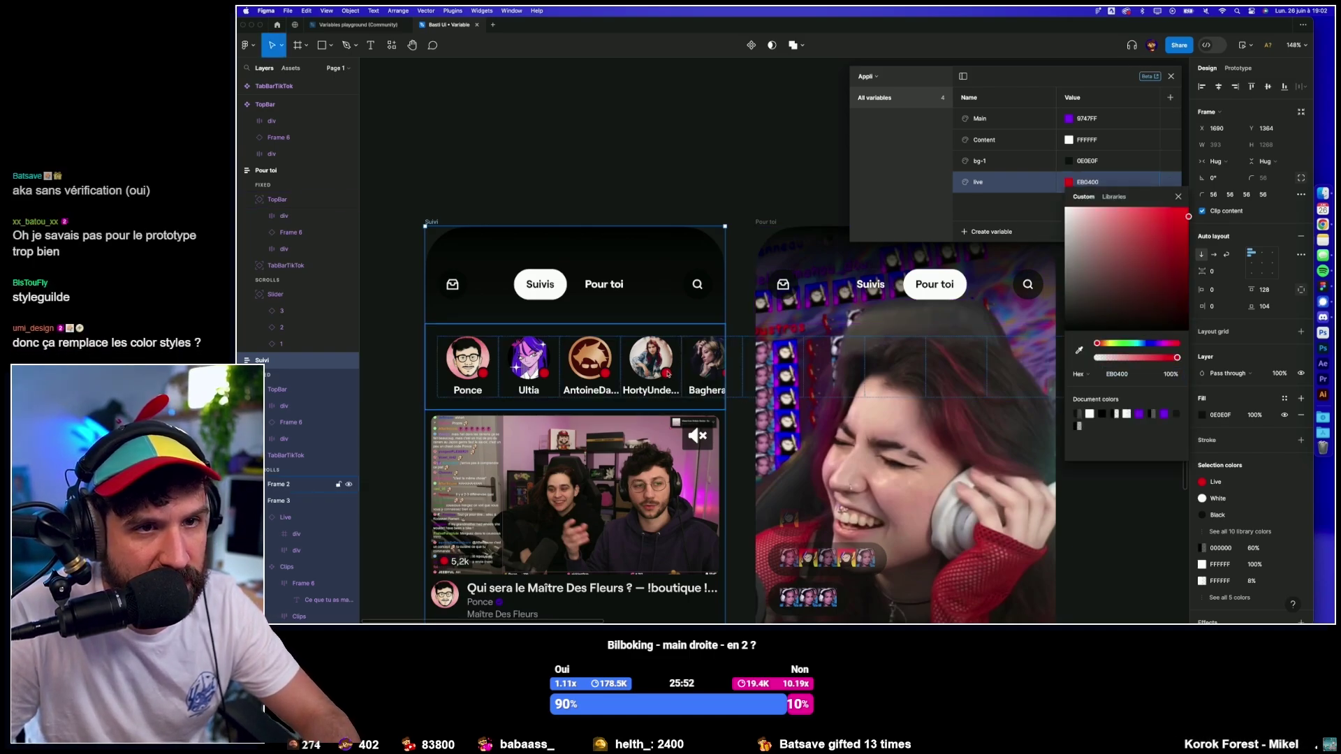
left_click(702, 174)
scroll(739, 253, "down", 5)
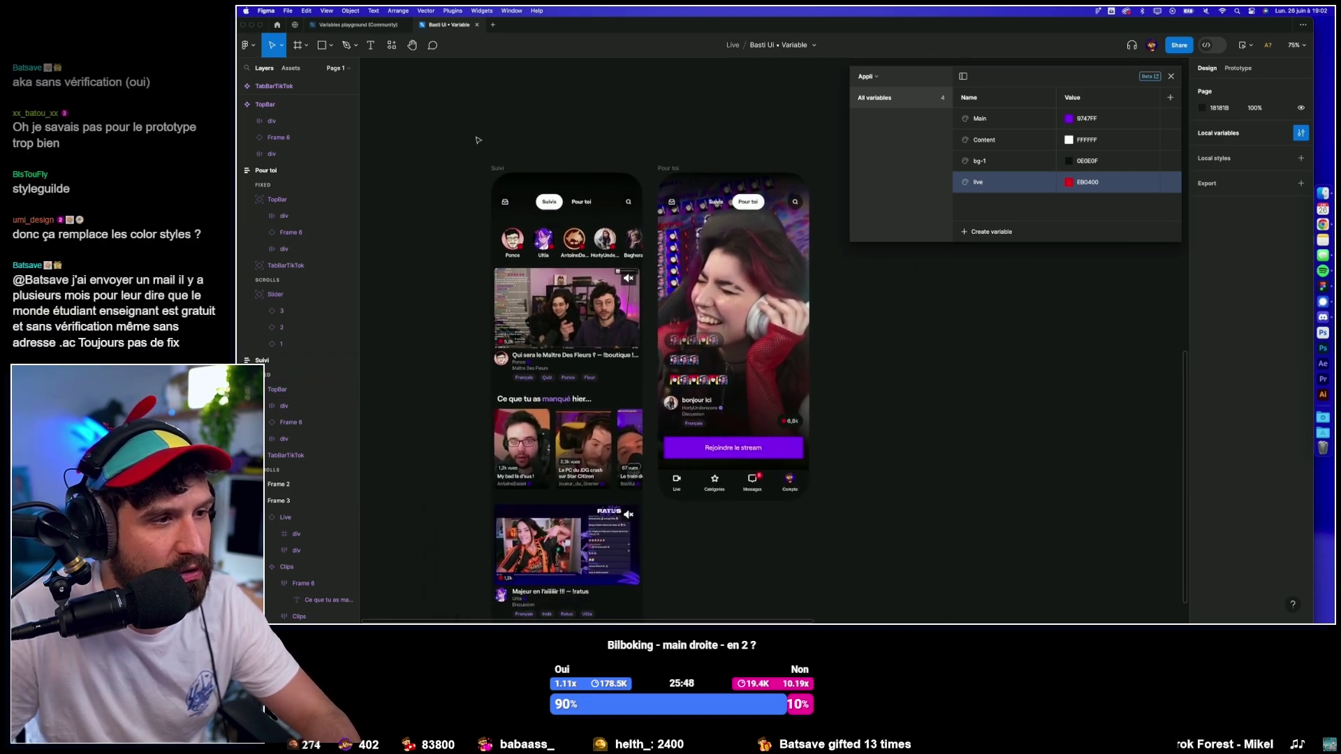
Link both screens' white and red selection colours to Content and live, then rename live to Live.
scroll(493, 135, "down", 5)
scroll(492, 135, "down", 1)
left_click_drag(447, 109, 726, 454)
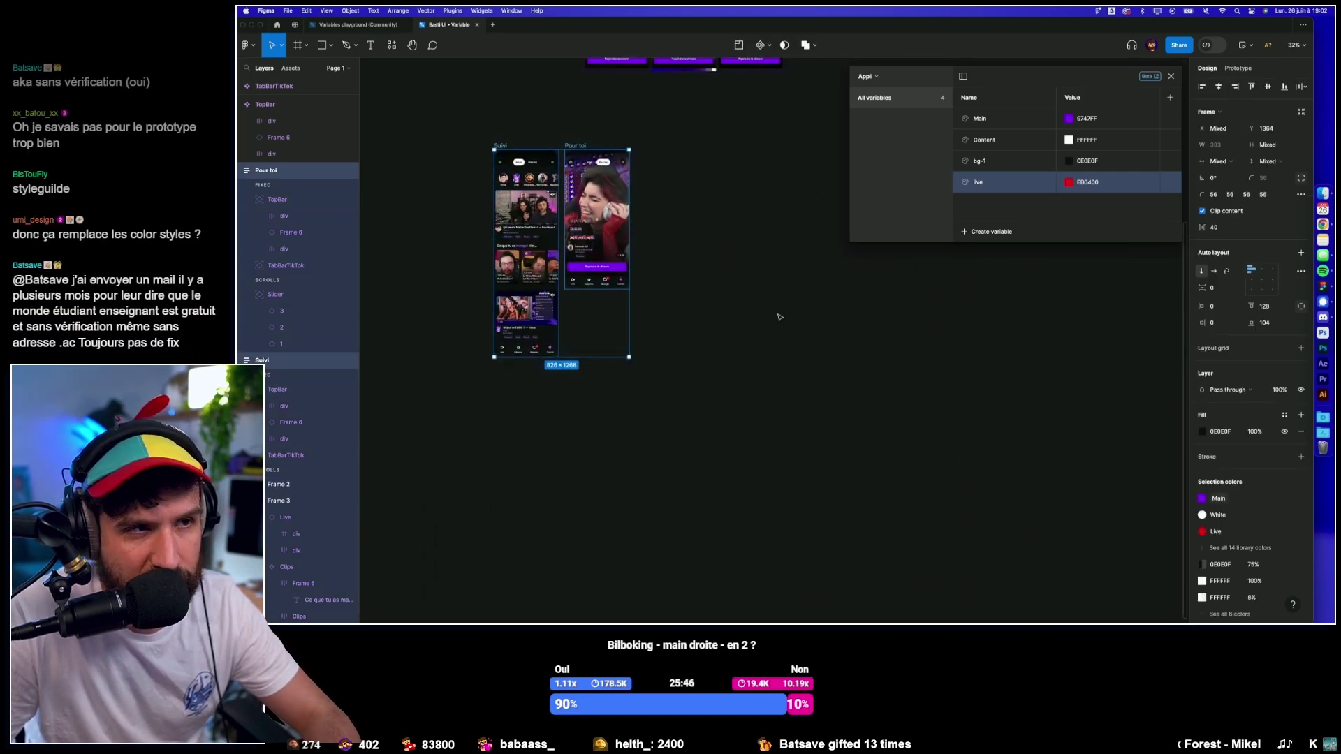
left_click(1229, 514)
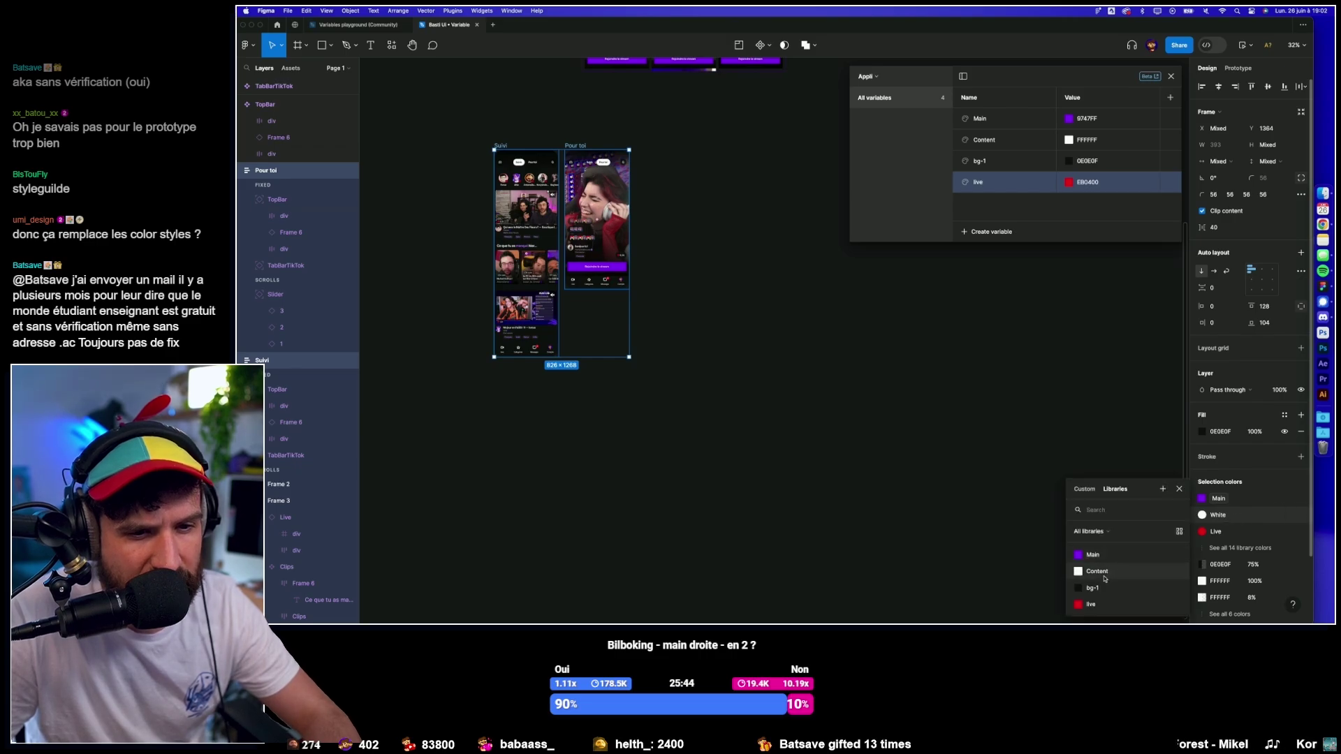
left_click(1182, 568)
left_click(1219, 532)
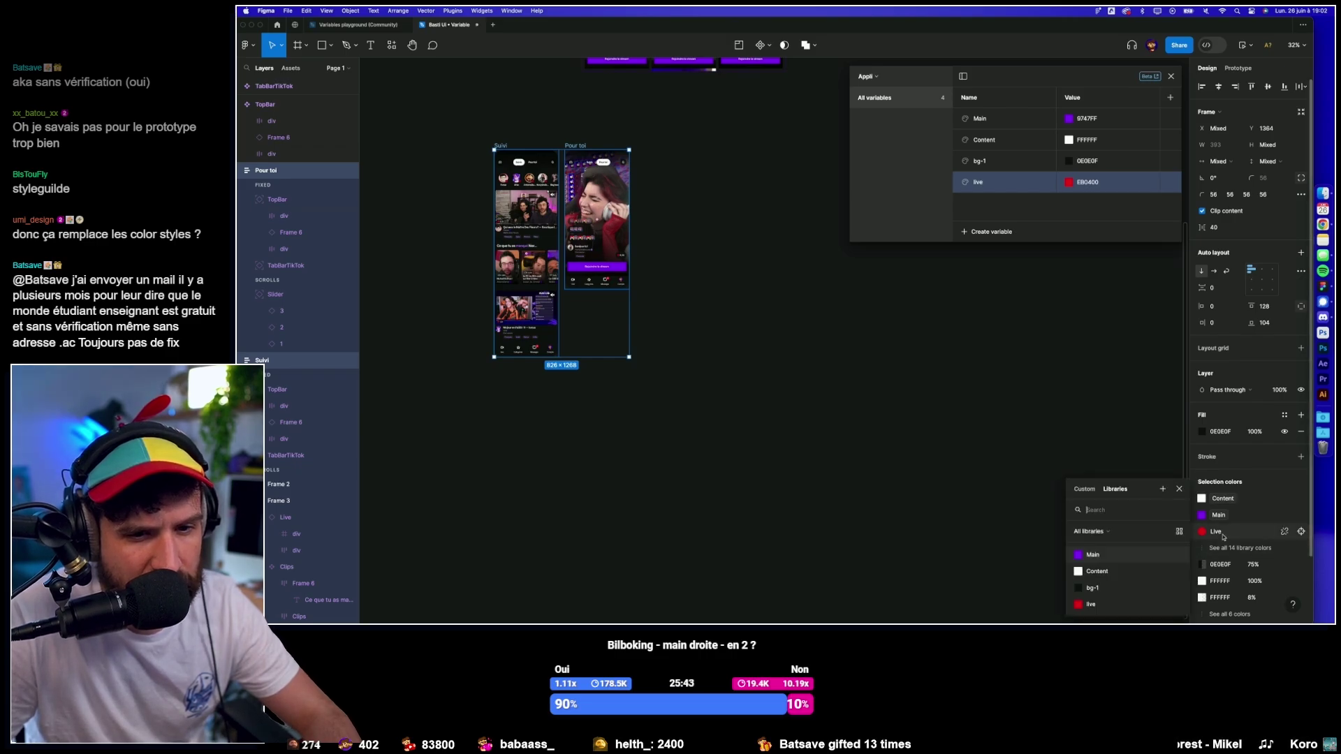
left_click(1105, 603)
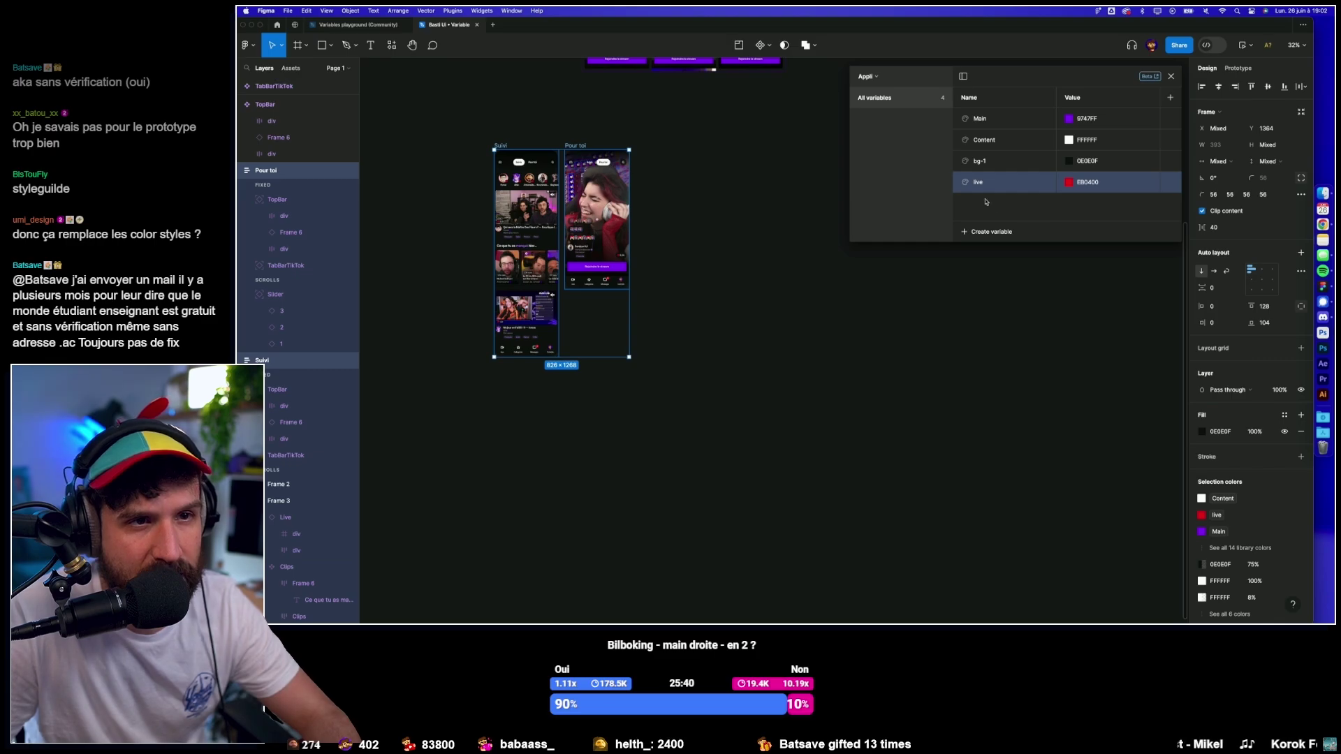
mouse_move(1006, 183)
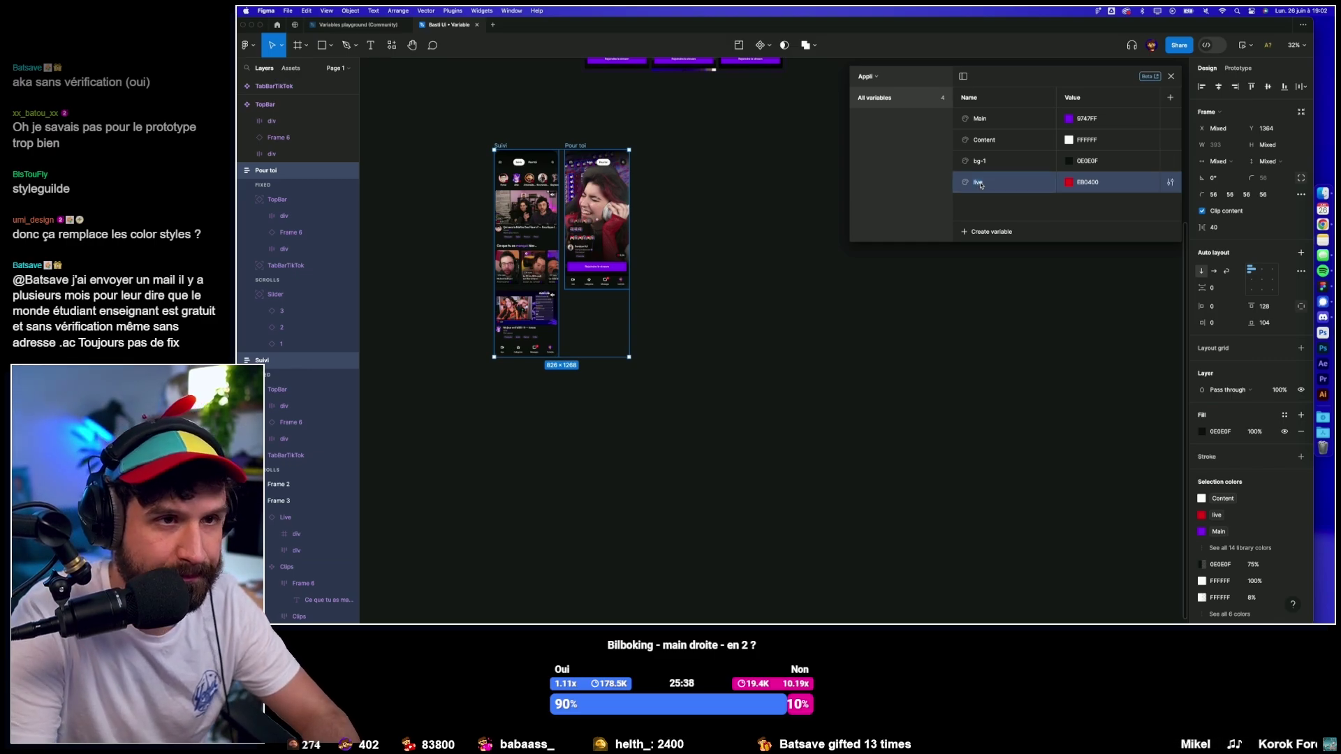
left_click(1015, 181)
type("Lve")
left_click(980, 162)
type("Bg")
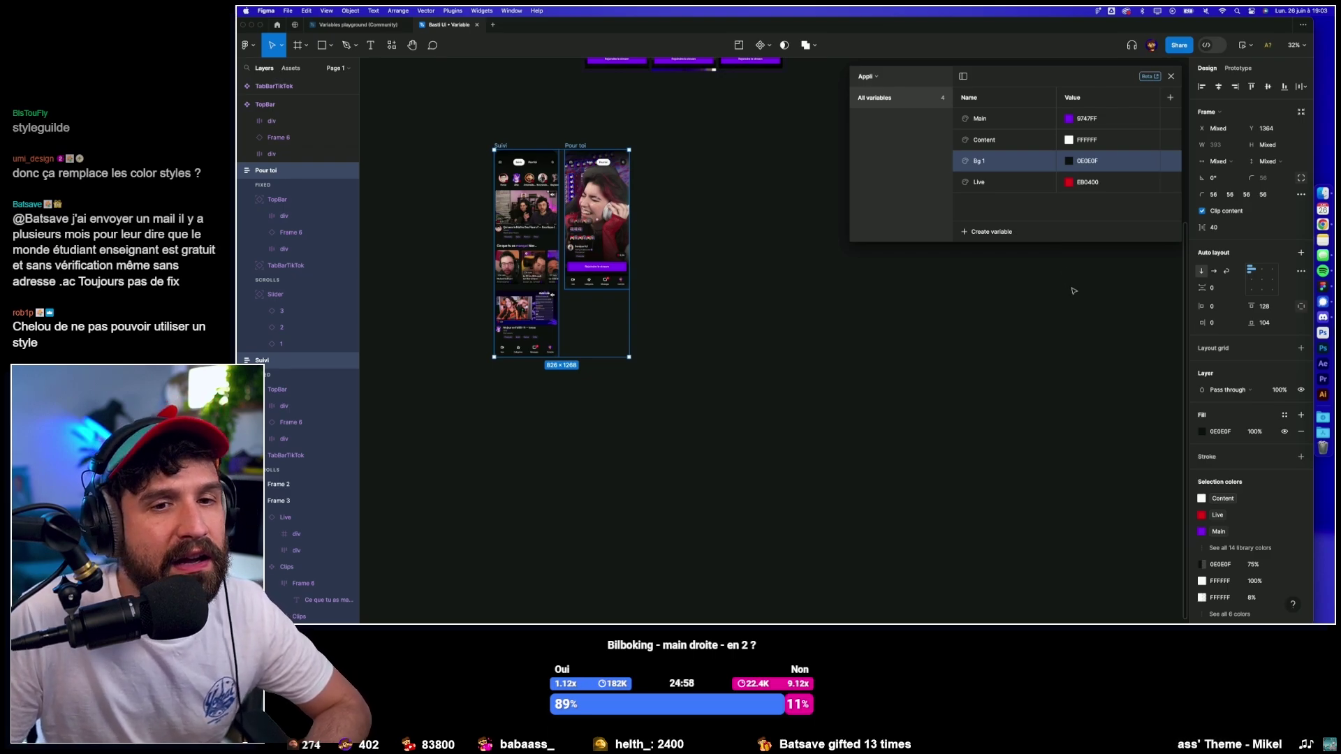
Deselect the Suivi and Pour toi phone screens by clicking empty canvas.
left_click(1125, 438)
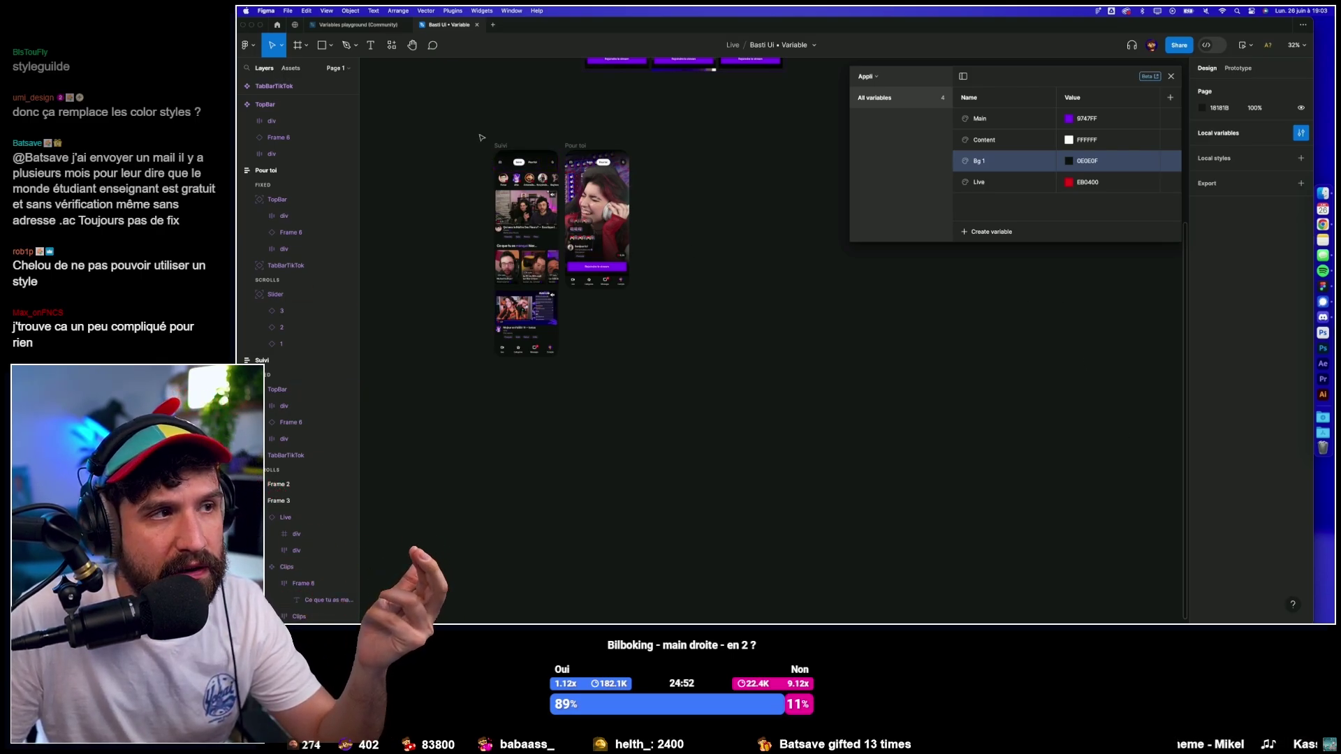
Marquee-select the Suivi and Pour toi frames together on the canvas.
left_click_drag(466, 123, 657, 389)
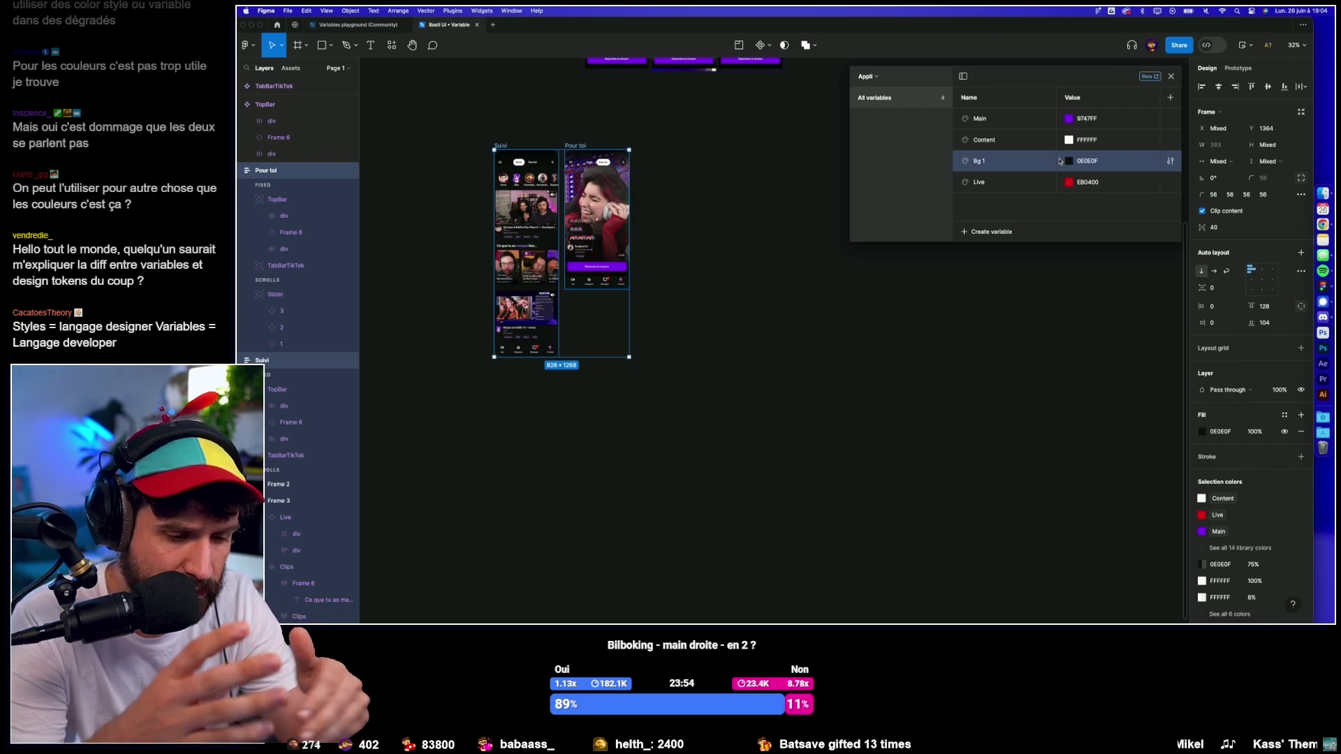
Draw a 749×771 rectangle right of the phone screens and try a linear gradient fill.
left_click(1015, 289)
key("r")
left_click_drag(855, 329, 978, 455)
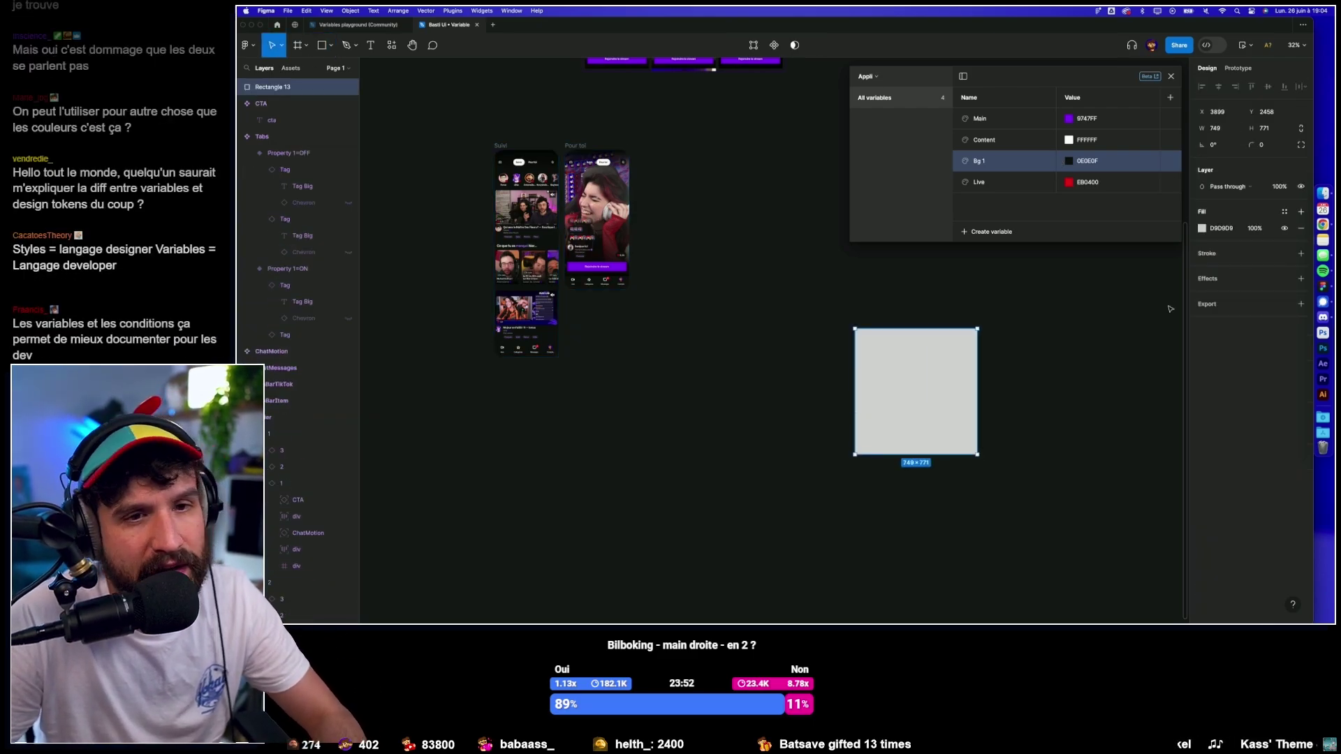
left_click(1201, 229)
left_click(1092, 252)
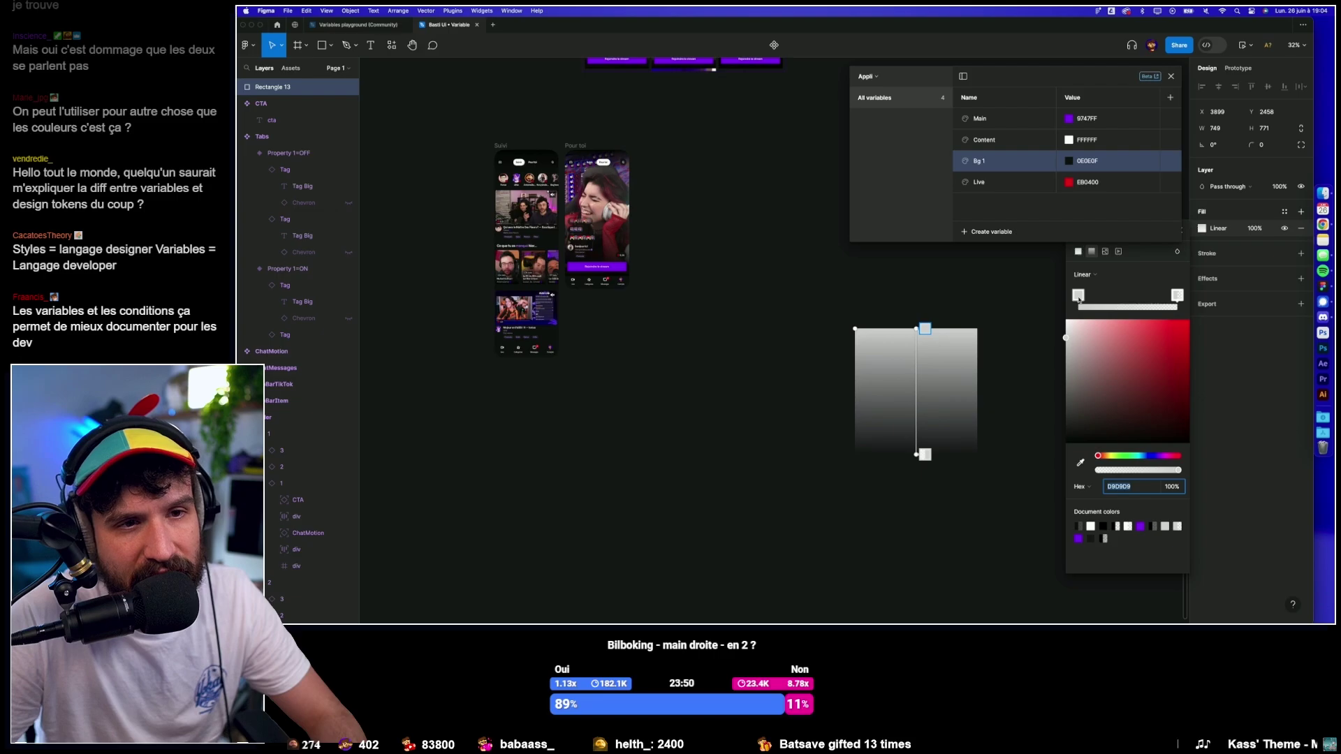
mouse_move(1079, 295)
left_mouse_down()
mouse_move(1093, 295)
mouse_move(1046, 303)
left_mouse_up()
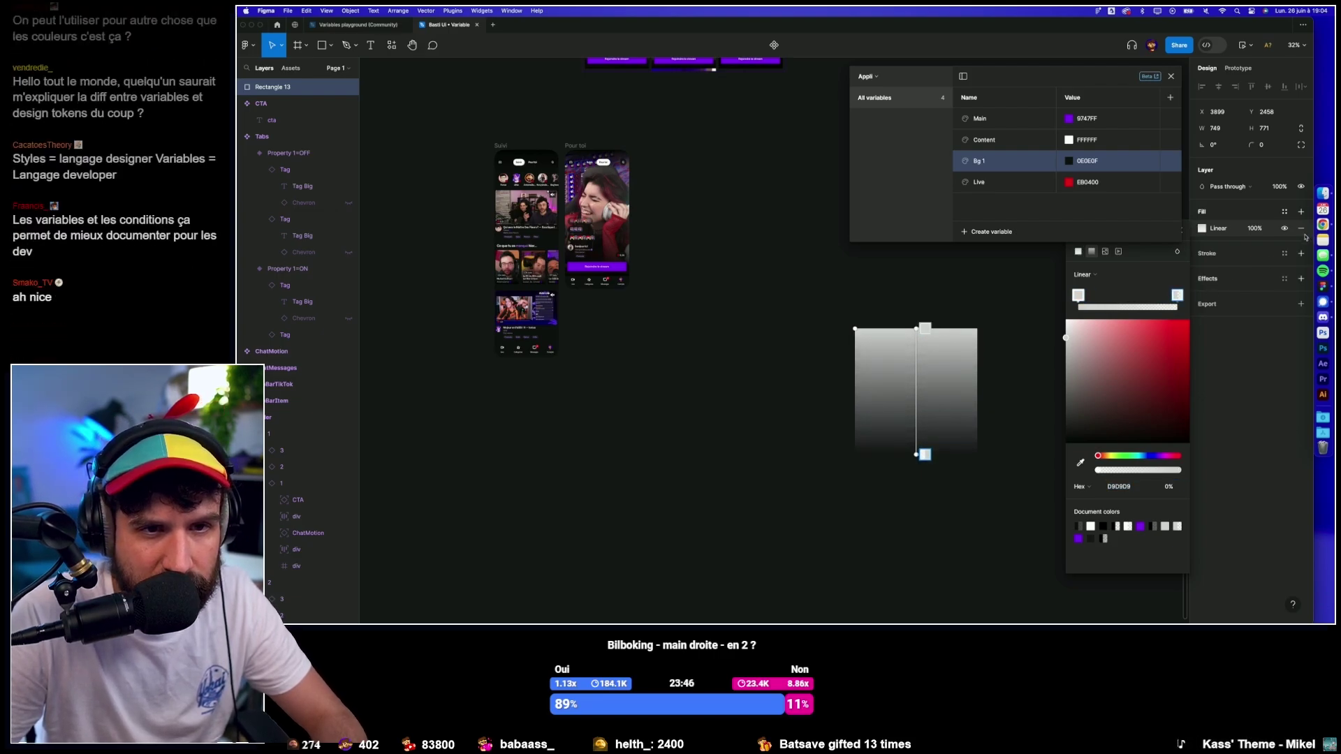
Undo the gradient fill and delete the test rectangle.
key("Escape")
key("ctrl+z")
left_click_drag(857, 297, 1012, 453)
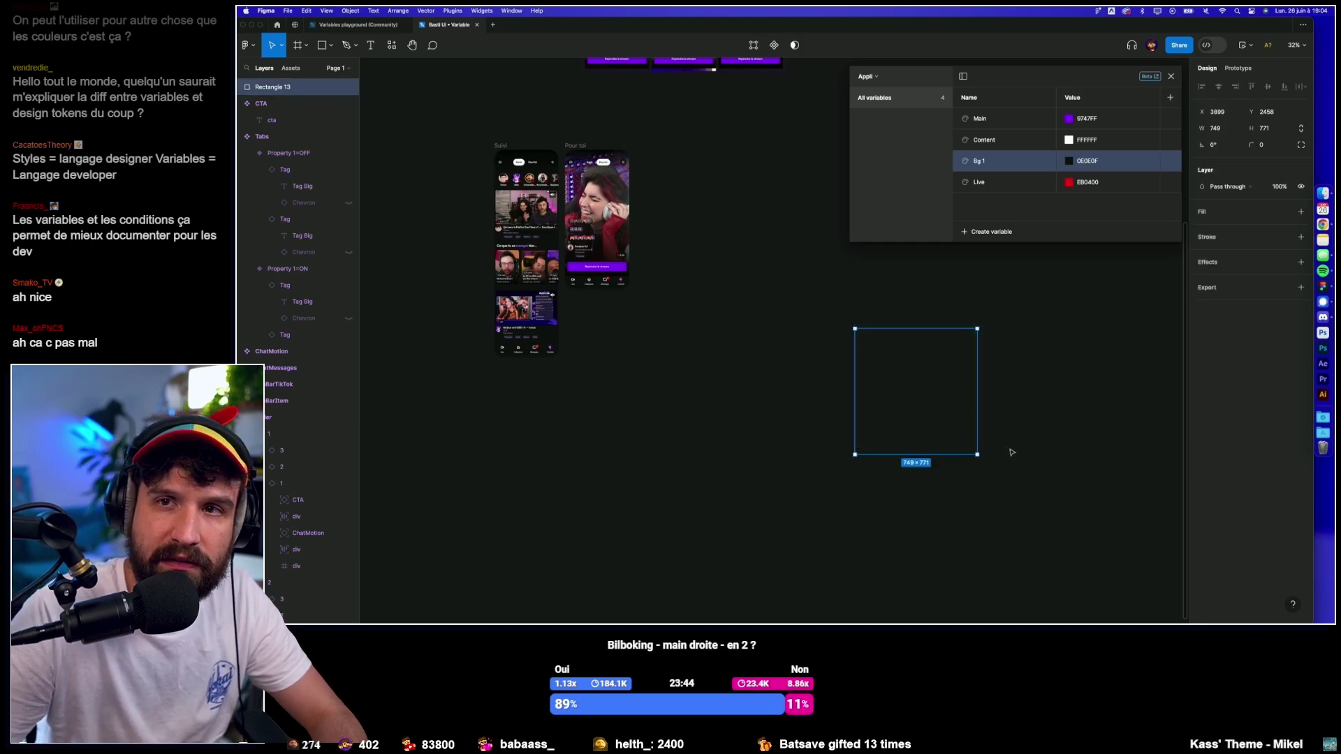
key("Delete")
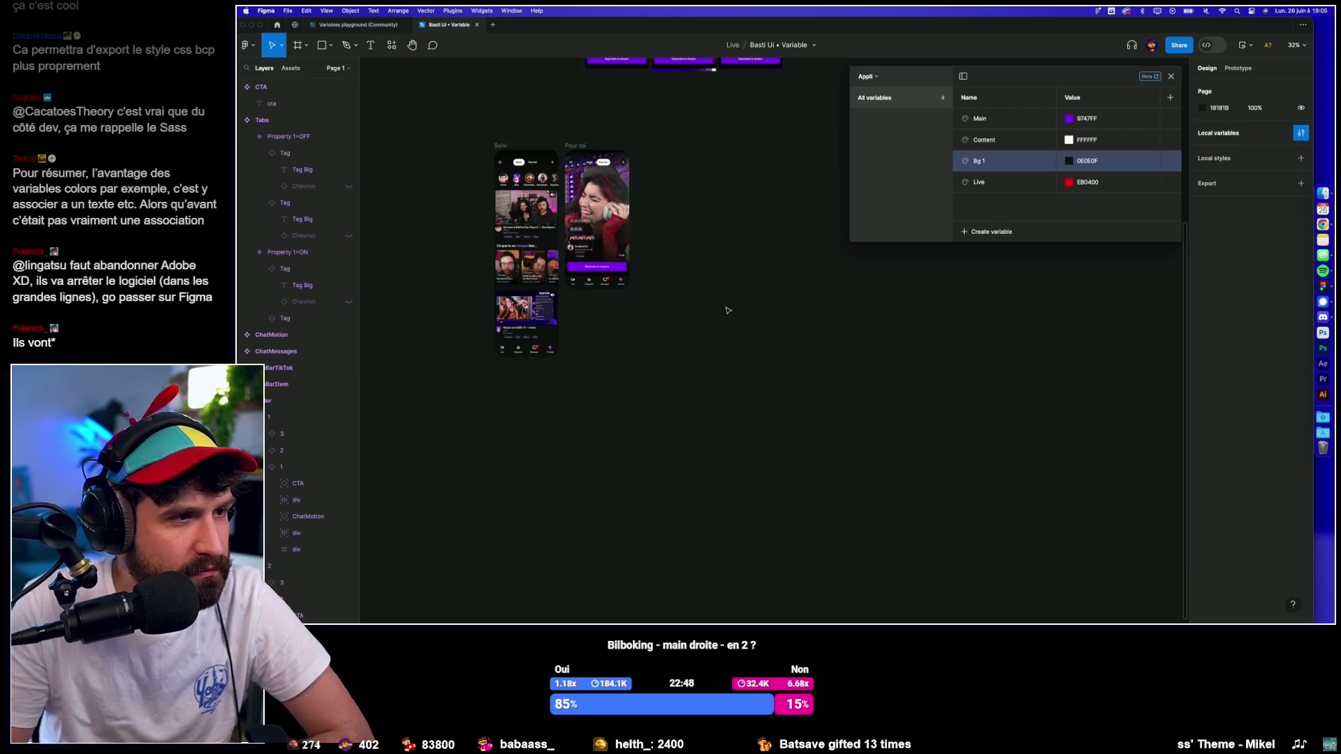
Marquee-select both the Suivi and Pour toi screens.
left_click_drag(483, 169, 594, 210)
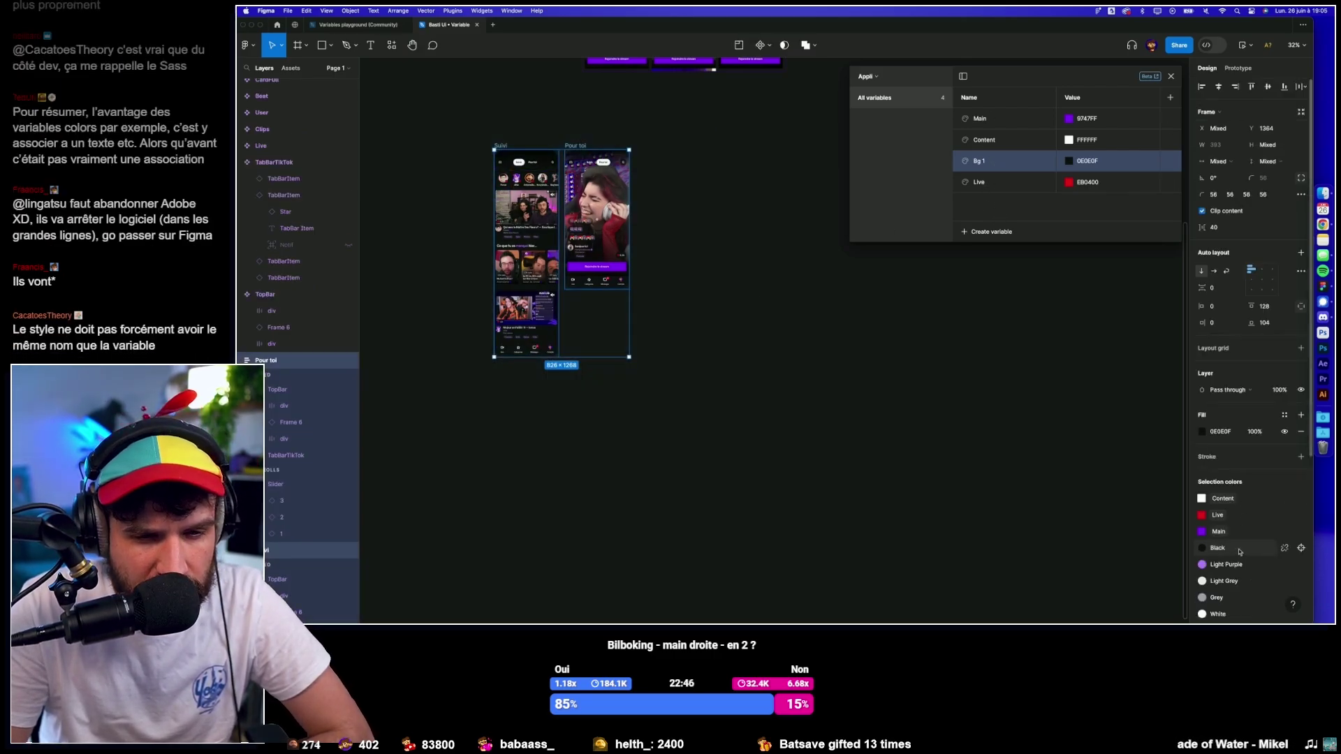
mouse_move(1236, 518)
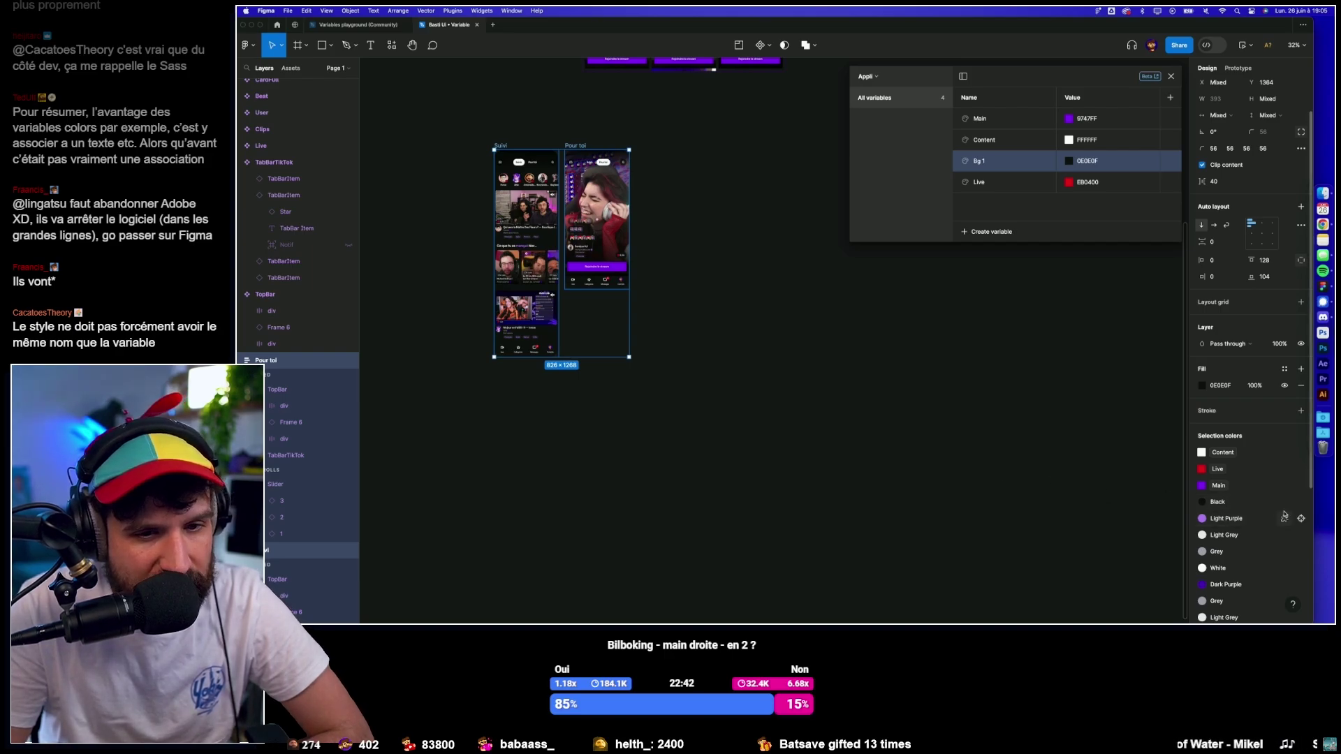
Detach the Black style and bind the 0E0E0F background to Bg 1 and white to a variable.
left_click(1284, 504)
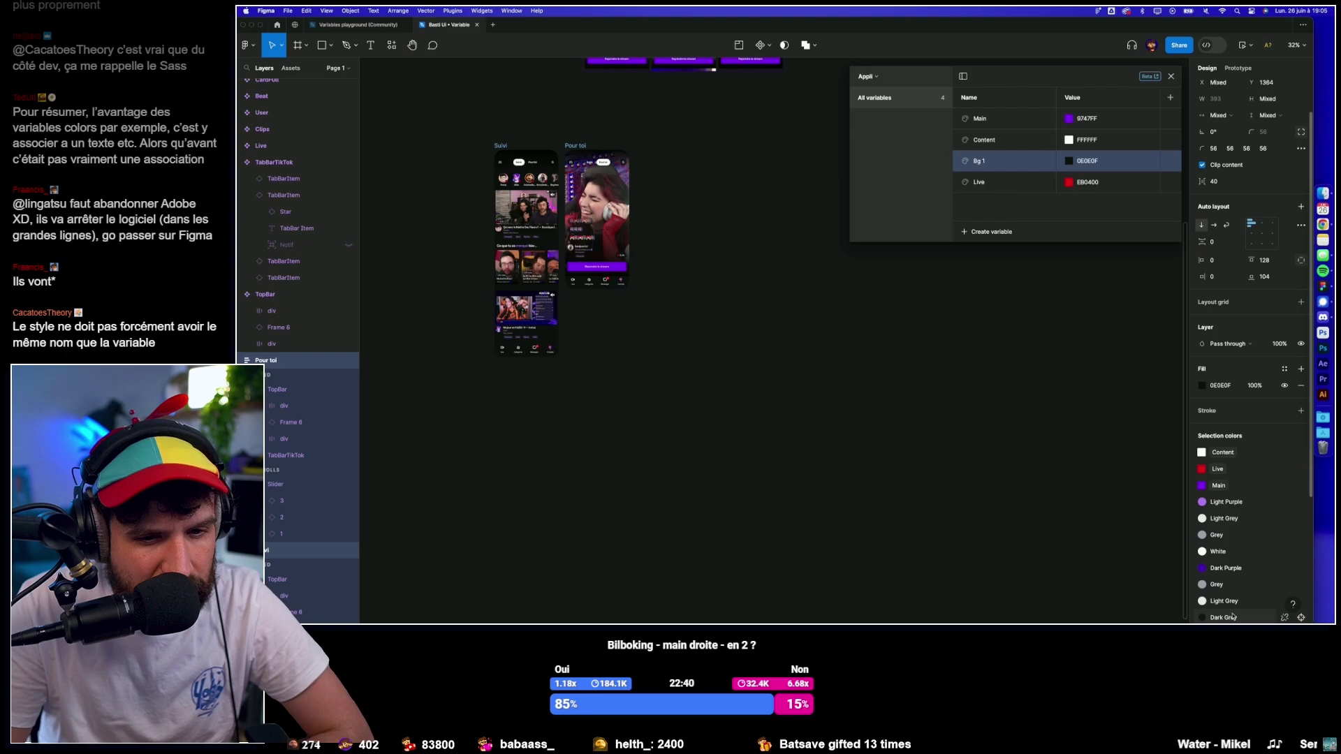
scroll(1237, 559, "down", 4)
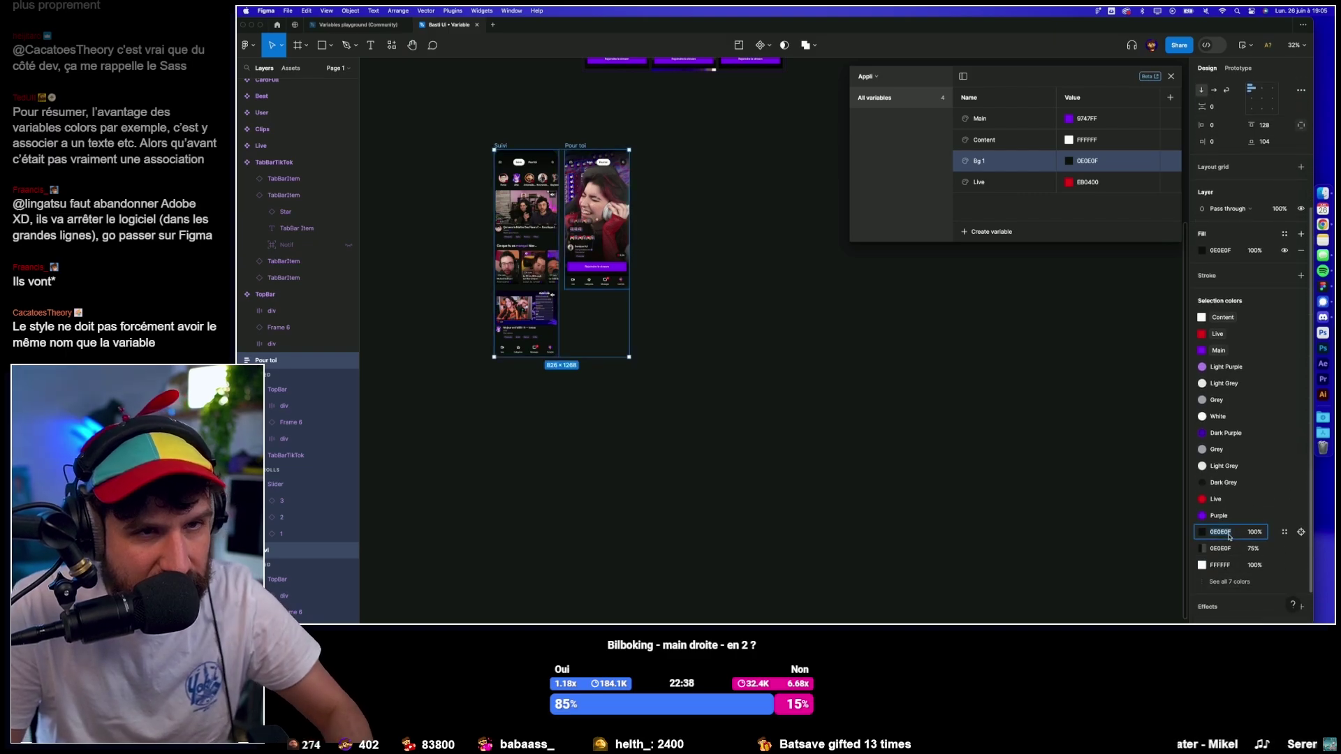
left_click(1284, 532)
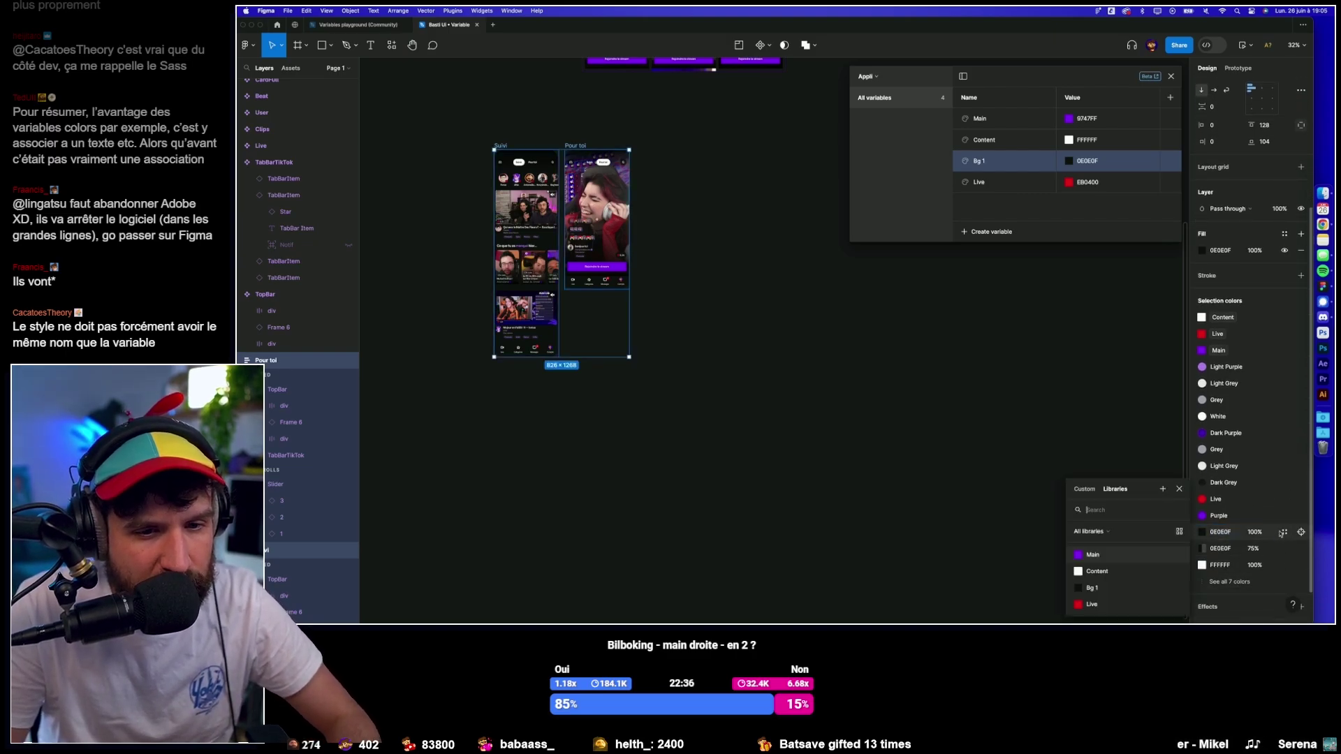
left_click(1109, 593)
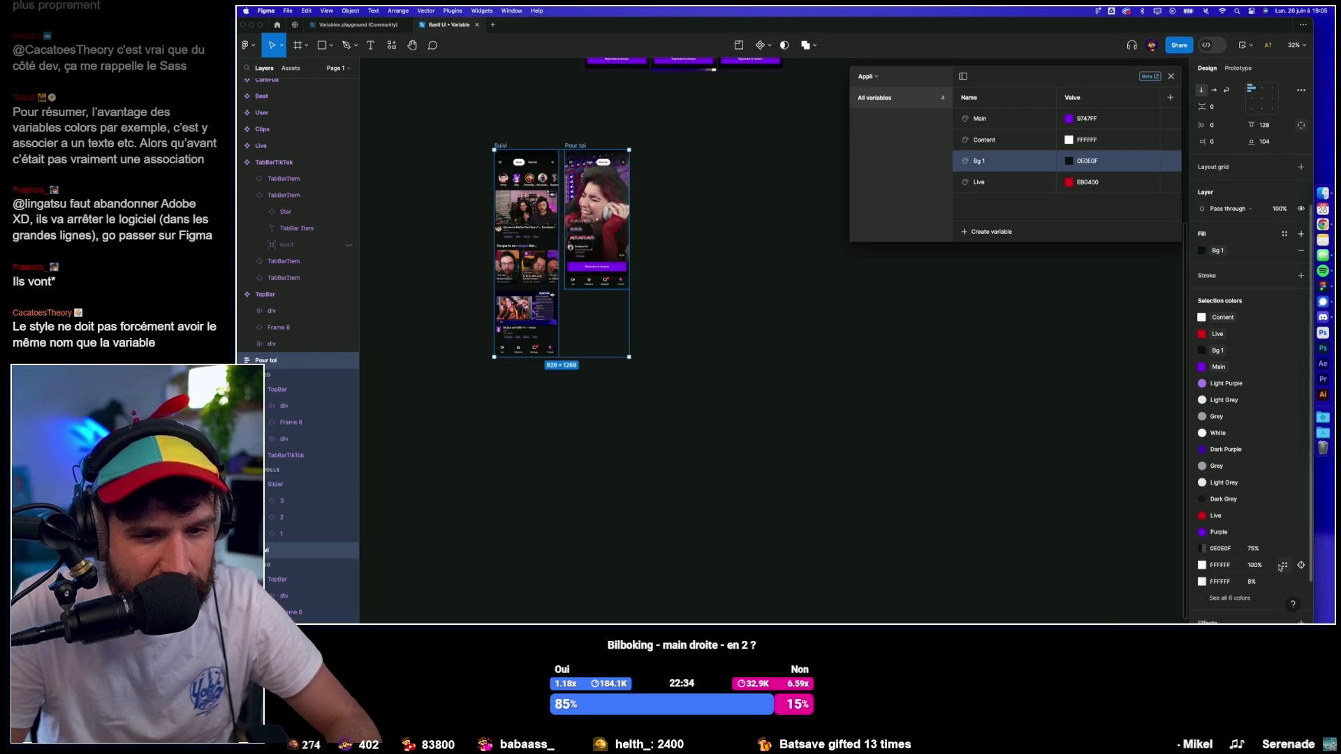
left_click(1284, 566)
left_click(1118, 570)
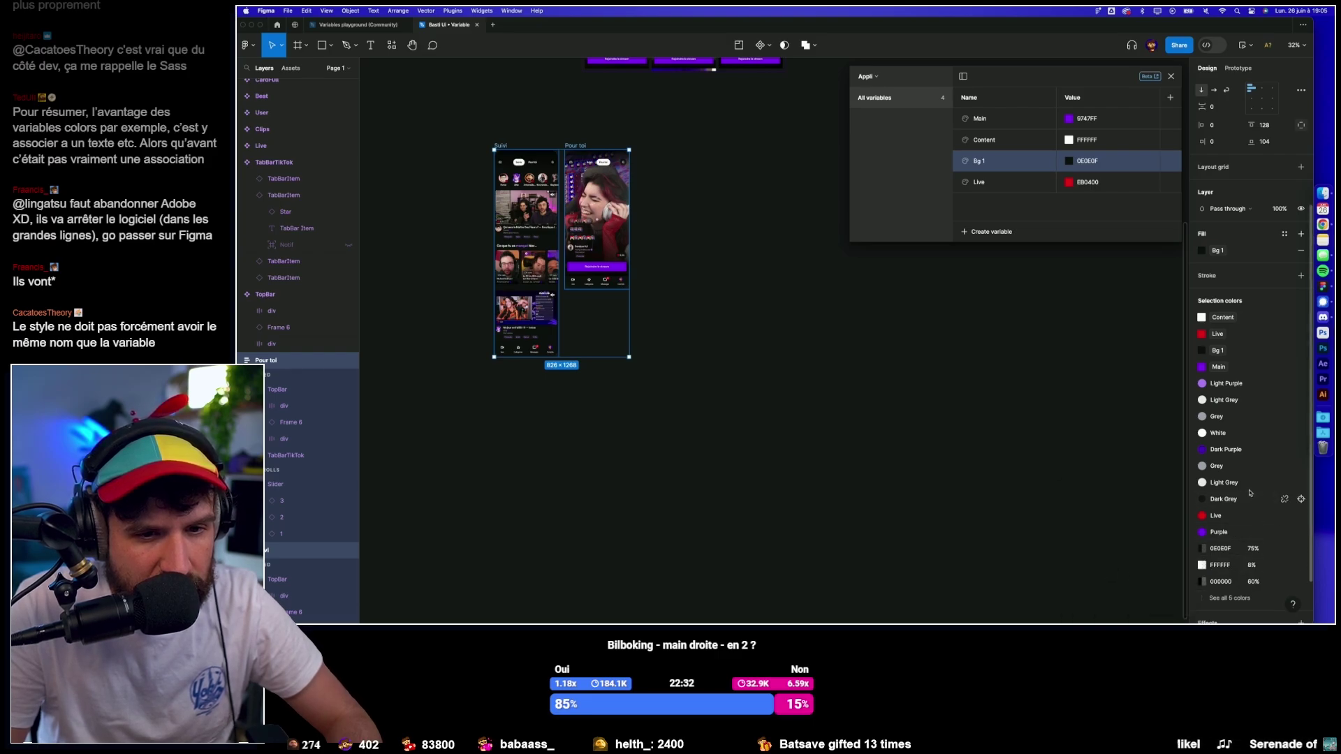
Detach the Light Grey styles into raw EFEFF1 colours and show all selection colours.
left_click(1284, 484)
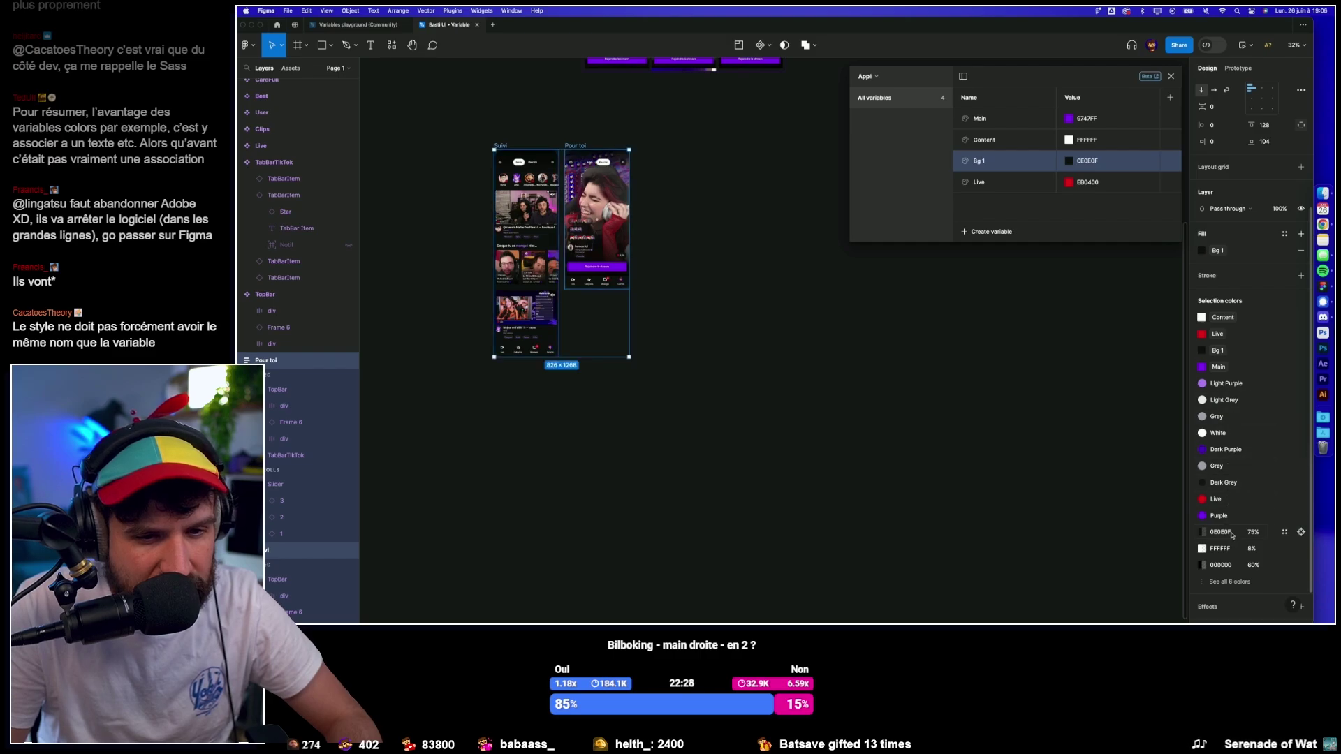
left_click(1284, 400)
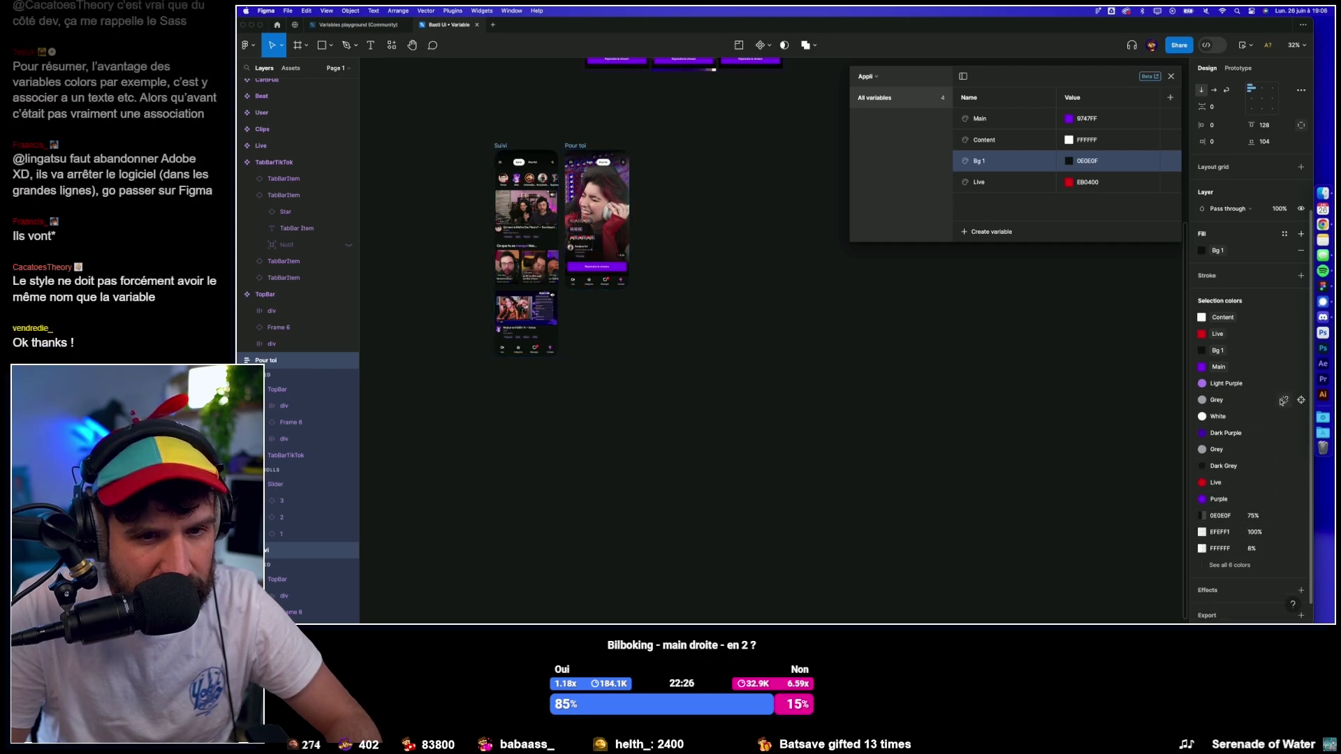
left_click(1233, 567)
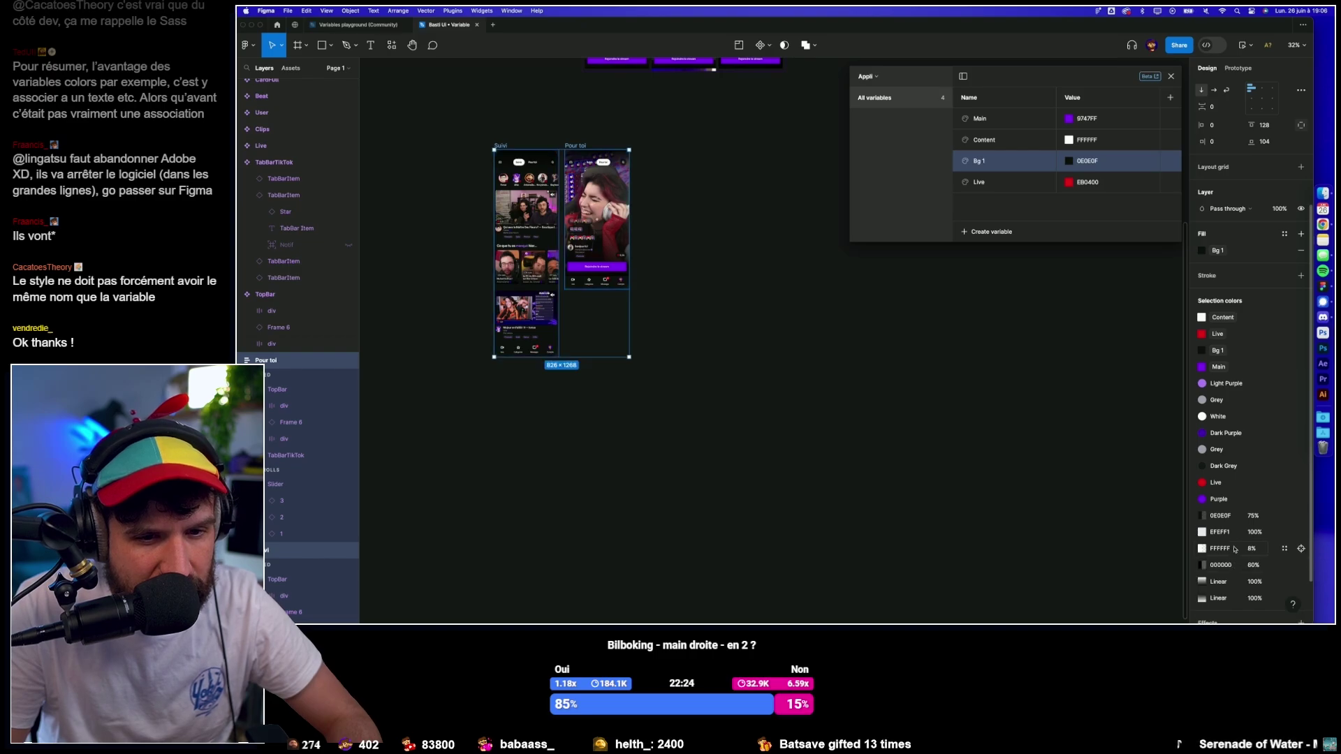
left_click(991, 231)
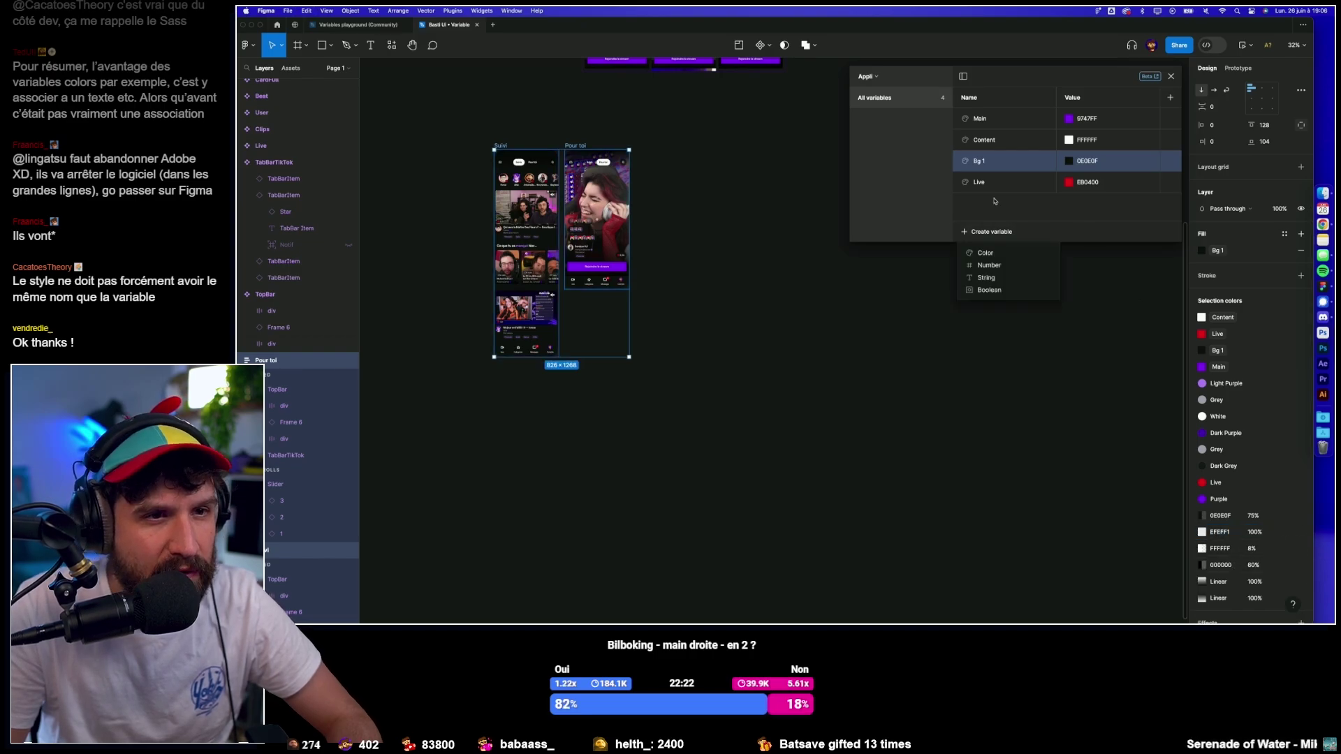
Create a Content 2 colour variable with value EFEFF1.
left_click(985, 253)
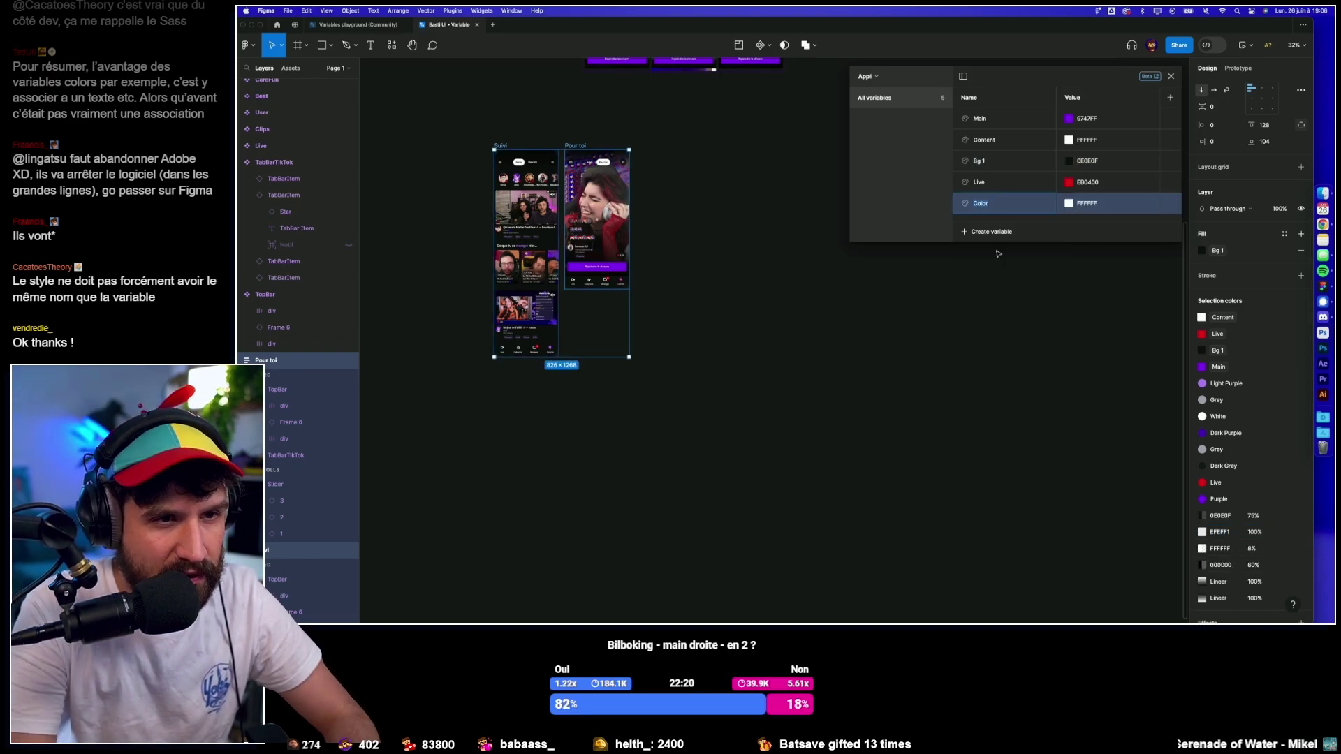
type("Content")
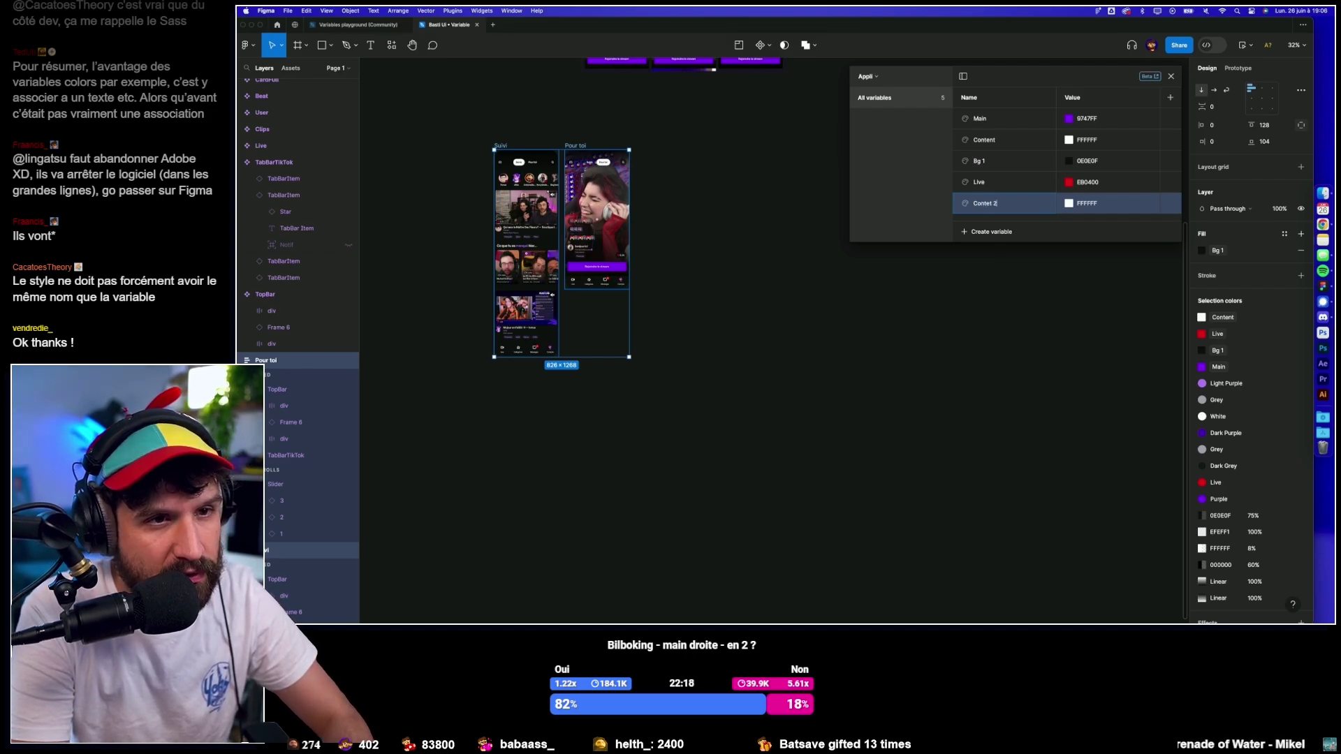
type(" 2")
key("Return")
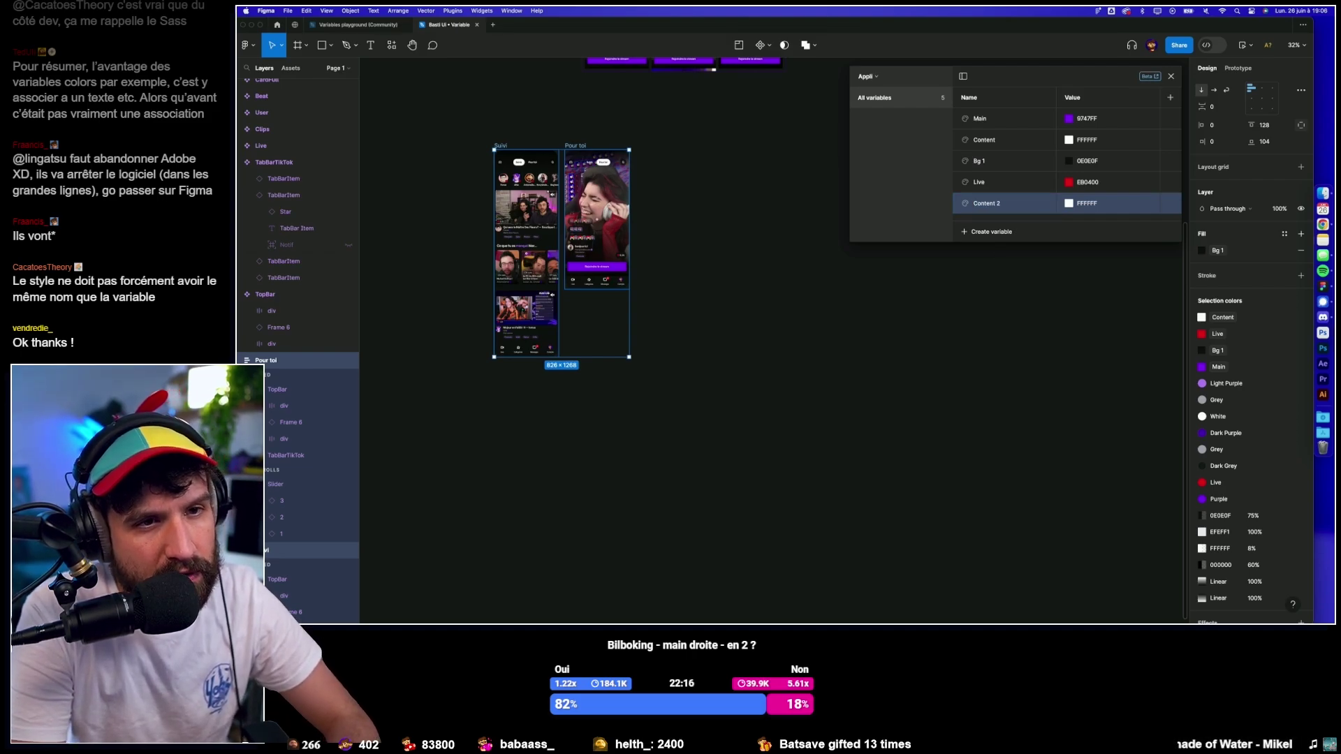
type("EFEFF1")
key("Return")
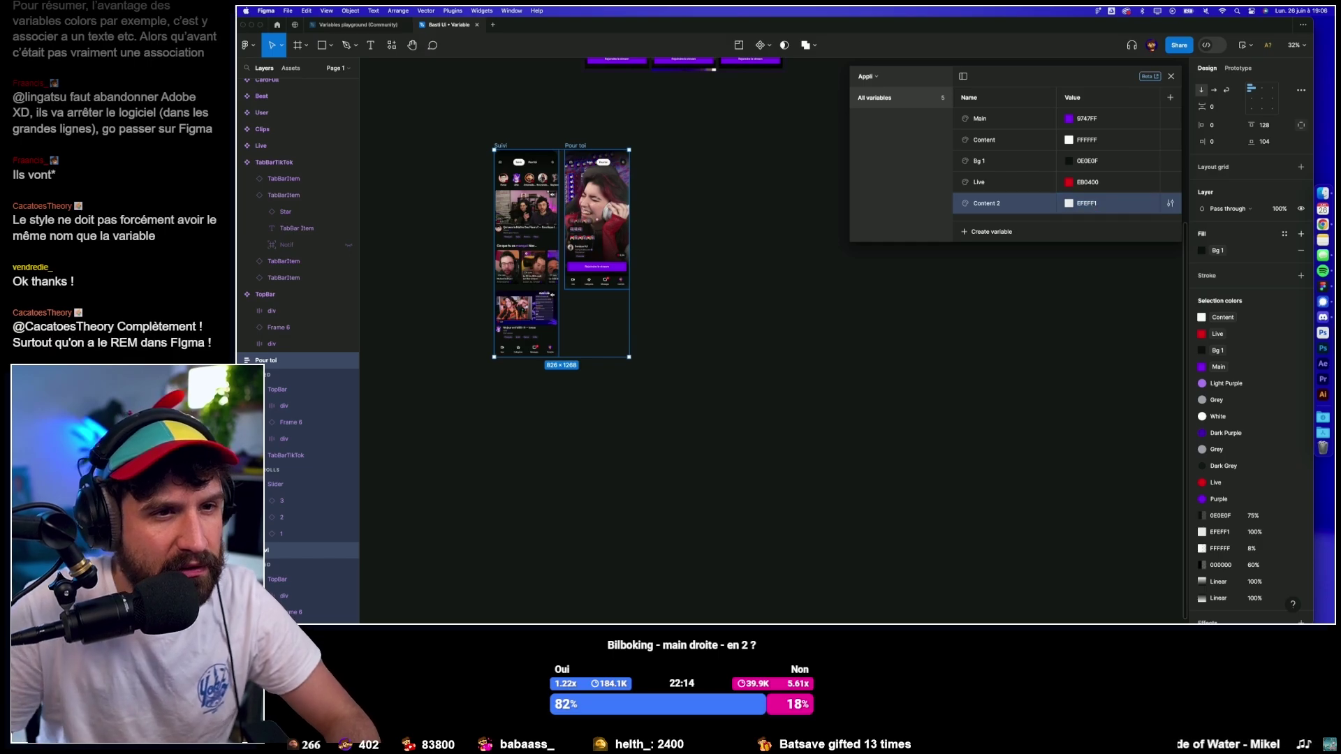
Reorder the variables so Content 2 sits below Content and Live below Main.
left_click_drag(963, 204, 958, 159)
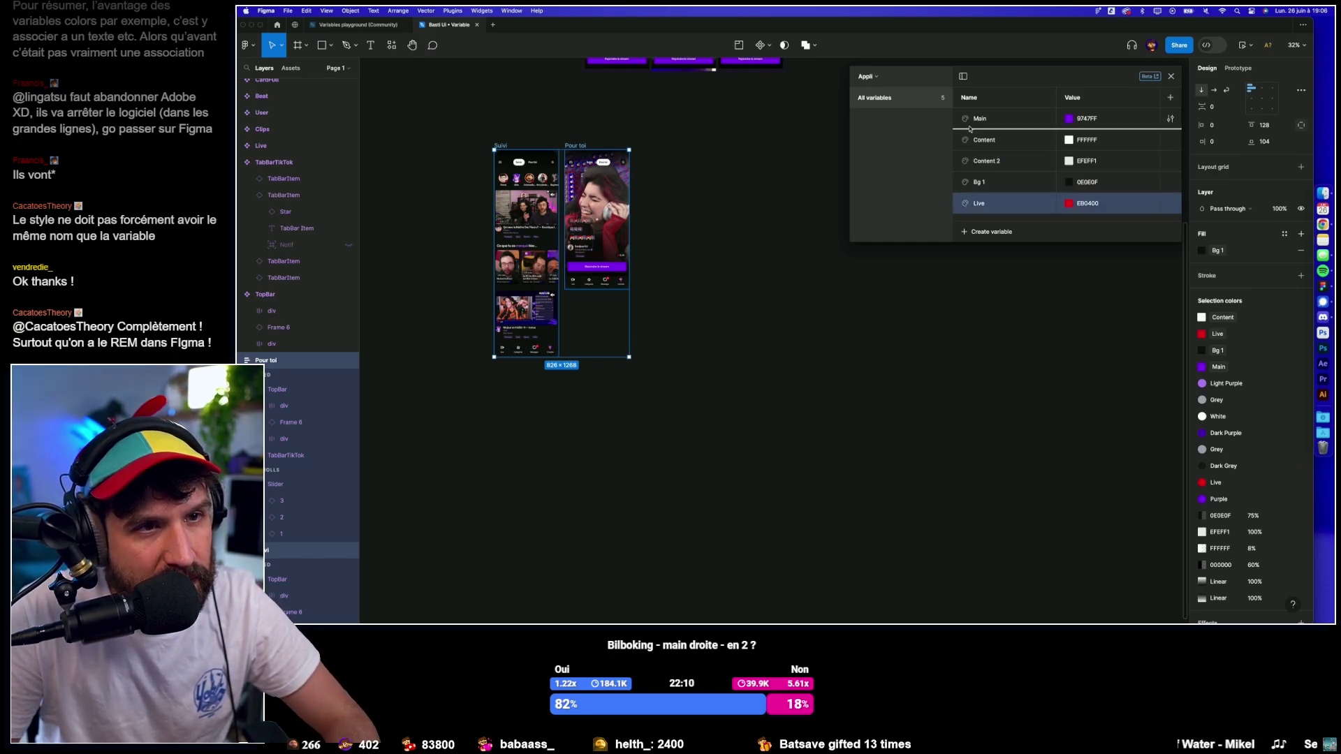
left_click_drag(962, 205, 992, 126)
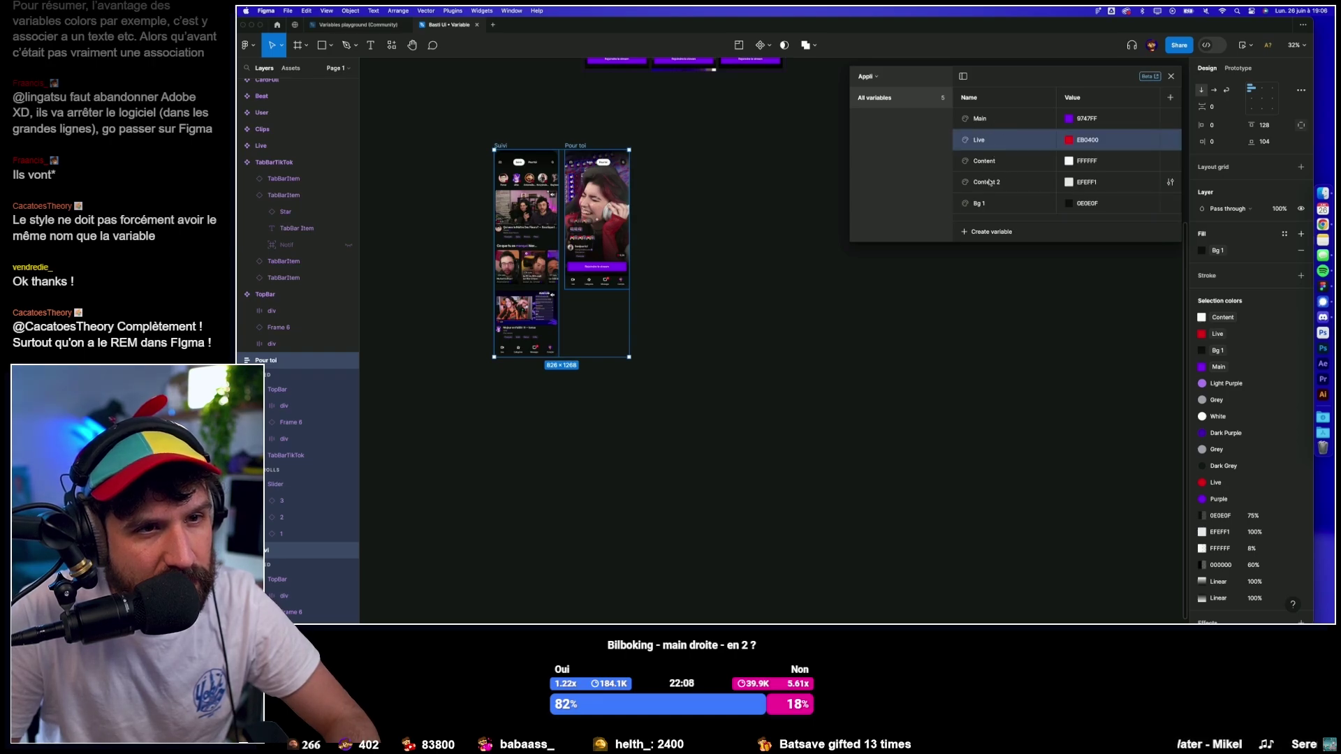
left_click(1006, 162)
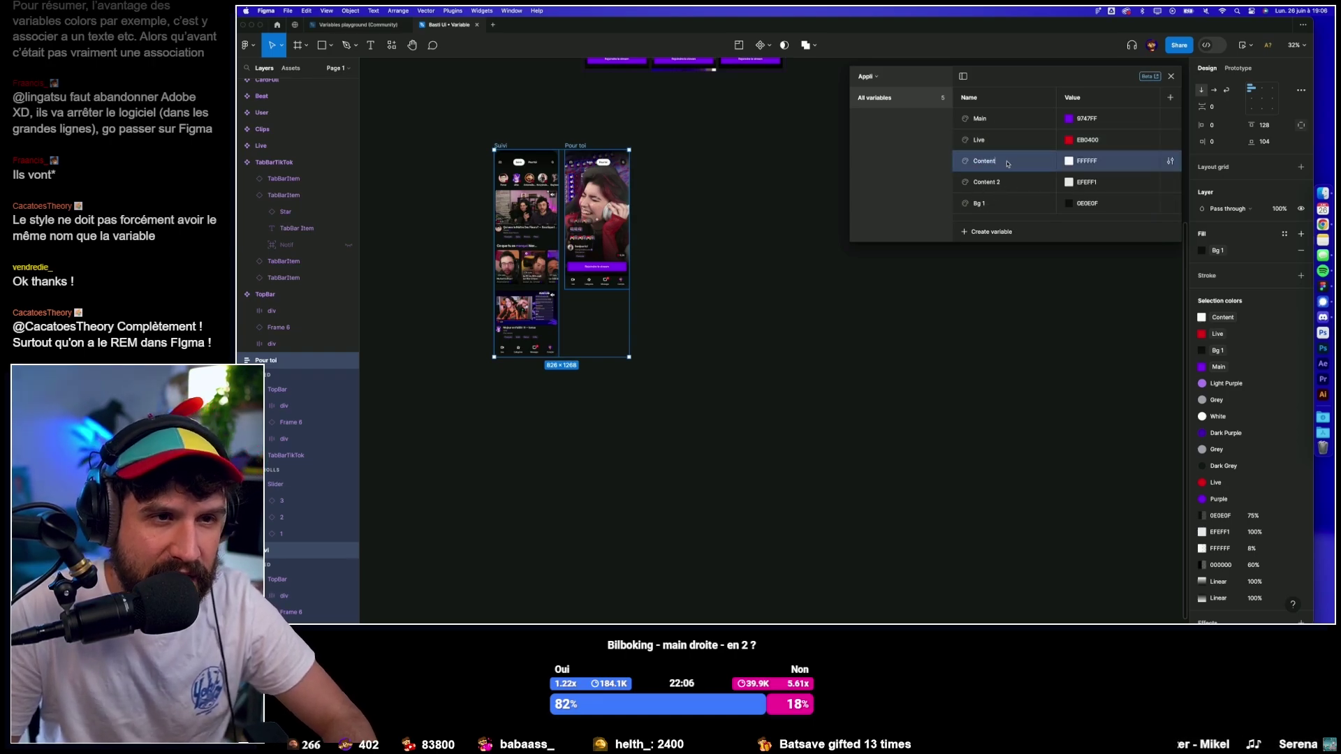
type("1")
left_click(1032, 324)
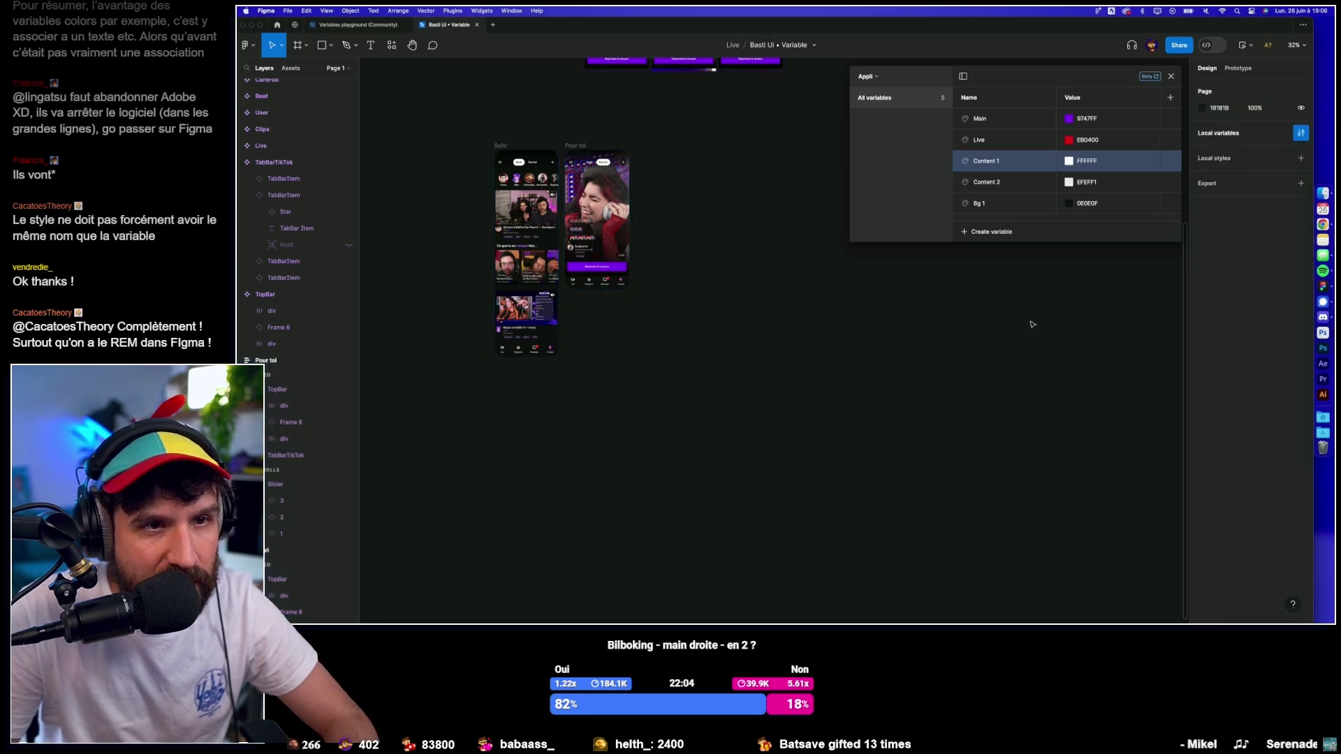
Create a new colour variable named Main 2.
left_click(975, 234)
left_click(986, 249)
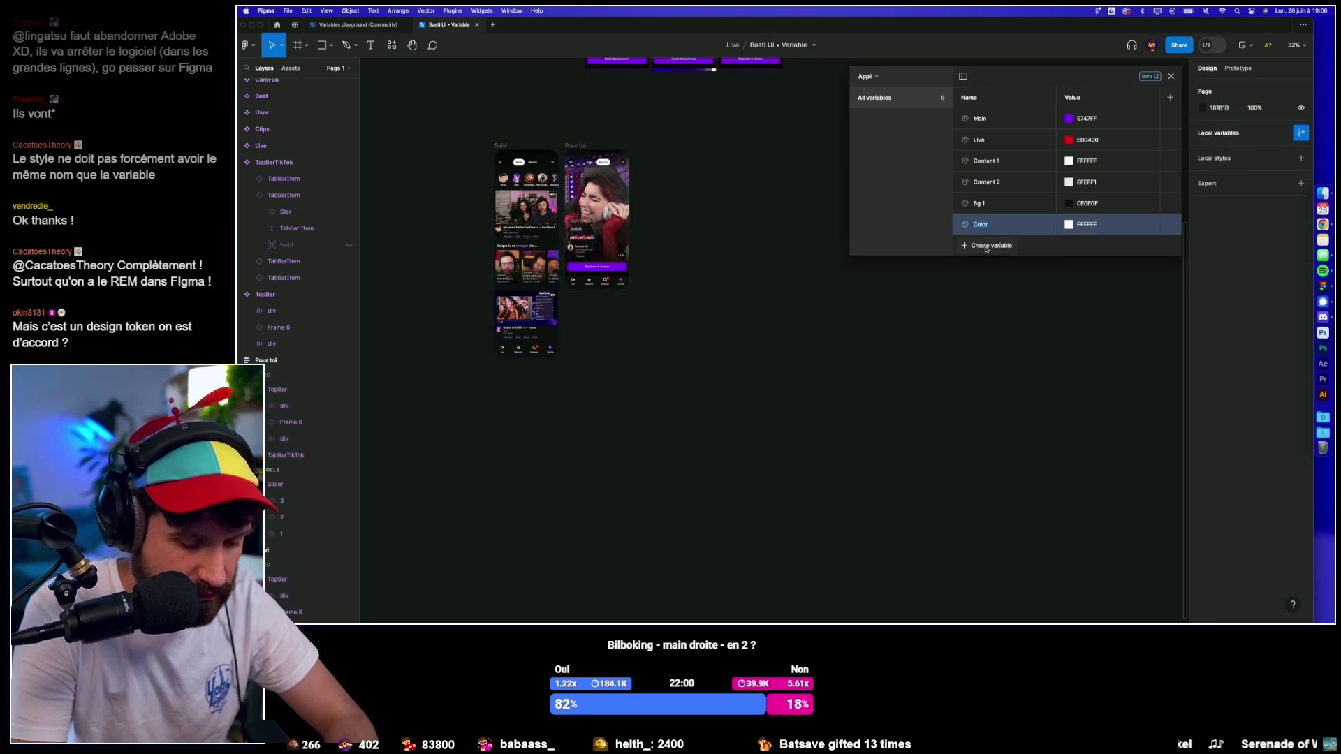
type("Main 2")
key("Return")
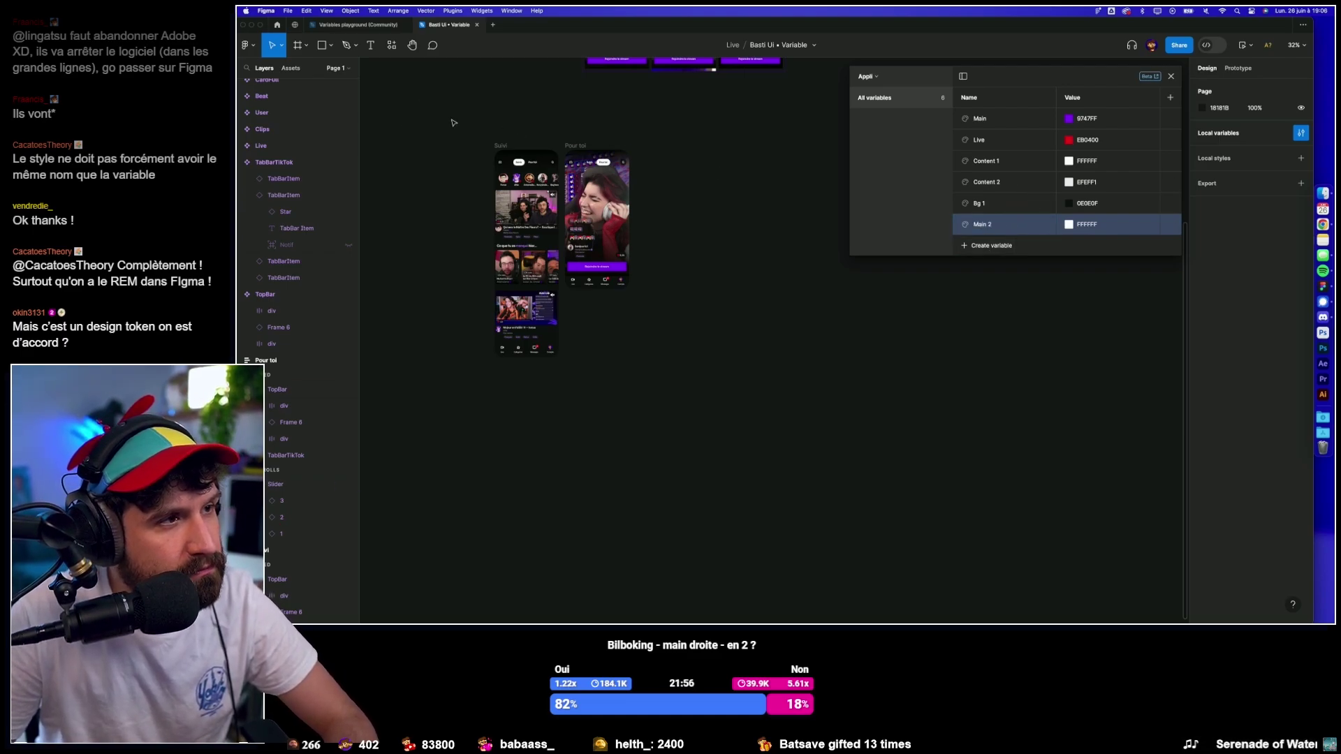
Set Main 2 to the Light Purple value BF94FF and move it directly below Main.
left_click_drag(453, 122, 709, 422)
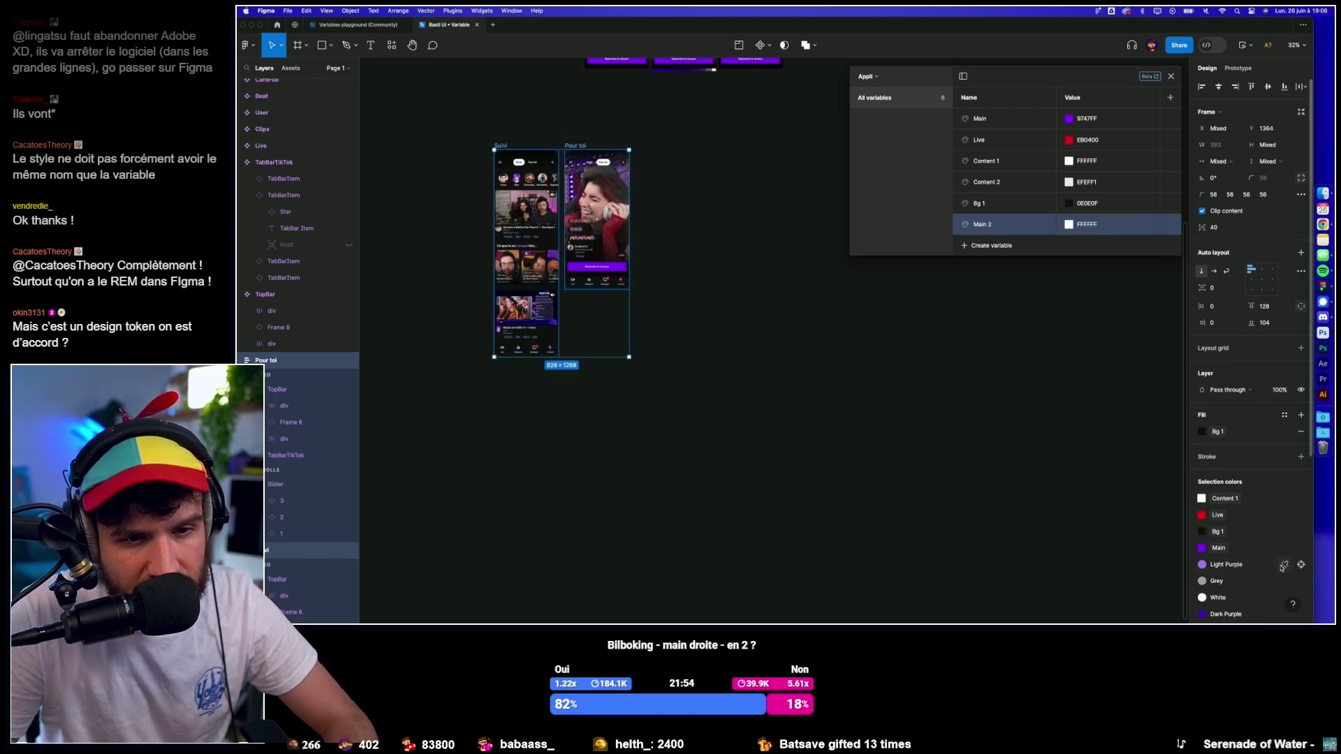
left_click(1284, 564)
scroll(1230, 563, "down", 3)
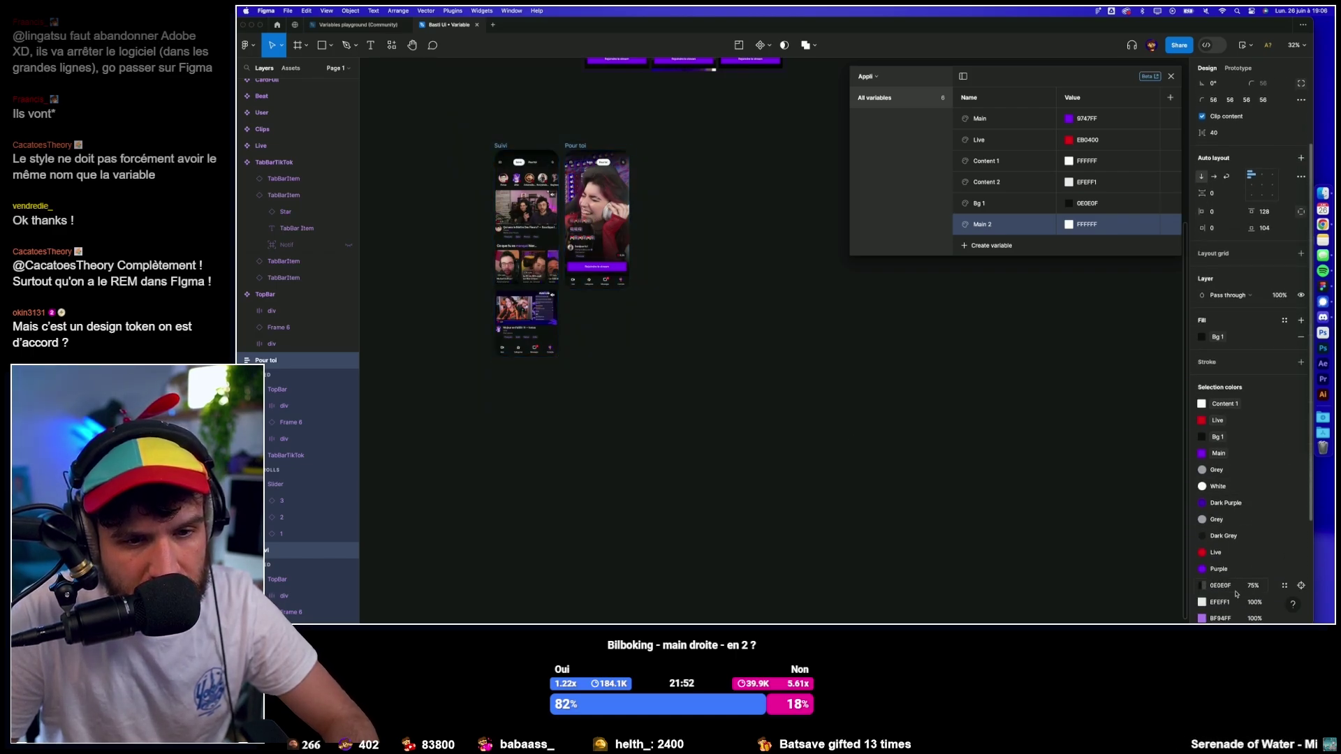
mouse_move(1087, 224)
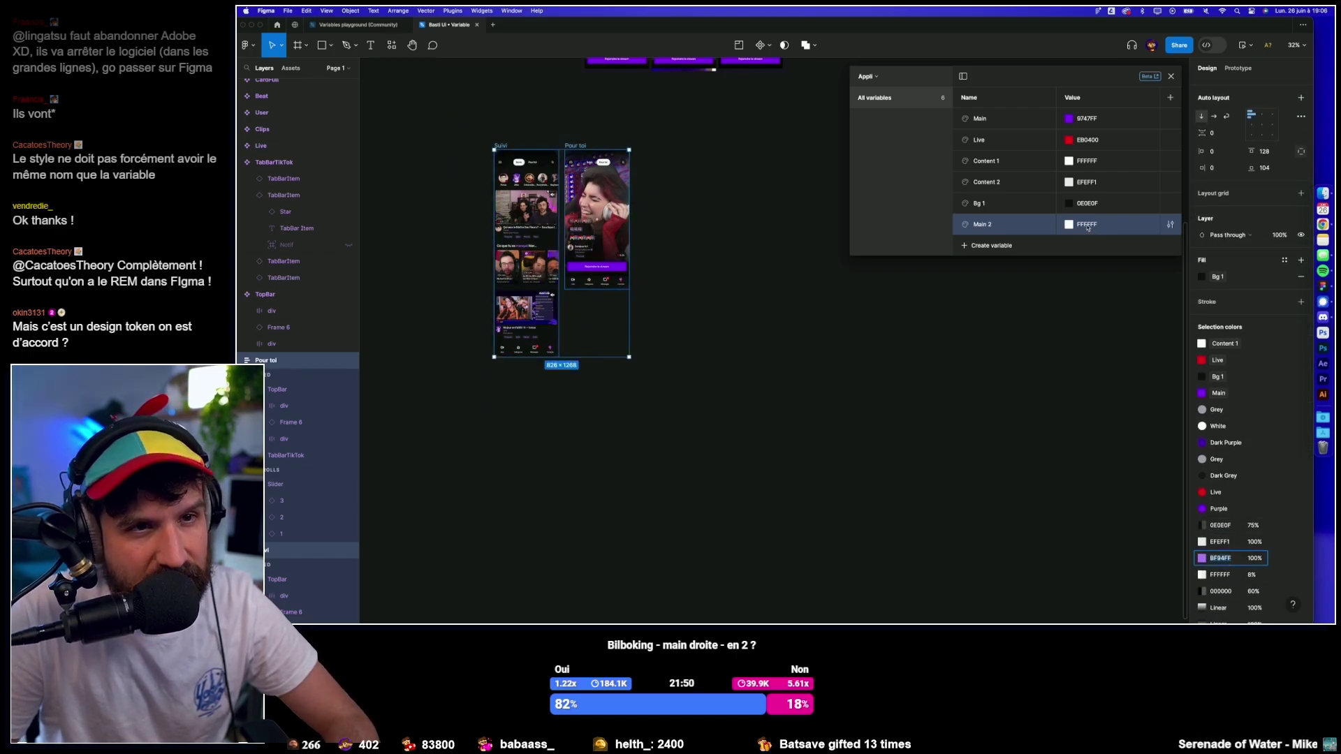
type("BF94FF")
key("Return")
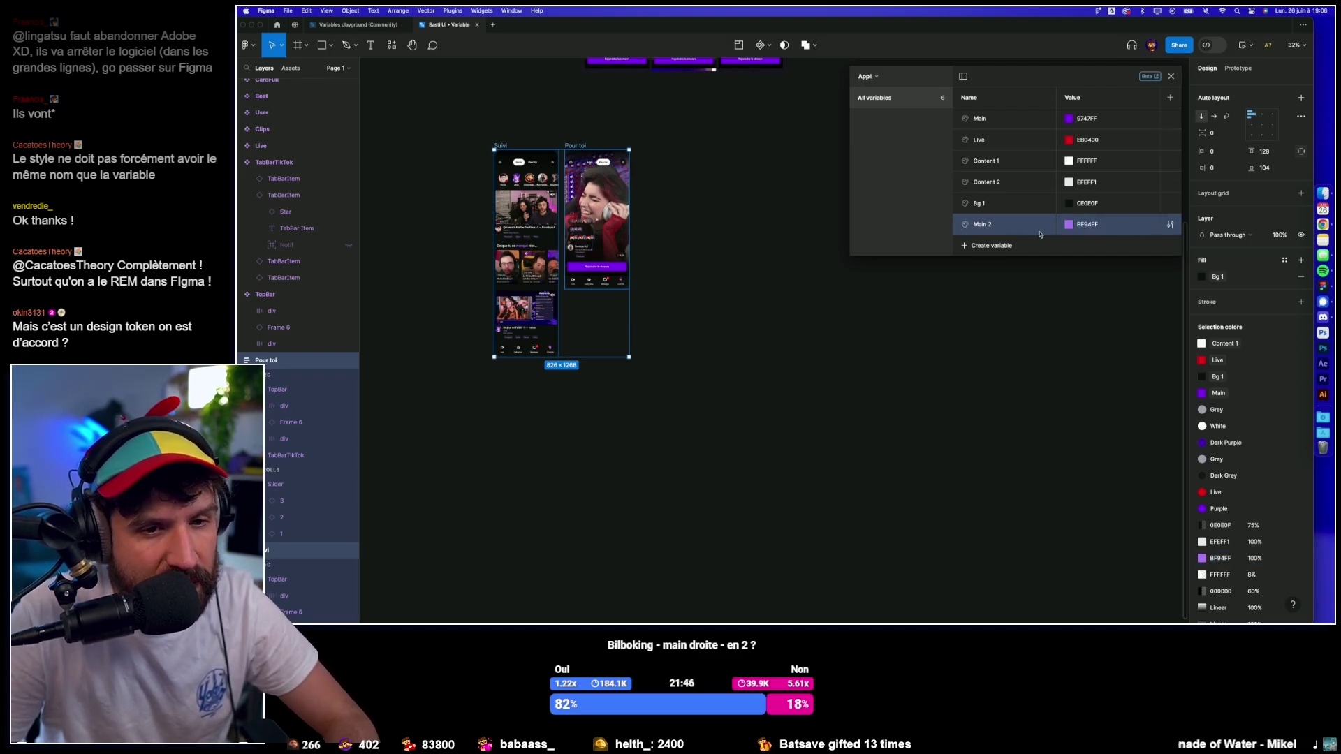
left_click_drag(957, 227, 969, 131)
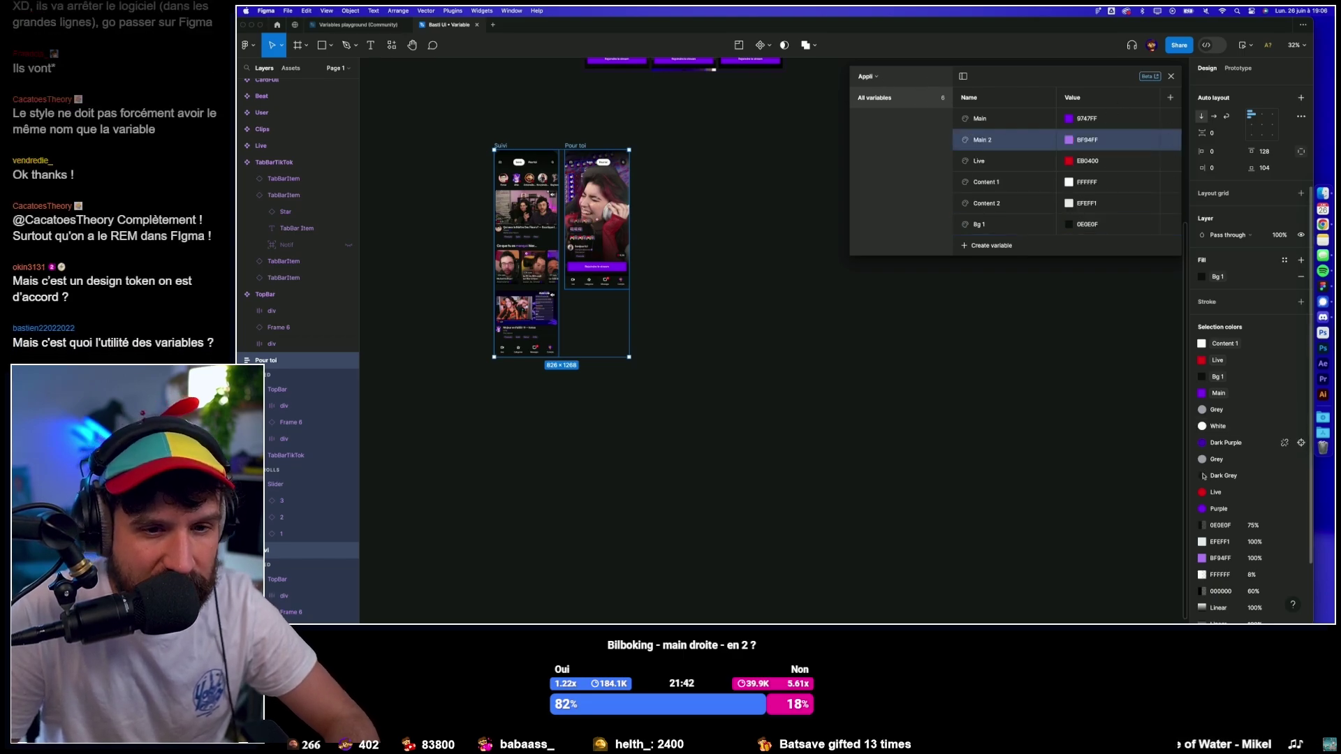
Bind the EFEFF1 colour to Content 2 and BF94FF to Main 2.
scroll(1276, 505, "down", 2)
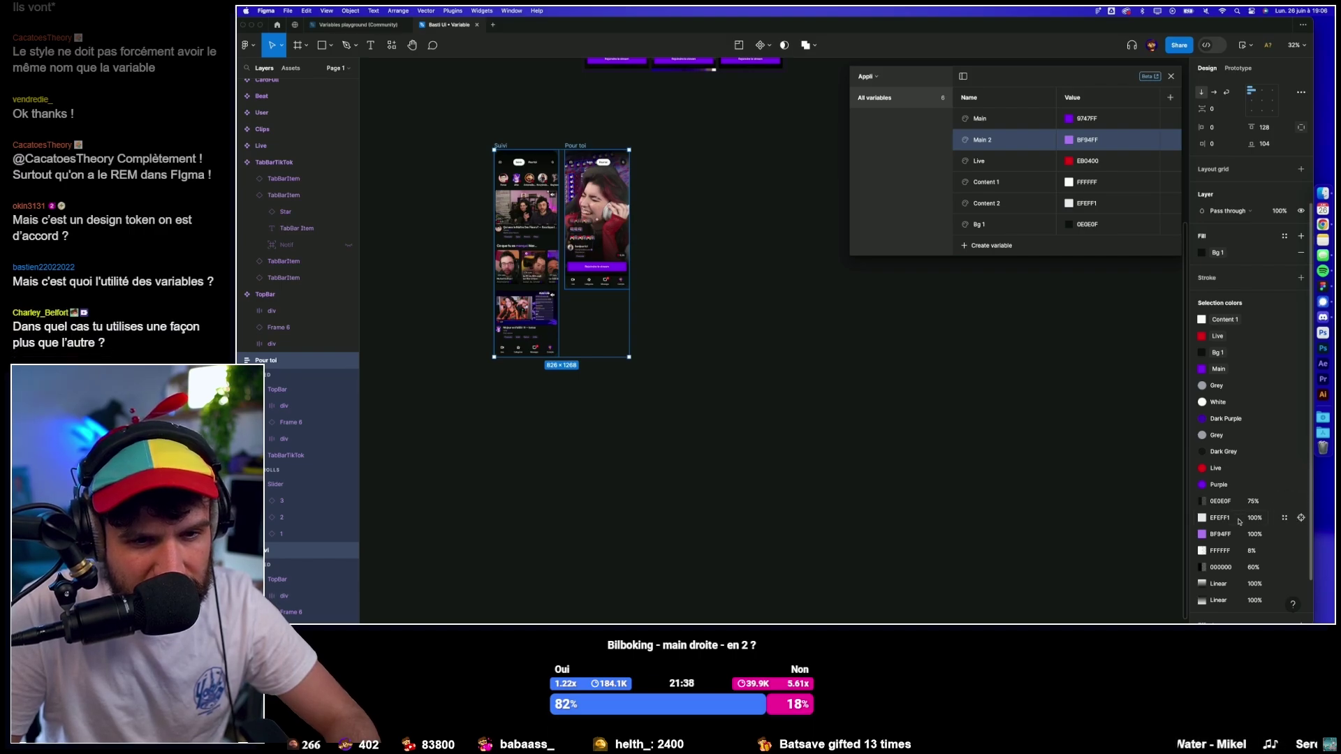
left_click(1284, 518)
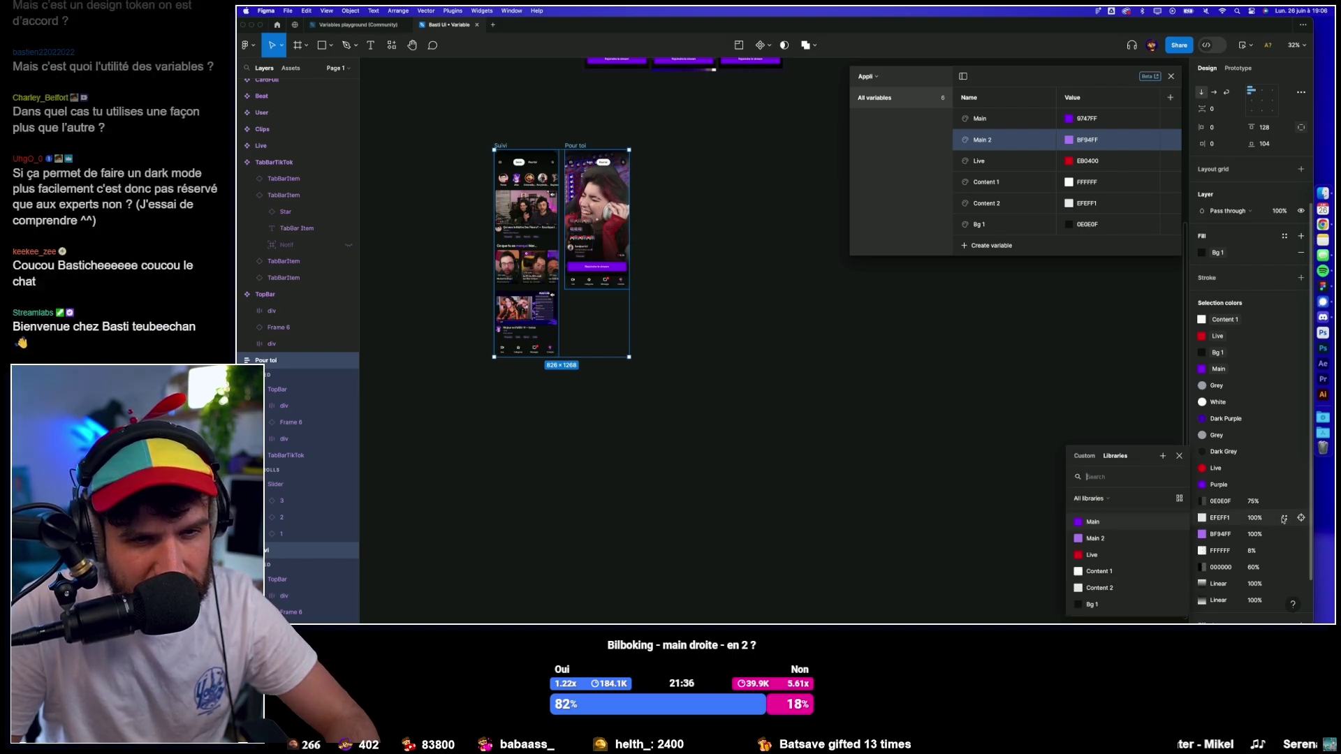
left_click(1122, 588)
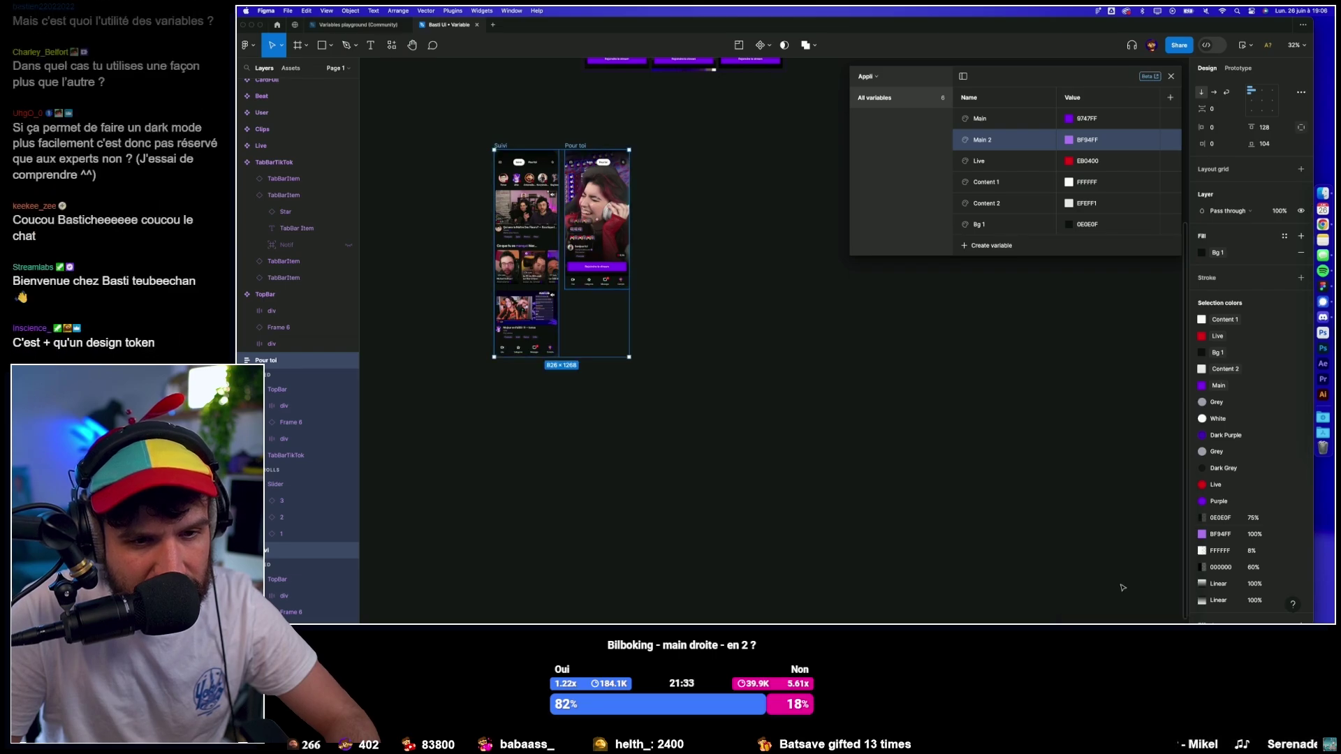
left_click(1284, 536)
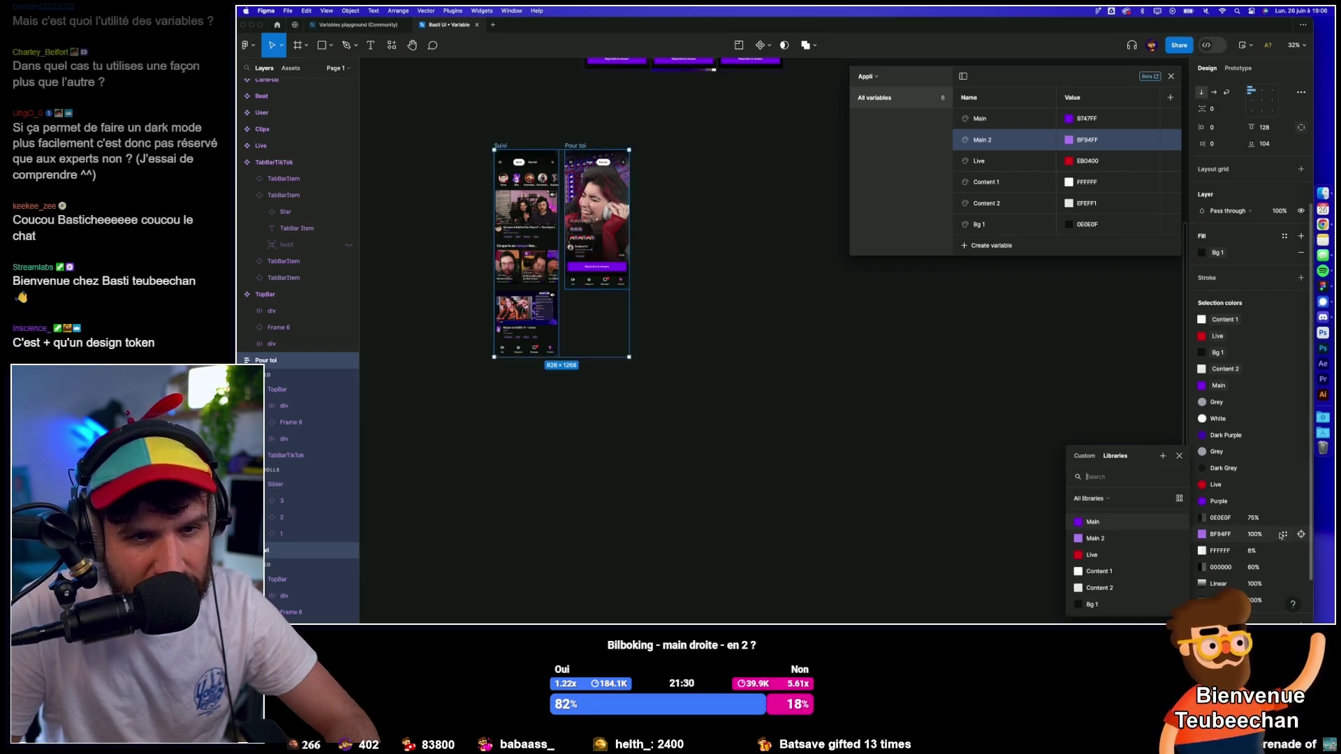
left_click(1122, 541)
Select the layers using the linear gradient, then clear the canvas selection.
scroll(1251, 538, "down", 3)
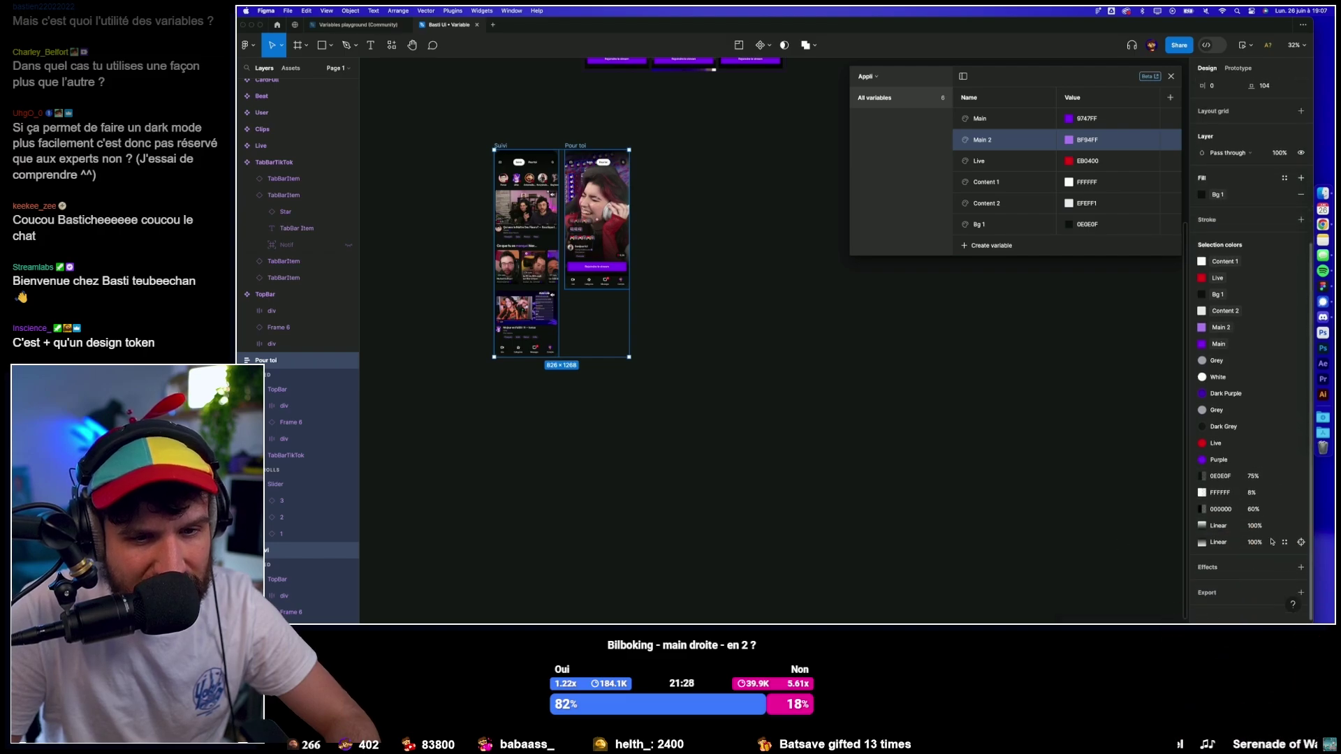
left_click(1301, 527)
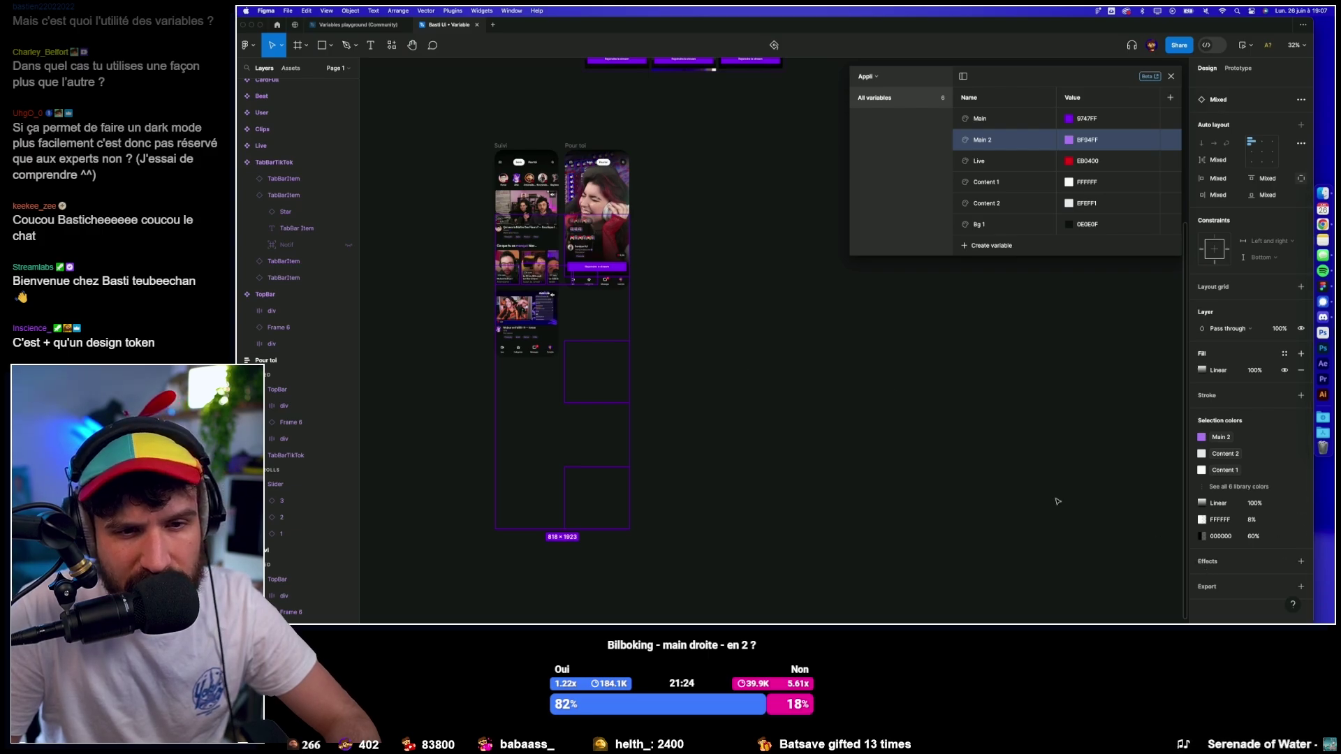
left_click(829, 390)
scroll(838, 399, "up", 2)
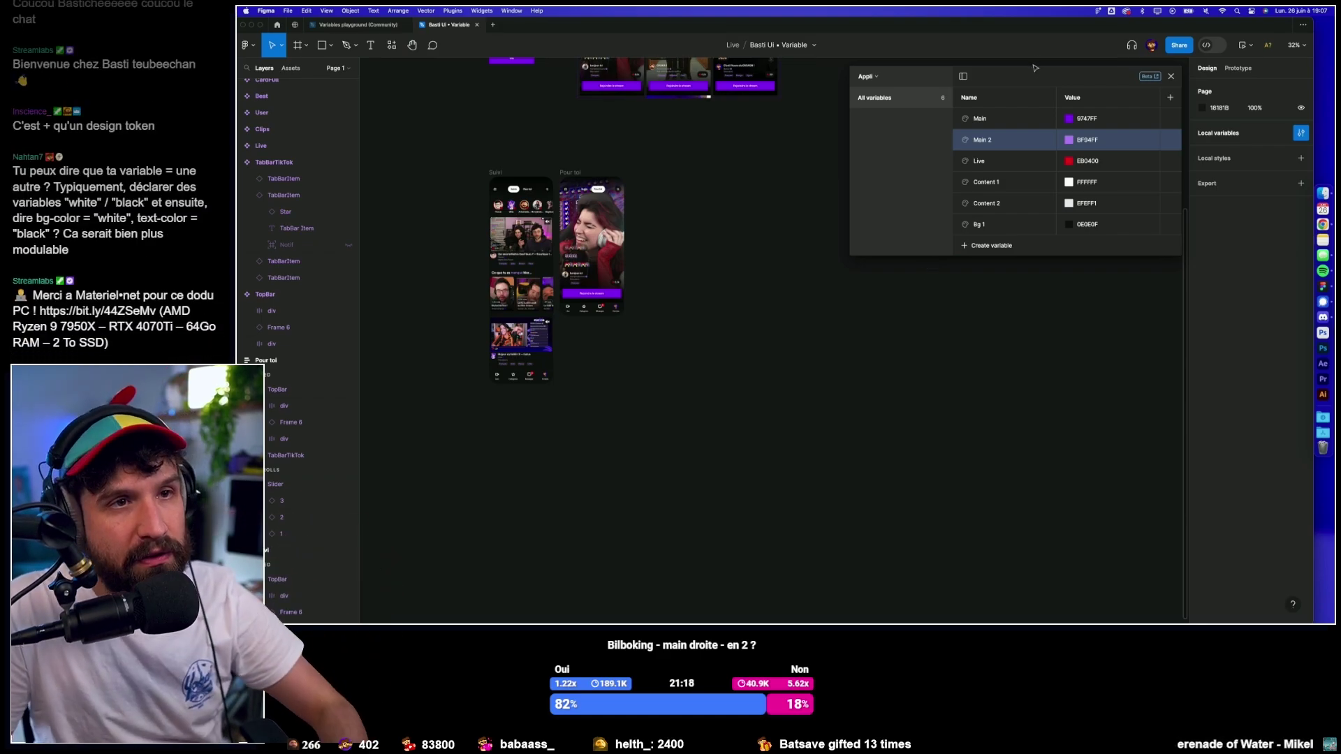
scroll(751, 245, "down", 3, "ctrl")
scroll(724, 324, "down", 3, "ctrl")
scroll(808, 362, "down", 2, "ctrl")
Across all frames, bind Light Grey to Content 2 and Light Purple to Main 2.
left_click_drag(465, 125, 786, 443)
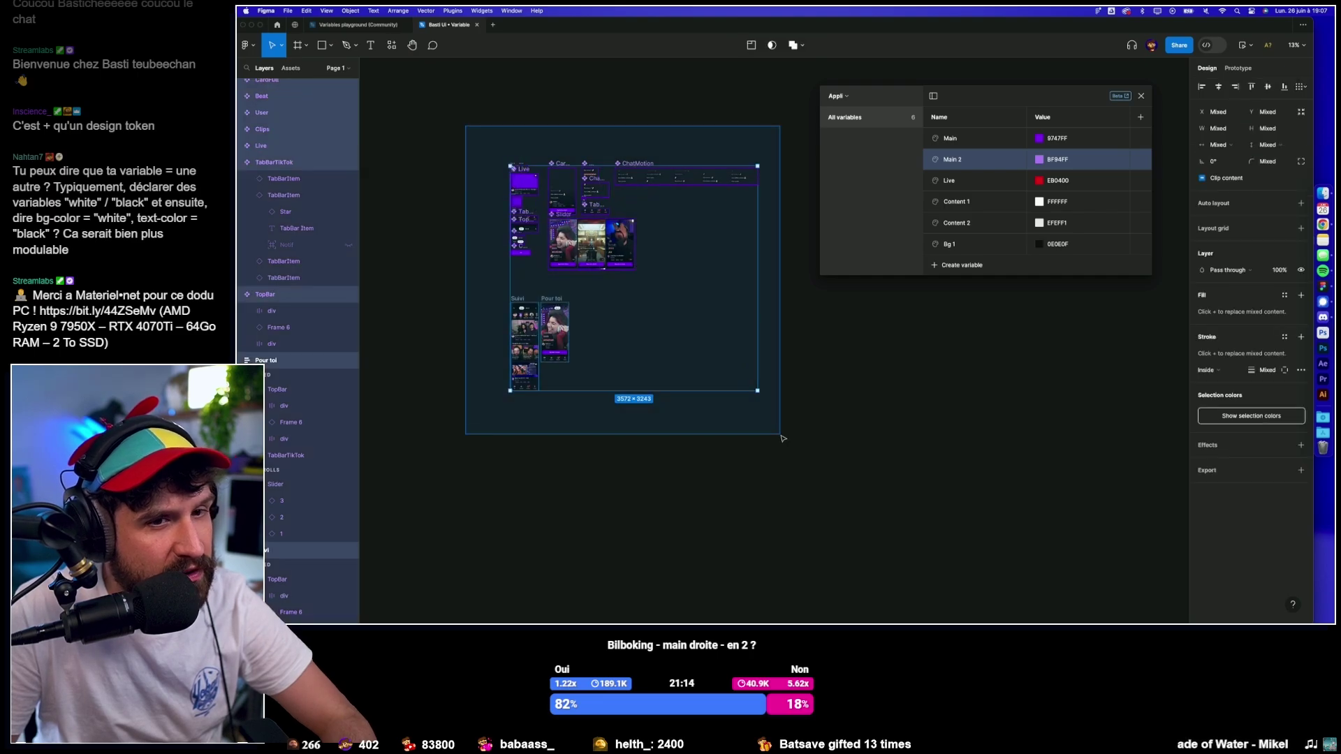
left_click(1236, 417)
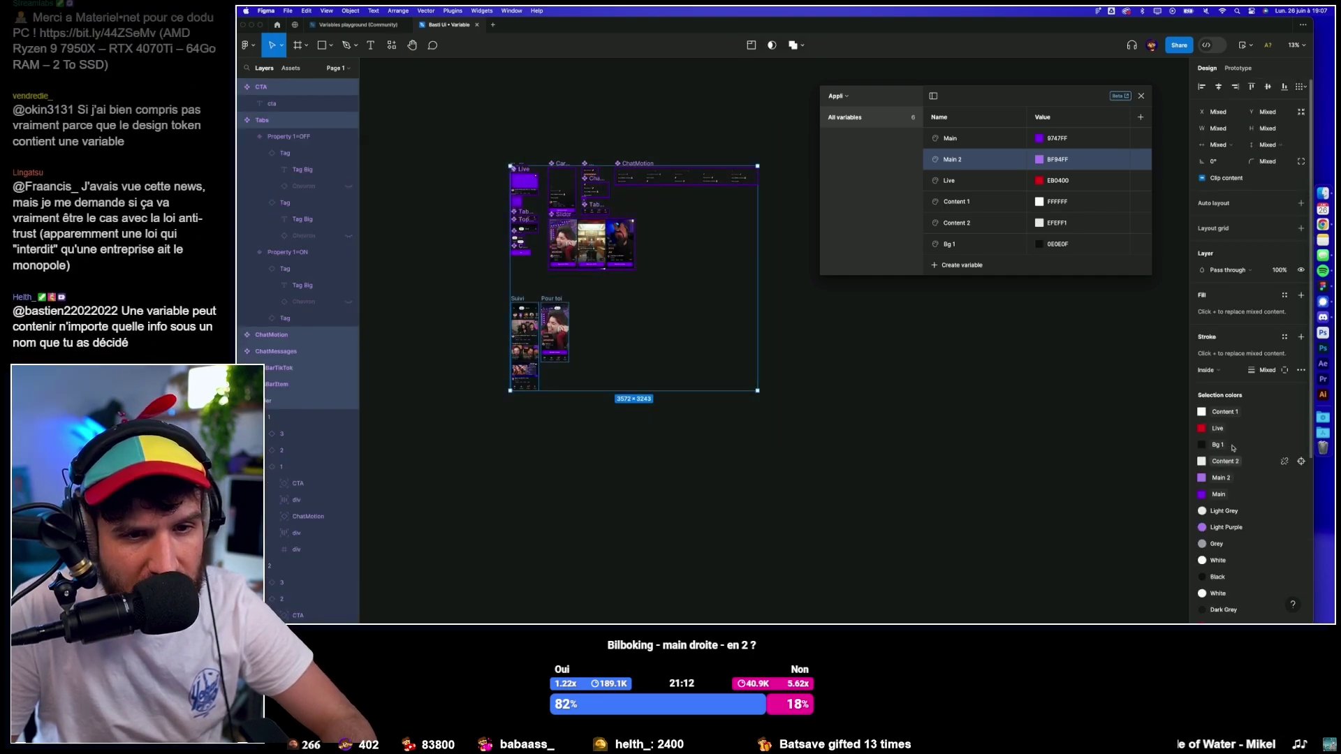
left_click(1248, 515)
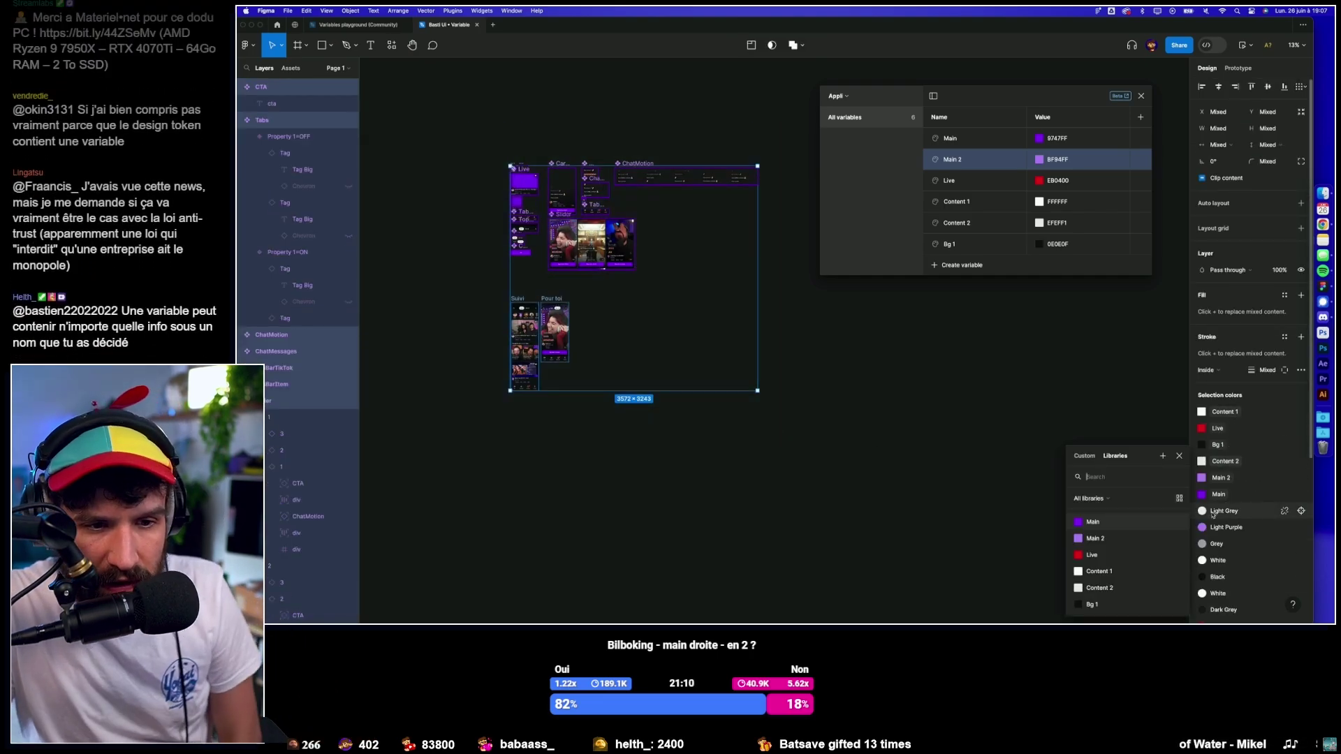
left_click(1121, 587)
left_click(1203, 527)
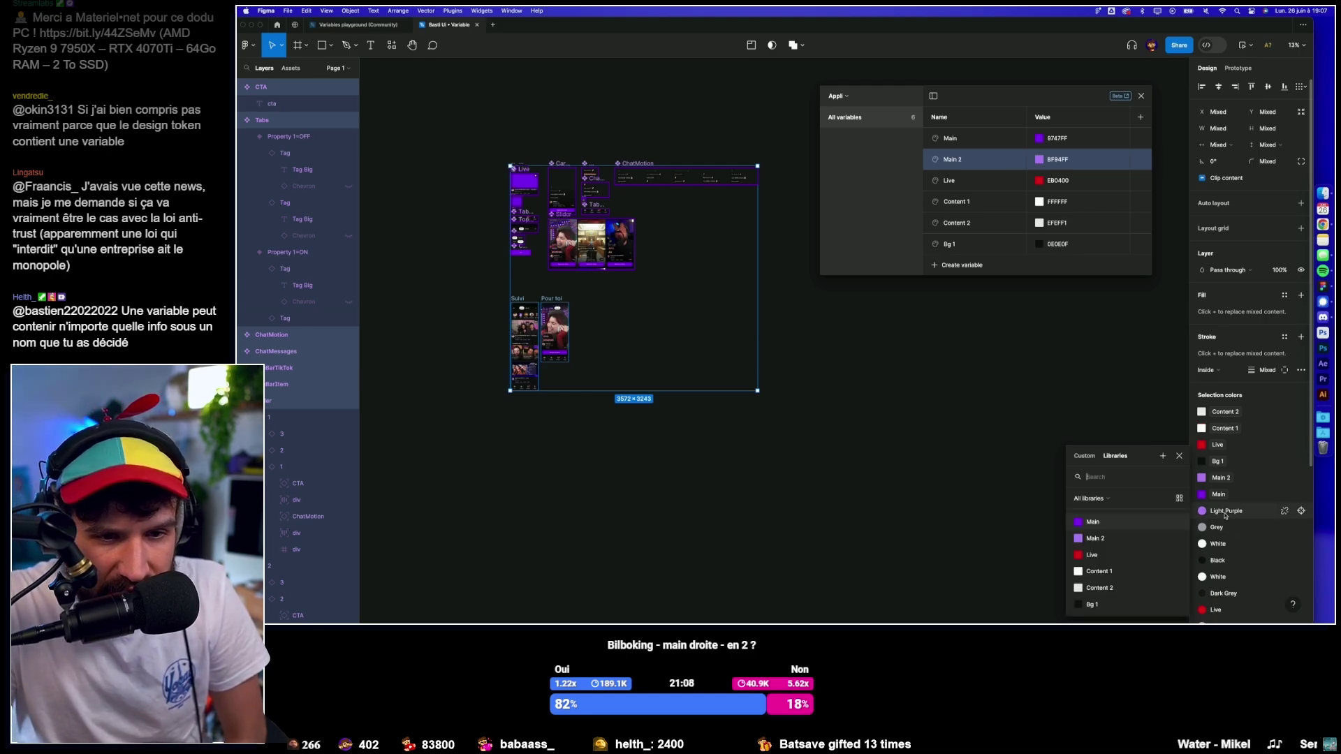
left_click(1113, 536)
Bind both White colours to Content 1, replace Dark Grey with a variable, and inspect the linear gradient.
left_click(1218, 515)
left_click(1203, 527)
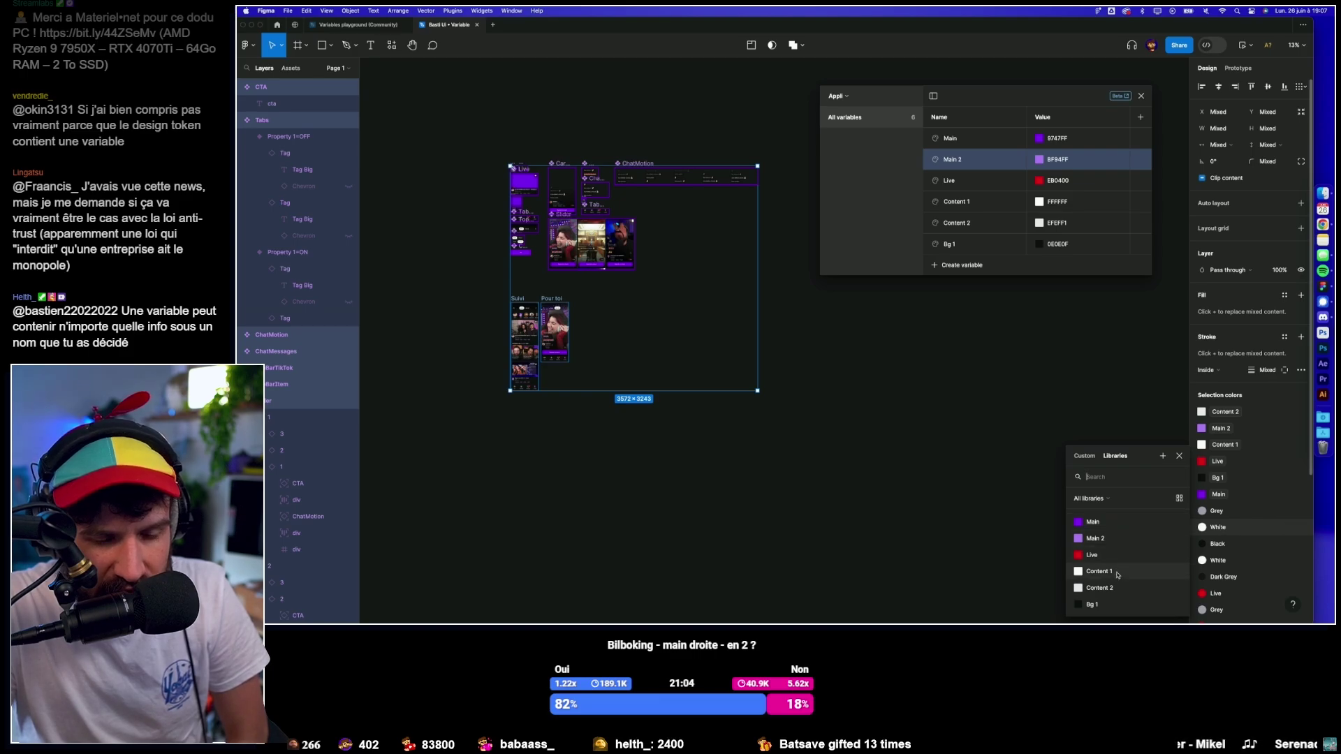
left_click(1123, 575)
left_click(1203, 543)
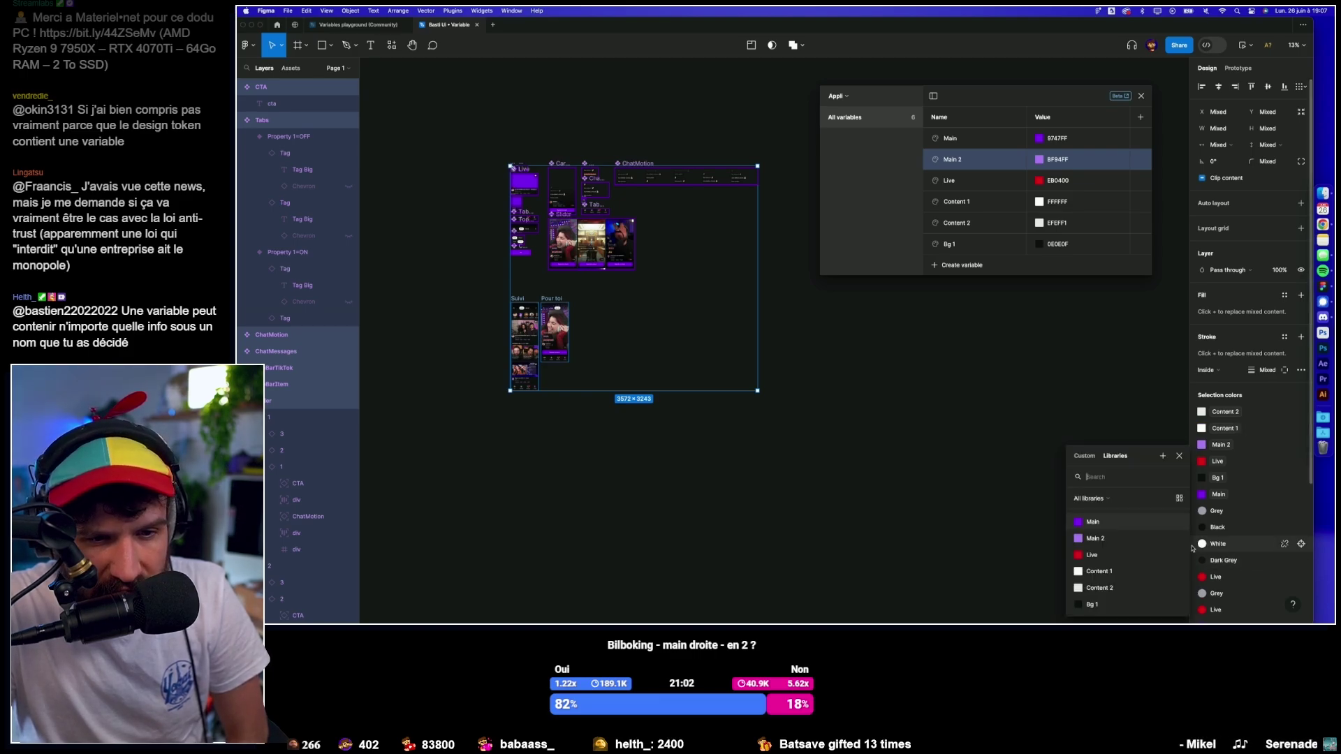
left_click(1118, 571)
left_click(1301, 544)
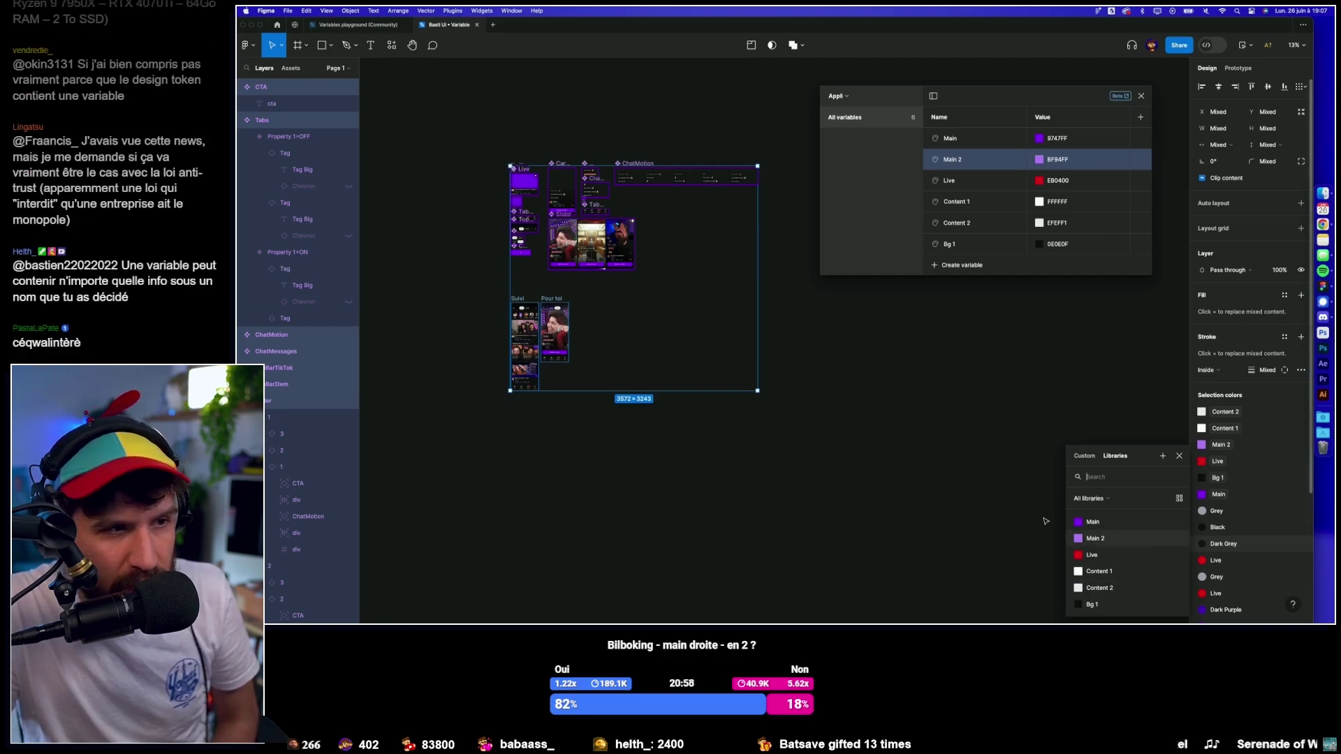
mouse_move(1247, 544)
left_click(1285, 544)
scroll(1259, 517, "down", 3)
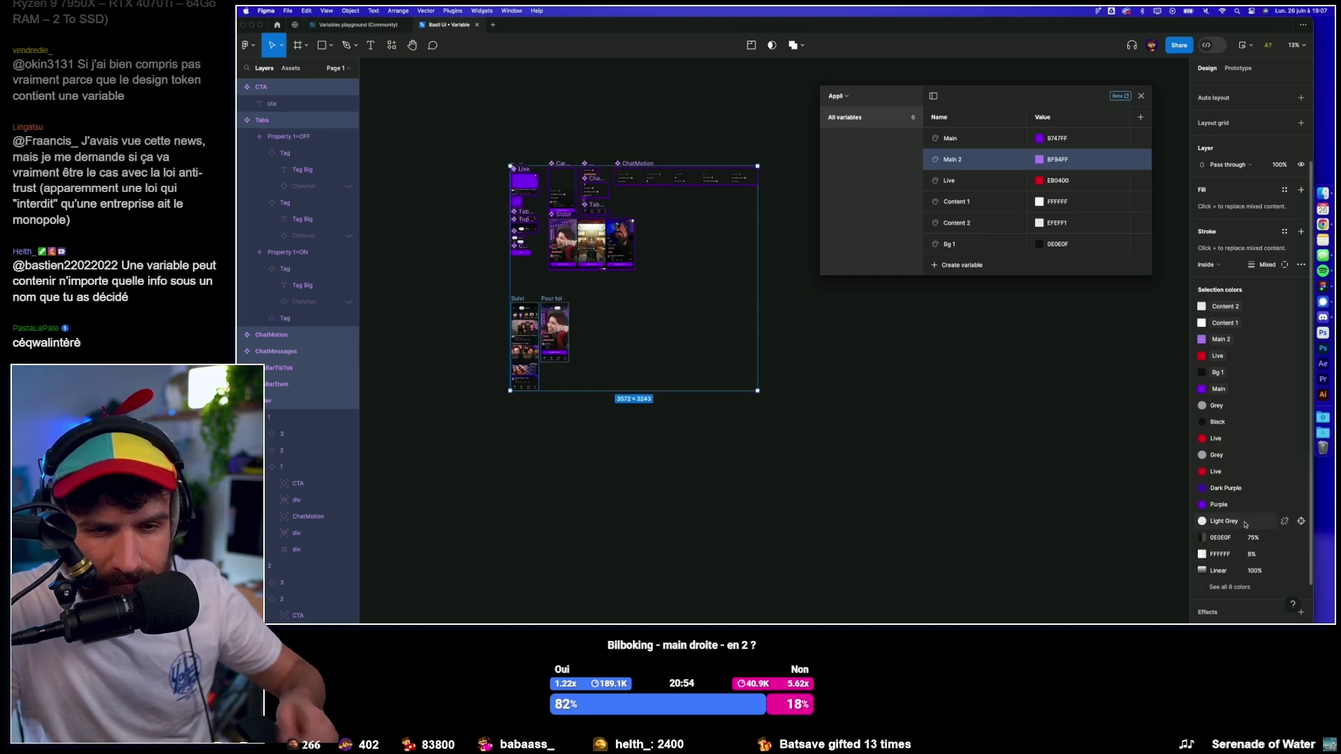
left_click(1221, 572)
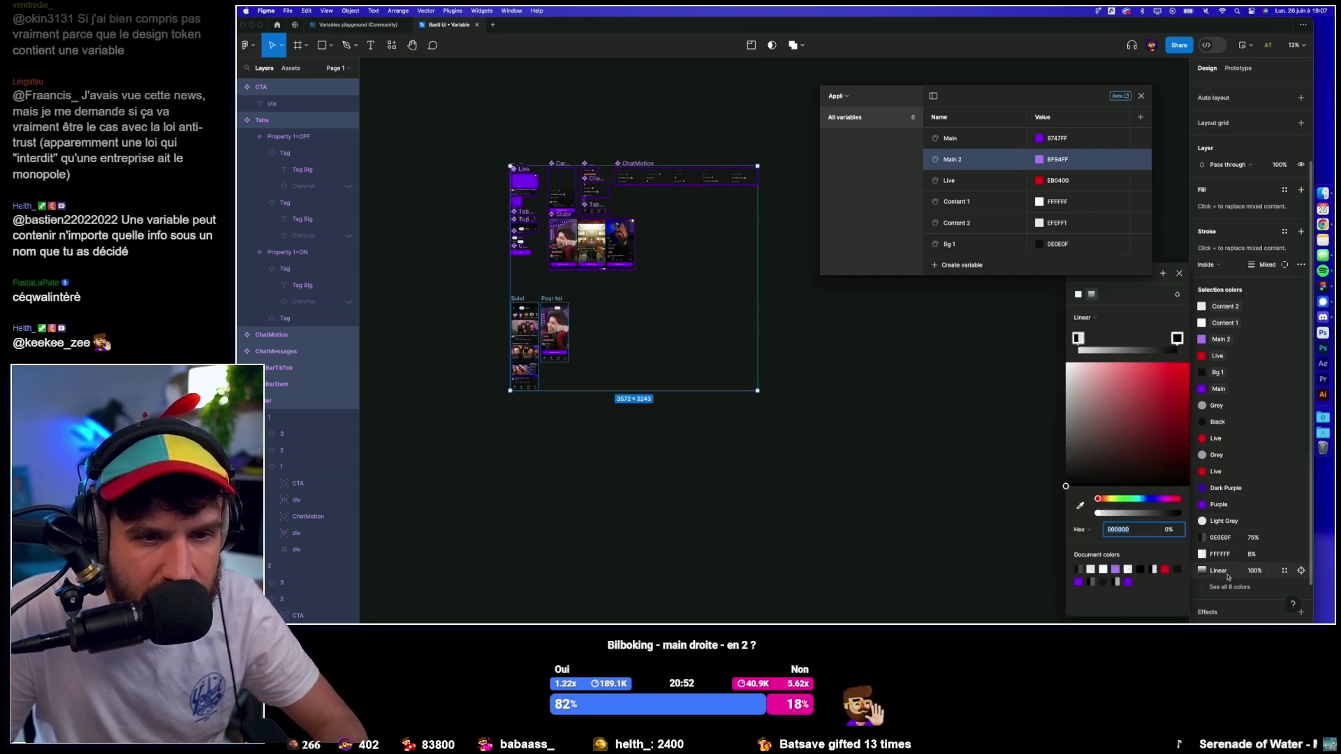
Create a Bg 2 colour variable with the copied value 18181B.
scroll(1231, 556, "down", 2)
left_click(1231, 554)
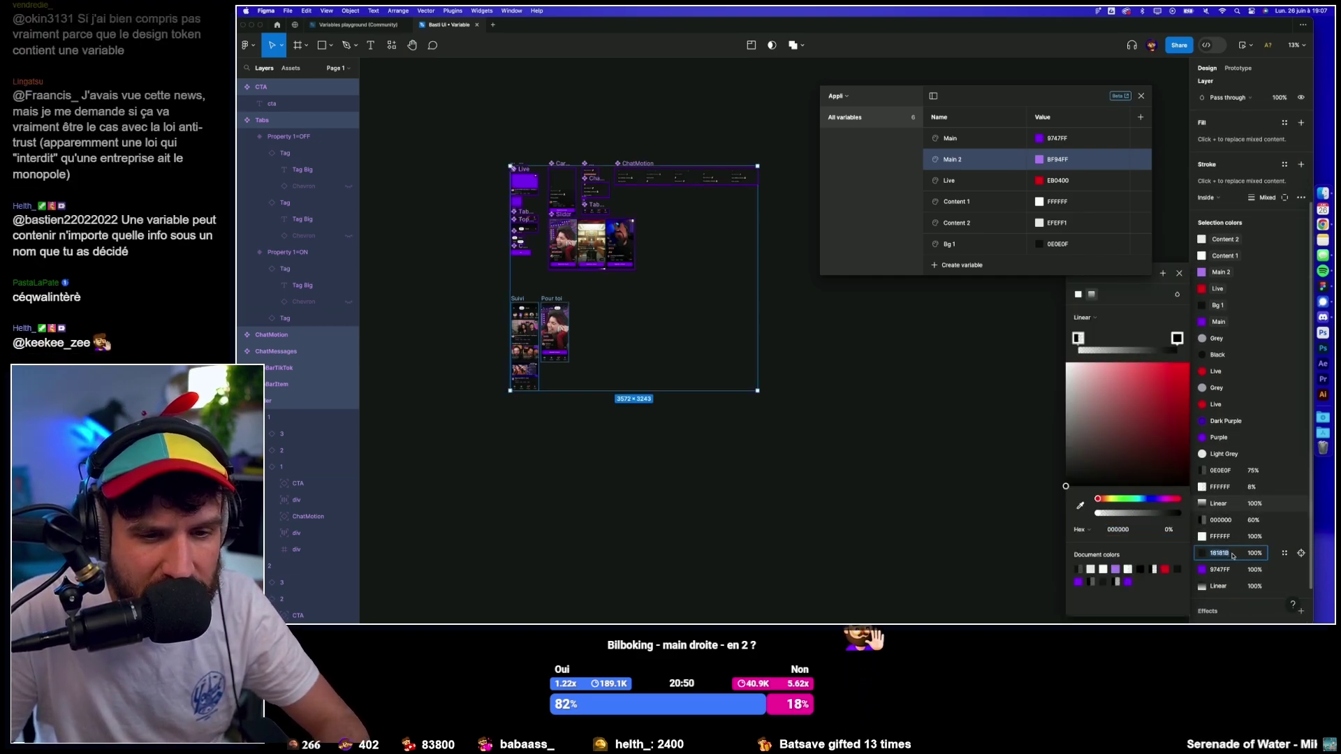
key("super+c")
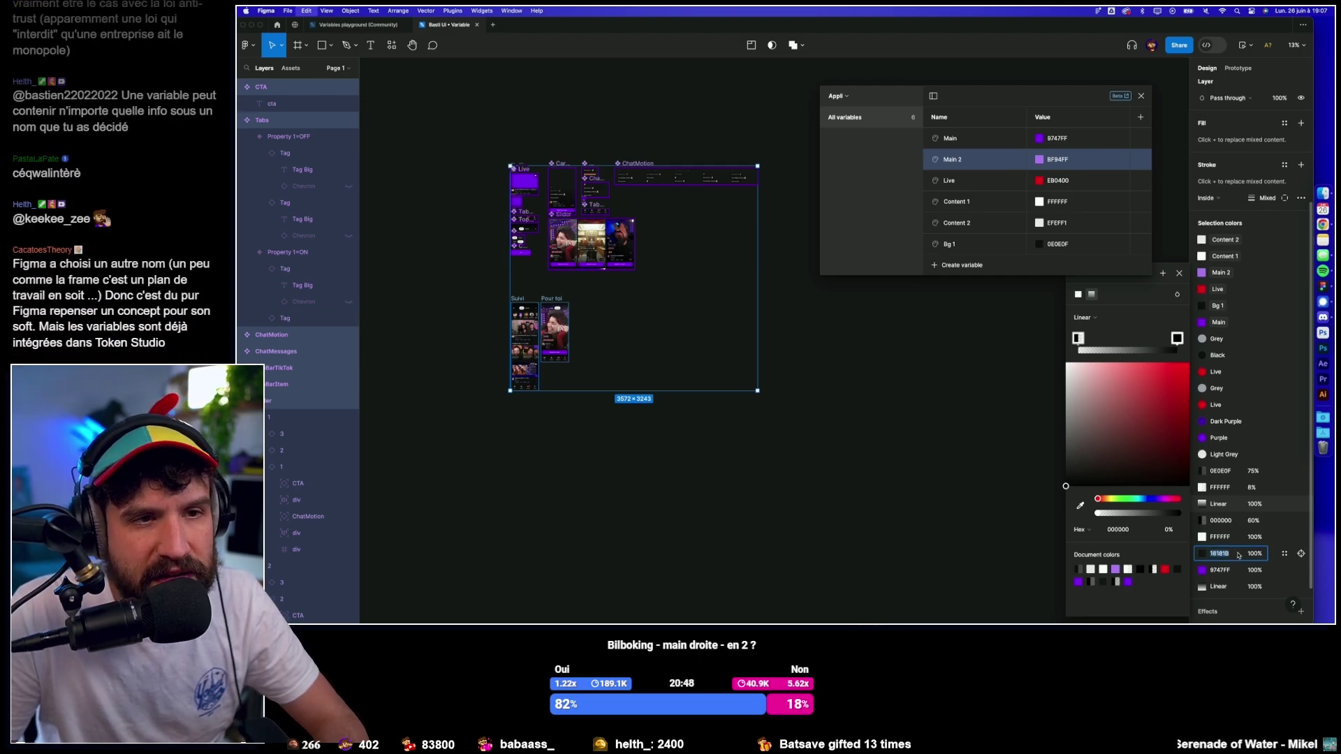
left_click(945, 266)
left_click(968, 277)
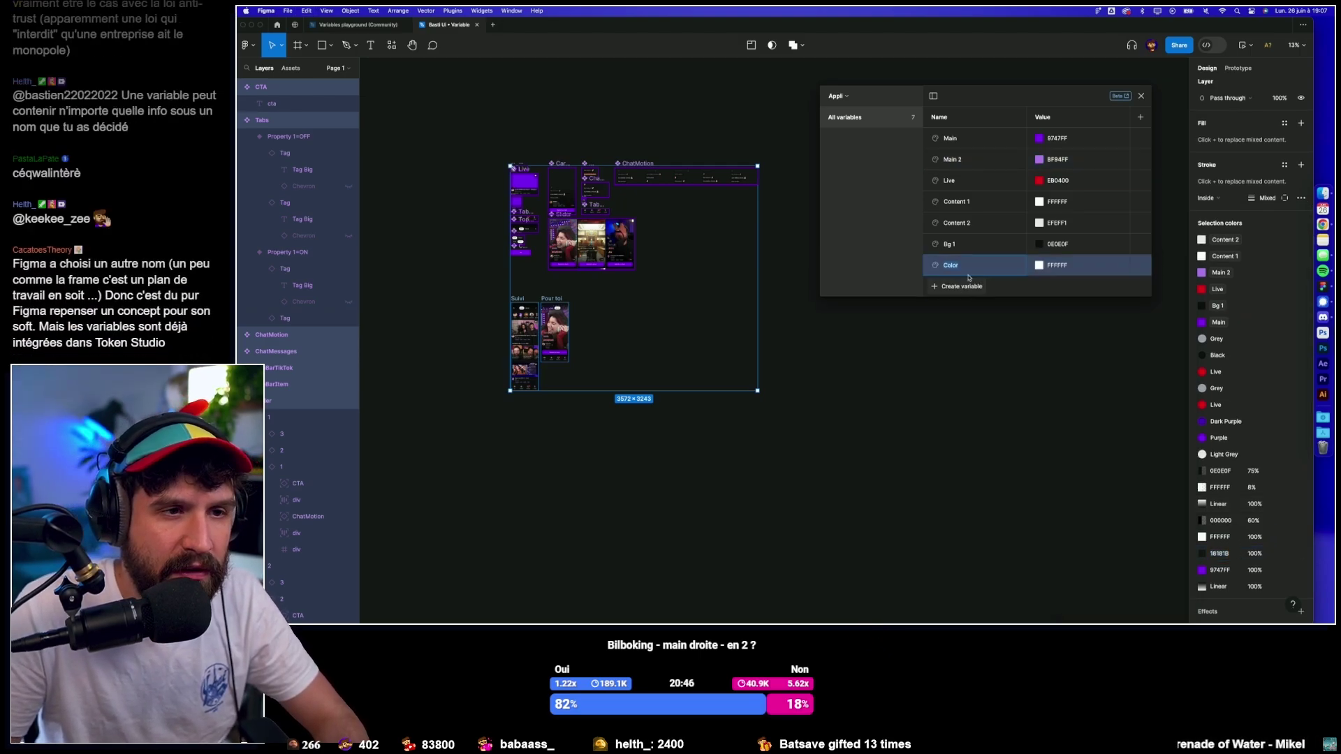
type("Bg 2")
key("Tab")
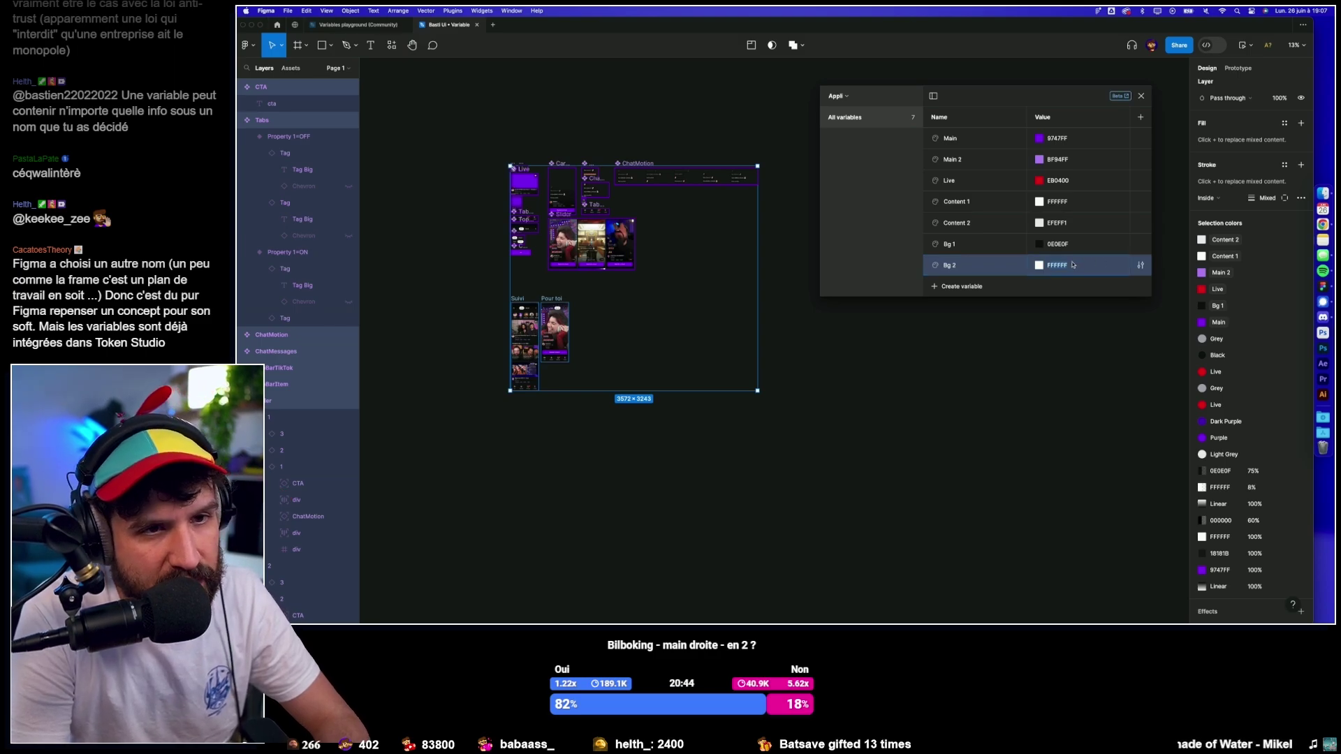
type("181818")
key("Return")
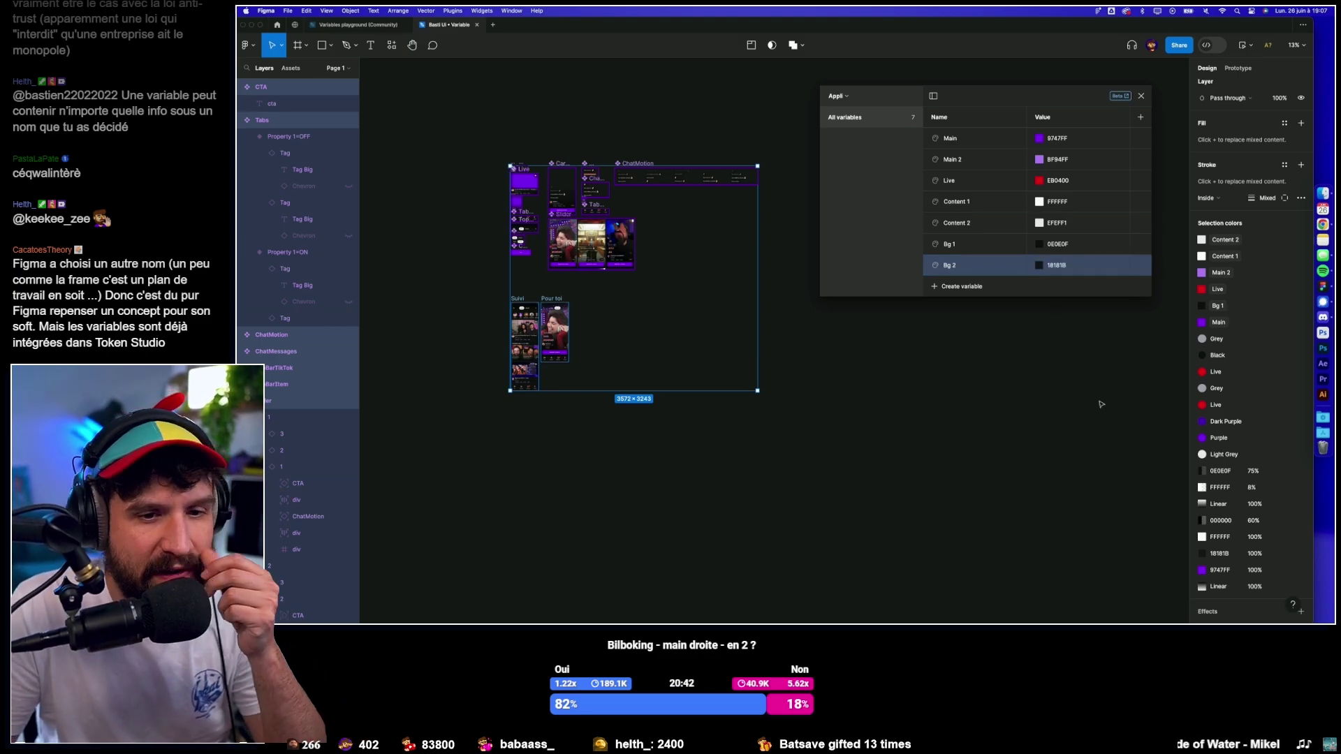
Bind 18181B to Bg 2, 9747FF to Main, Purple to its variable, and detach Dark Purple.
left_click(1284, 553)
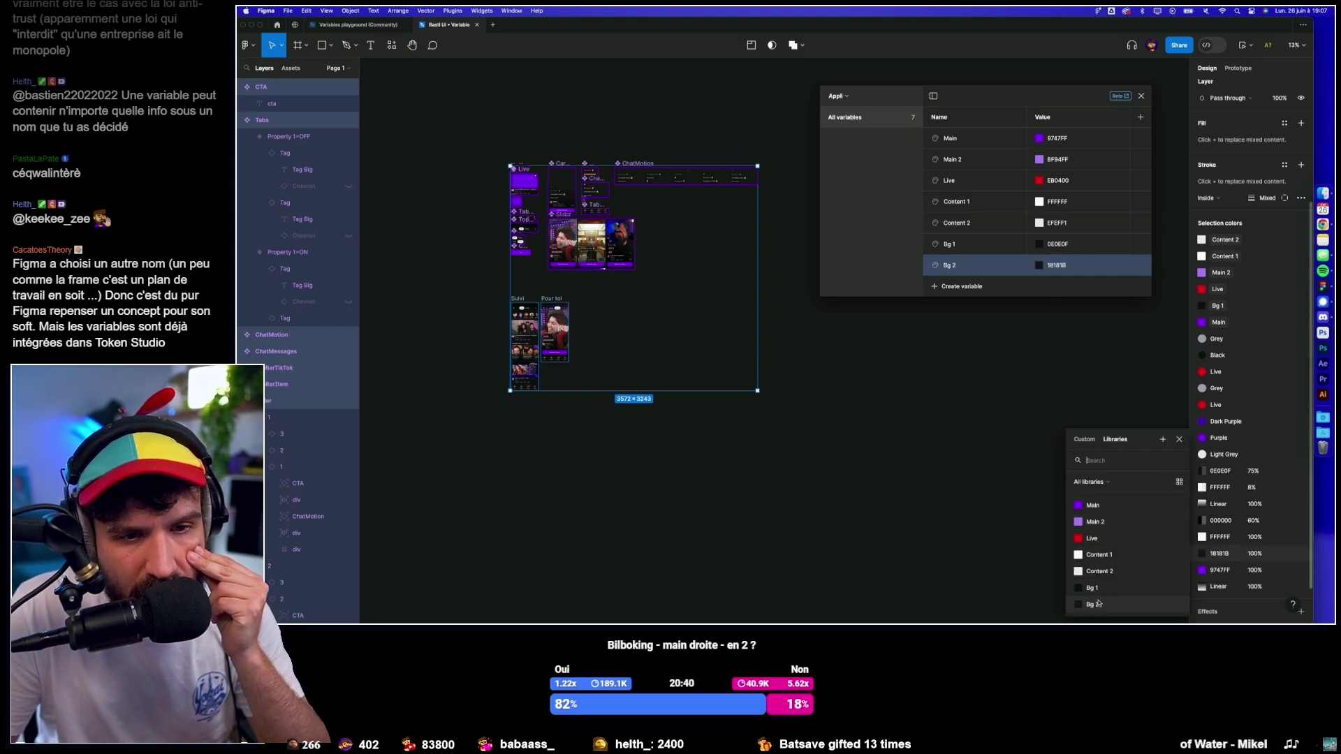
left_click(1125, 605)
left_click(1284, 570)
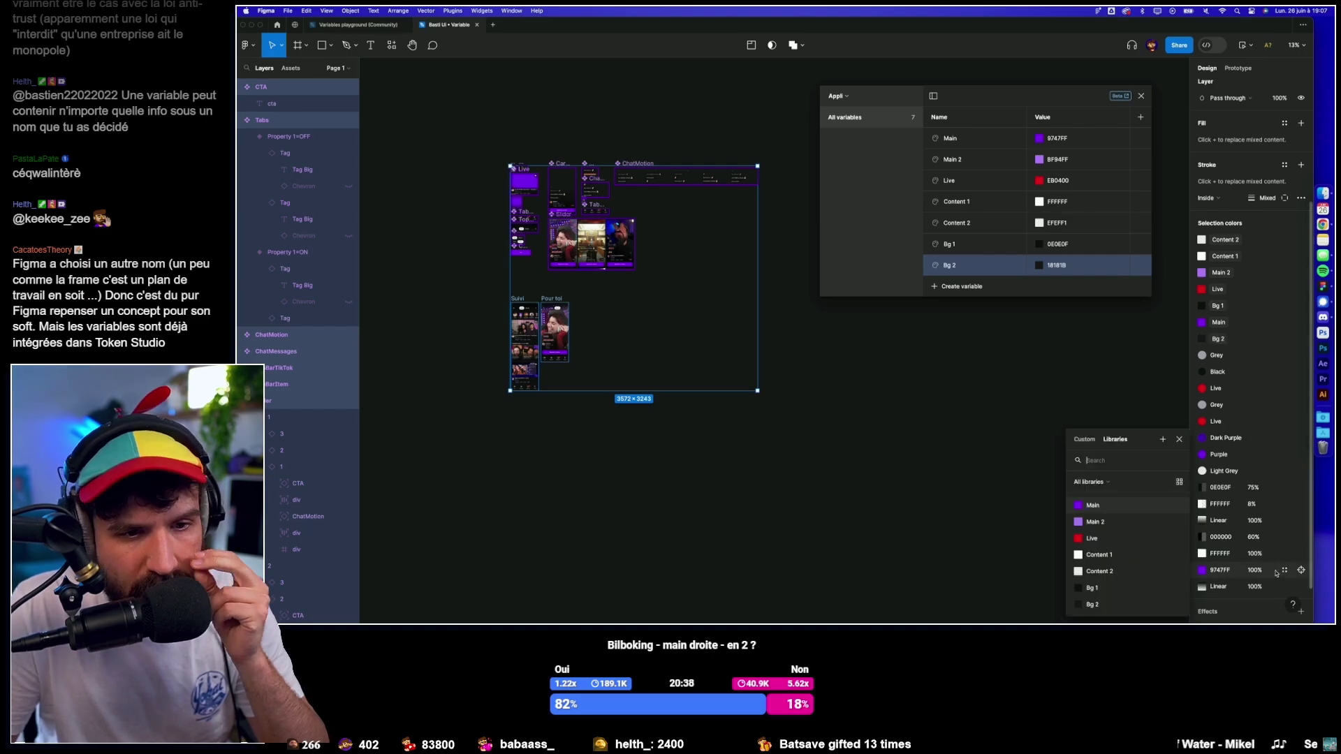
left_click(1118, 505)
left_click(1284, 454)
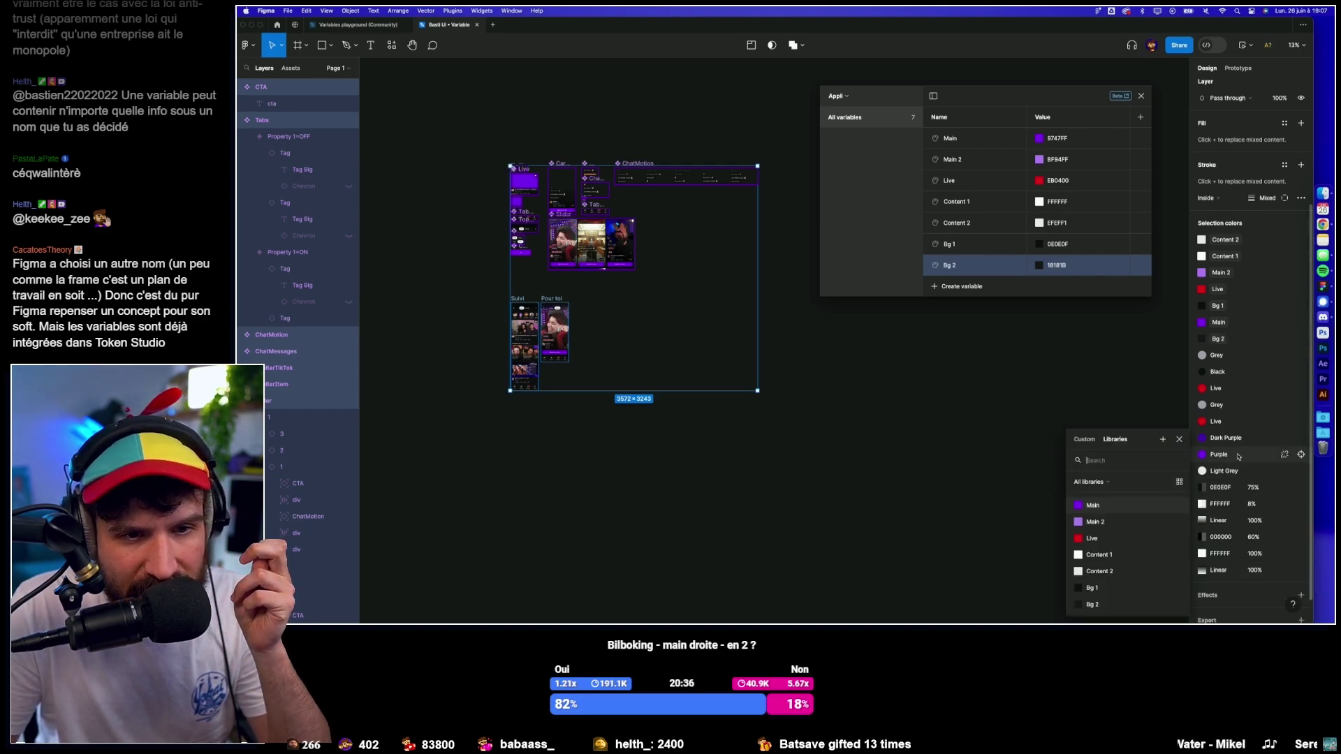
left_click(1109, 522)
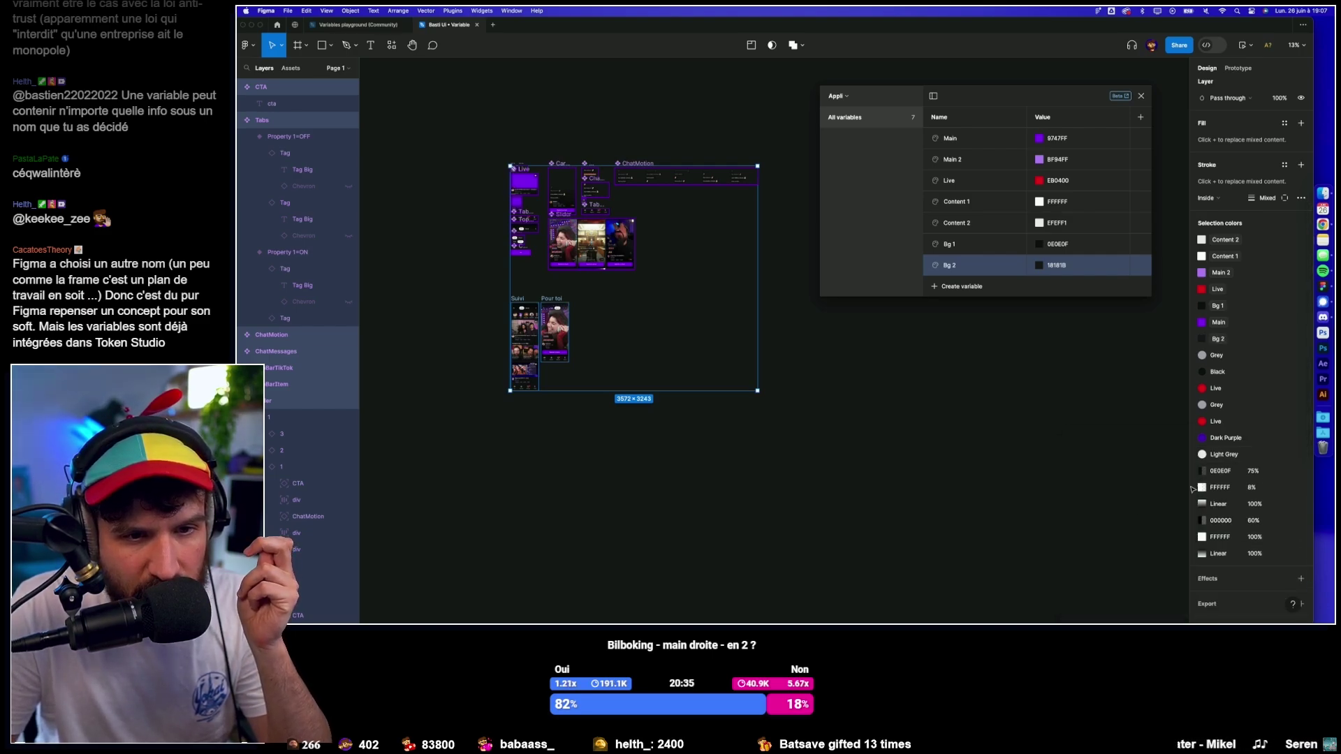
left_click(1284, 439)
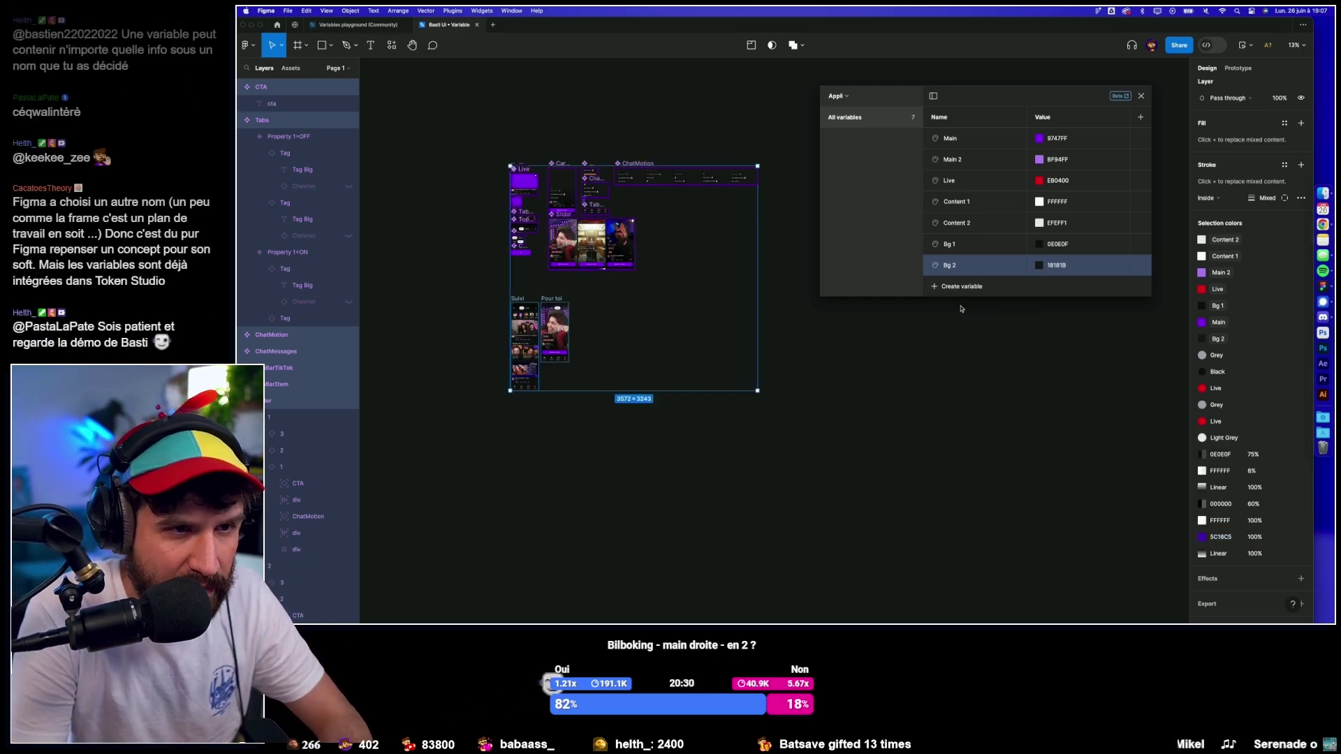
Create a Main 3 colour variable set to 5C18C5, placed after Main 2.
left_click(961, 308)
type("Main 3")
key("Return")
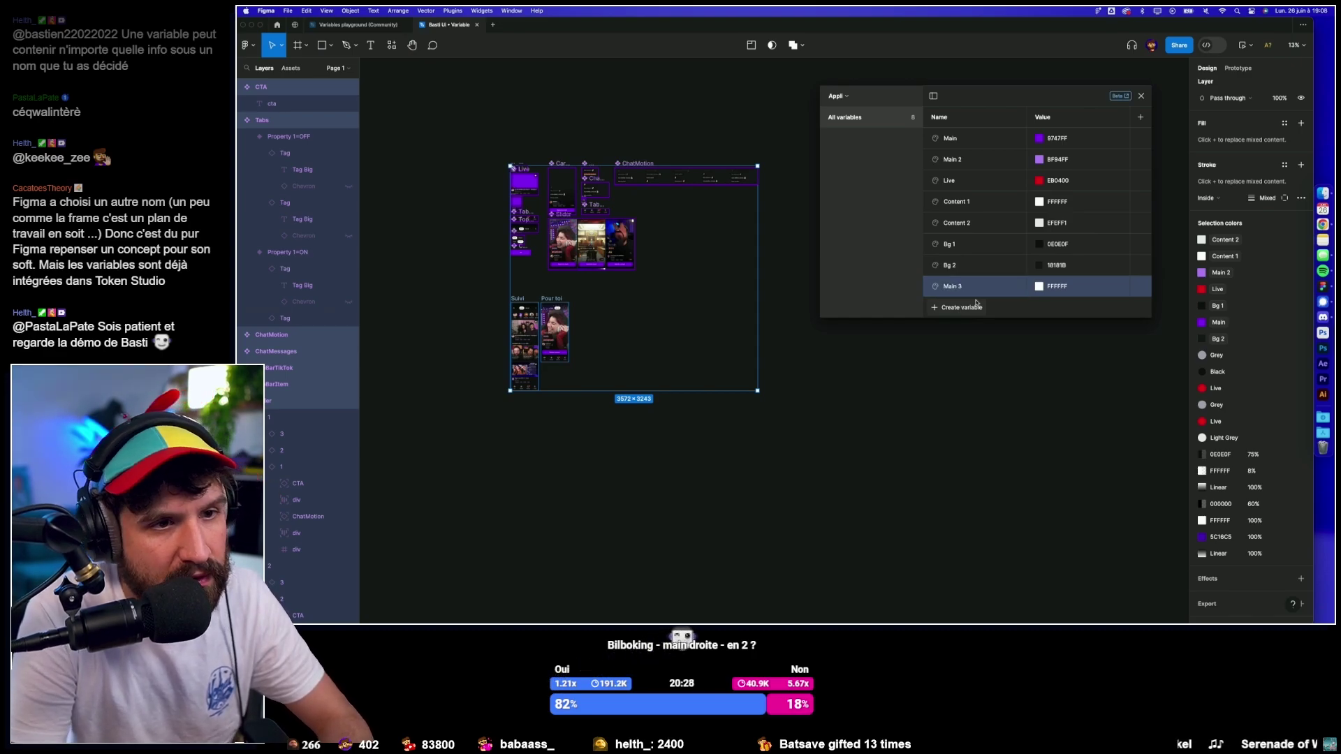
type("5C16C5")
key("Return")
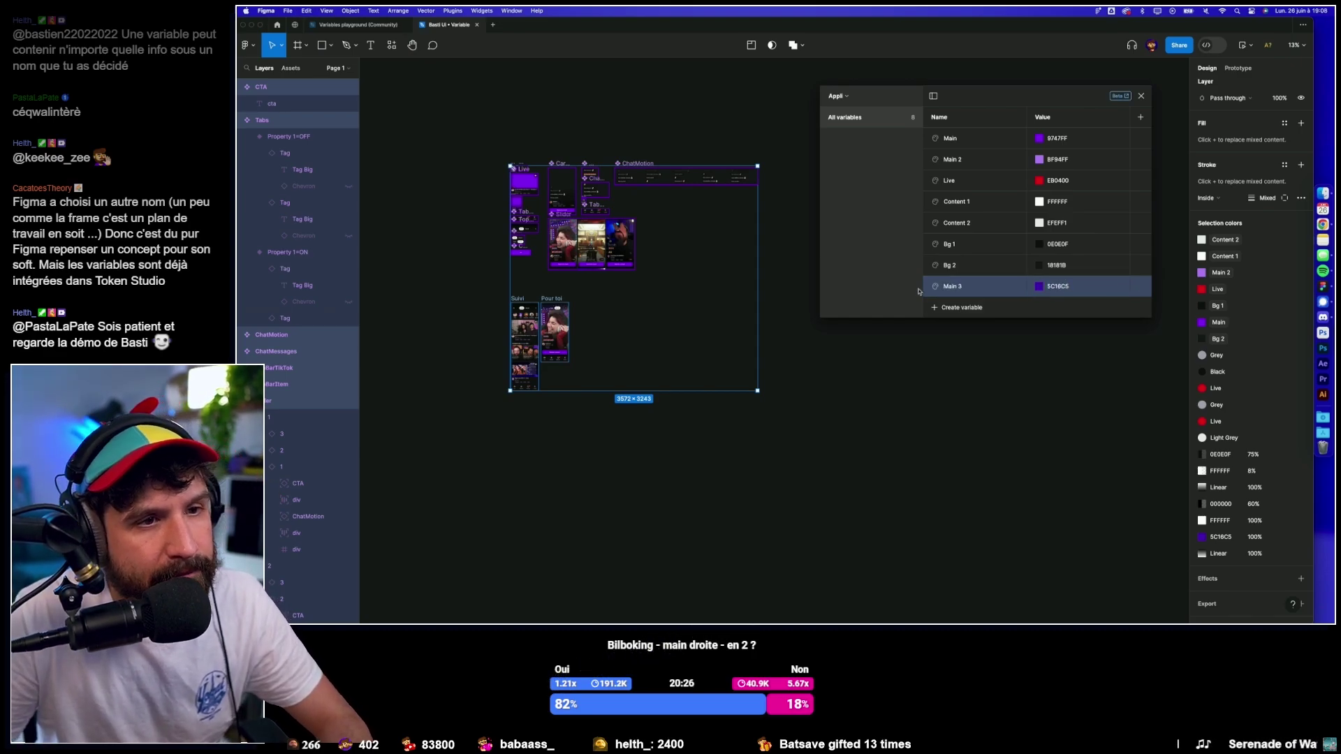
left_click_drag(930, 173, 931, 175)
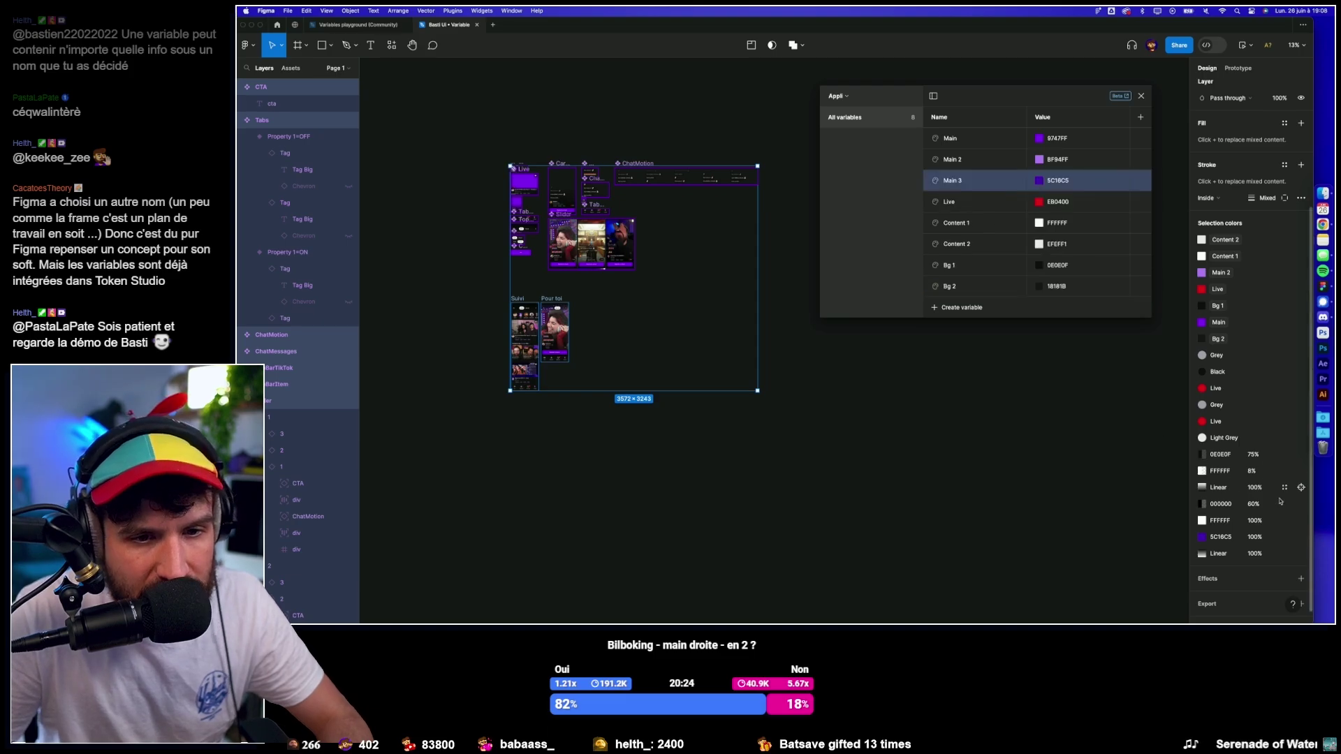
Bind the 5C18C5 colour to Main 3 and white FFFFFF to Content 1.
left_click(1284, 537)
left_click(1117, 515)
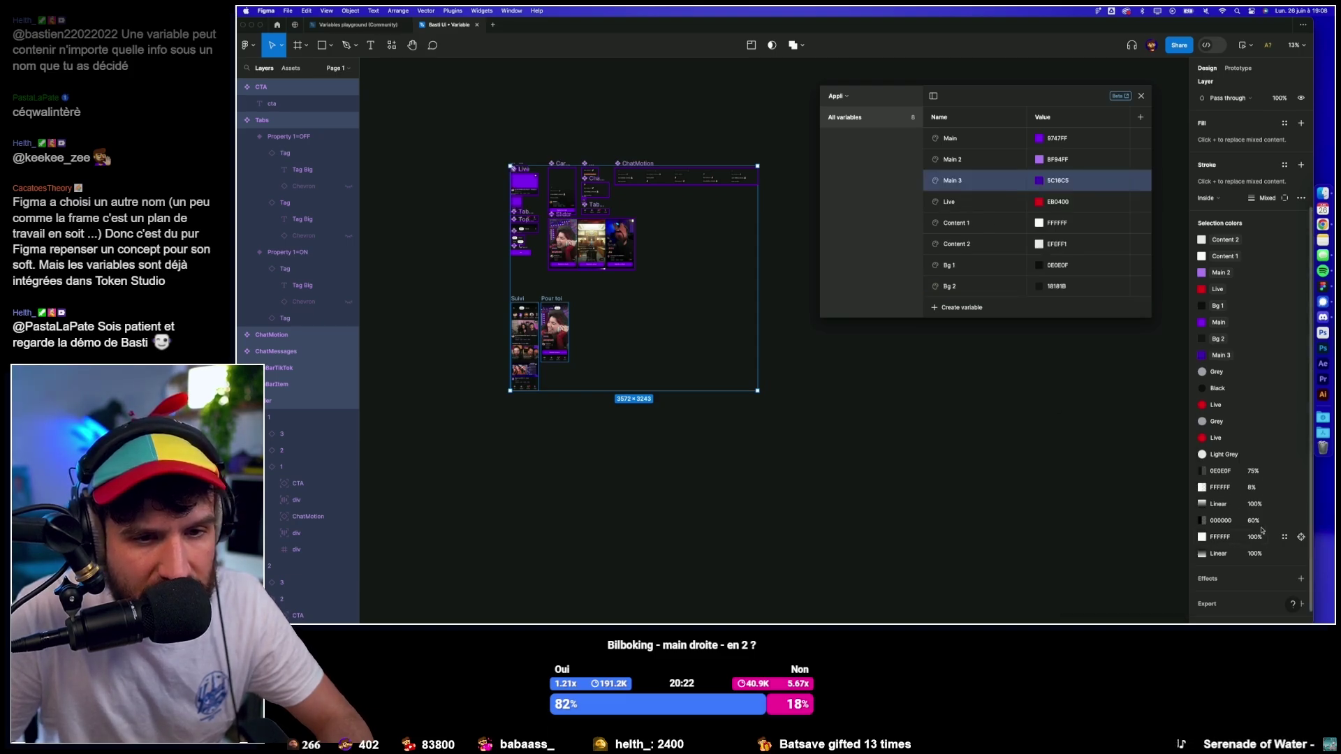
left_click(1285, 537)
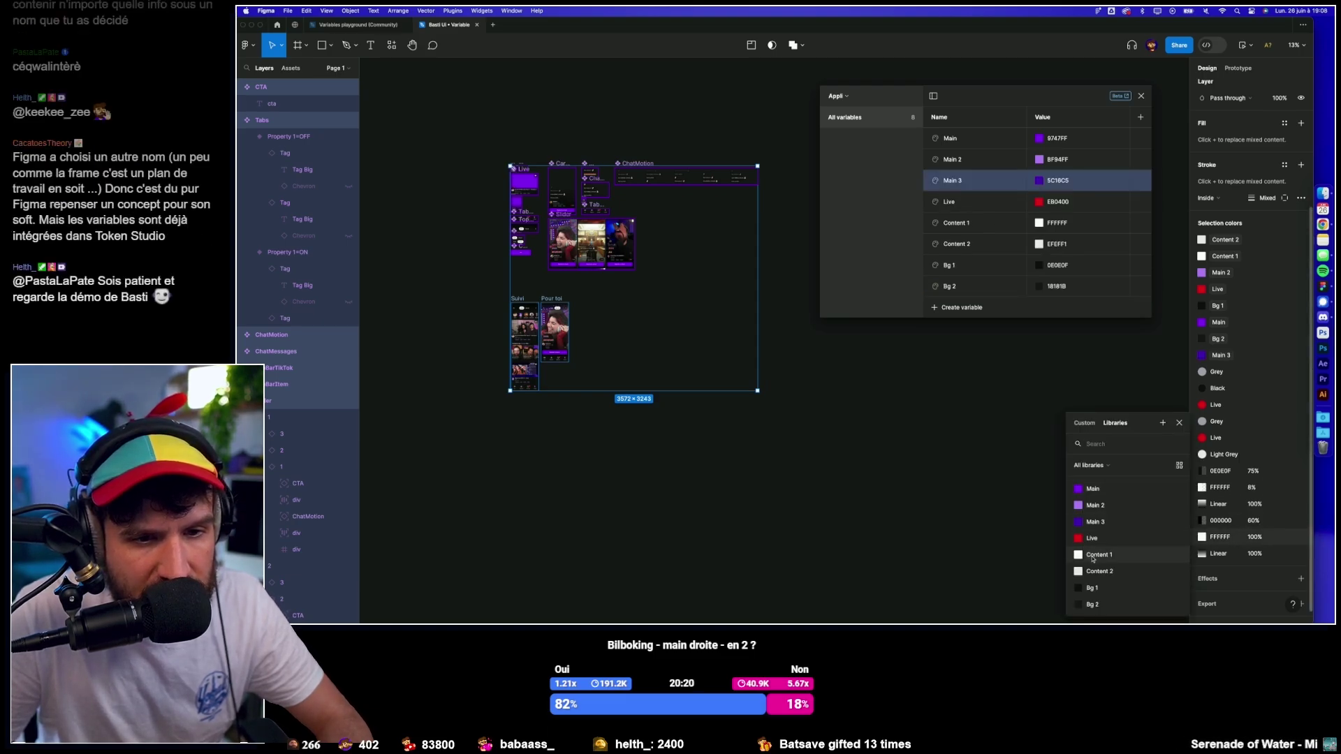
left_click(1117, 554)
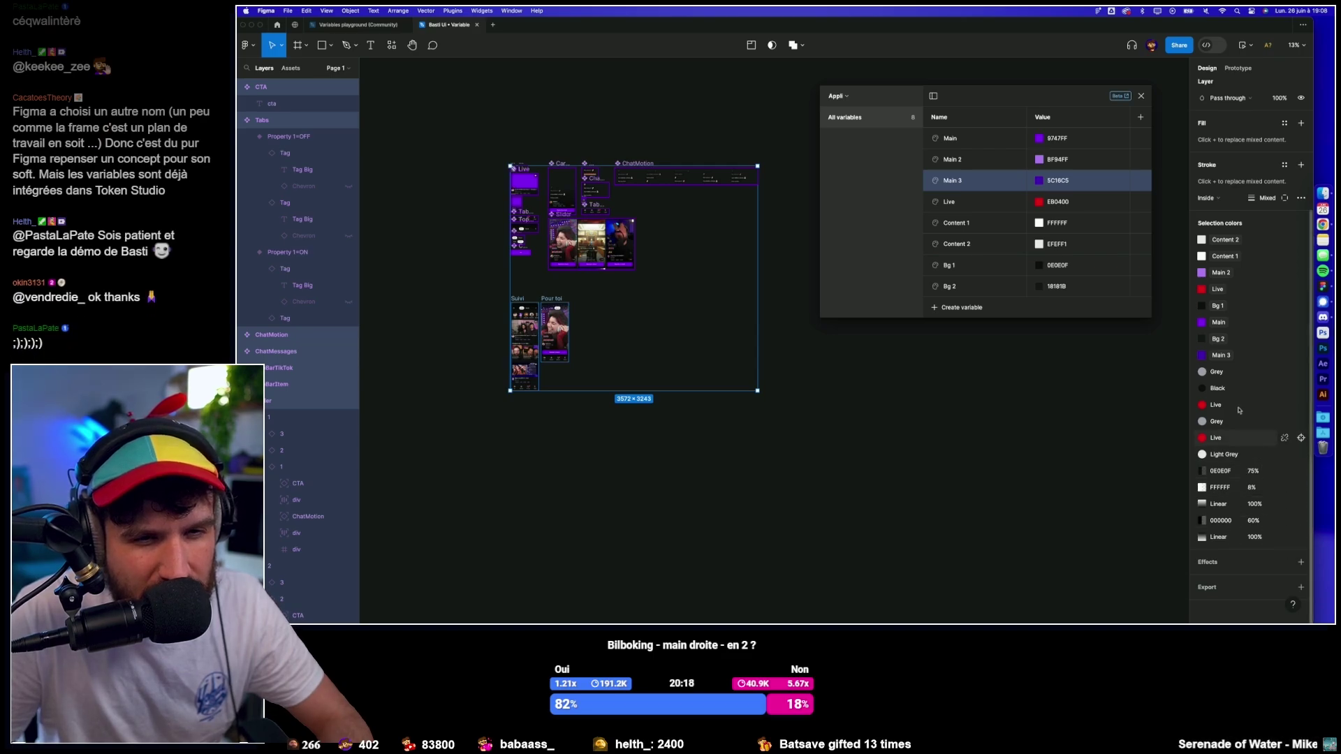
mouse_move(1237, 388)
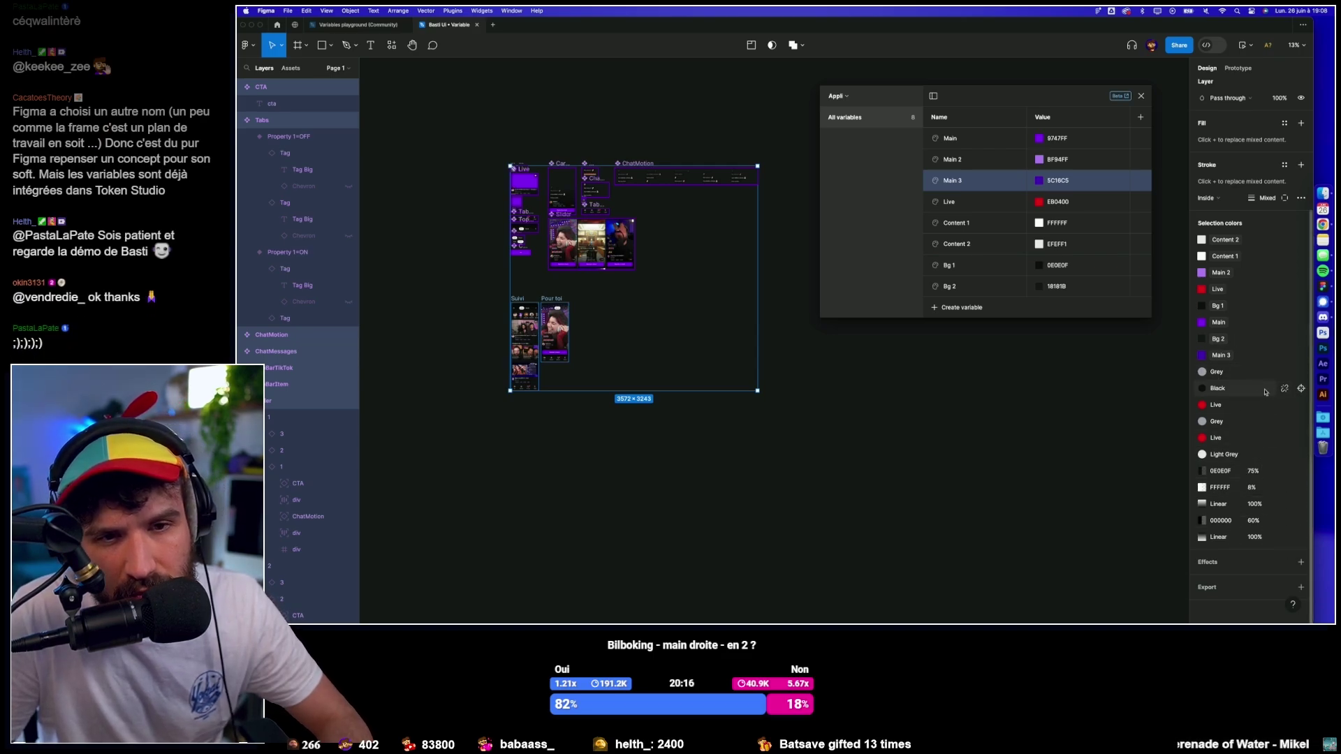
Bind the Black colour to Bg 1 and both red colours to Live.
left_click(1285, 388)
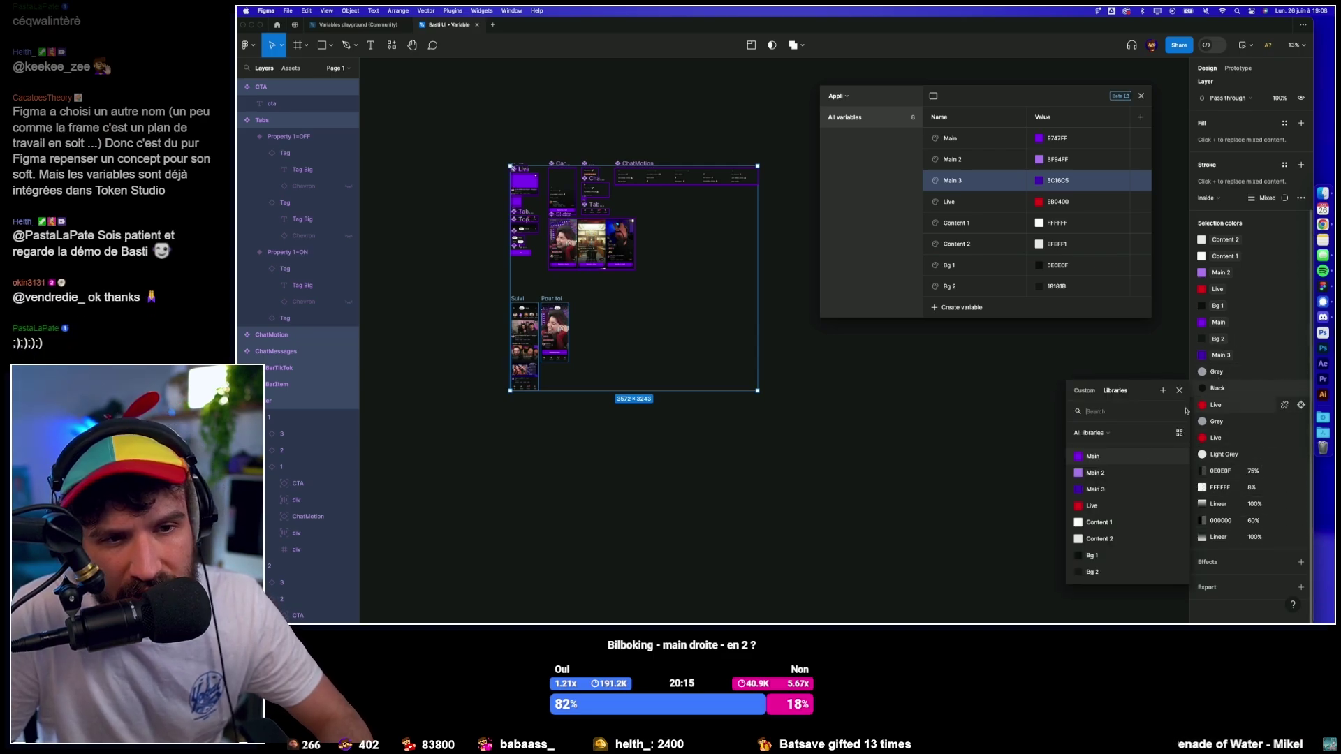
left_click(1092, 555)
left_click(1285, 419)
left_click(1092, 506)
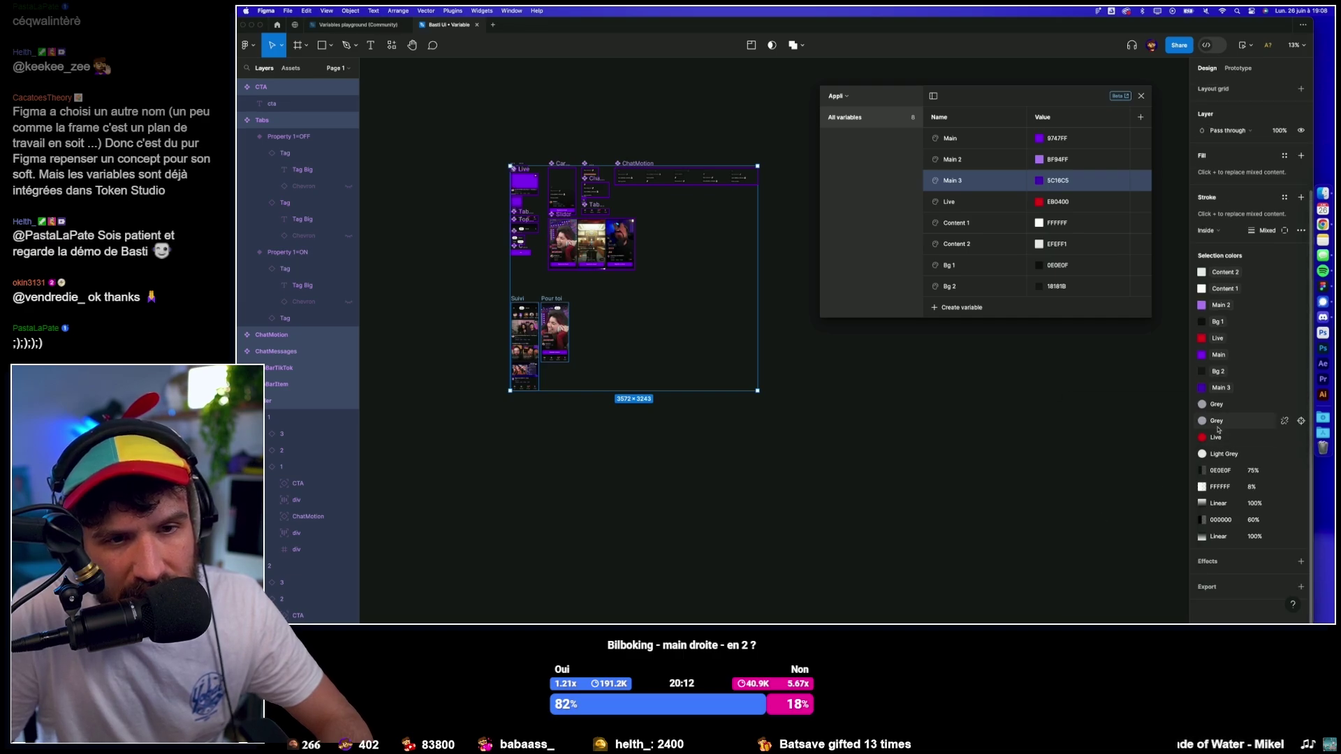
left_click(1285, 438)
left_click(1092, 539)
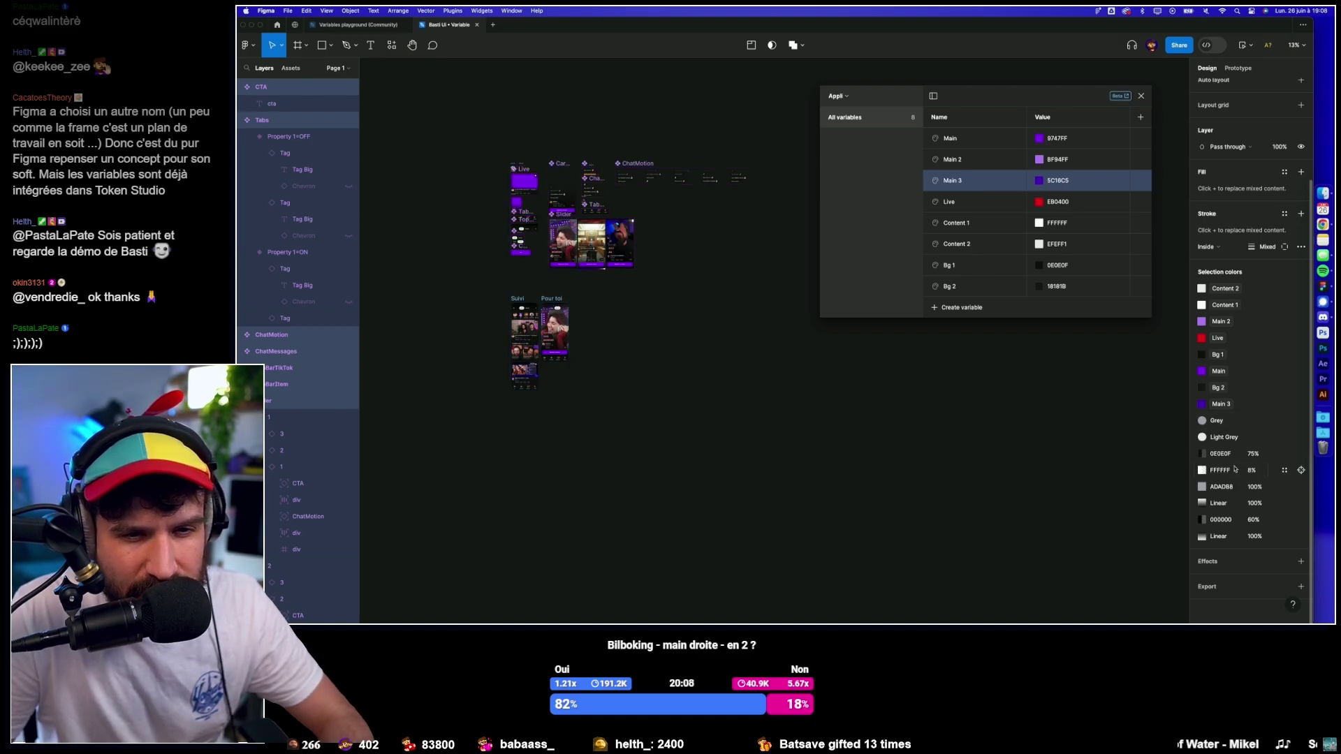
Select every ADADB8-coloured layer, zoom around the Slider cards to inspect them, and add a colour variable.
left_click(1301, 487)
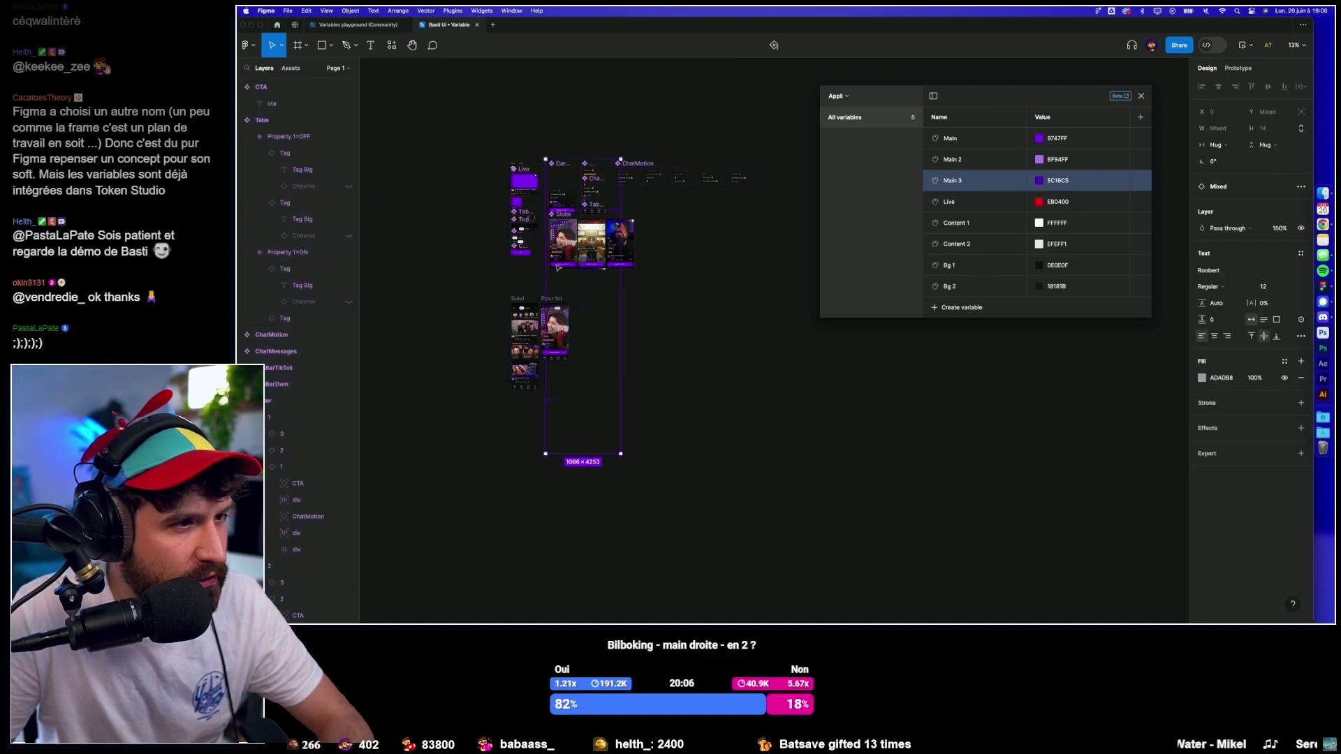
key("shift+2")
scroll(577, 265, "up", 5)
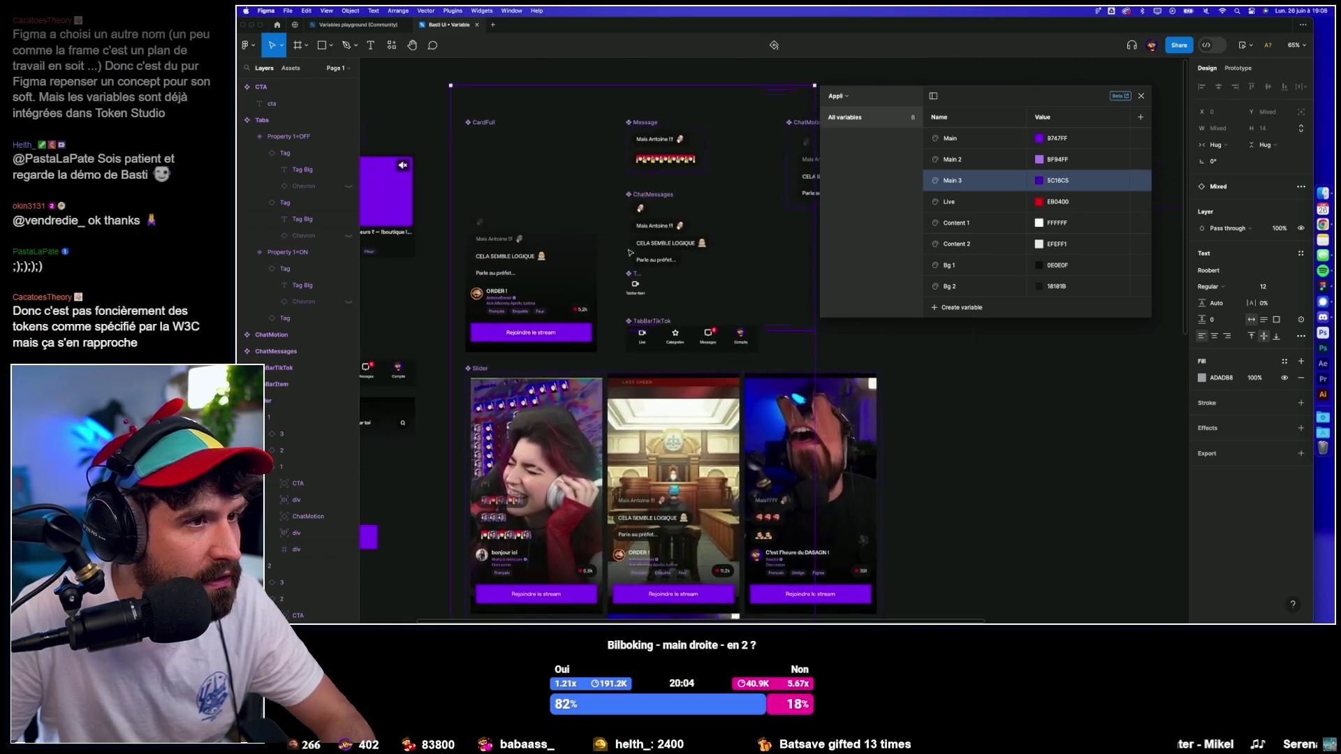
scroll(533, 345, "down", 3)
scroll(559, 344, "down", 3)
scroll(594, 342, "down", 2)
scroll(603, 344, "down", 1)
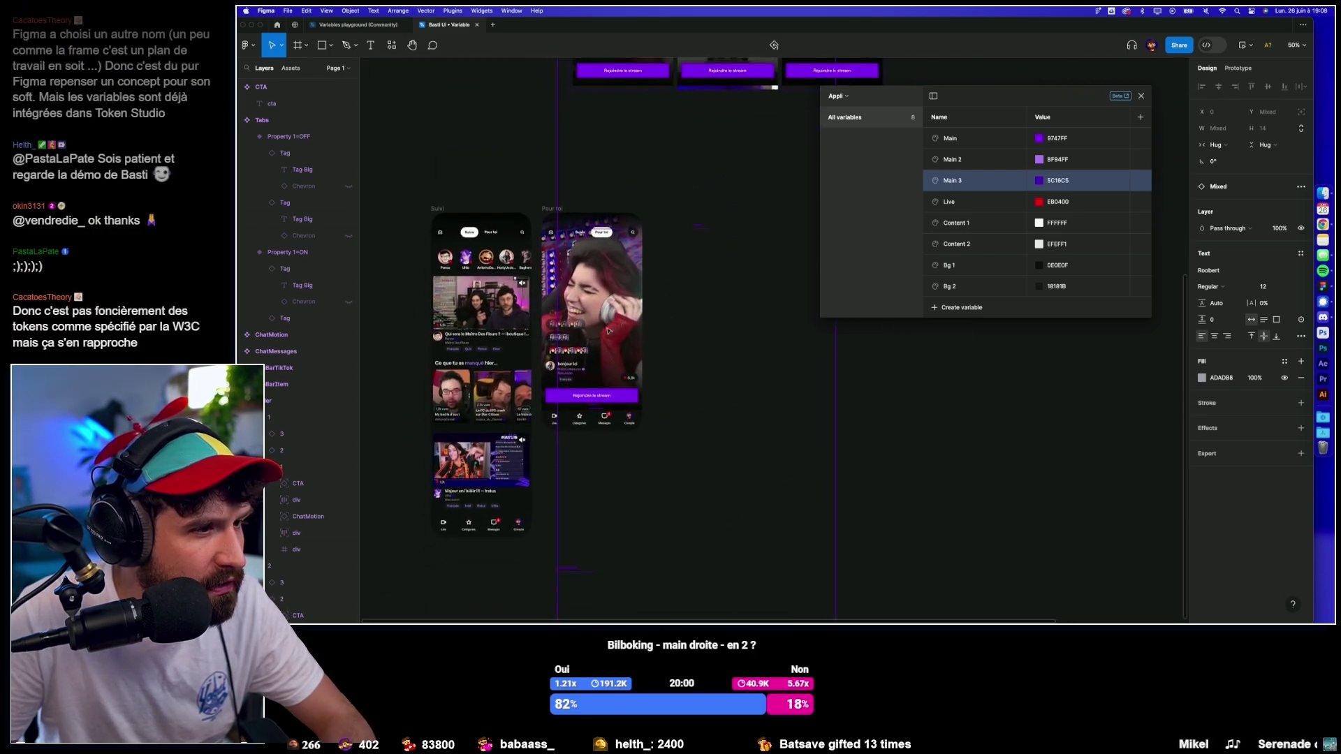
scroll(489, 356, "down", 5)
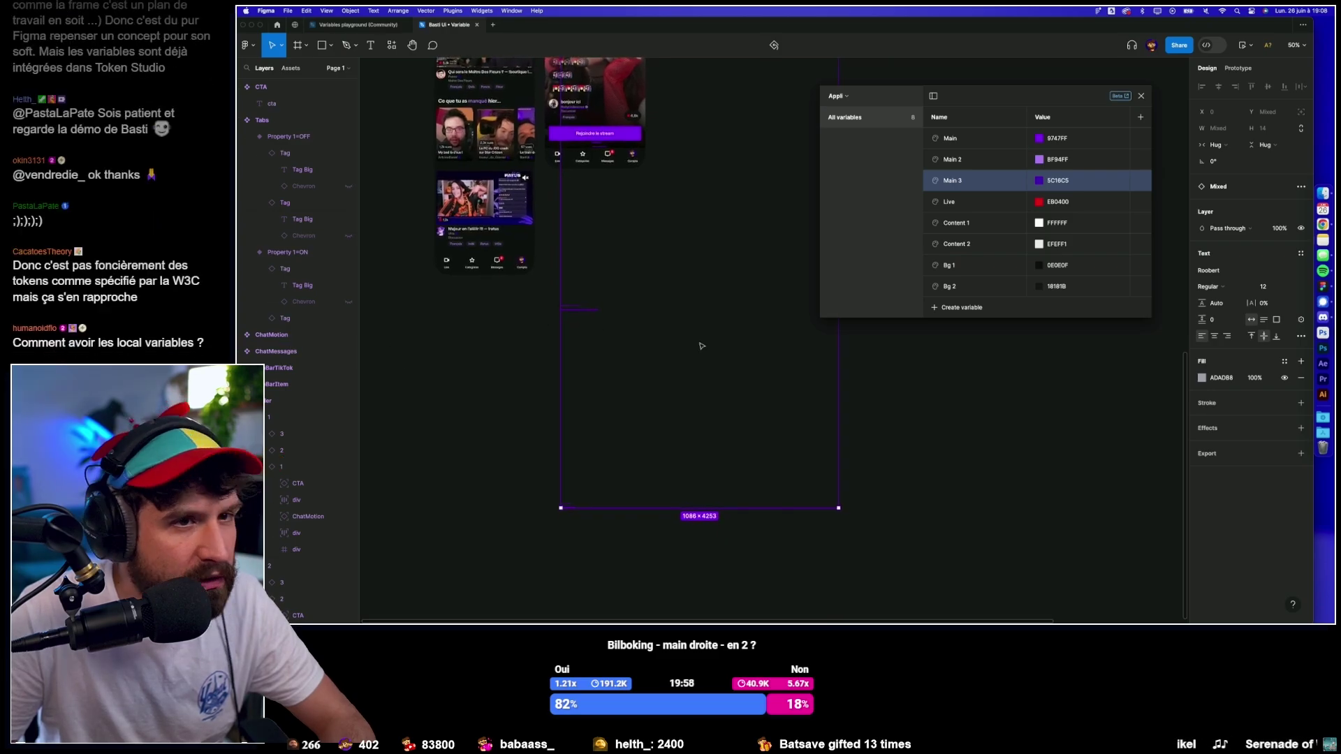
scroll(698, 342, "up", 4)
scroll(705, 343, "up", 3)
scroll(711, 346, "down", 2)
scroll(711, 345, "down", 2)
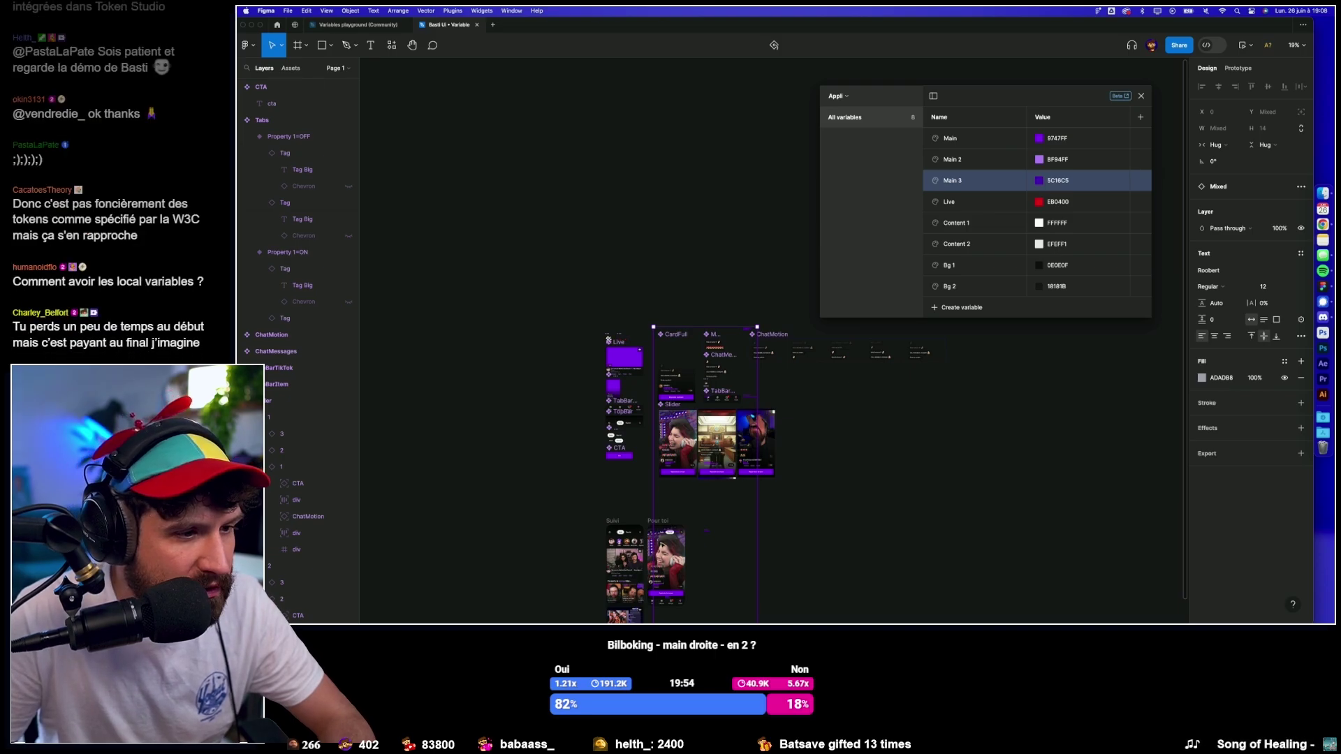
scroll(662, 489, "up", 7)
scroll(663, 517, "down", 3)
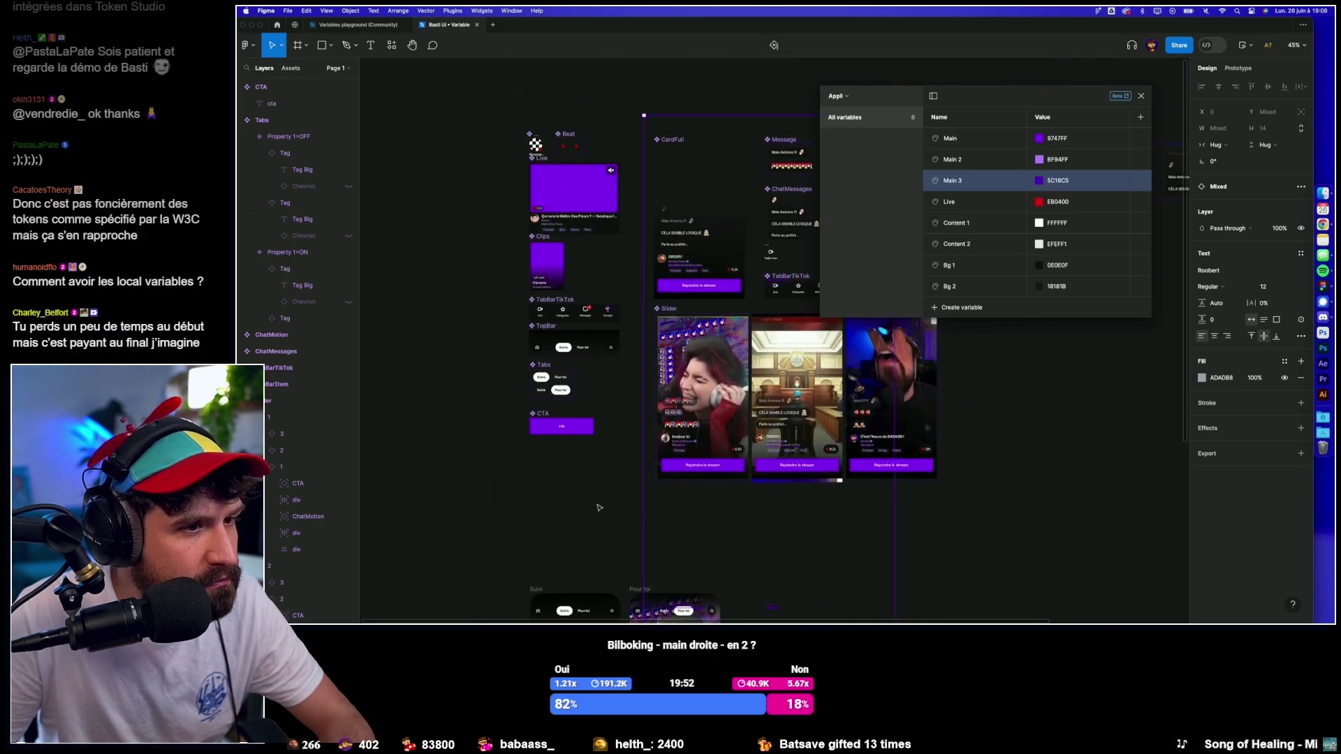
scroll(683, 473, "up", 5)
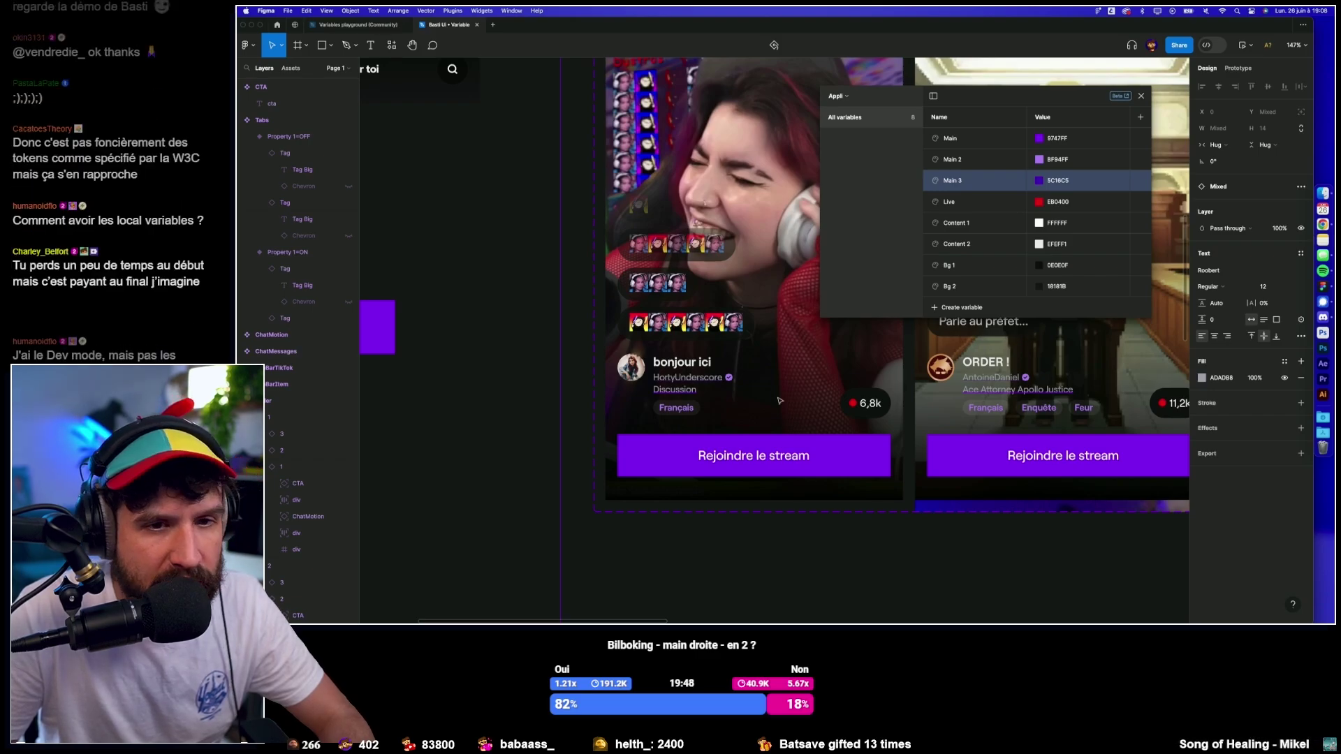
left_click(962, 312)
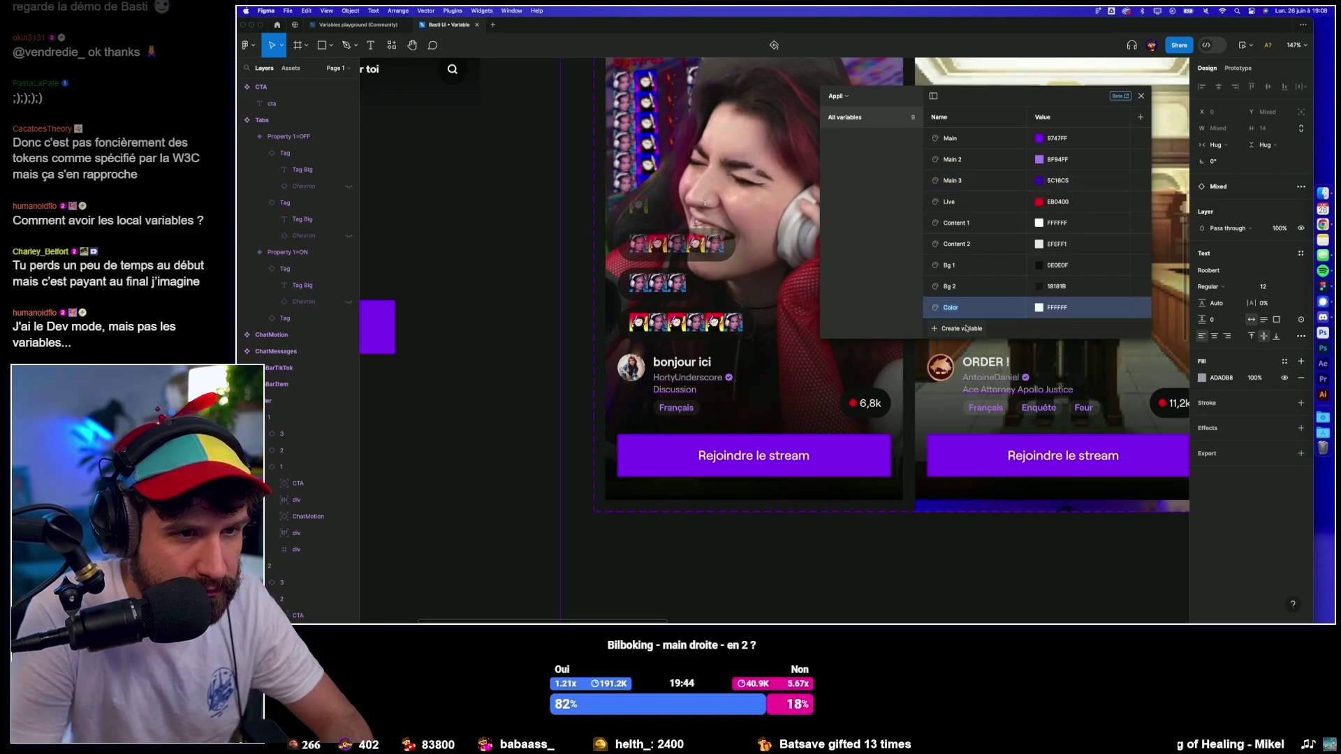
Name the new colour variable Content 3 and move it after Content 2.
type("Content 3")
key("Return")
key("Return")
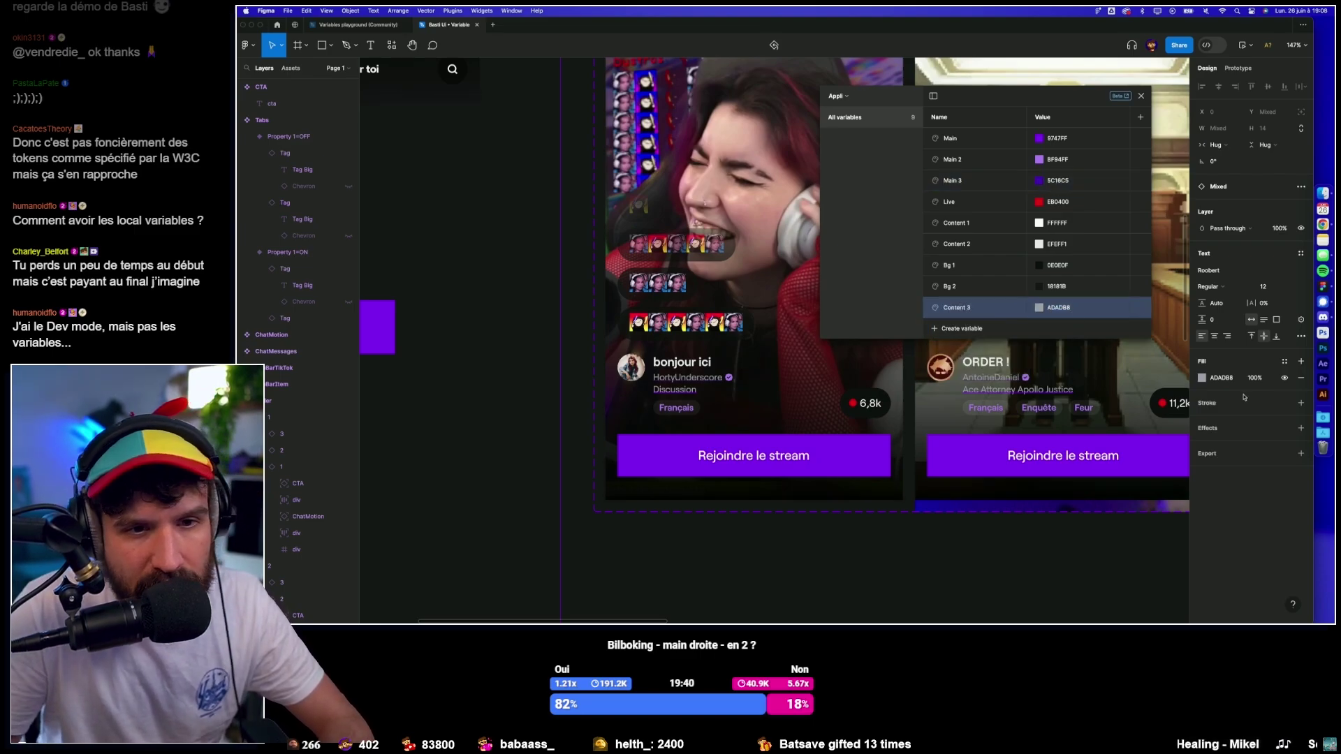
left_click(1059, 535)
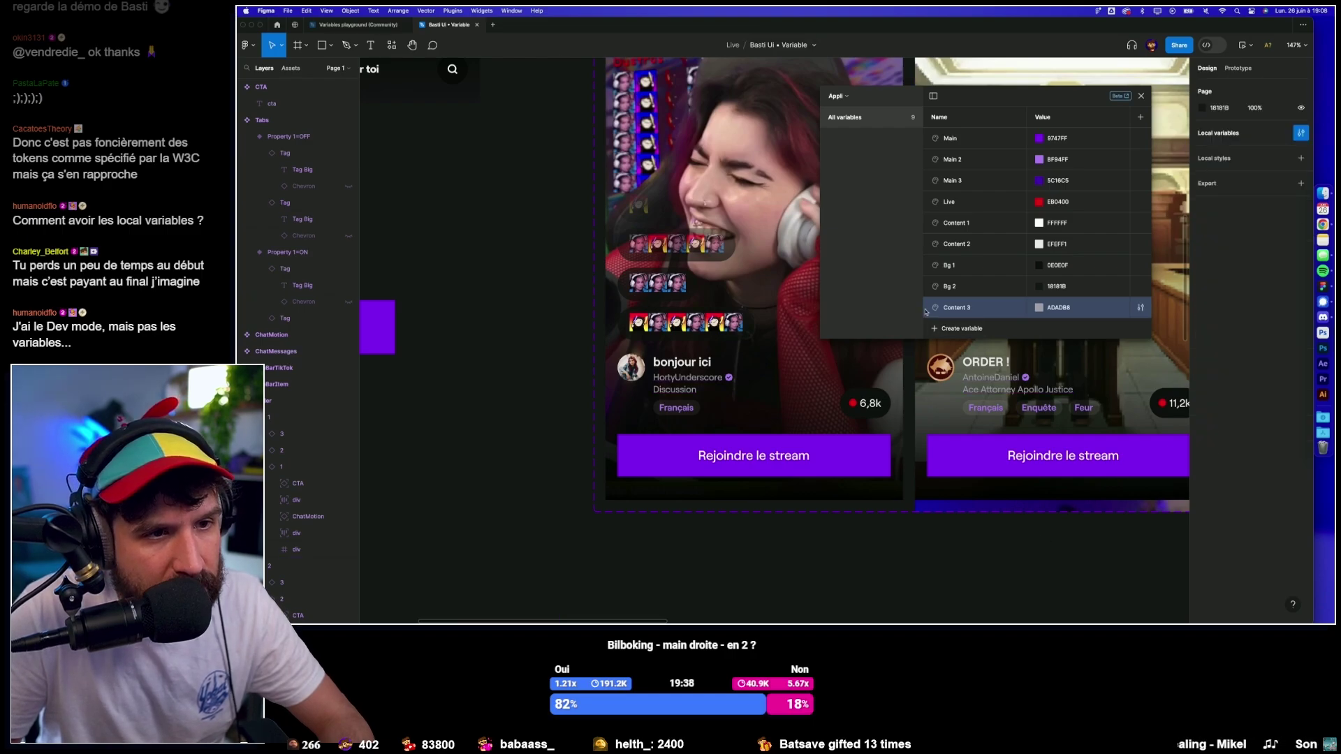
left_click_drag(927, 311, 929, 264)
scroll(839, 314, "down", 10)
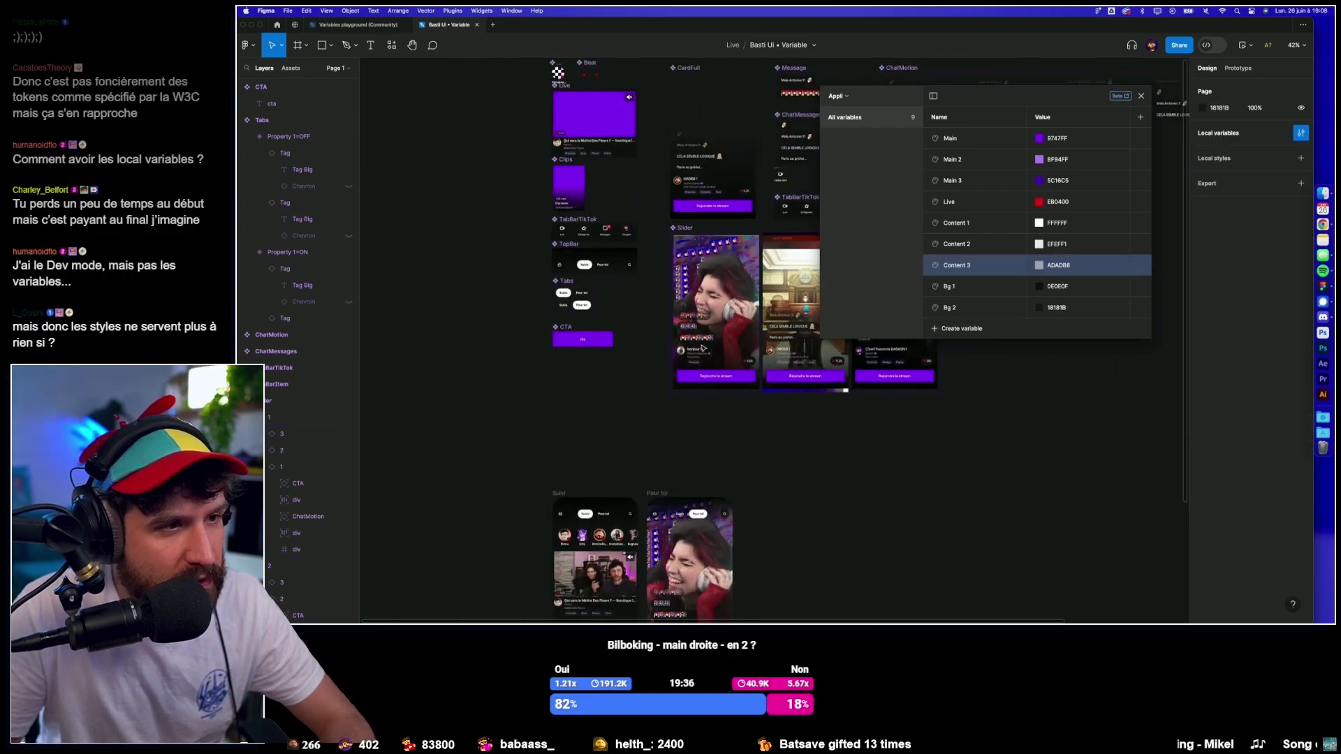
scroll(562, 209, "right", 3)
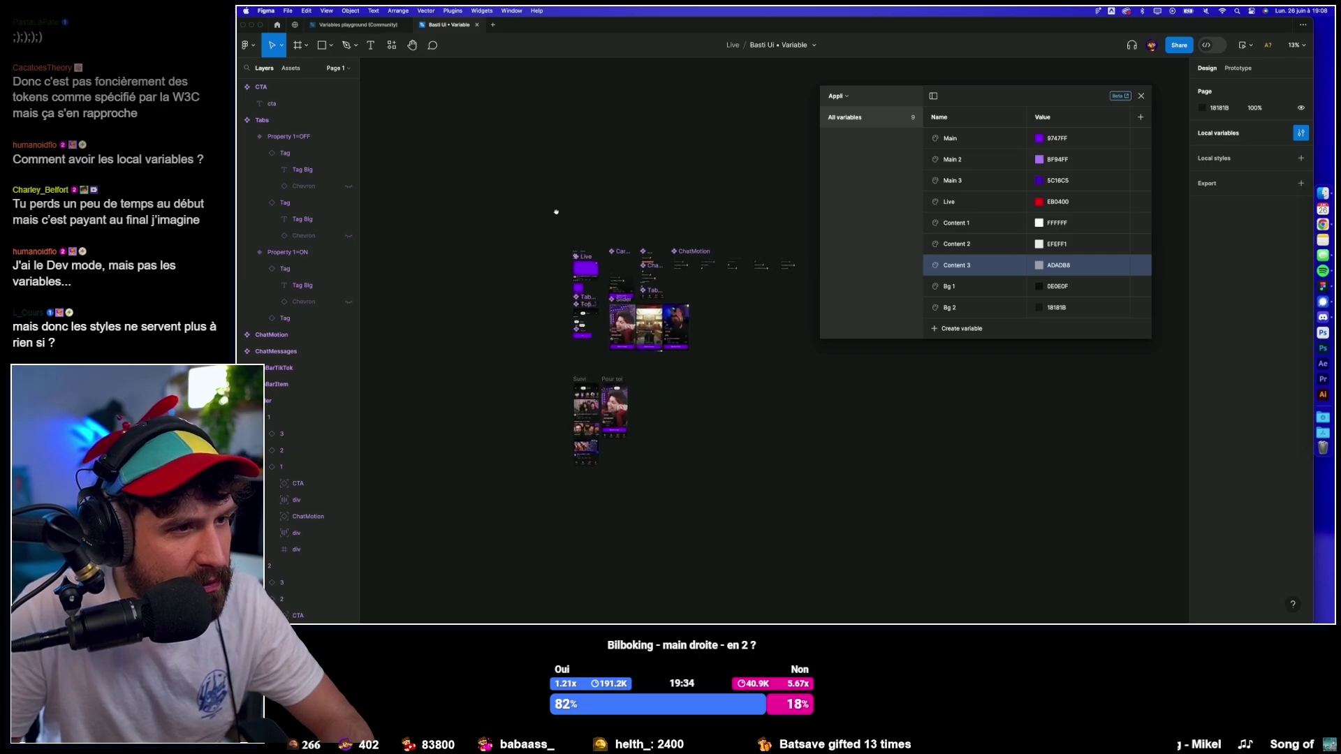
Across all frames, replace the loose Grey and Light Grey with library colour variables.
left_click_drag(488, 190, 766, 481)
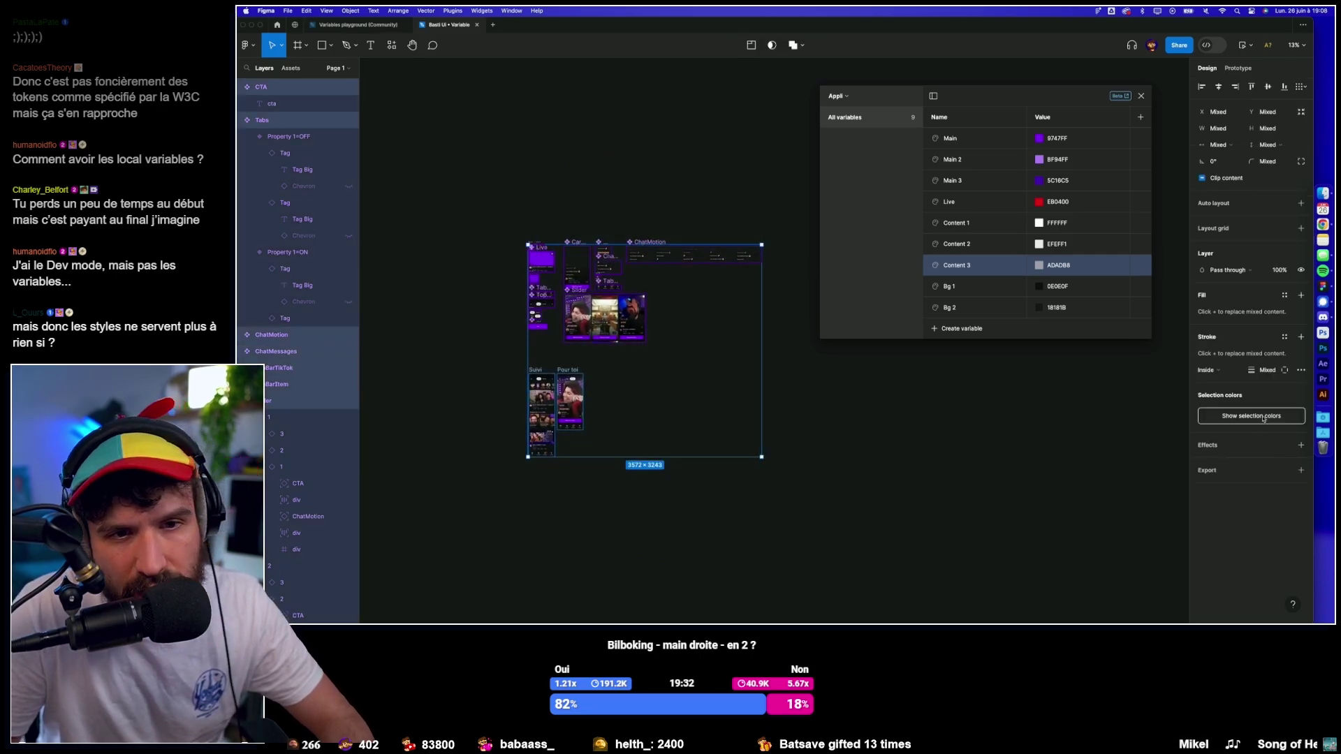
left_click(1233, 416)
left_click(1263, 512)
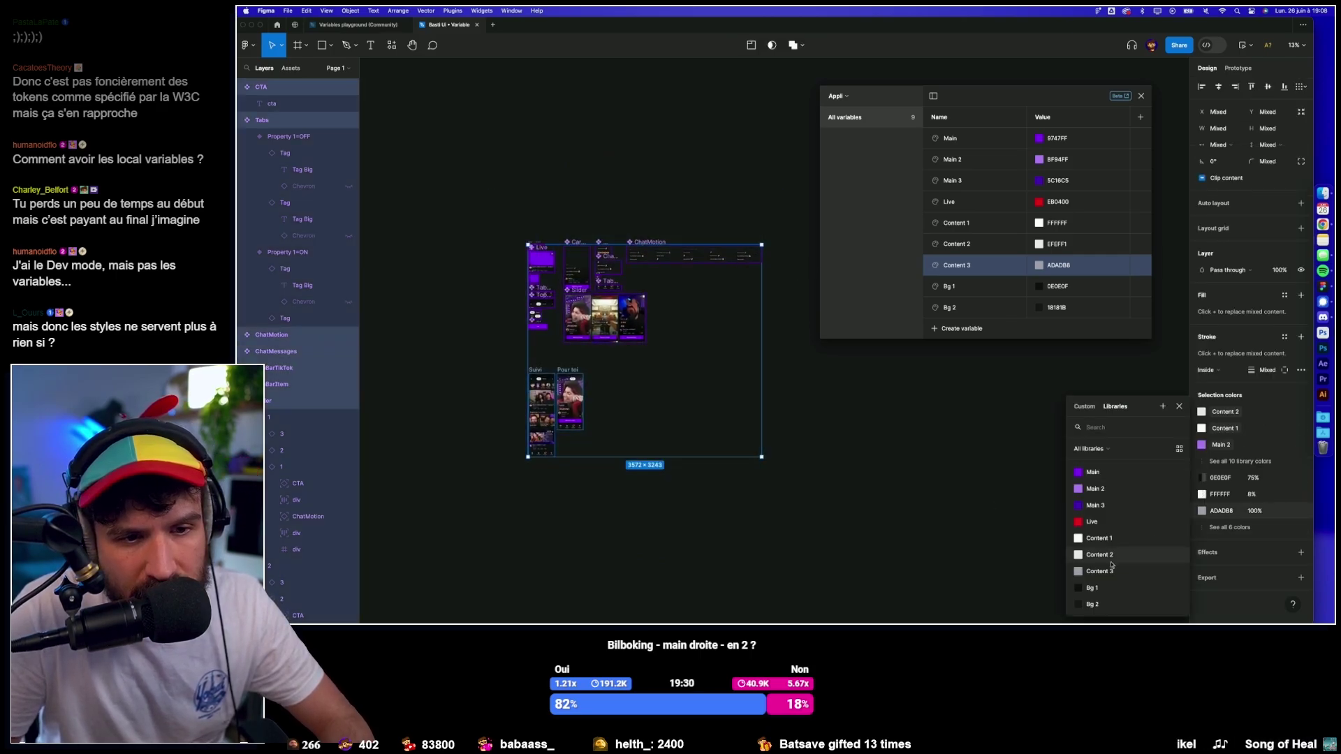
left_click(1257, 462)
left_click(1247, 560)
left_click(1100, 555)
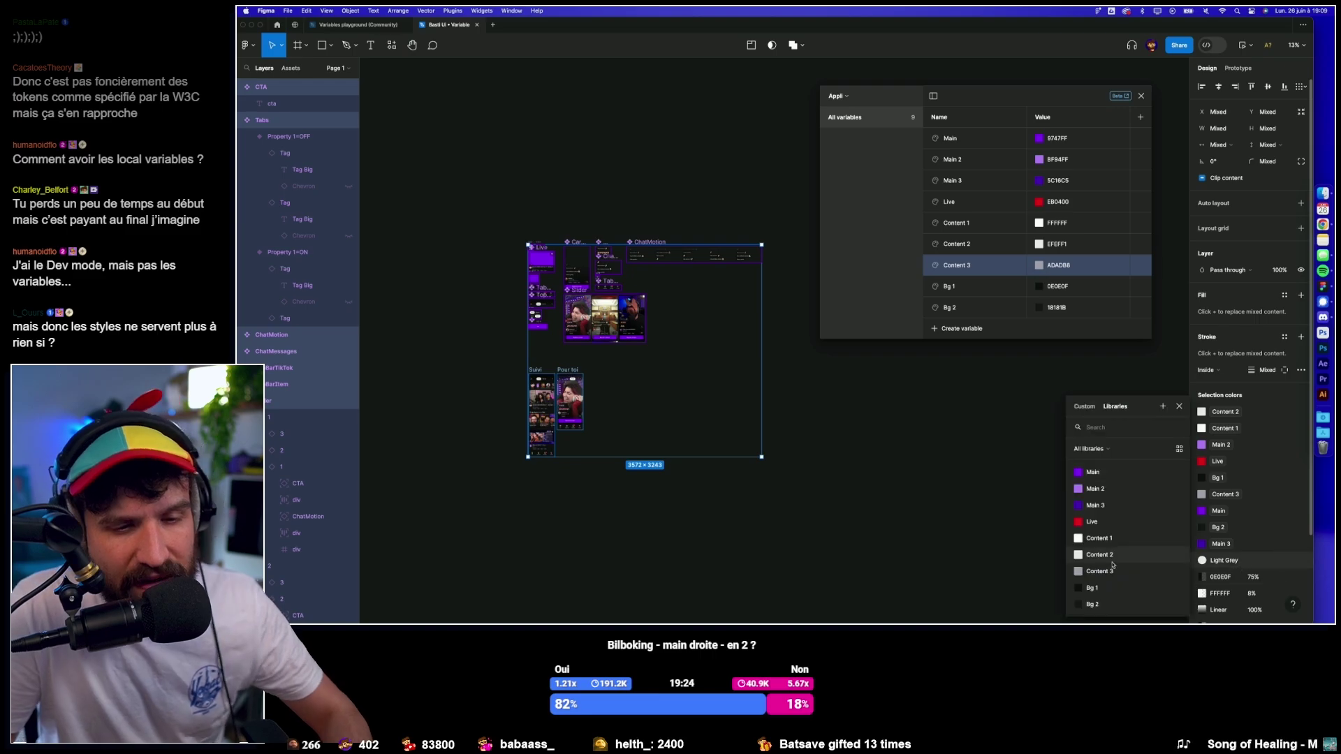
left_click(1111, 571)
scroll(1237, 443, "down", 2)
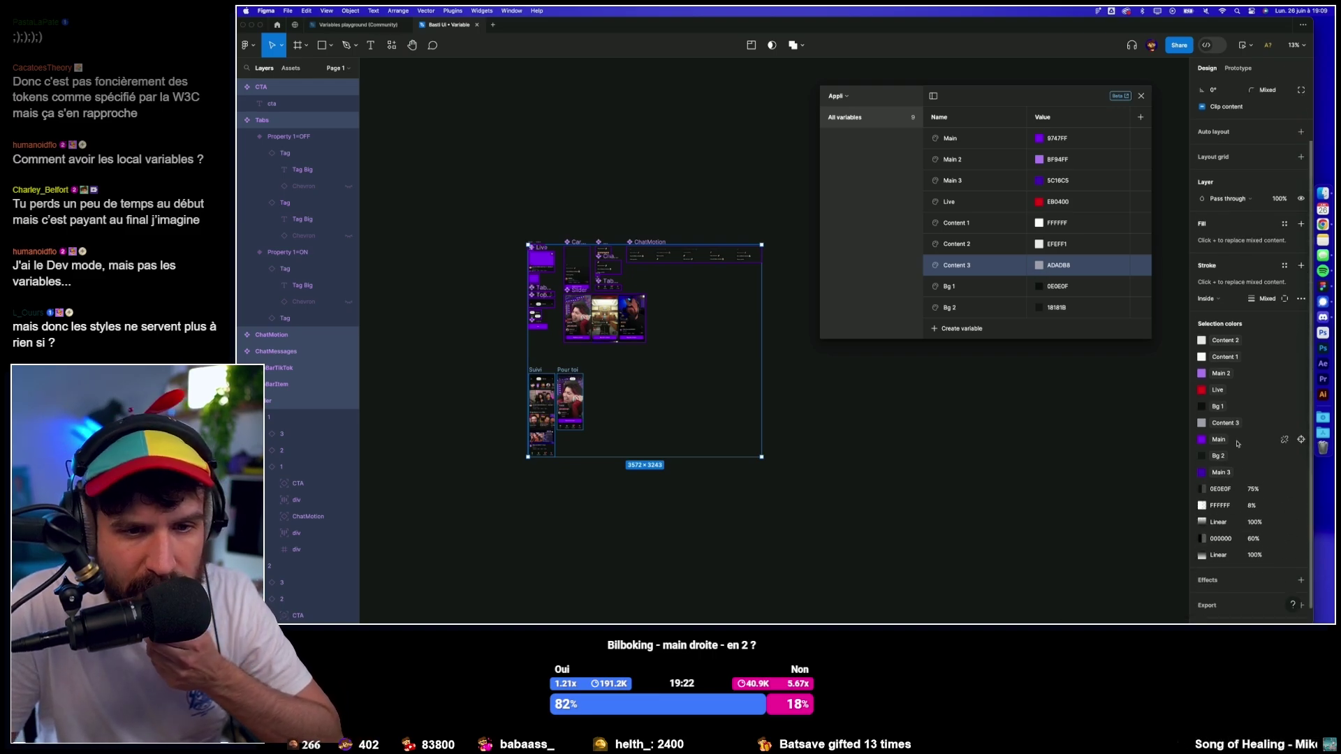
left_click(553, 396)
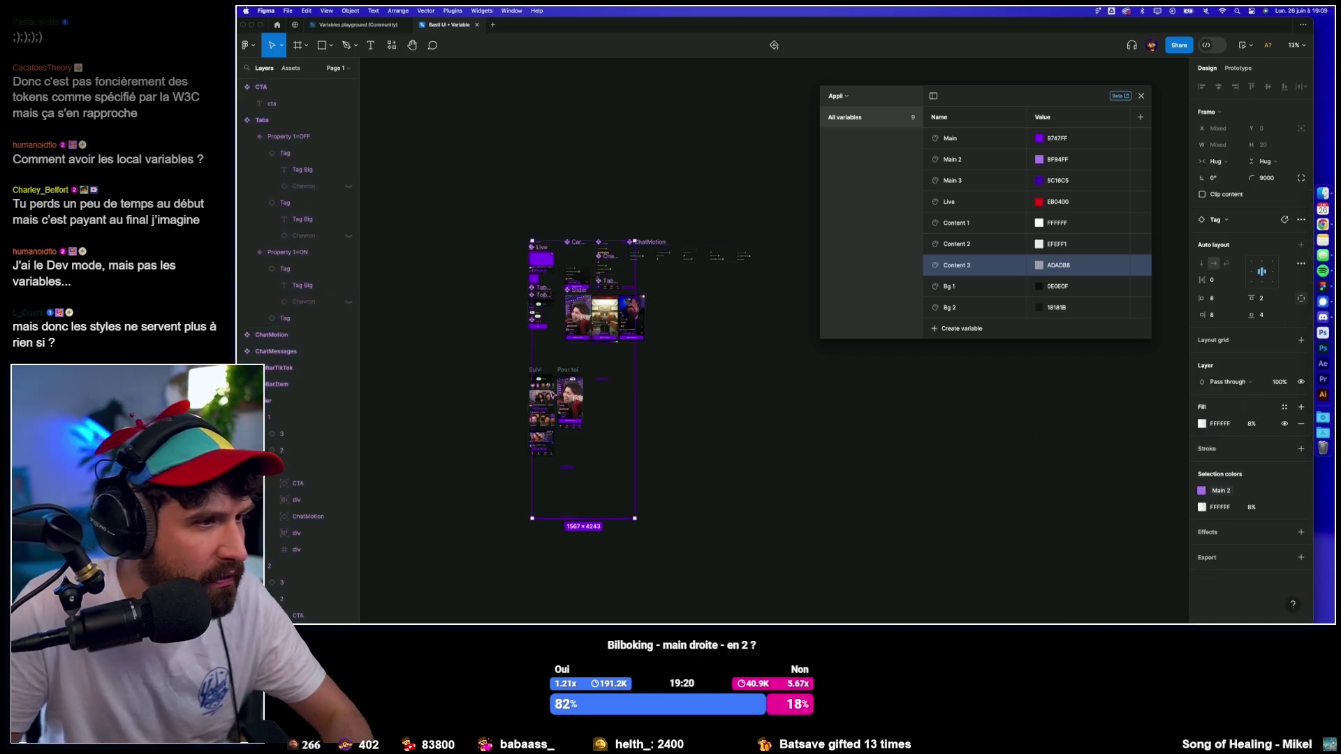
Close the local variables table and review the Pour toi frame's library colours.
scroll(553, 395, "up", 5)
scroll(536, 437, "down", 2)
scroll(541, 430, "down", 2)
scroll(547, 424, "down", 2)
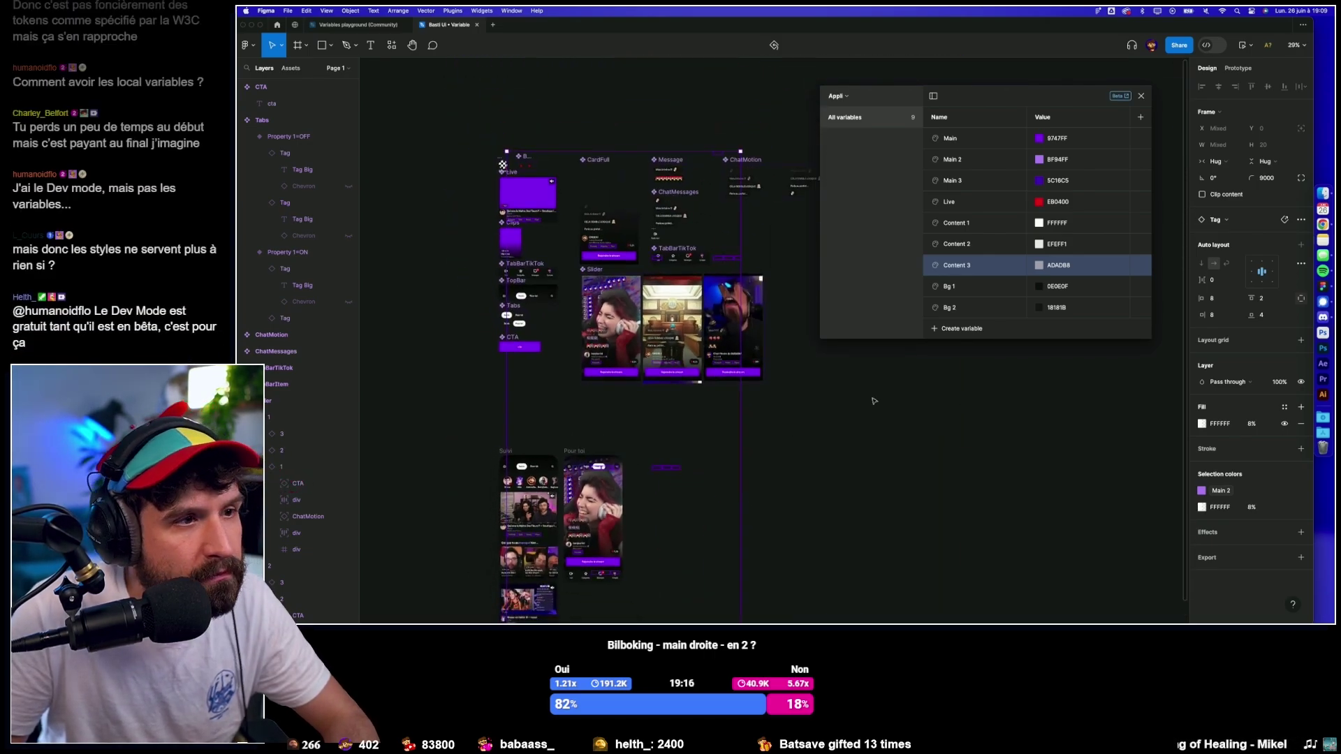
left_click(796, 417)
scroll(797, 417, "down", 5)
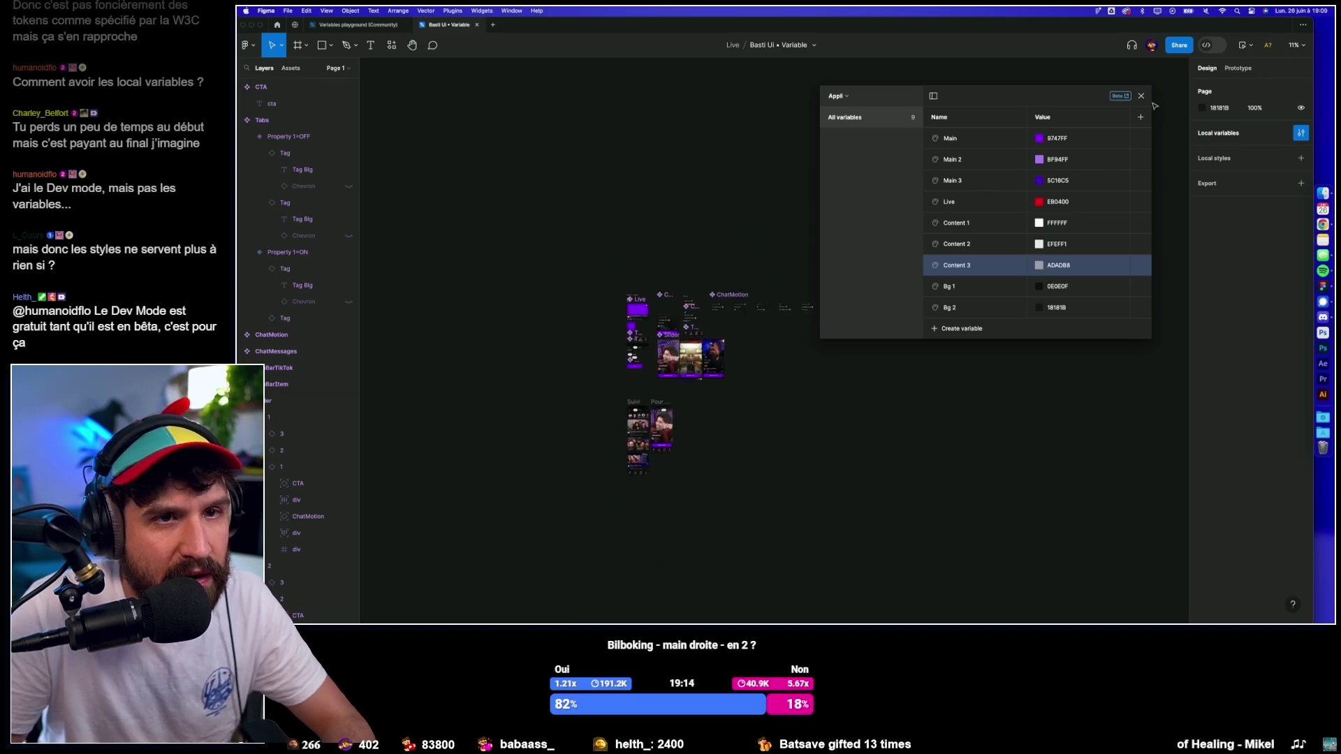
key("Escape")
scroll(629, 447, "up", 5)
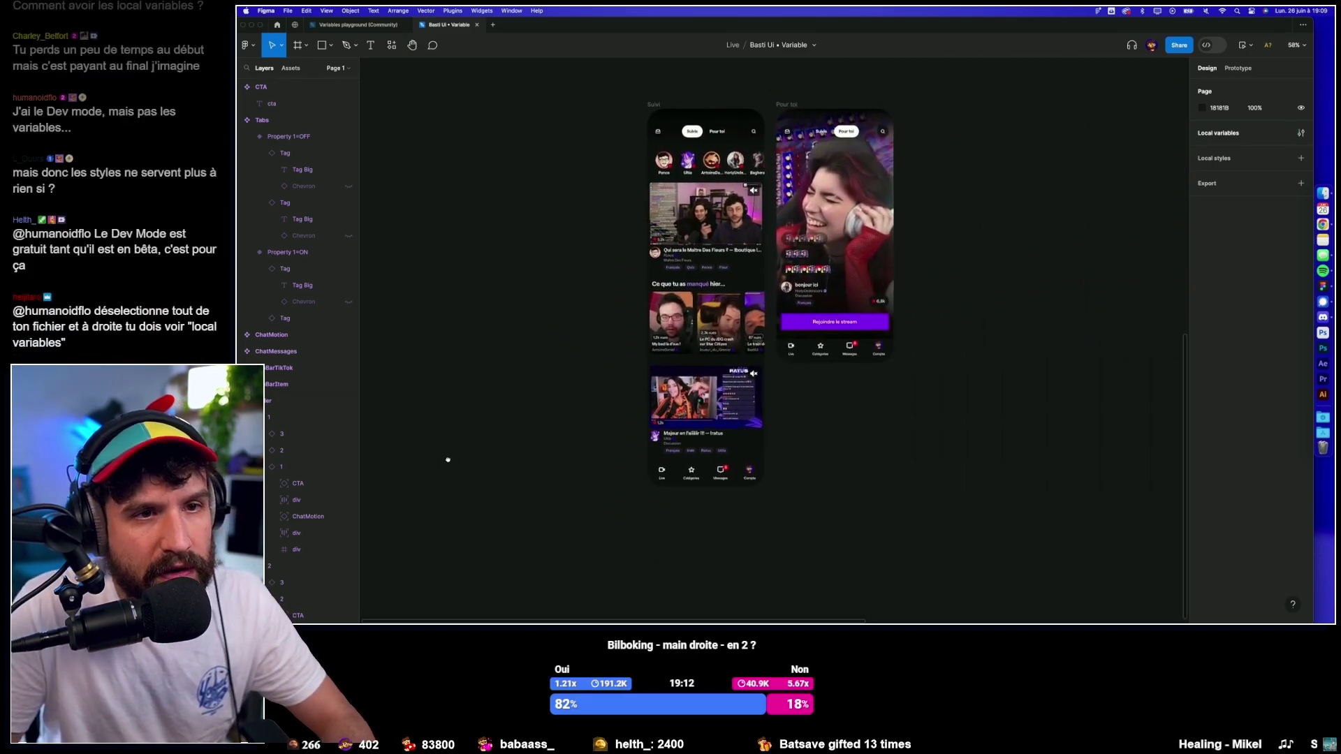
left_click(763, 107)
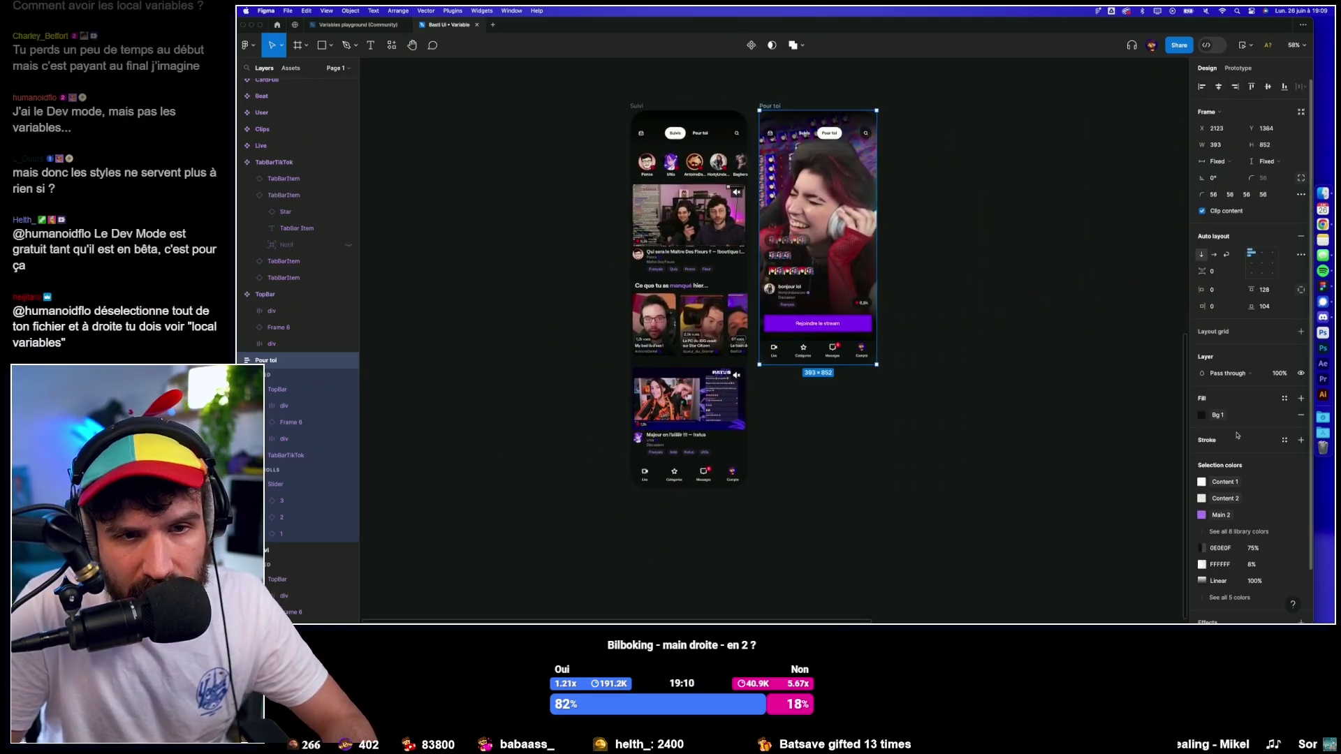
left_click(1228, 532)
left_click(1000, 494)
scroll(1000, 494, "right", 4)
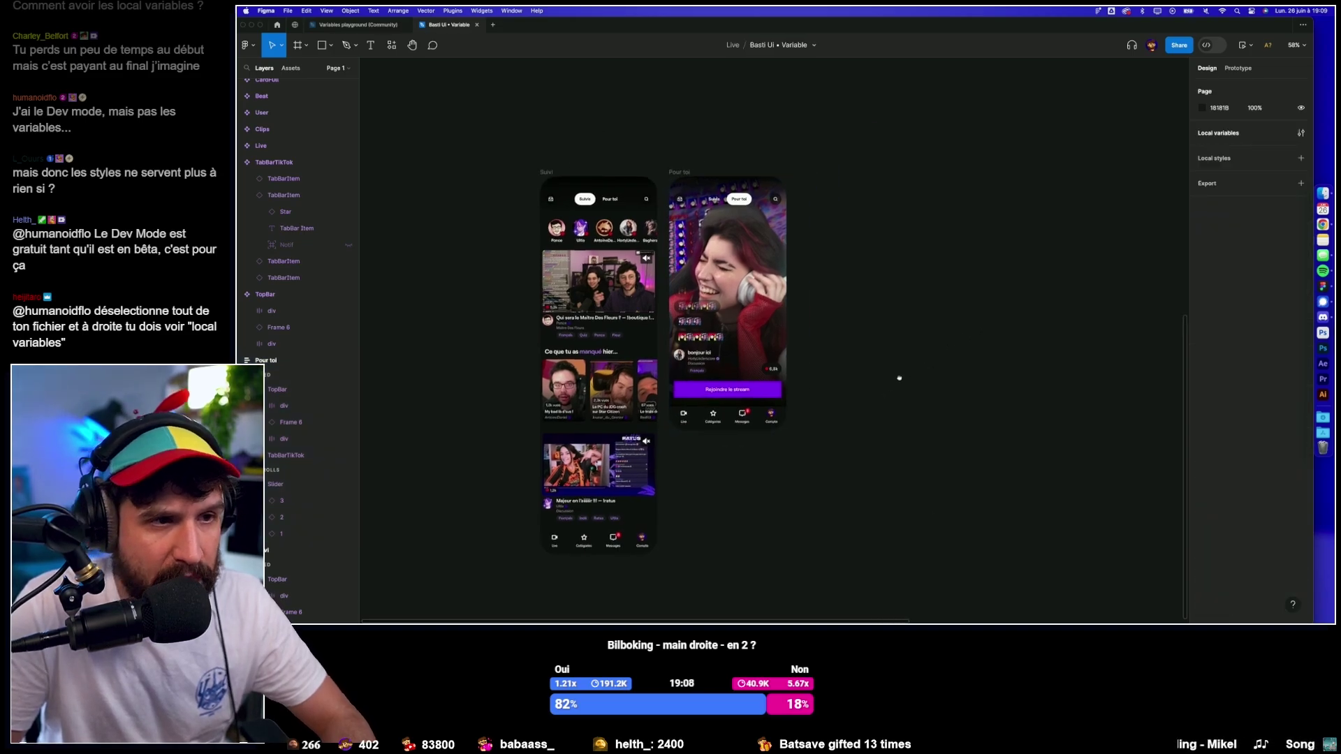
Draw a temporary test rectangle, fill it with the Live colour, then delete it.
key("r")
left_click_drag(972, 346, 848, 243)
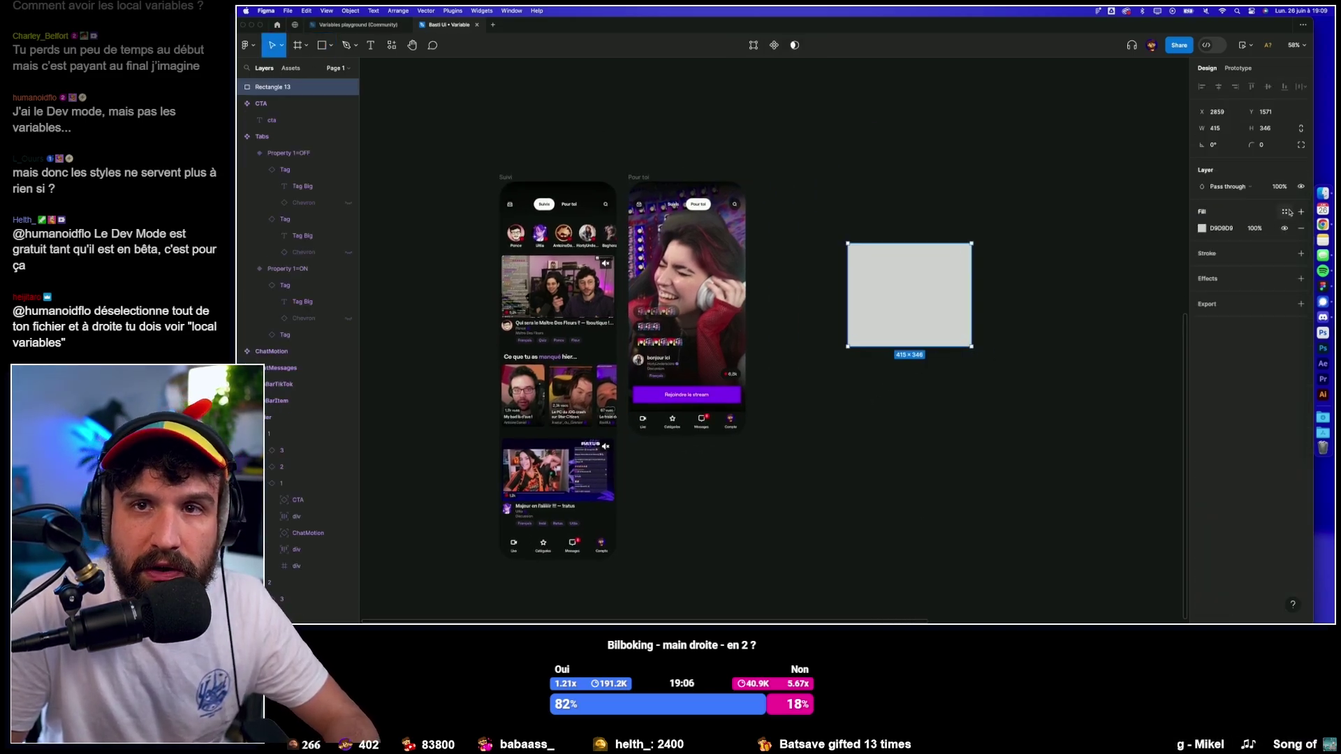
left_click(1285, 212)
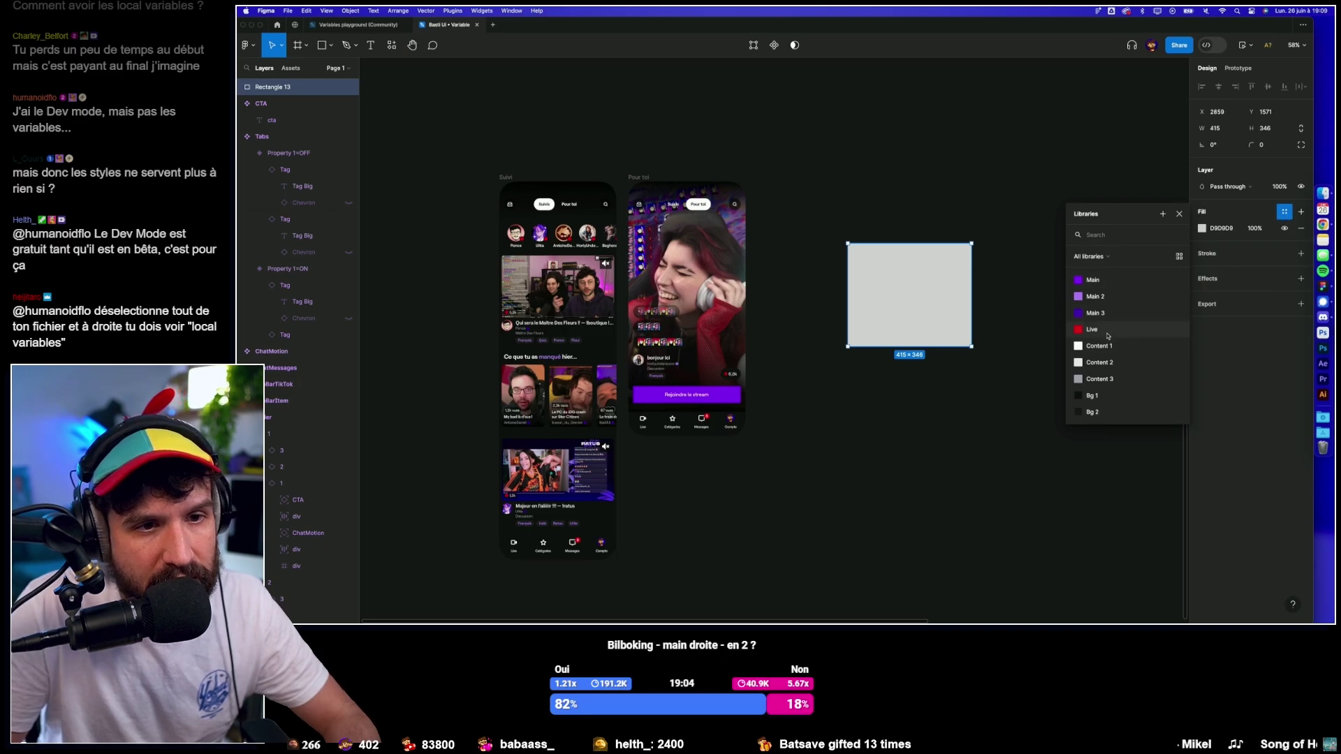
left_click(1132, 332)
key("Delete")
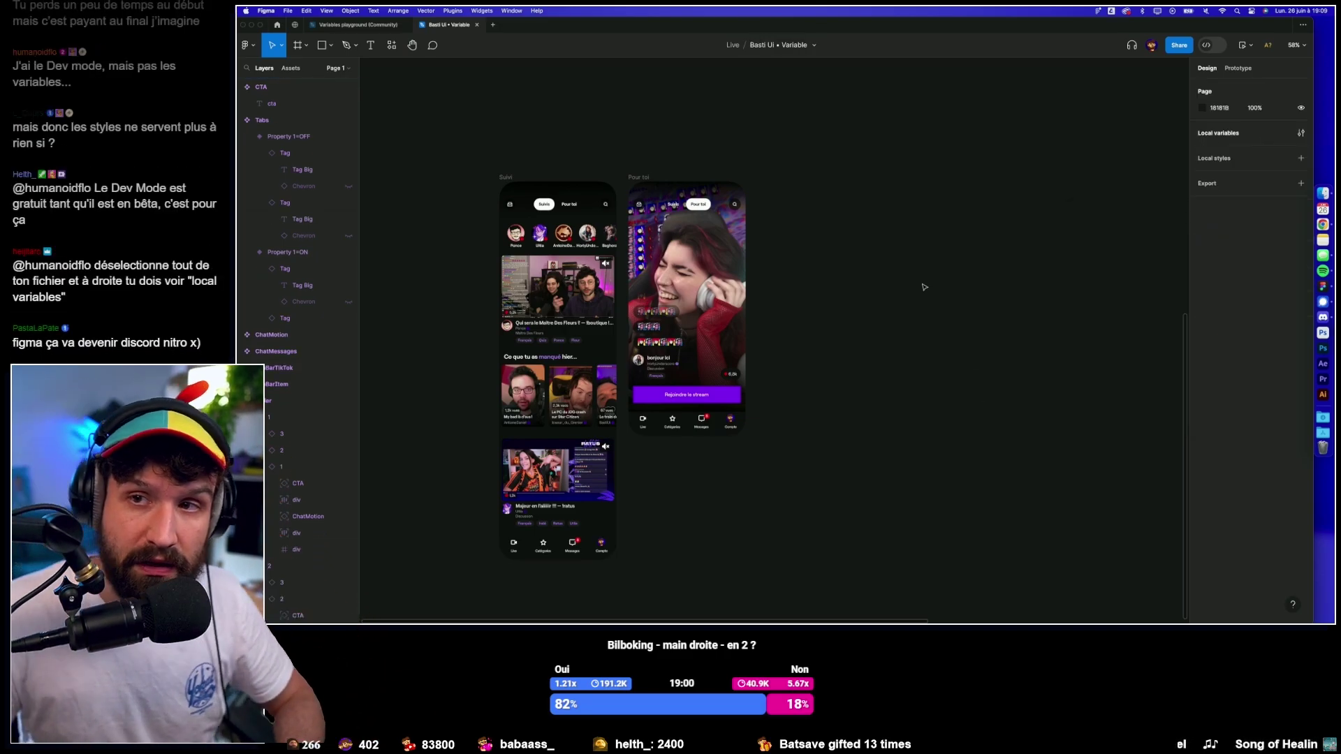
In Local variables, create a Number variable named Radius with value 8.
scroll(908, 300, "left", 2)
scroll(909, 300, "down", 1)
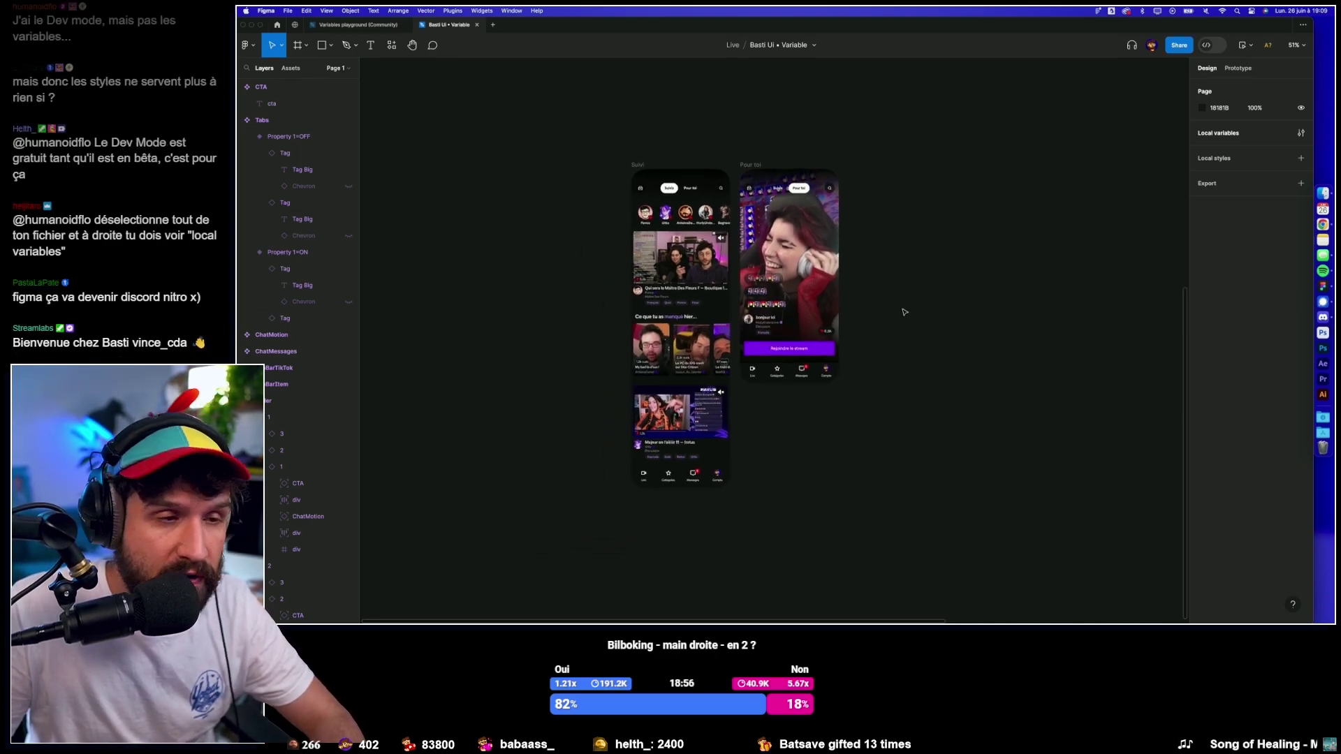
scroll(894, 336, "up", 2)
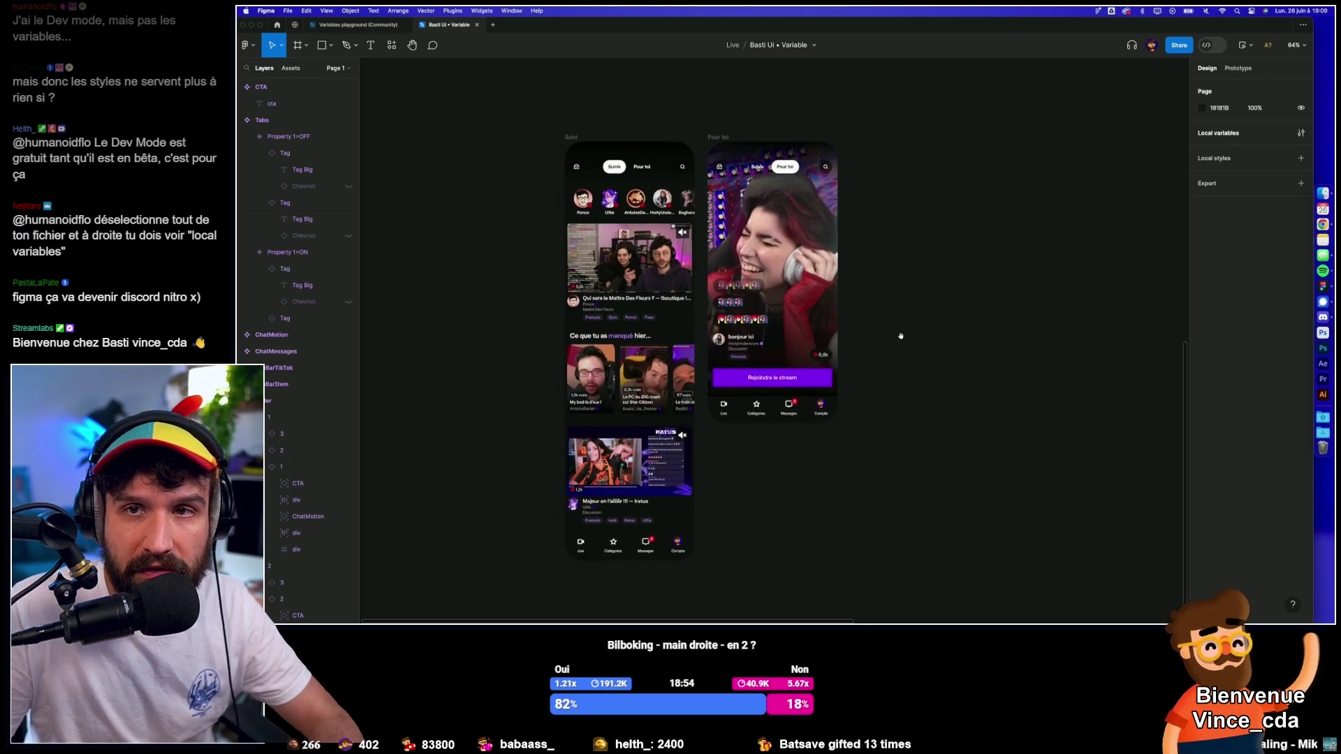
left_click_drag(887, 363, 903, 340)
scroll(904, 340, "down", 3)
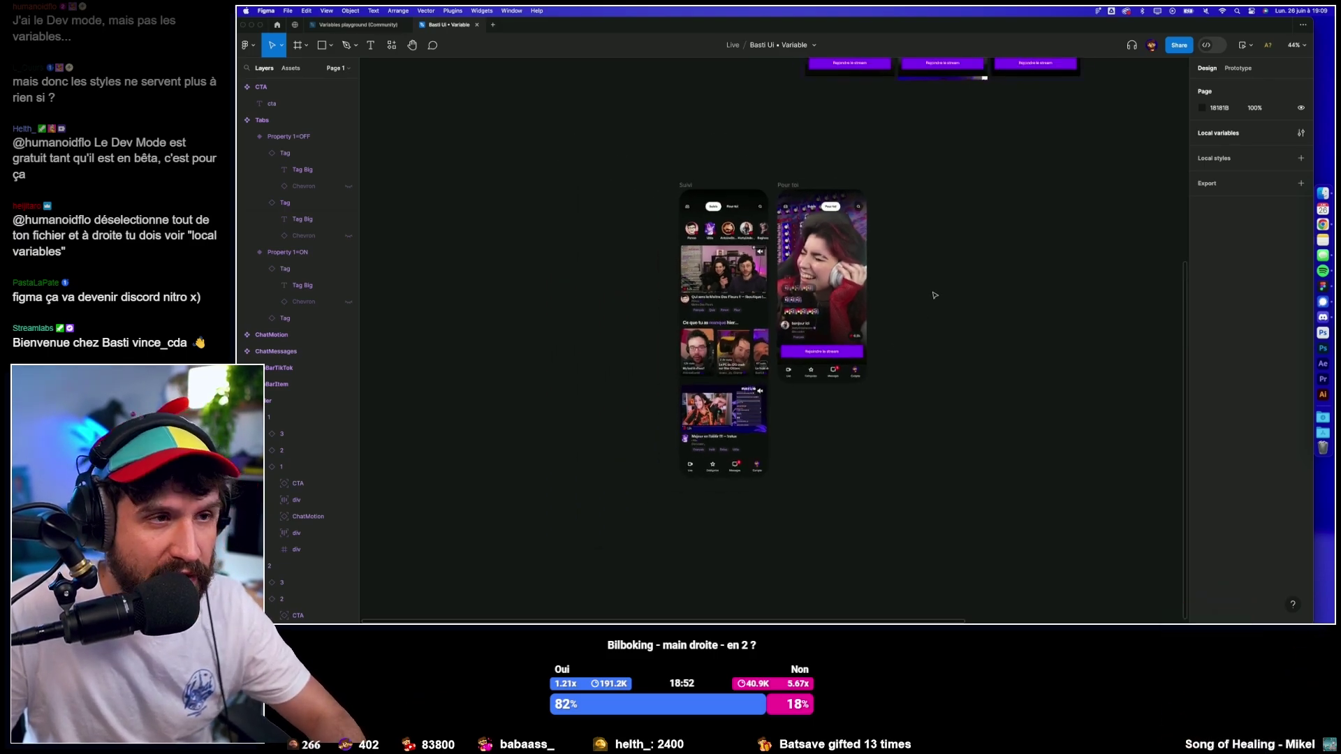
scroll(934, 290, "up", 4)
scroll(713, 335, "up", 5)
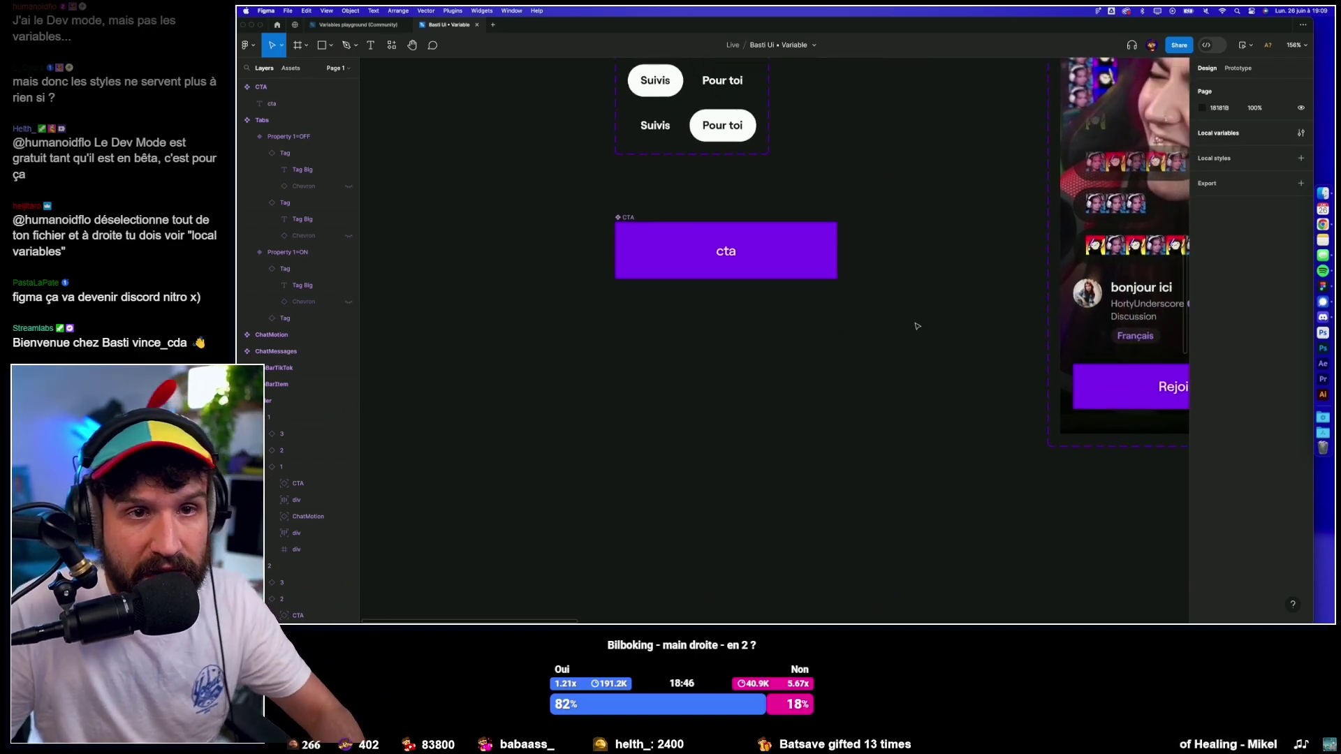
left_click(1300, 133)
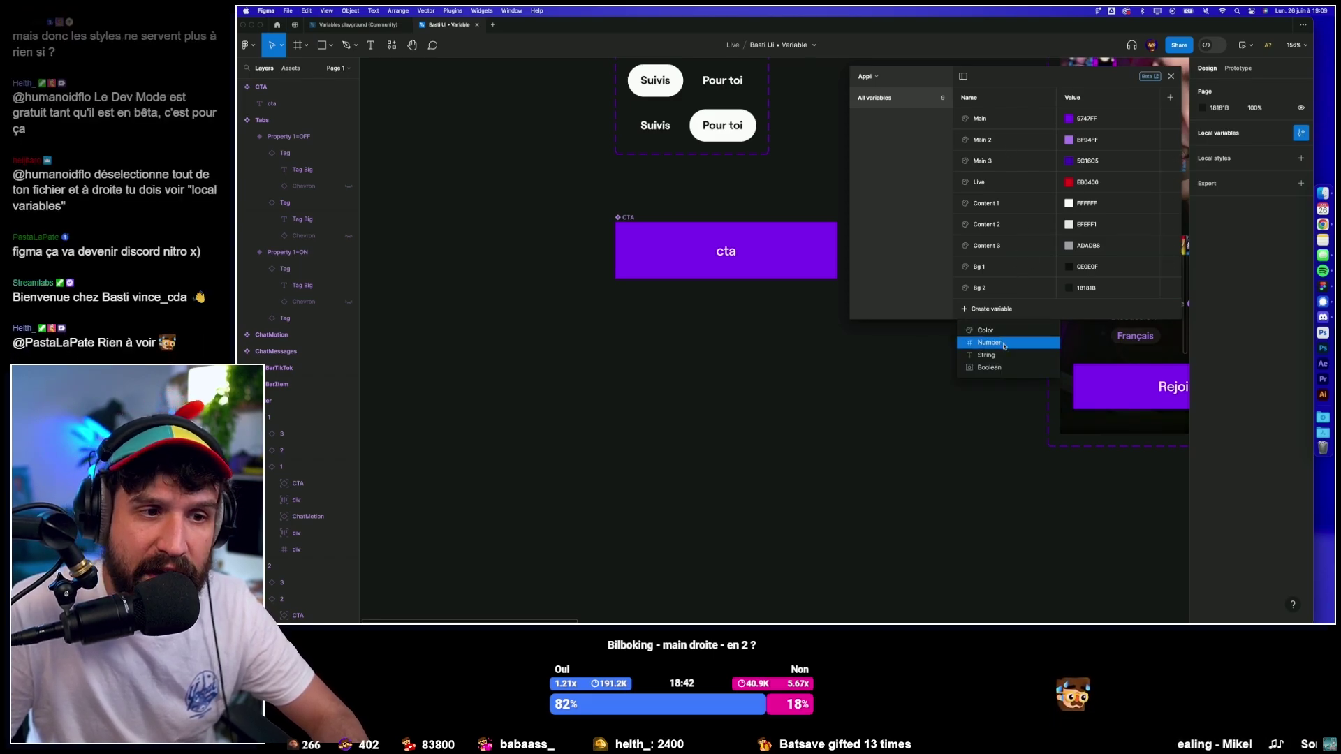
left_click(1000, 343)
type("Rad")
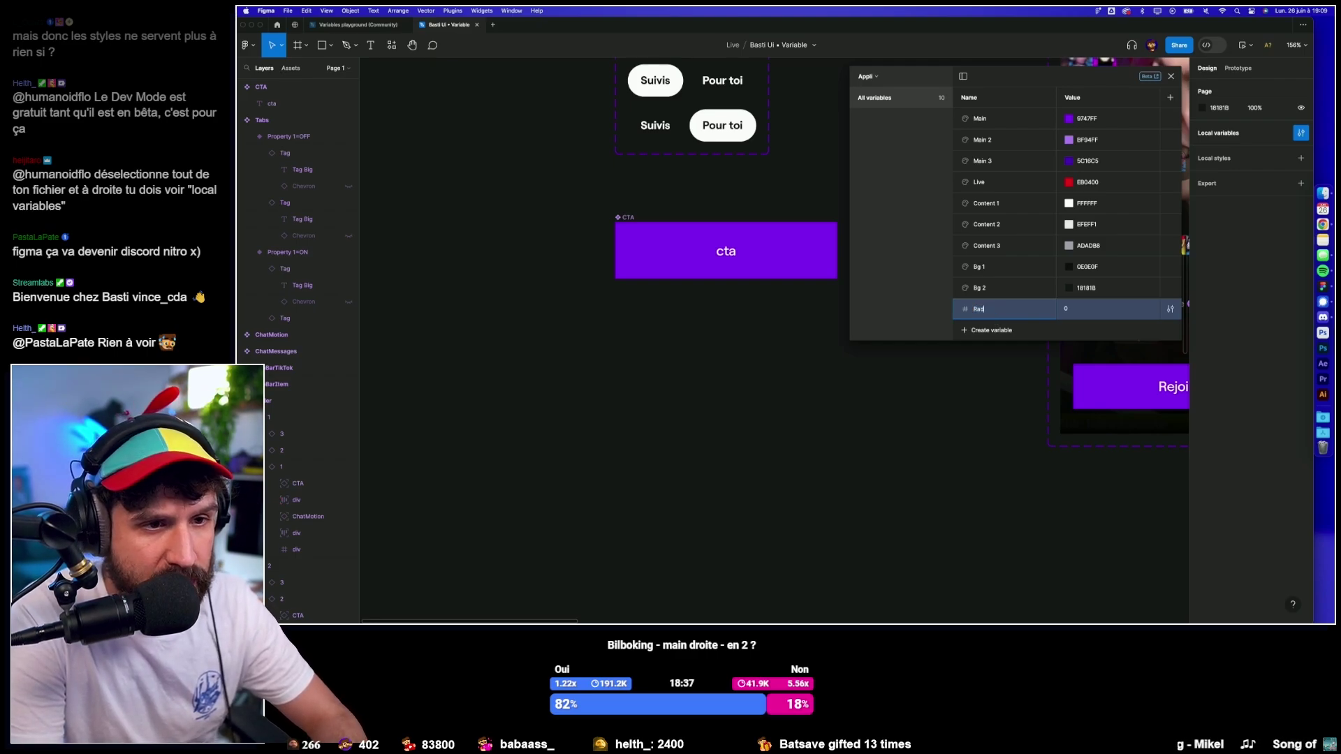
type("ius")
type("8")
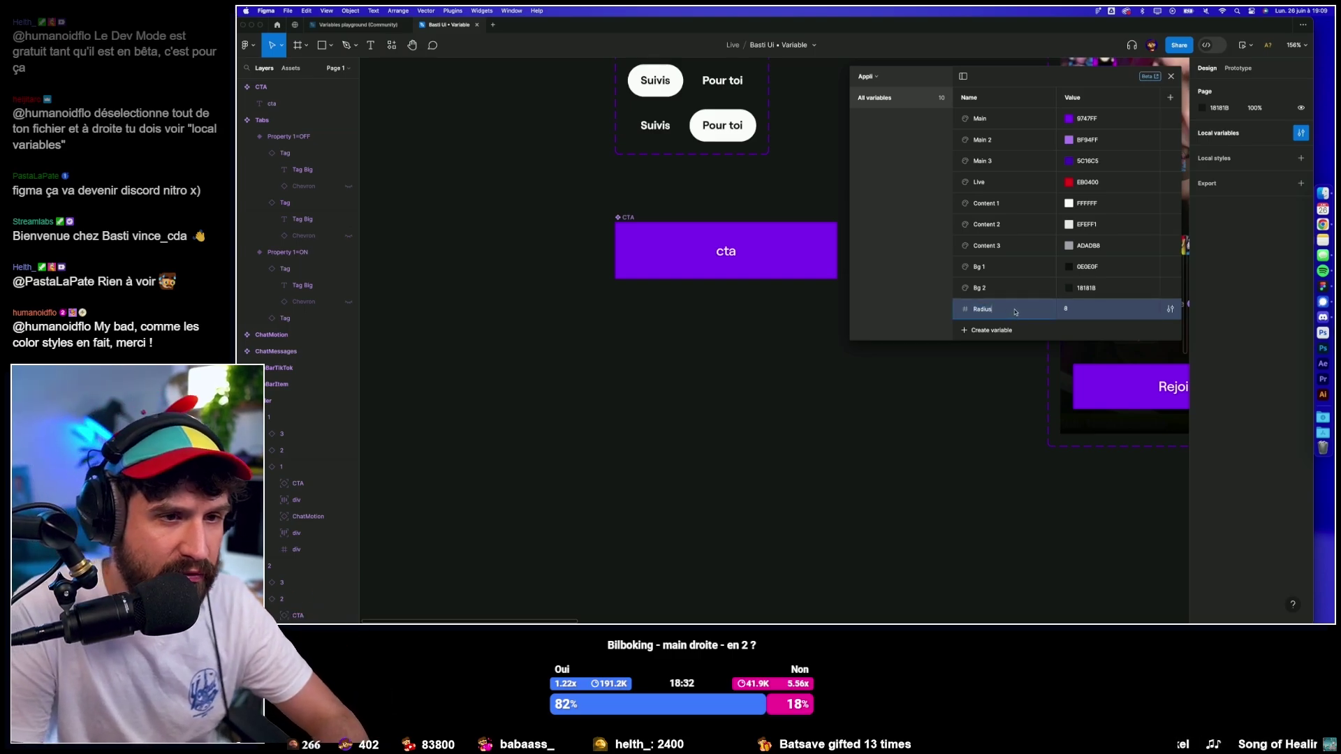
type("-b")
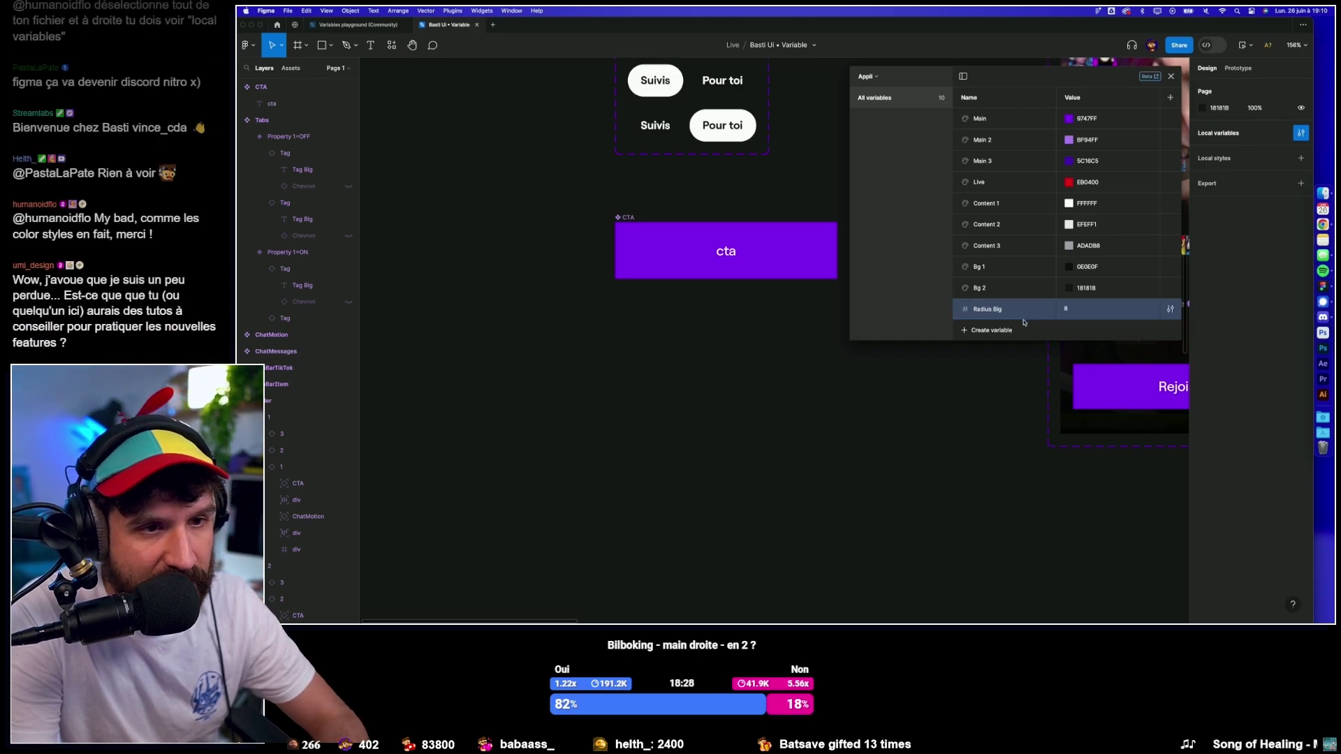
Delete the extra Number variable and rename the Radius variable.
left_click(997, 364)
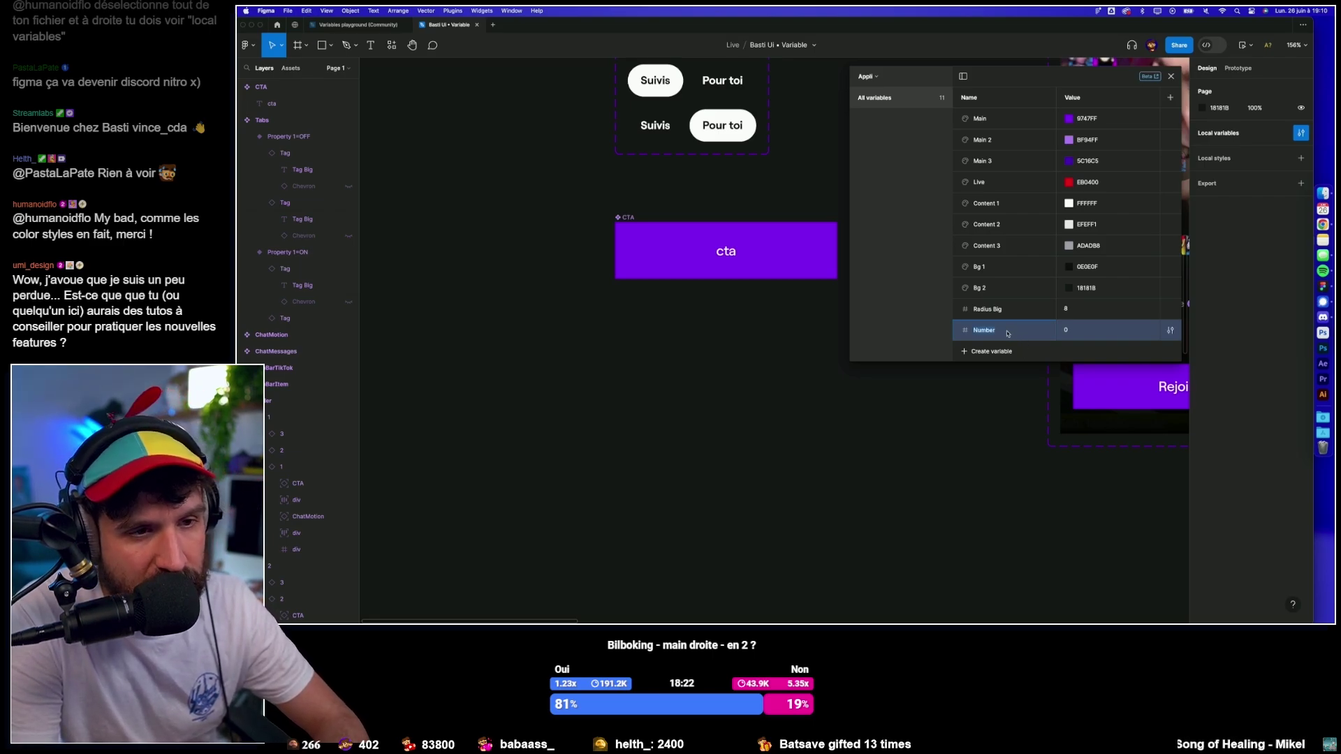
key("Delete")
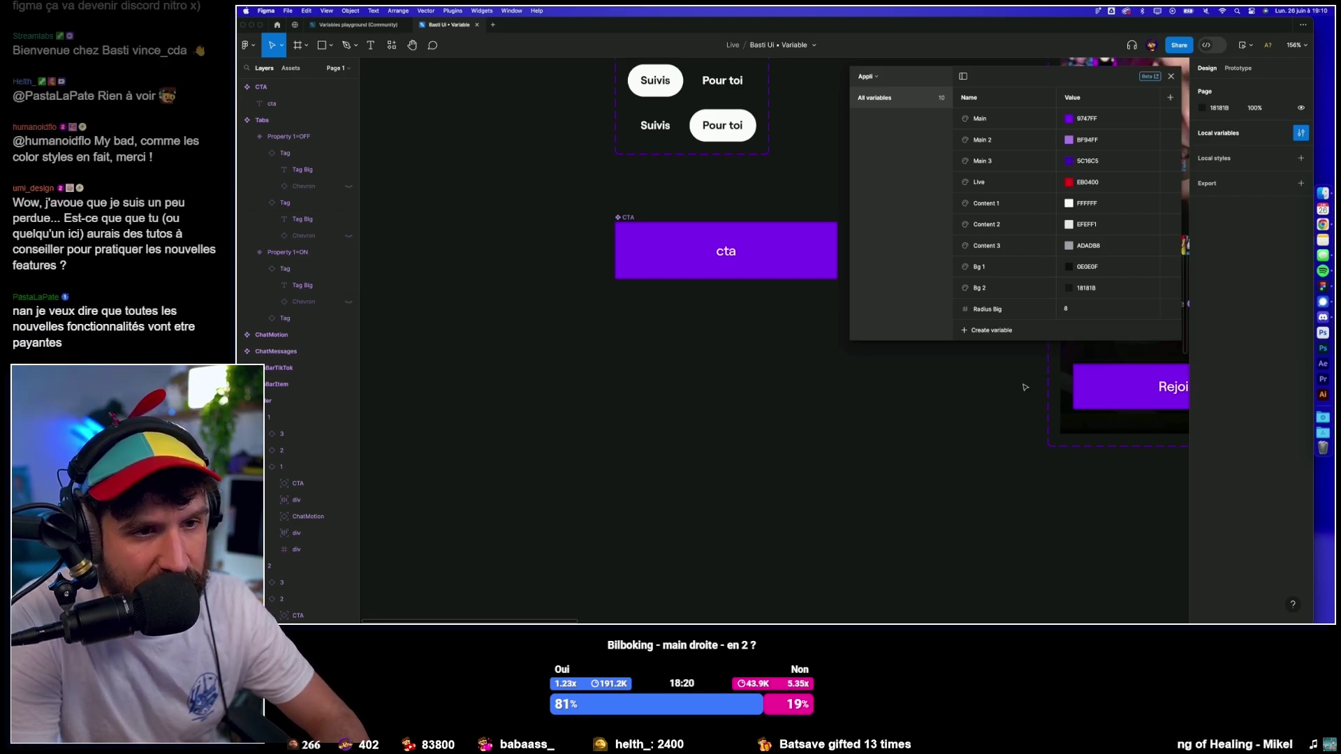
double_click(1006, 314)
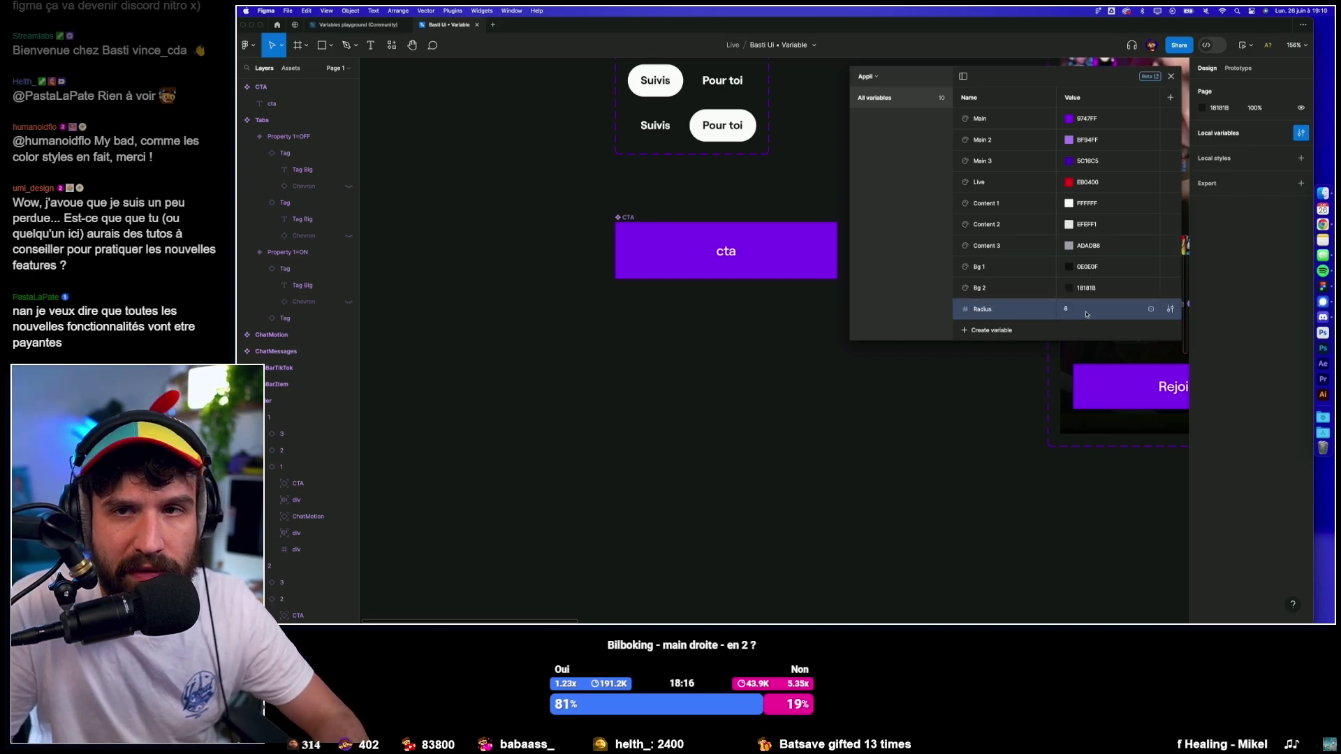
scroll(789, 407, "right", 3)
scroll(788, 407, "up", 1)
left_click(535, 259)
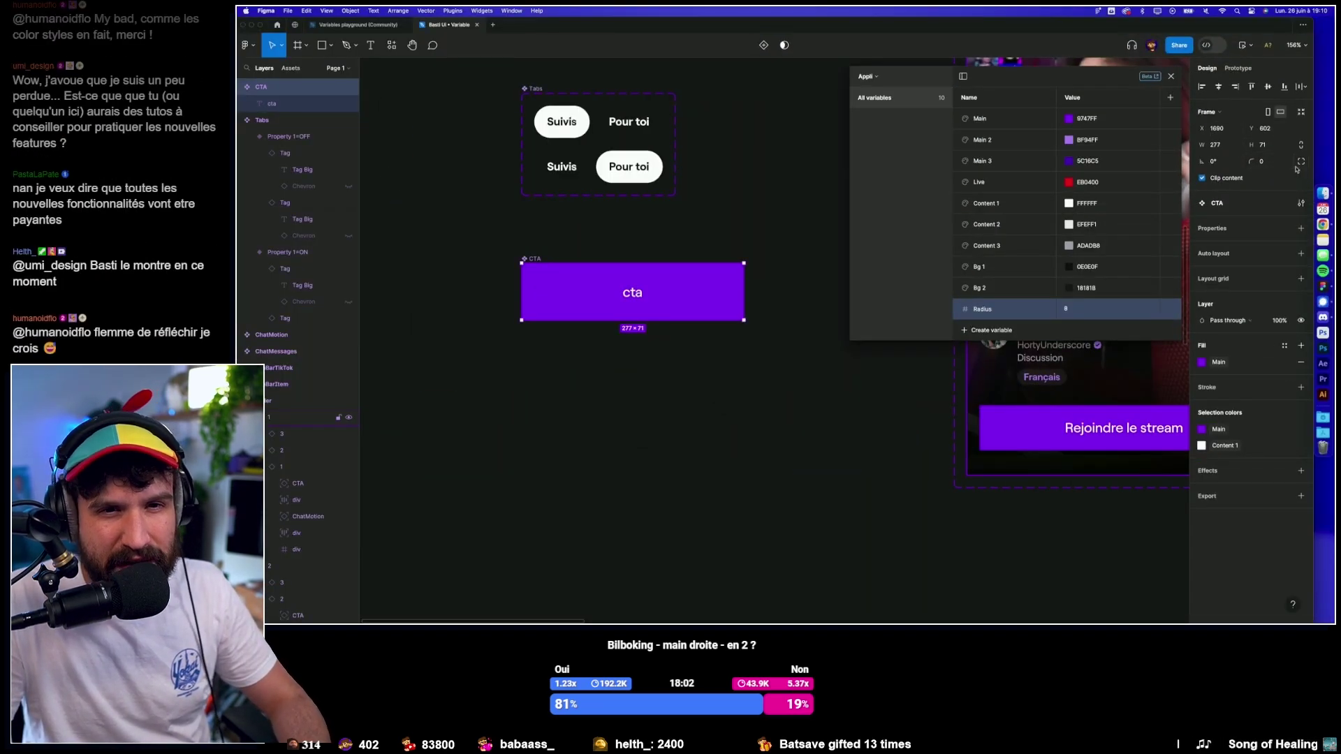
Link the CTA component's corner radius to the Radius number variable.
left_click(1288, 162)
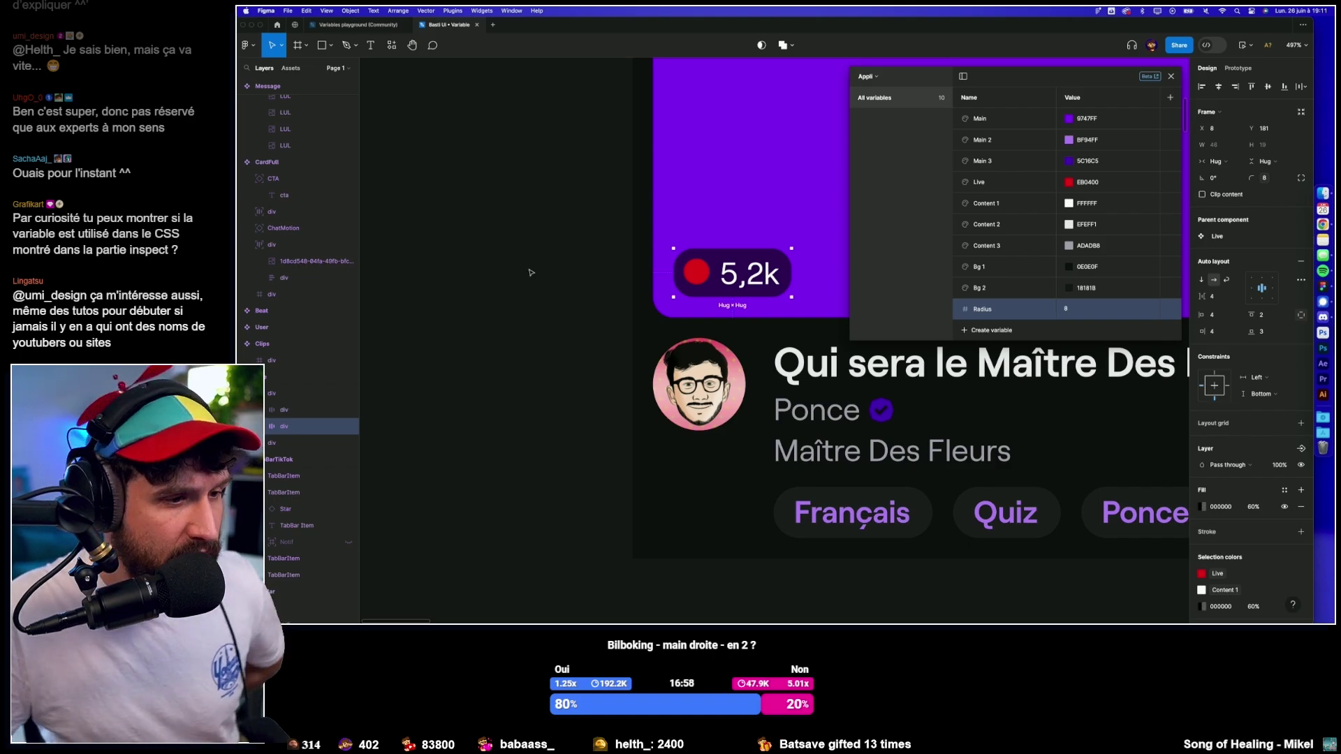
key("ctrl+Left")
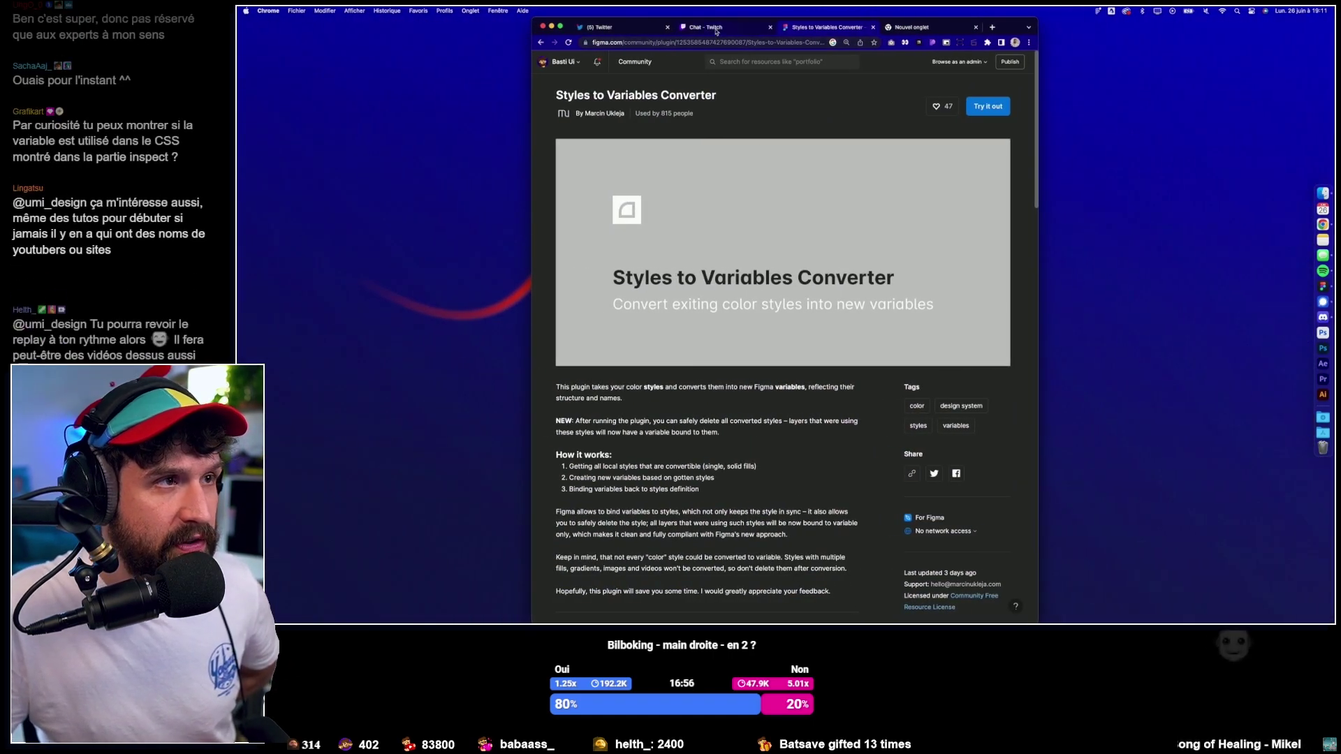
View the weekly stream schedule on Chrome's Twitter tab, then return to Figma.
left_click(761, 32)
left_click(608, 29)
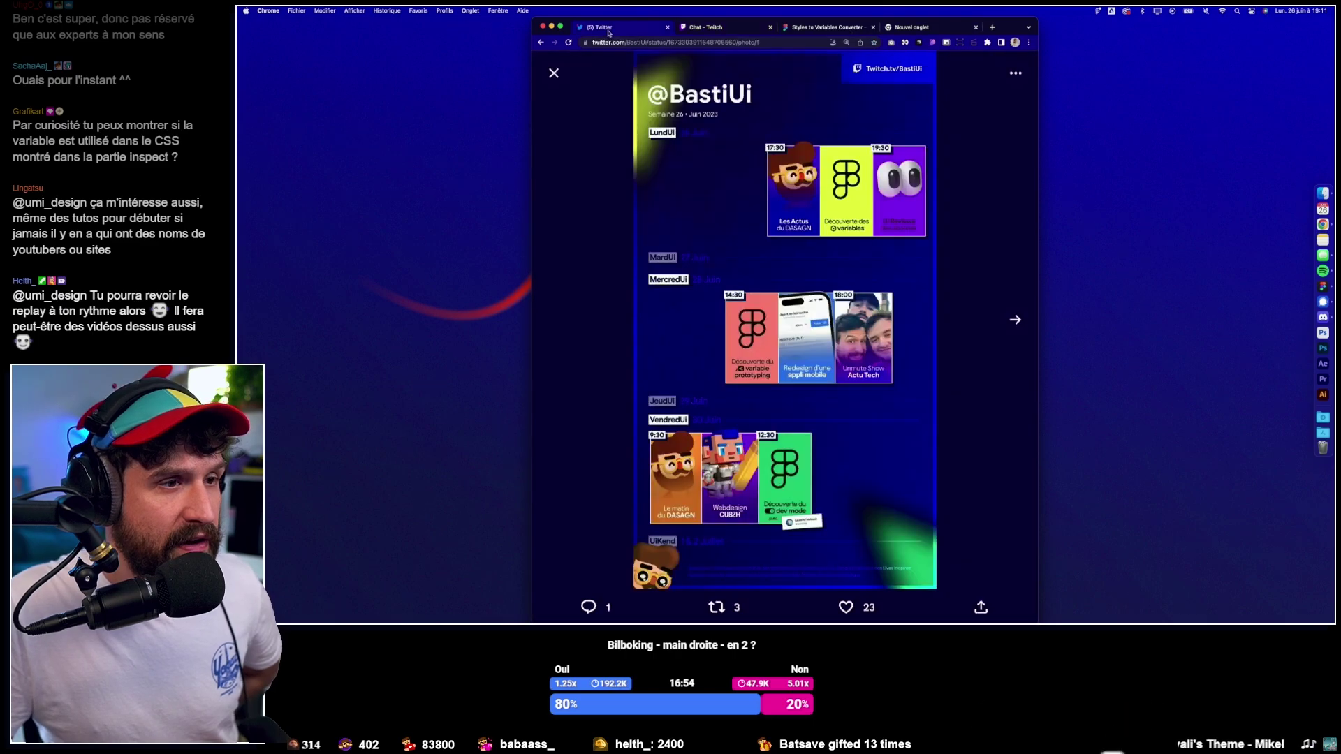
double_click(1005, 30)
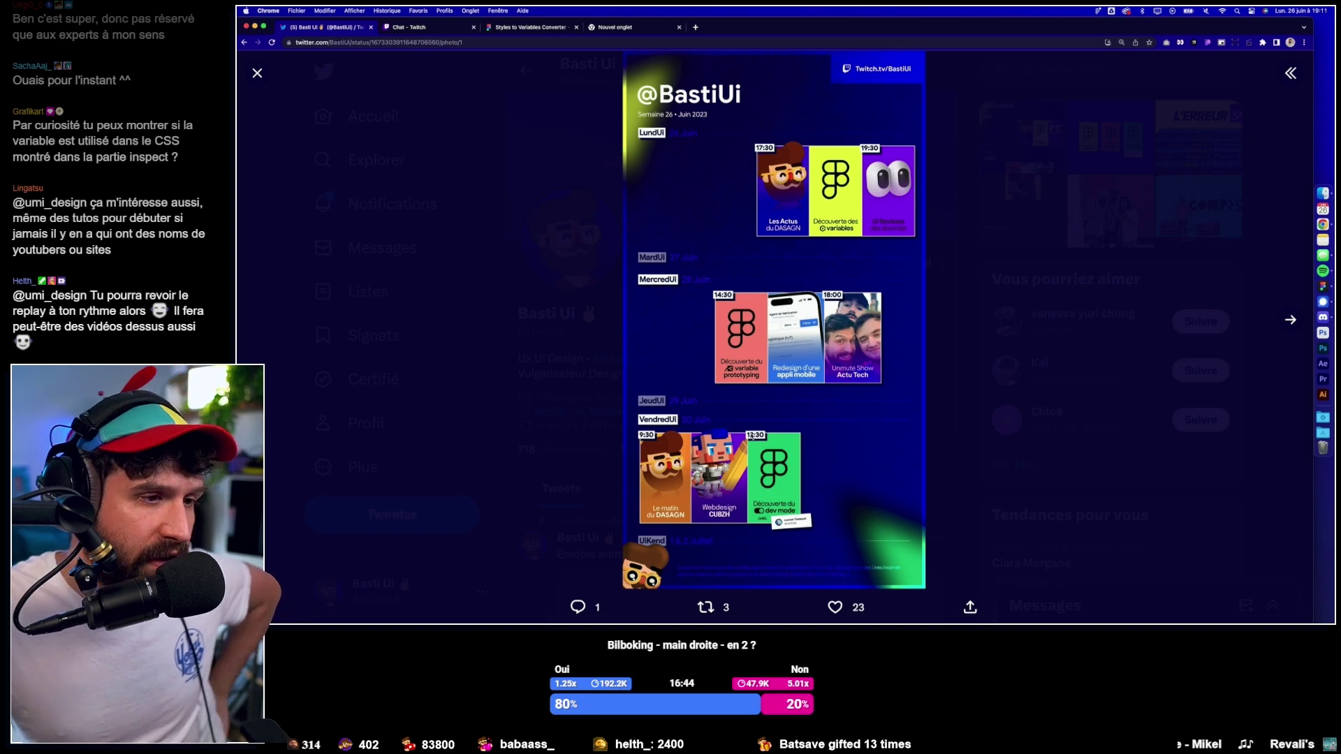
scroll(792, 504, "up", 5)
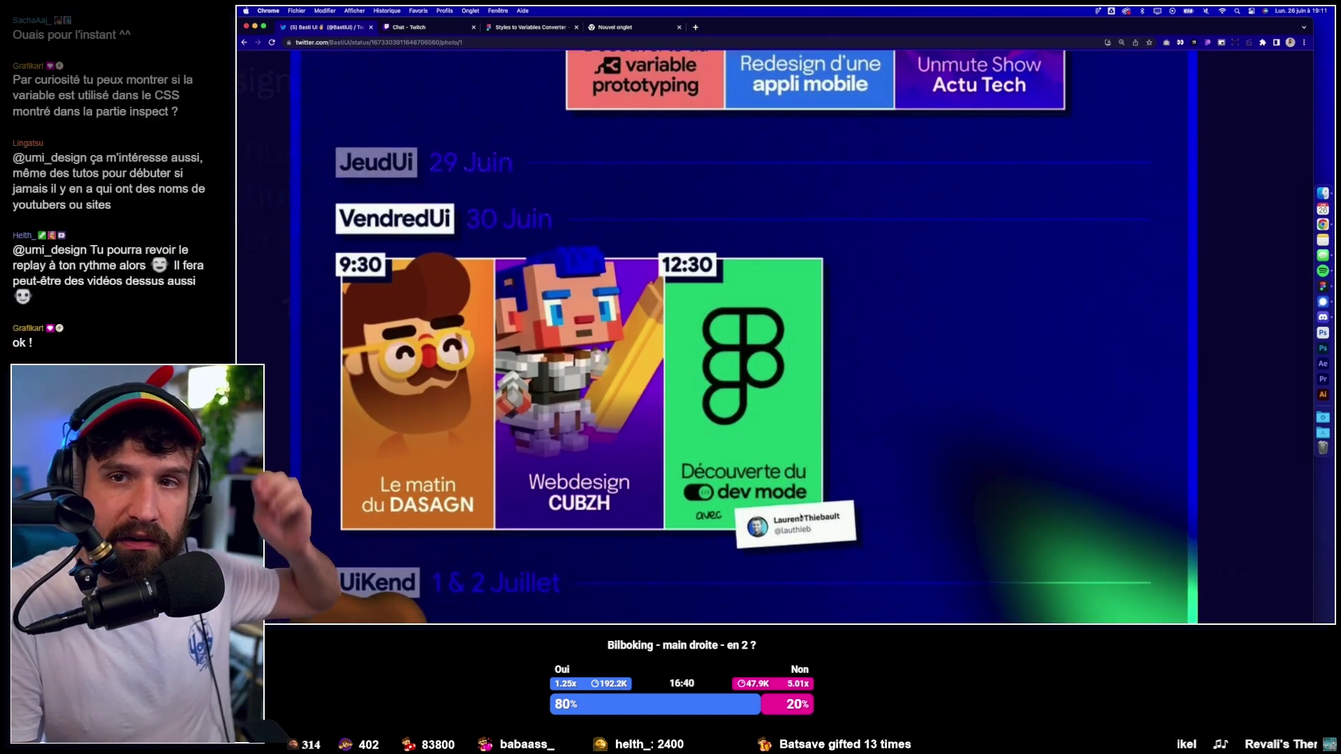
scroll(760, 395, "down", 5)
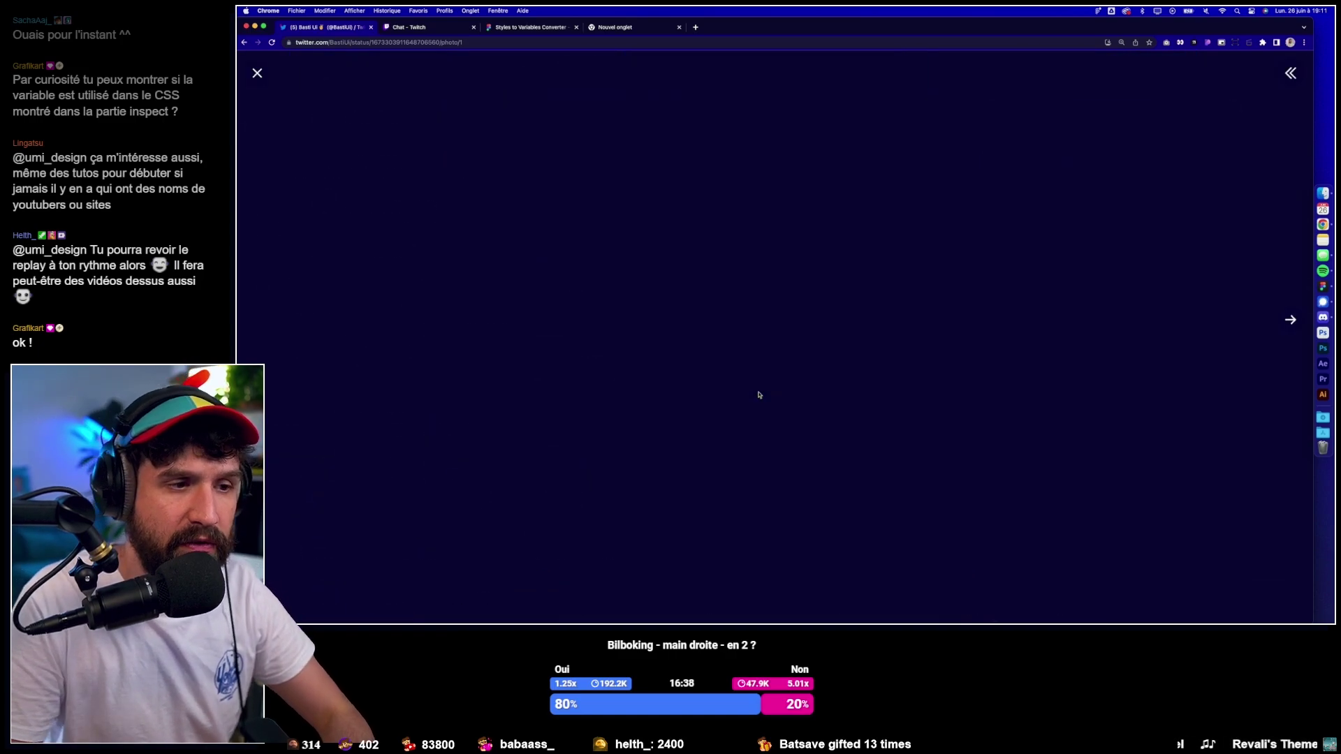
key("ctrl+Right")
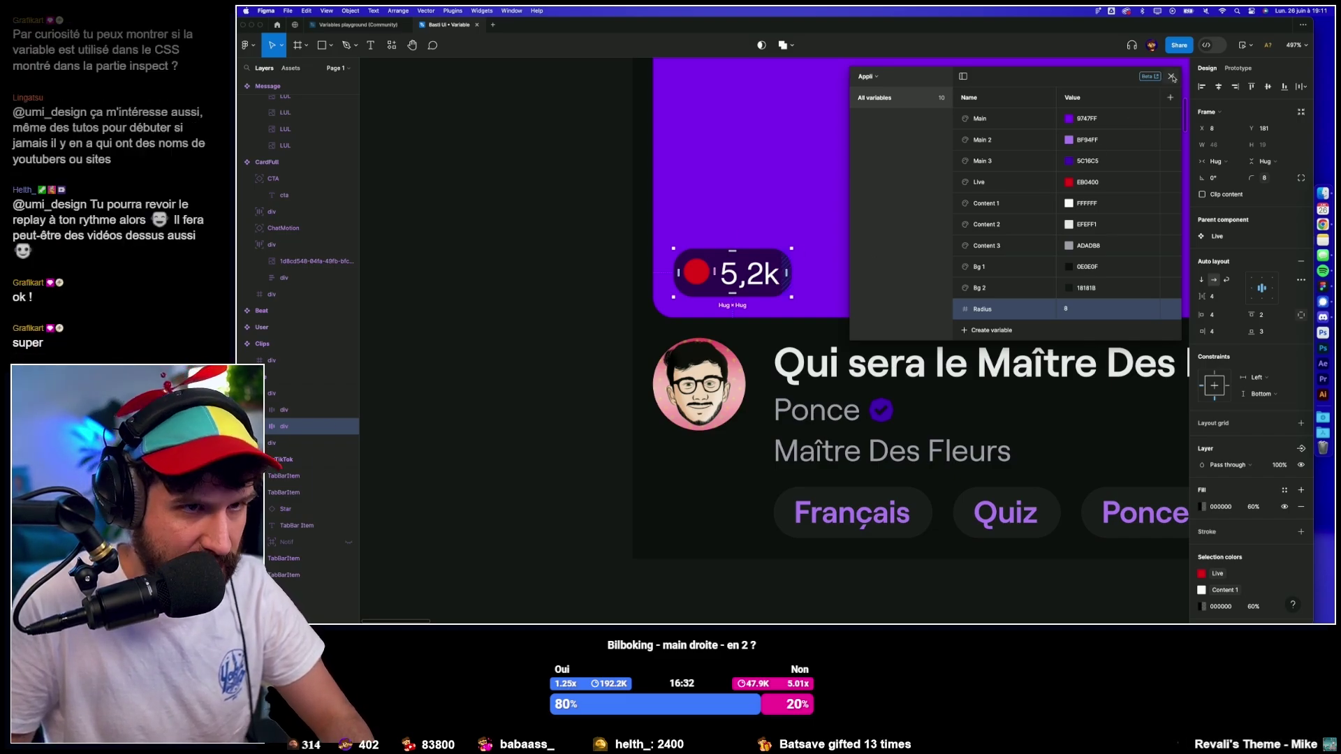
Check the variable options for the 1,2k vues badge's corner radius.
left_click(576, 230)
scroll(576, 230, "down", 5)
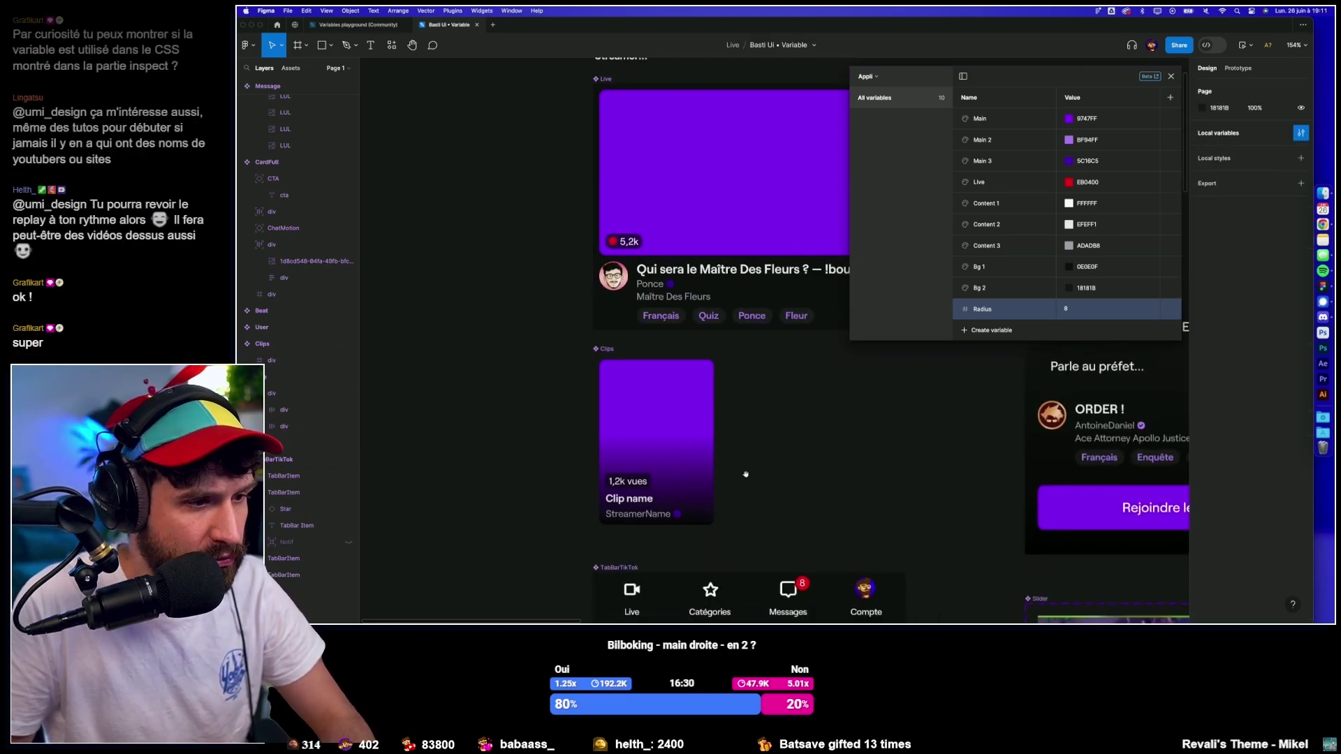
scroll(629, 482, "up", 5)
left_click(631, 481)
left_click(643, 464)
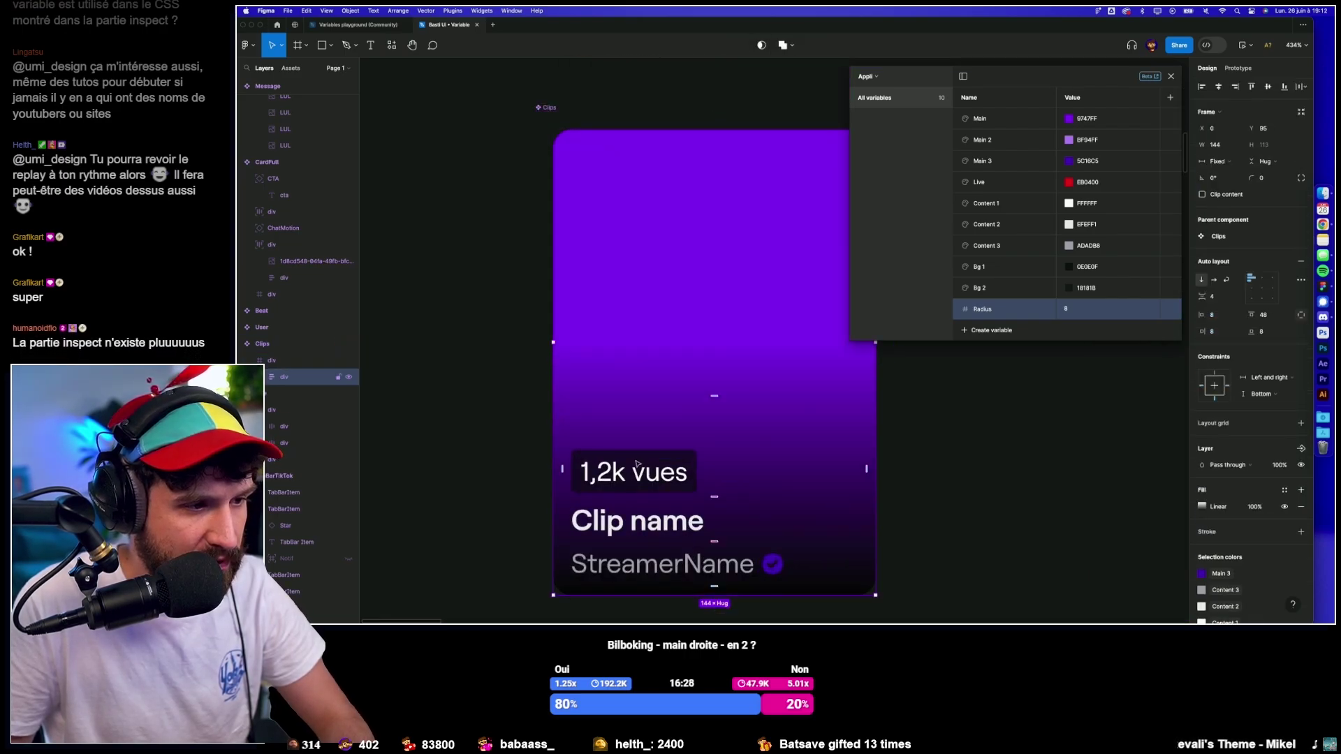
left_click(1287, 180)
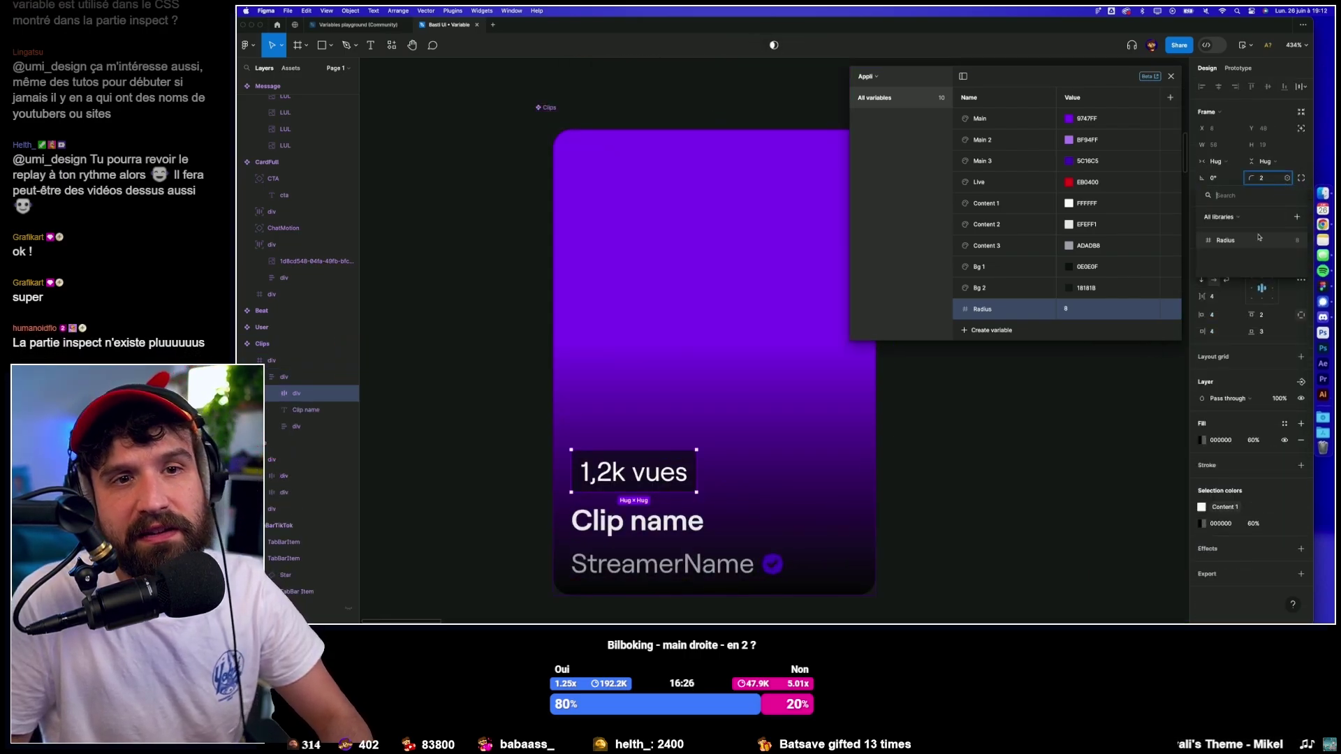
left_click(1251, 243)
Bind the Radius variable to the corner radius of all four Tabs tags.
scroll(682, 289, "down", 10)
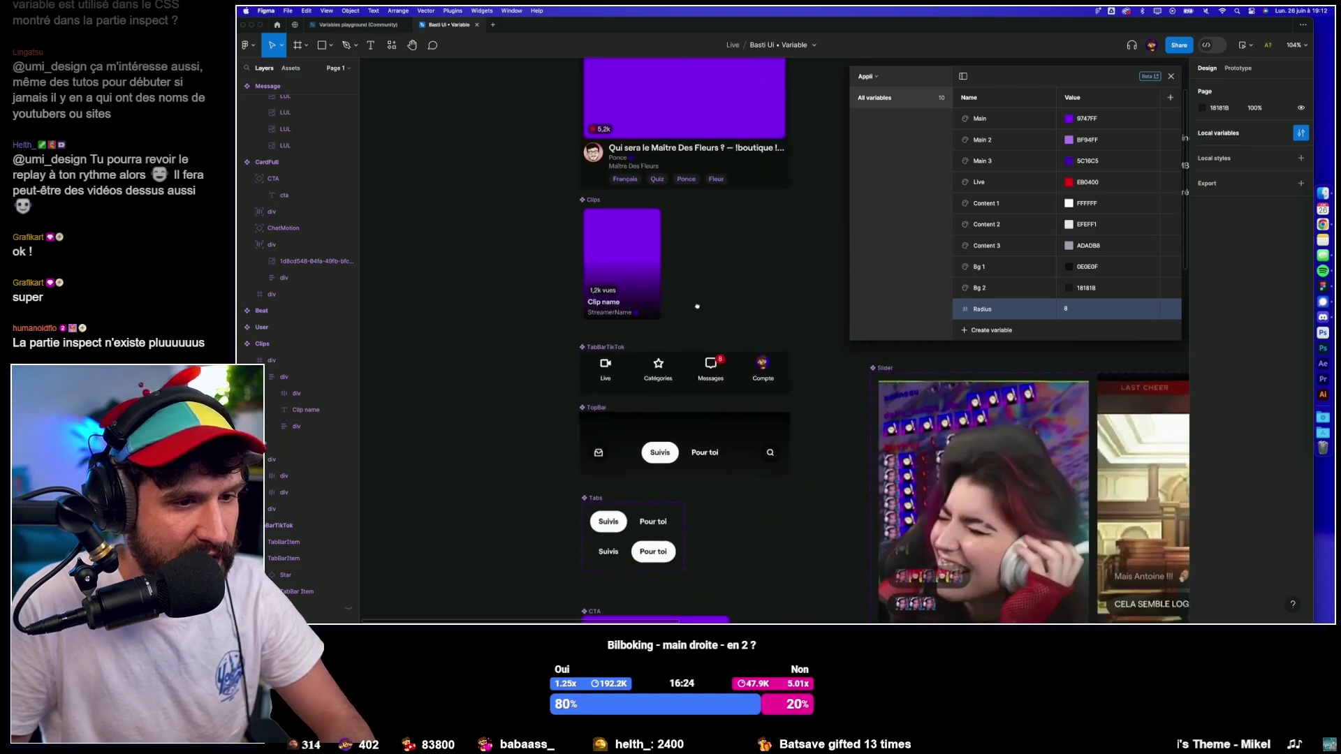
scroll(720, 474, "down", 5)
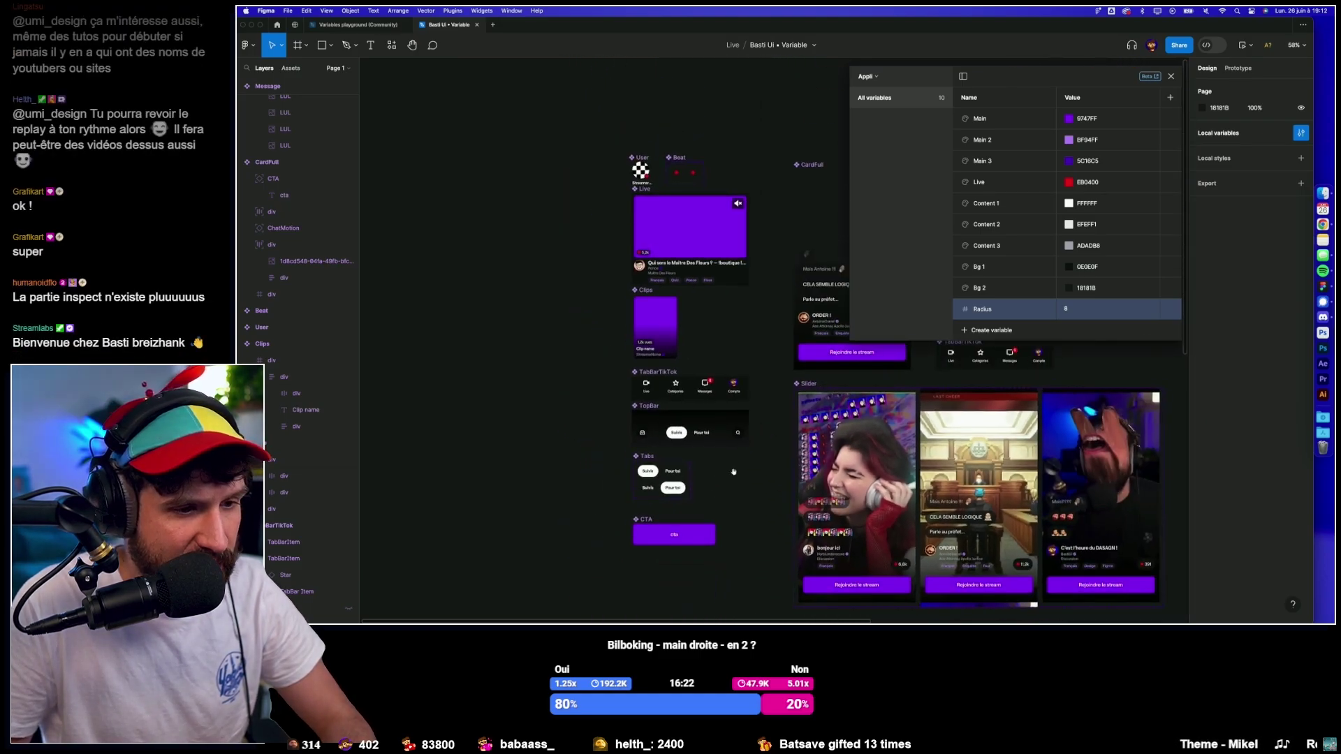
scroll(602, 398, "right", 3)
scroll(602, 397, "up", 2)
scroll(614, 391, "right", 2)
scroll(615, 392, "up", 2)
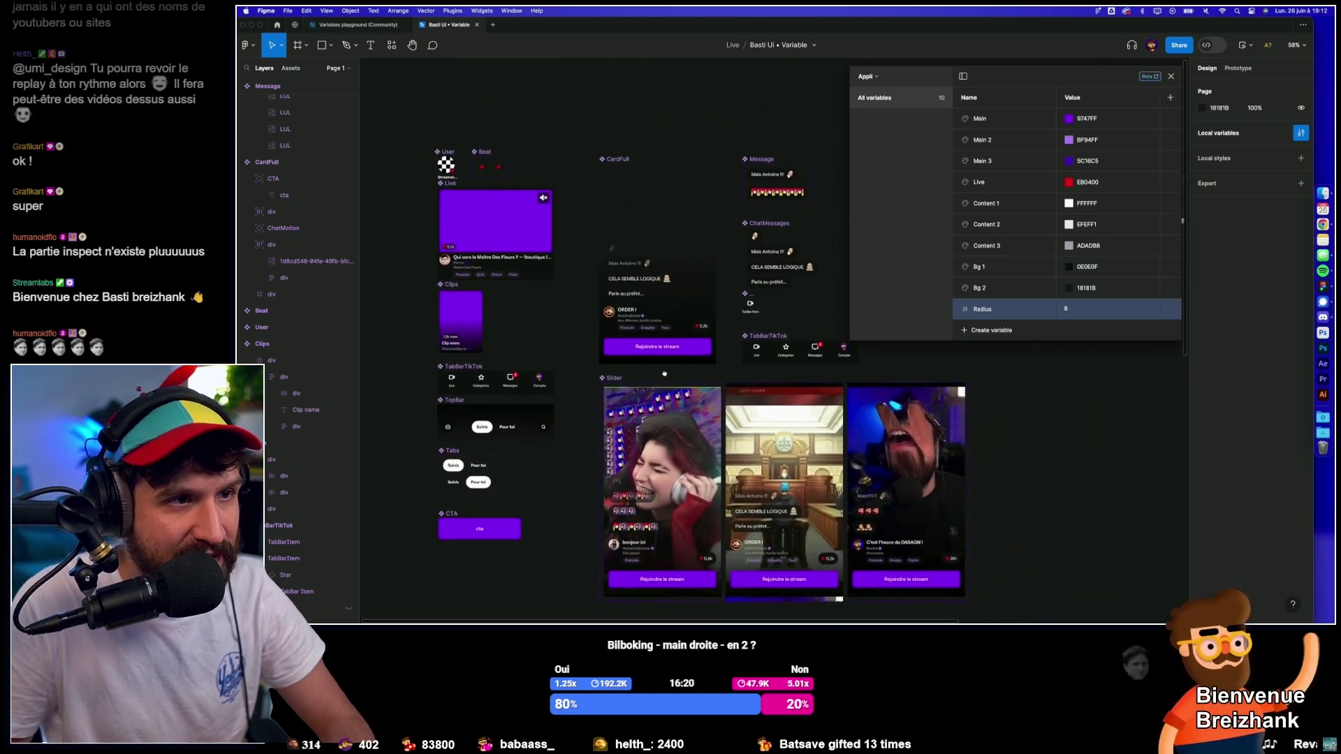
scroll(662, 375, "left", 5)
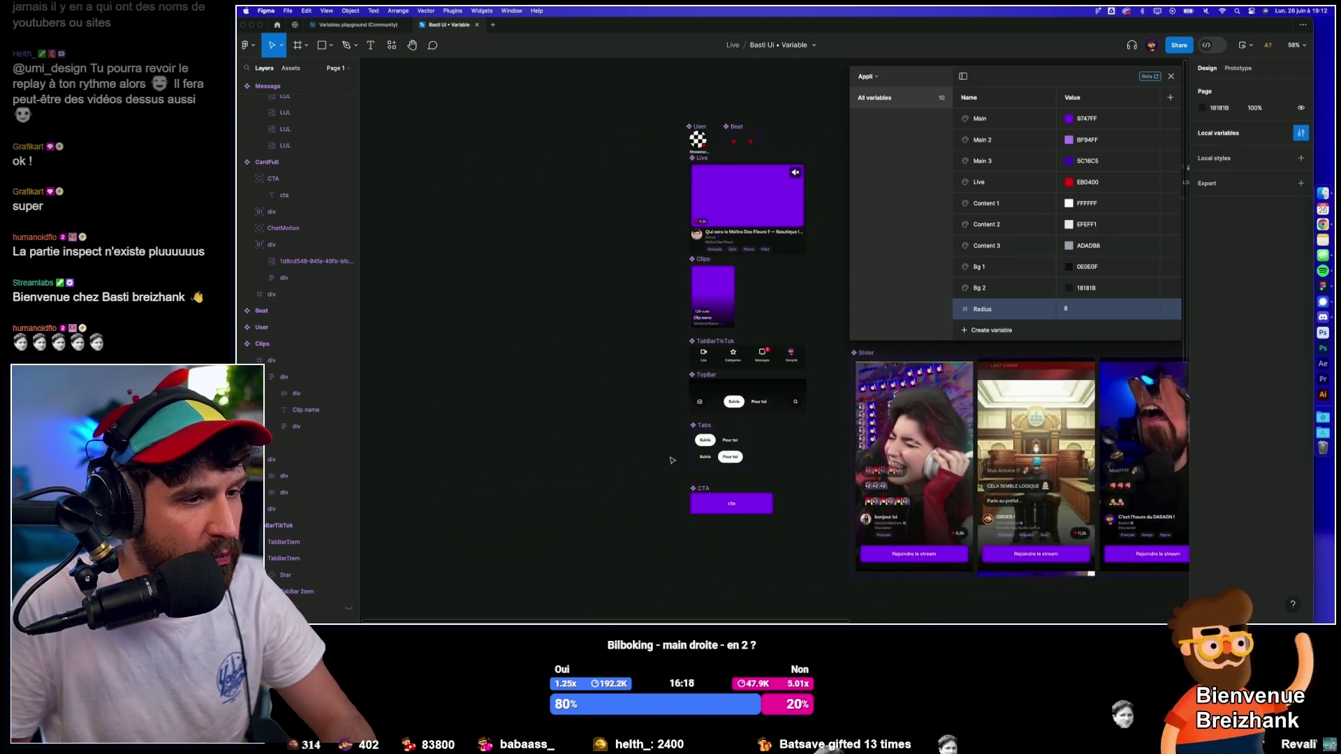
scroll(695, 346, "up", 10)
scroll(695, 346, "down", 2)
left_click_drag(695, 345, 706, 443)
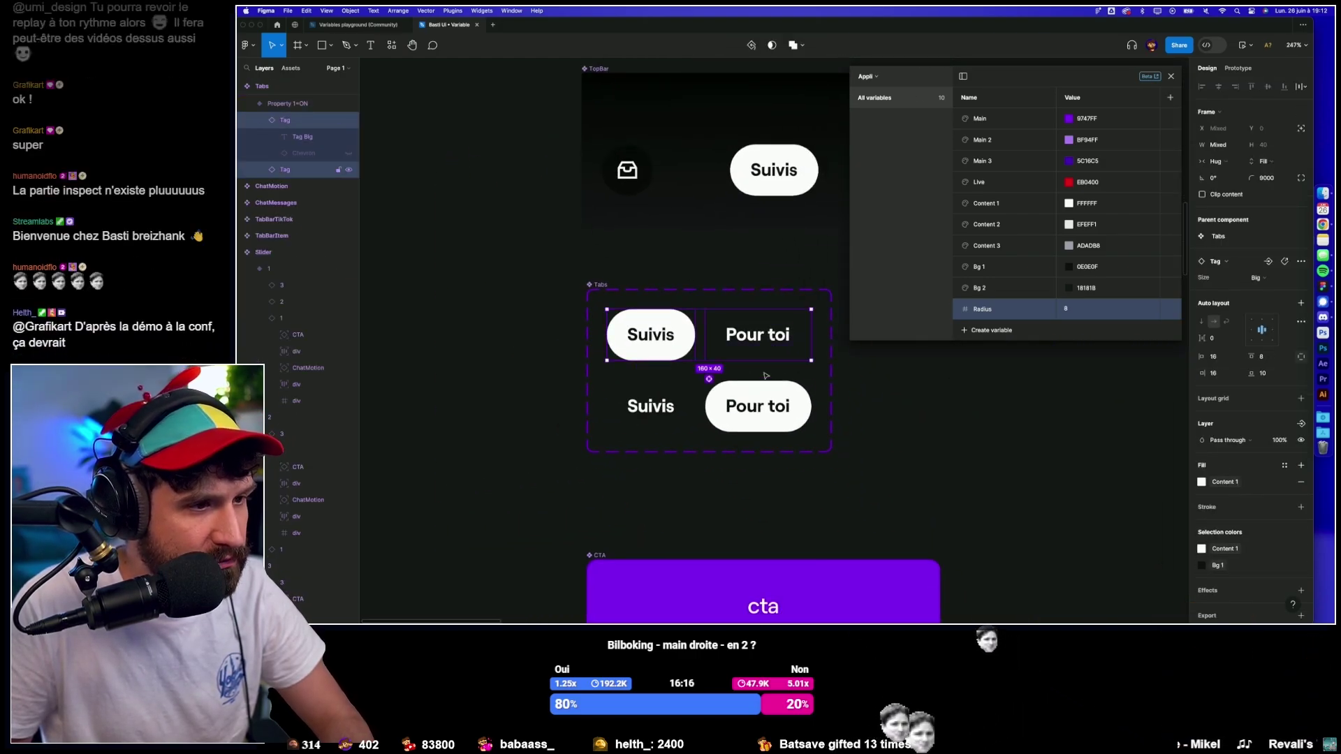
left_click(1287, 180)
left_click(1236, 245)
left_click(987, 434)
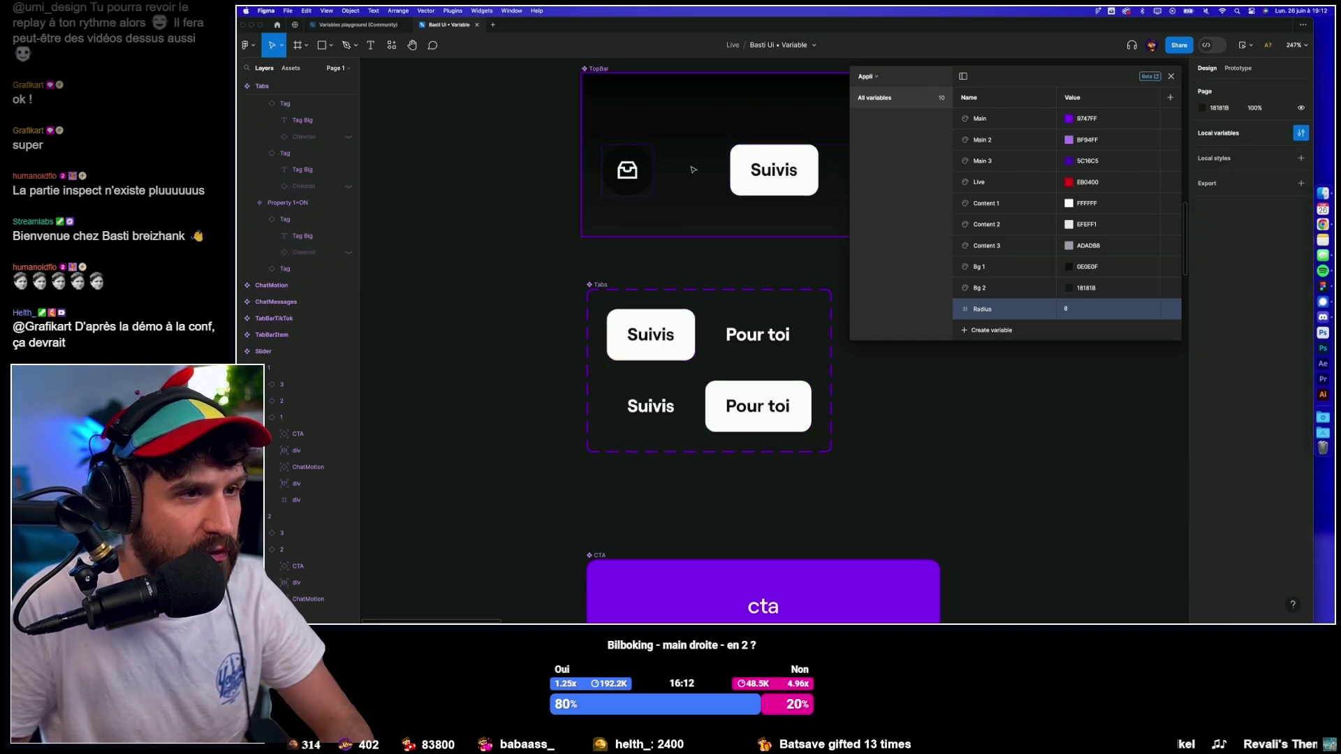
Bind the Radius variable to the TopBar inbox icon button's corner radius.
scroll(646, 170, "up", 5)
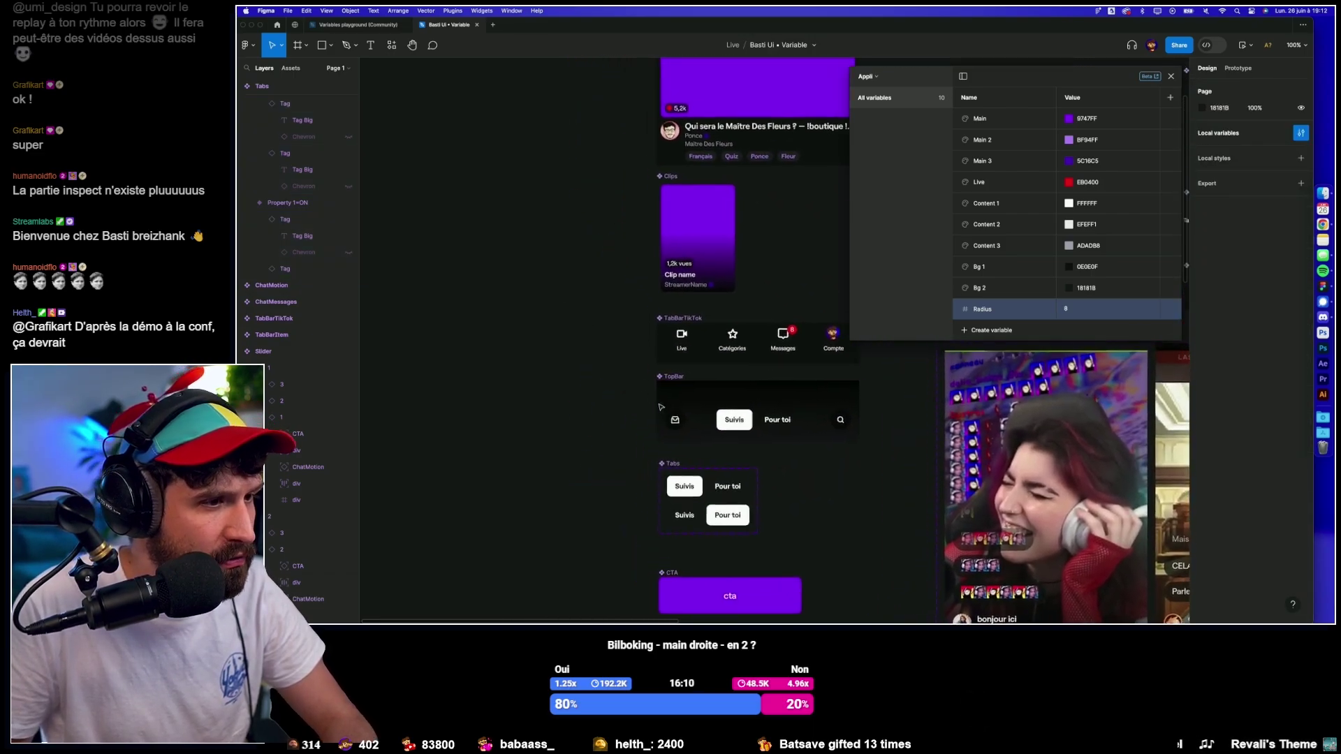
scroll(661, 409, "up", 3)
left_click(661, 409)
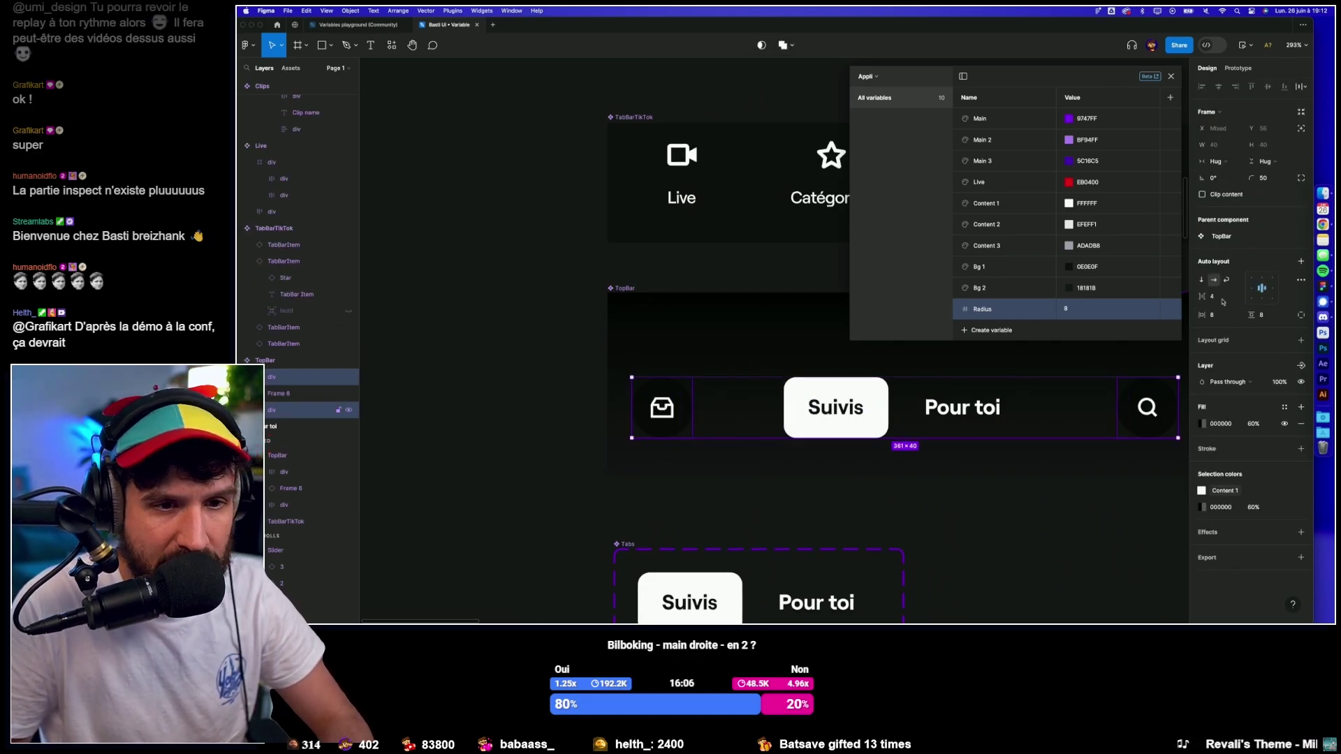
left_click(1287, 179)
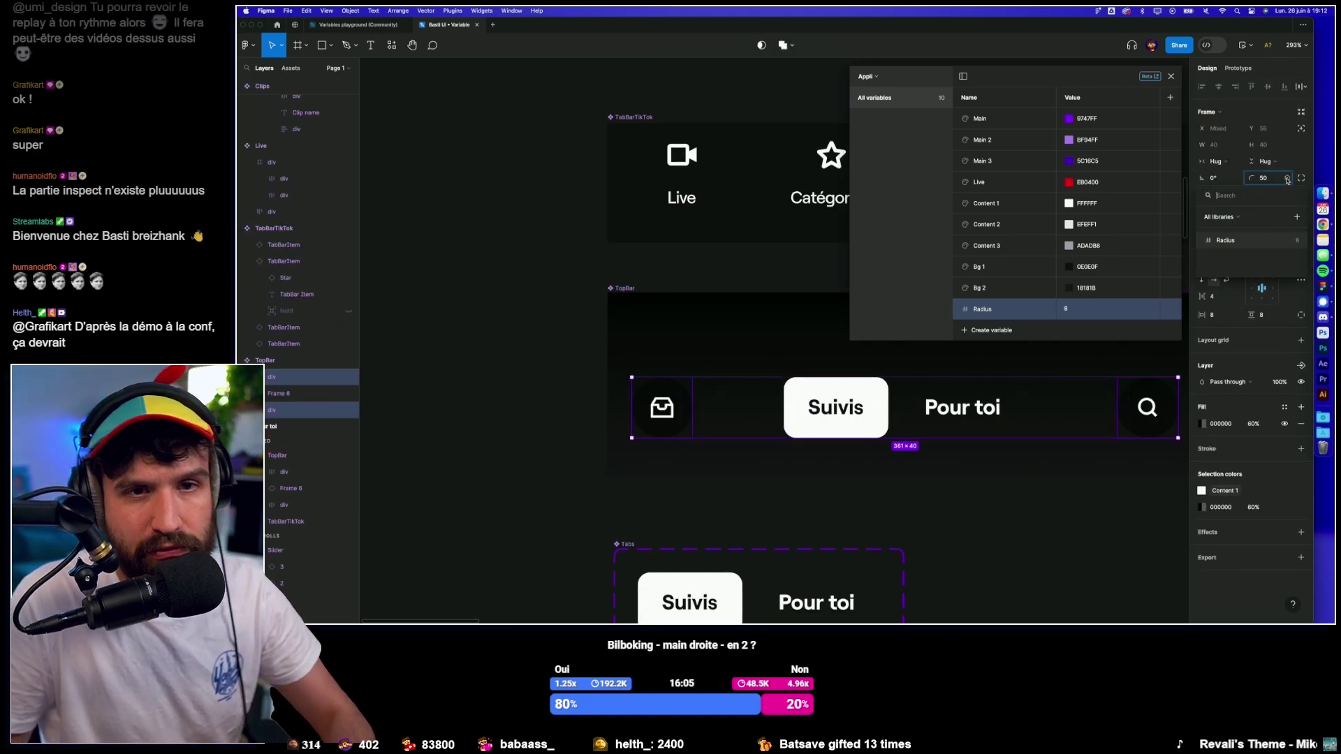
left_click(1236, 239)
scroll(569, 312, "down", 2)
left_click(759, 275)
scroll(759, 274, "down", 5)
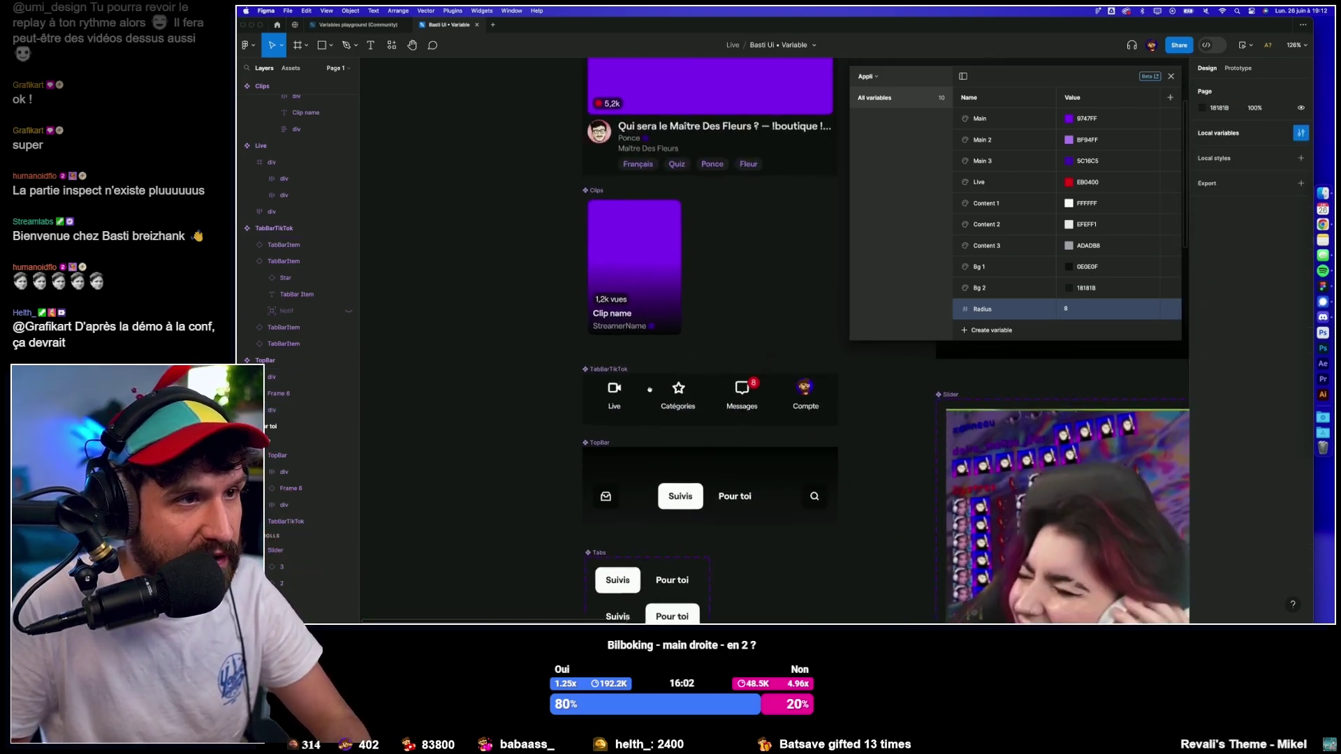
scroll(759, 275, "right", 3)
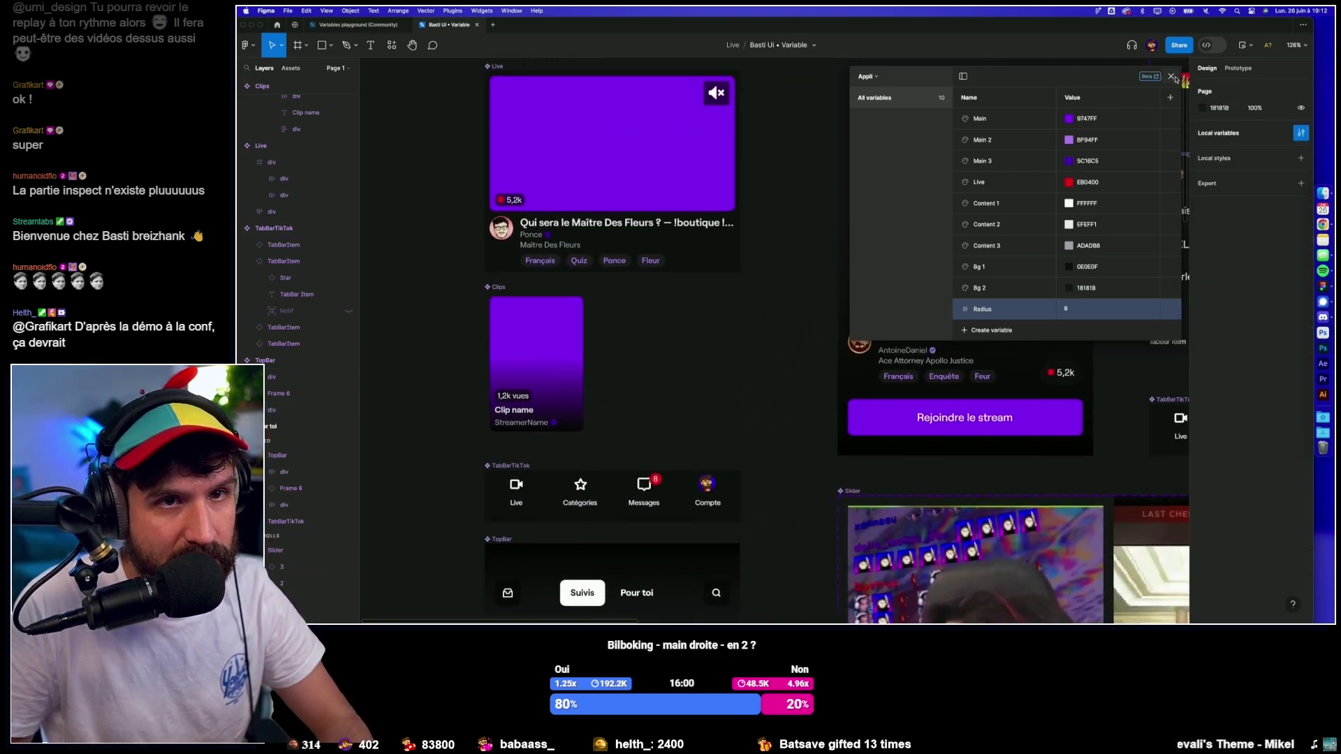
left_click(1172, 76)
scroll(846, 302, "up", 5)
Check the Radius option for the Live card's mute button corners.
left_click(846, 302)
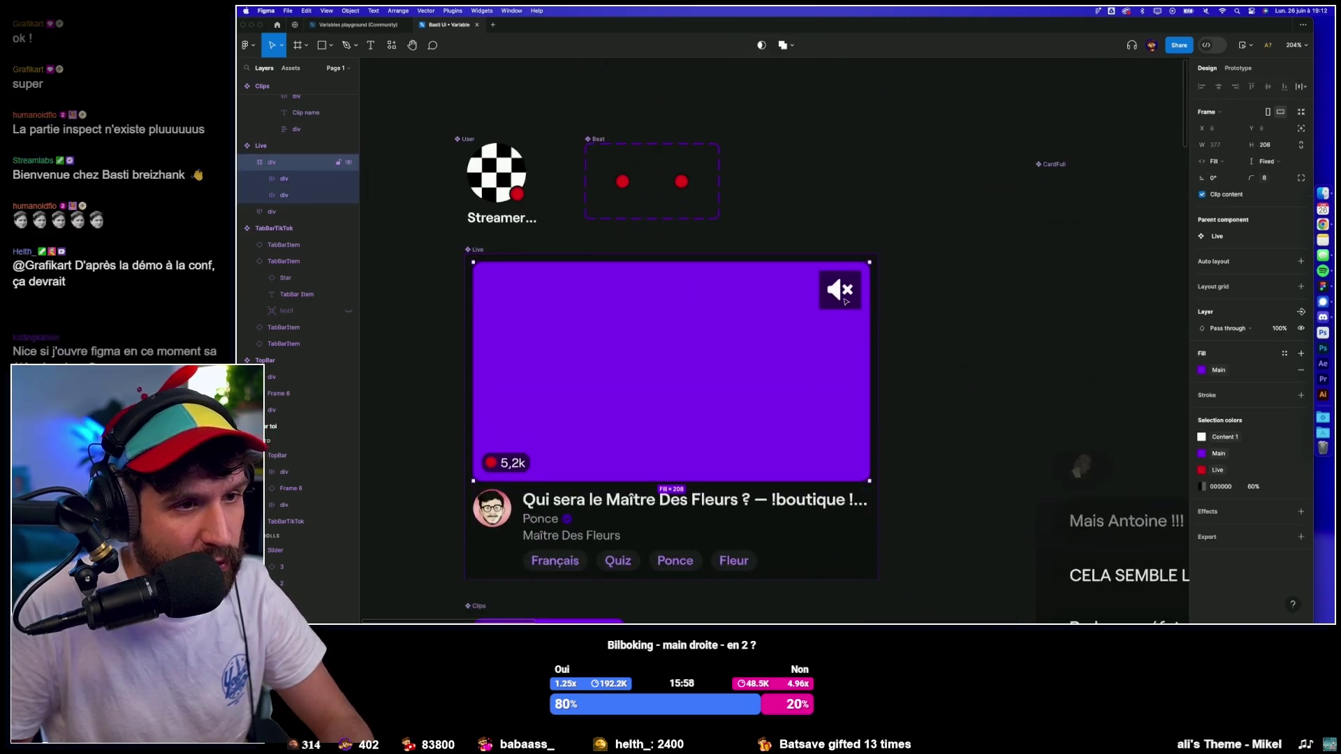
scroll(846, 301, "up", 5)
left_click(831, 301)
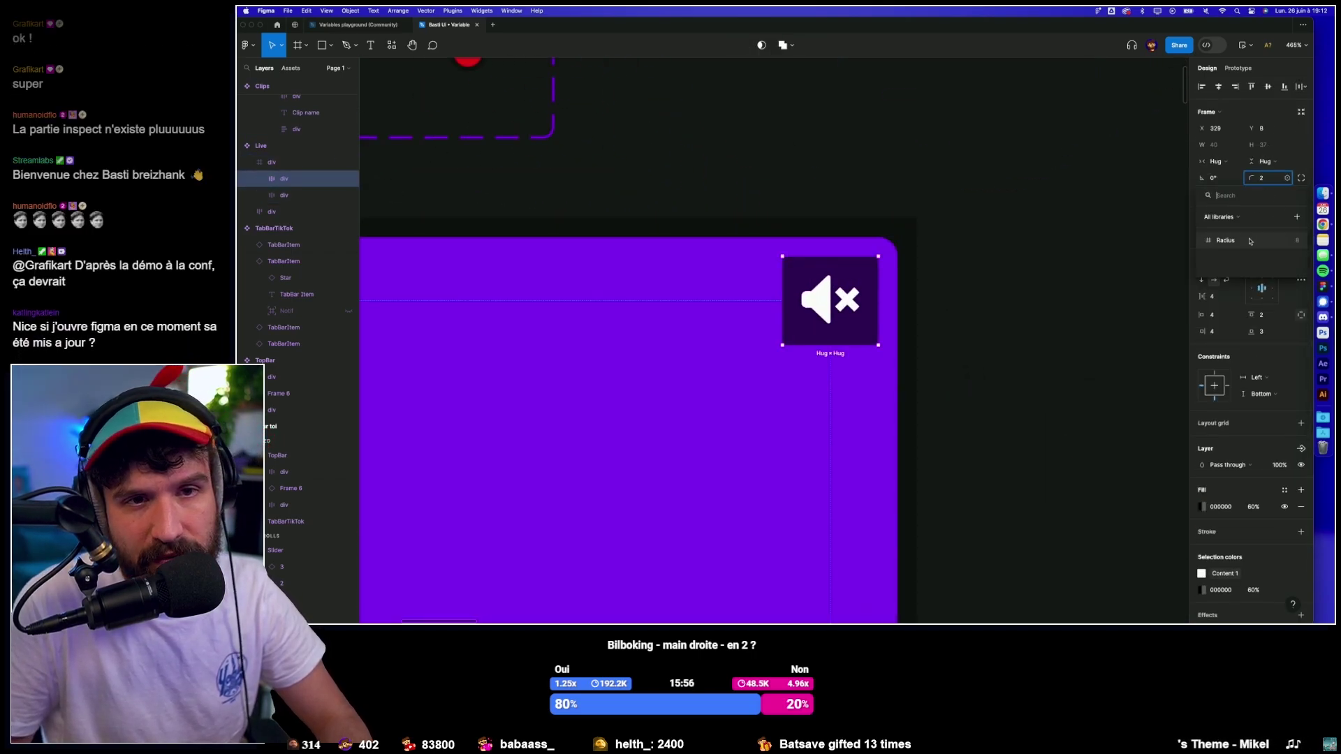
left_click(1006, 239)
scroll(1006, 240, "down", 5)
scroll(944, 286, "up", 2)
scroll(944, 287, "down", 3)
Check the corner radius variable options for both Message component variants.
scroll(682, 279, "right", 8)
scroll(841, 503, "down", 2)
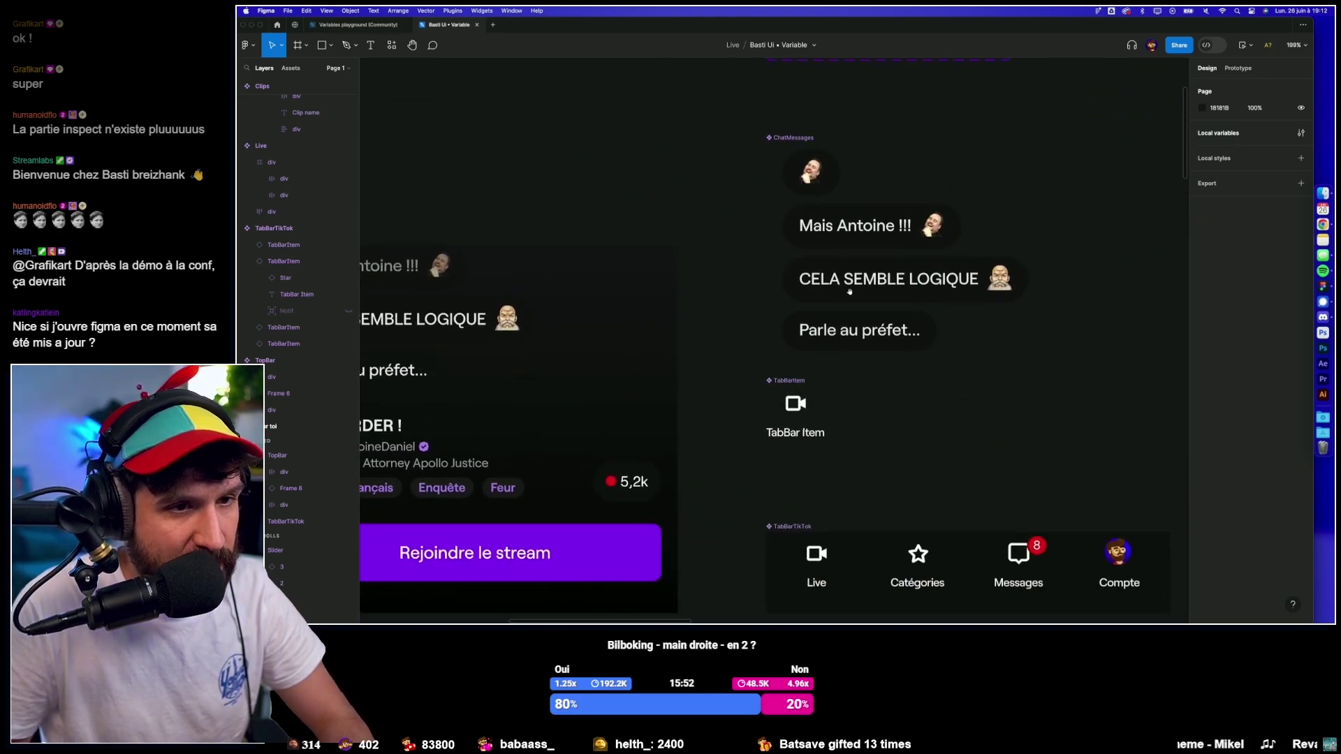
scroll(867, 391, "down", 3)
scroll(890, 275, "down", 1)
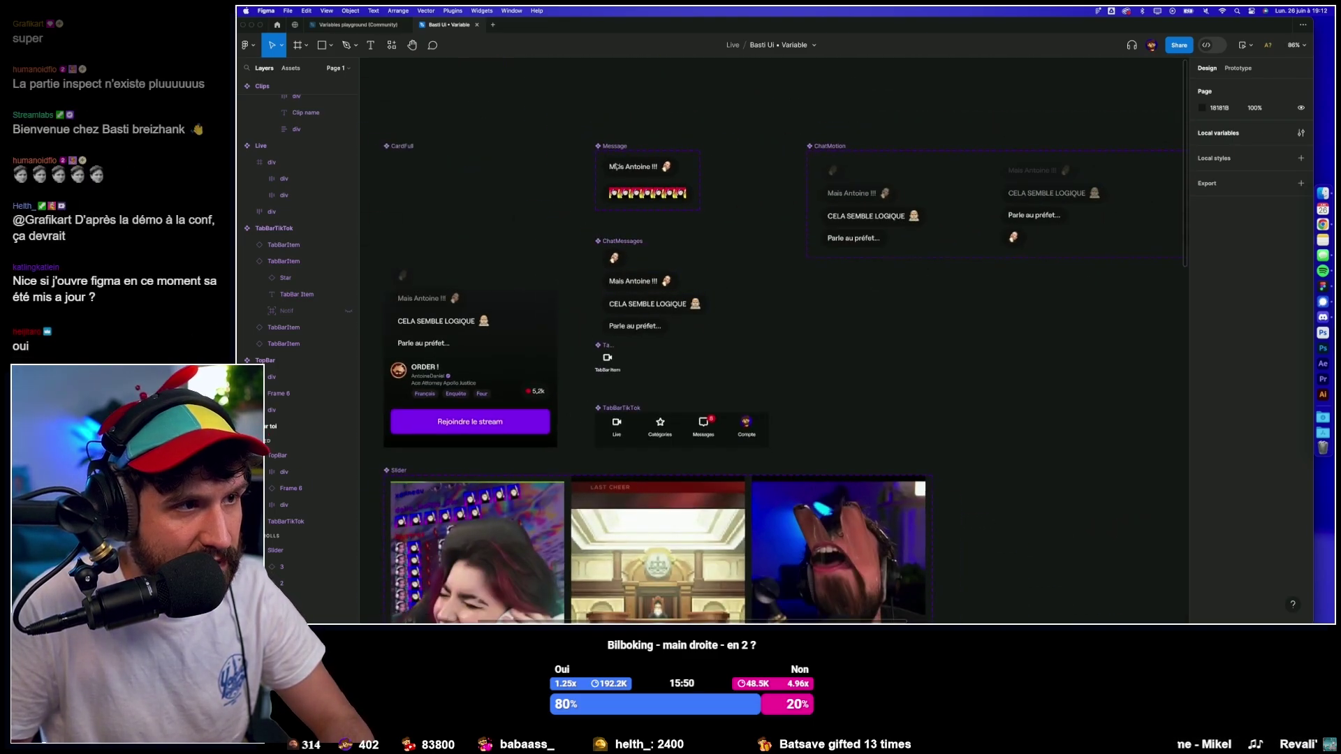
scroll(607, 160, "up", 5)
left_click_drag(575, 138, 908, 322)
left_click(1288, 177)
left_click(997, 207)
Select the Live card's Français tag and open its Twitch 2h Redesign source file.
scroll(980, 289, "down", 3)
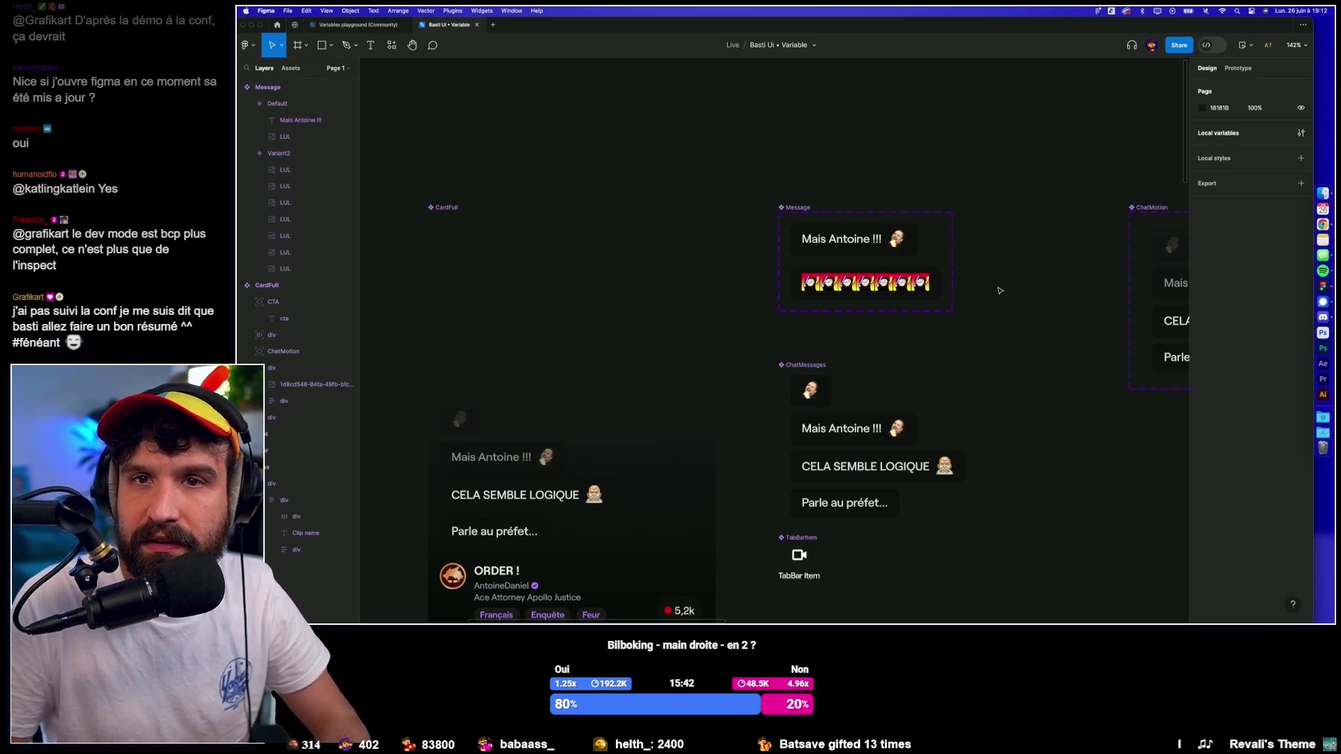
scroll(1001, 290, "down", 5)
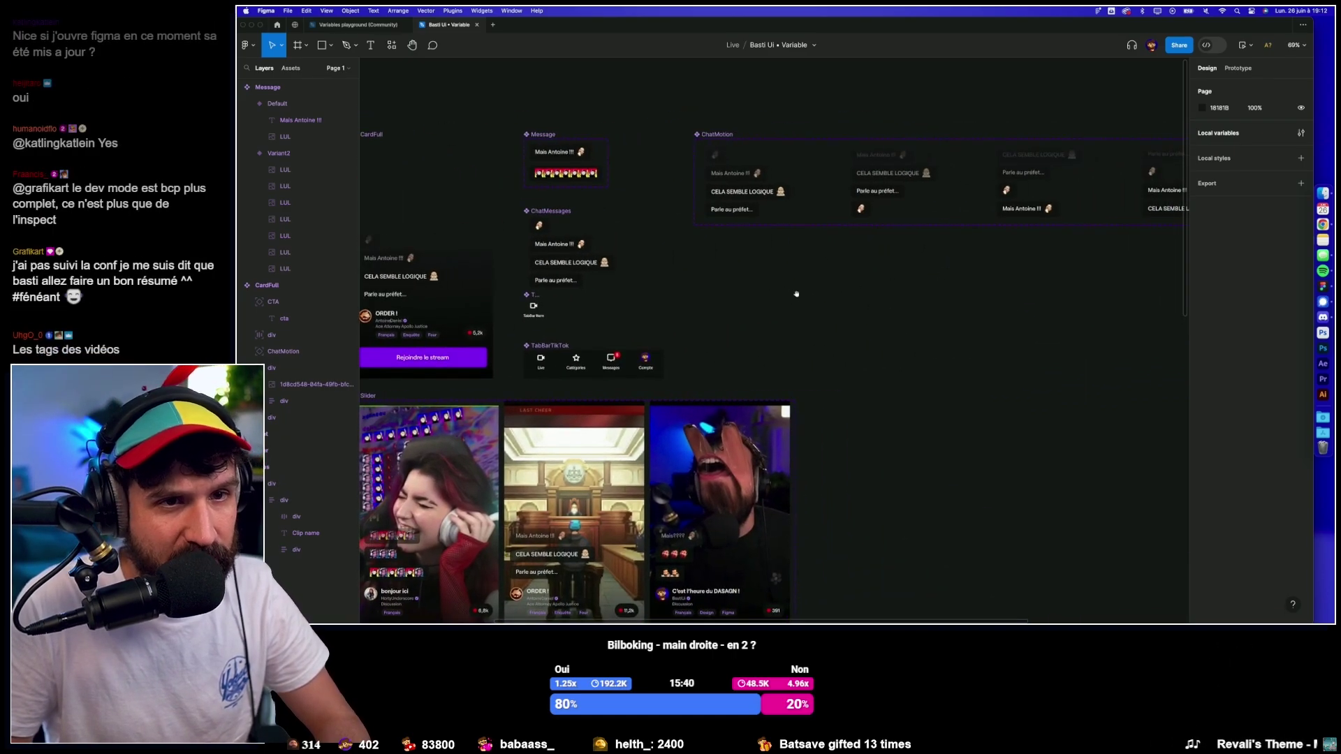
scroll(791, 293, "down", 5)
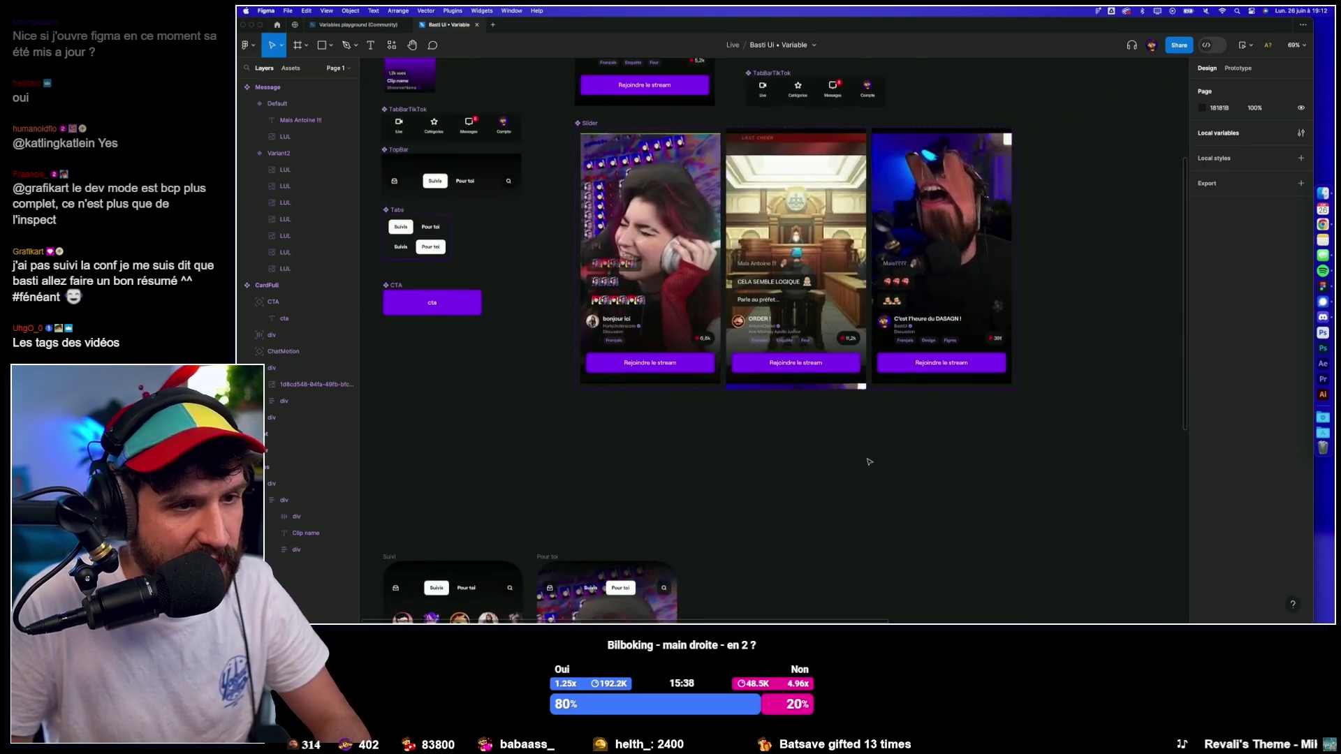
left_click_drag(432, 271, 629, 363)
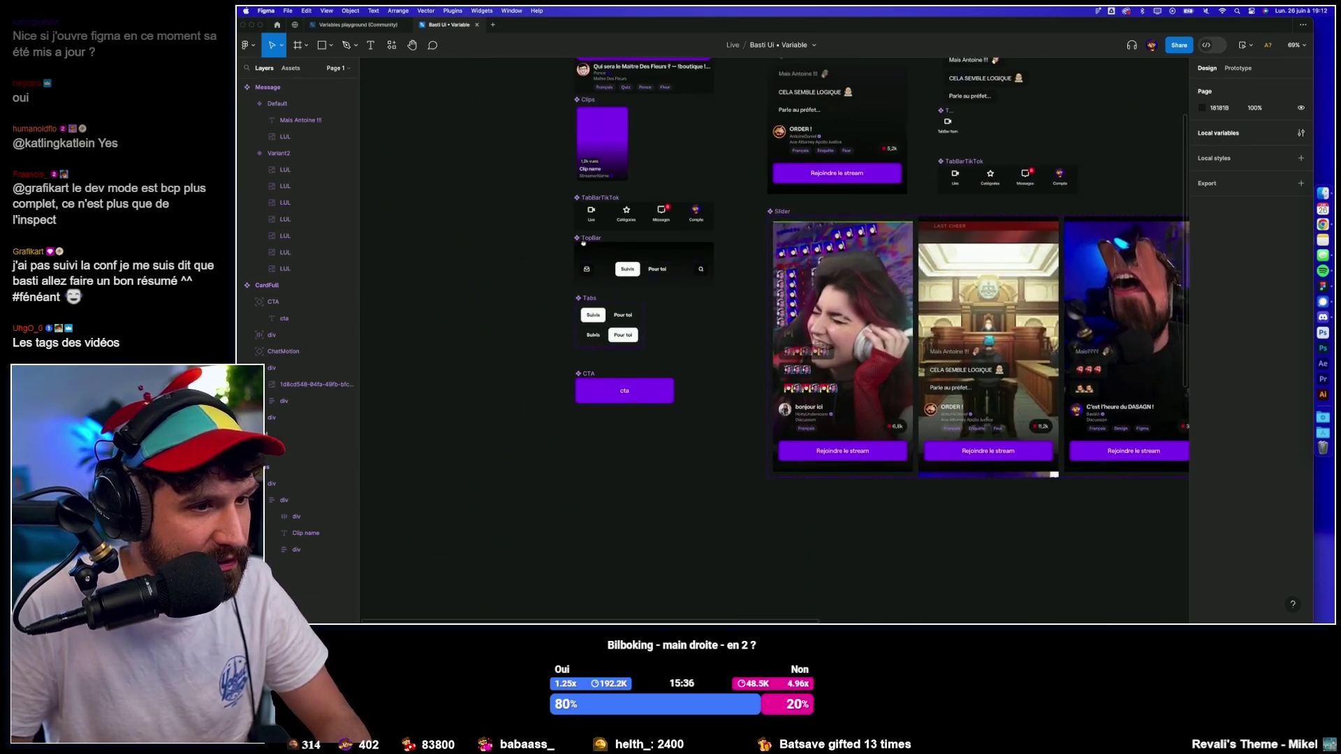
scroll(582, 238, "up", 5)
scroll(694, 286, "up", 10)
left_click(701, 273)
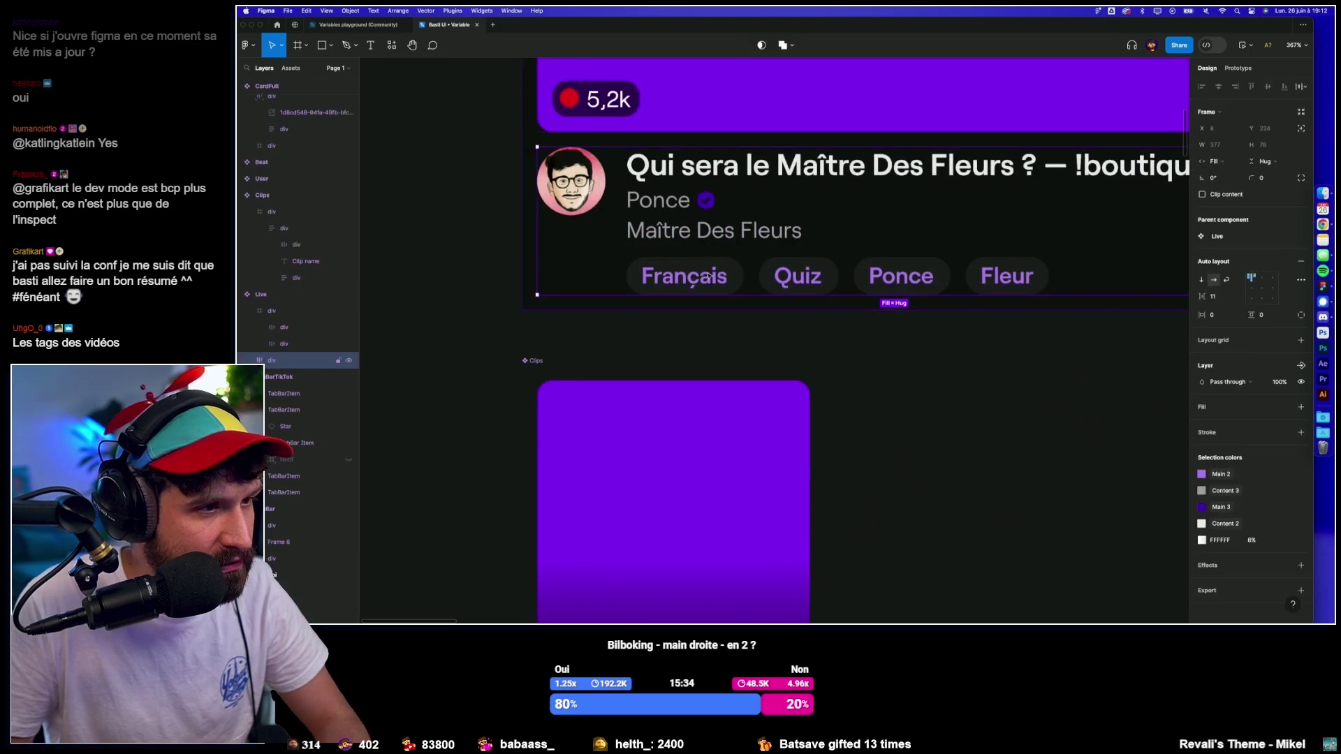
left_click(704, 274)
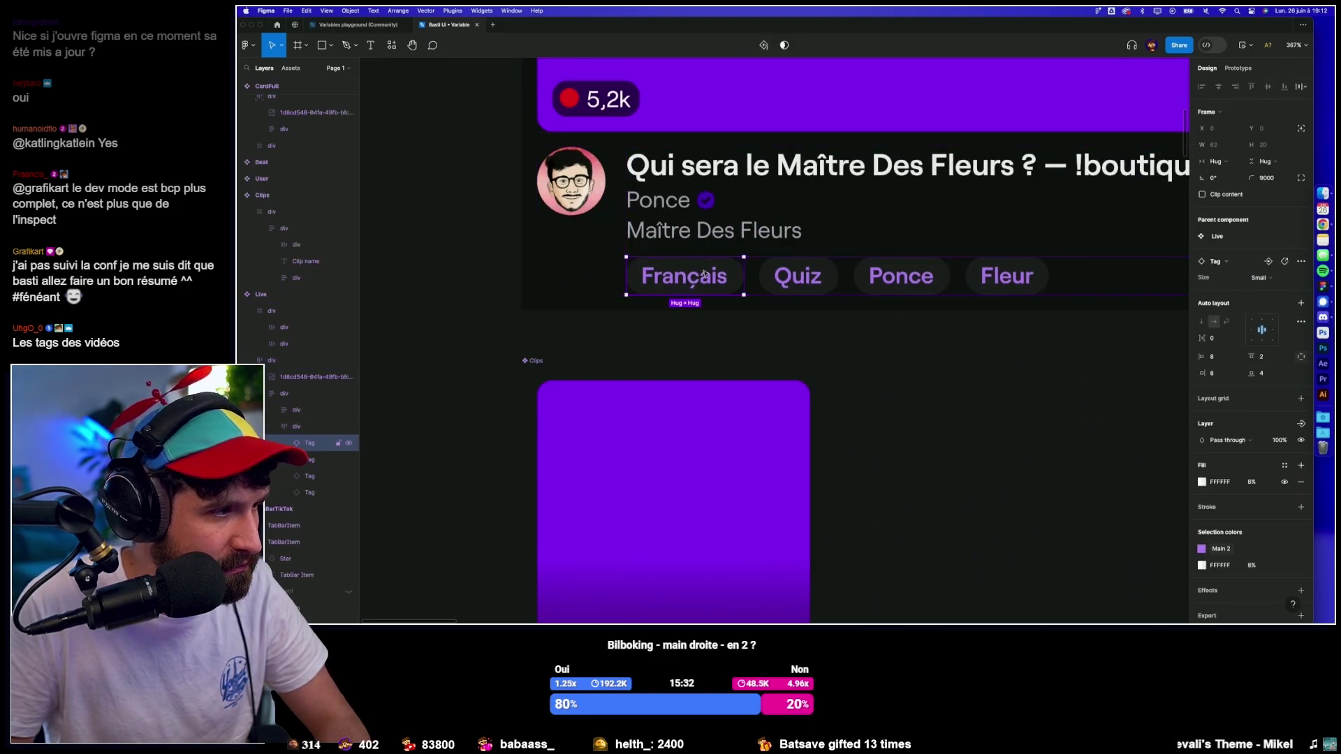
left_click(1284, 263)
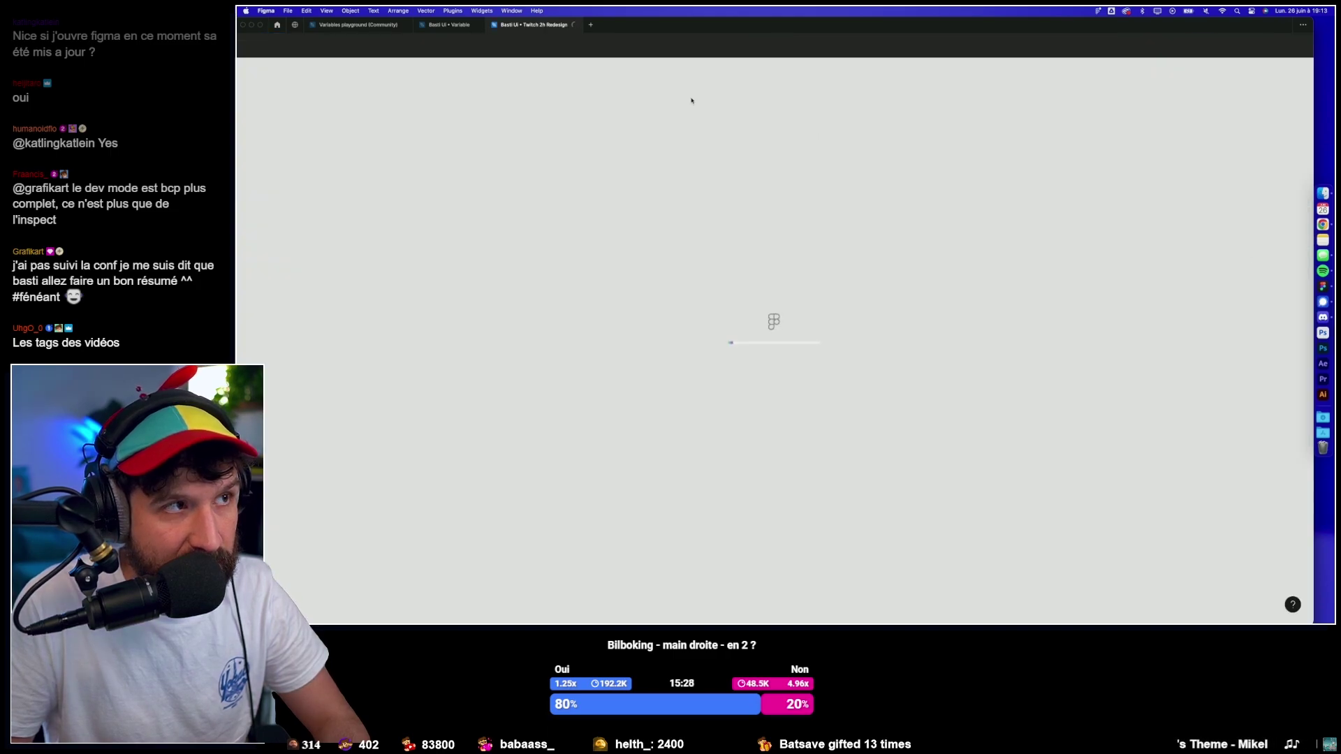
Inspect the Tag component set's Small and Big variants, then close Twitch 2h Redesign.
scroll(792, 347, "up", 5)
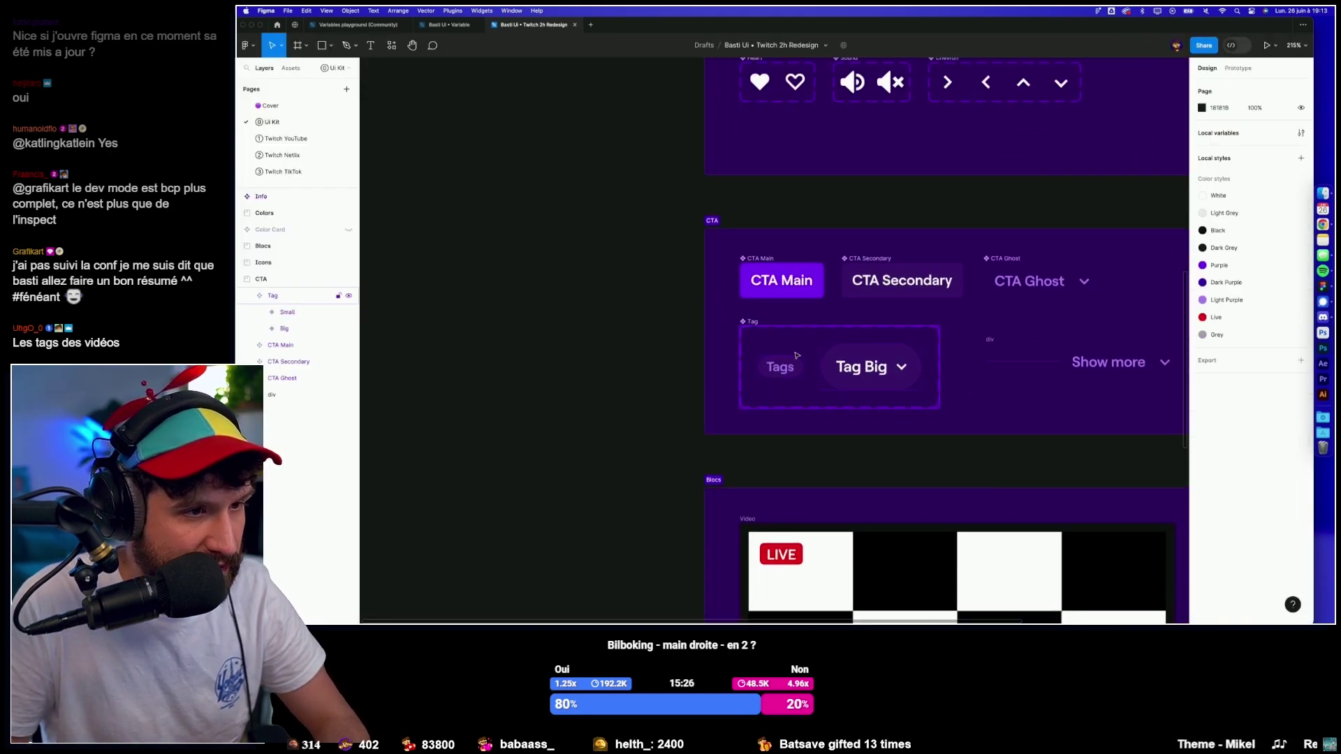
left_click(756, 326)
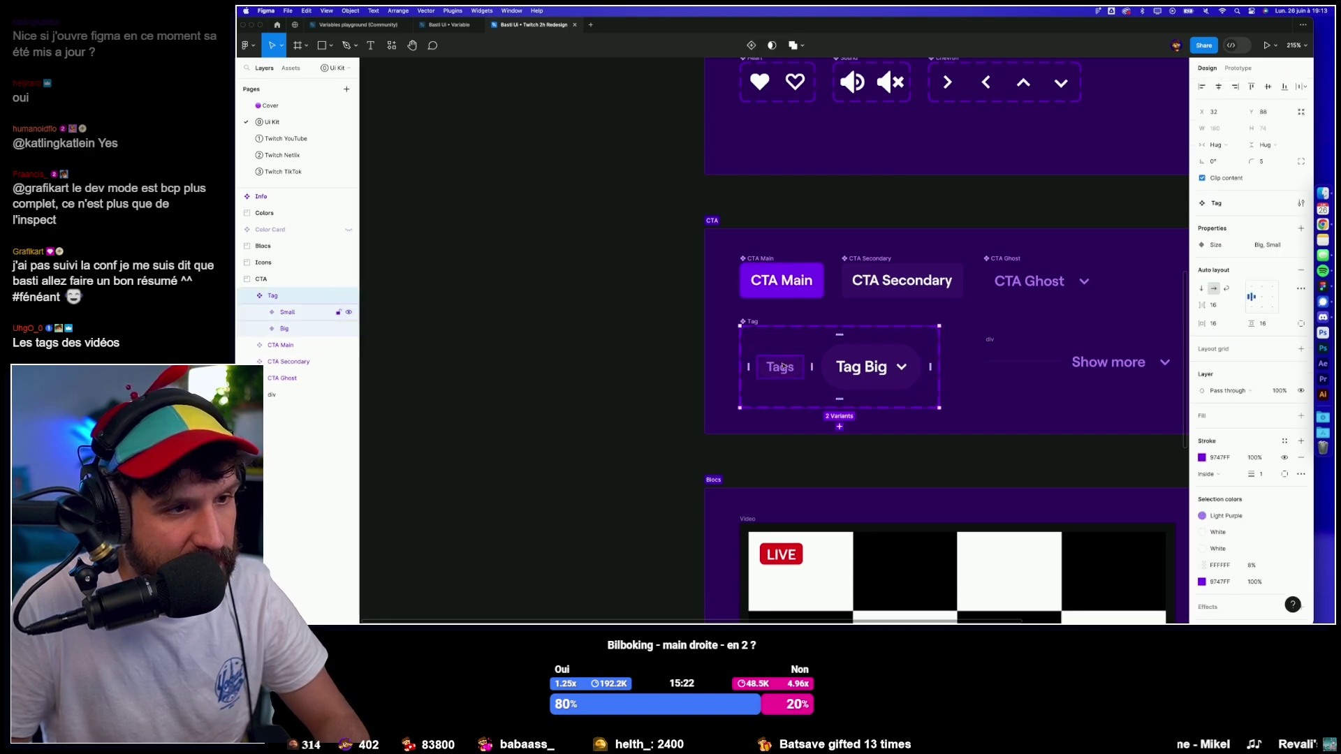
key("super+w")
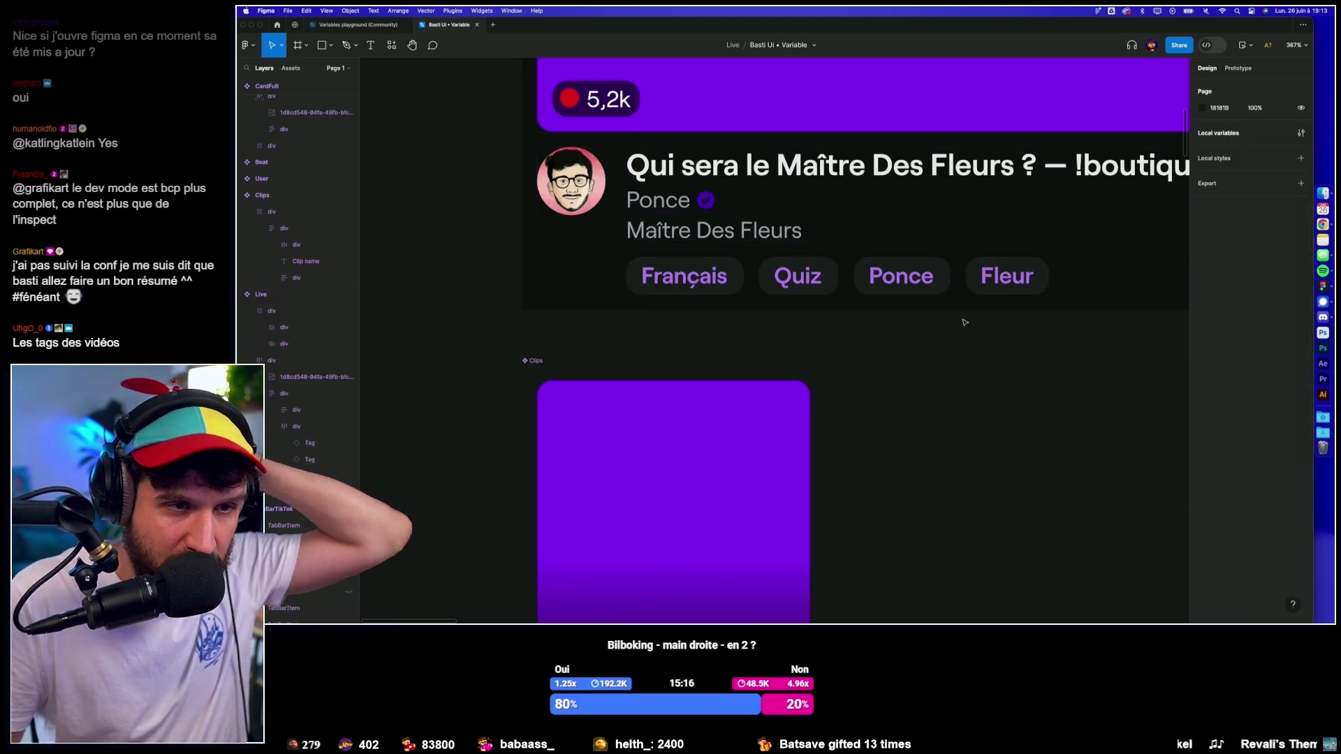
left_click(943, 389)
scroll(943, 389, "down", 5)
scroll(809, 246, "right", 5)
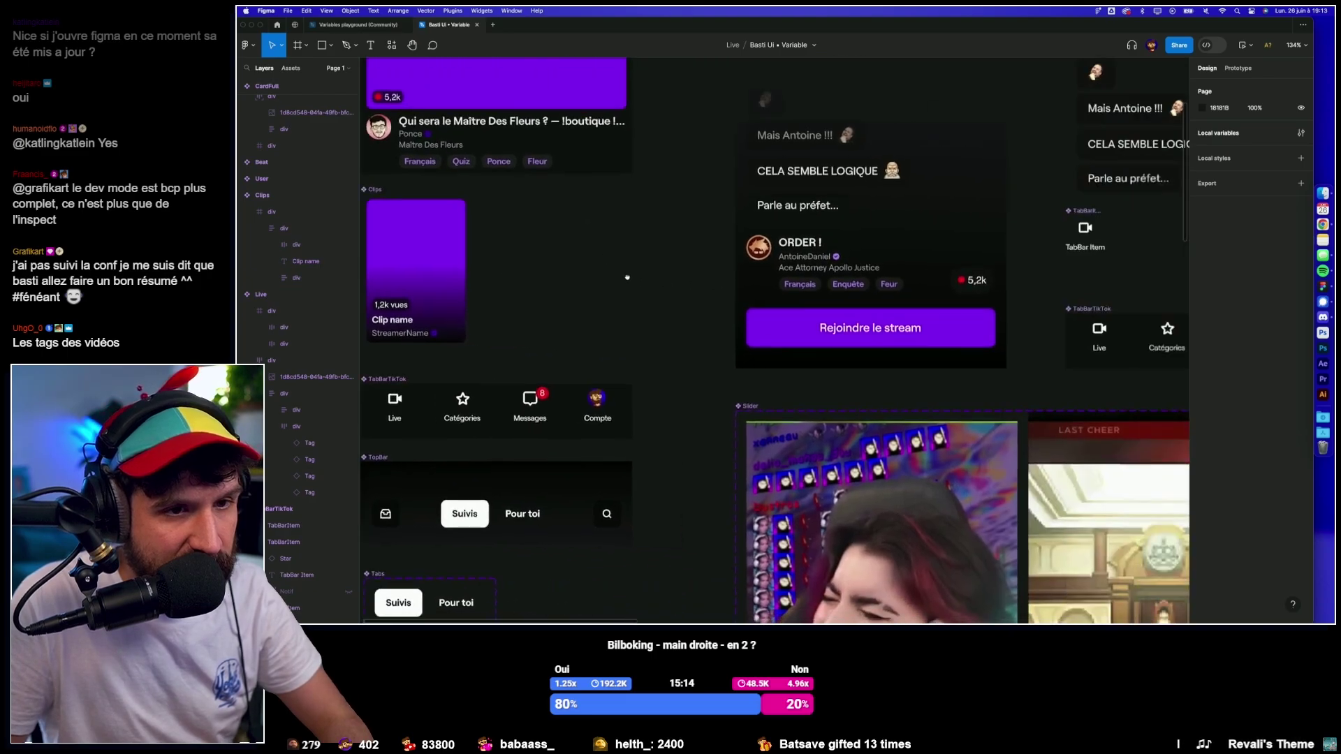
scroll(716, 285, "up", 3)
left_click(717, 285)
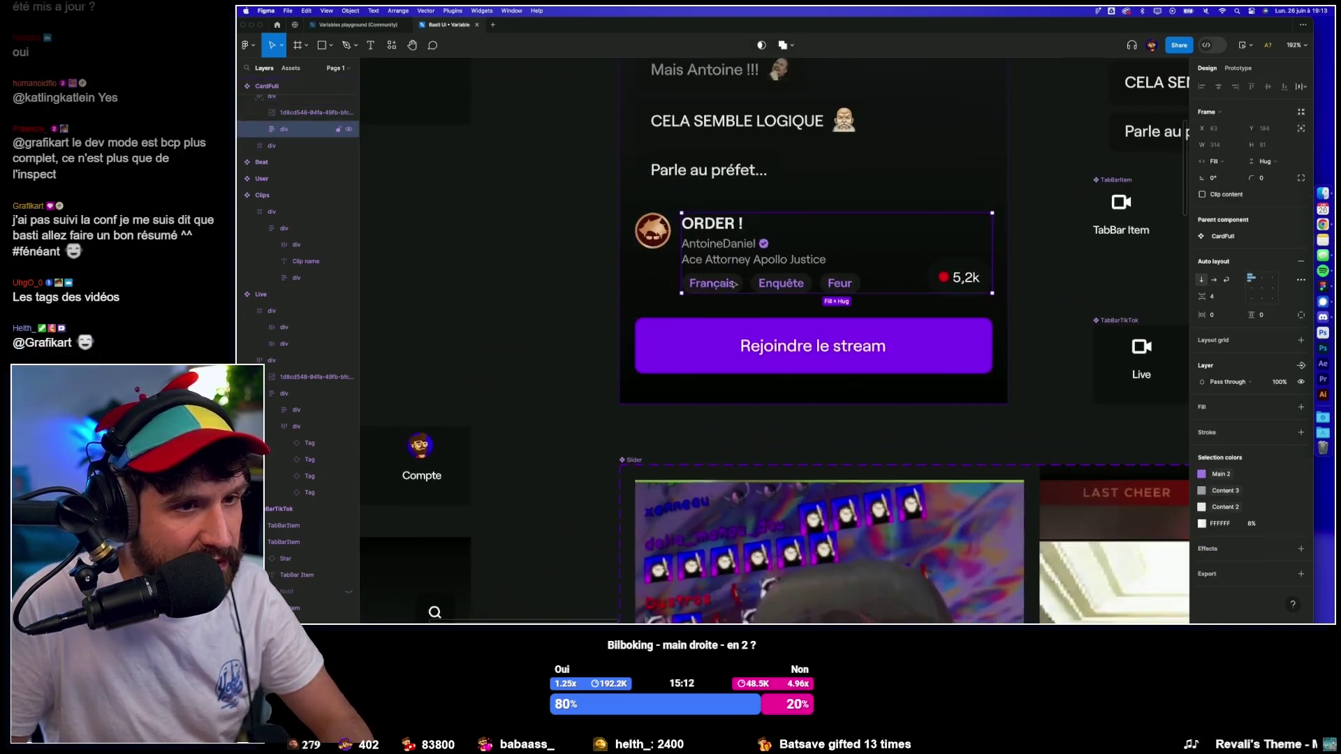
key("Escape")
left_click(847, 284)
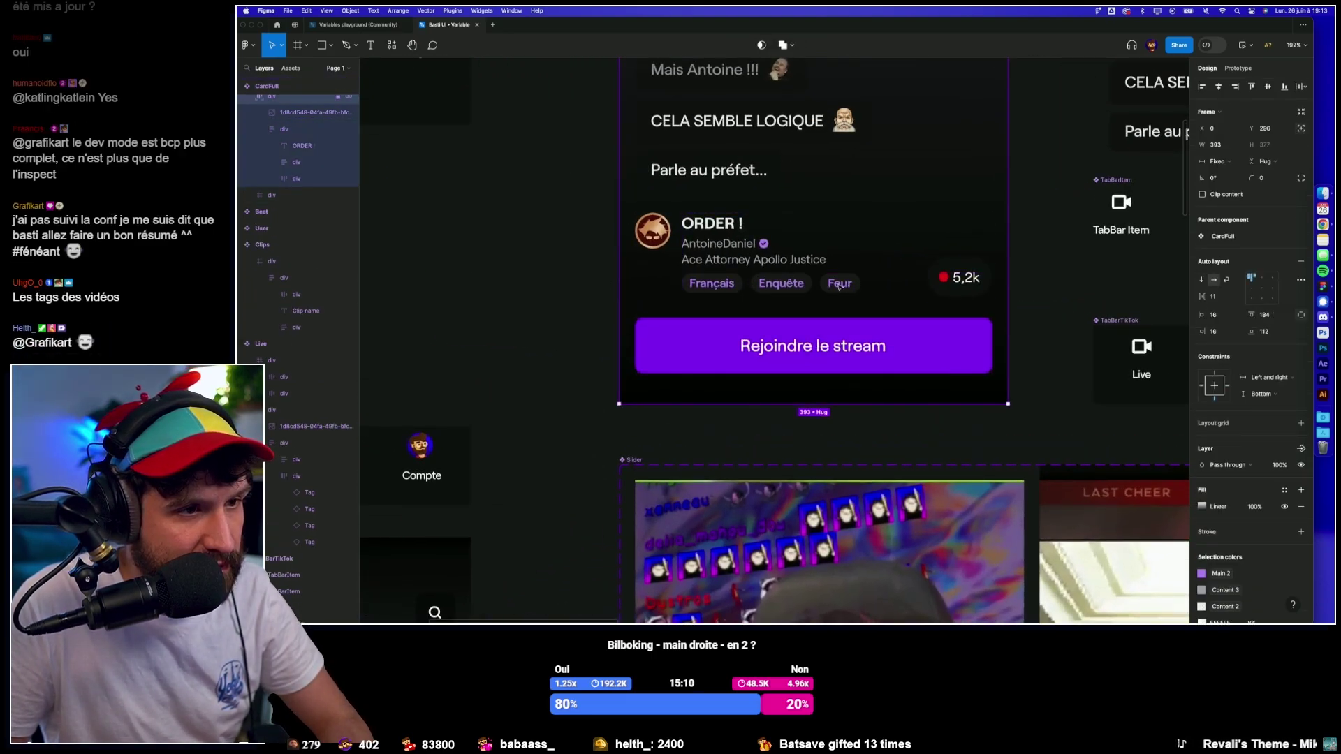
key("Return")
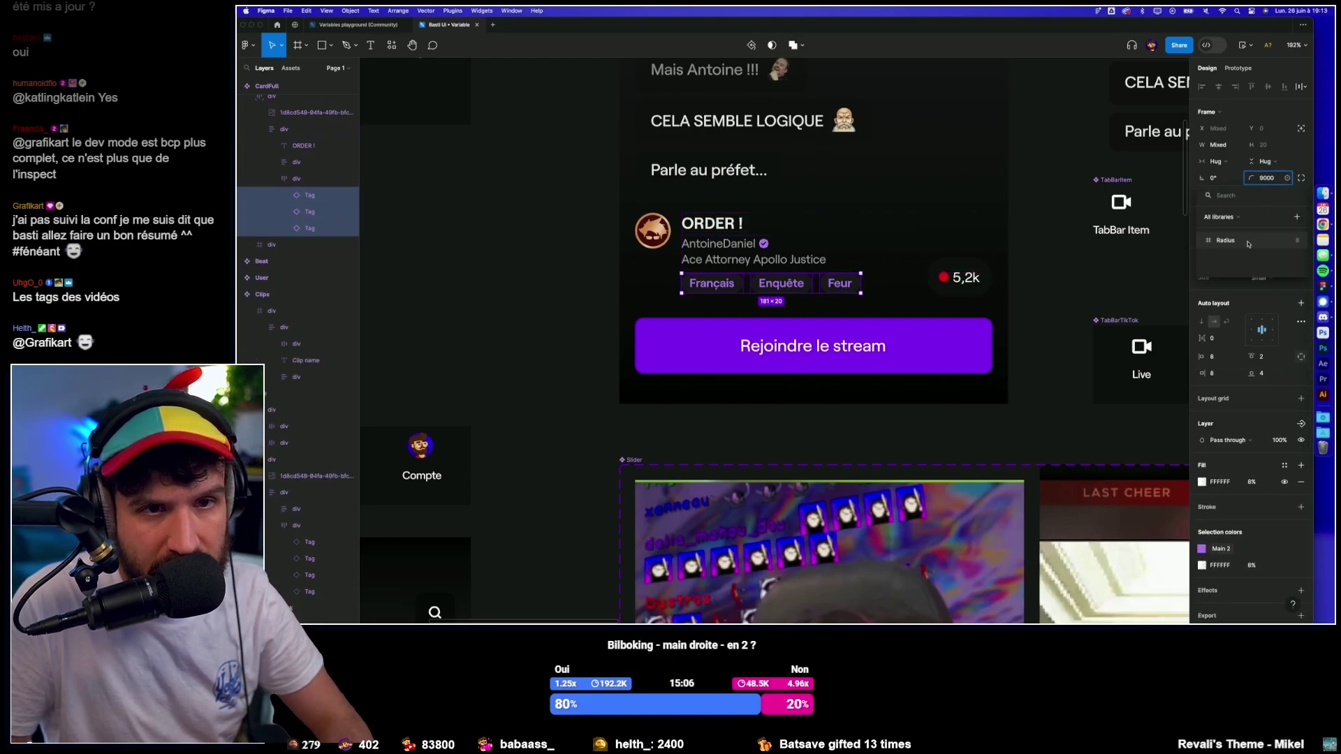
left_click(992, 279)
left_click(1291, 176)
left_click(1076, 286)
key("shift+1")
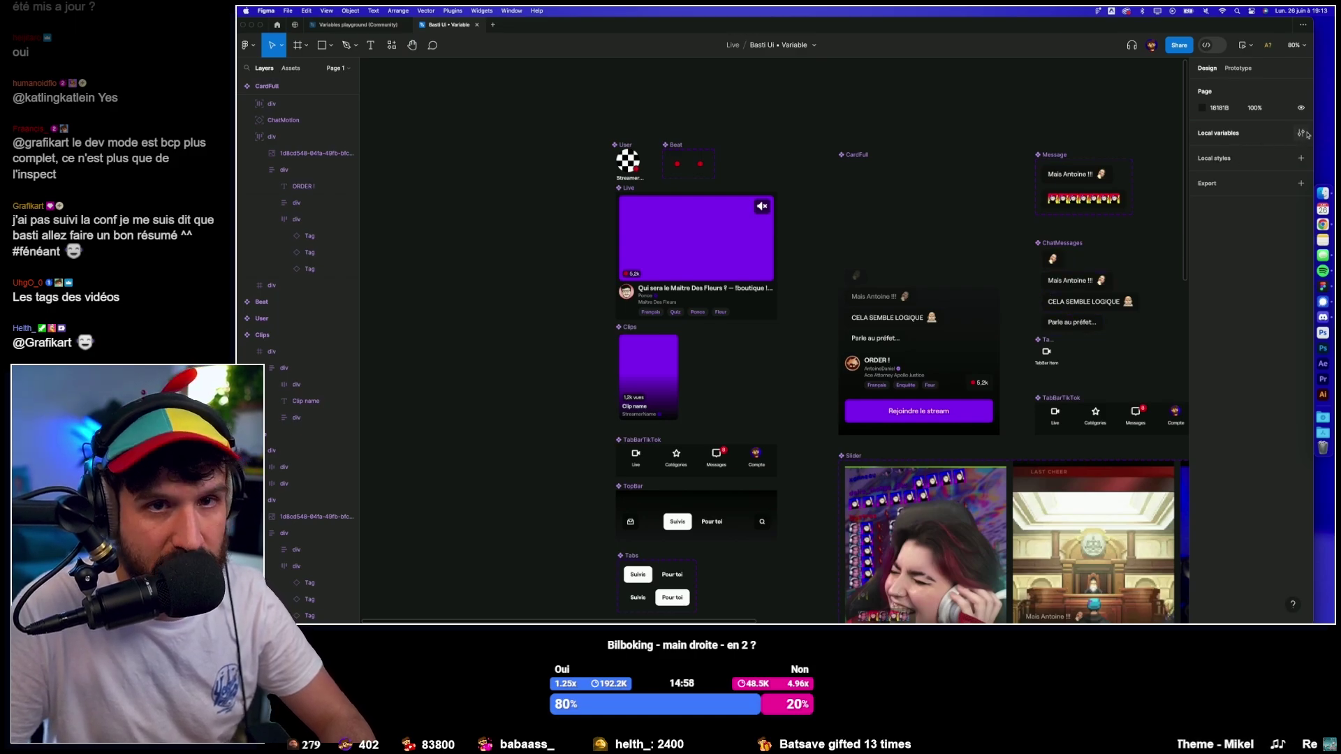
Review the local variables with Radius set to 8, then close the list.
left_click(1303, 133)
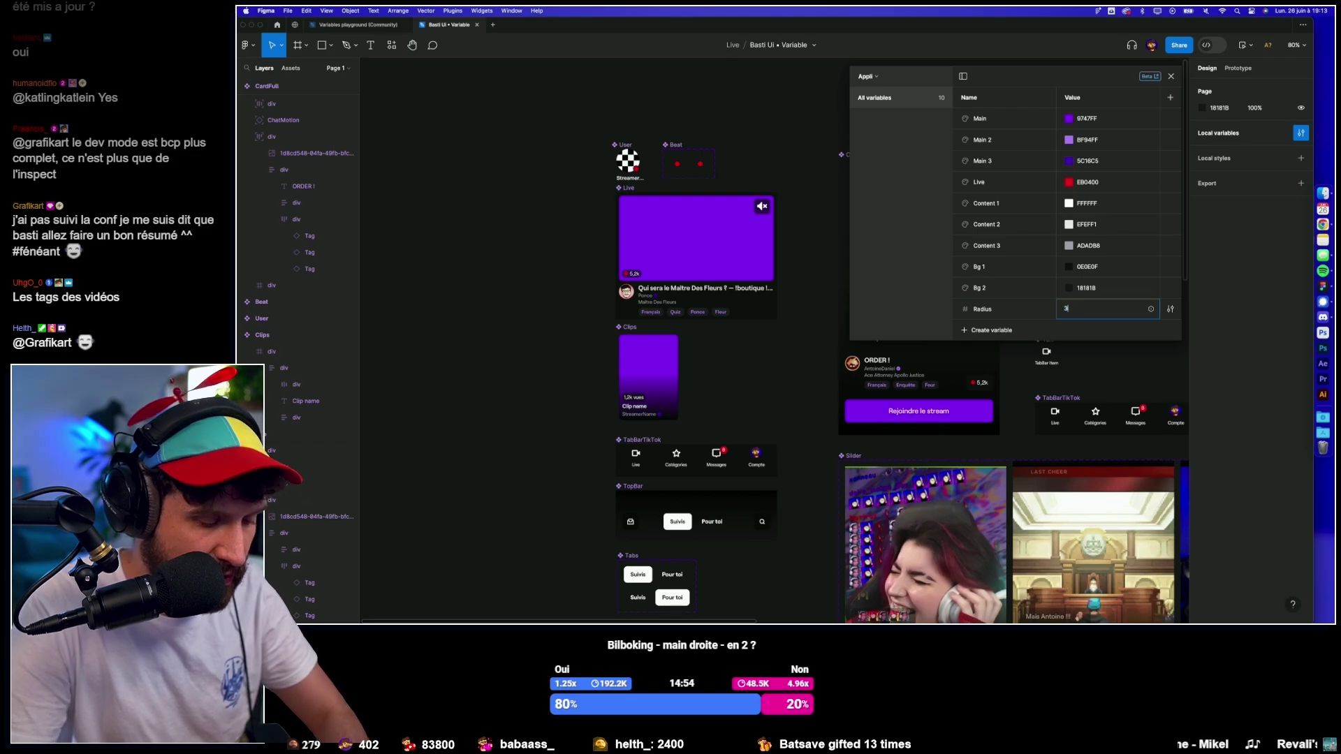
scroll(403, 233, "up", 3)
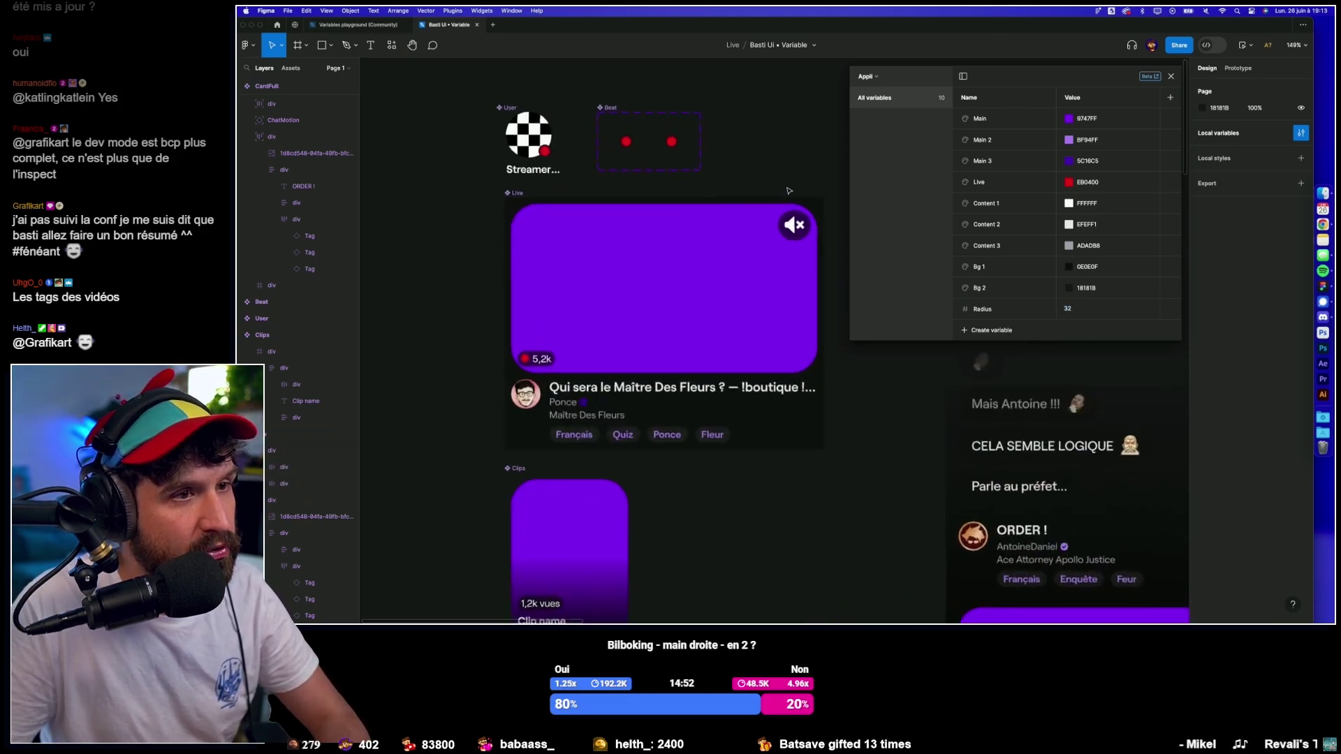
scroll(732, 102, "down", 3)
scroll(732, 102, "down", 3)
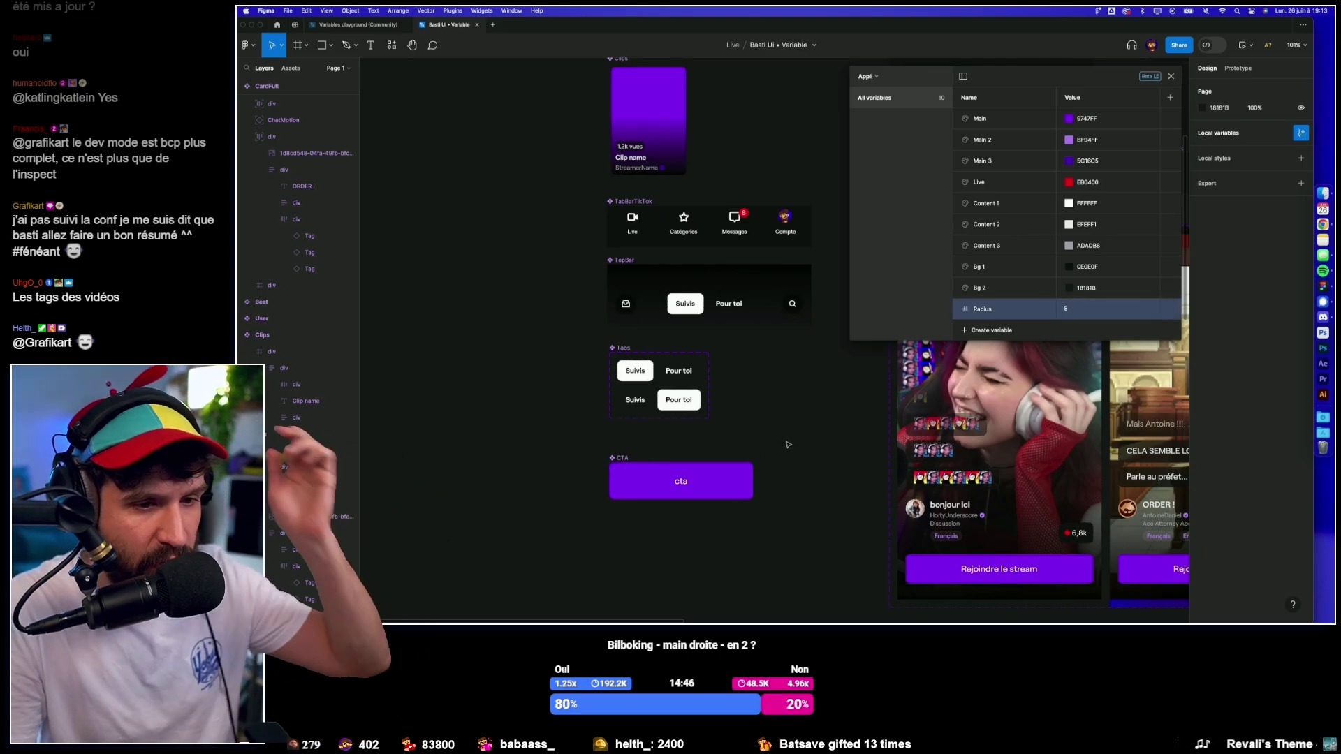
scroll(698, 398, "down", 5)
scroll(788, 444, "down", 2)
scroll(788, 444, "right", 2)
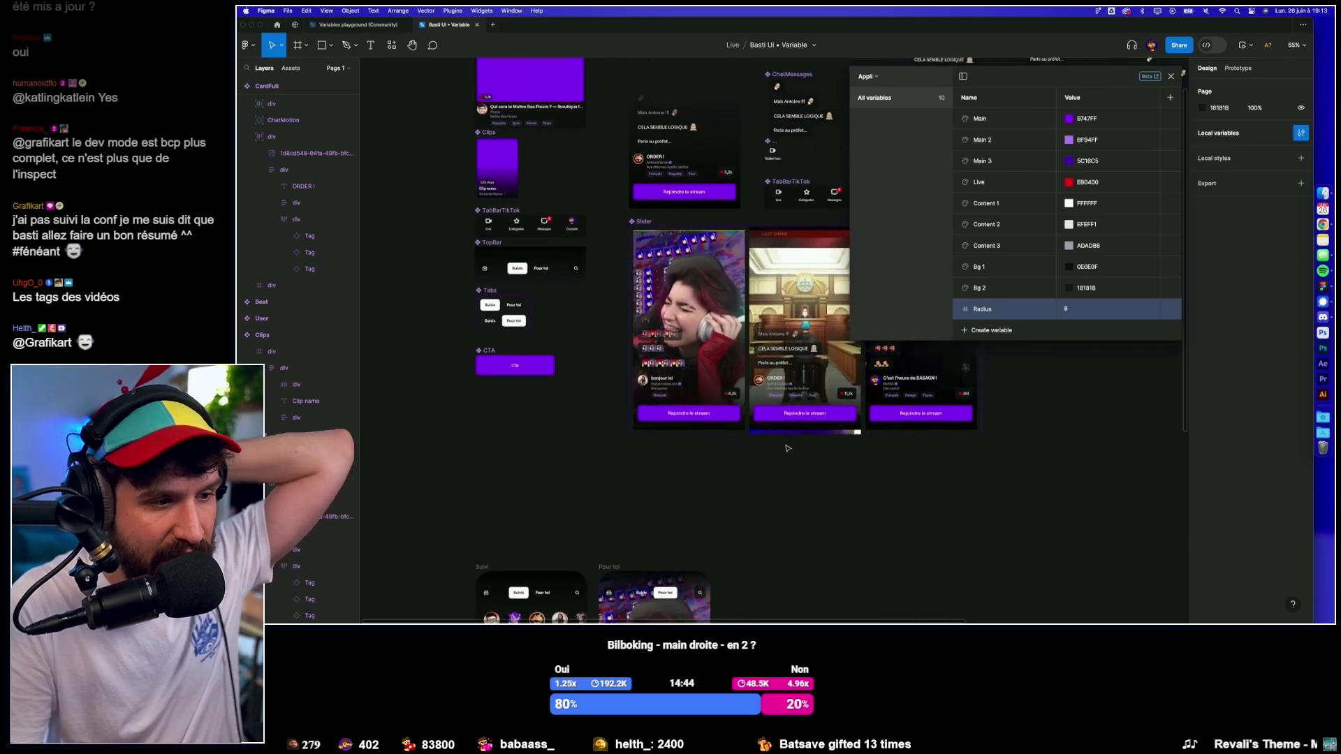
scroll(788, 445, "down", 5)
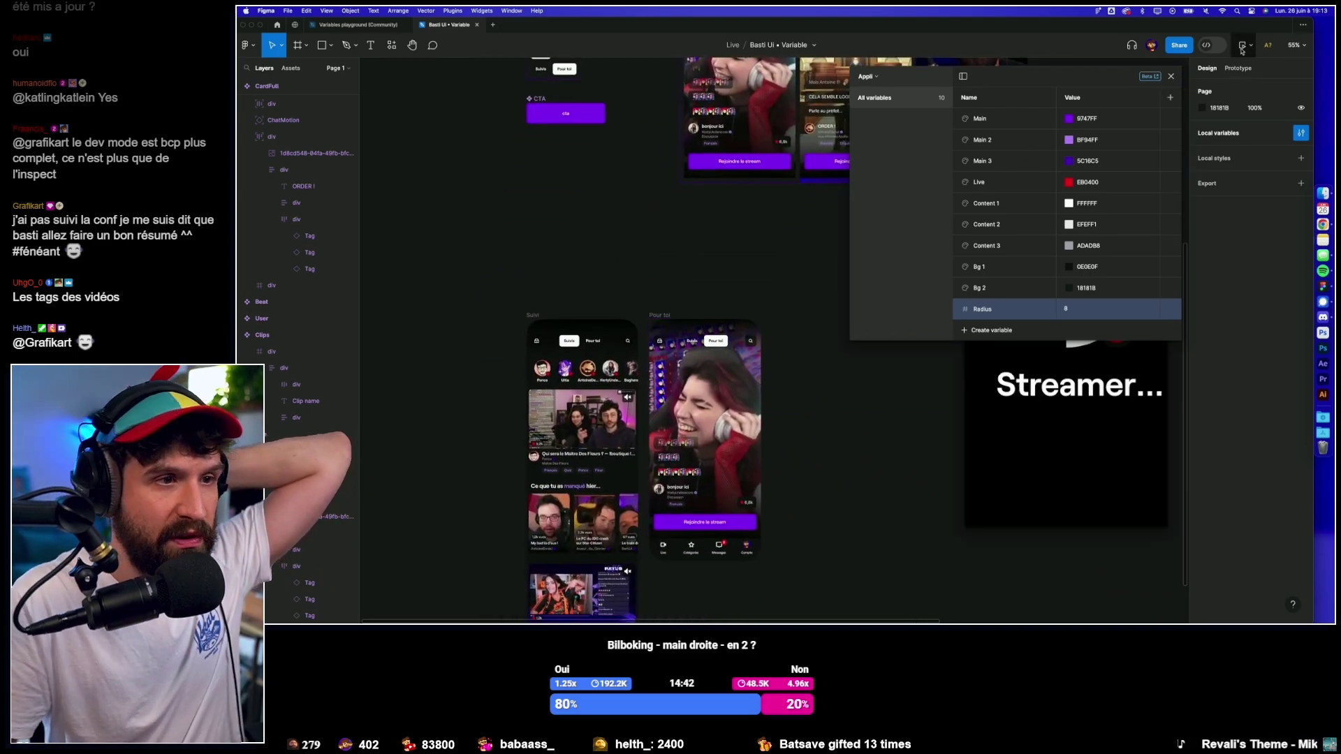
left_click(1171, 76)
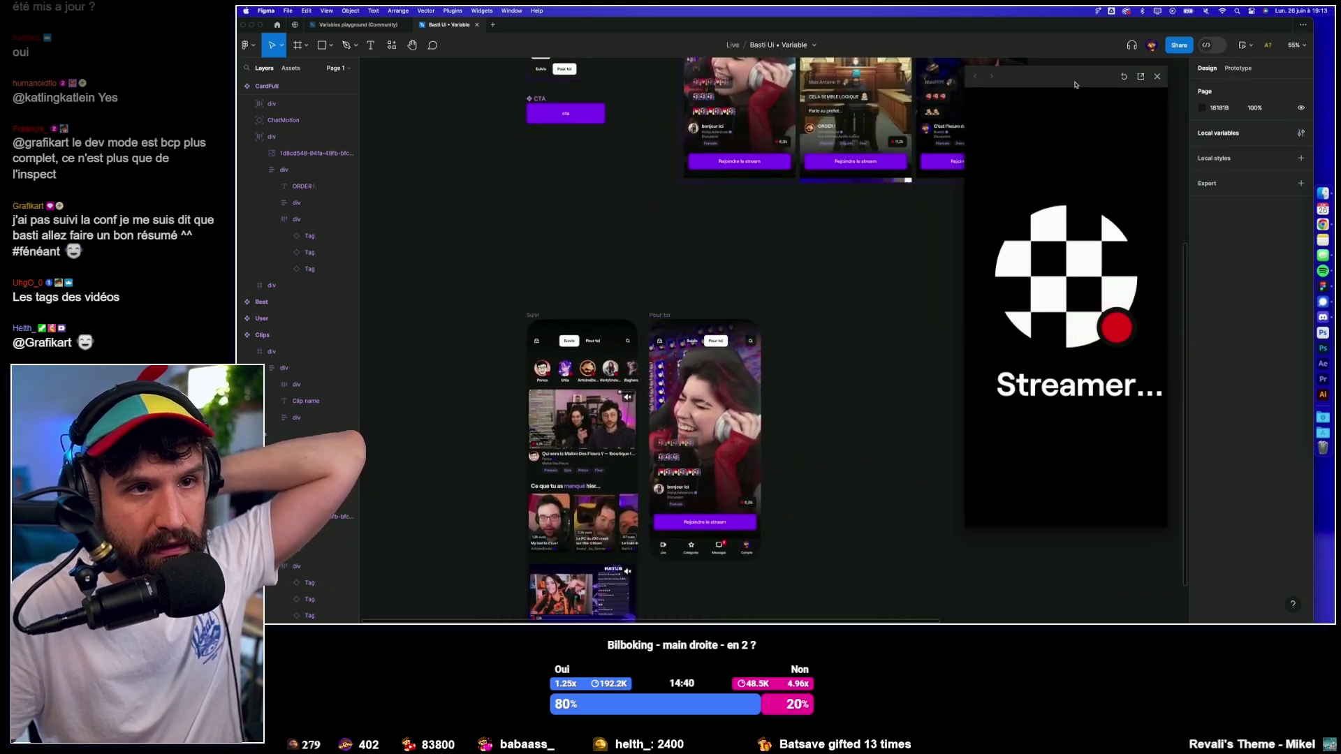
Preview the prototype's Pour toi feed, swiping to the ORDER ! stream.
left_click(1242, 70)
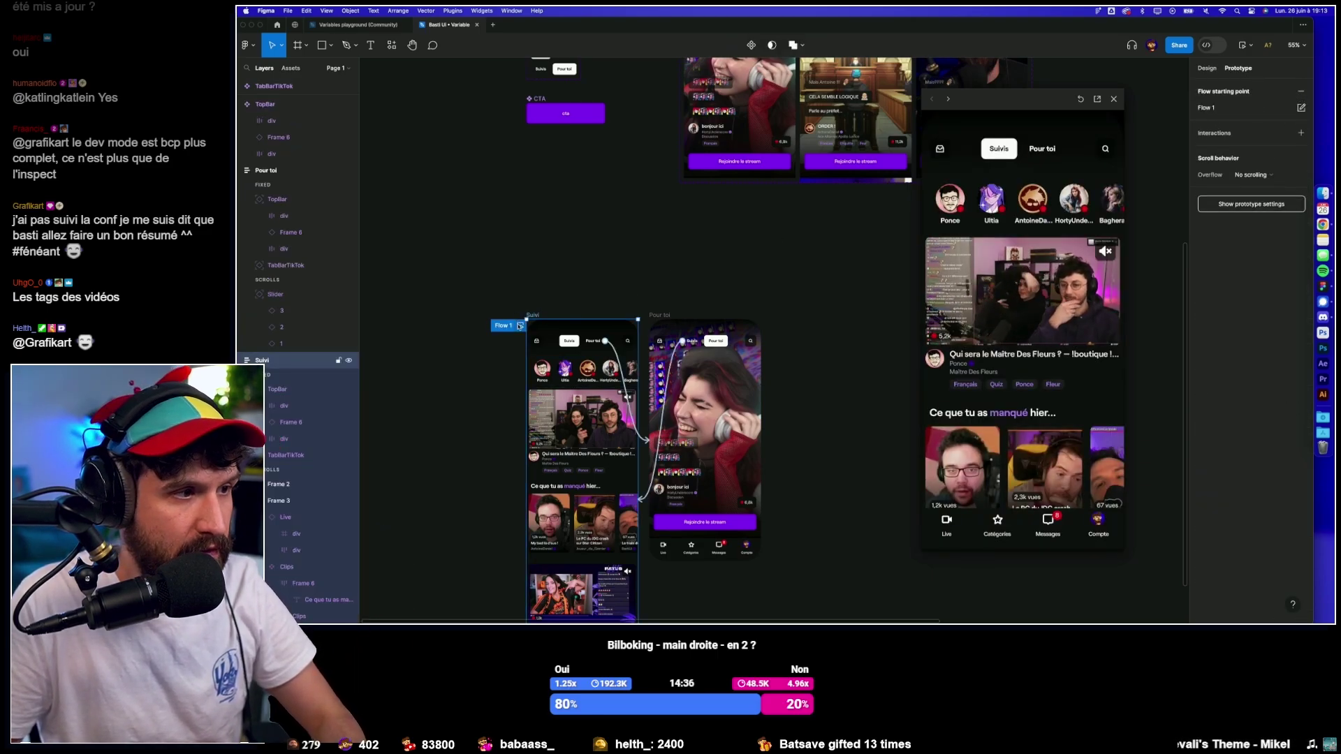
left_click(1042, 150)
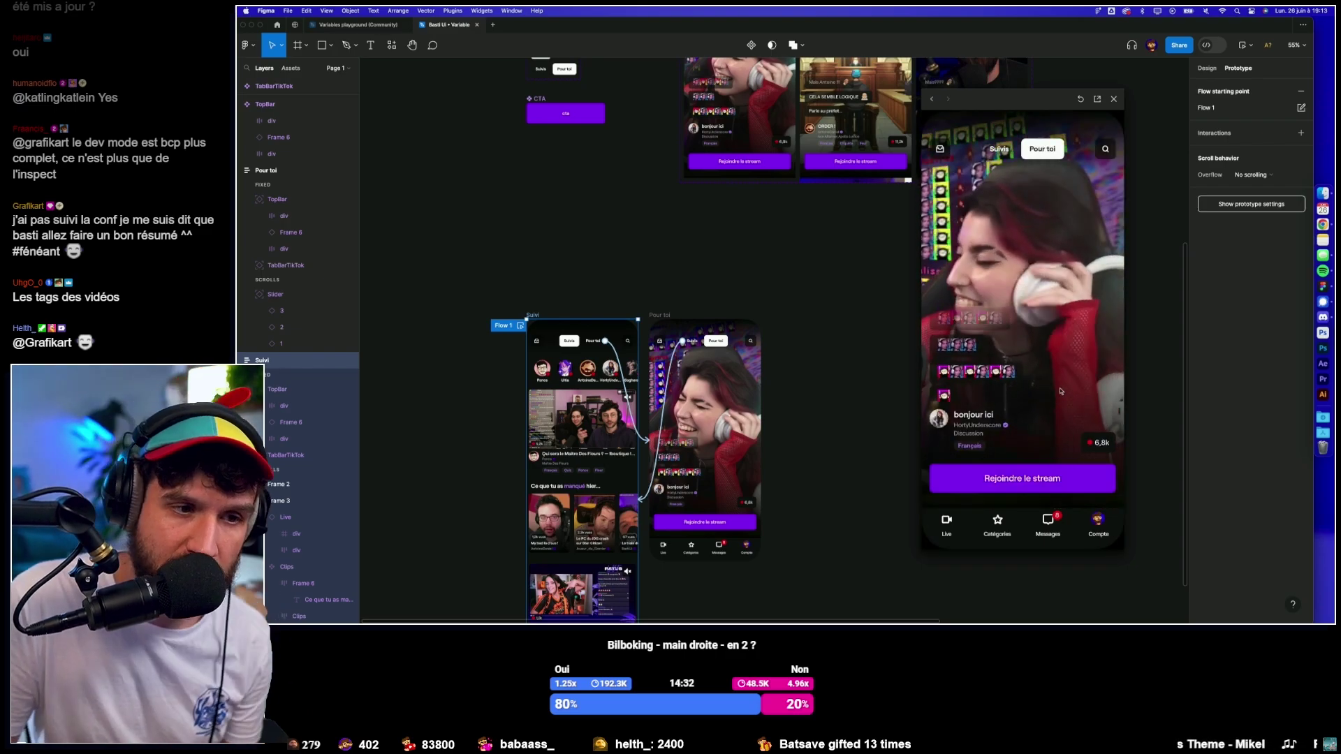
left_click_drag(1060, 397, 1062, 255)
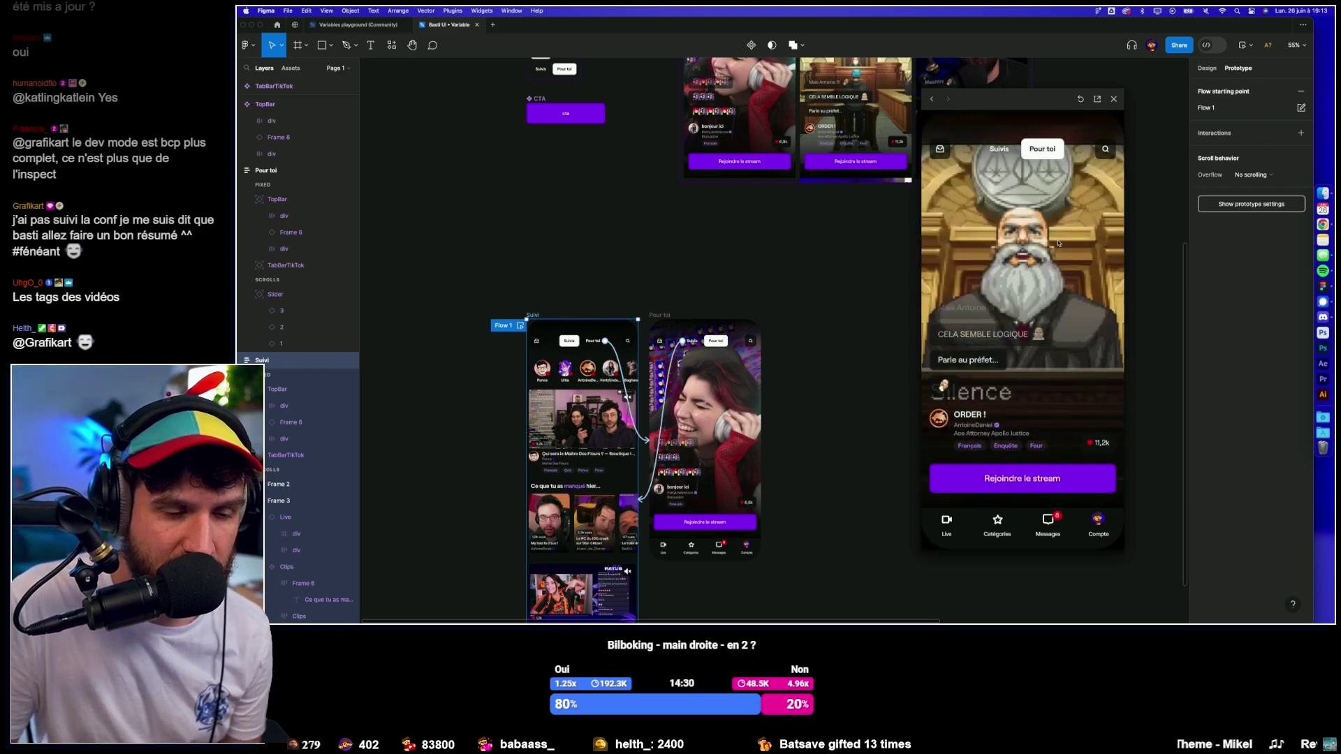
key("Escape")
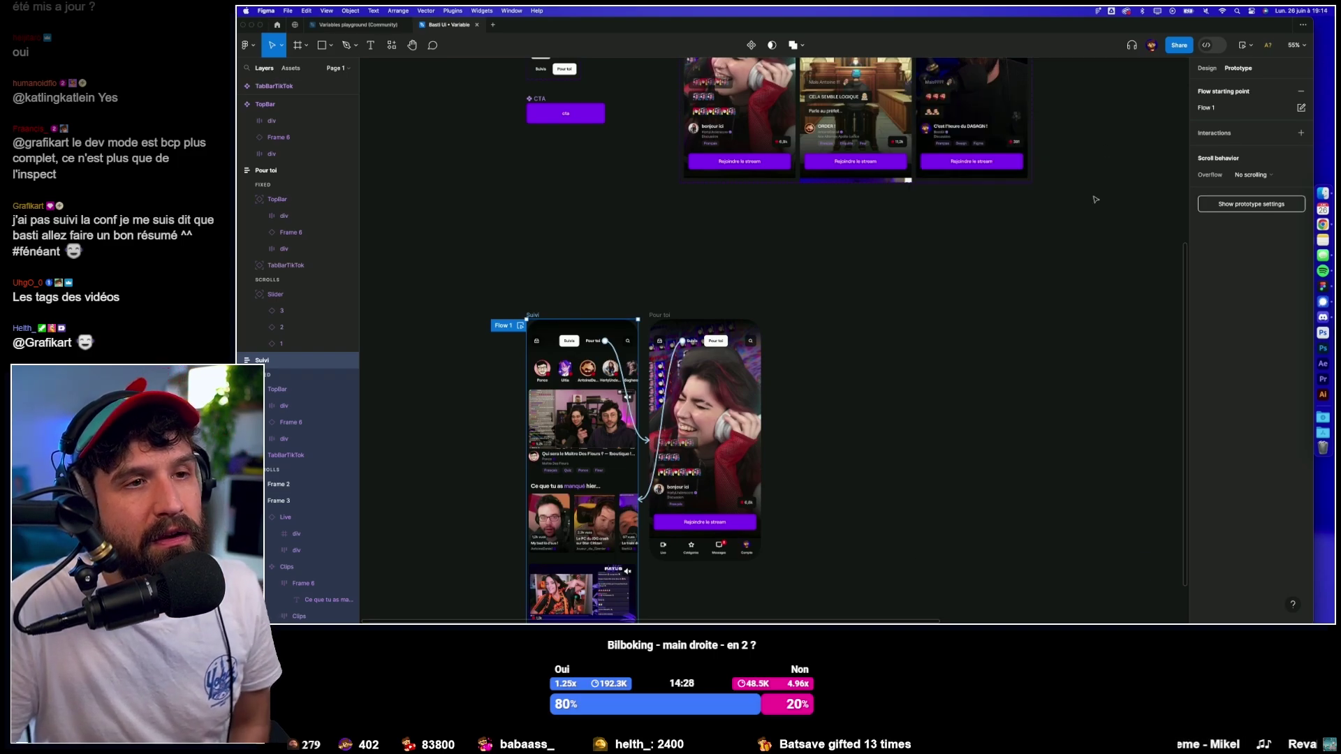
left_click(1100, 183)
Return to the Design properties and reopen the local variables list.
scroll(1062, 245, "up", 2)
scroll(1041, 278, "up", 3)
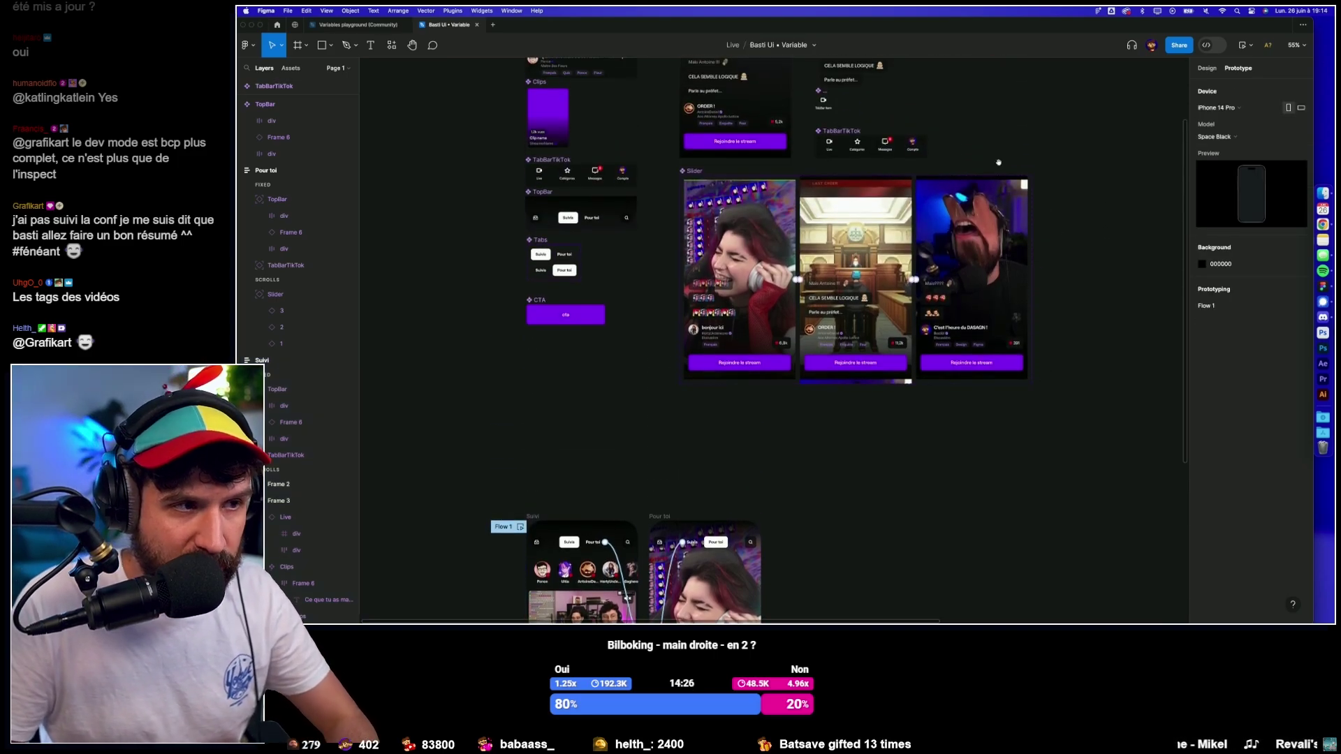
scroll(999, 162, "left", 2)
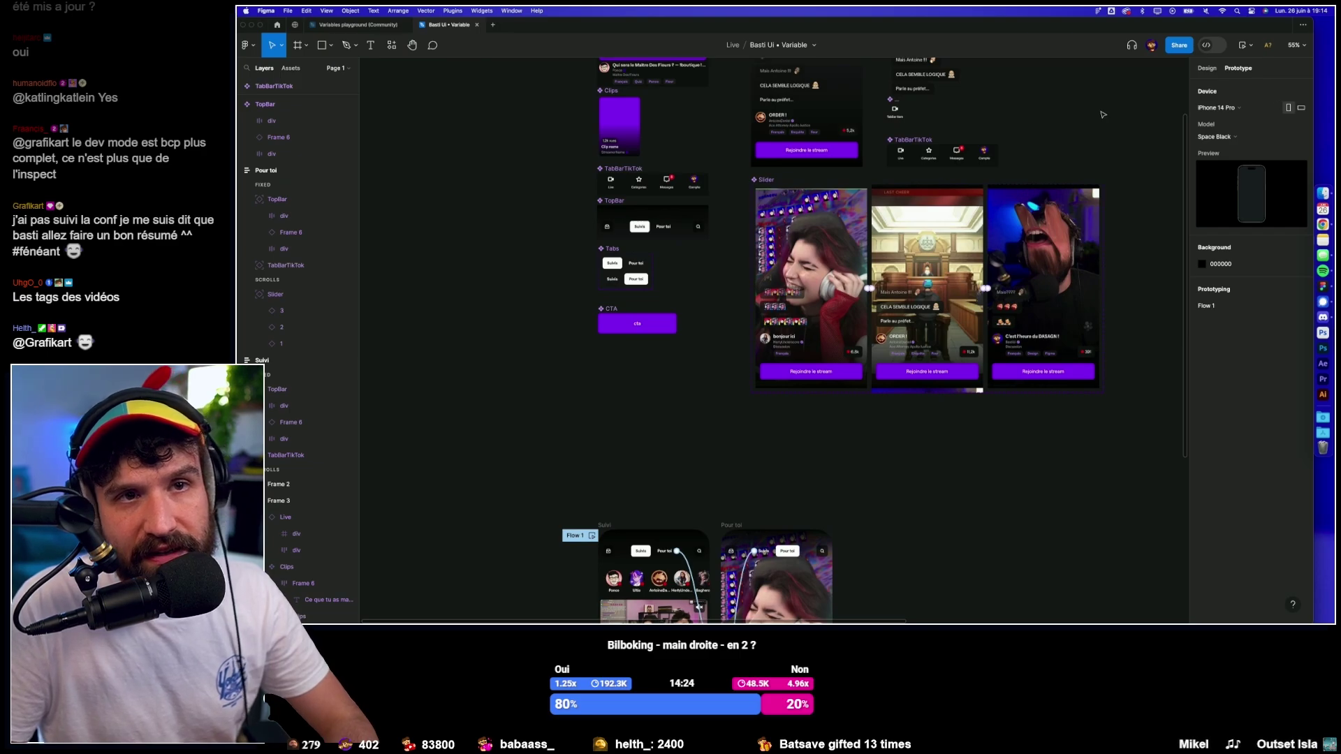
left_click(1208, 68)
left_click(1299, 133)
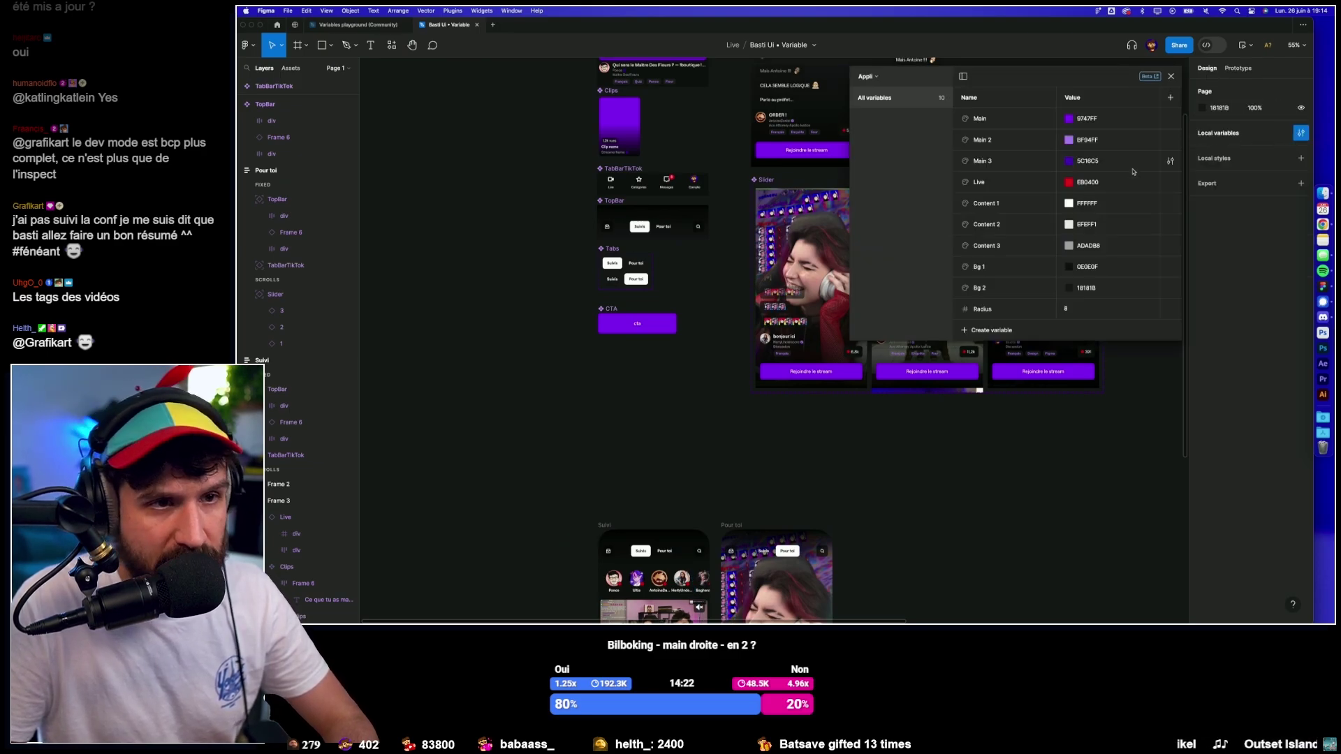
Create a string variable named AppName with the value Twitch.
left_click(995, 330)
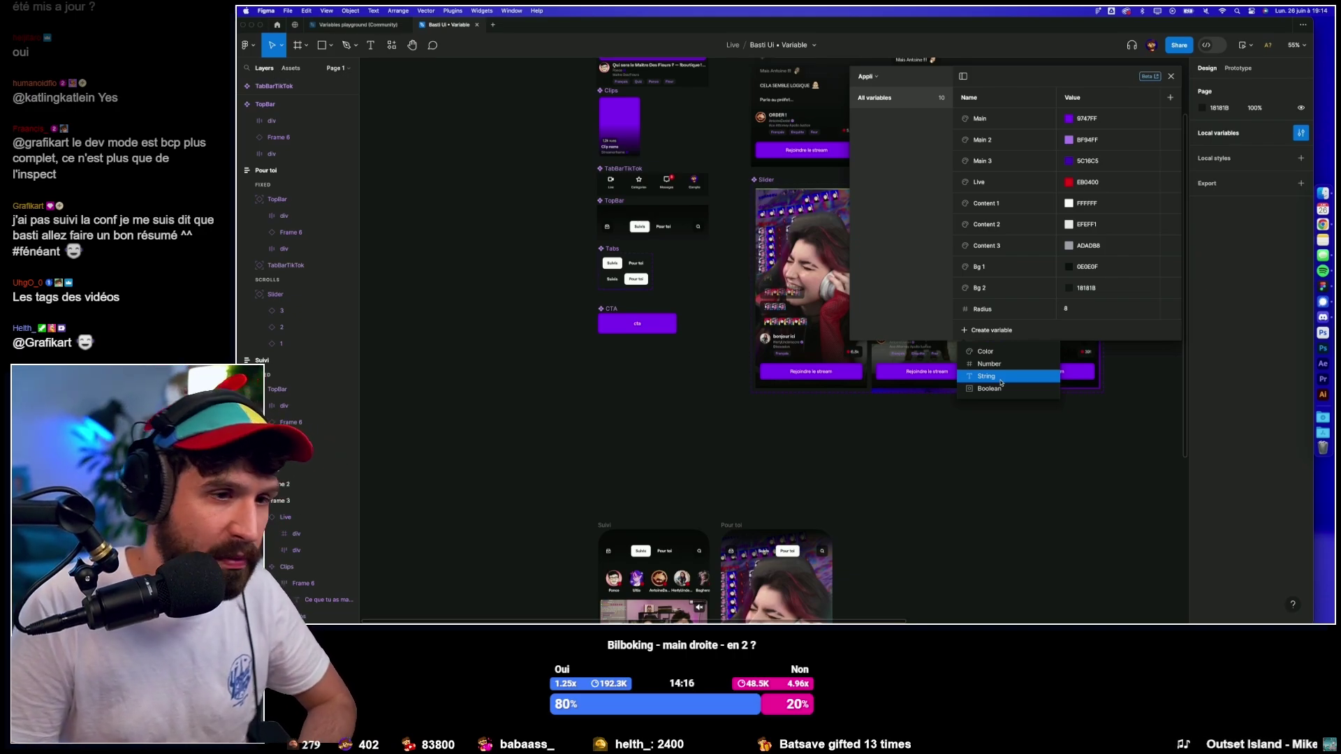
left_click(1002, 382)
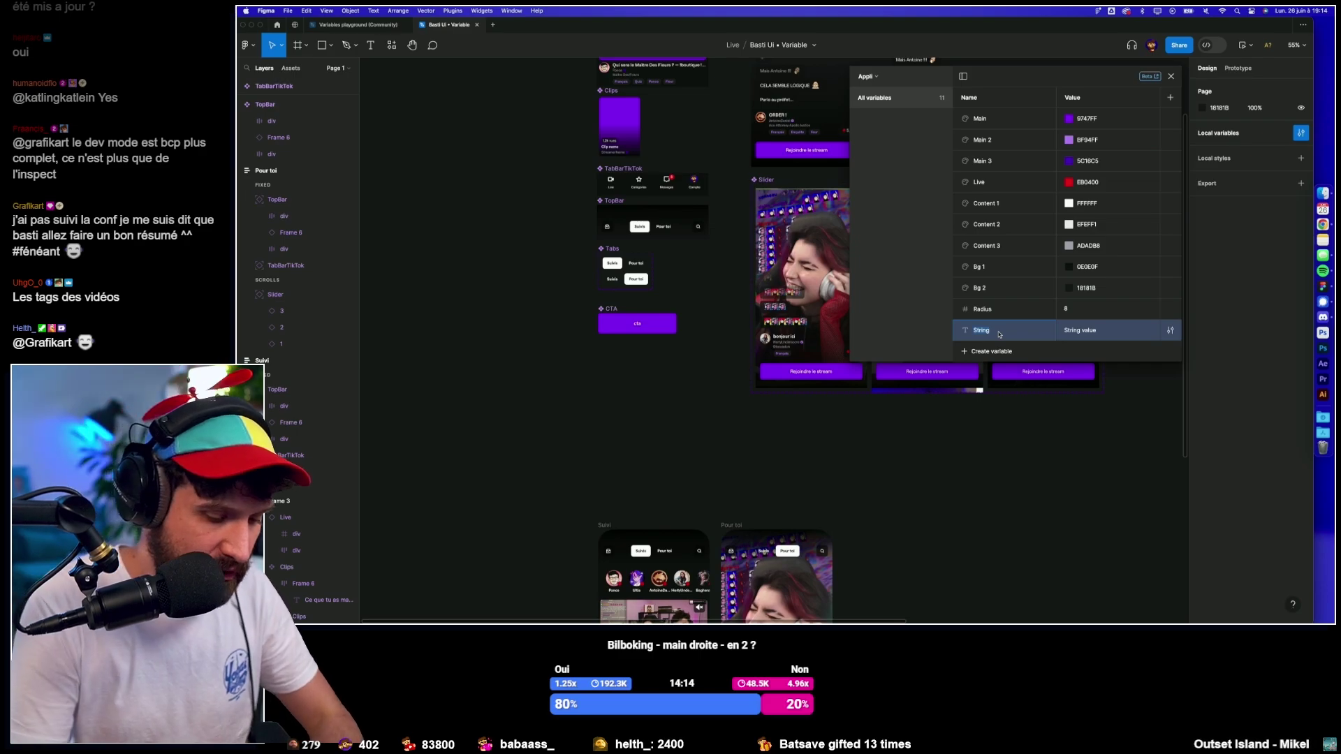
type("Nom")
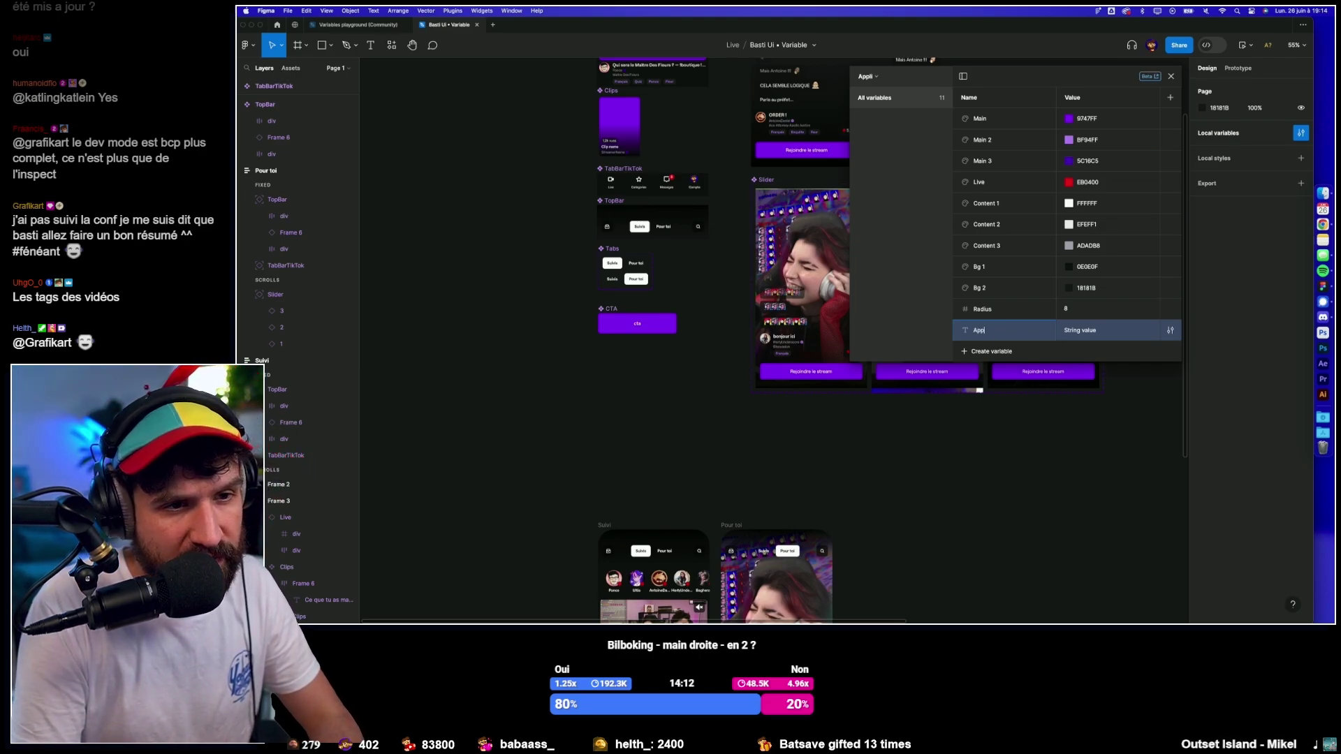
key("Tab")
type("Twitch")
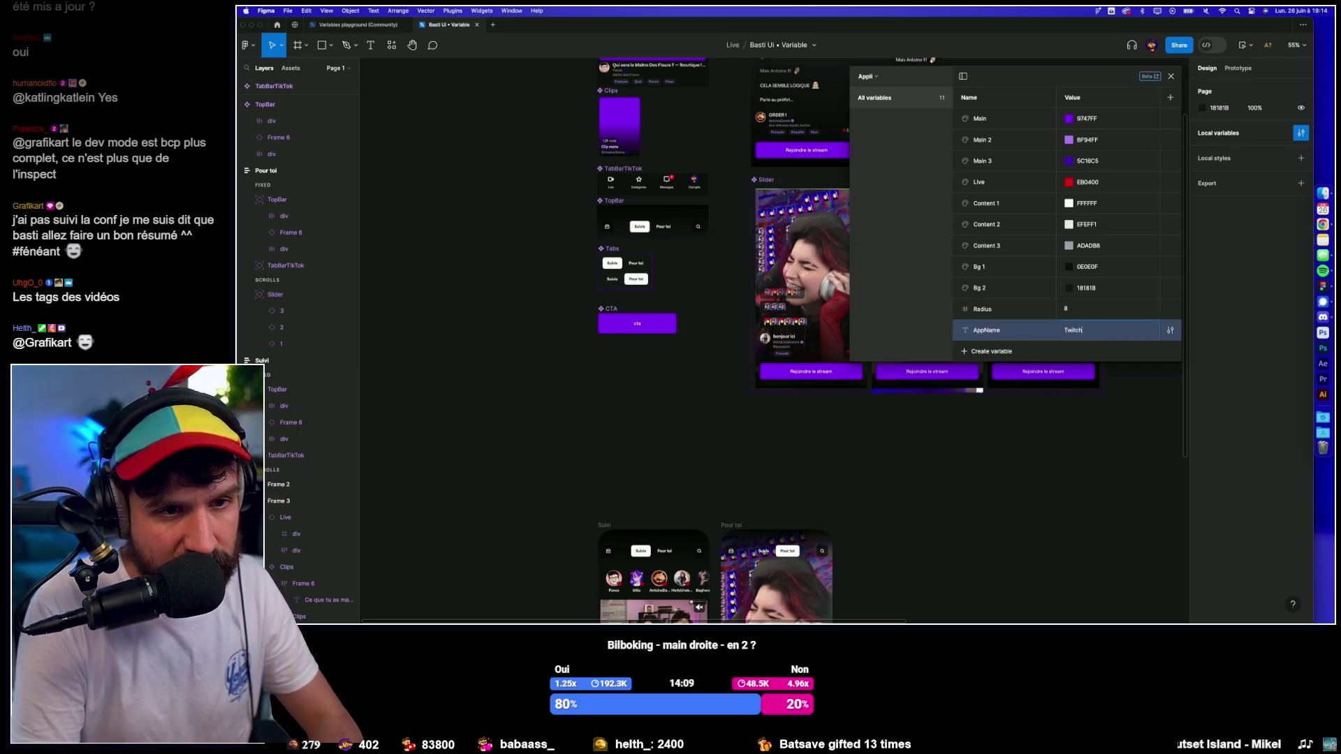
key("Return")
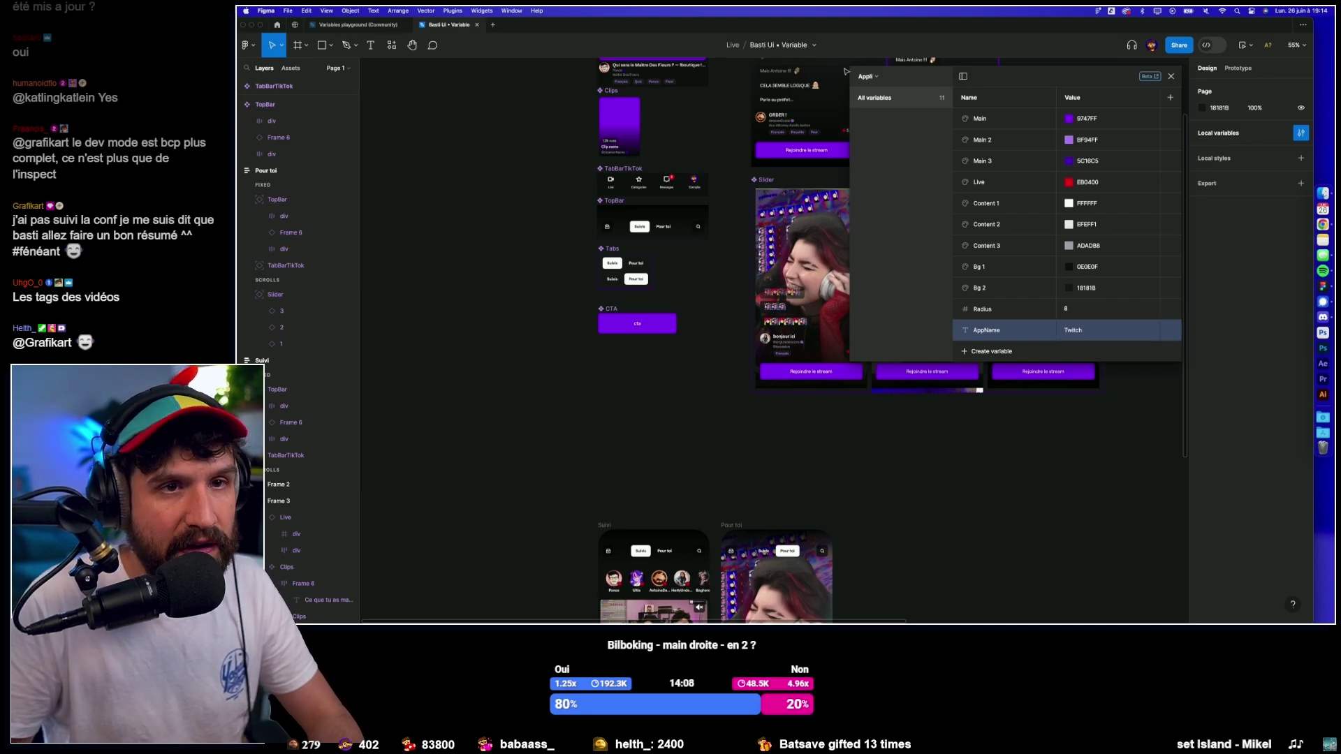
Select the Suivis tab label on the canvas.
scroll(693, 119, "up", 3)
scroll(686, 276, "down", 6)
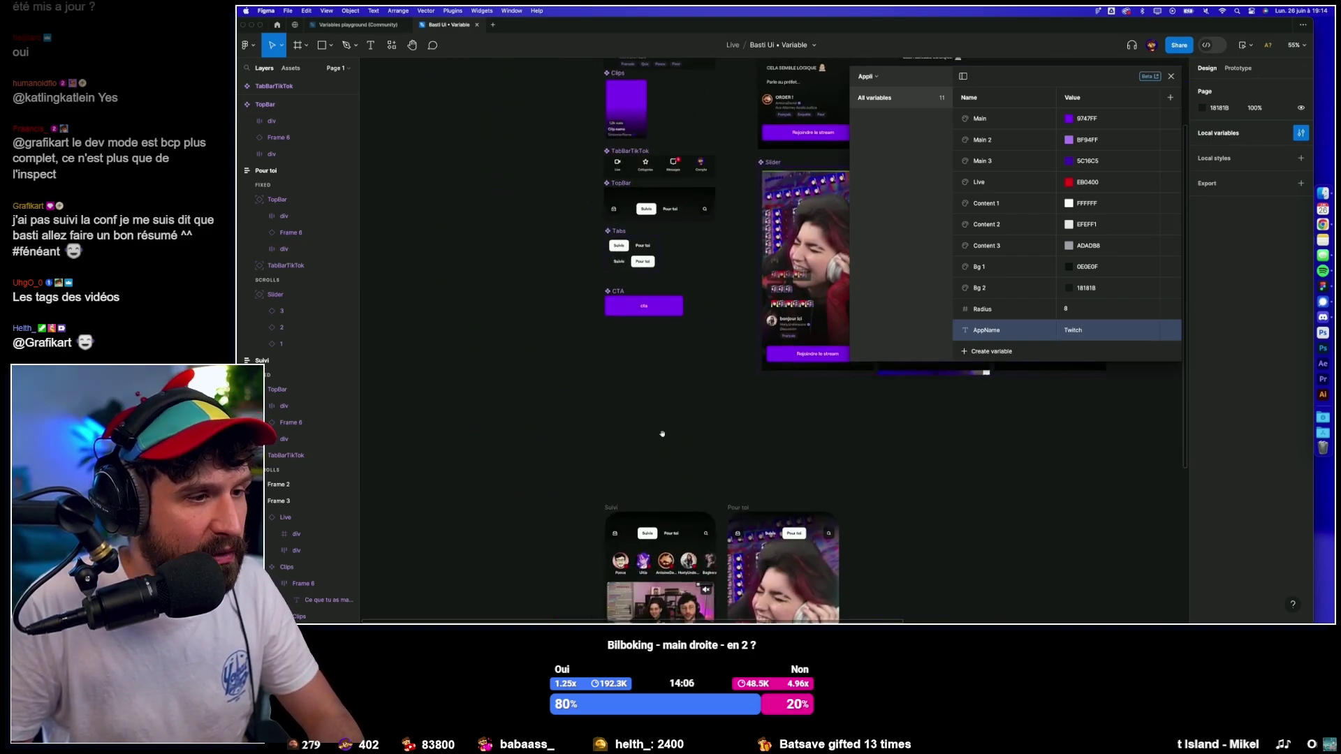
scroll(687, 276, "up", 5)
scroll(699, 300, "up", 3)
scroll(713, 329, "up", 2)
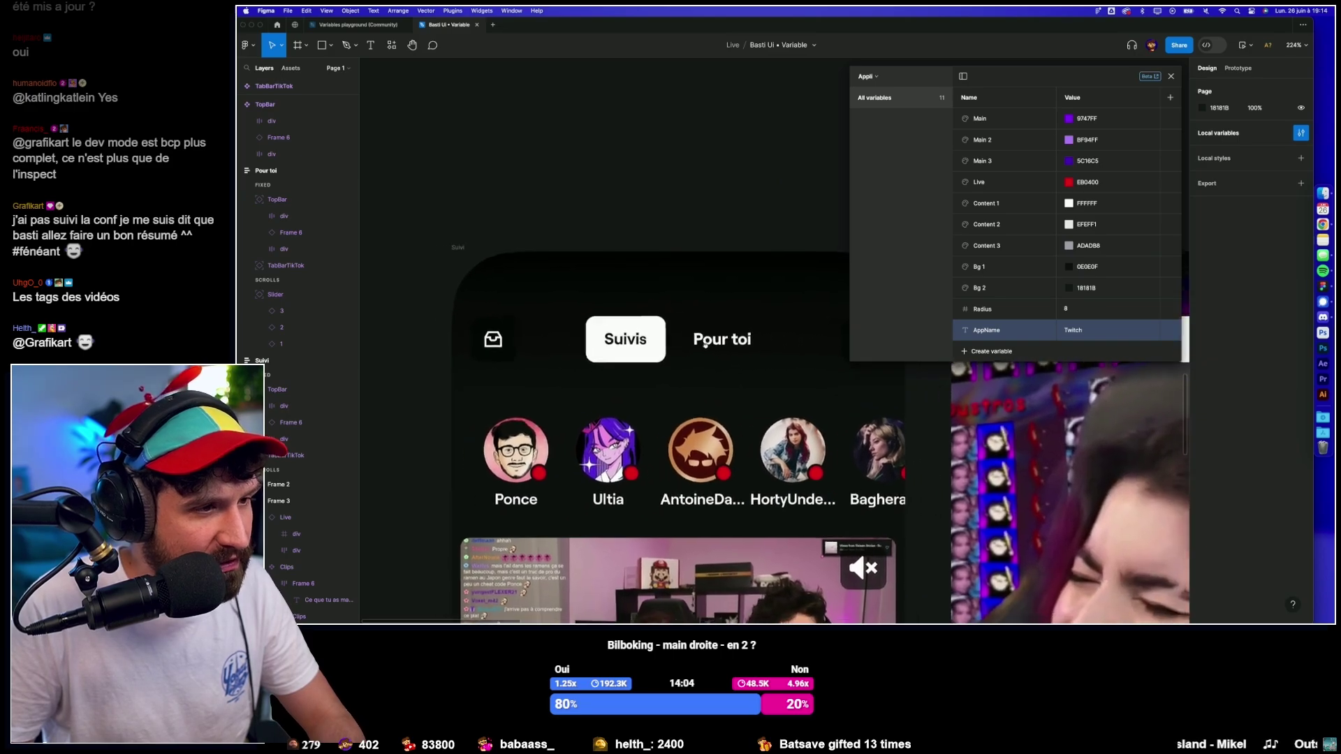
left_click(638, 326)
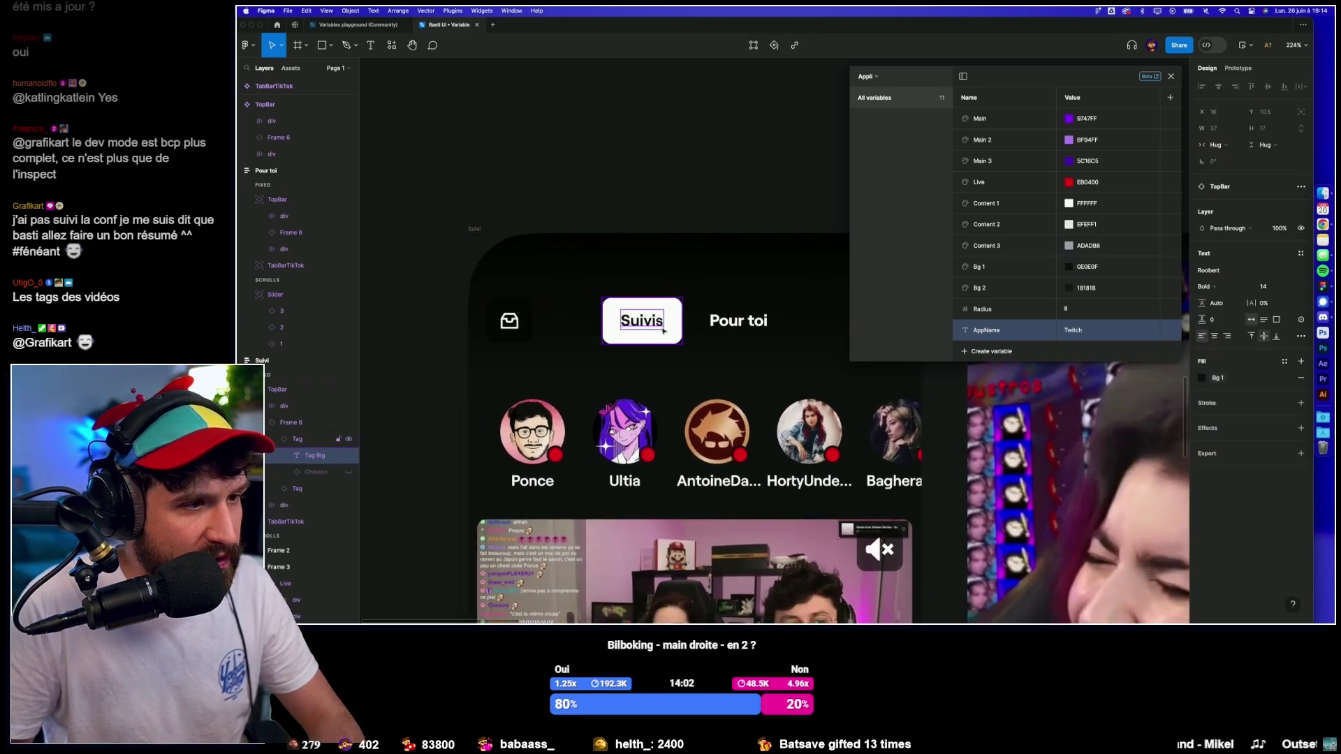
scroll(630, 255, "down", 5)
scroll(698, 260, "up", 3)
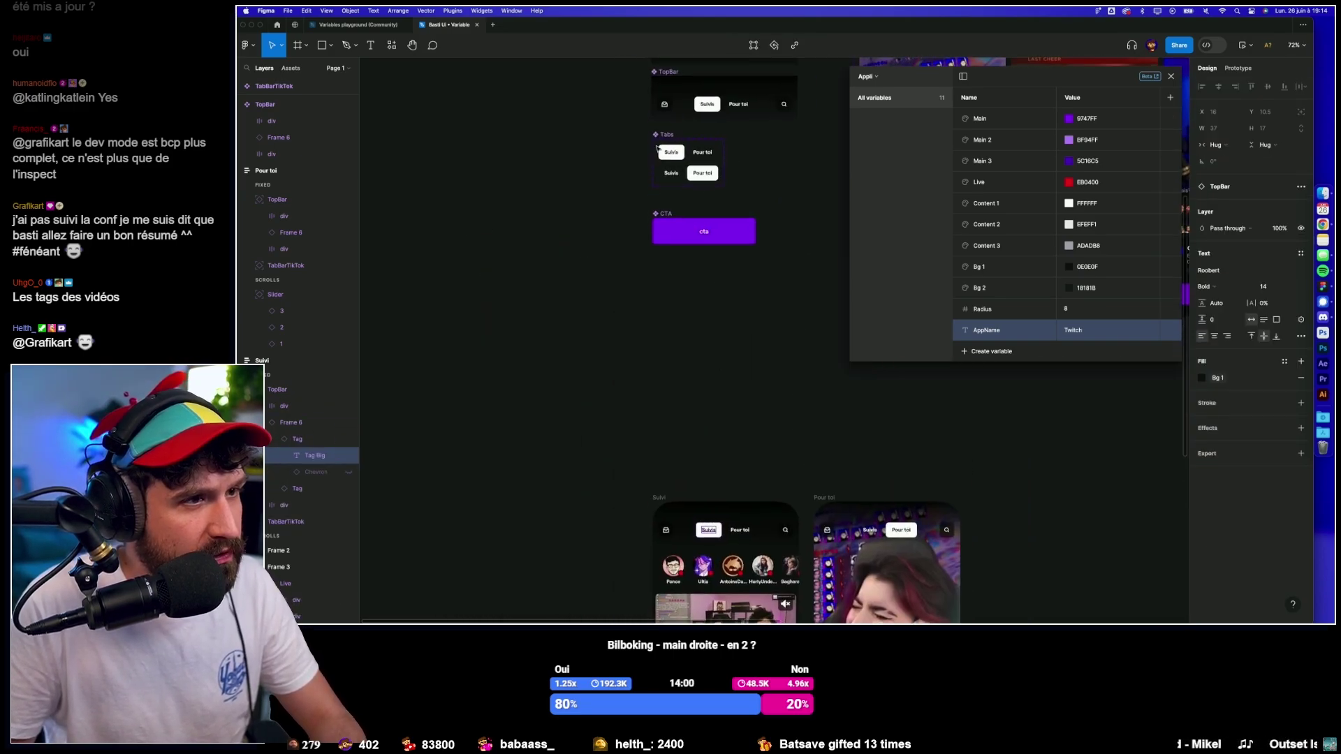
scroll(657, 147, "up", 3)
scroll(764, 344, "up", 5)
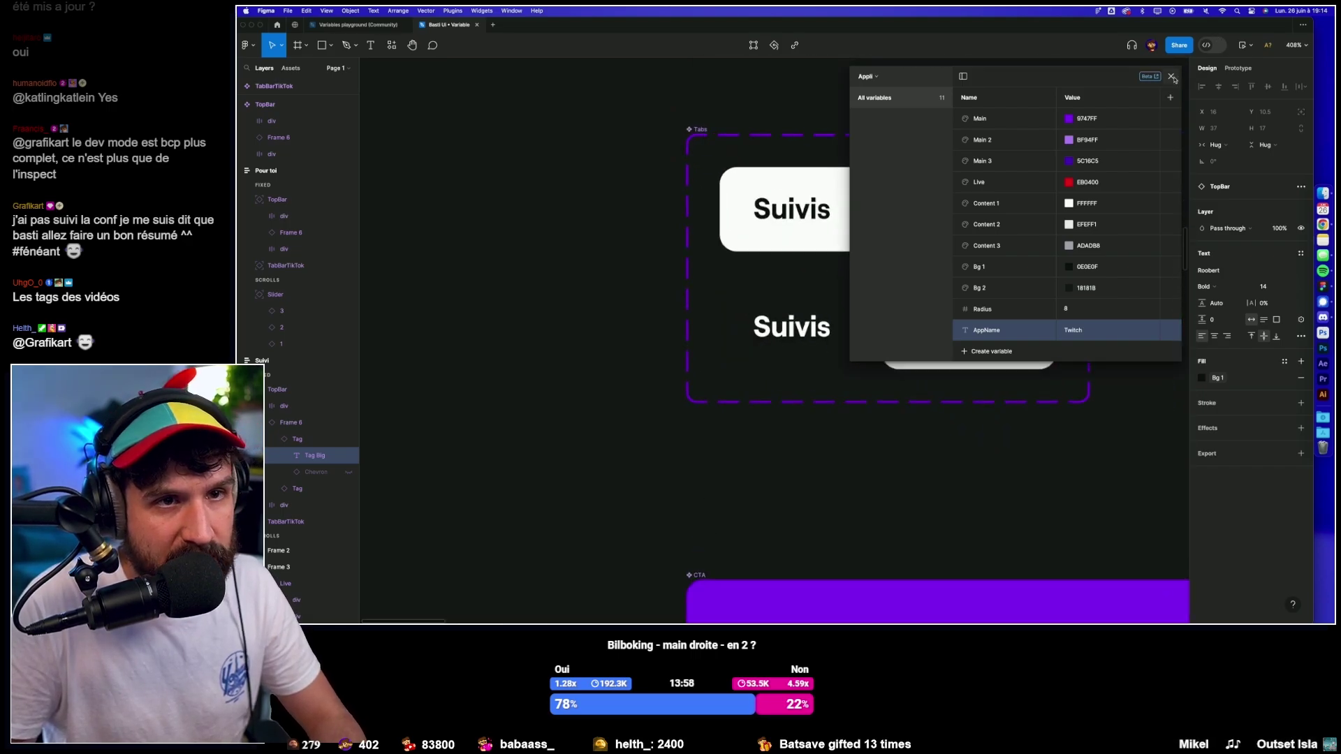
Bind both Suivis tab labels' text to the AppName variable so they read Twitch.
left_click(1172, 76)
left_click(791, 209)
left_click(802, 315, "shift")
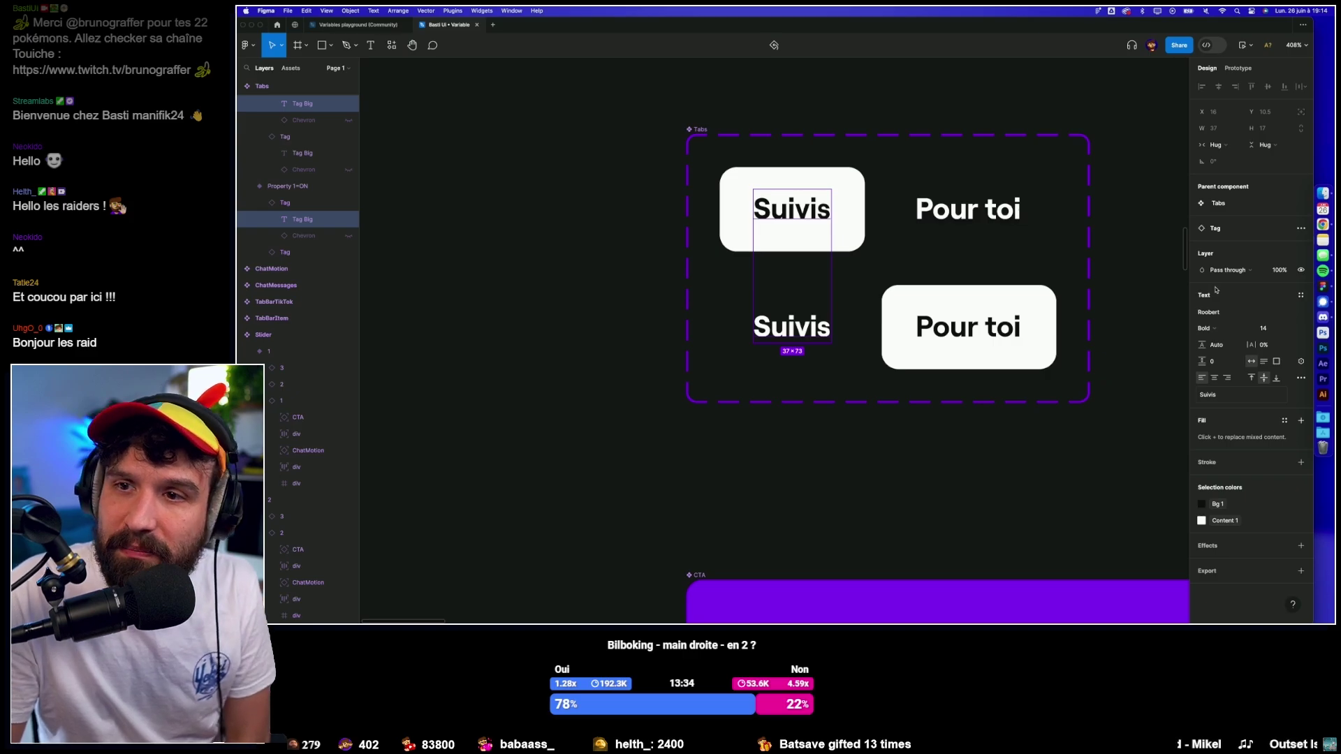
scroll(1094, 334, "up", 1)
scroll(1093, 334, "right", 1)
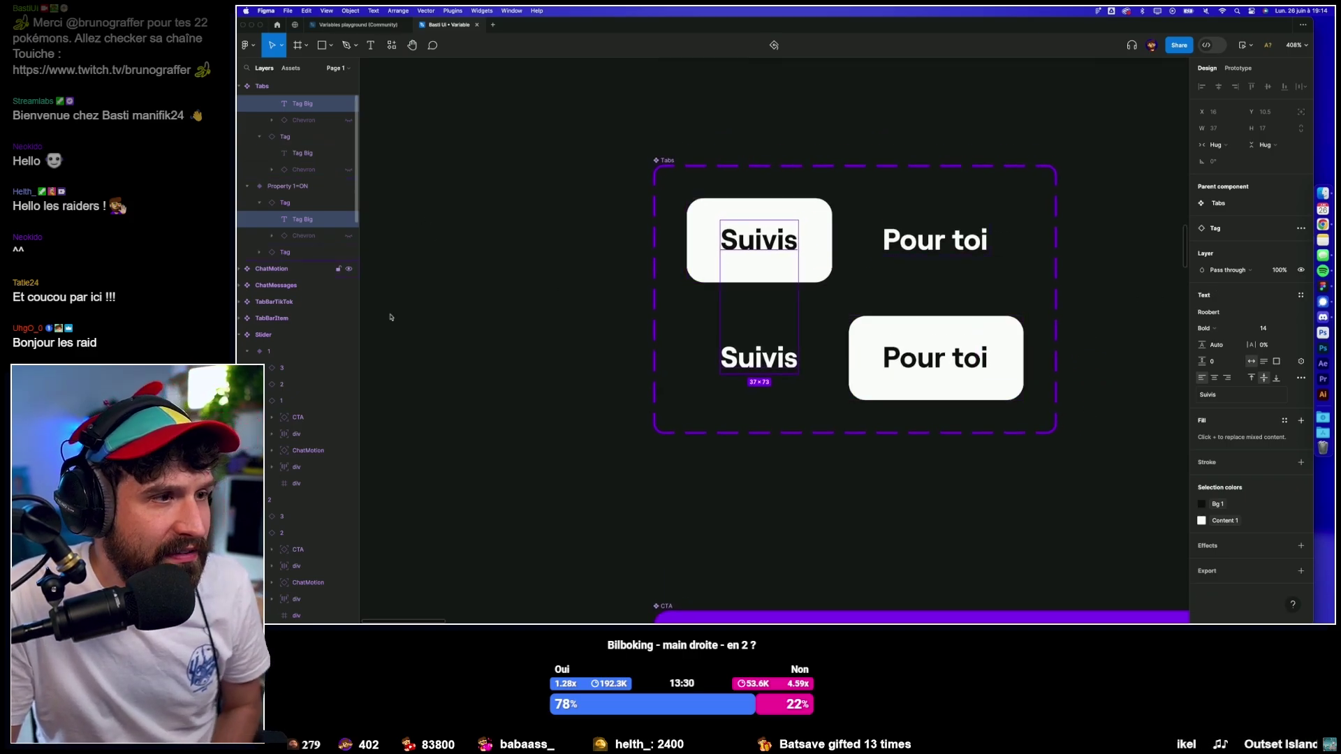
left_click(1300, 361)
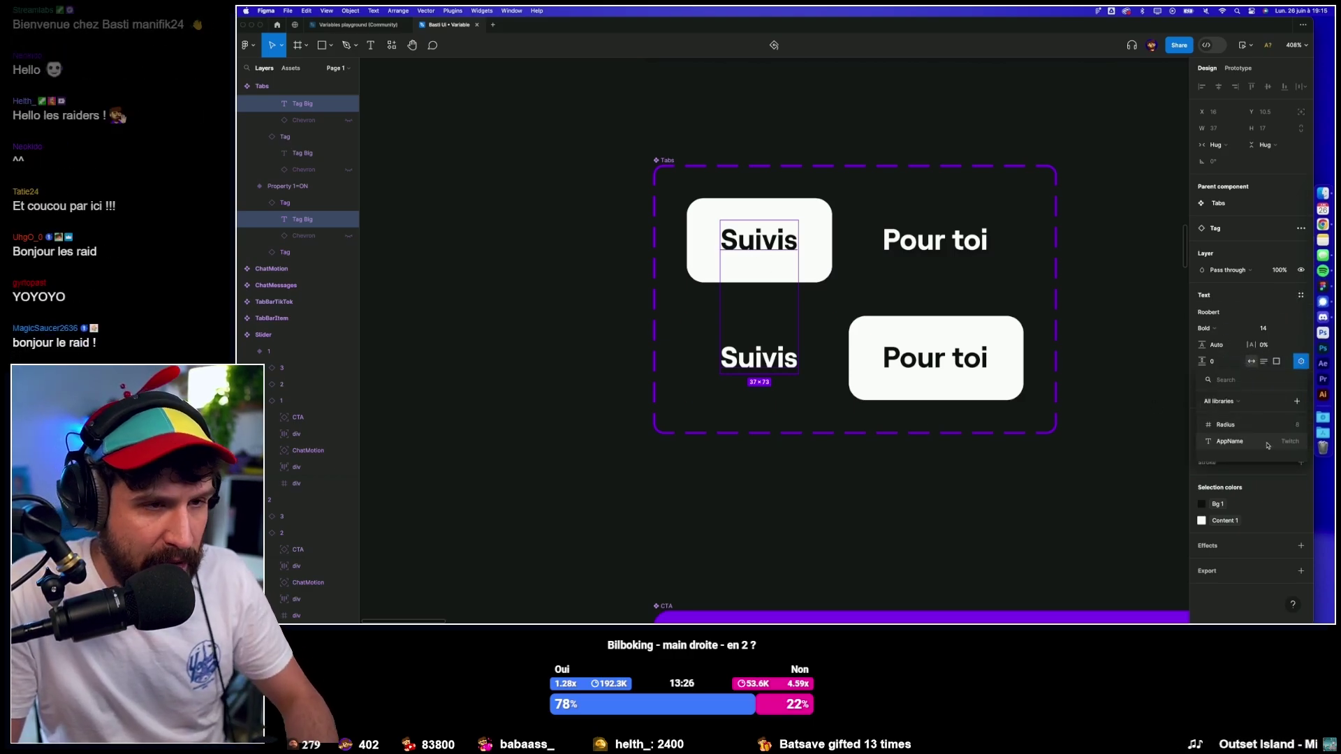
left_click(1268, 443)
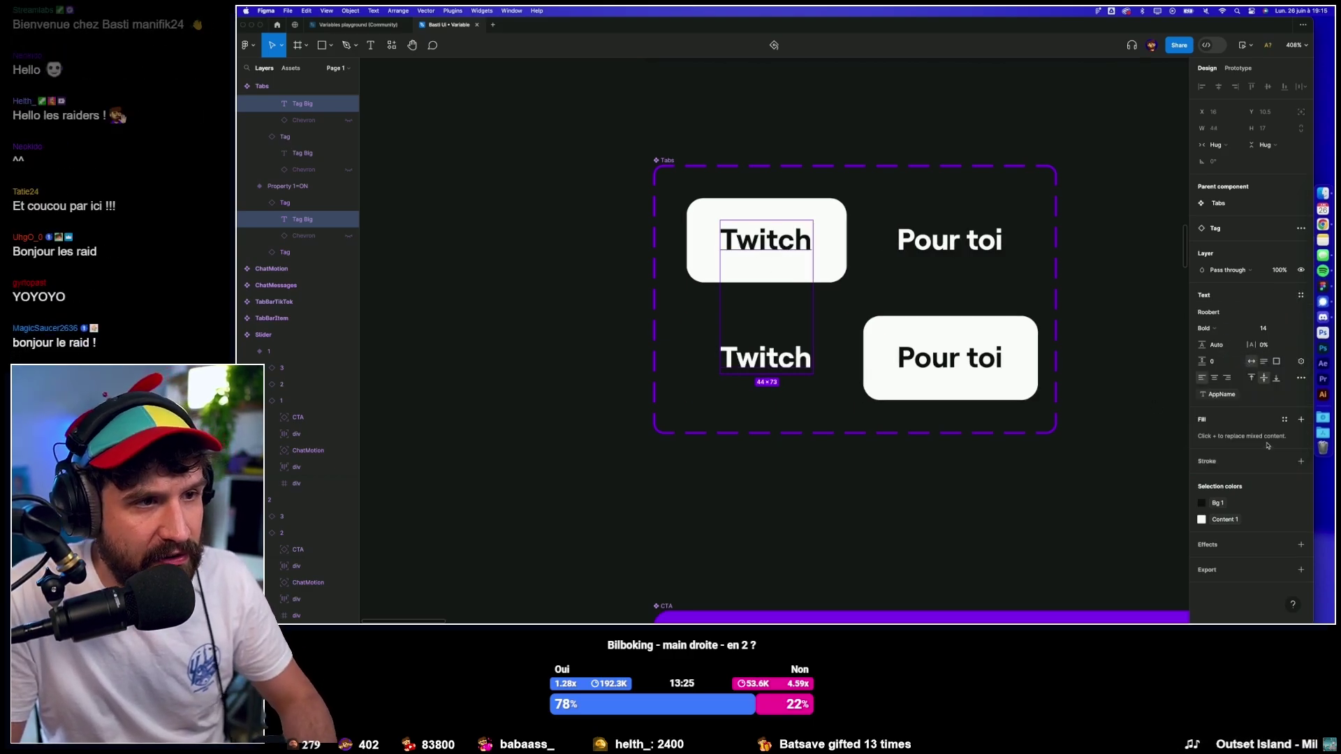
left_click(976, 501)
scroll(978, 498, "down", 5)
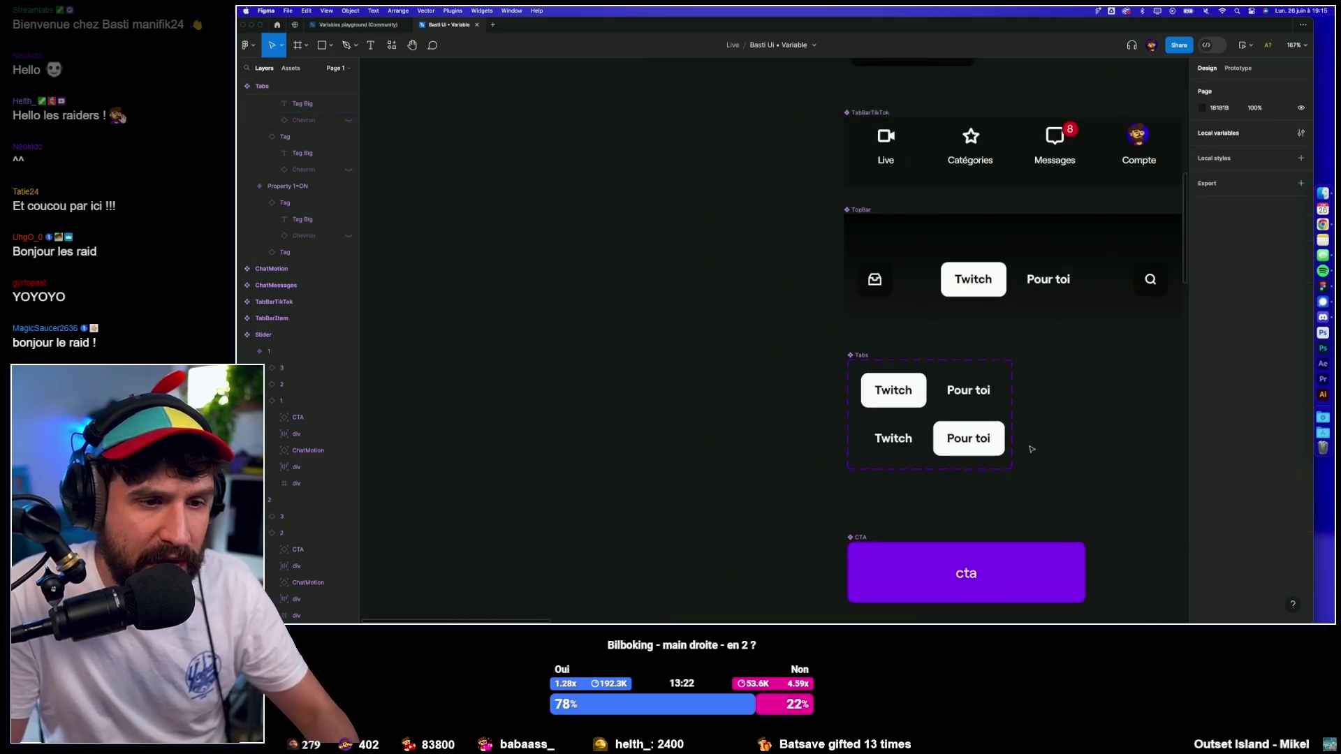
Add auto layout to the Tabs component set with Shift+A.
left_click(973, 387)
key("shift+a")
left_click(1080, 399)
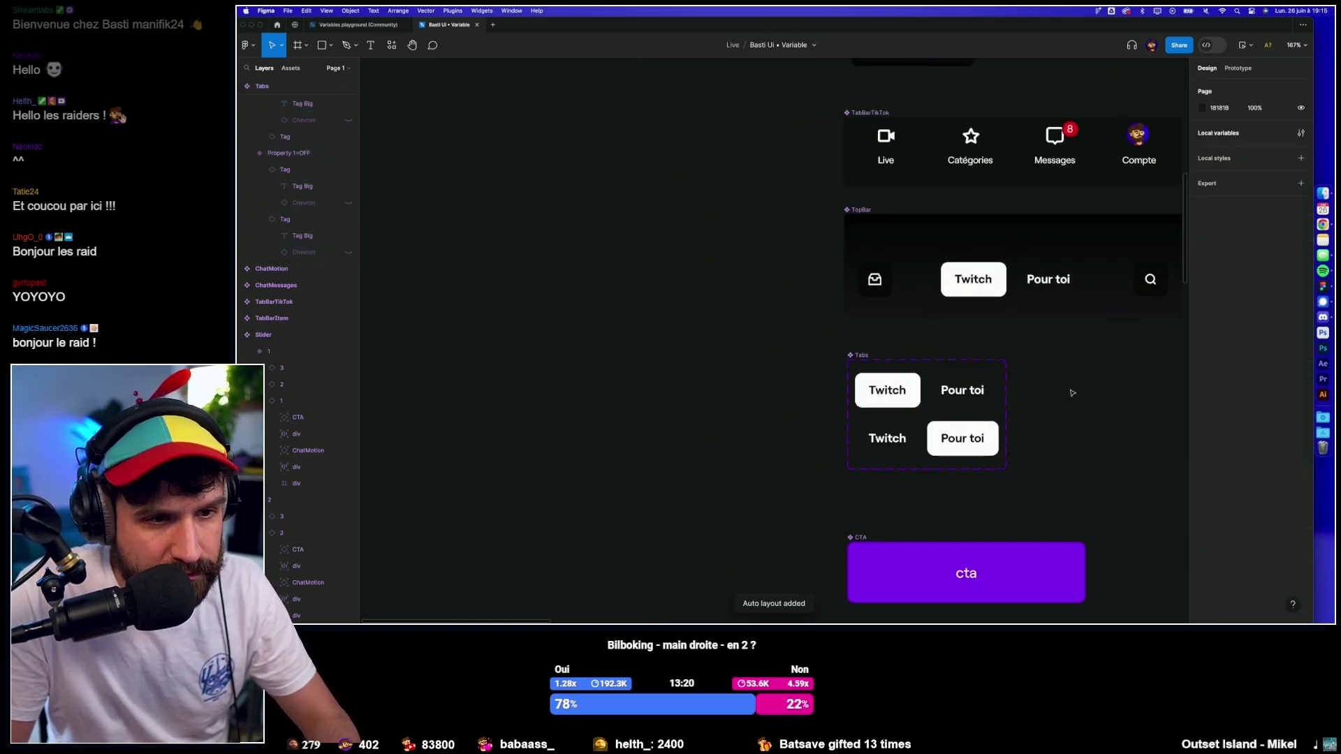
scroll(1080, 399, "down", 3)
scroll(1080, 399, "right", 3)
scroll(1117, 315, "down", 2)
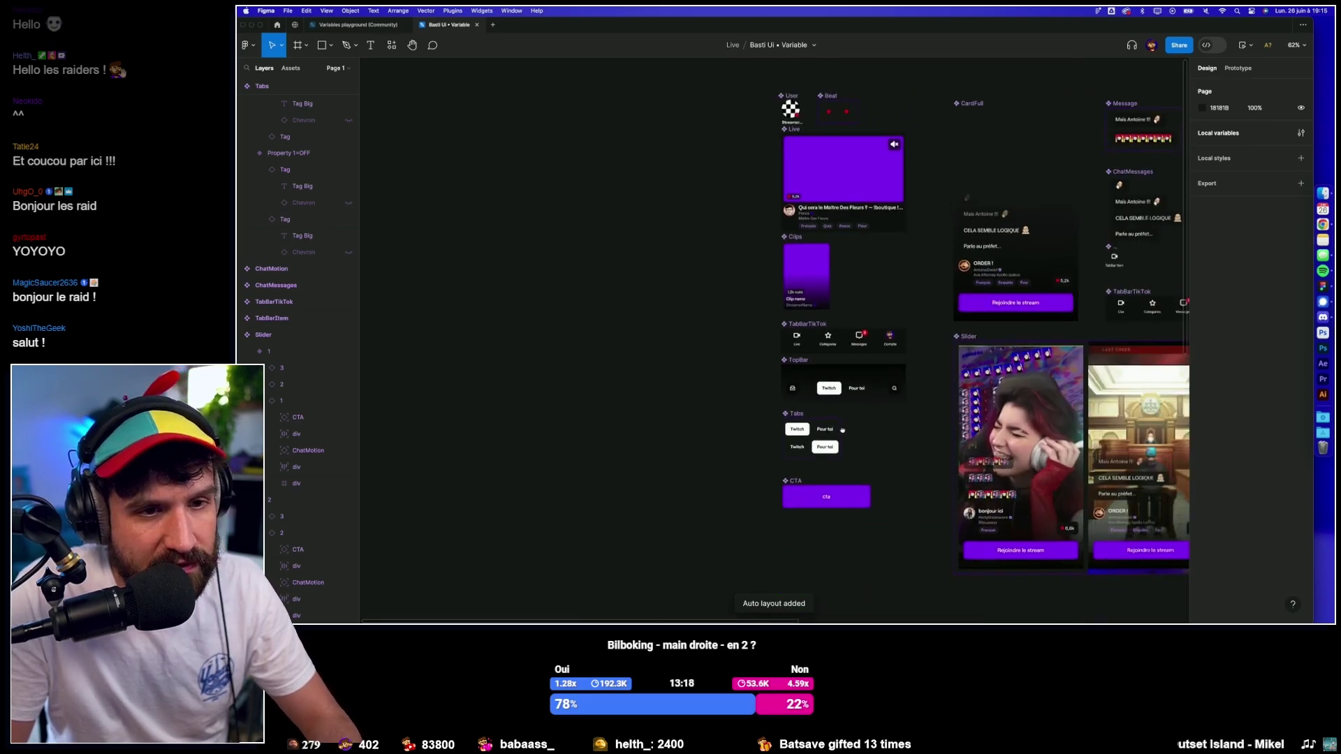
scroll(1187, 198, "right", 3)
scroll(771, 244, "down", 3)
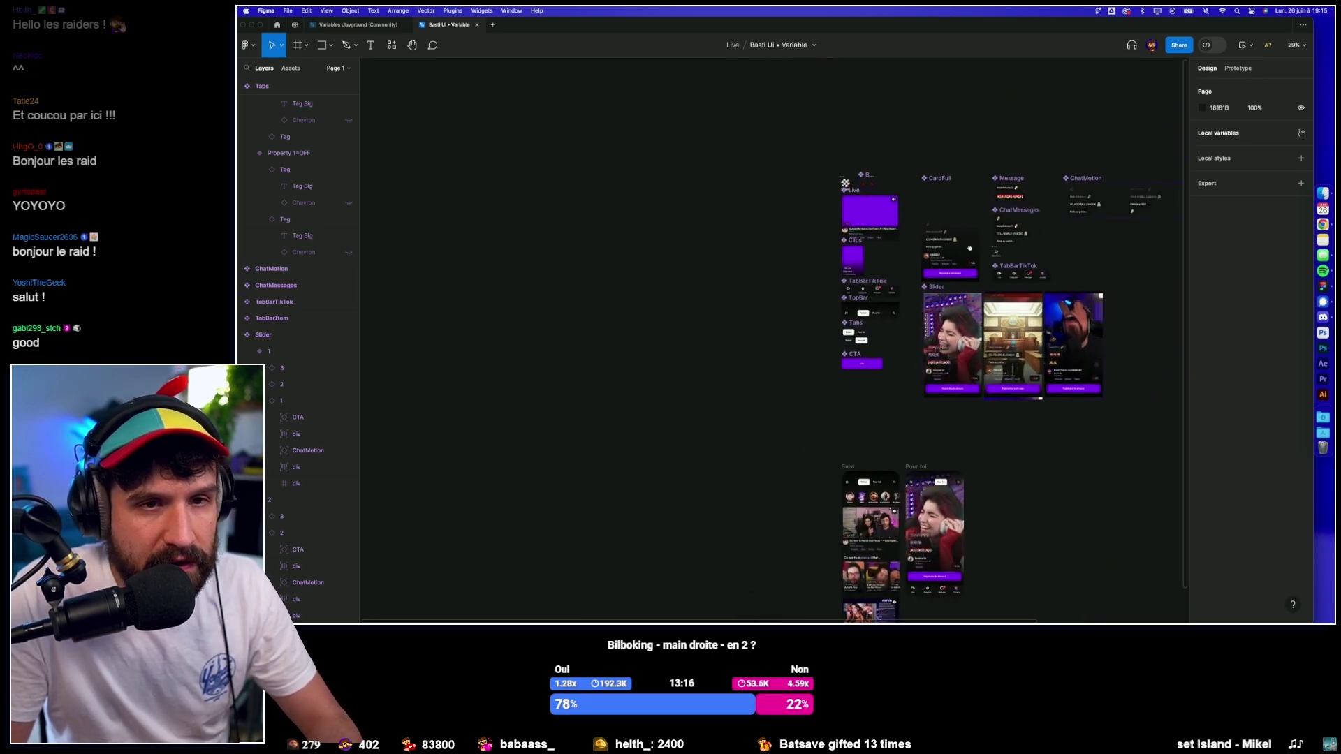
scroll(771, 245, "down", 2)
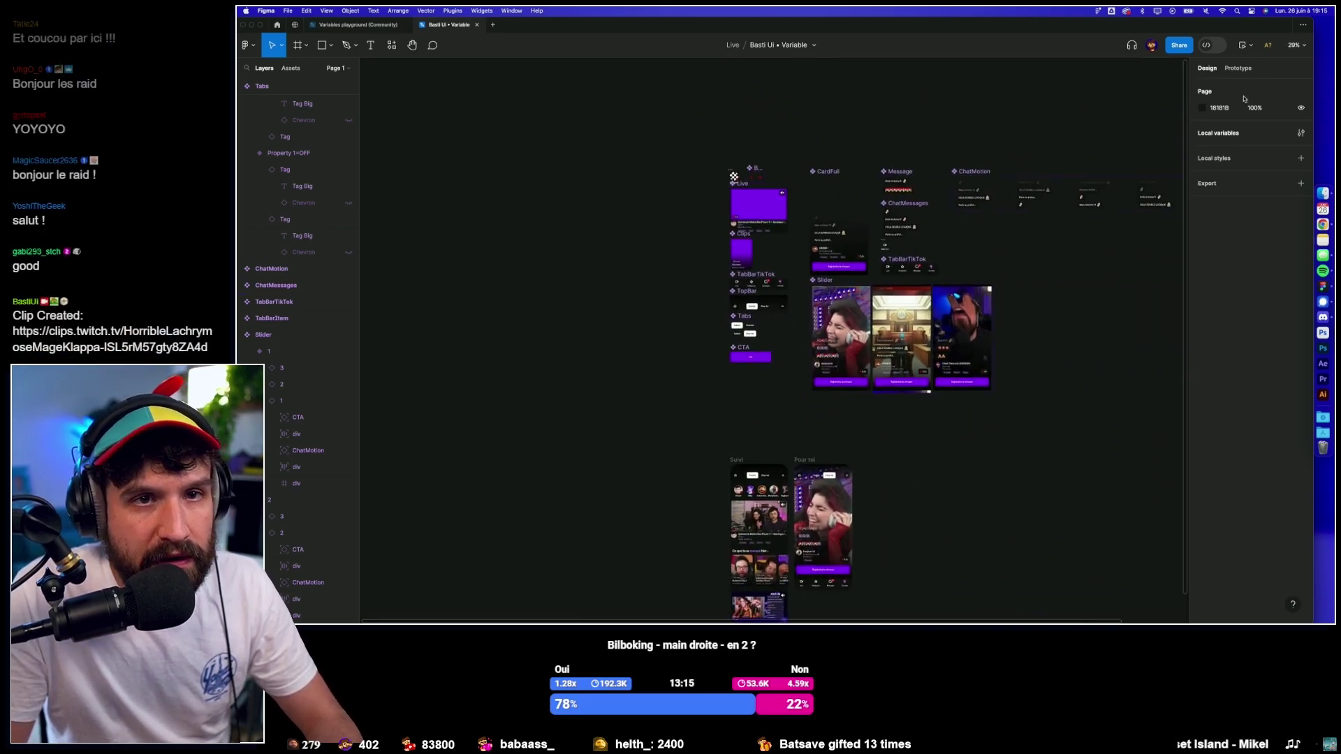
Briefly view the local variables list, then close it again.
left_click(1300, 136)
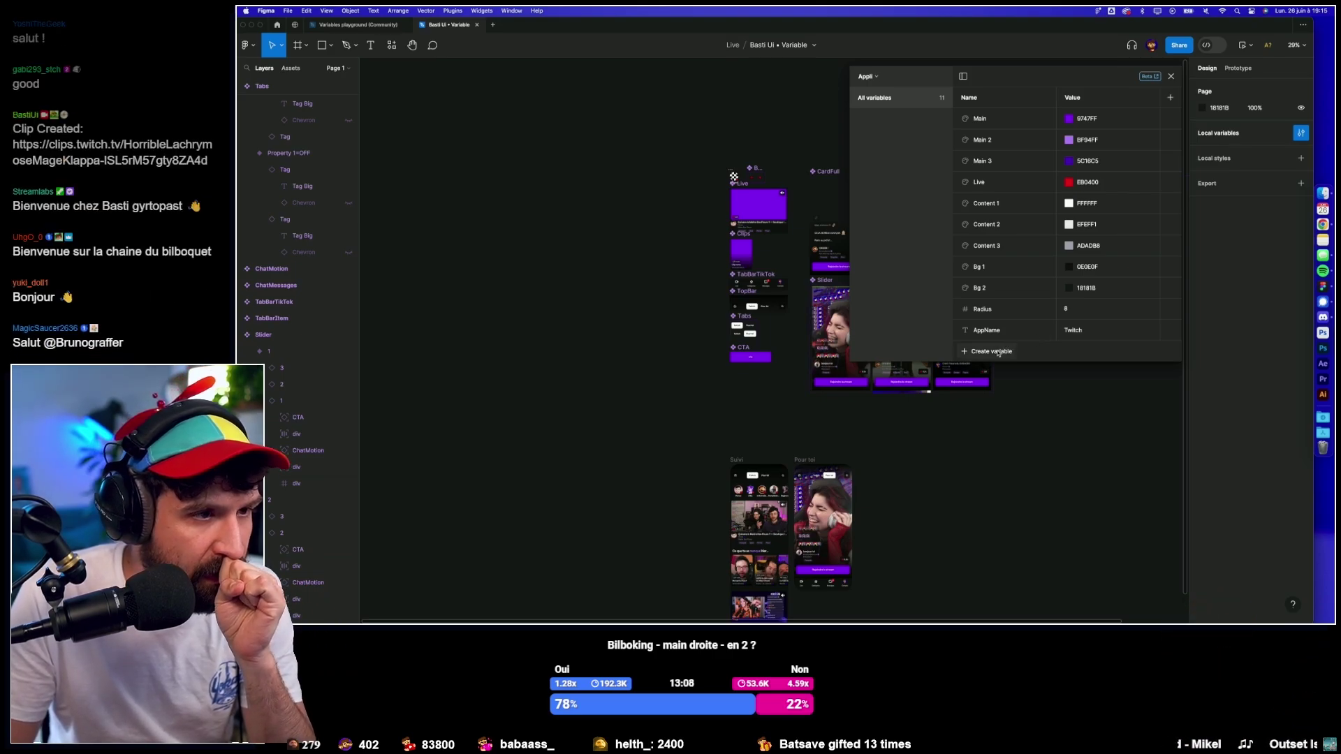
key("Escape")
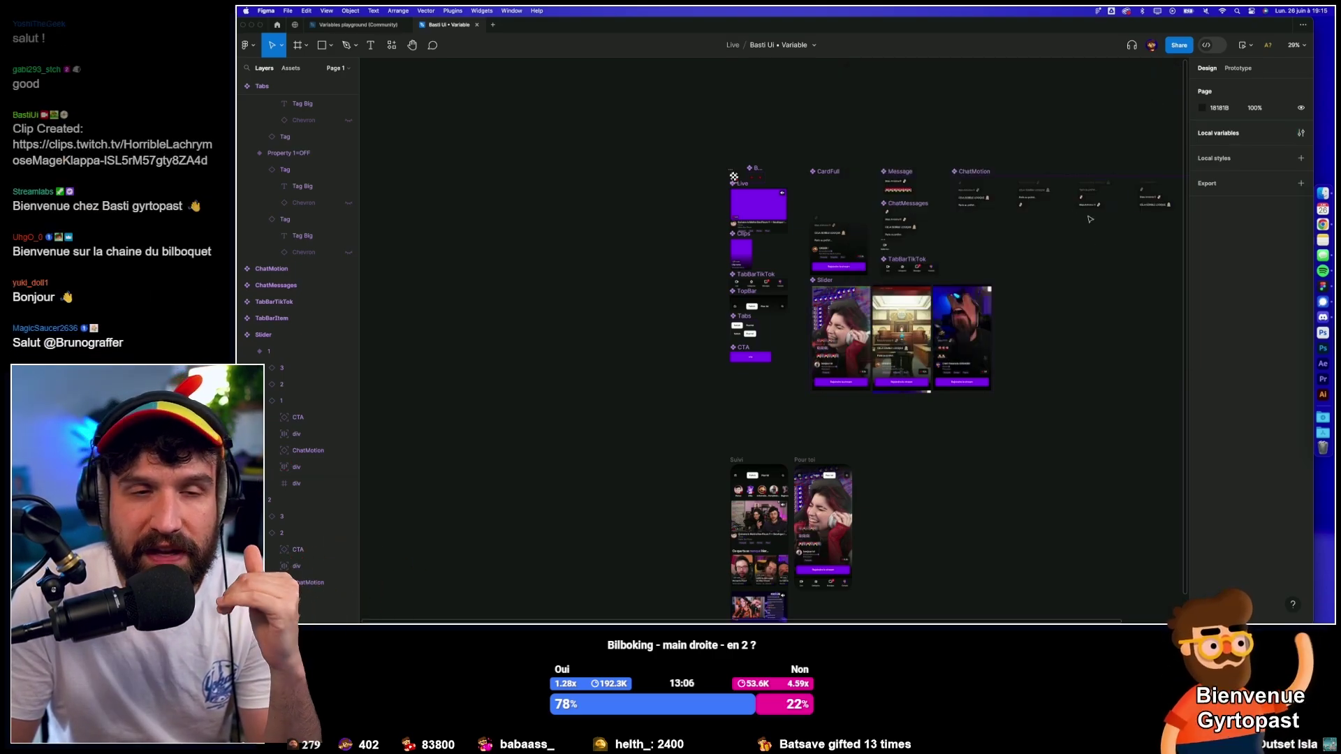
scroll(1092, 312, "right", 2)
scroll(1093, 311, "right", 2)
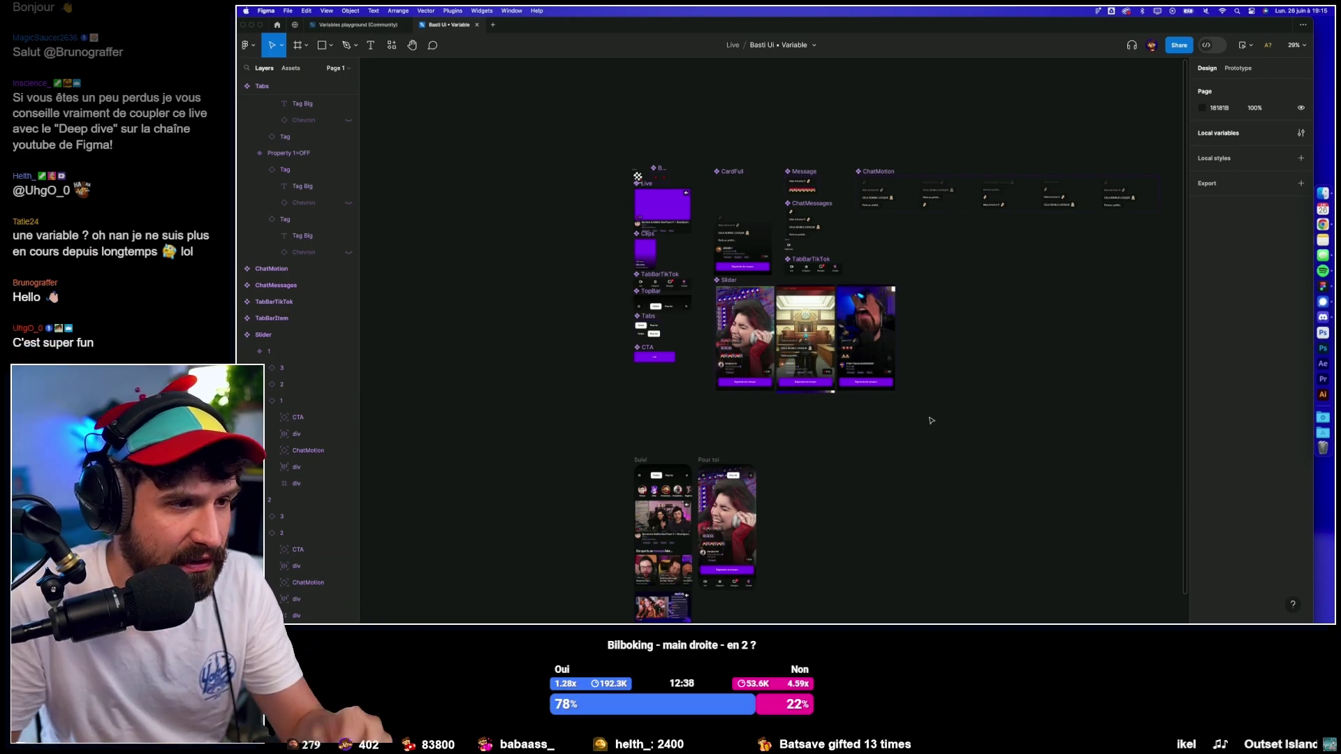
scroll(714, 345, "up", 5)
left_click(757, 480)
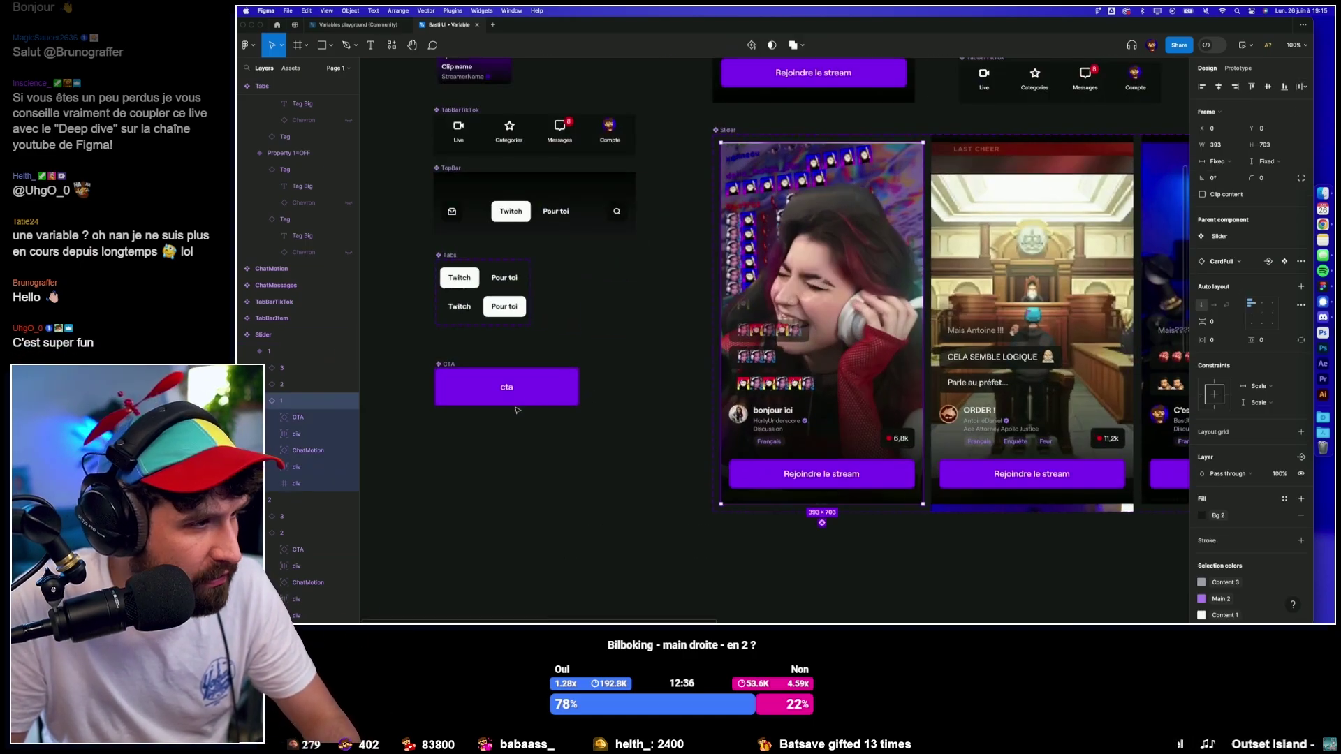
scroll(603, 330, "down", 5)
scroll(643, 387, "up", 1)
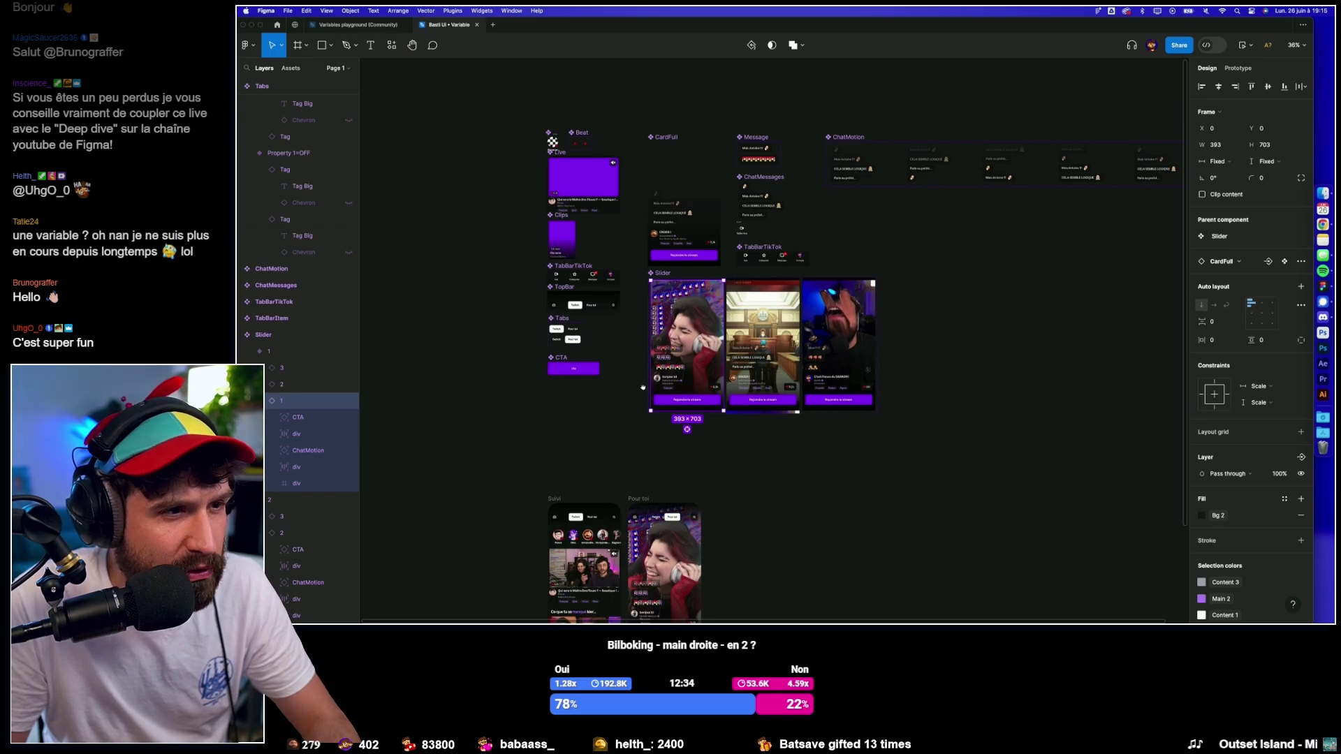
scroll(908, 187, "up", 5)
left_click(809, 171)
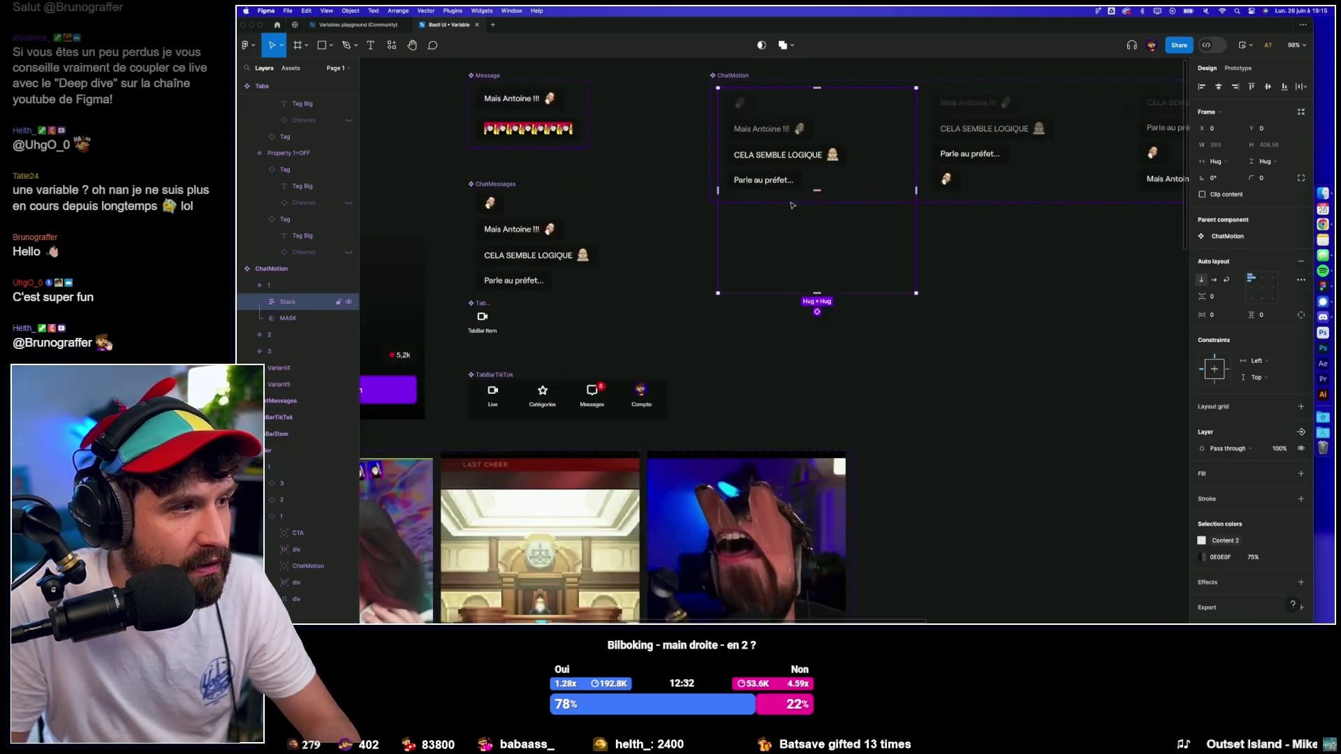
scroll(636, 319, "down", 2)
scroll(896, 322, "down", 3)
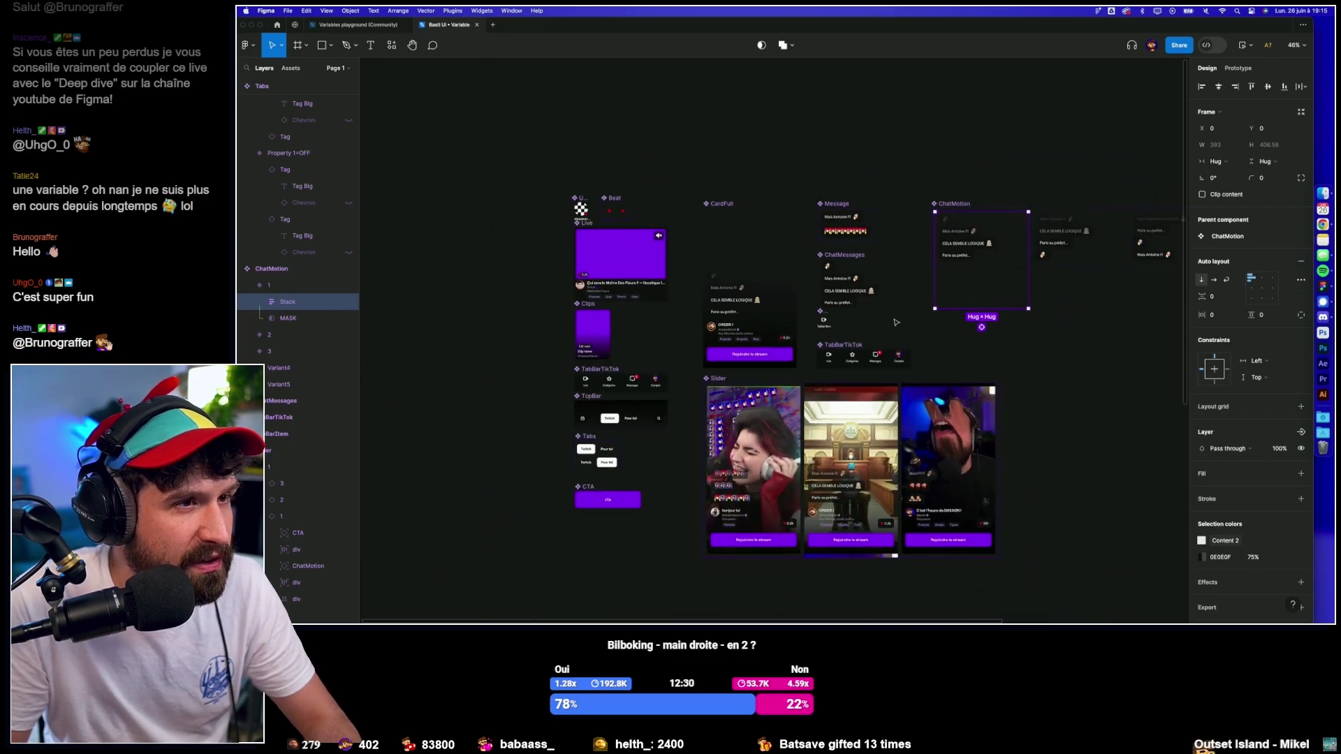
scroll(631, 401, "down", 5)
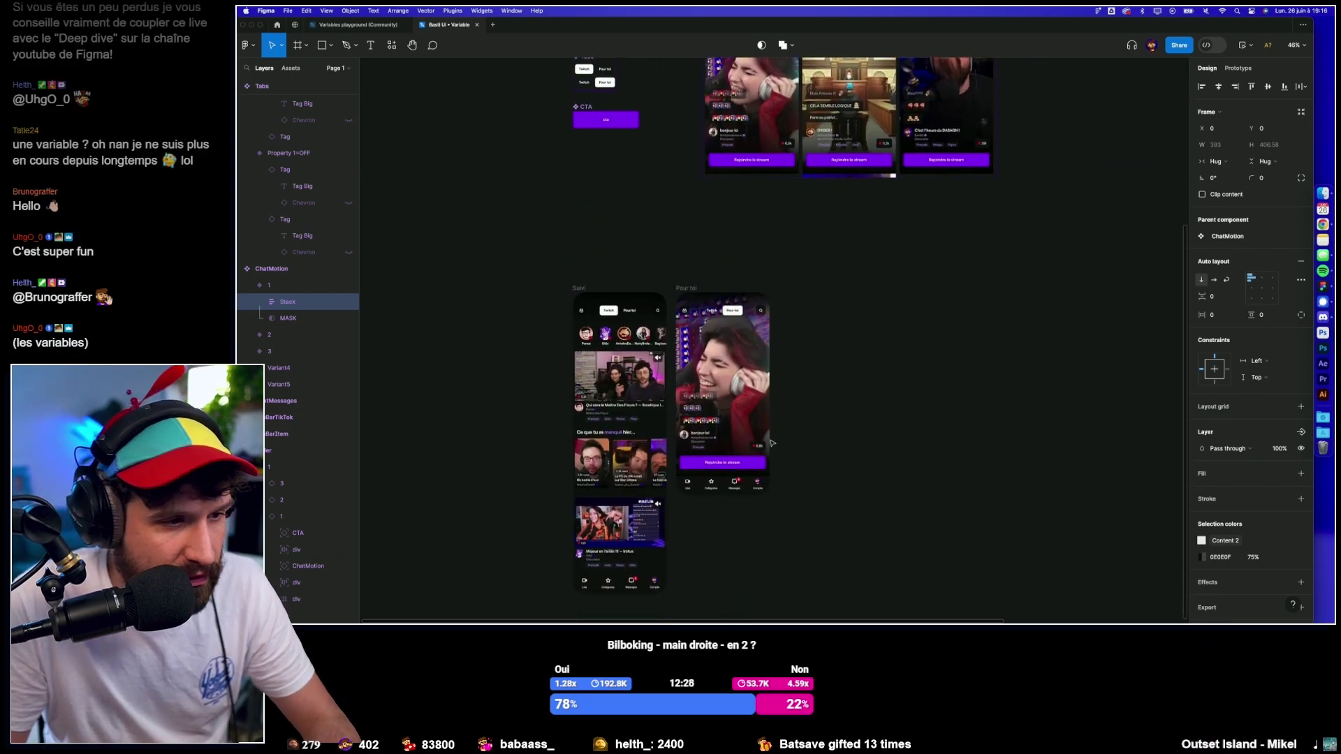
left_click(631, 401)
scroll(619, 407, "up", 3)
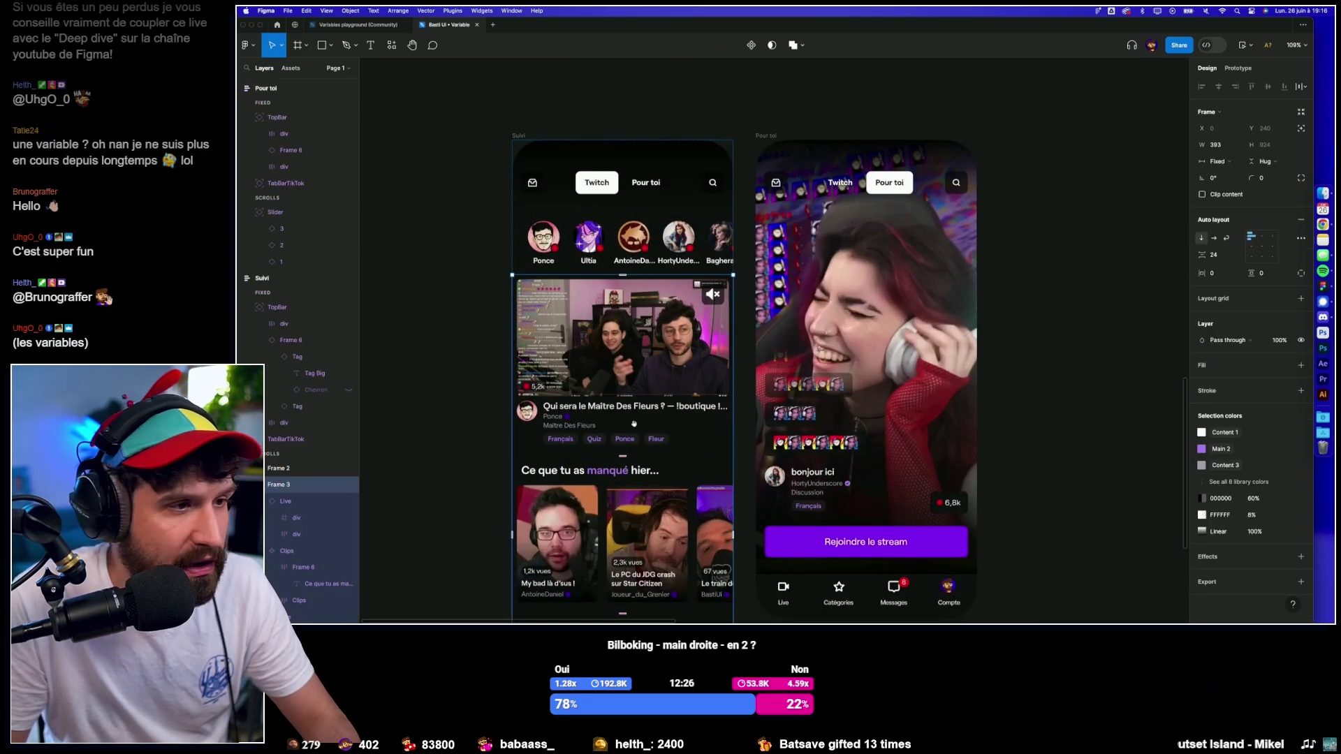
scroll(699, 314, "up", 3)
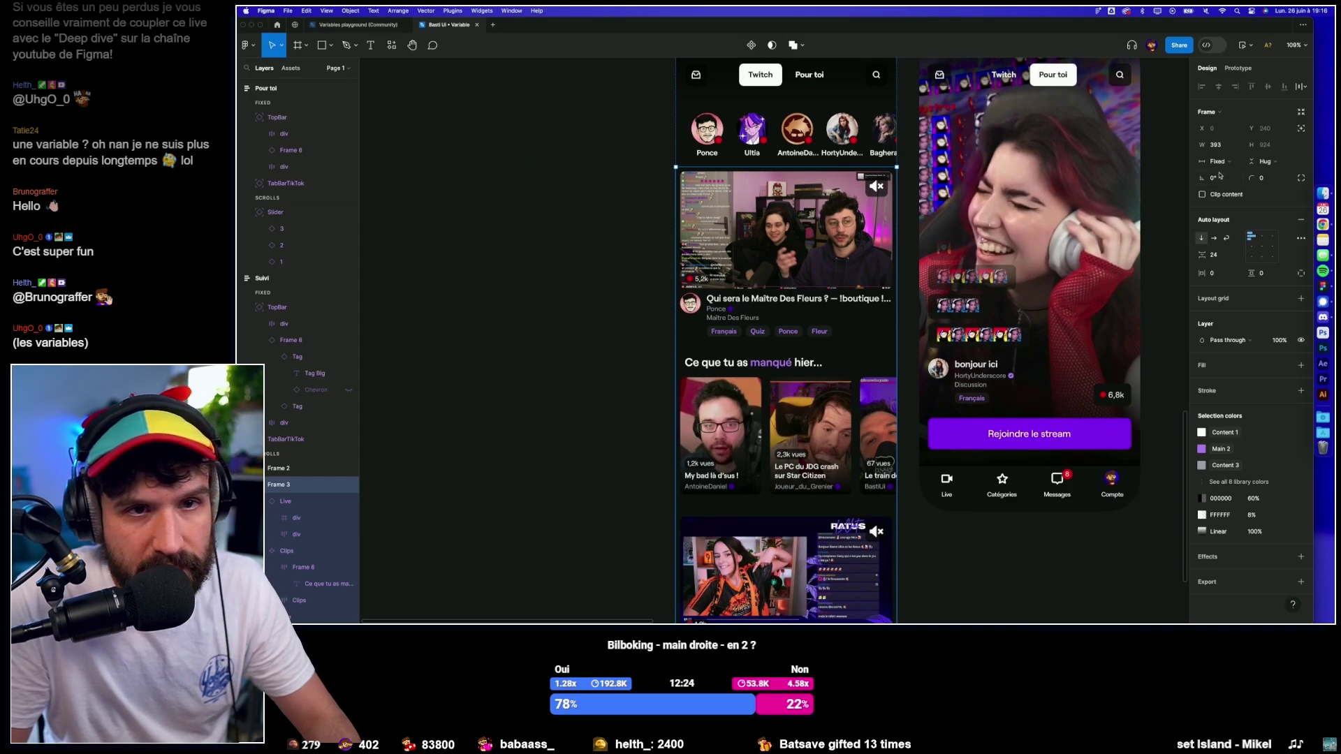
left_click(545, 189)
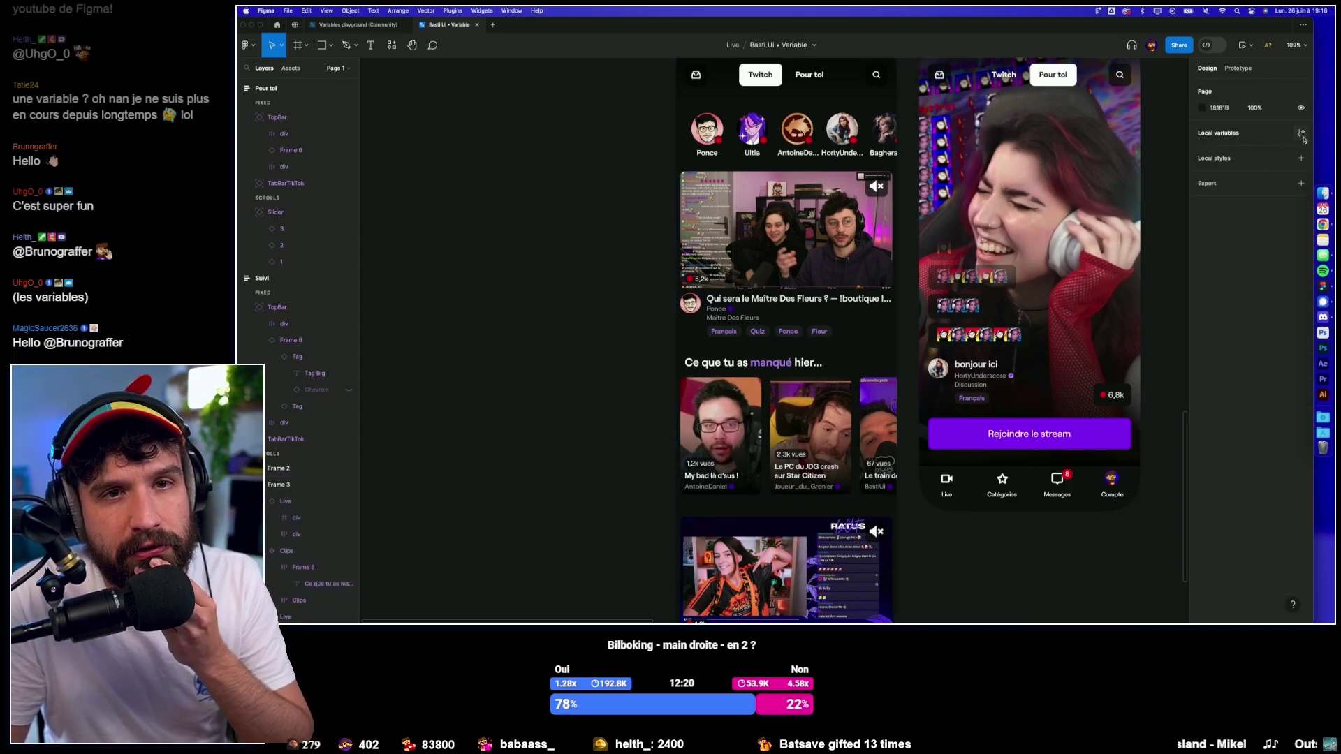
Create a number variable named Spacing with the value 24.
left_click(1301, 133)
left_click(980, 352)
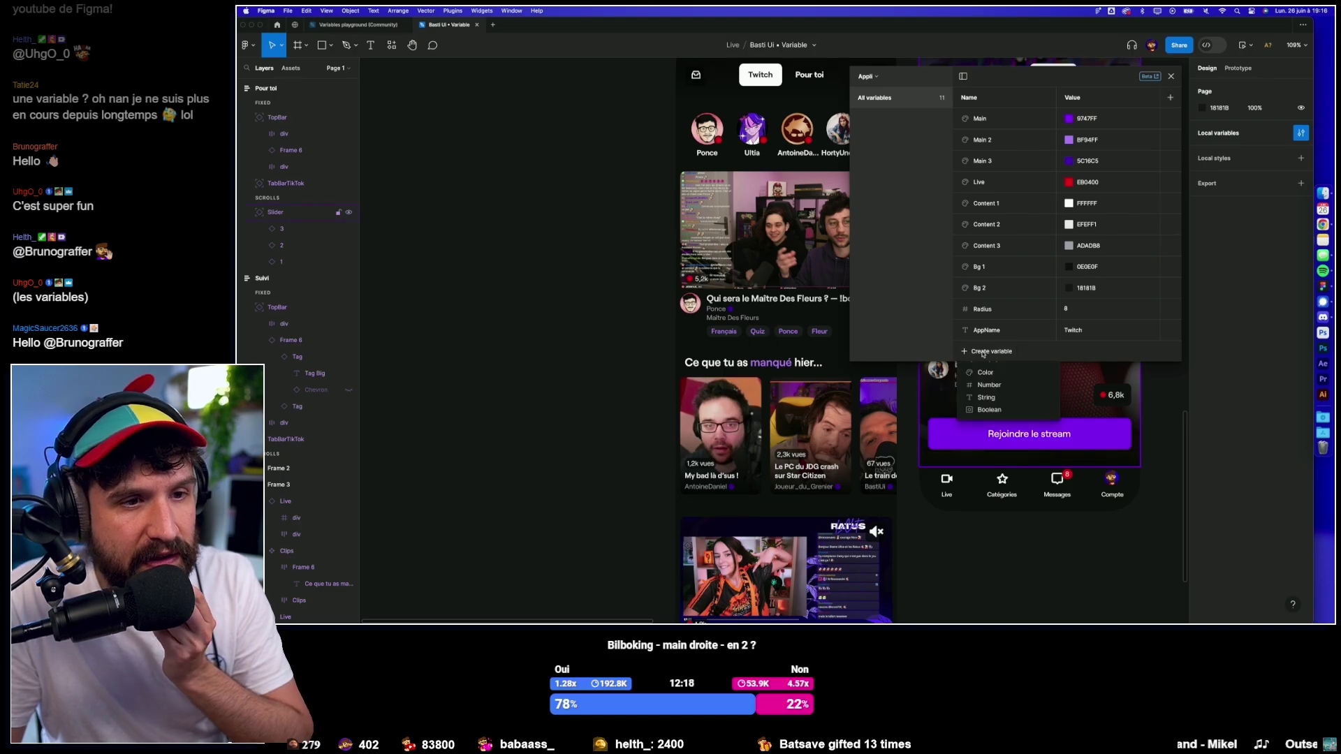
left_click(1006, 386)
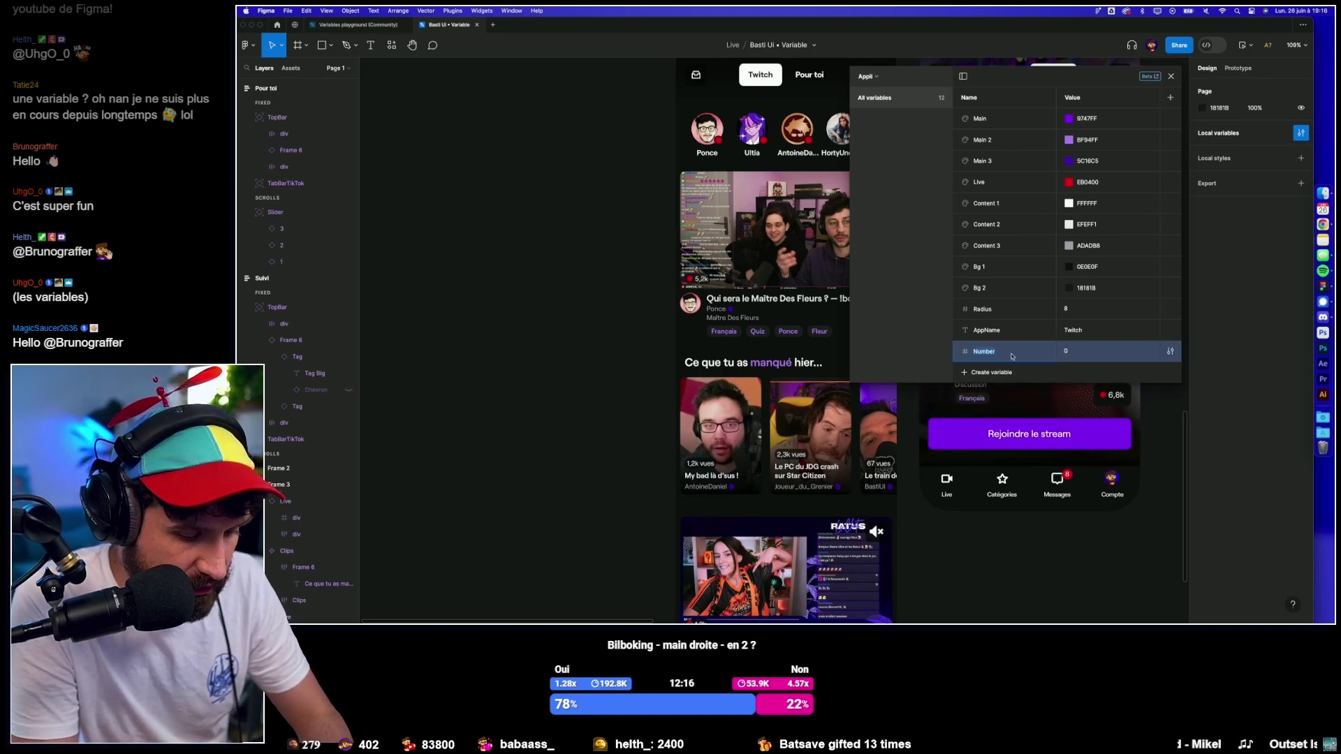
type("Spacing")
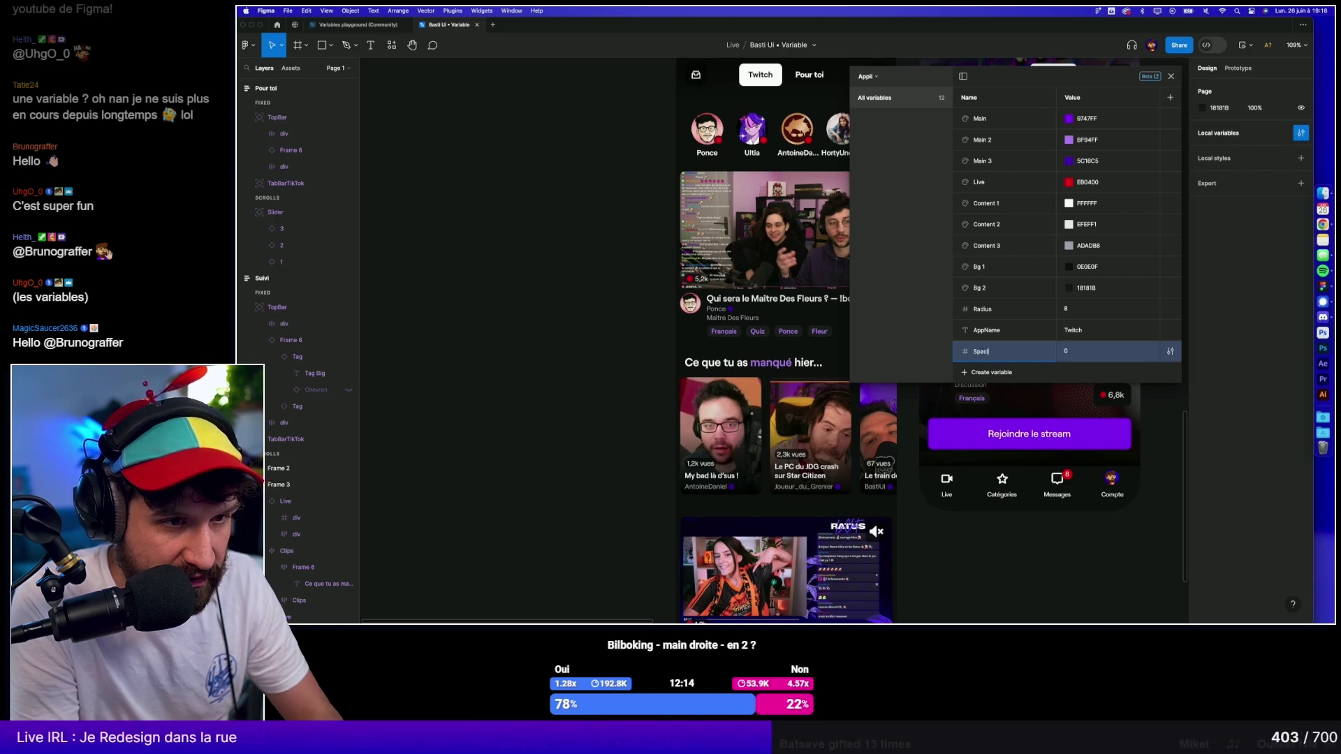
key("Return")
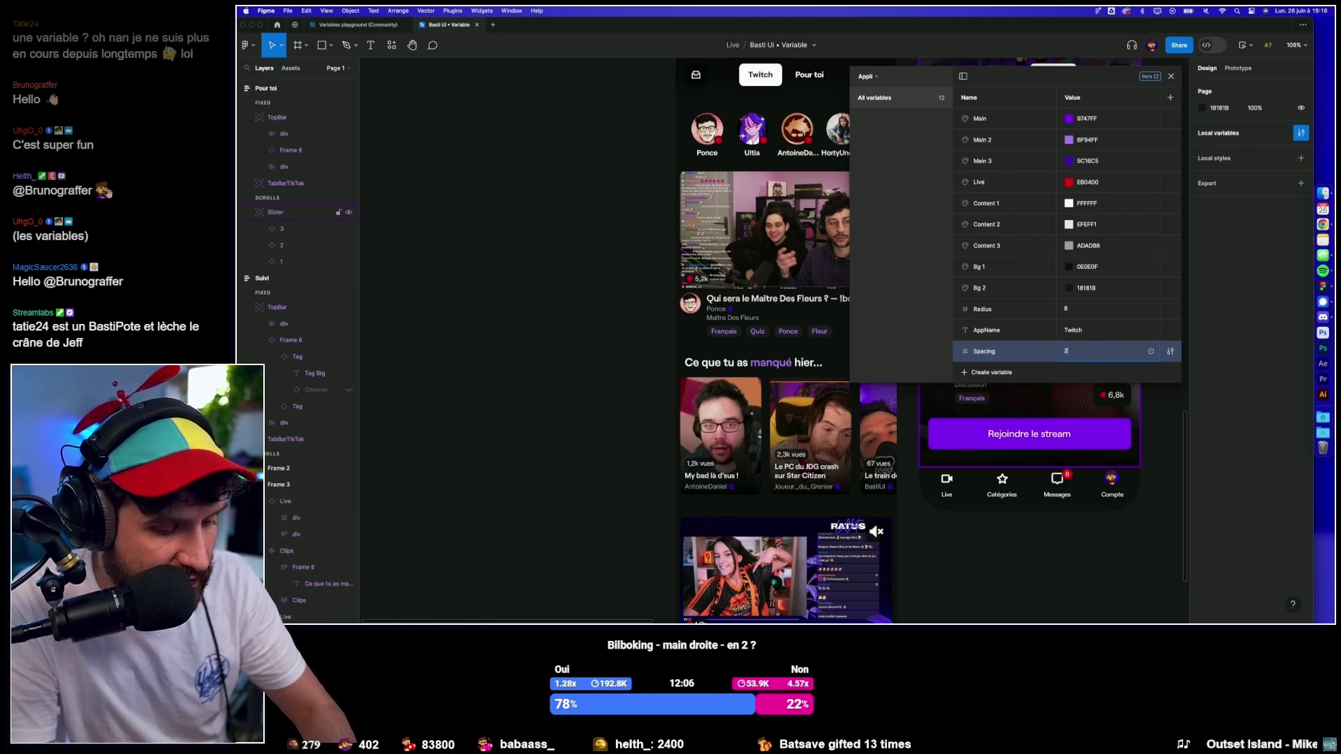
left_click(681, 225)
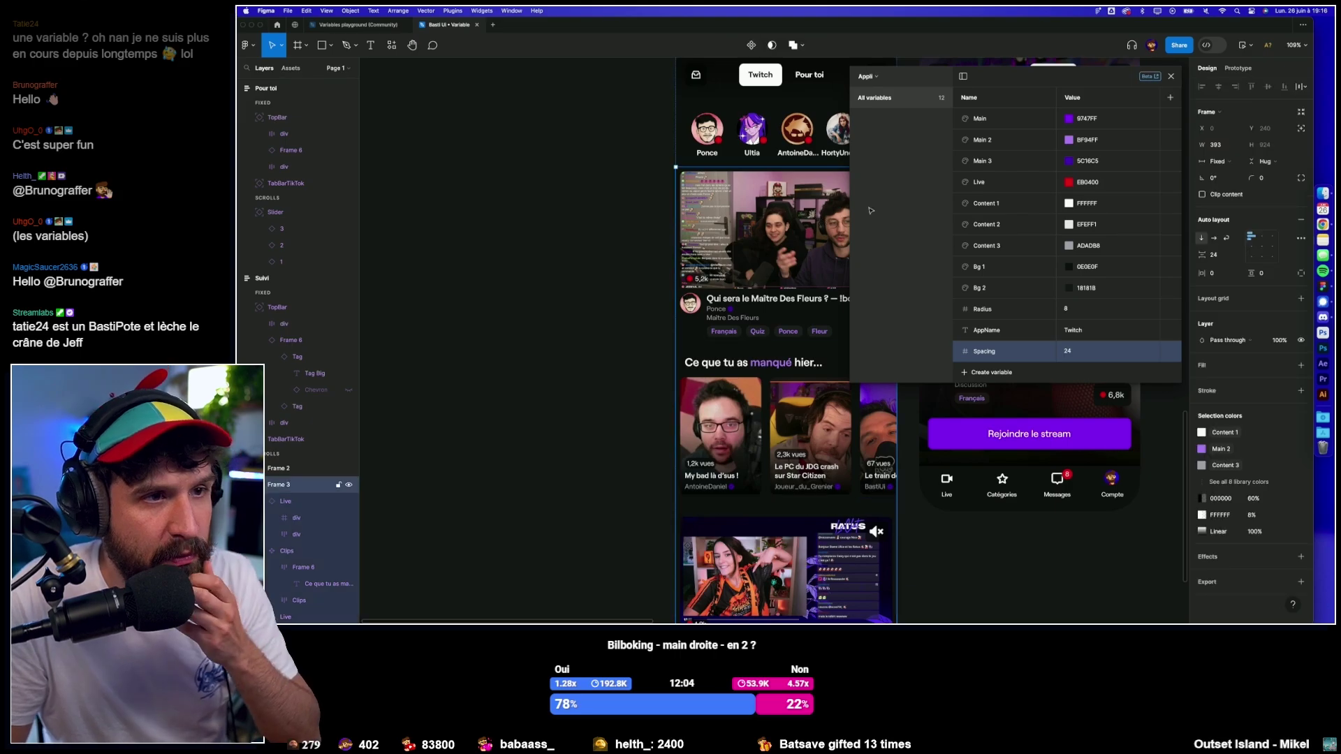
Bind Frame 3's auto-layout gap between items to the Spacing variable.
left_click(1171, 75)
left_click(1240, 259)
left_click(1230, 289)
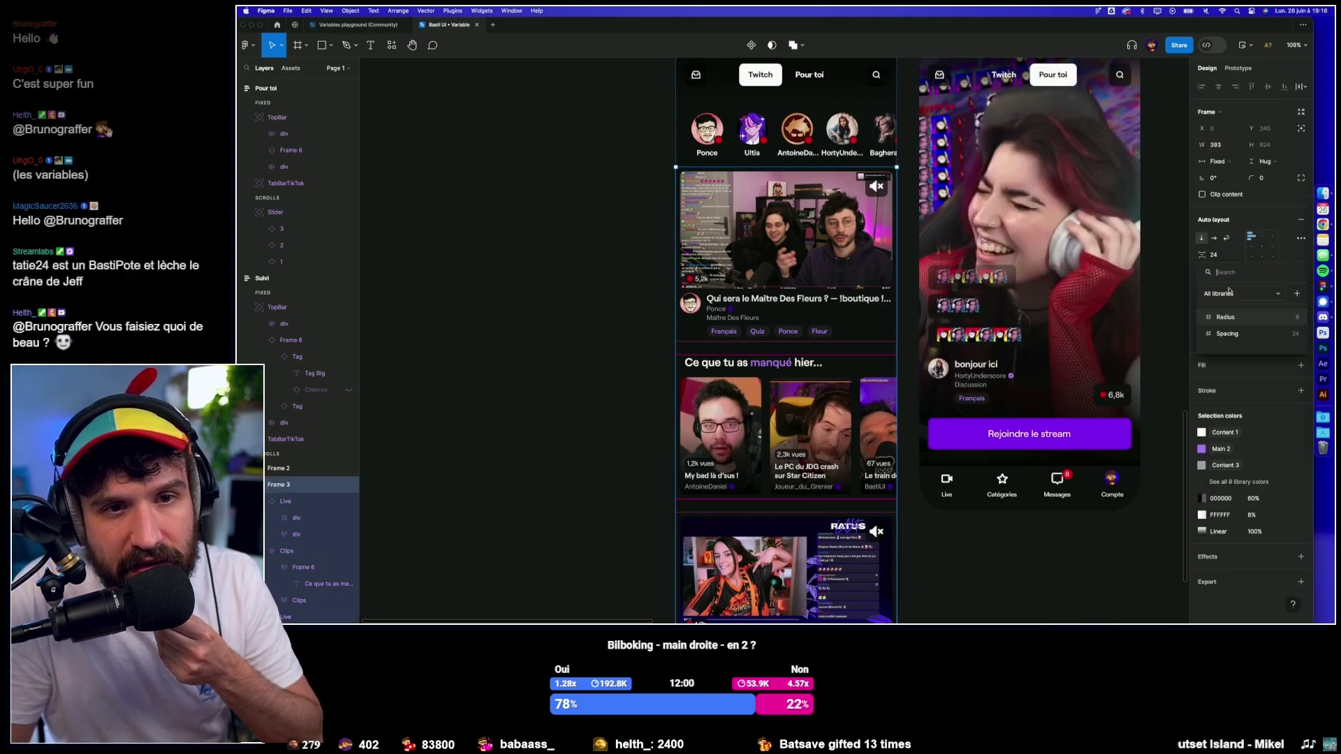
left_click(1243, 335)
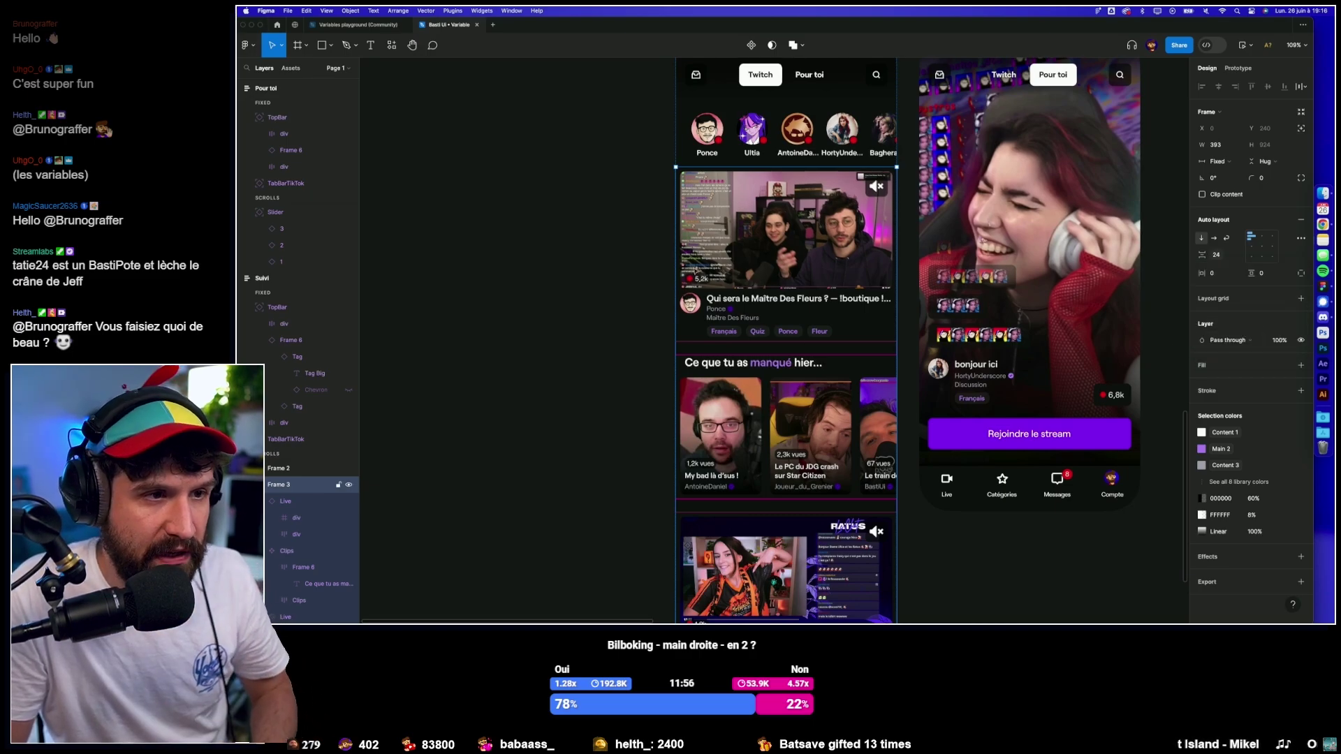
left_click(1178, 234)
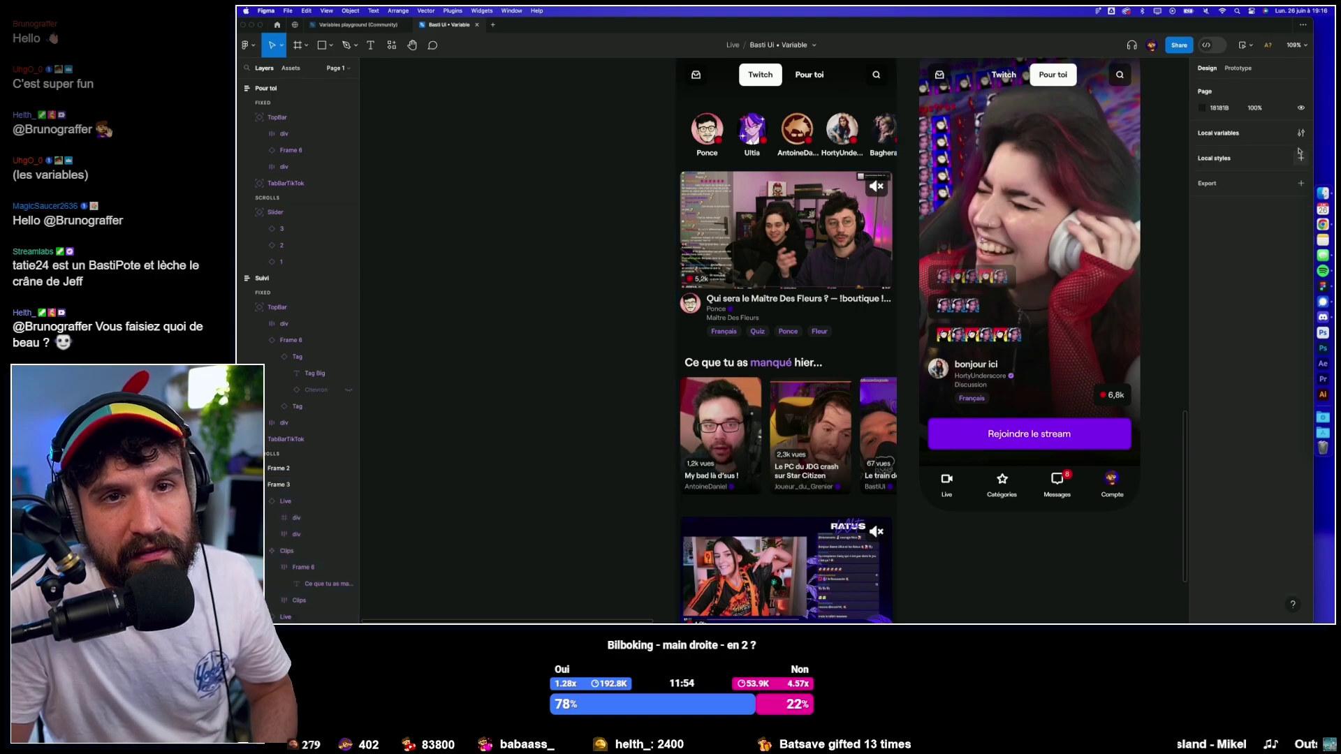
Change the Spacing variable's value to 16, then to 32.
left_click(1301, 133)
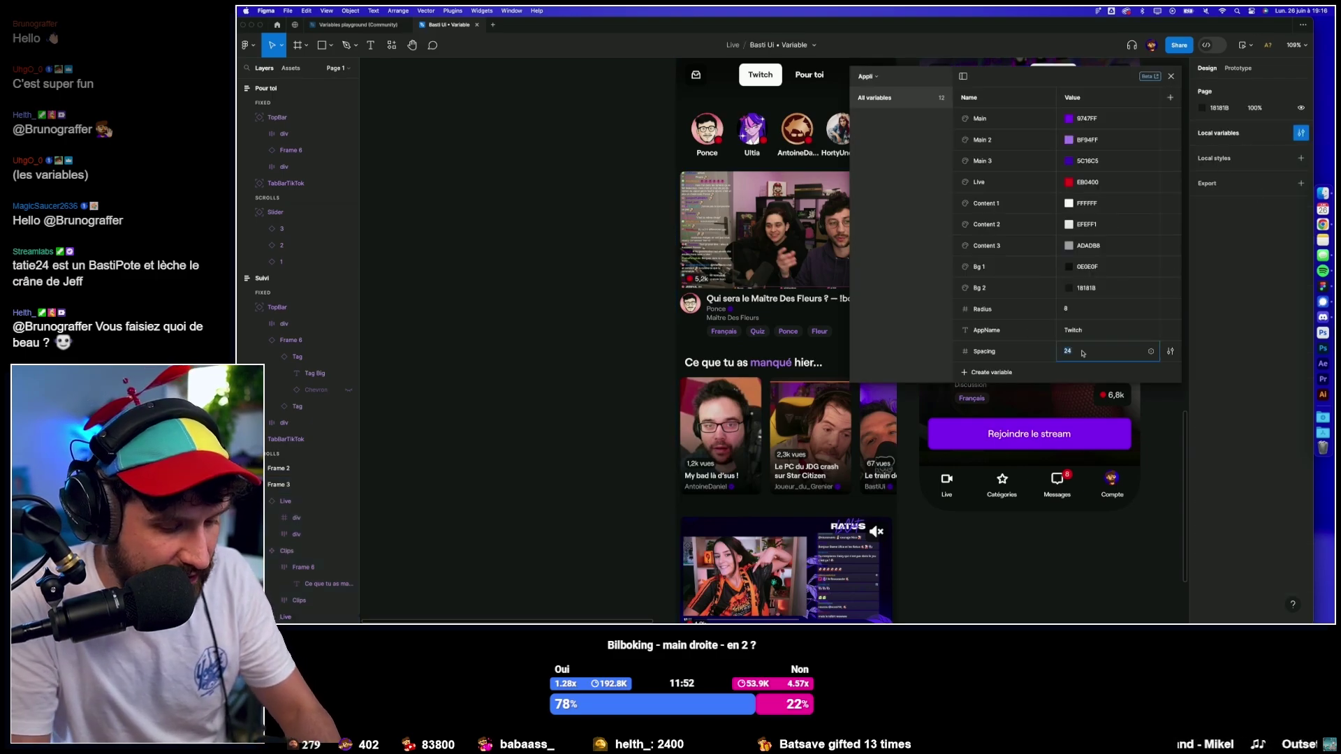
type("32")
key("Return")
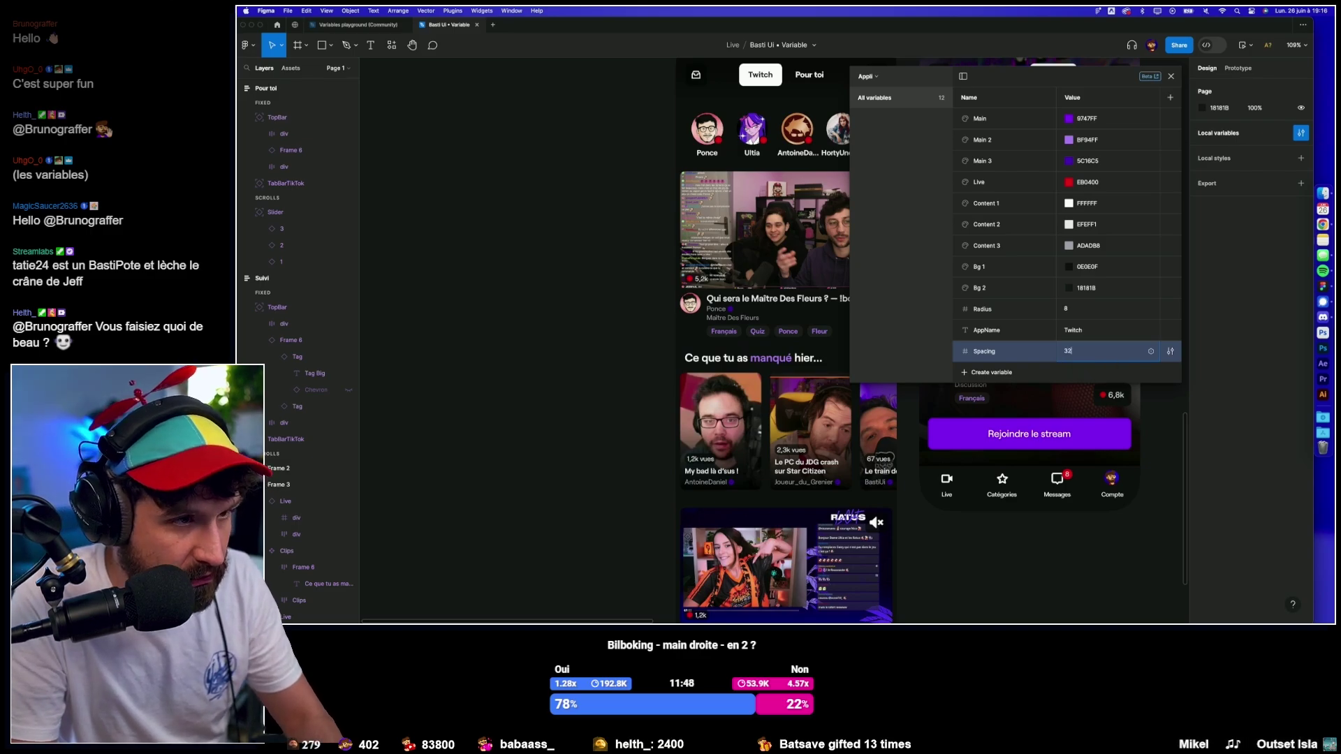
key("Return")
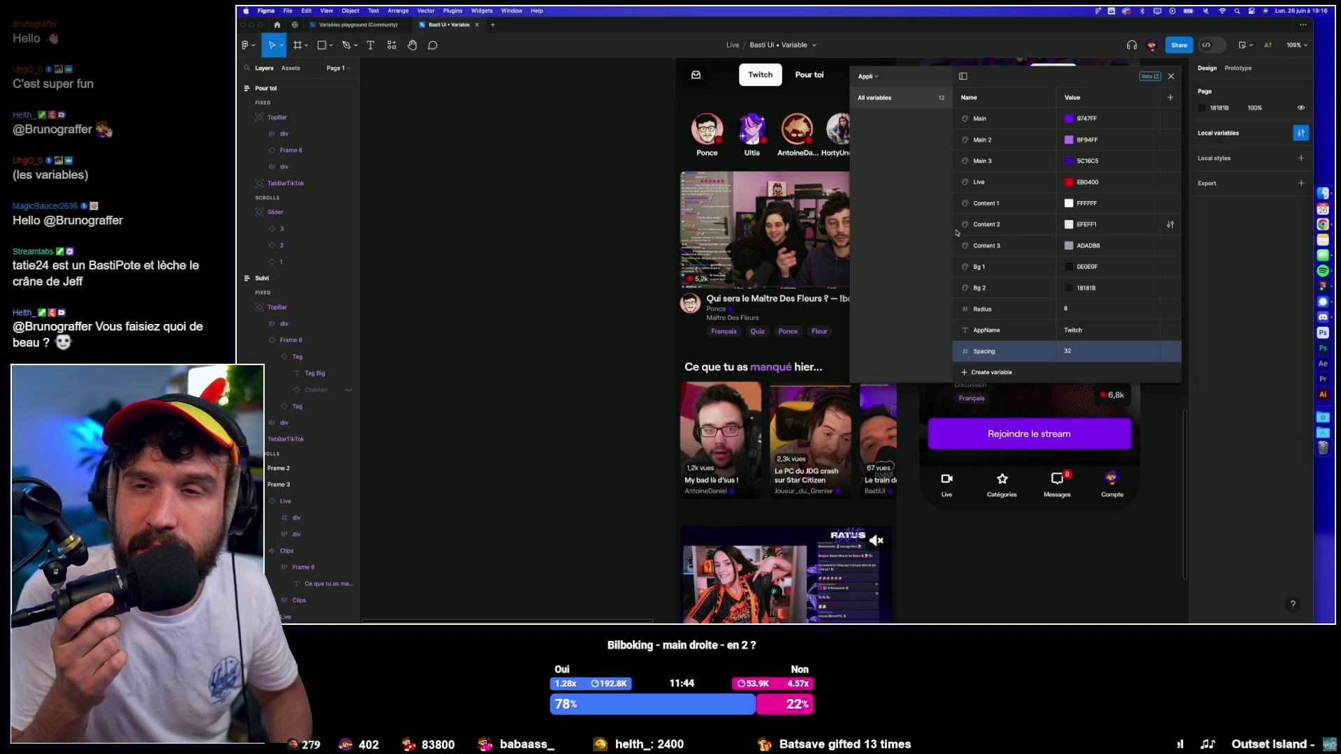
left_click(1171, 76)
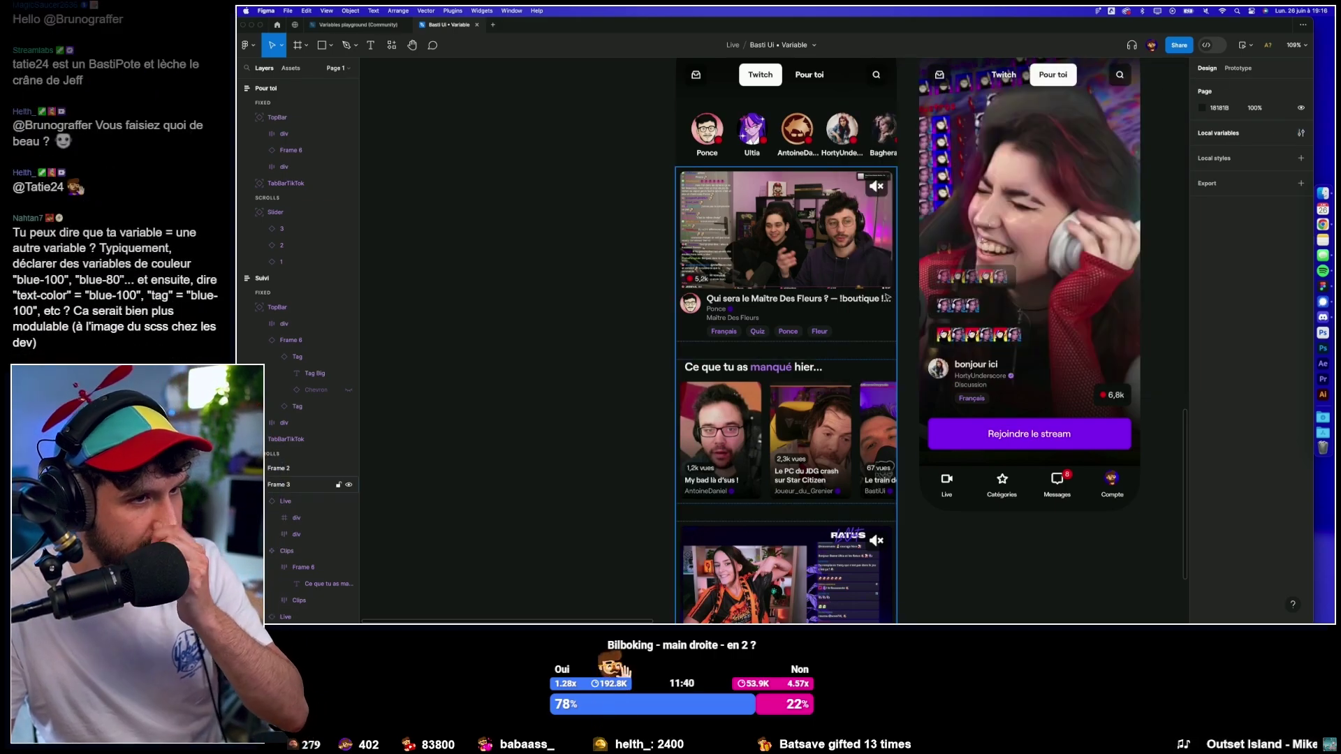
Check Frame 3's gap variable choices, then reopen the local variables table.
left_click(837, 274)
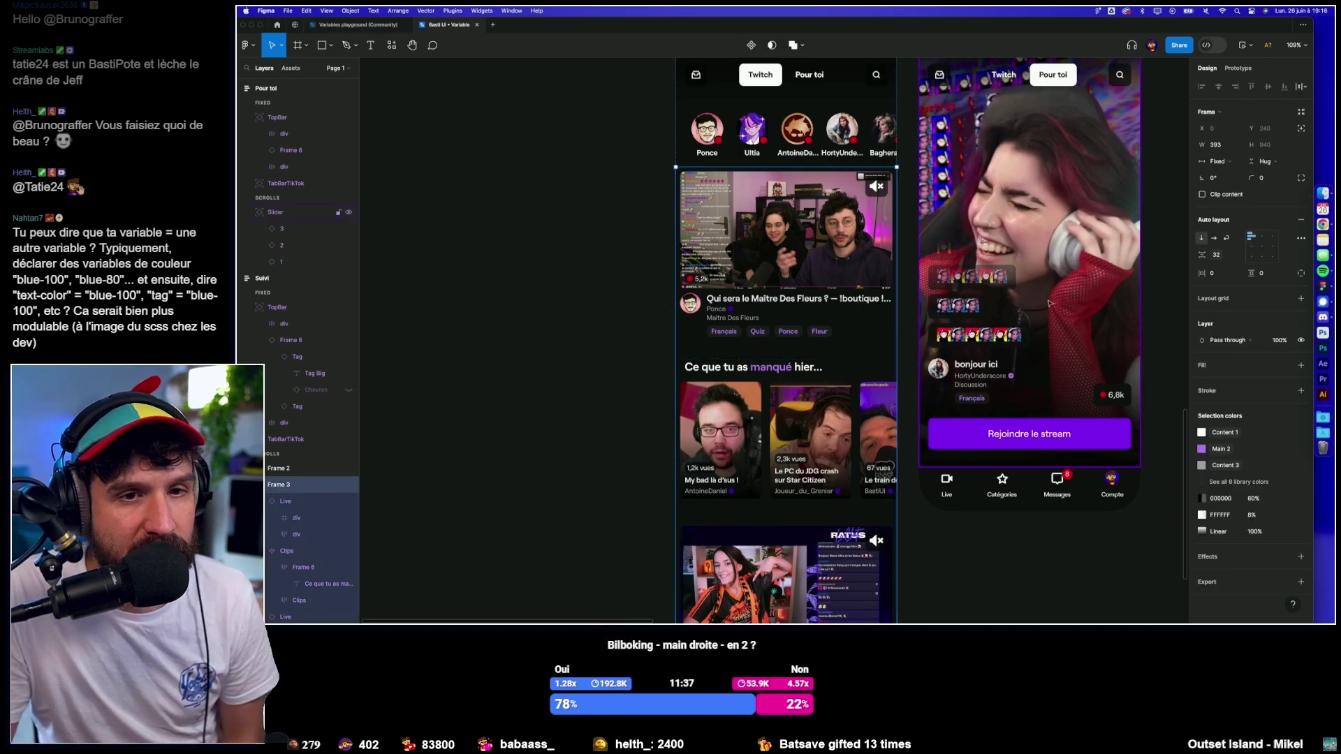
left_click(1237, 256)
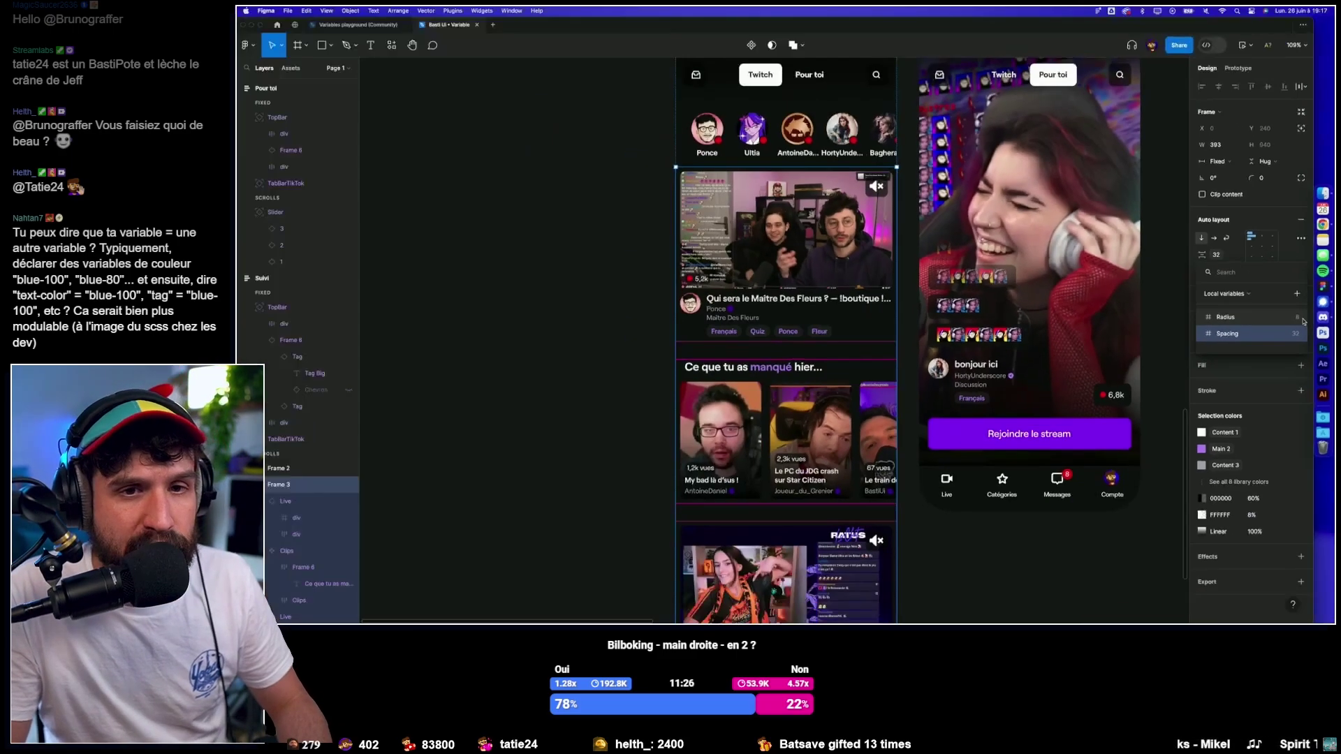
left_click(642, 223)
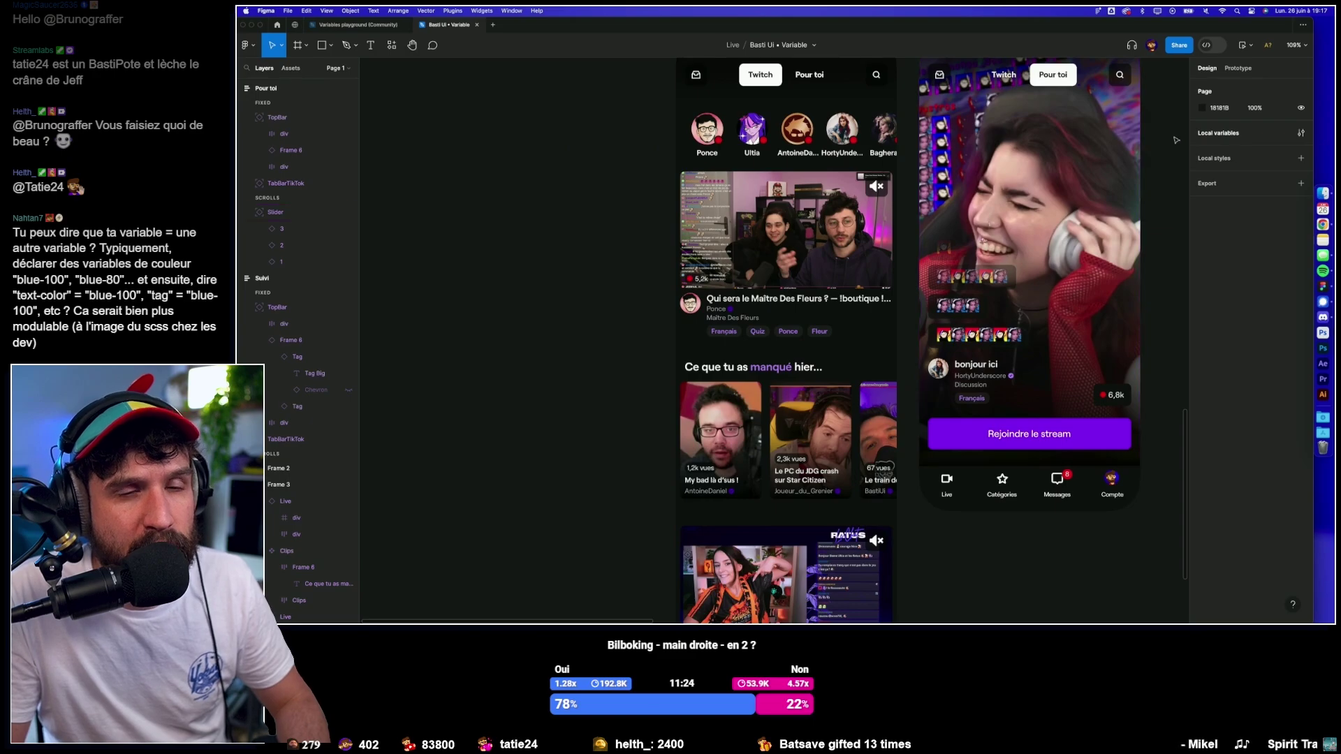
left_click(1299, 133)
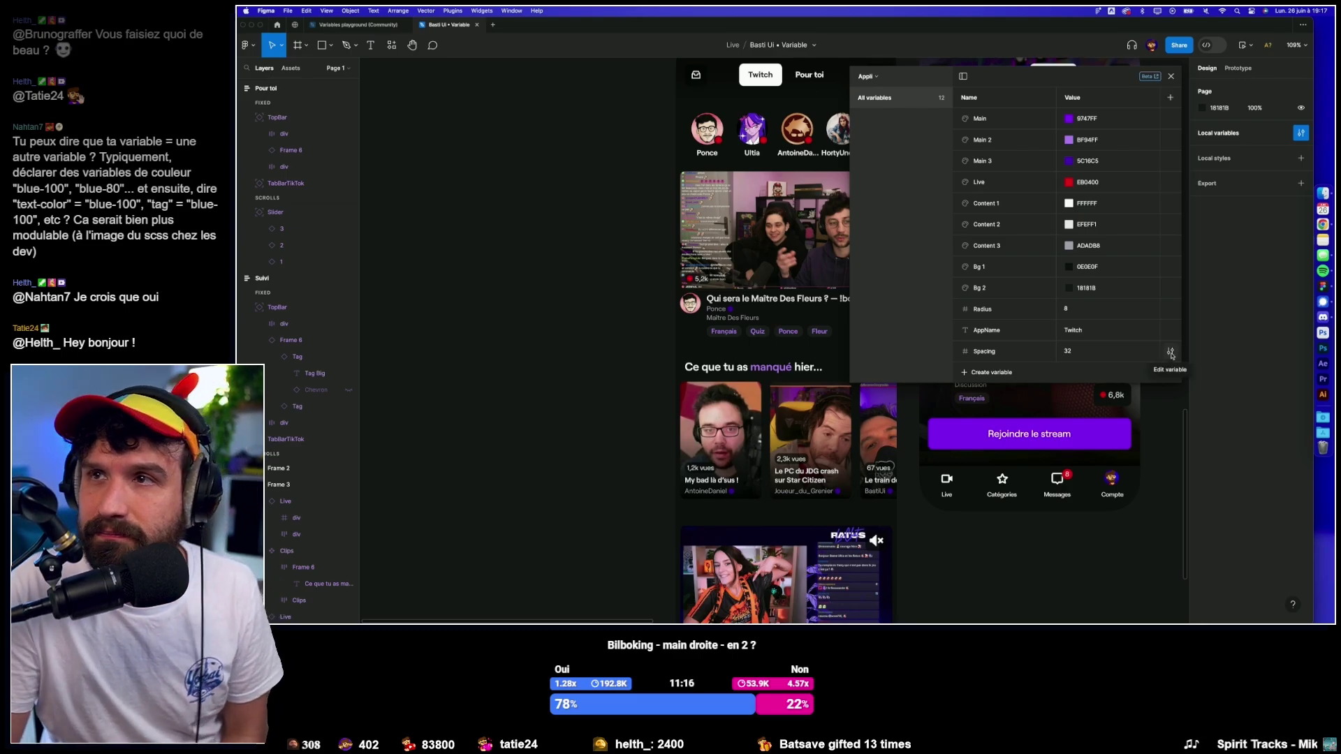
Scope Spacing to gaps only by unchecking Text content, Width and height, Corner radius; review Radius scoping.
left_click(1172, 352)
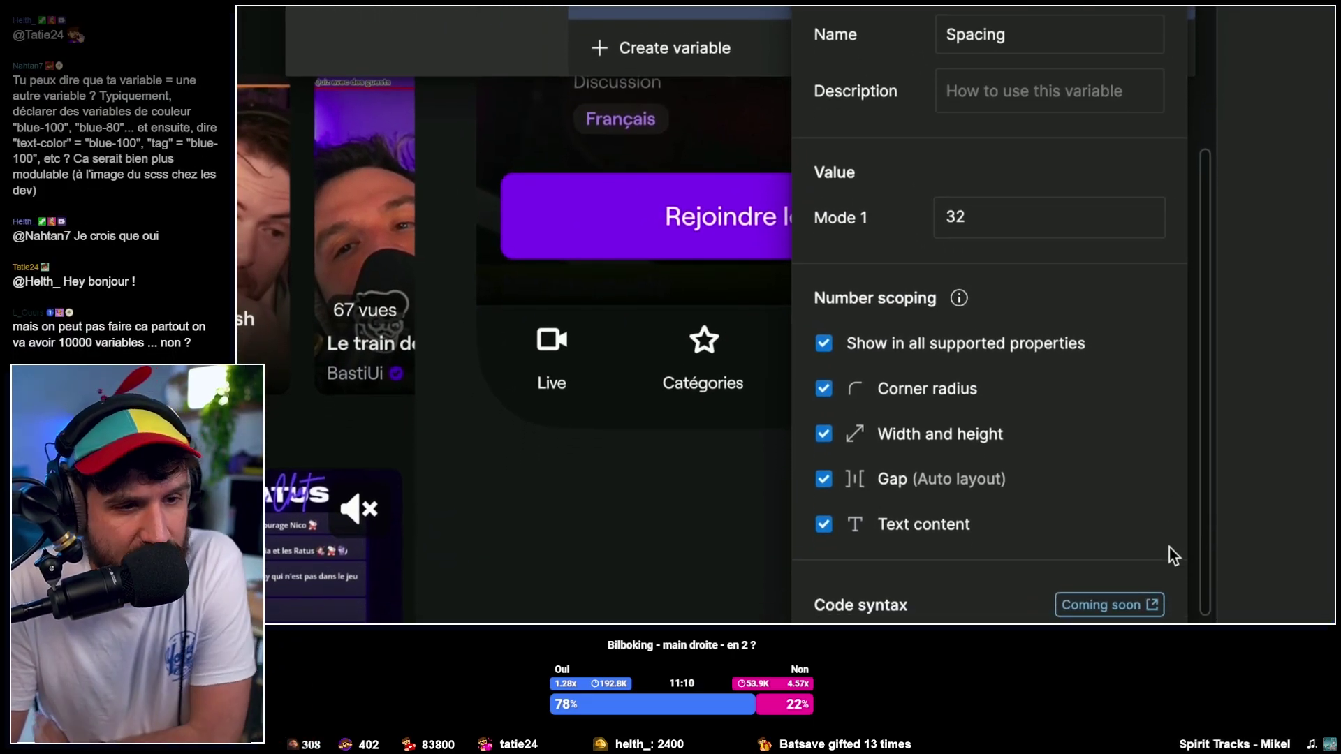
left_click(1117, 543)
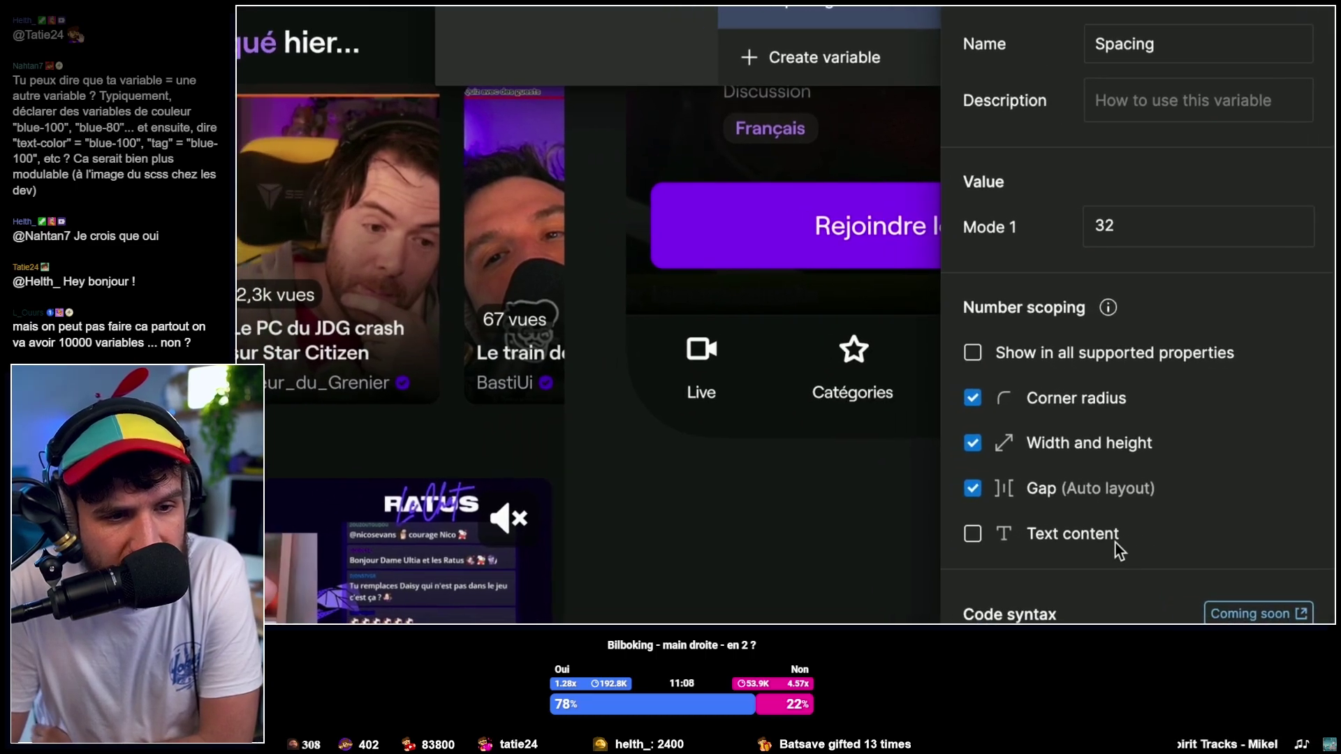
left_click(1119, 517)
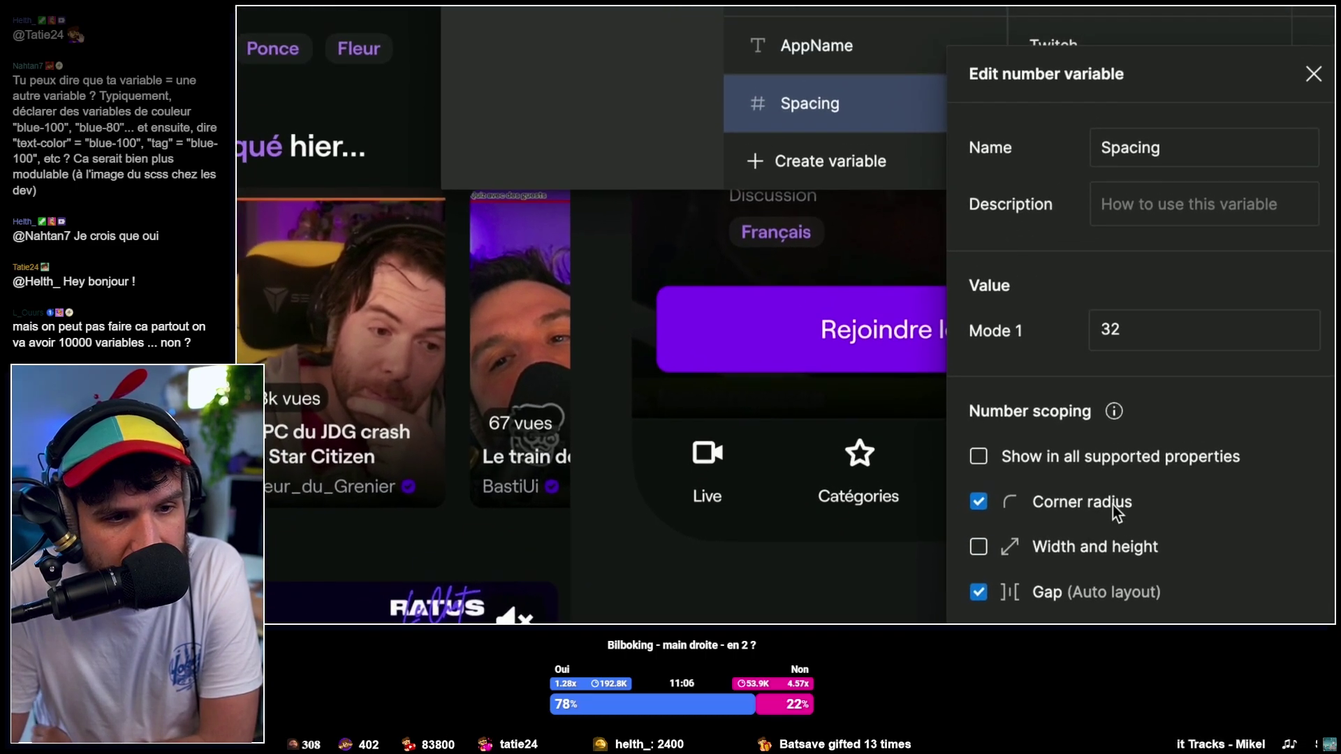
left_click(1113, 505)
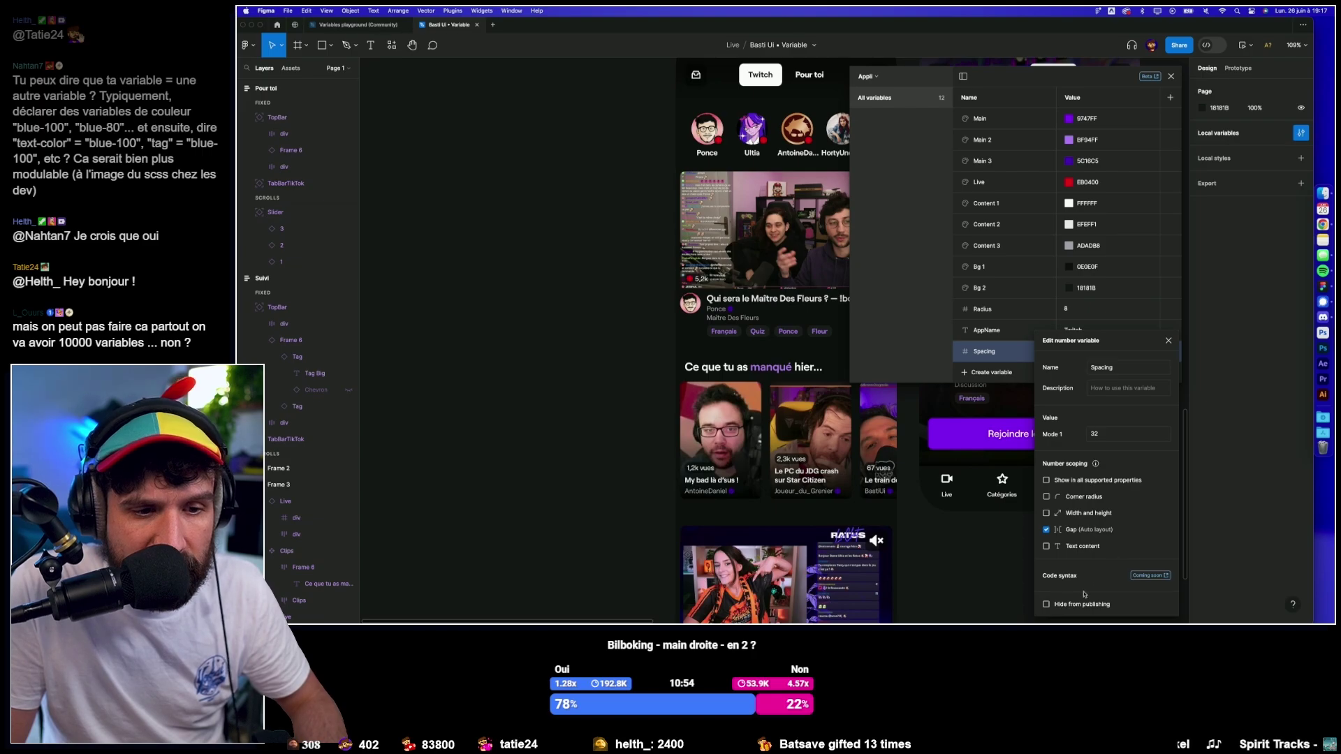
left_click(1169, 341)
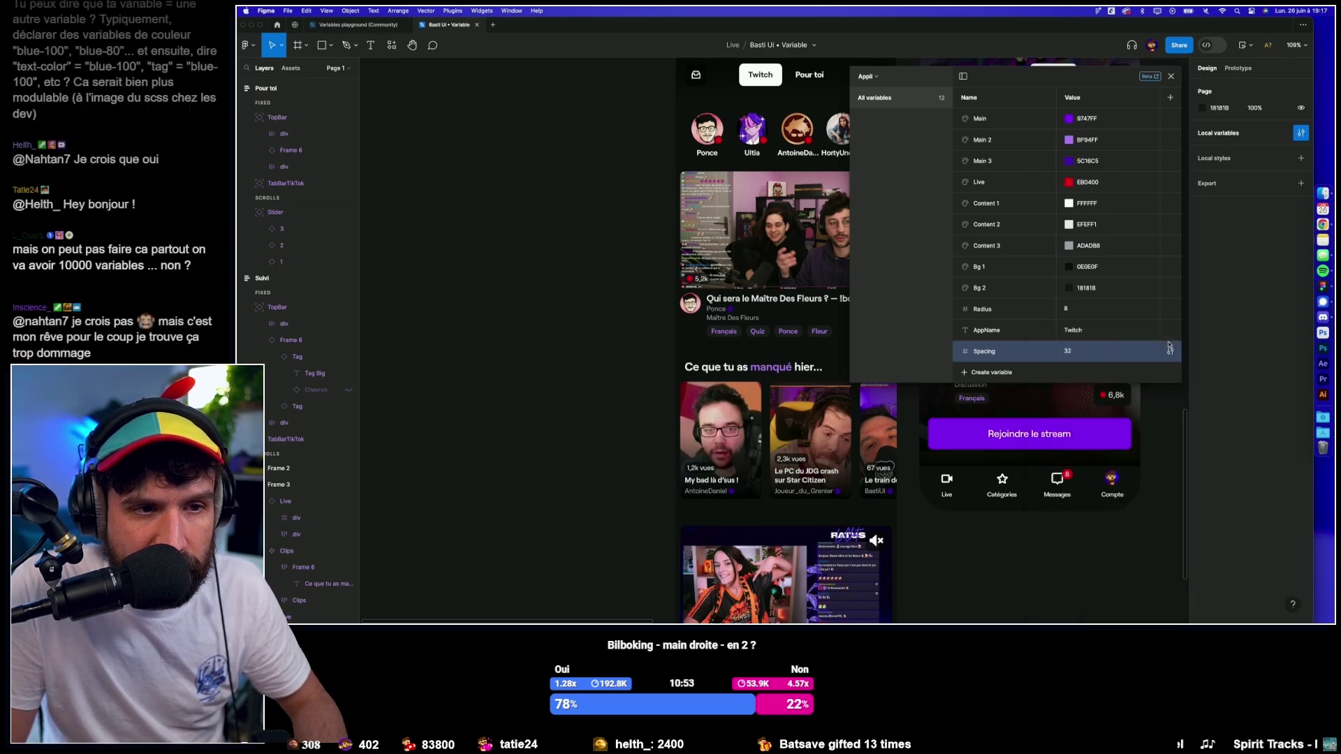
left_click(1171, 308)
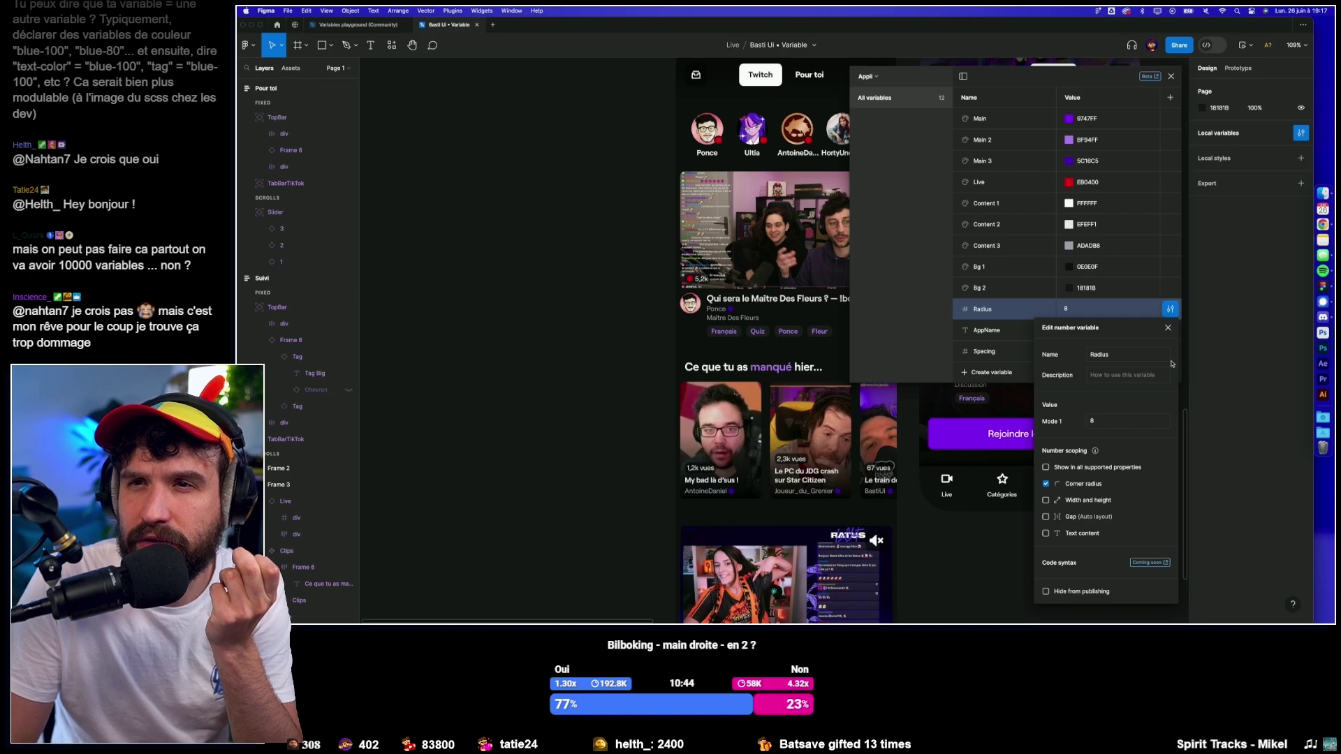
left_click(1169, 328)
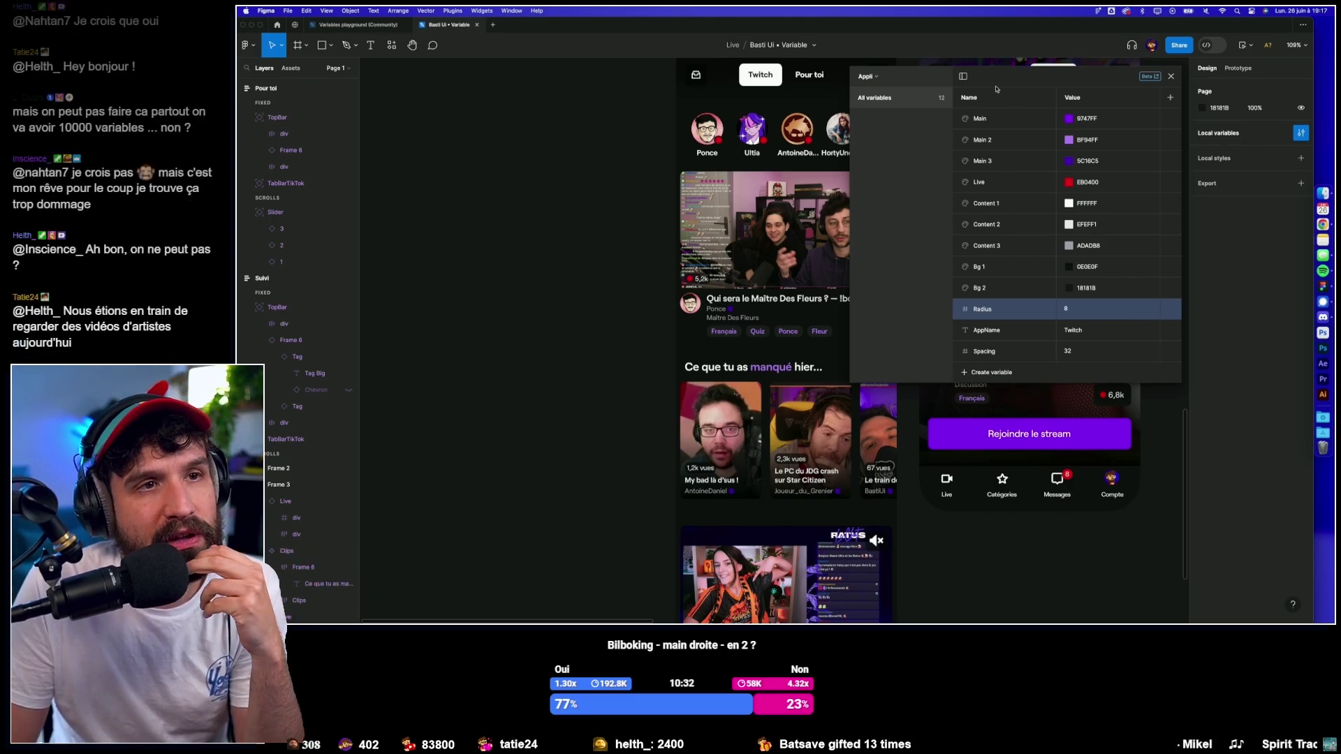
Reposition the variables table window and look at the Appli collection options.
left_click_drag(998, 85, 972, 104)
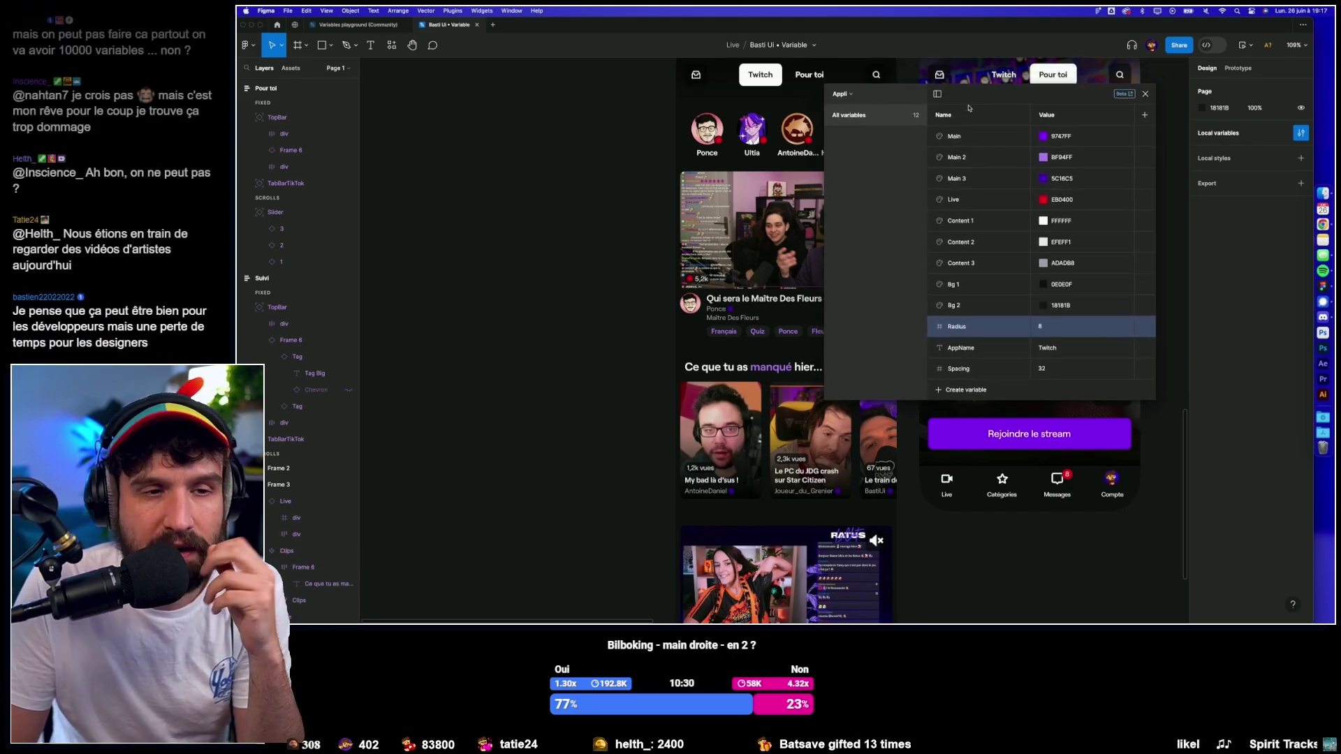
left_click(842, 93)
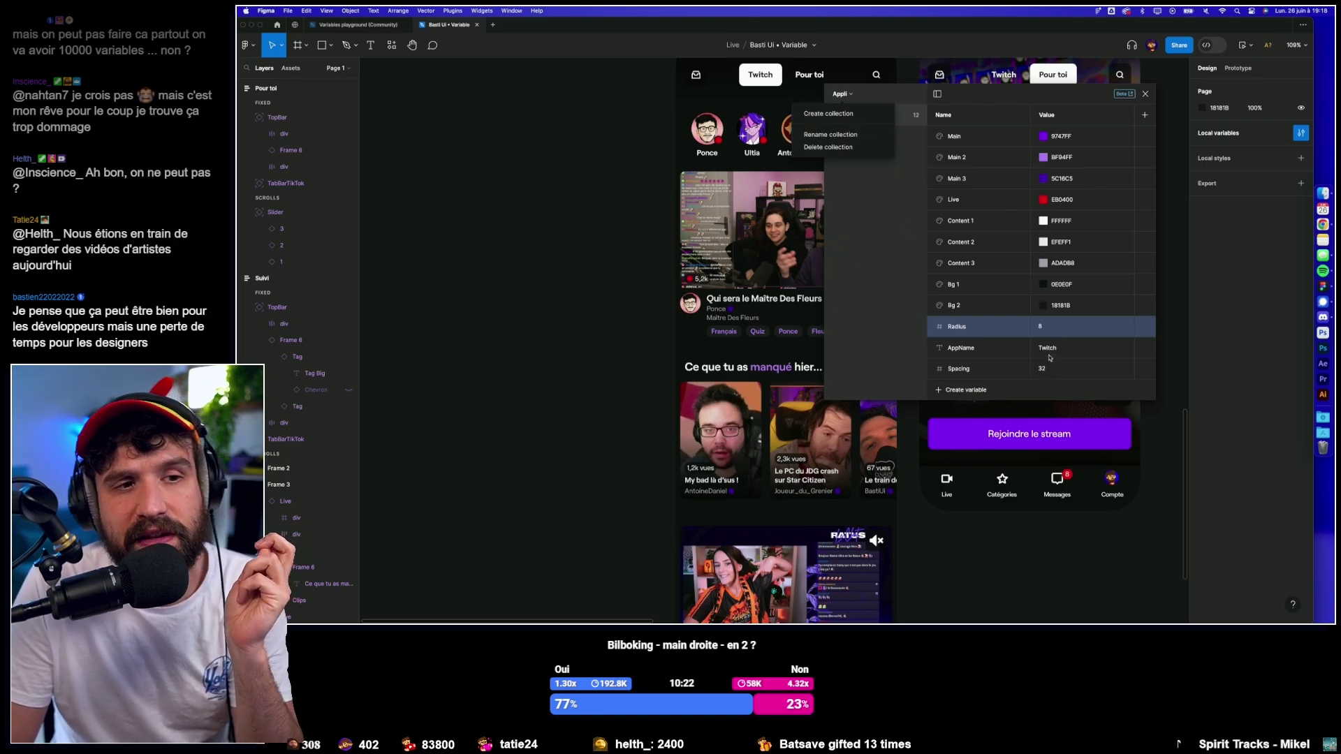
left_click(871, 213)
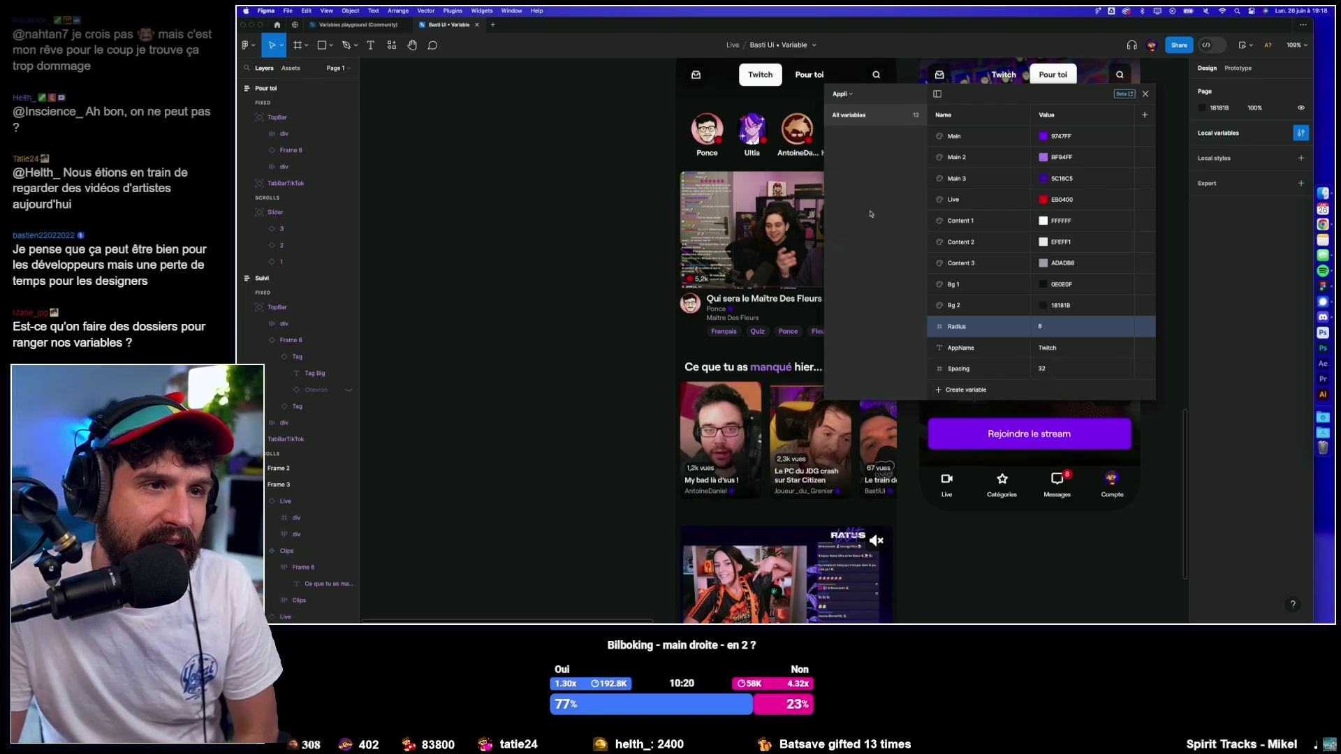
left_click_drag(1001, 100, 1017, 82)
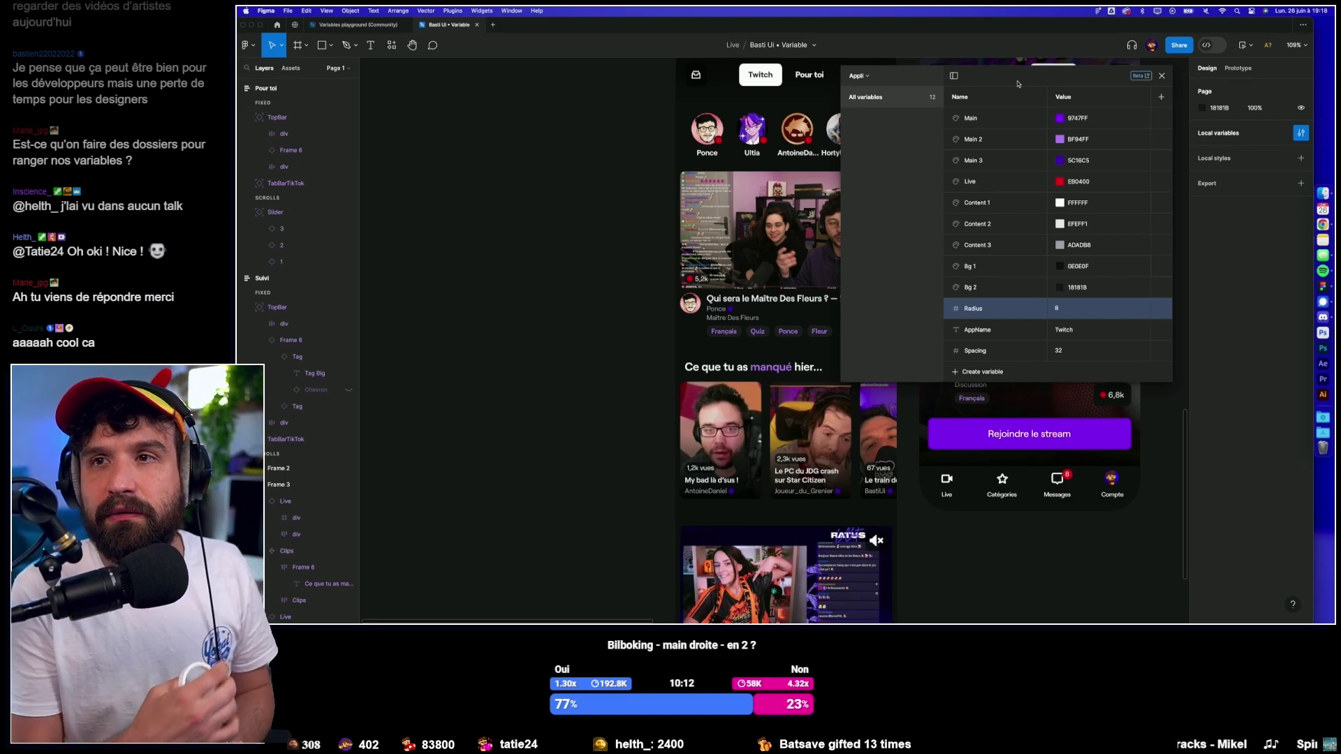
left_click(869, 79)
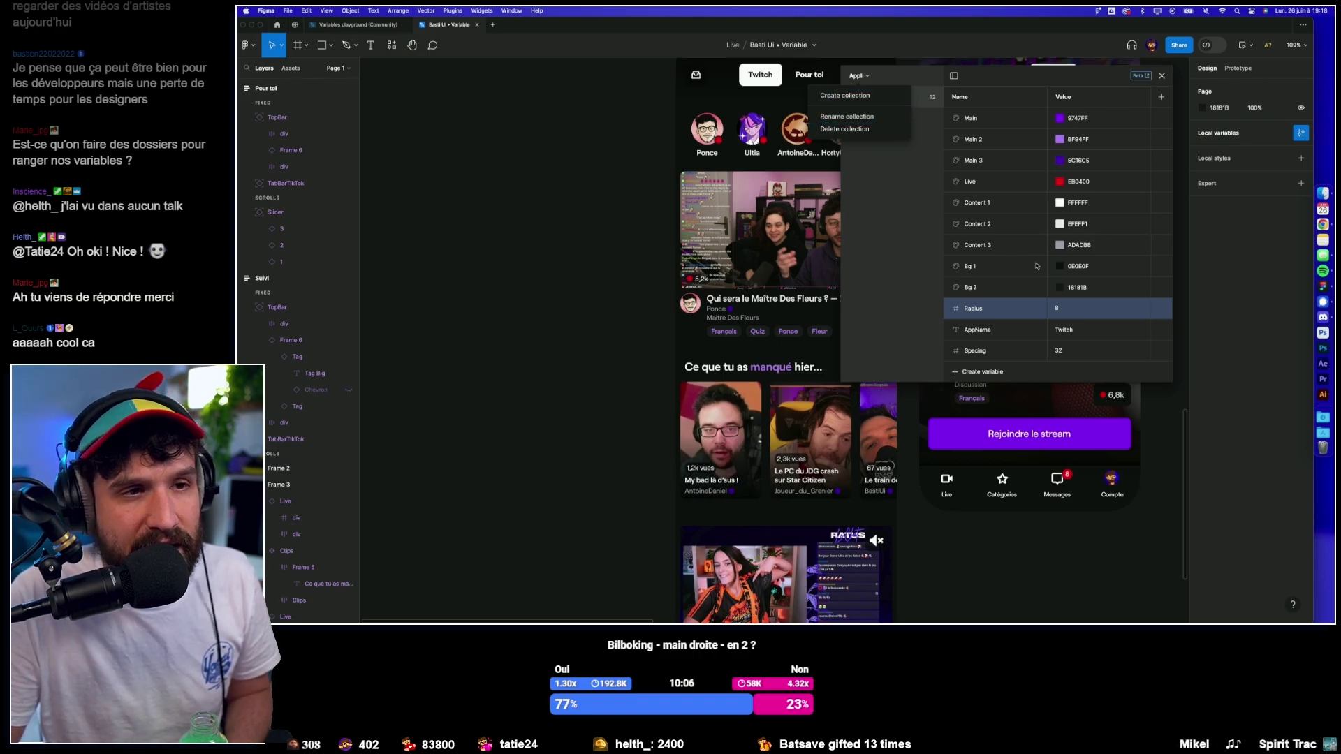
left_click(897, 210)
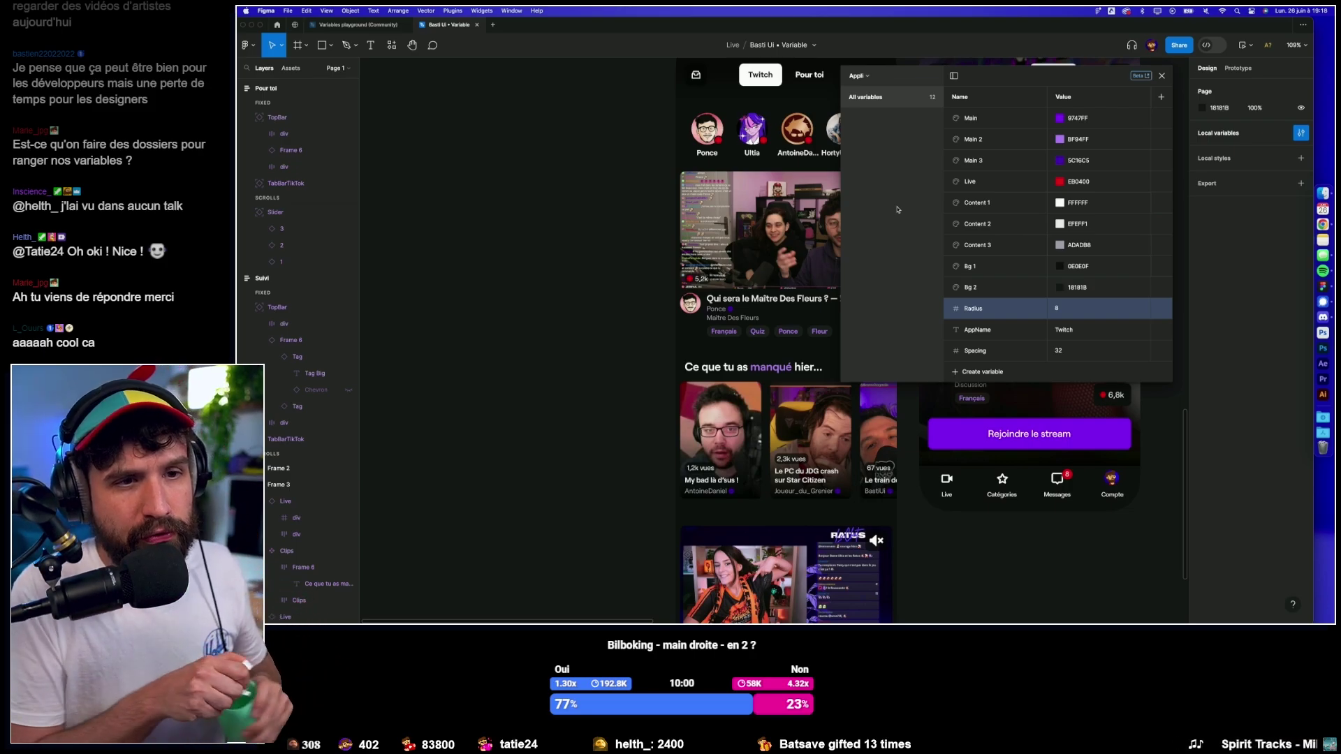
Check Radius's scoping, then move AppName below Spacing in the list.
left_click(1159, 309)
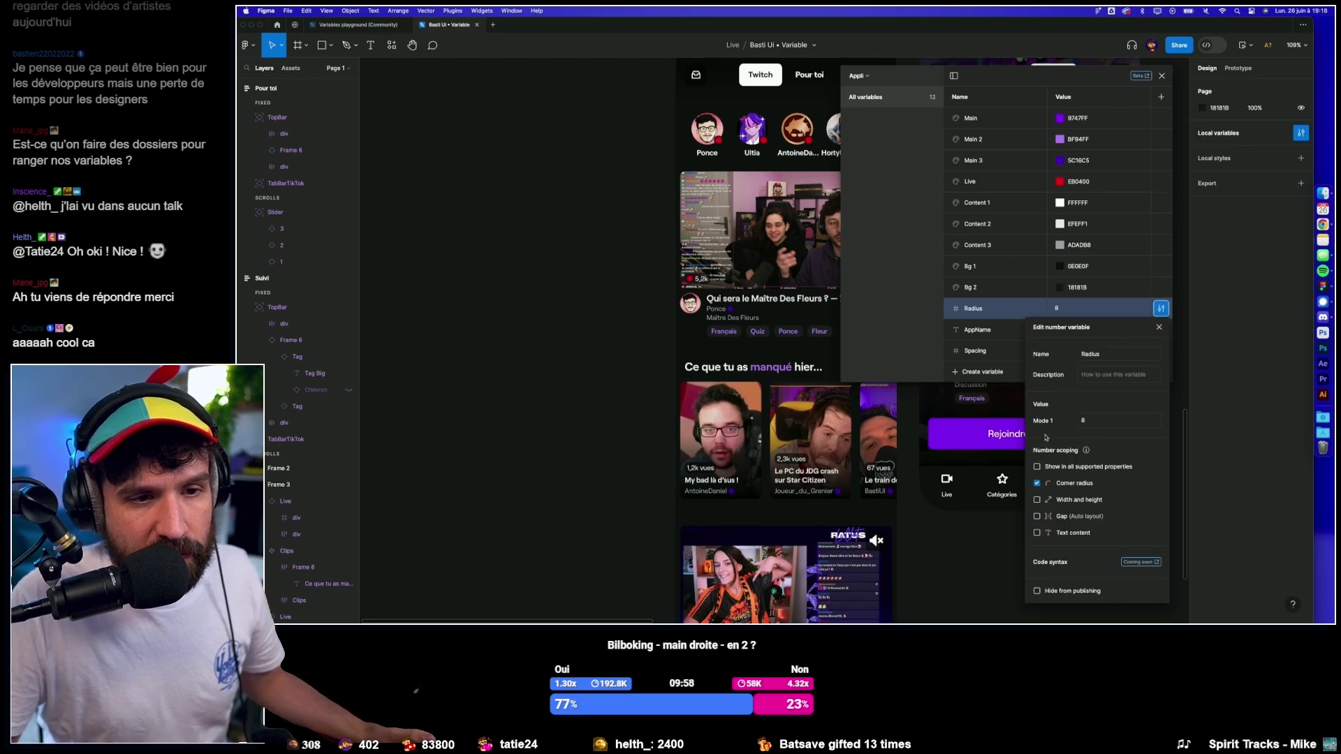
left_click(1159, 328)
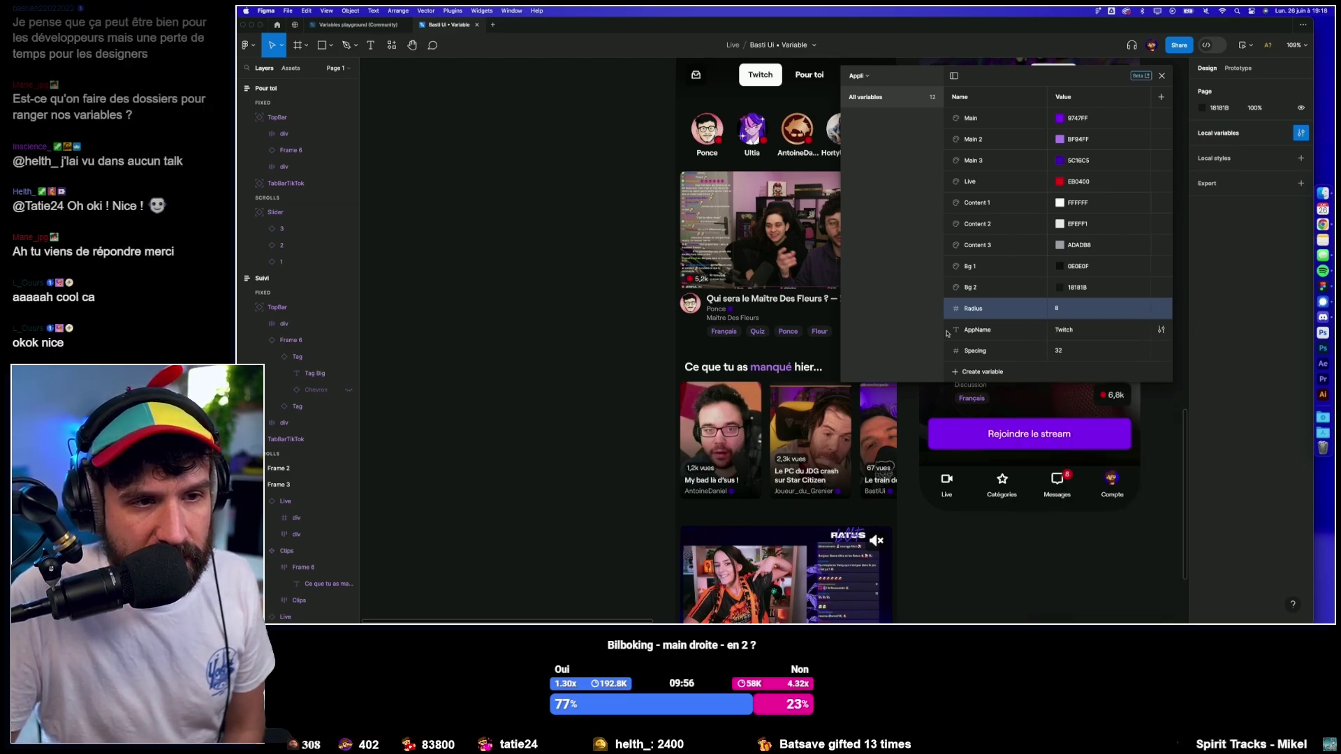
left_click(970, 331)
left_click_drag(1001, 362, 1000, 360)
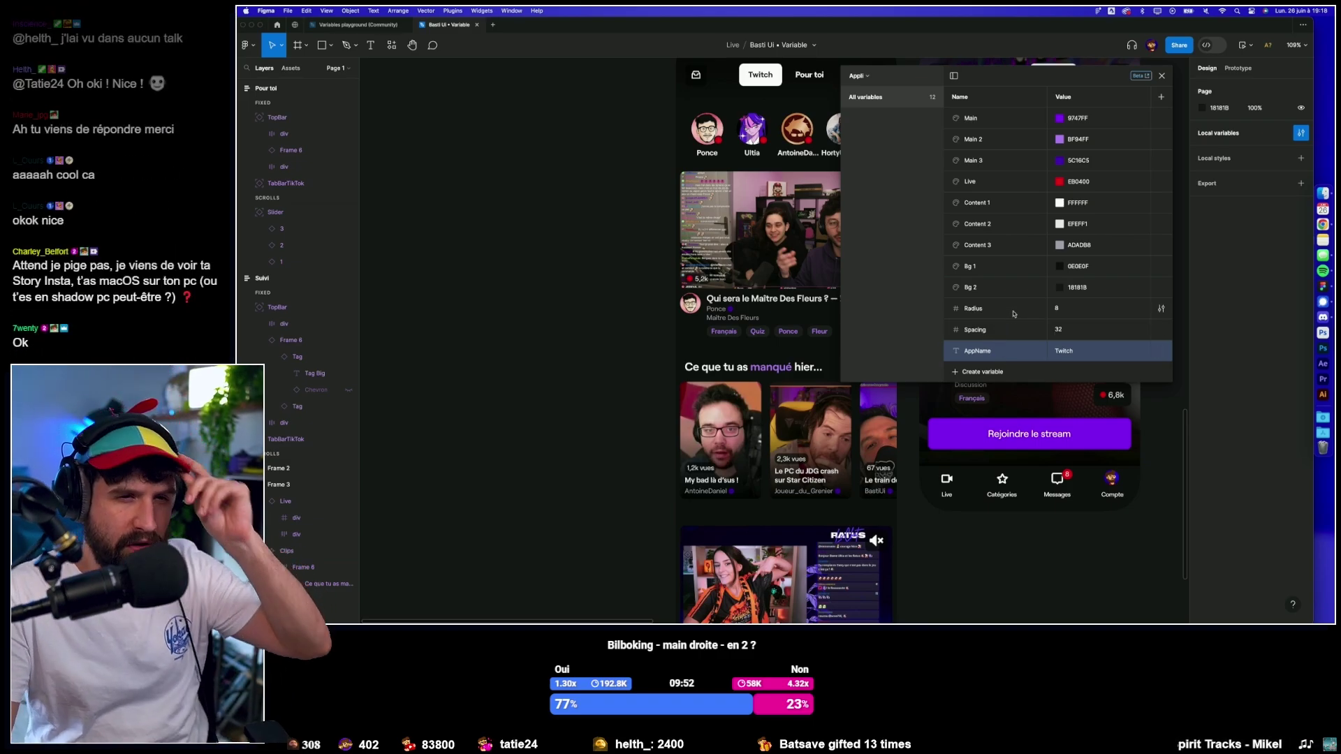
Create a boolean variable named Show Clip set to True and close the variables table.
left_click(981, 373)
left_click(975, 431)
type("Show Clip")
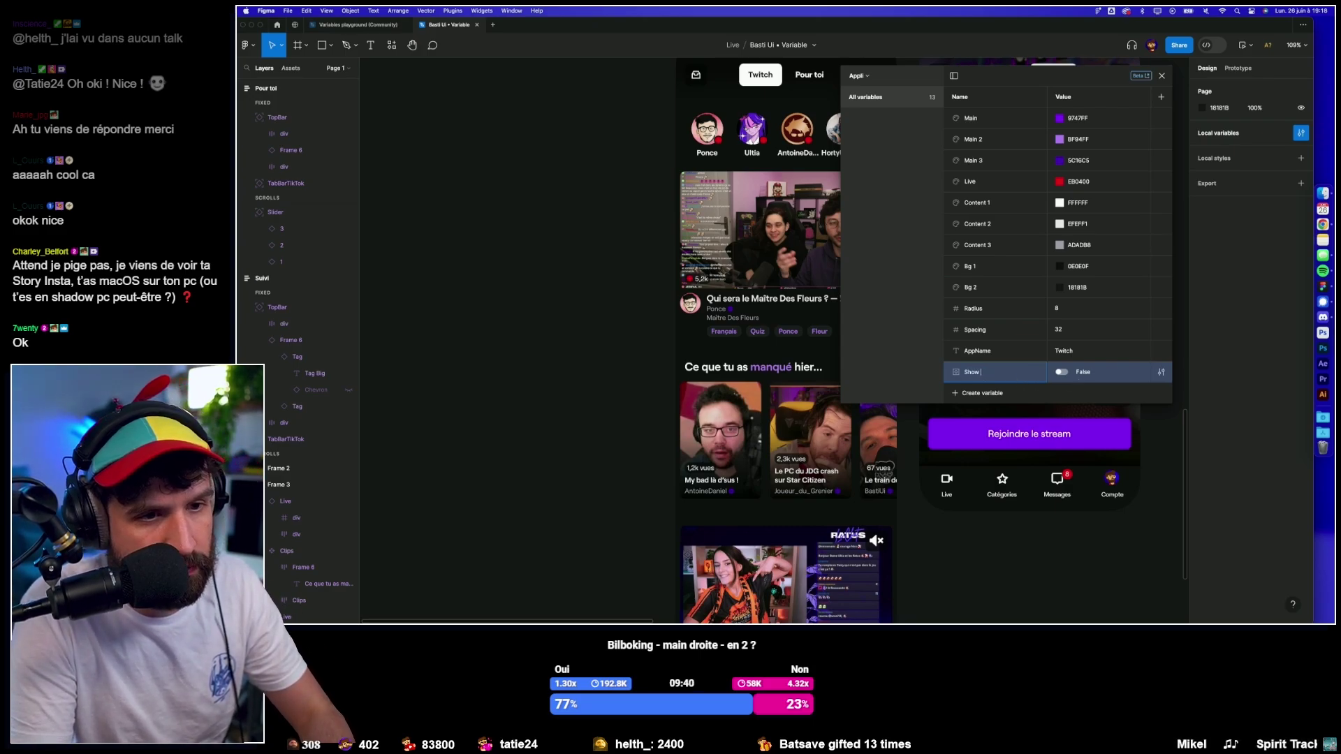
left_click(1062, 374)
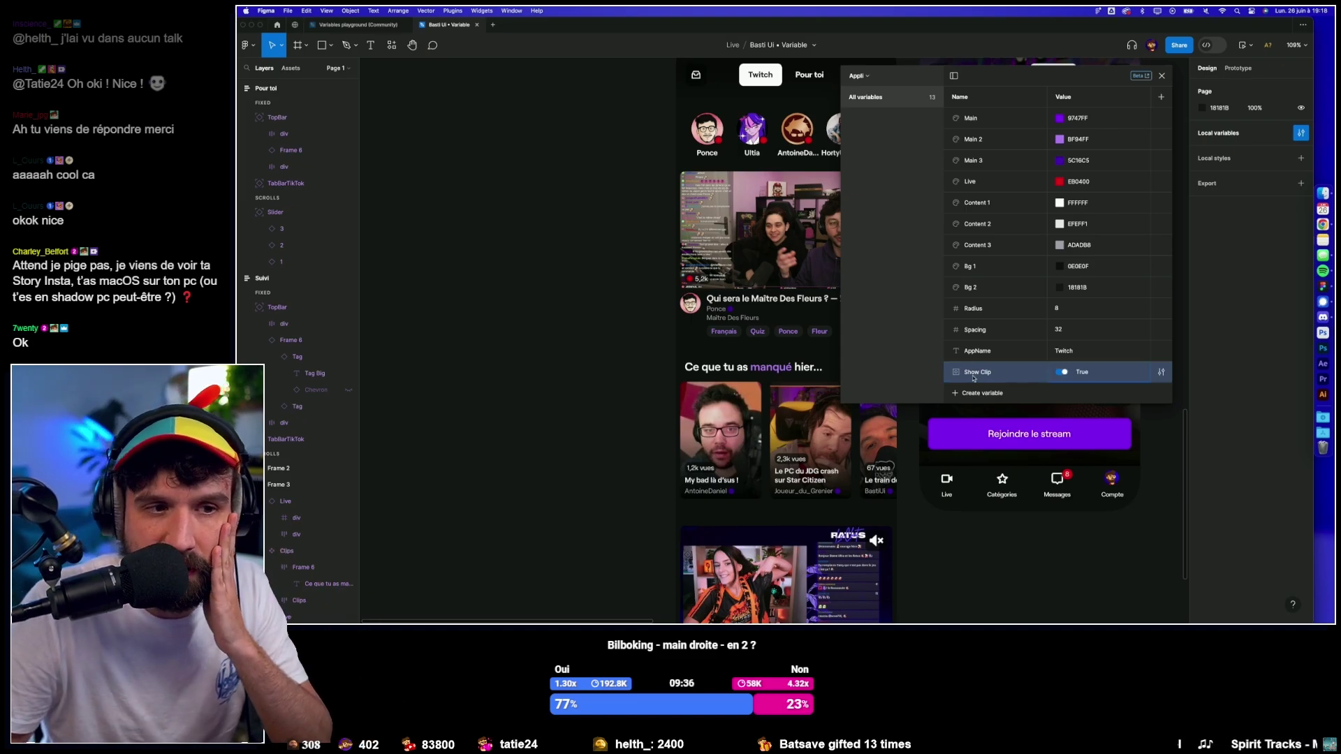
left_click(1162, 75)
left_click(830, 363)
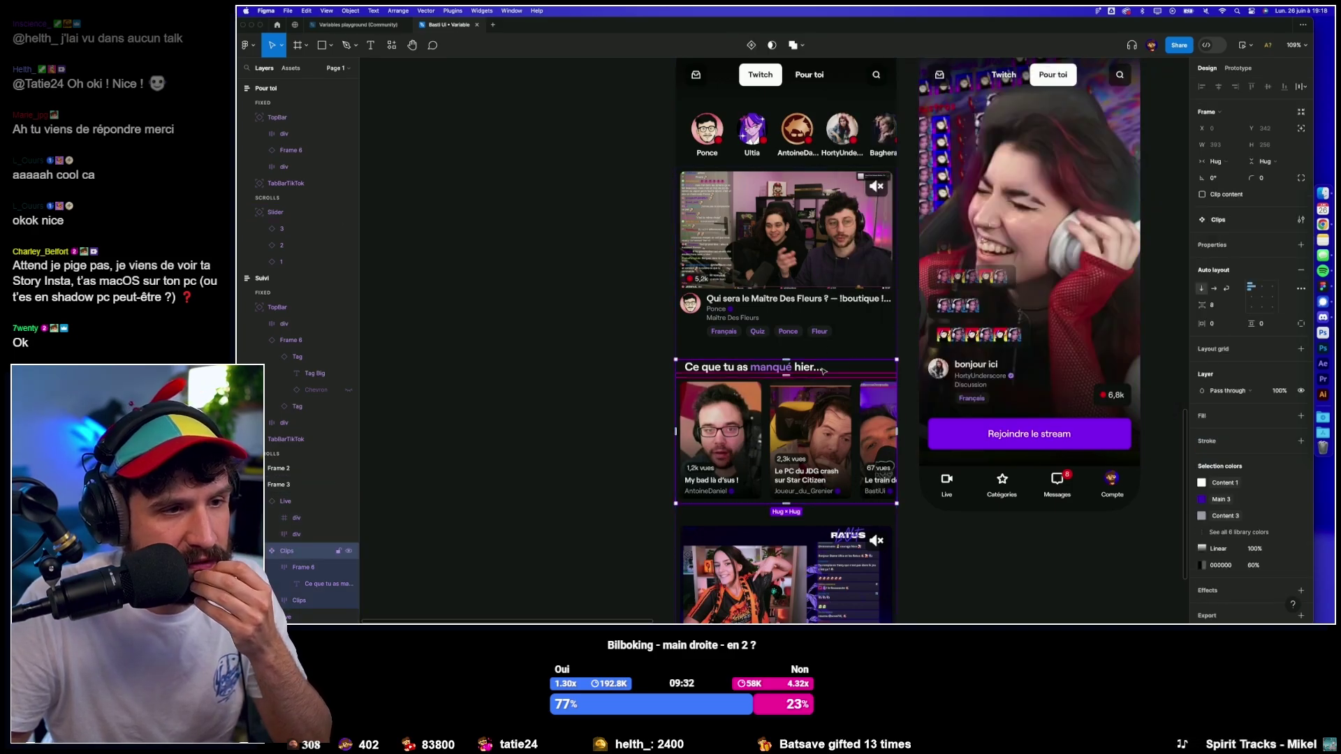
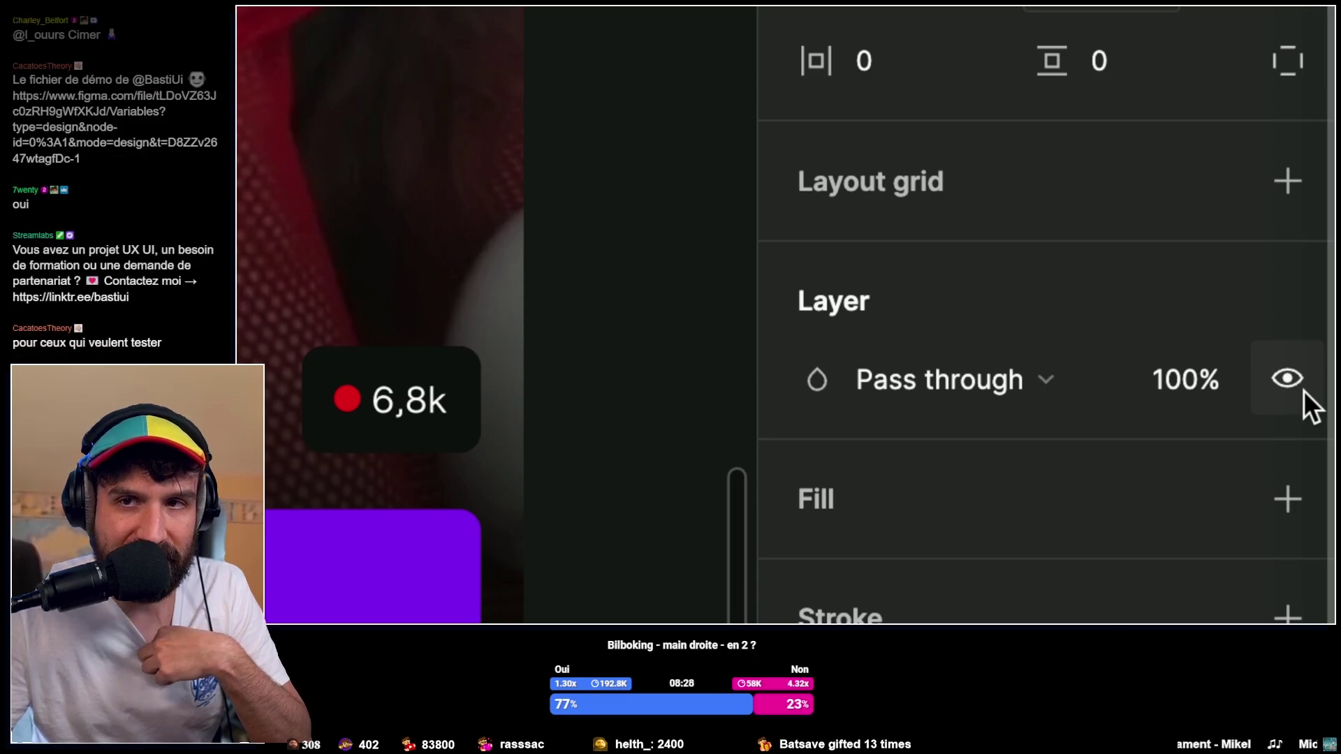
Test-toggle the Clips frame's visibility, then bind it to the Show Clip variable (True).
left_click(1288, 380)
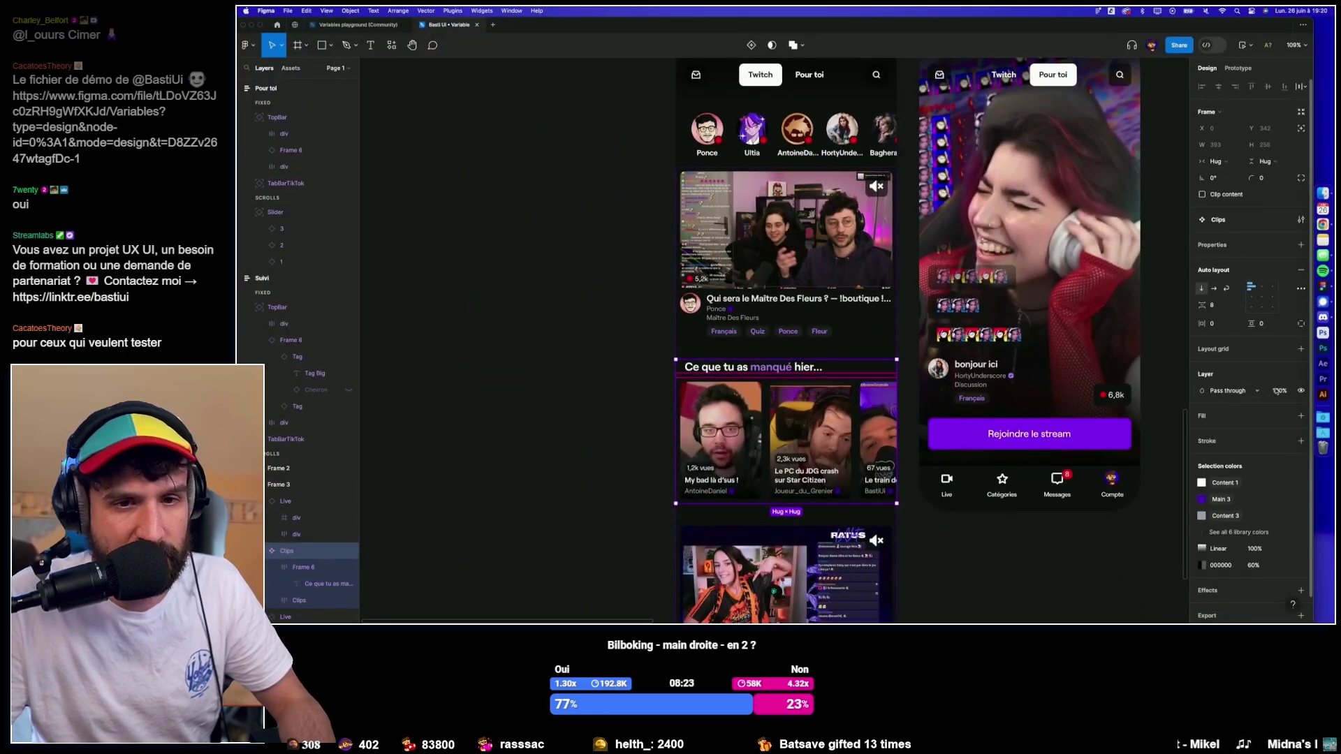
left_click(1303, 391)
left_click(1302, 391)
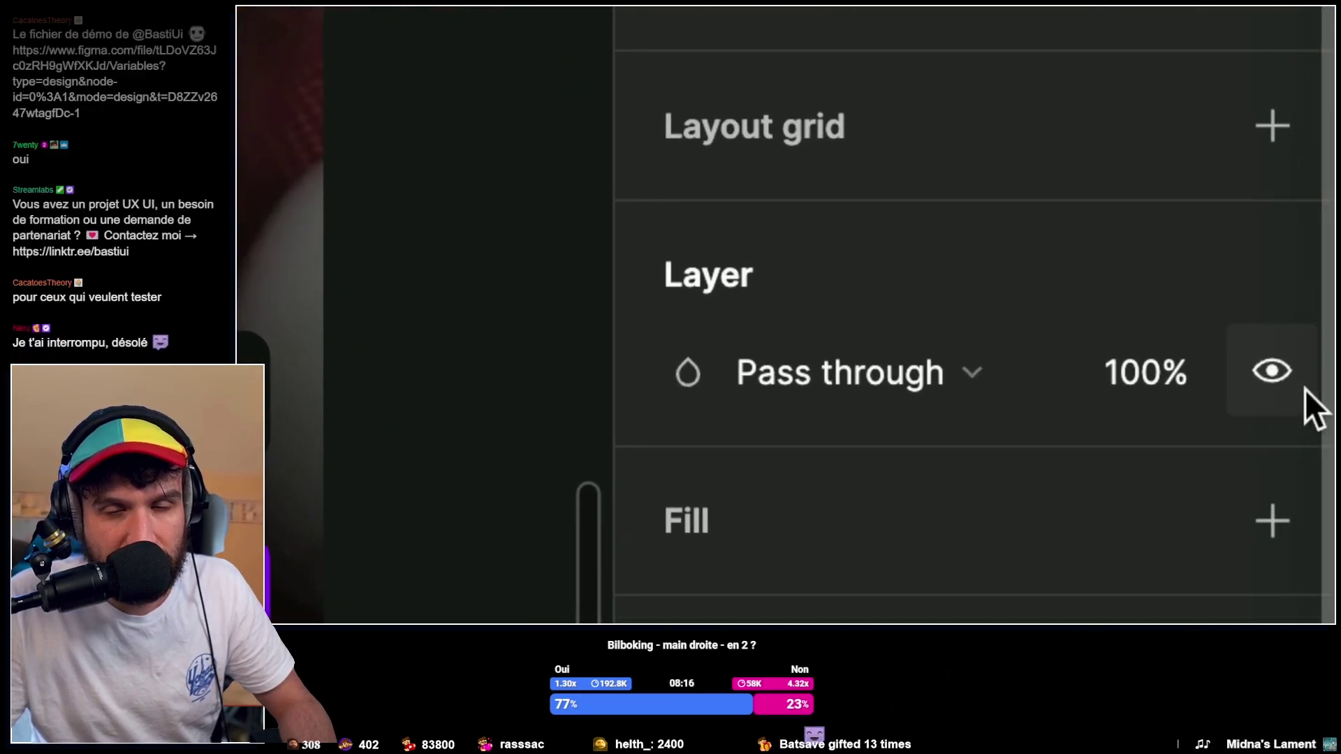
left_click(1305, 388)
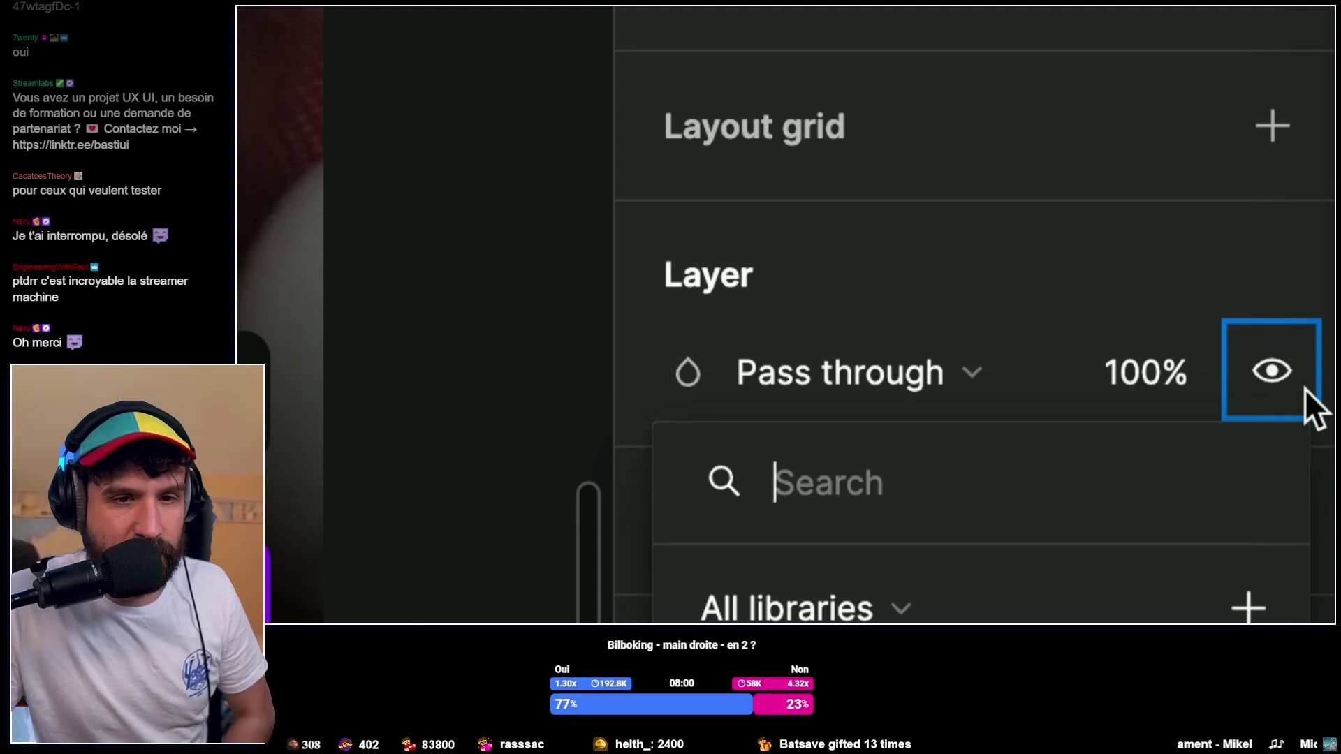
key("Escape")
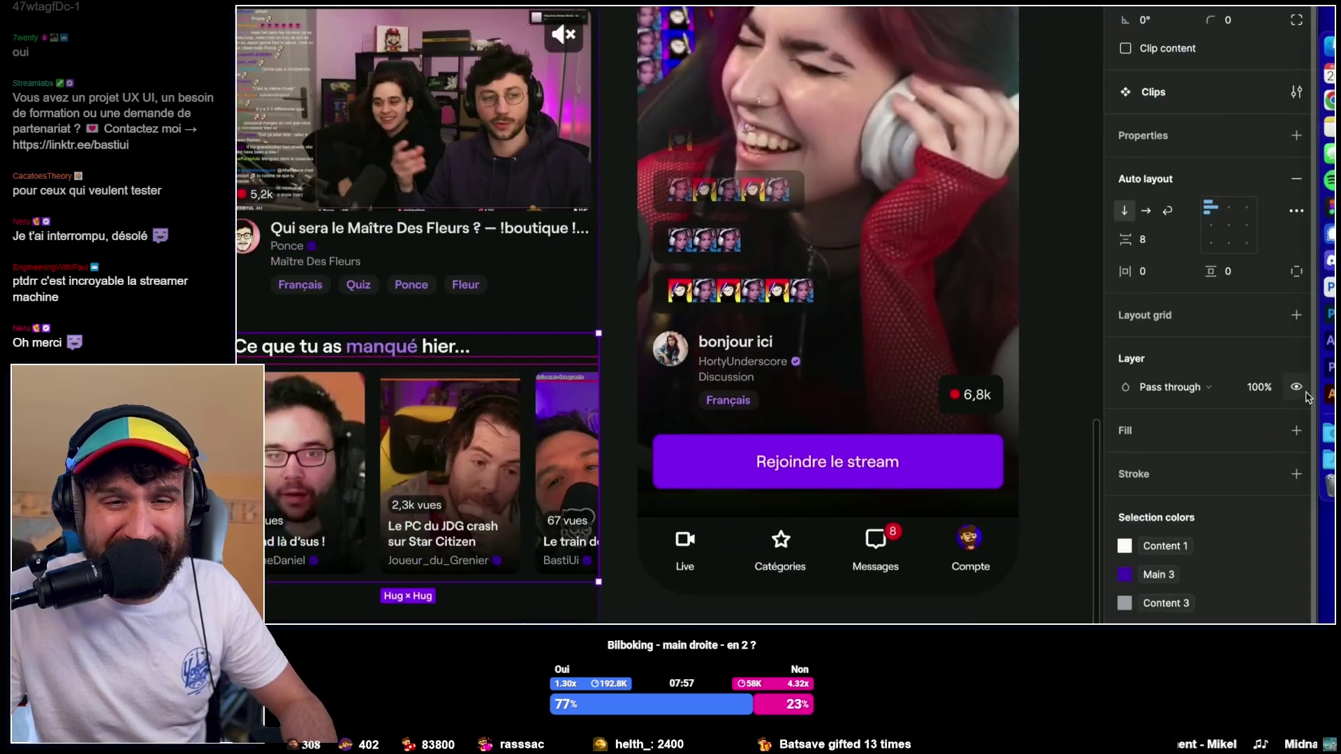
left_click(1298, 389)
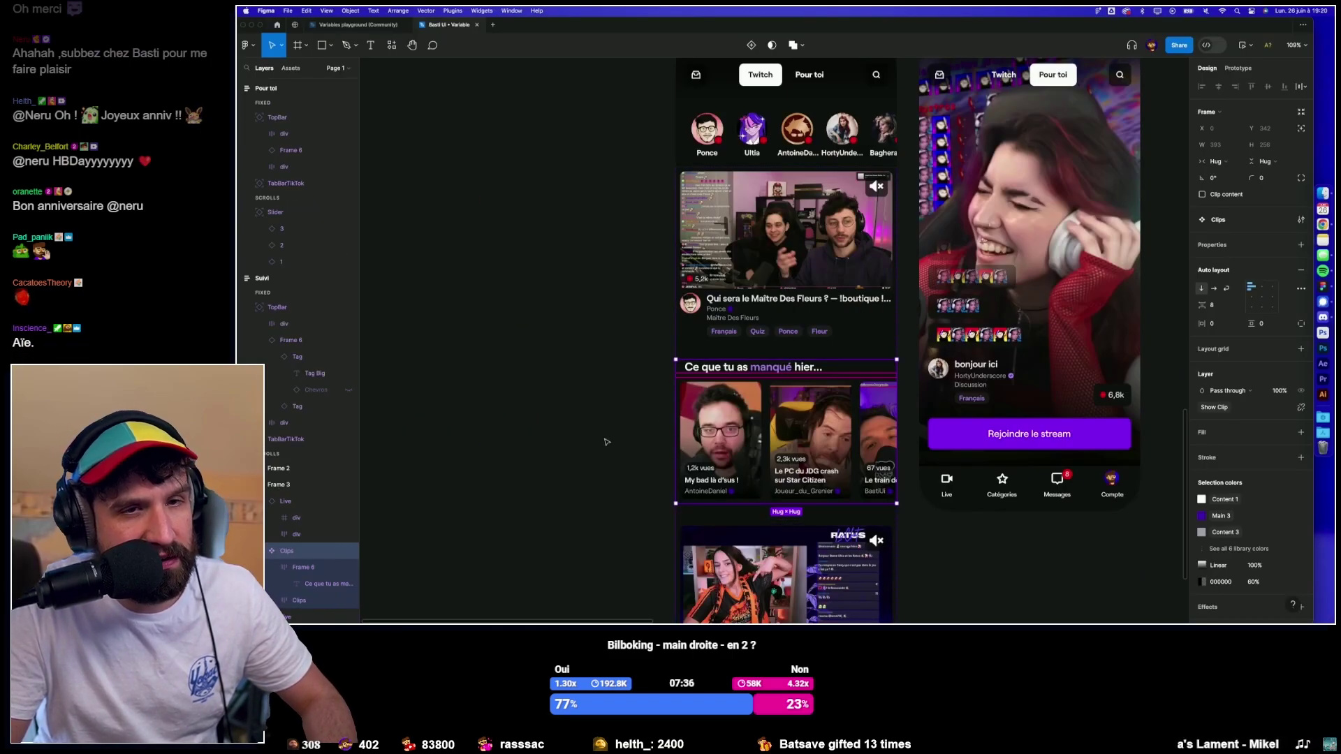
left_click(604, 431)
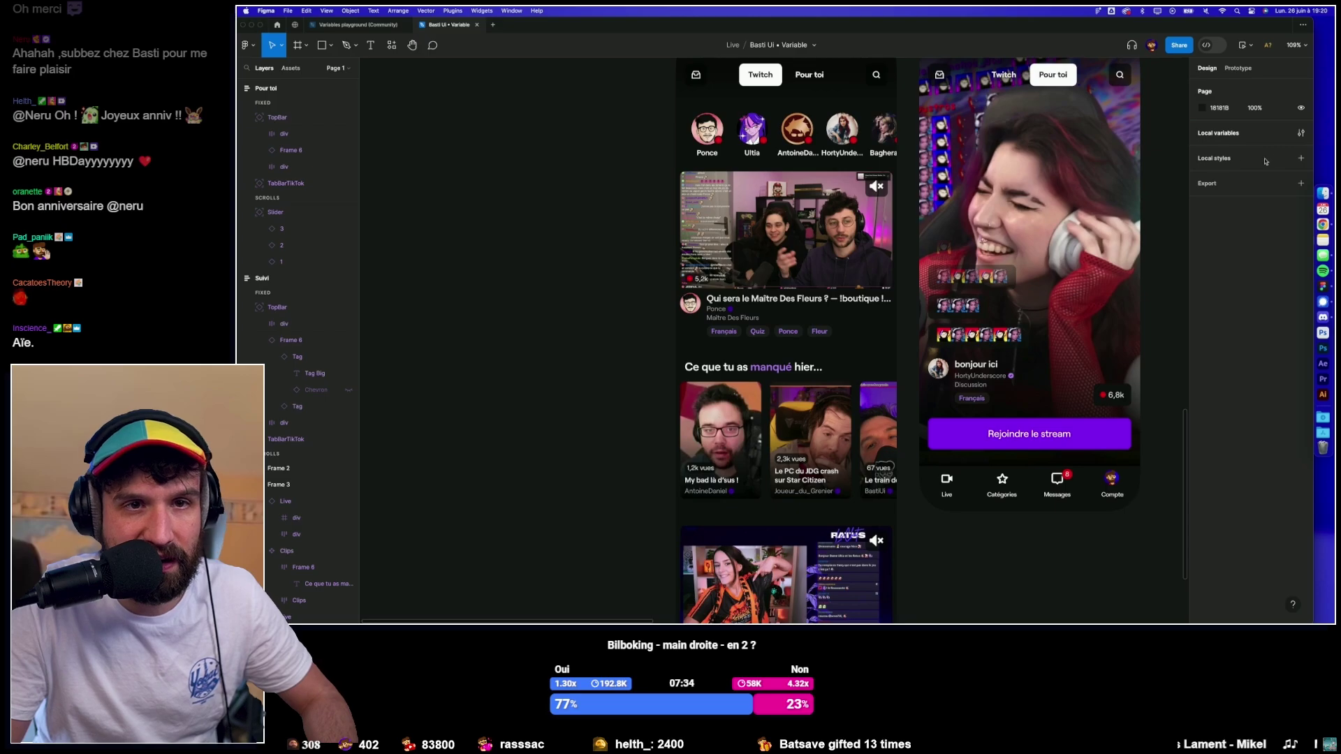
left_click(1304, 133)
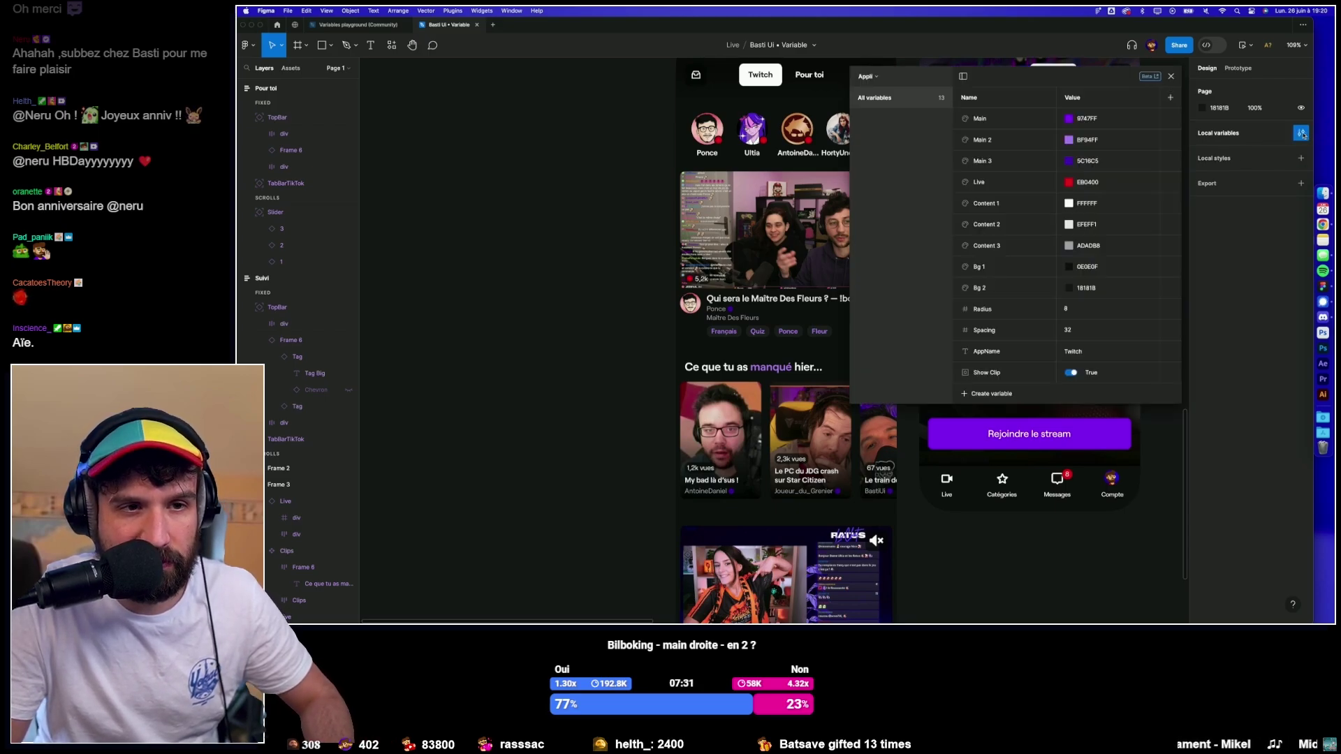
left_click(1071, 373)
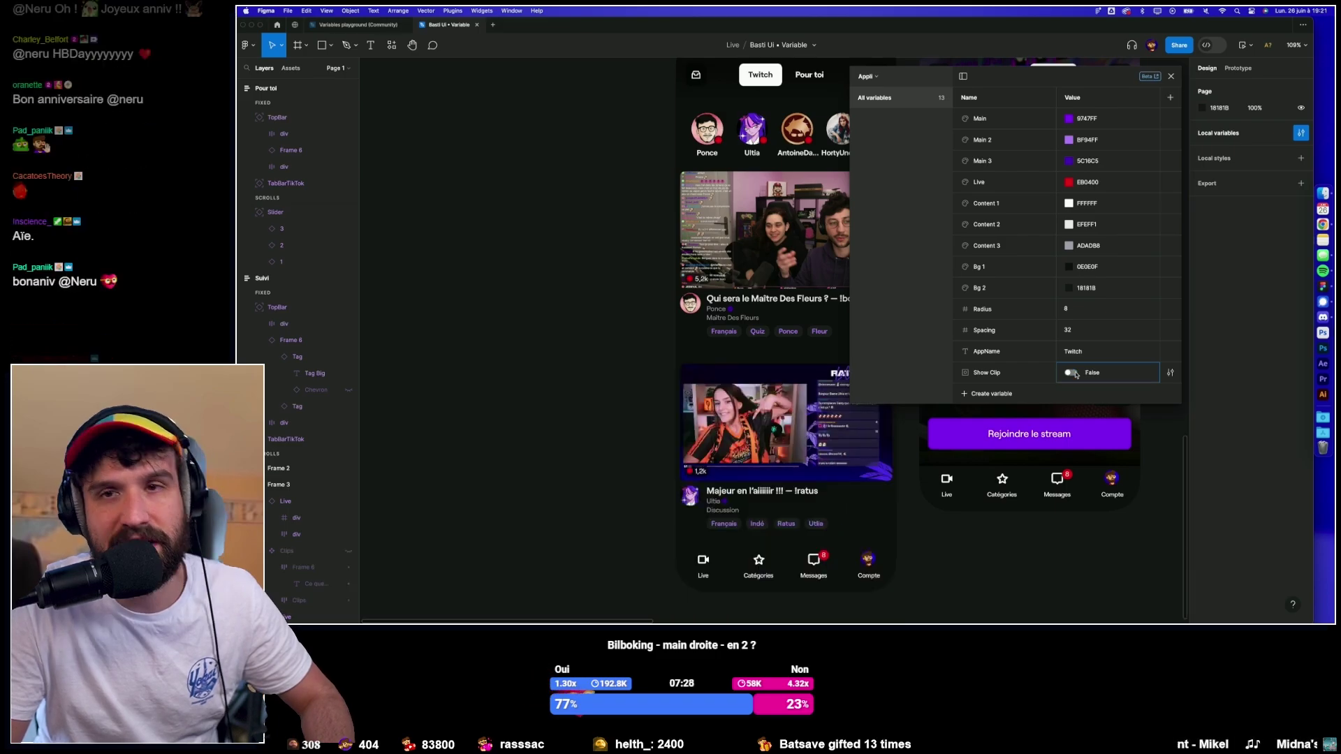
left_click(1071, 373)
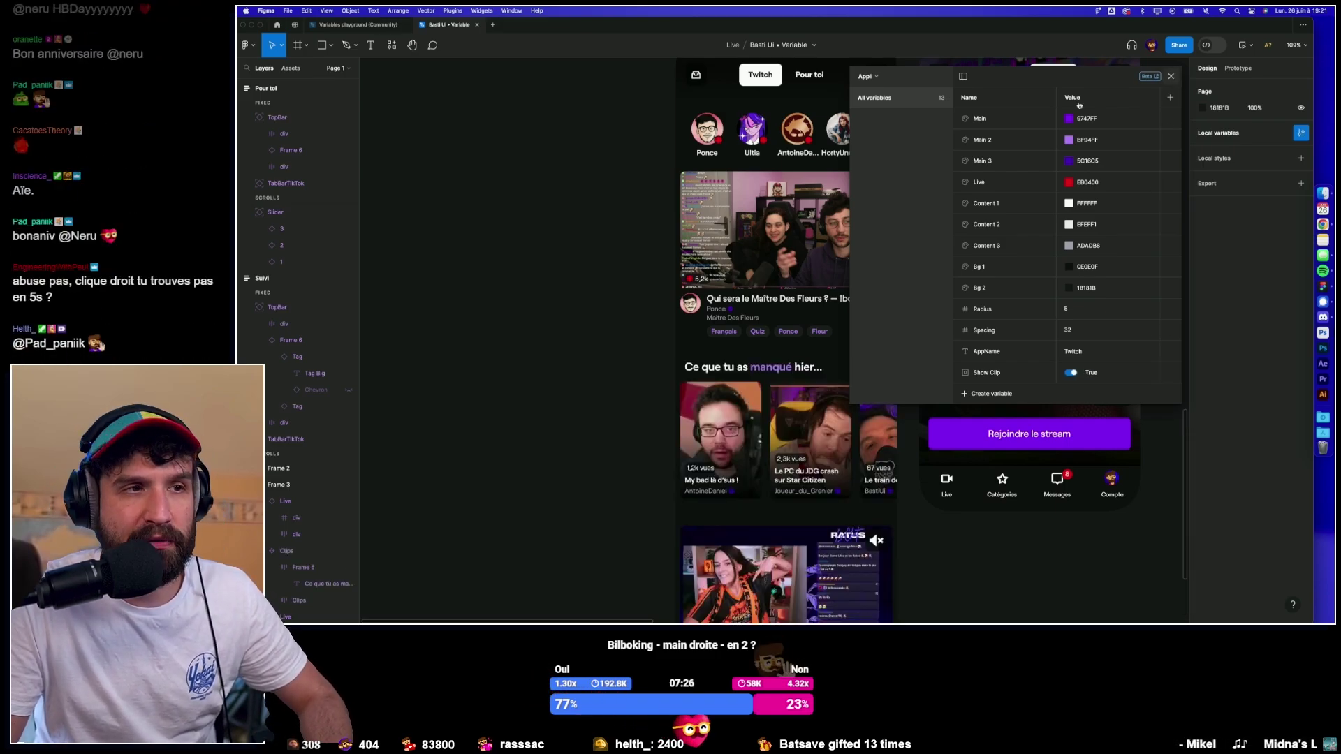
left_click(652, 210)
scroll(652, 210, "down", 5)
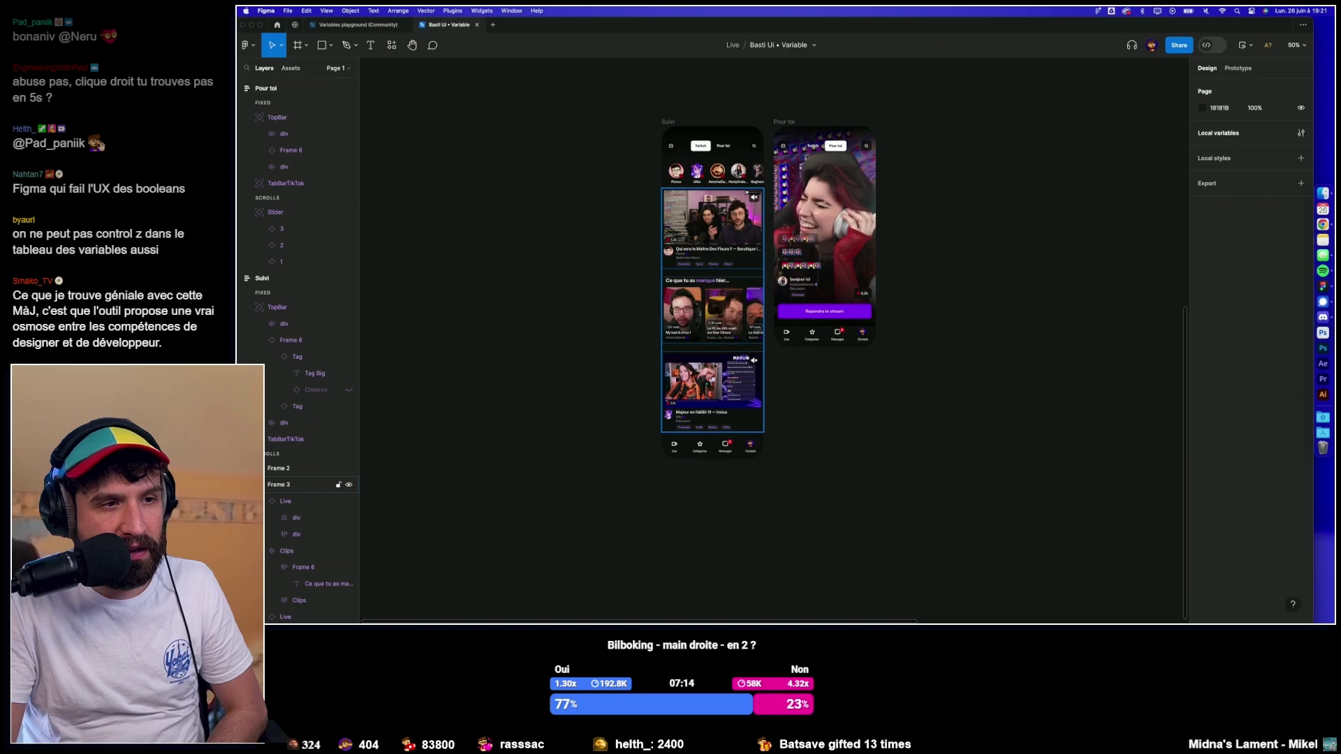
left_click(712, 310)
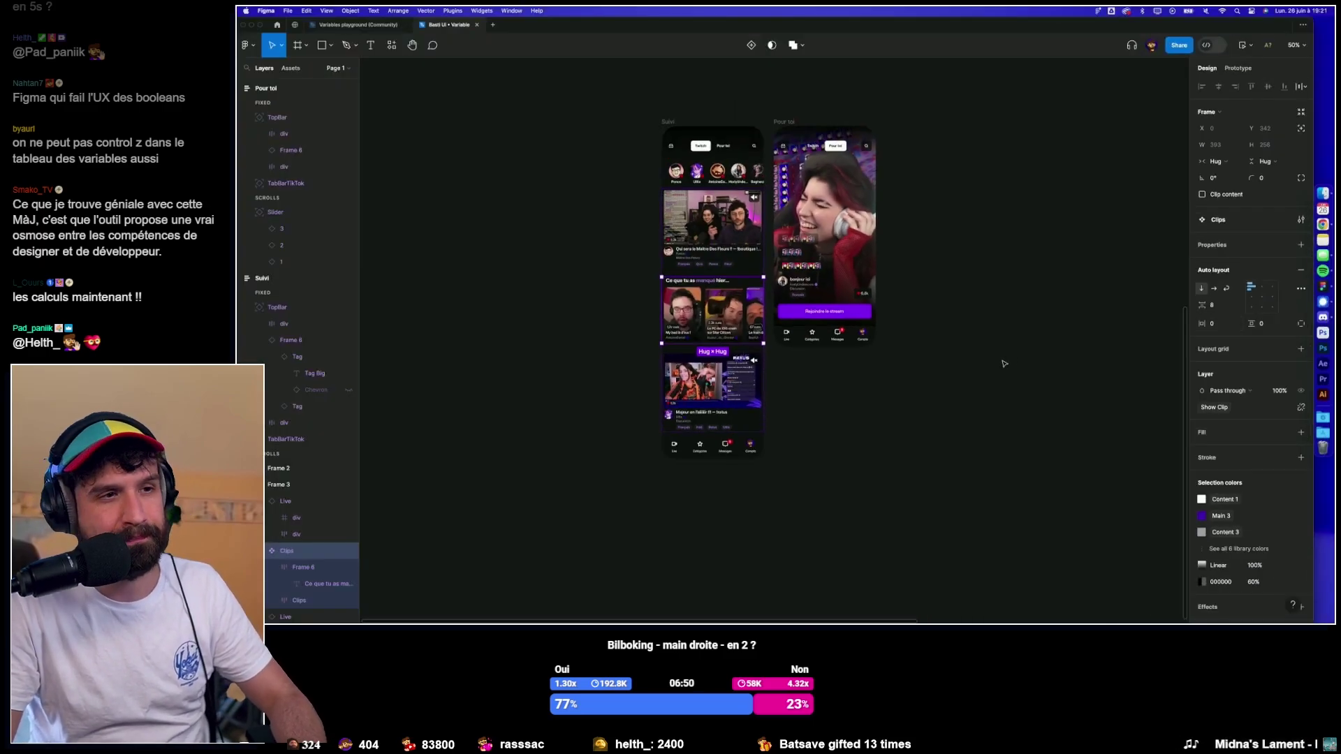
left_click(1005, 364)
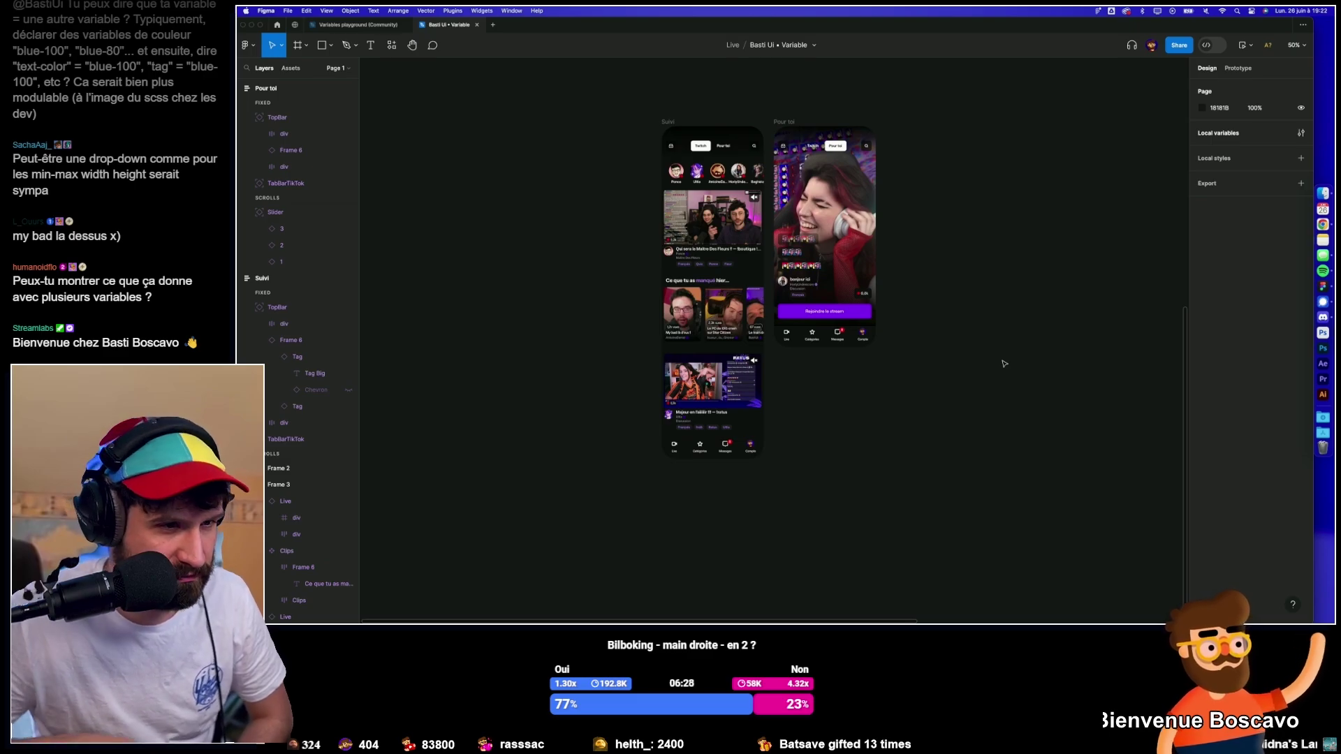
scroll(1004, 363, "right", 2)
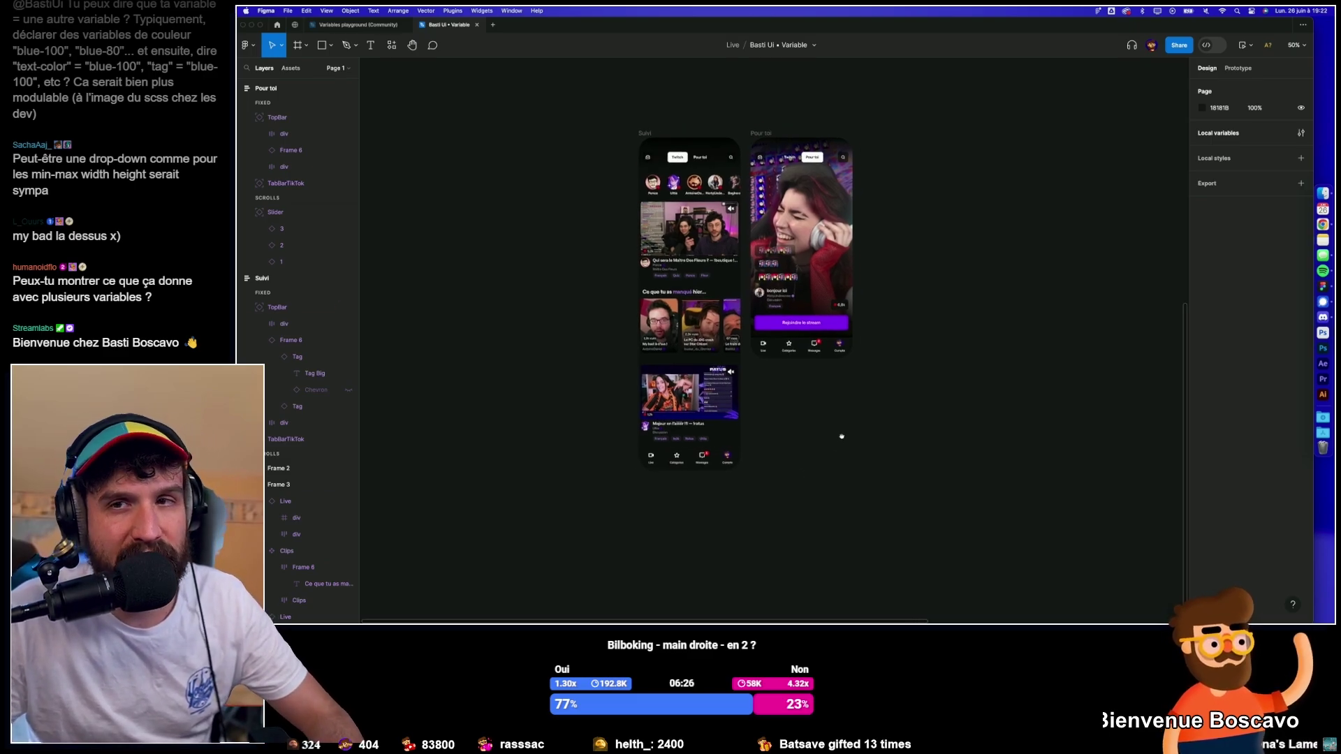
left_click(1300, 135)
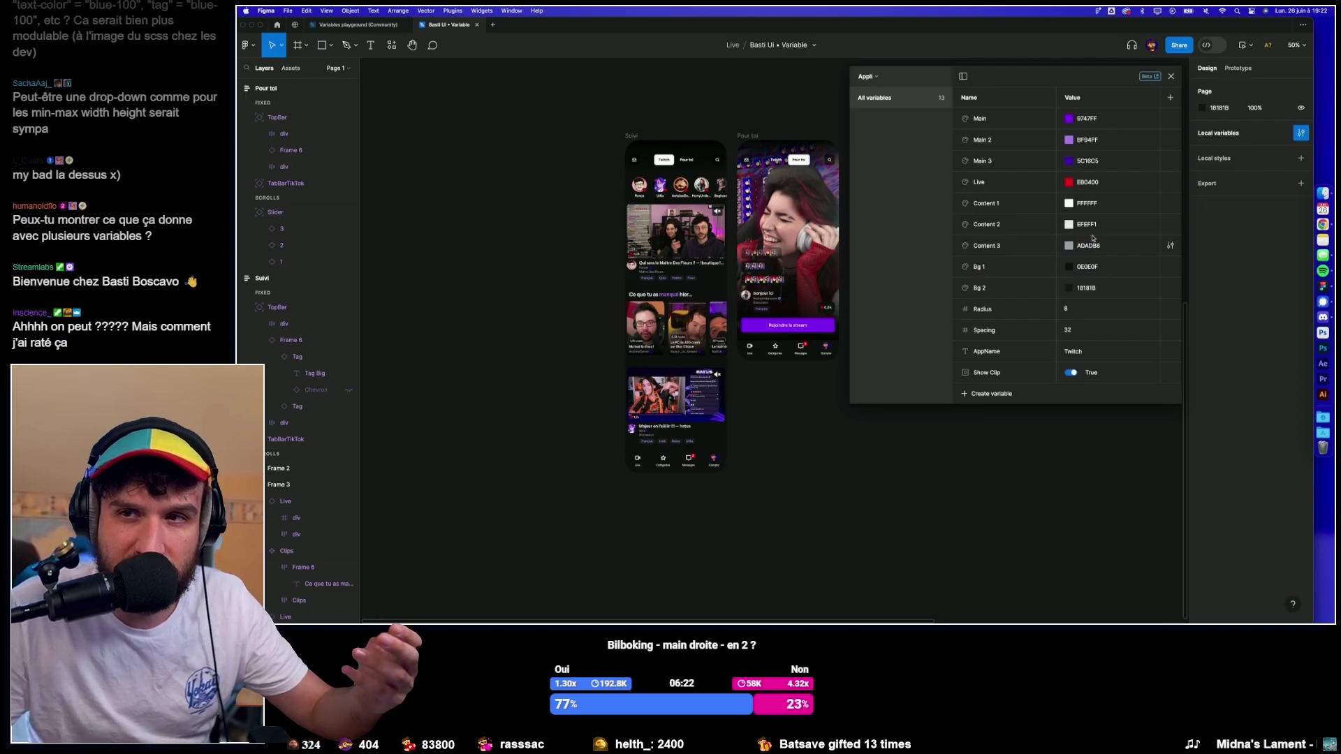
Draw a test rectangle filled with the Main 3 colour variable, then delete it.
key("r")
left_click_drag(855, 433, 1002, 547)
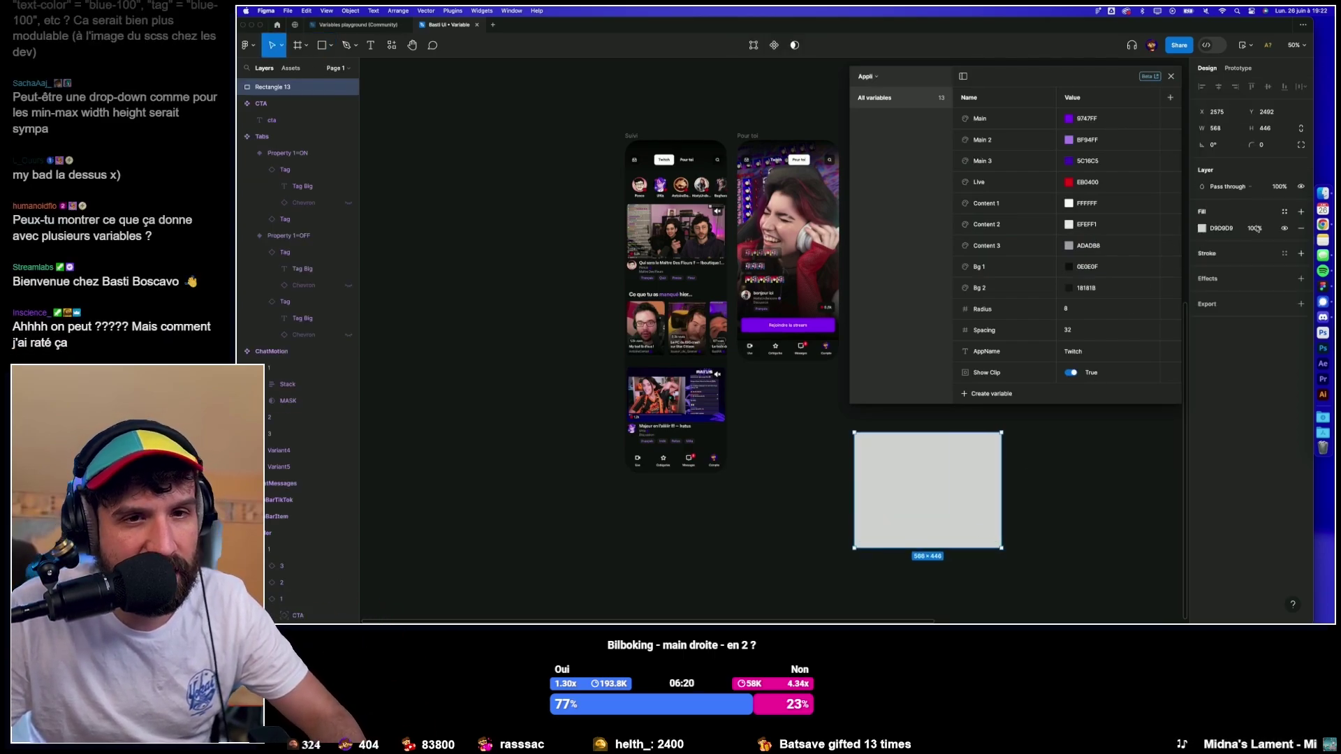
left_click(1287, 212)
left_click(1172, 76)
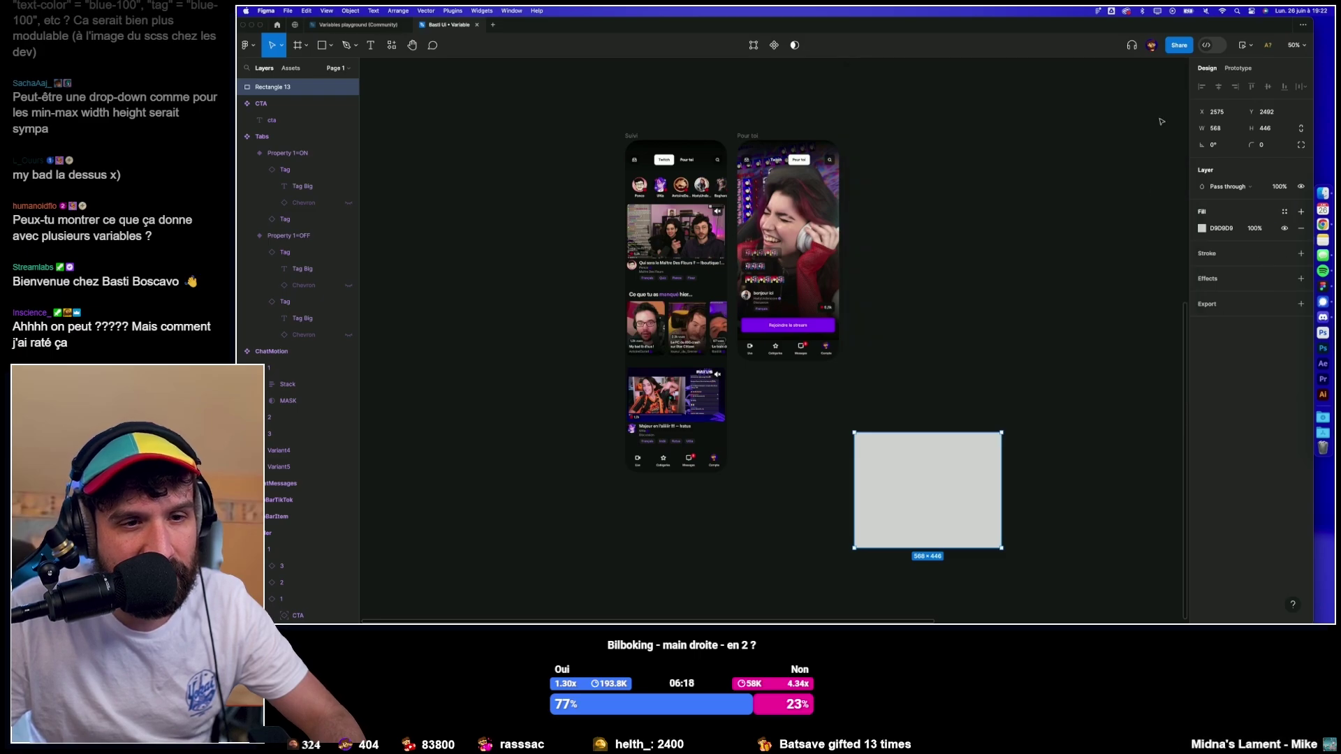
left_click(1287, 213)
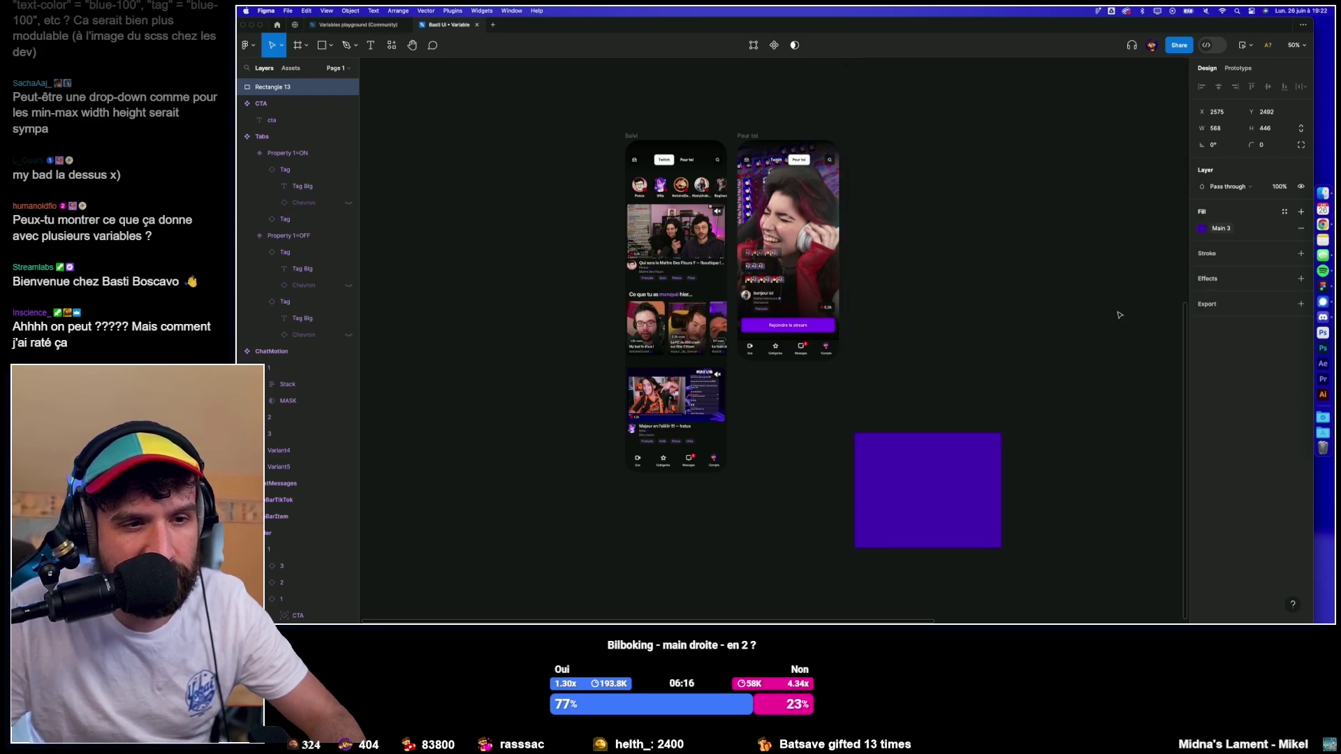
left_click(1104, 313)
left_click(1286, 145)
key("Escape")
key("Escape")
left_click(976, 434)
key("Delete")
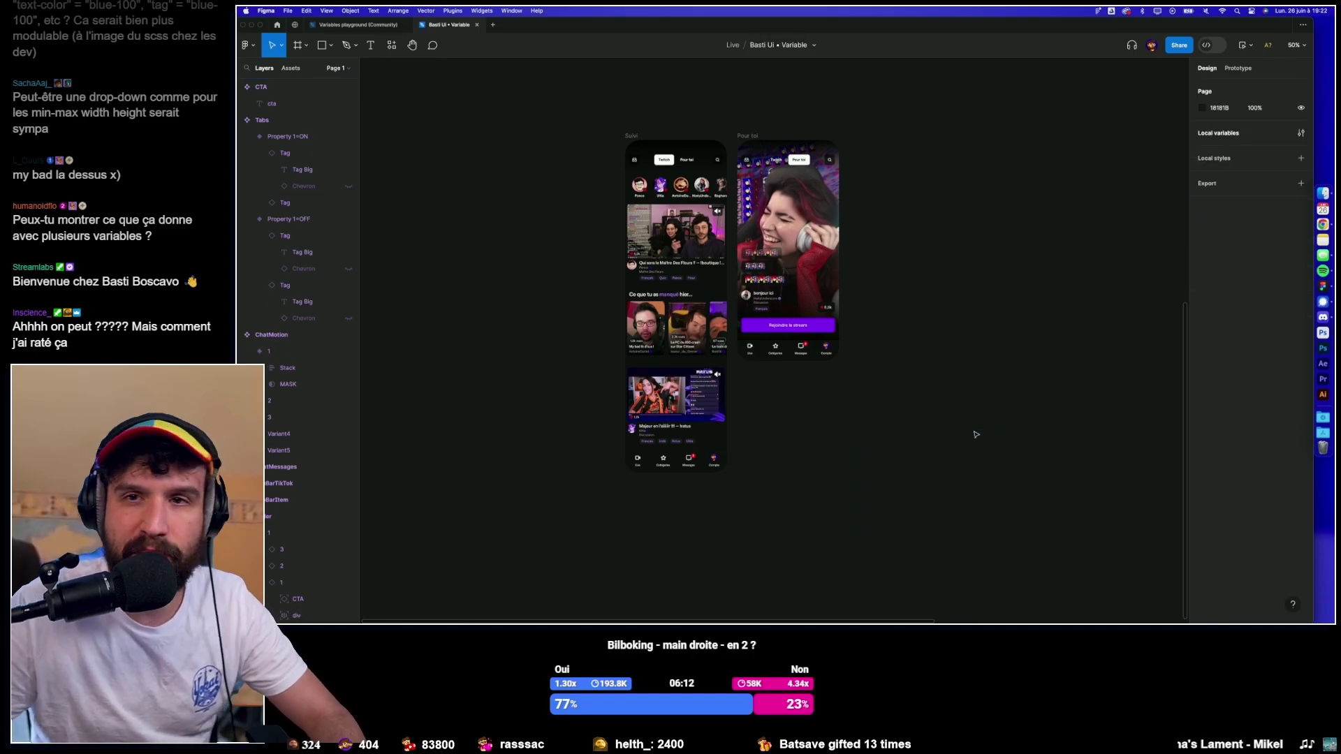
Wrap both phone mockups in a new section named Twitch and nudge it right.
scroll(968, 434, "right", 1)
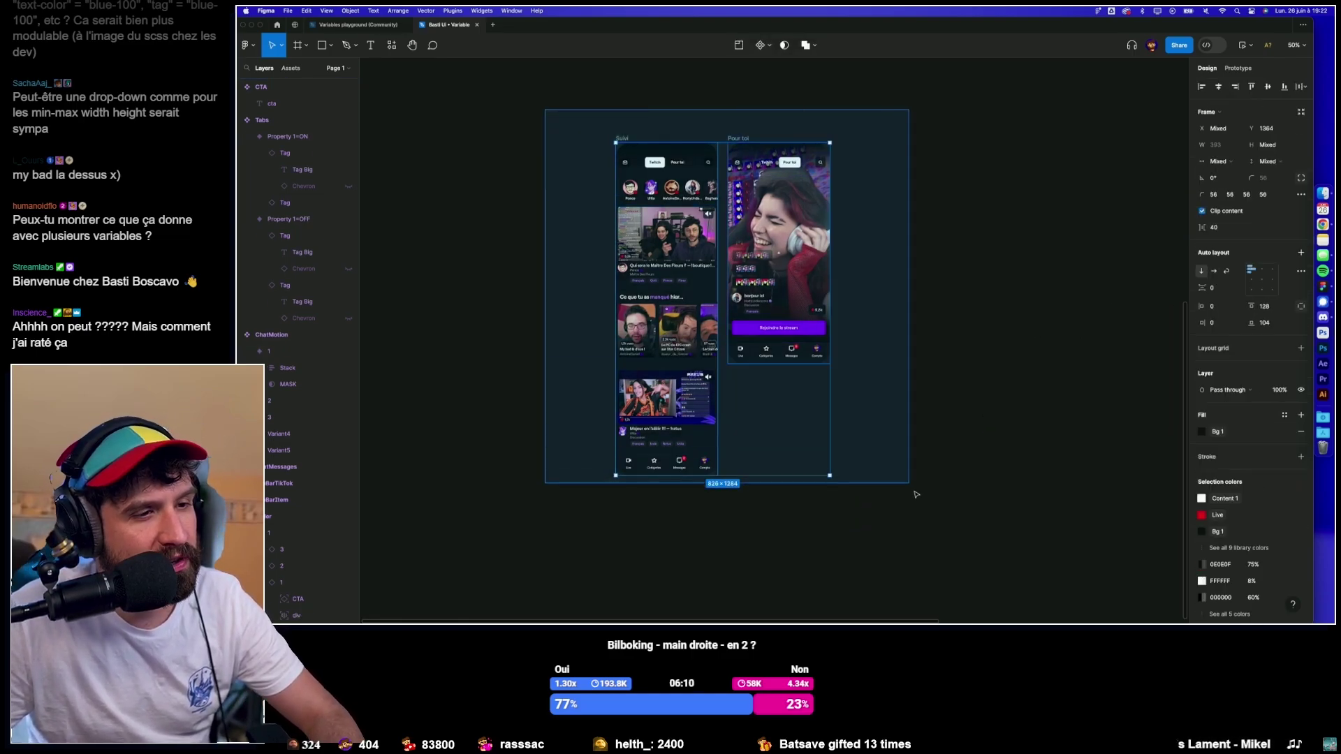
left_click_drag(579, 139, 921, 496)
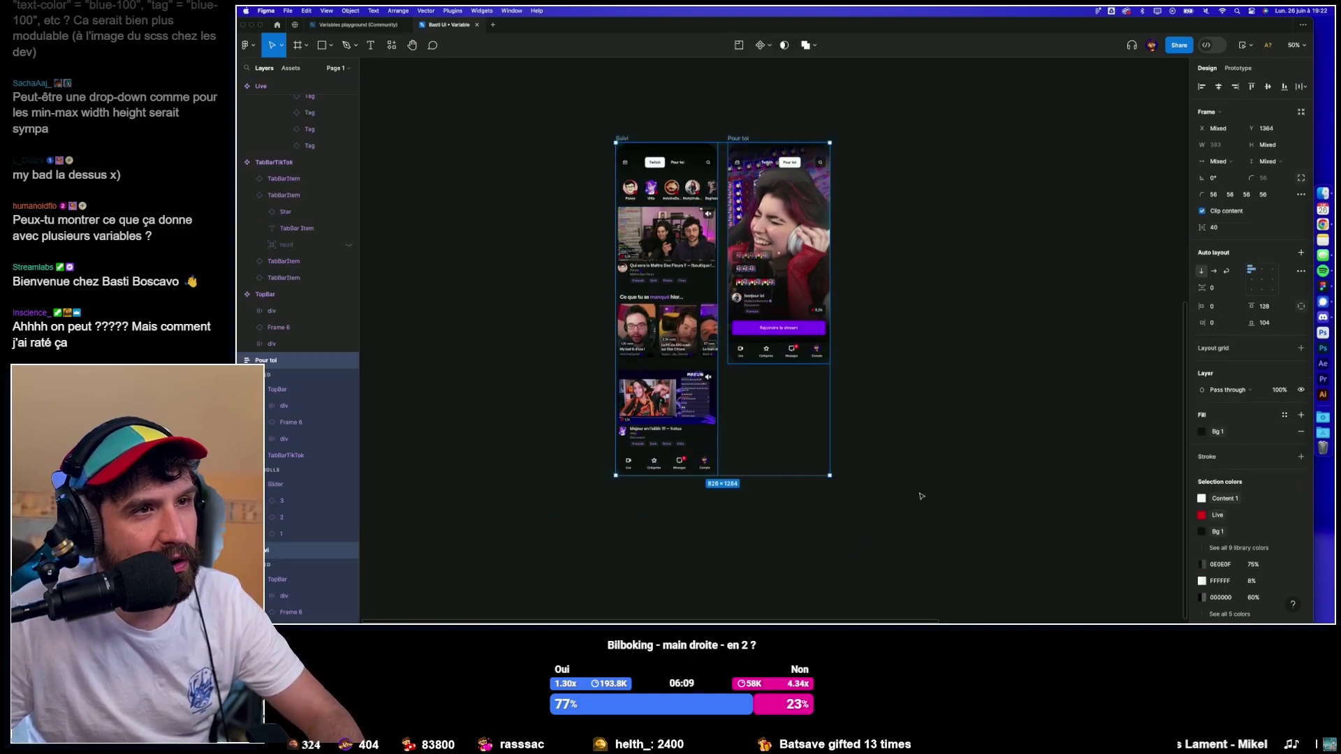
left_click(742, 47)
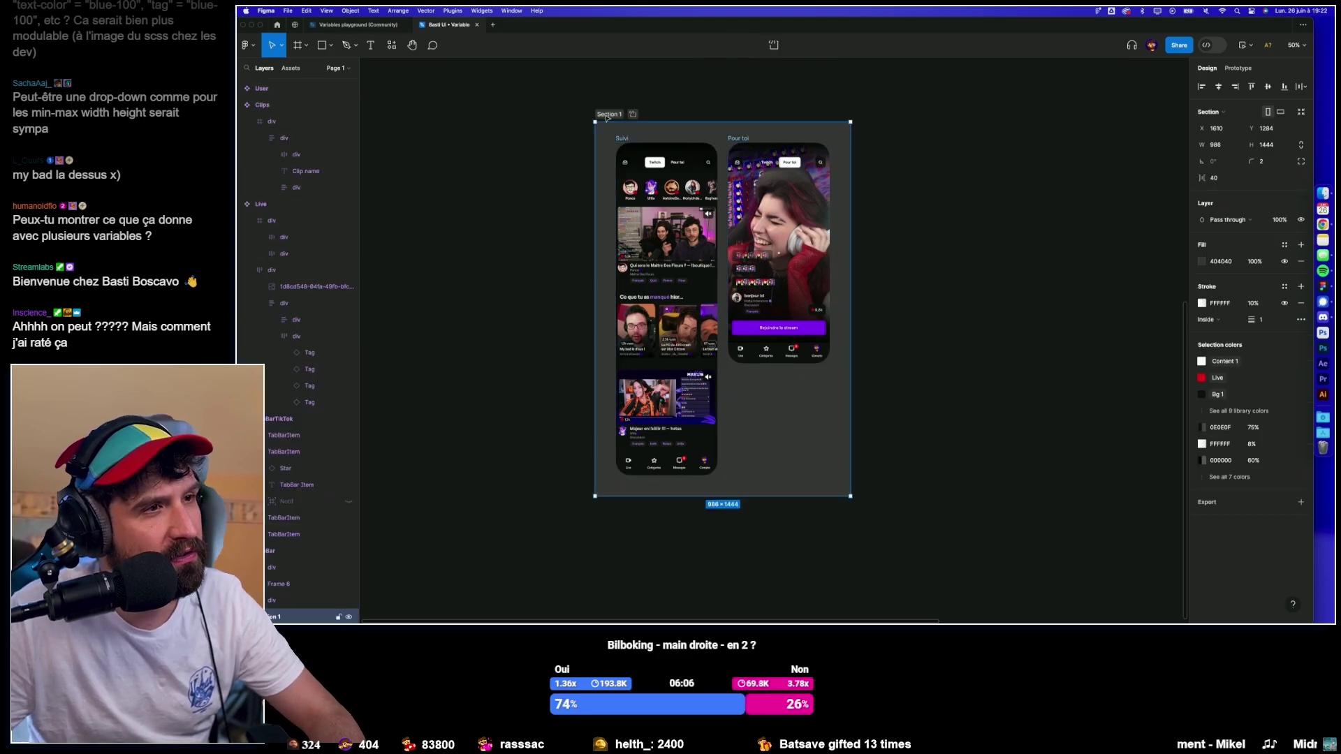
type("Twitc")
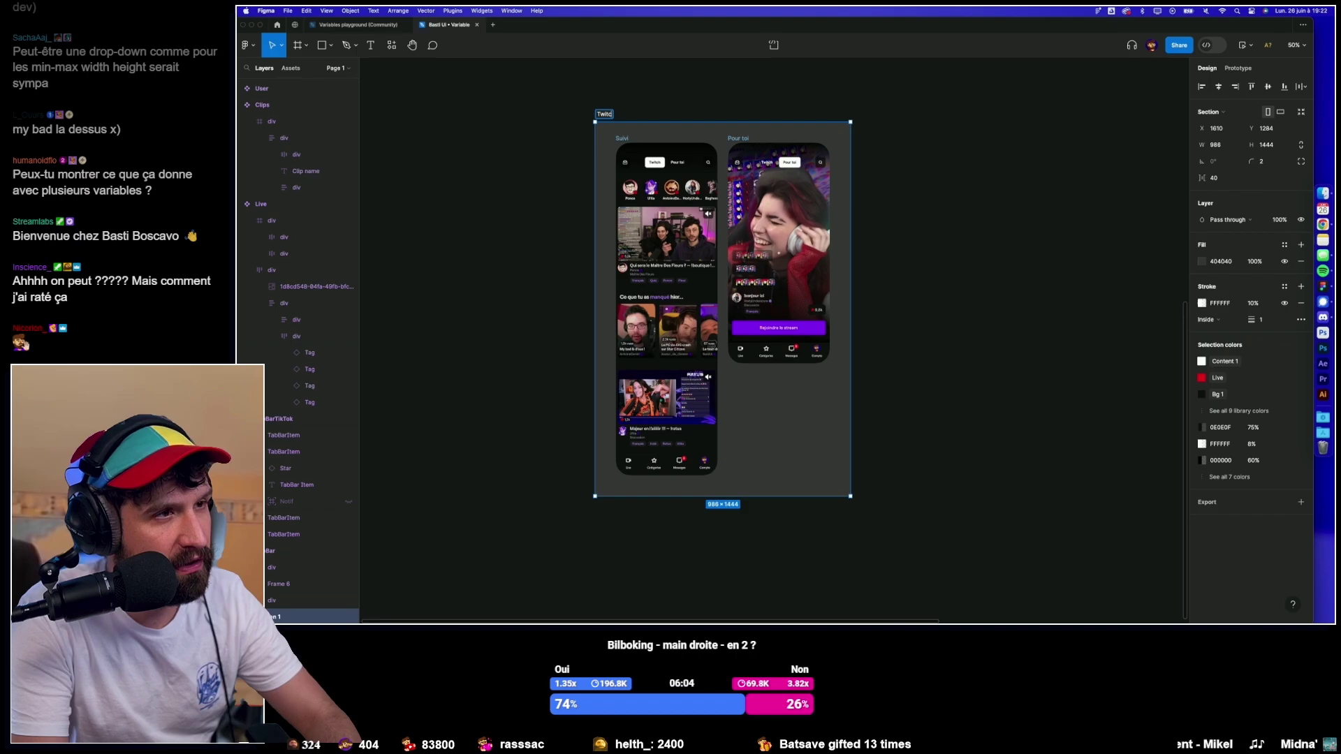
type("h")
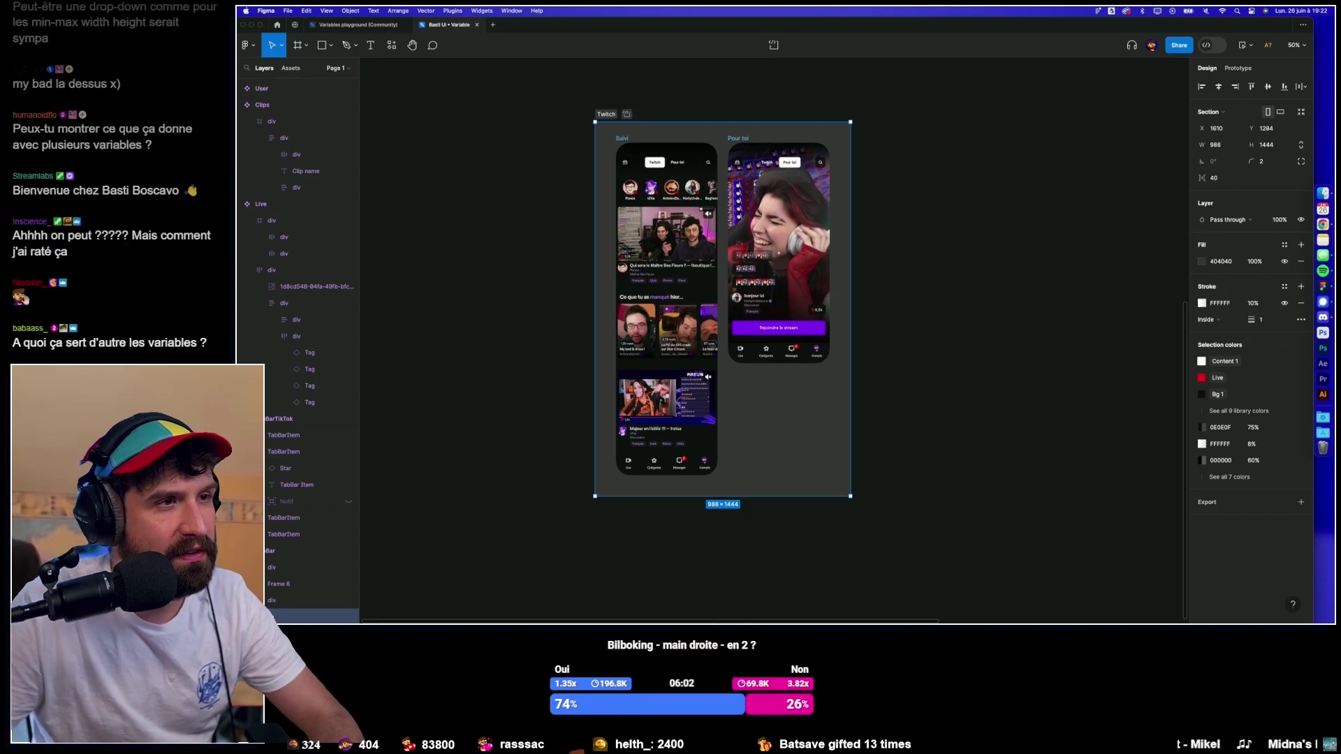
left_click(586, 115)
left_click_drag(601, 115, 621, 119)
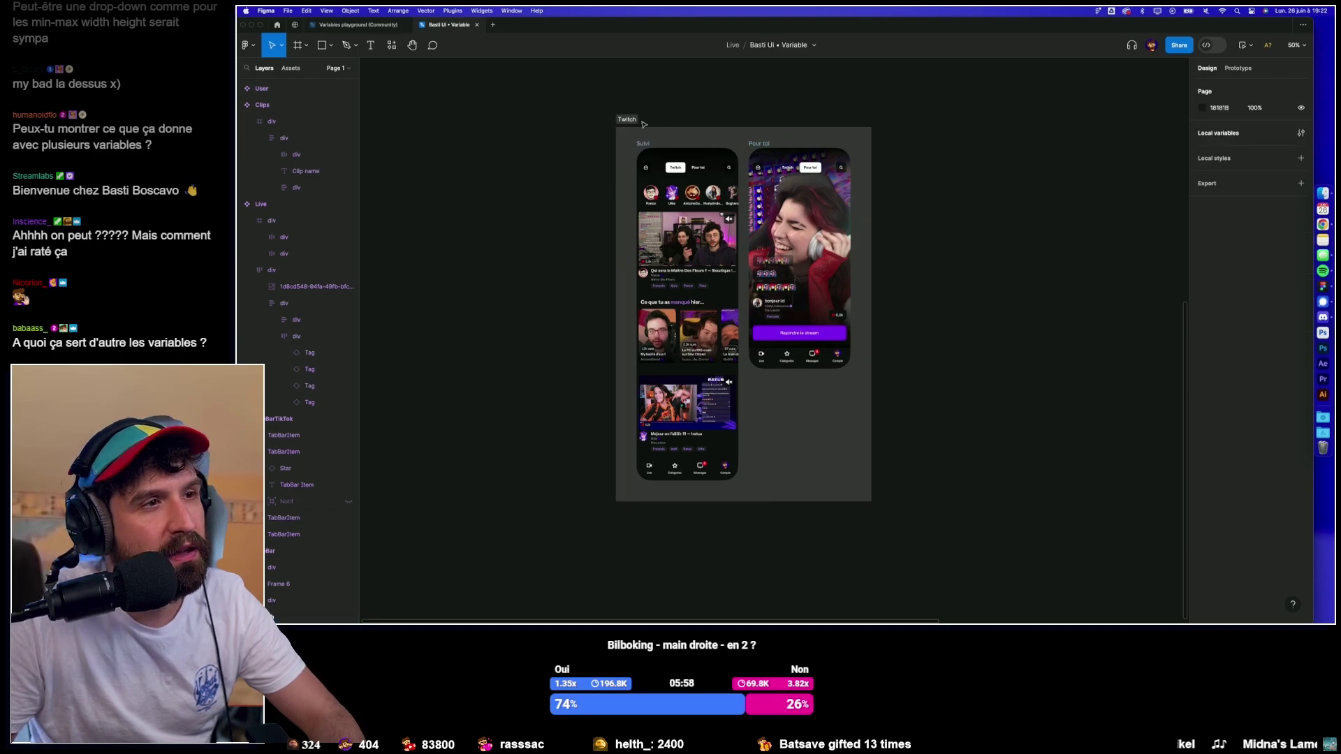
scroll(985, 150, "right", 2)
left_click(1041, 126)
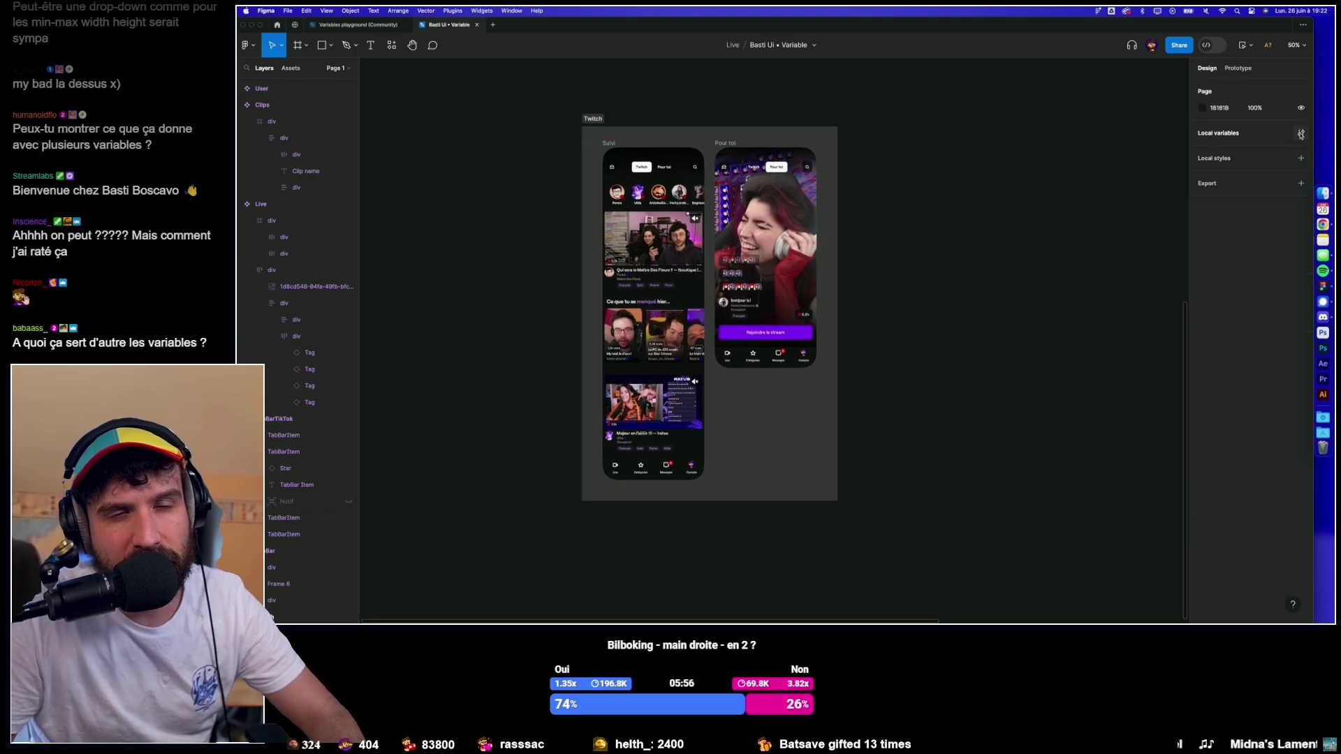
Add a second mode to the Appli variable collection and name it Kick.
left_click(1300, 133)
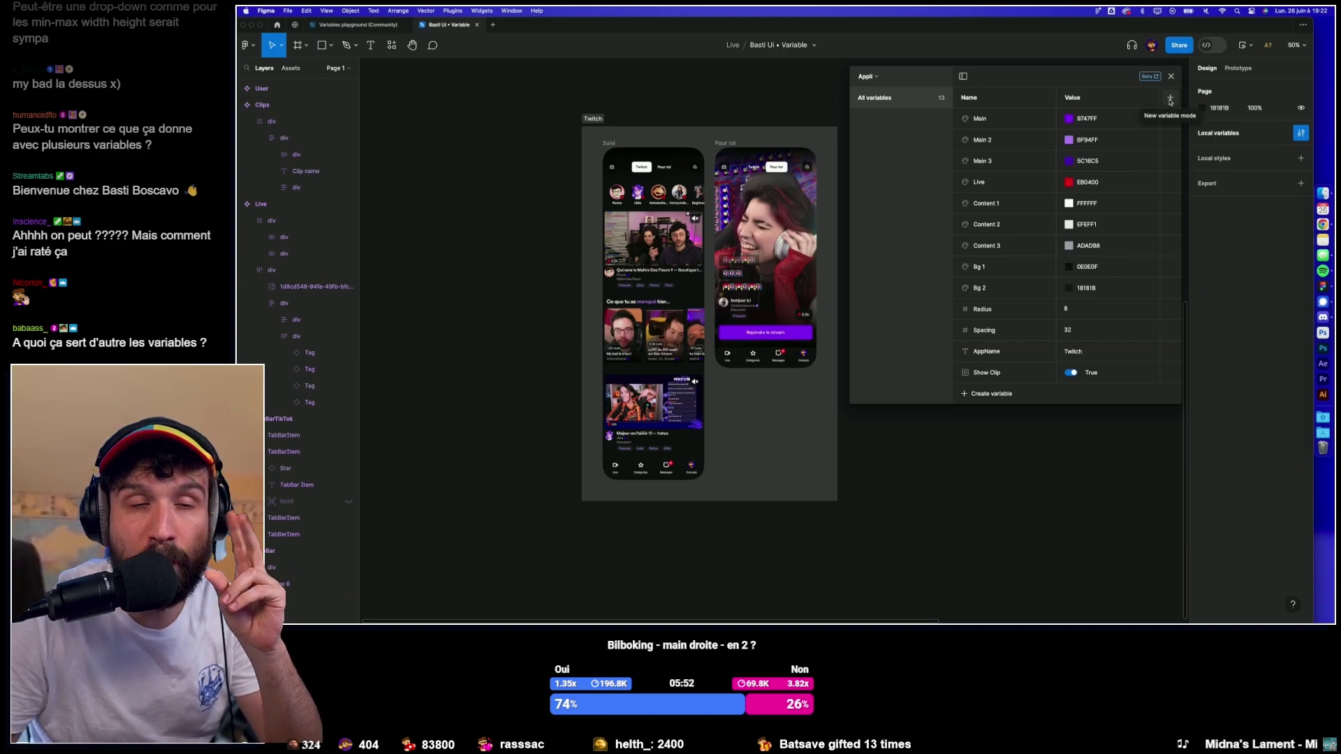
left_click(1171, 98)
type("Kick")
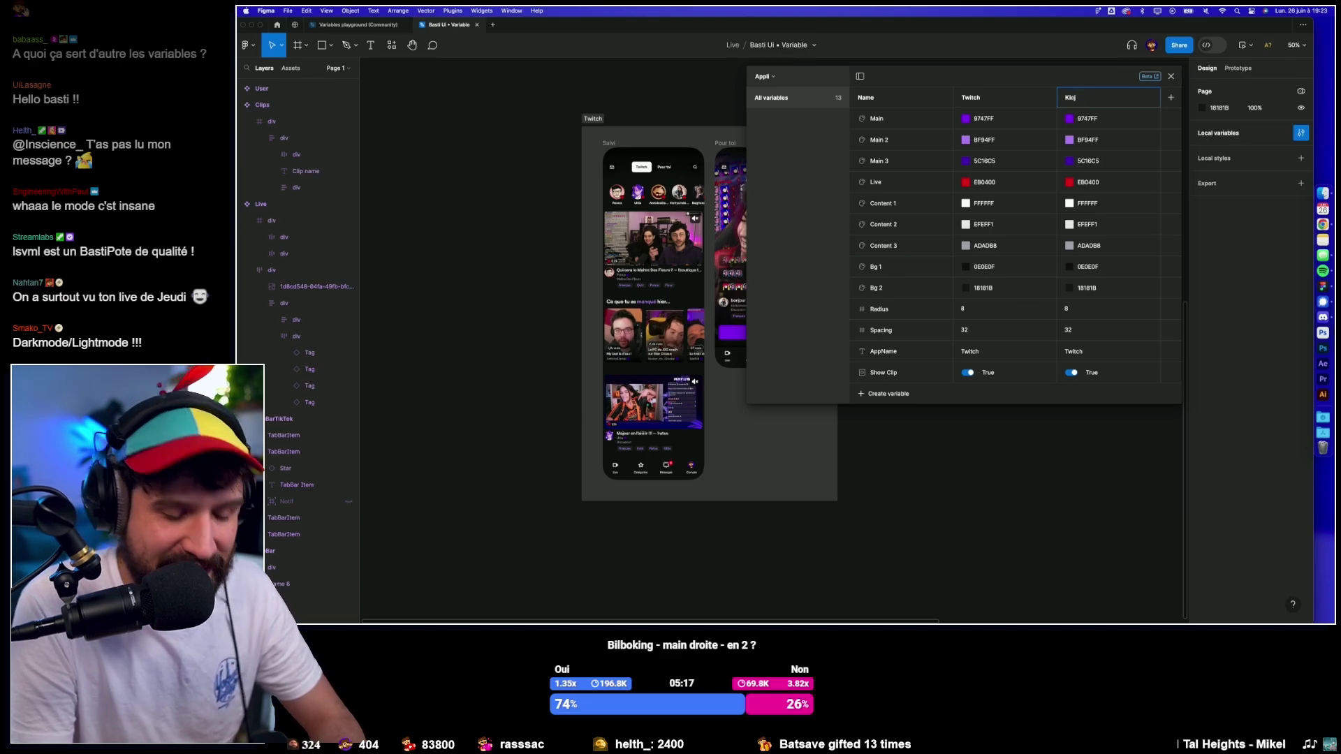
key("Return")
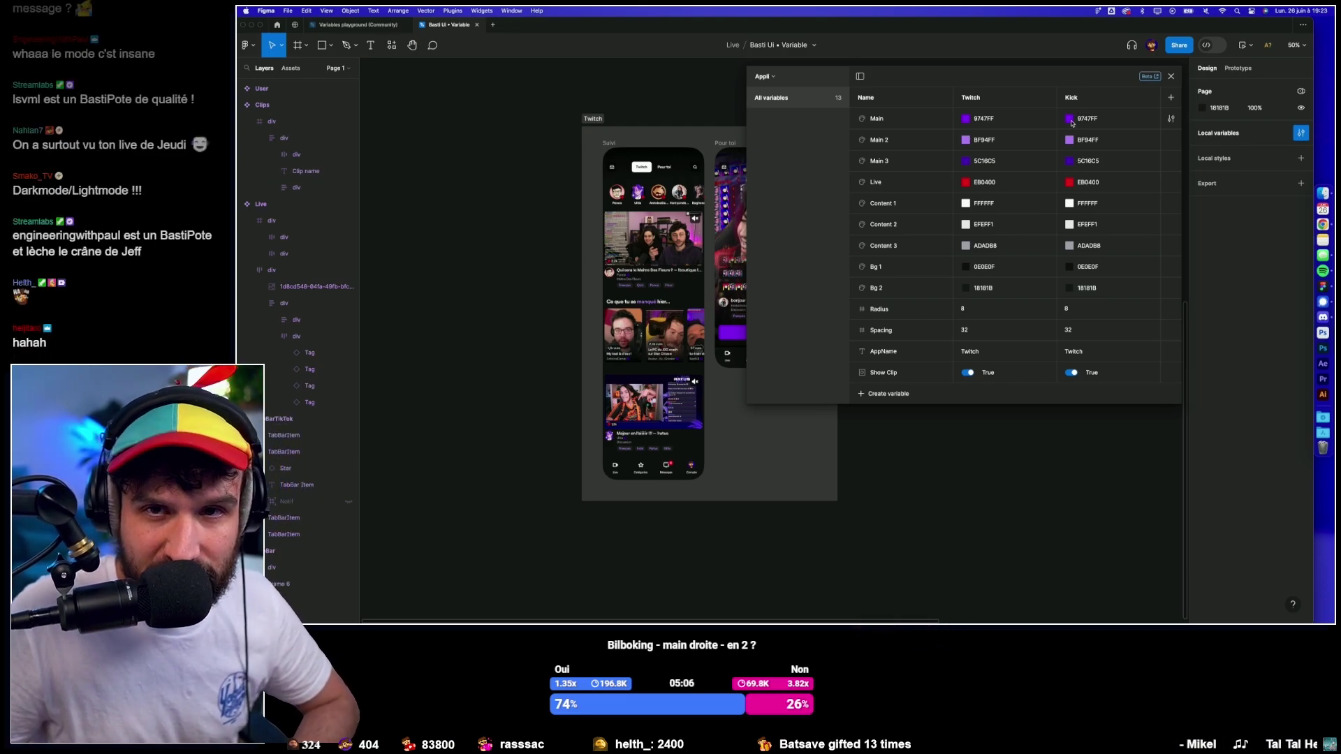
Set the Kick Main and Main 2 colours to hue 120 green using HSL.
left_click(1069, 119)
left_click_drag(1148, 282, 1136, 283)
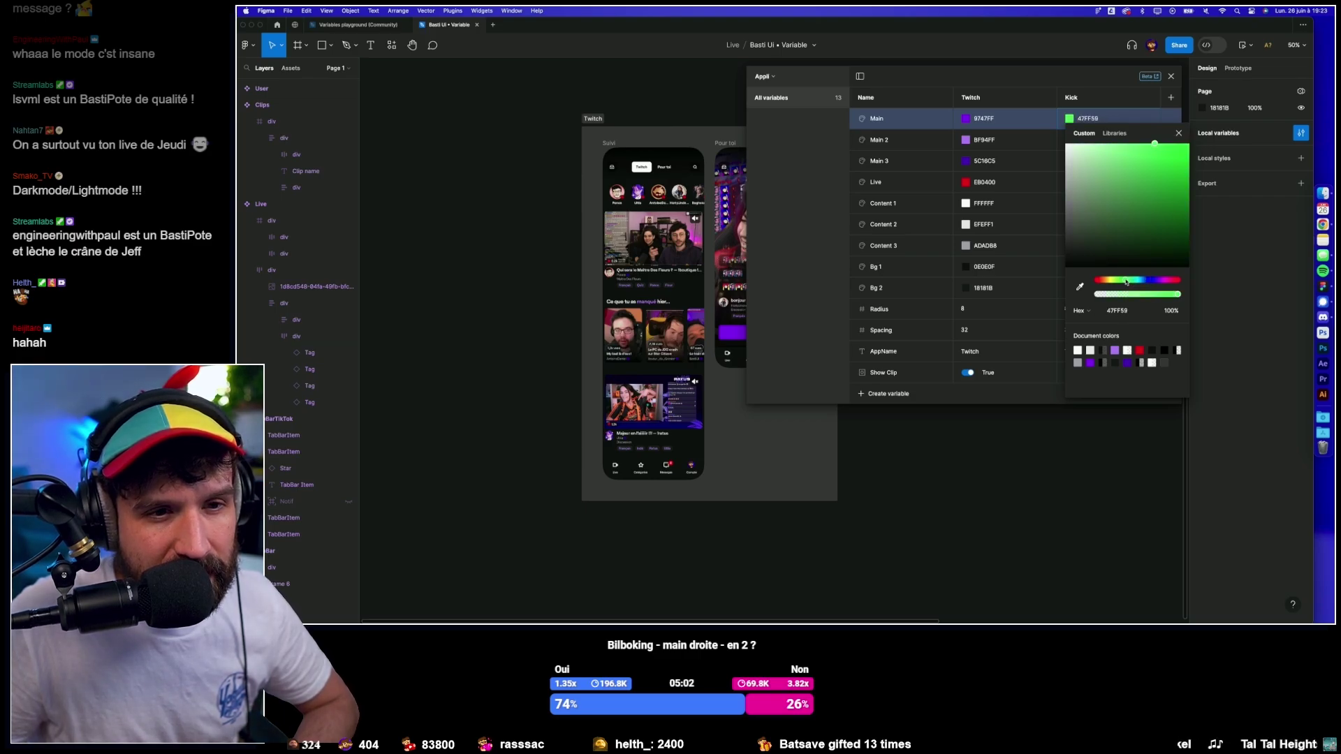
left_click(1085, 311)
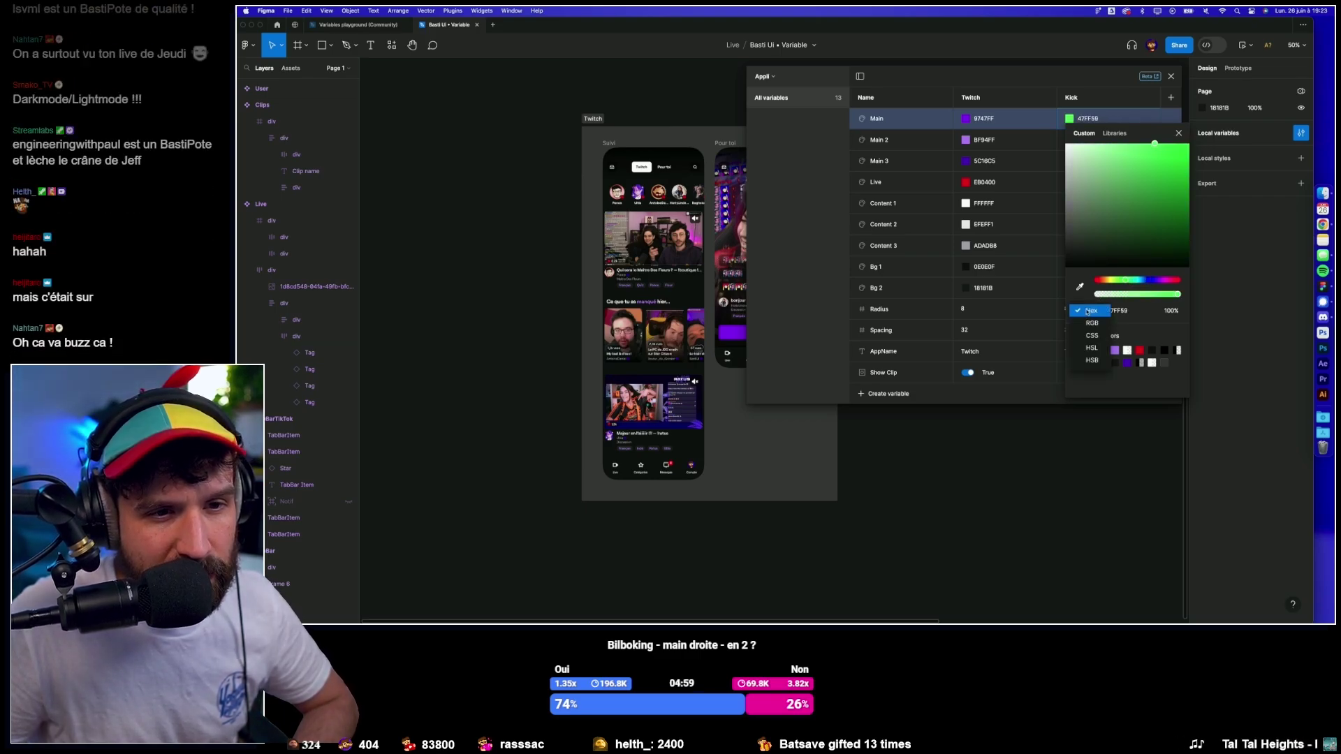
left_click(1089, 350)
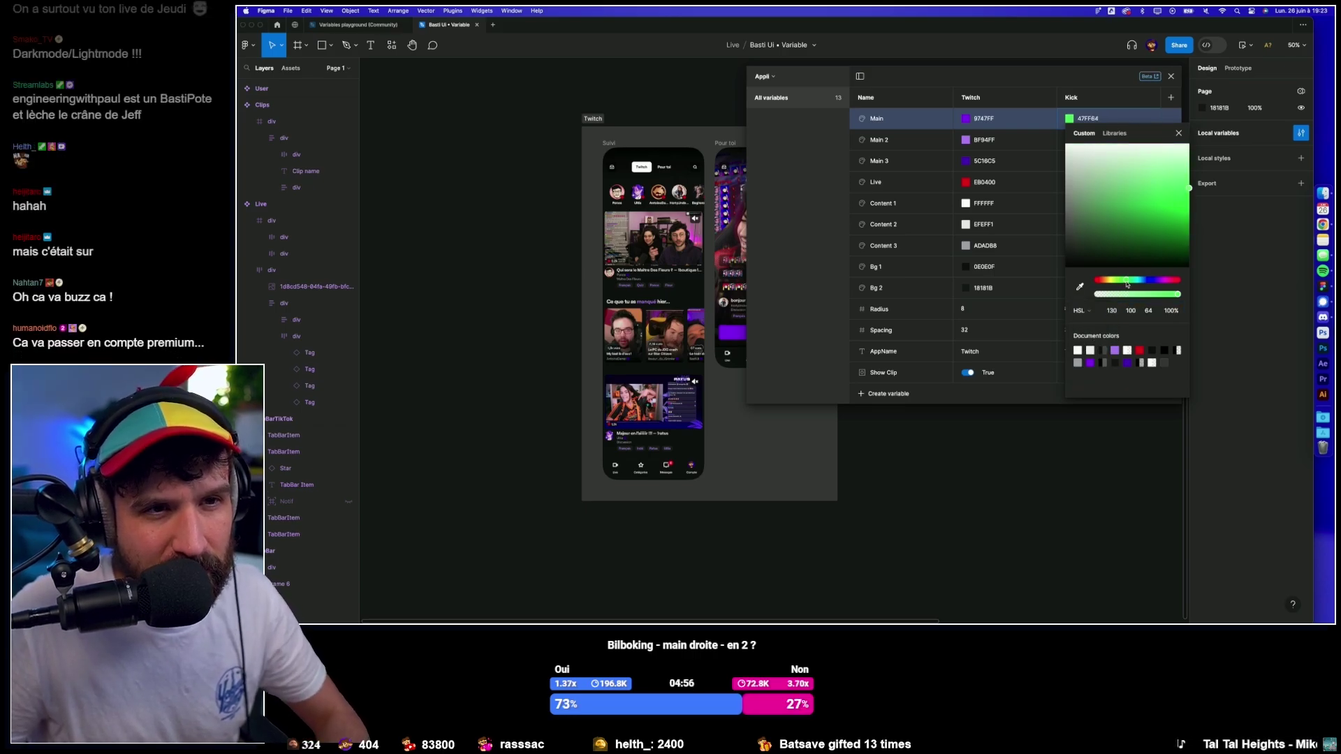
type("120")
key("Return")
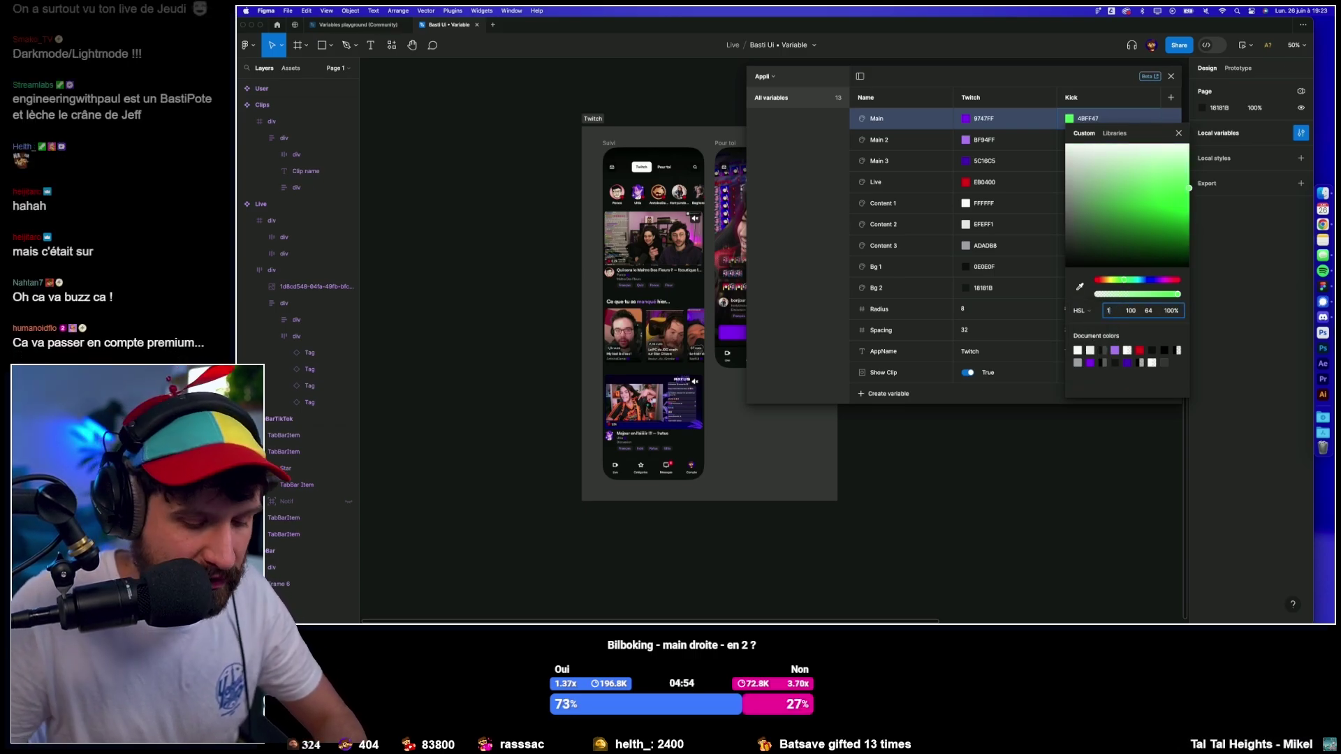
left_click(1179, 133)
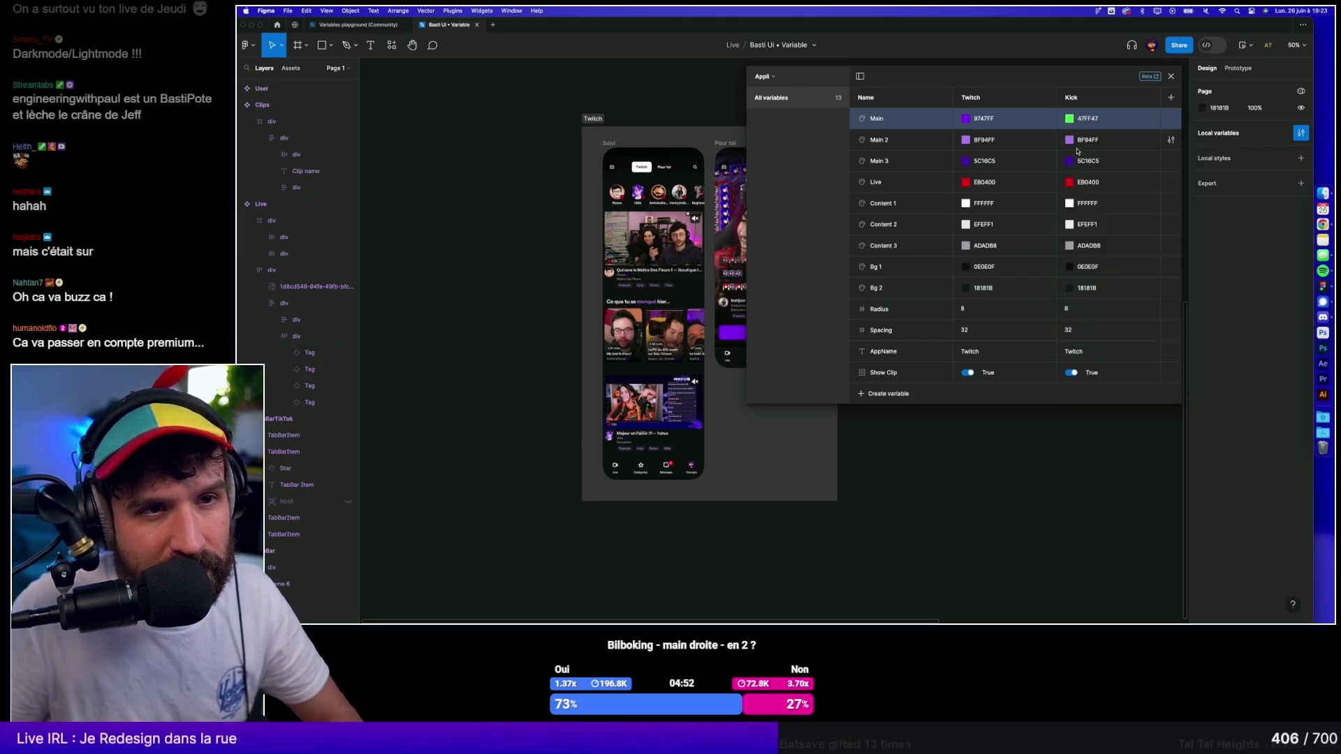
left_click(1069, 139)
left_click(1113, 332)
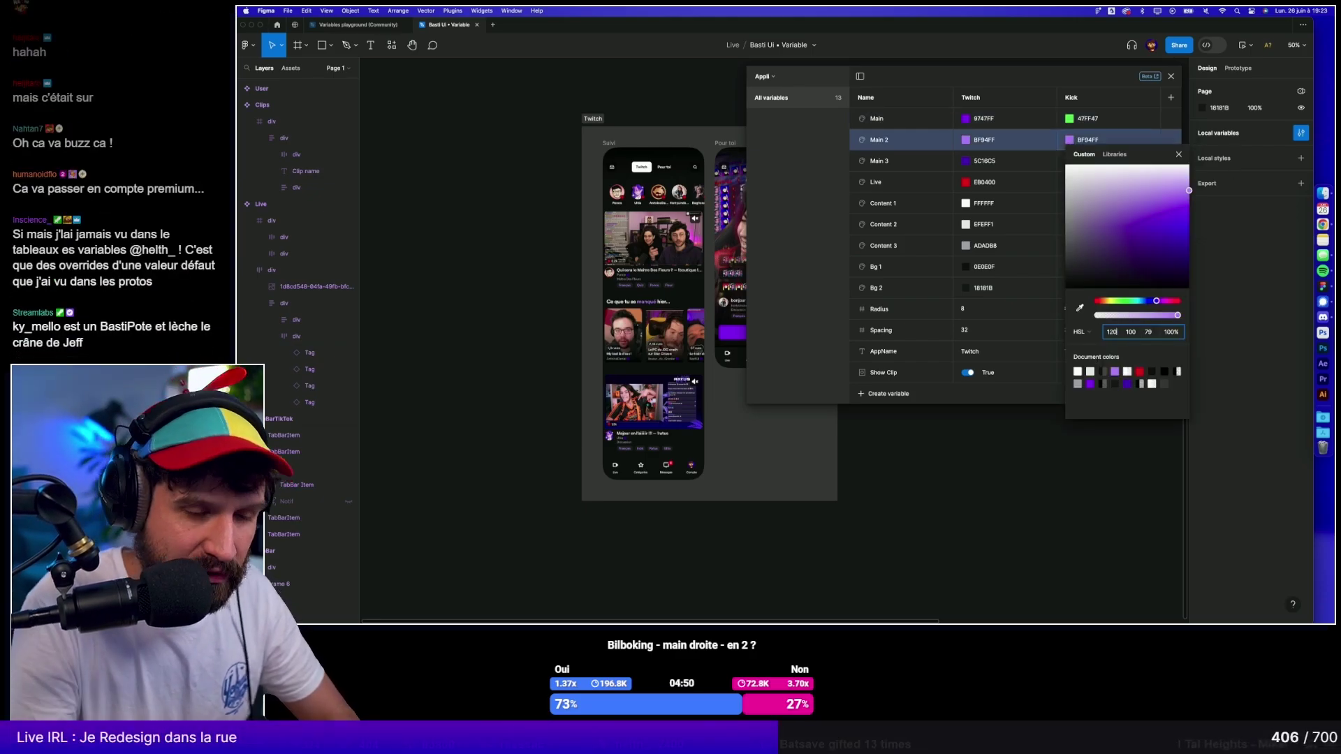
type("120")
key("Return")
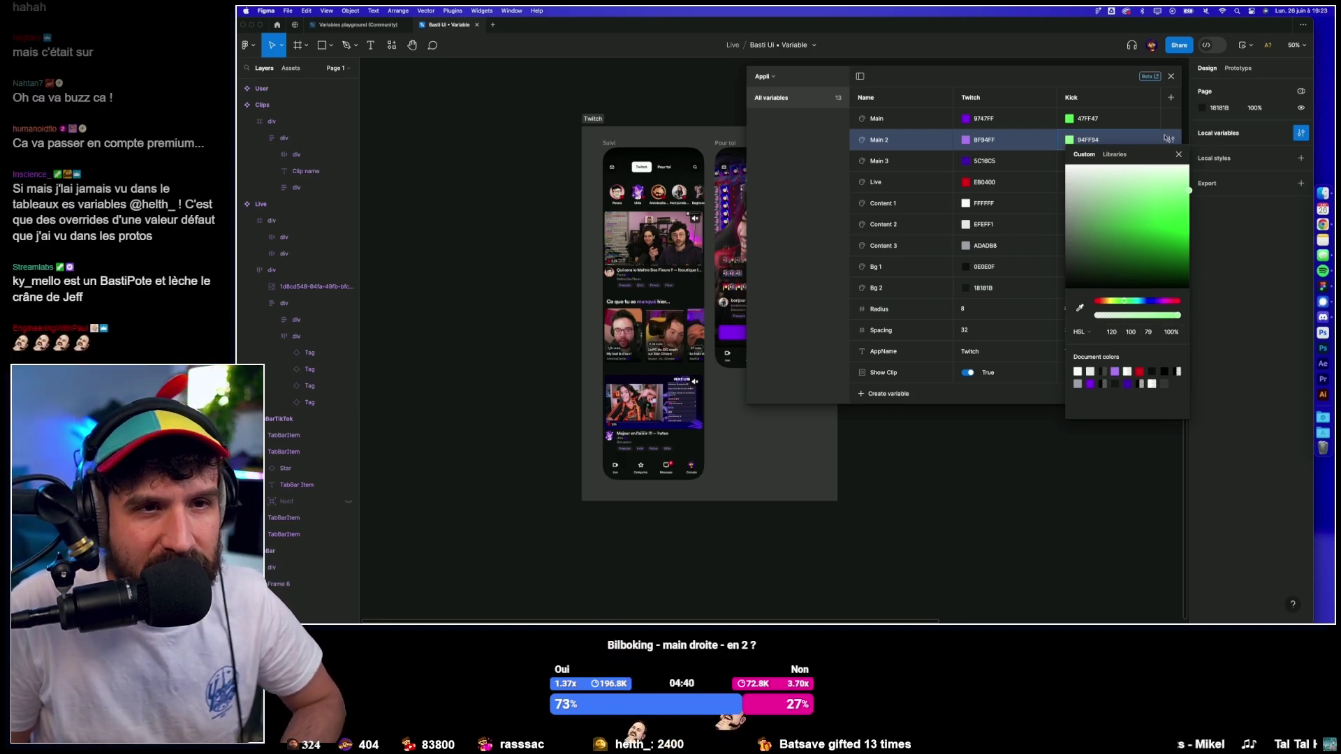
Make Kick Main 3 green at hue 120 and the Kick Live colour orange.
left_click(1070, 160)
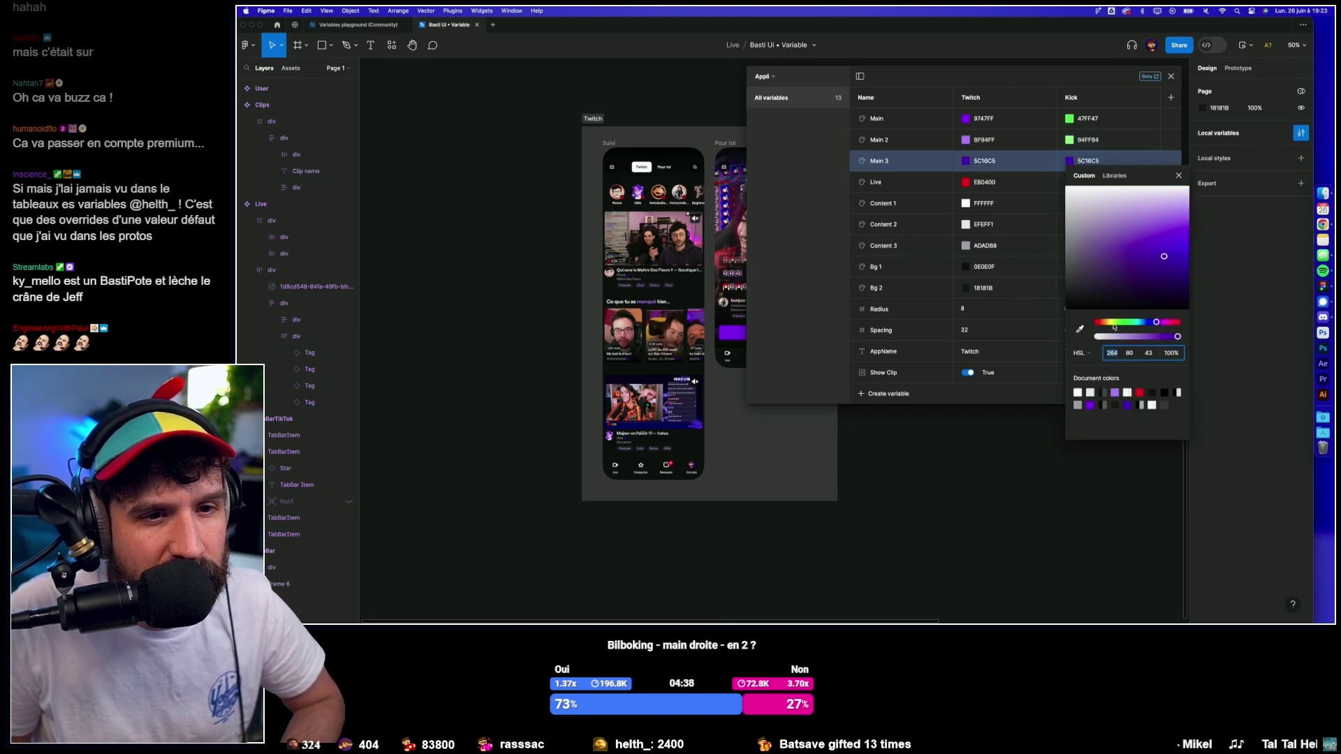
type("120")
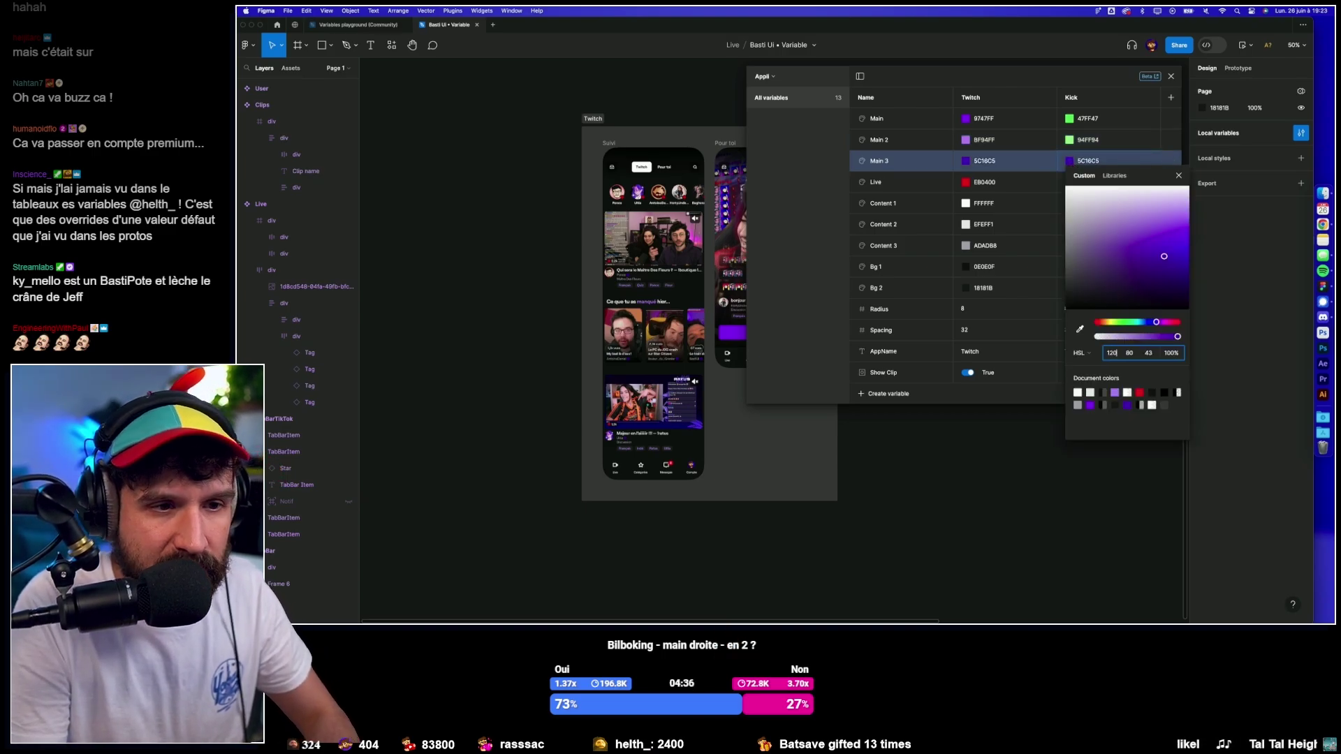
key("Return")
key("Escape")
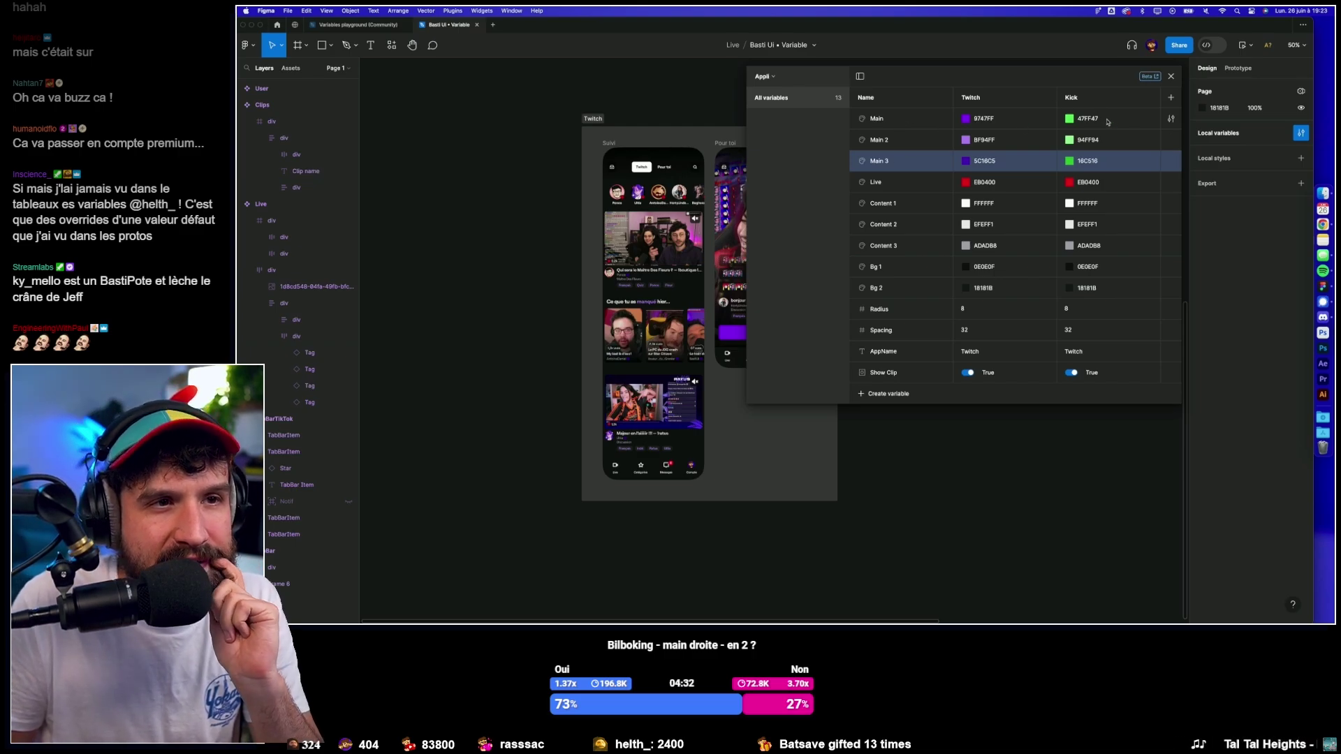
left_click(1070, 183)
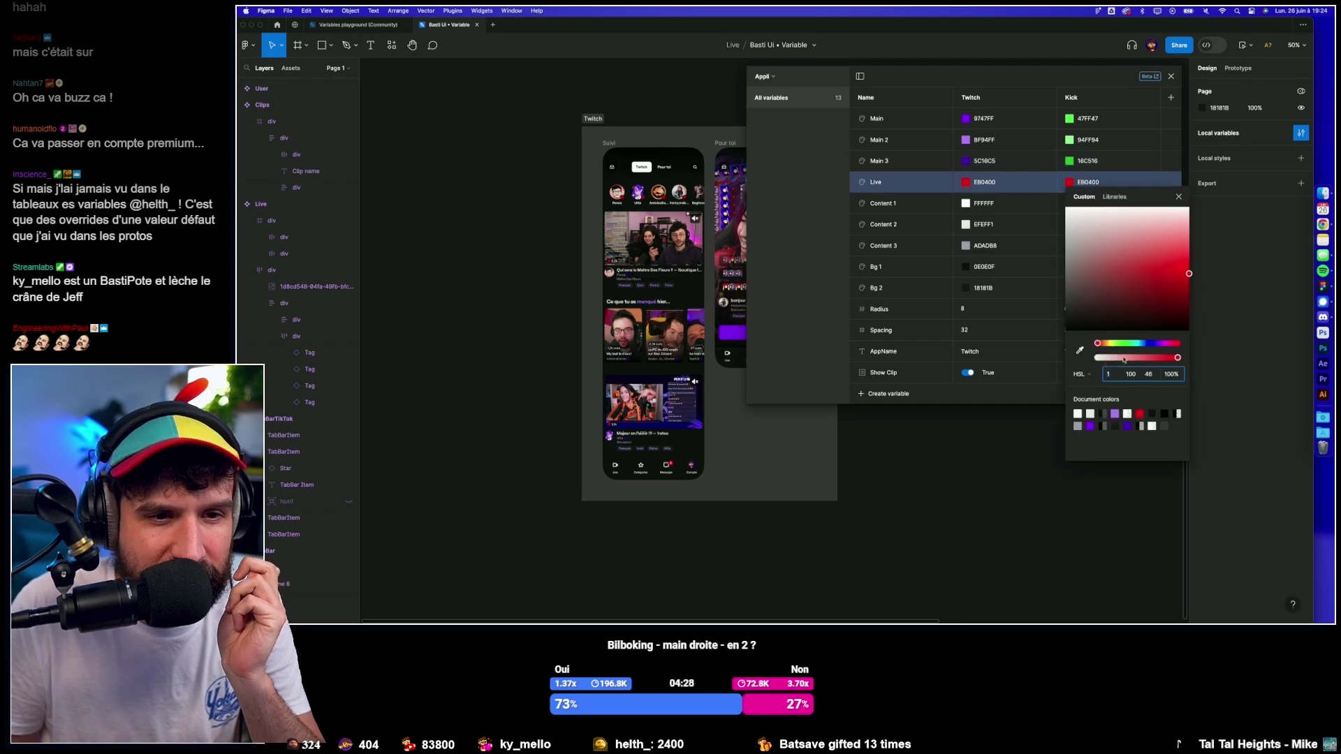
left_click(1104, 344)
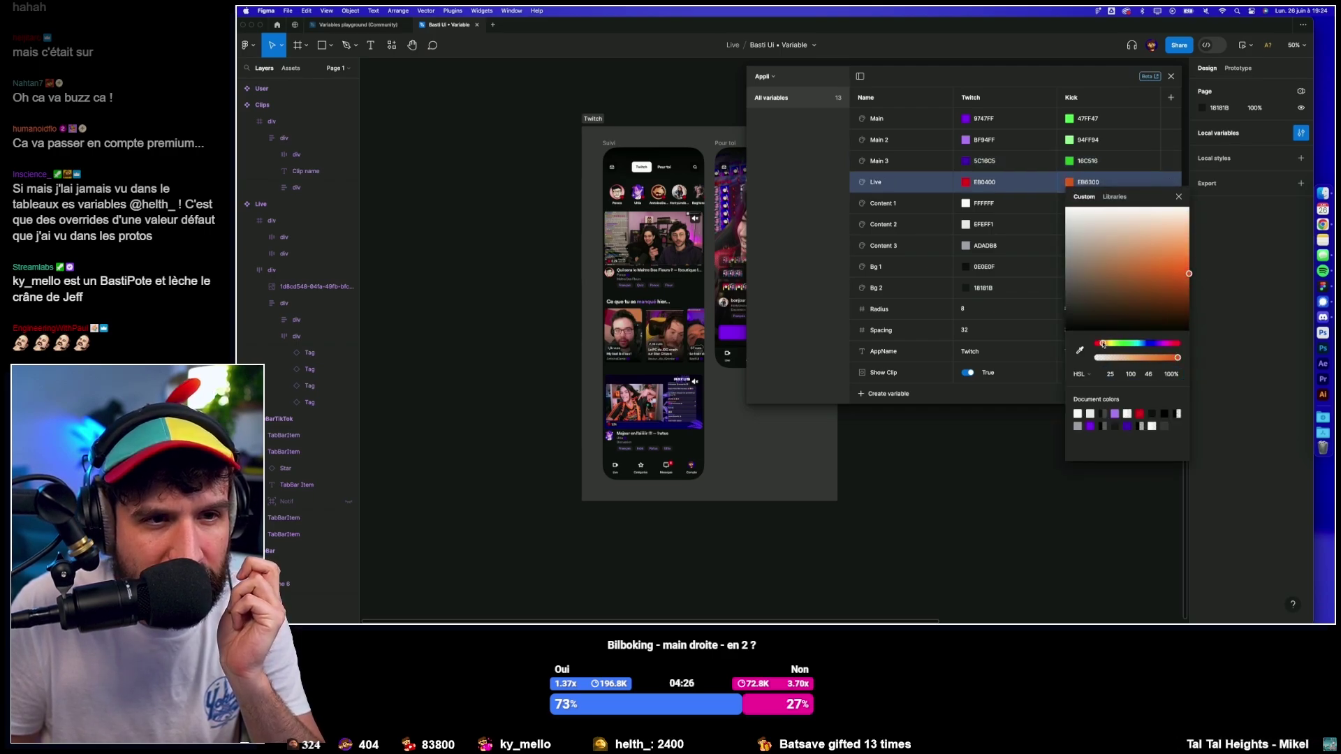
left_click(1179, 196)
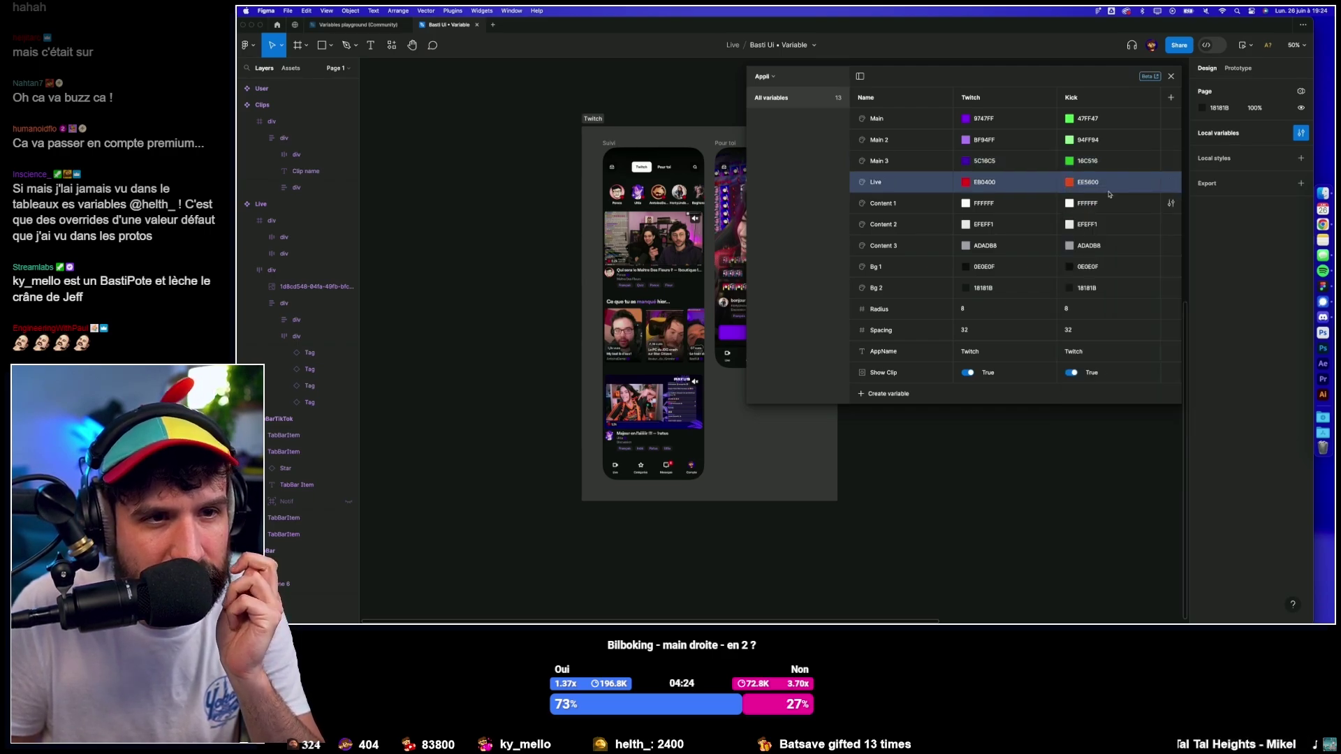
Shift the Kick Bg 1 and Bg 2 colours to hue 120.
left_click(1069, 267)
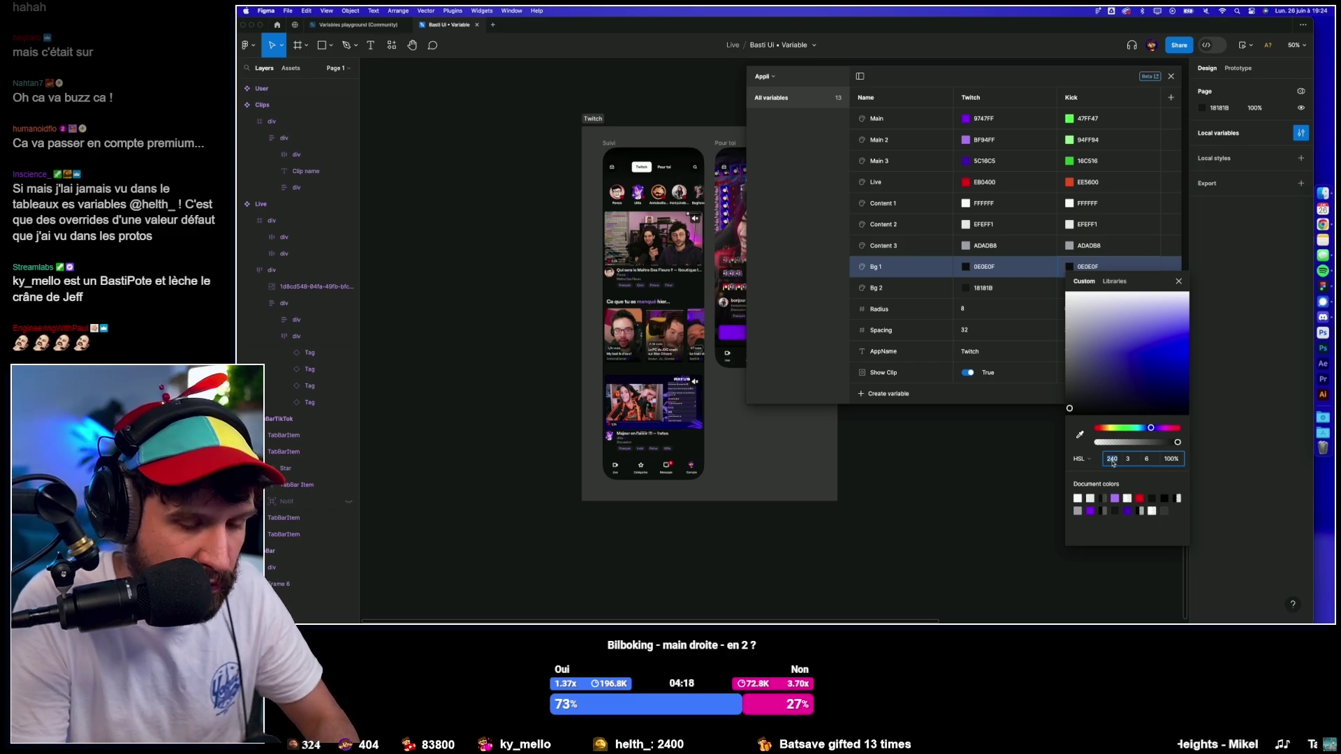
type("0")
key("Return")
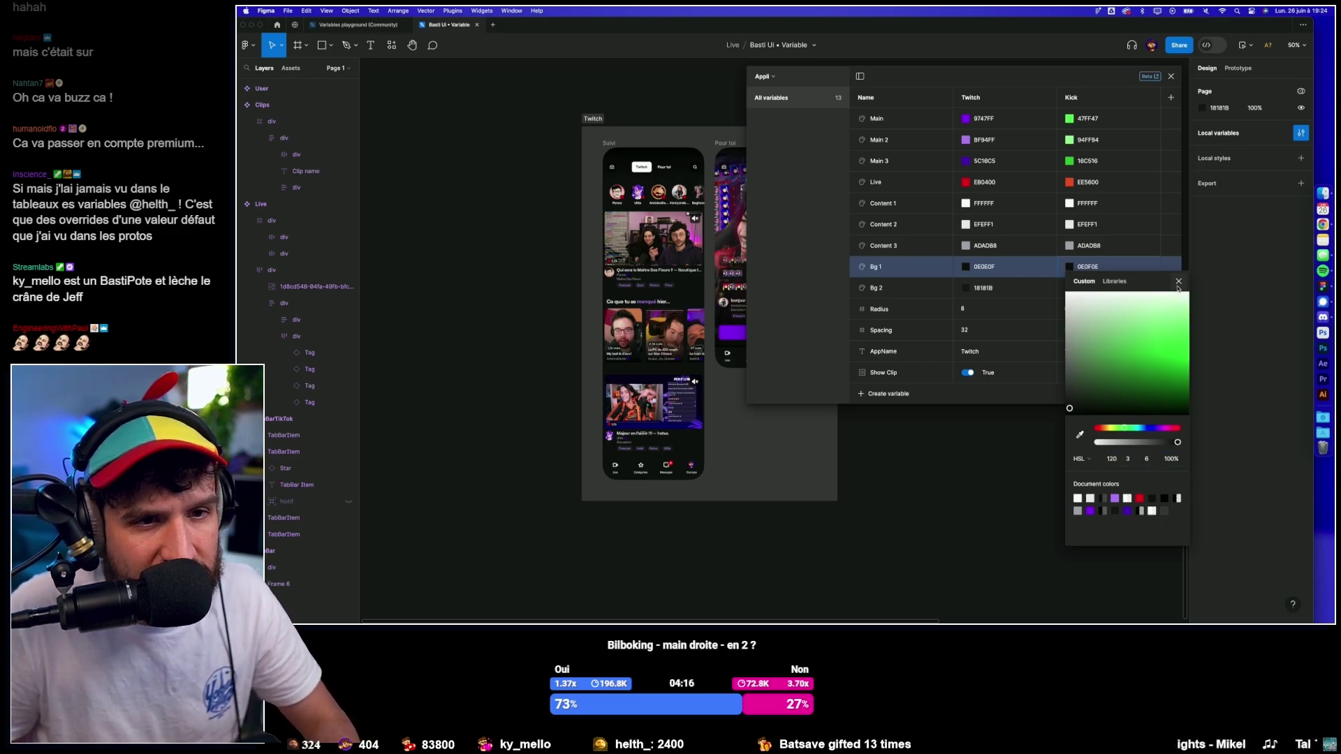
left_click(1179, 282)
left_click(1070, 288)
type("120")
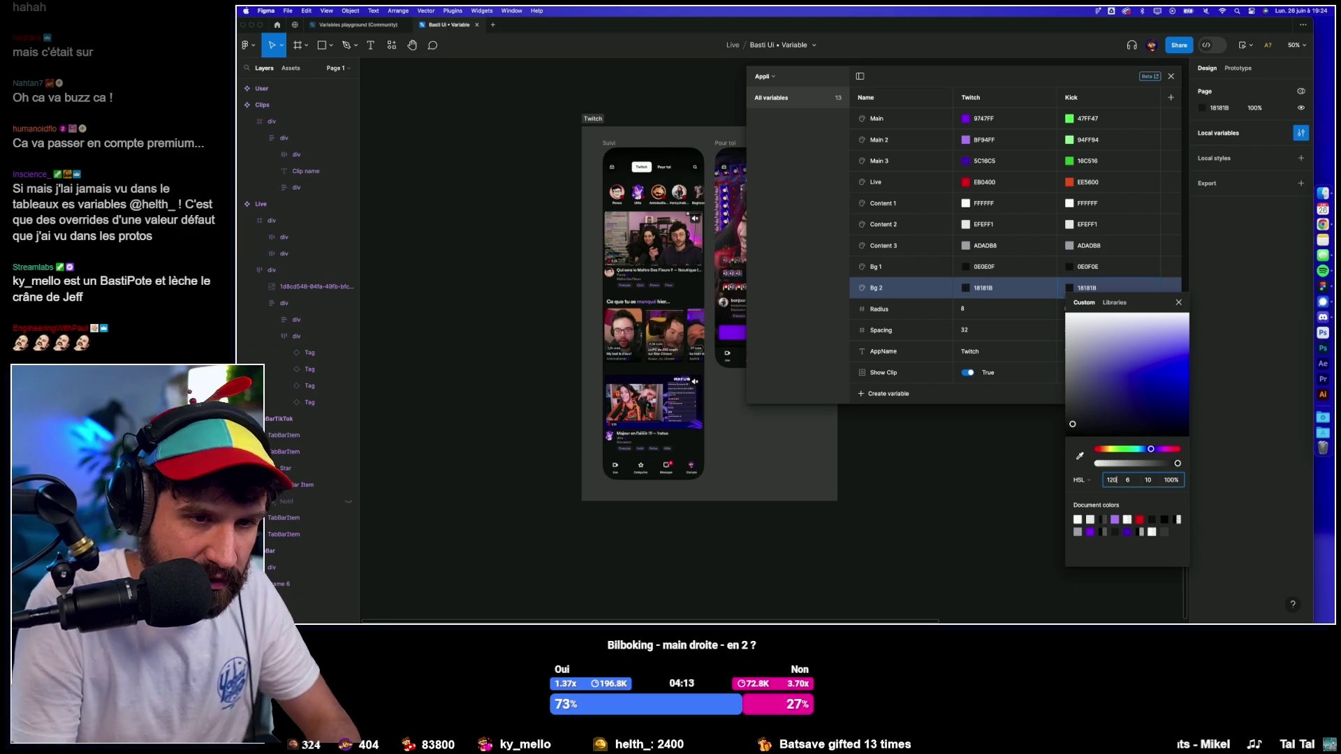
key("Return")
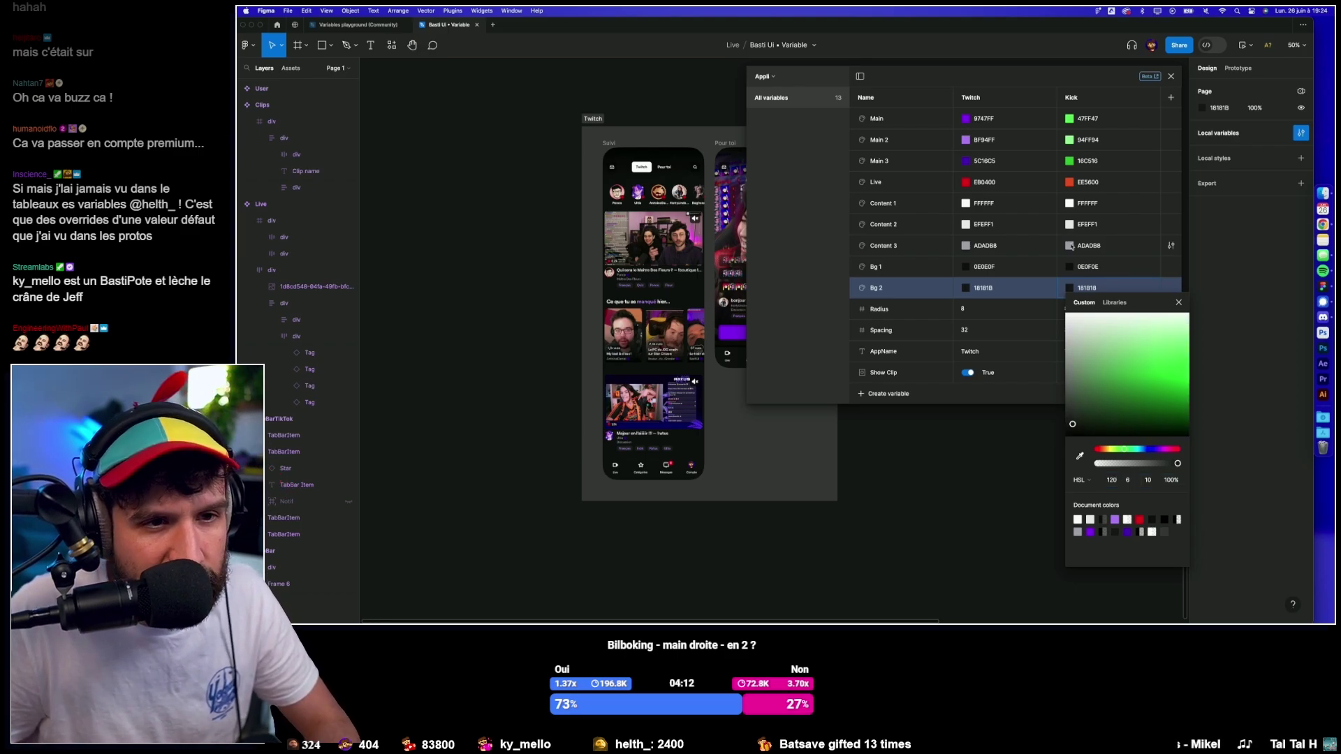
left_click(1071, 246)
Shift the Kick Content 3 and Content 2 colours to hue 120.
left_click(1070, 246)
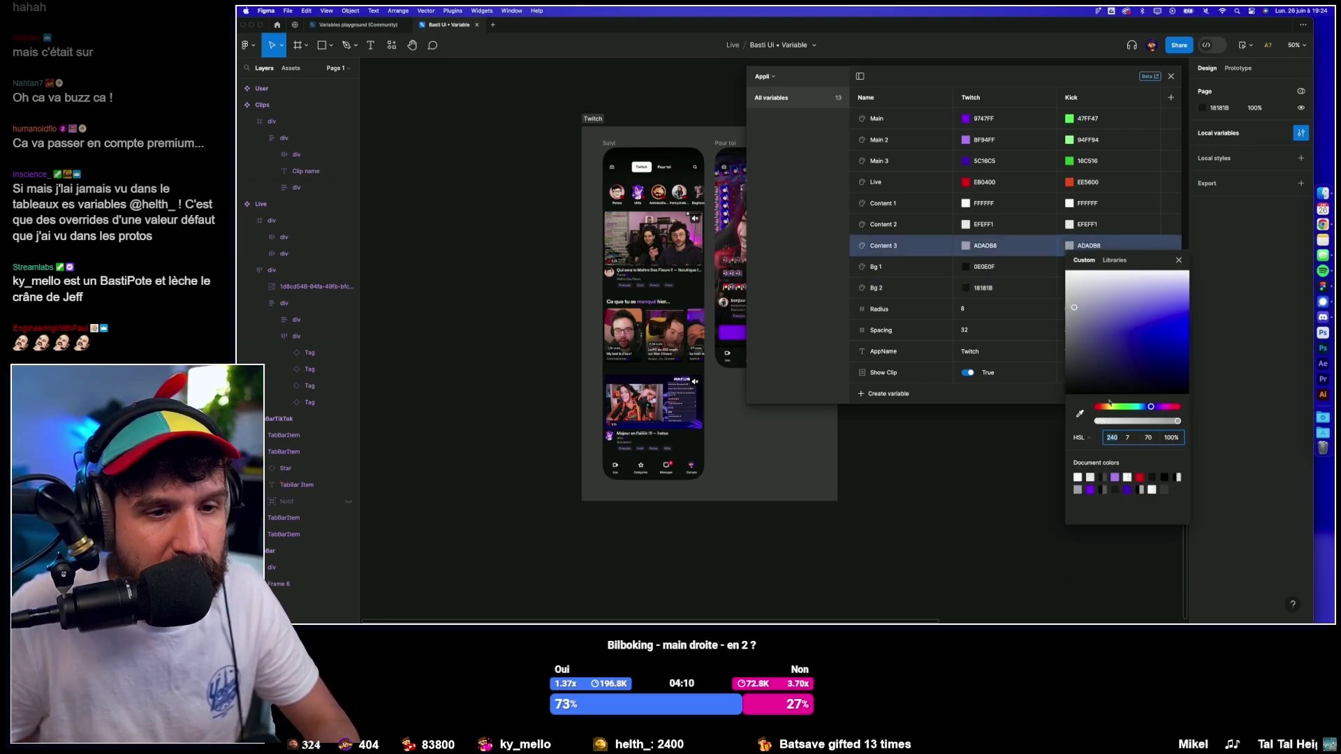
type("120")
key("Return")
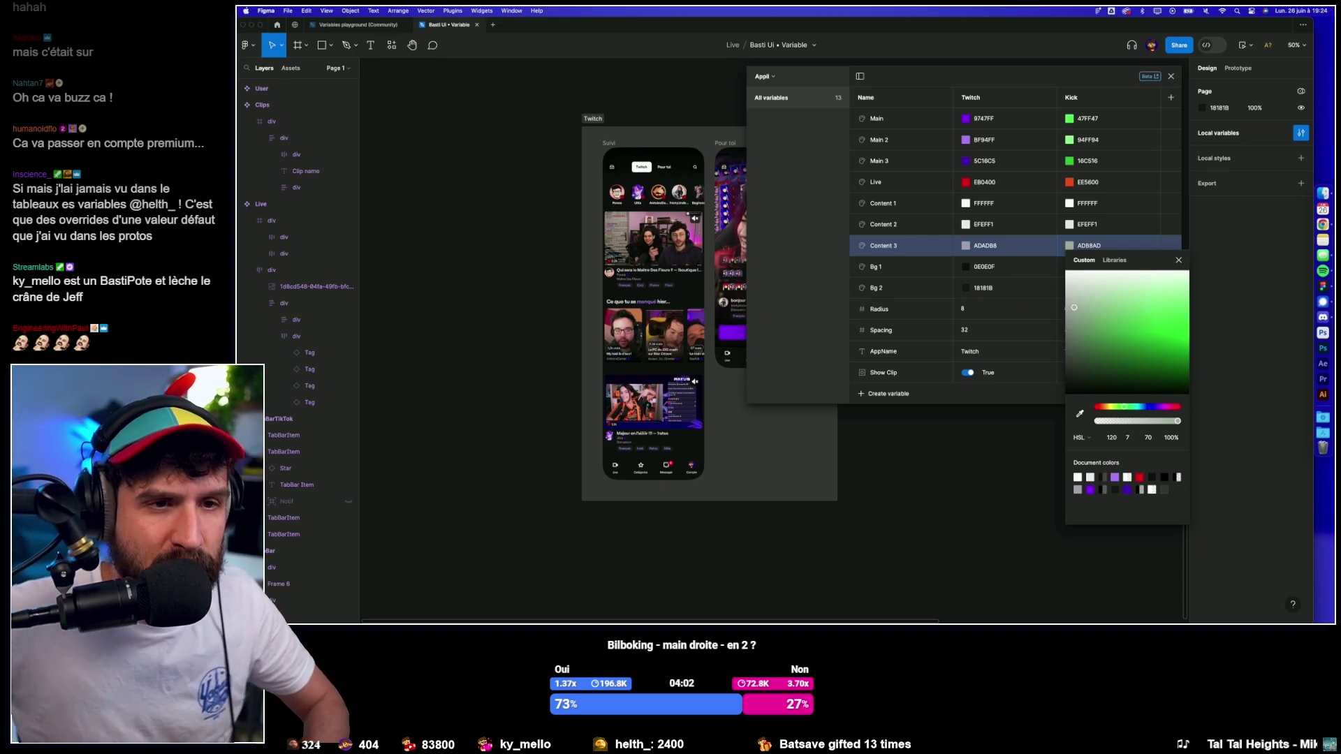
left_click(1171, 224)
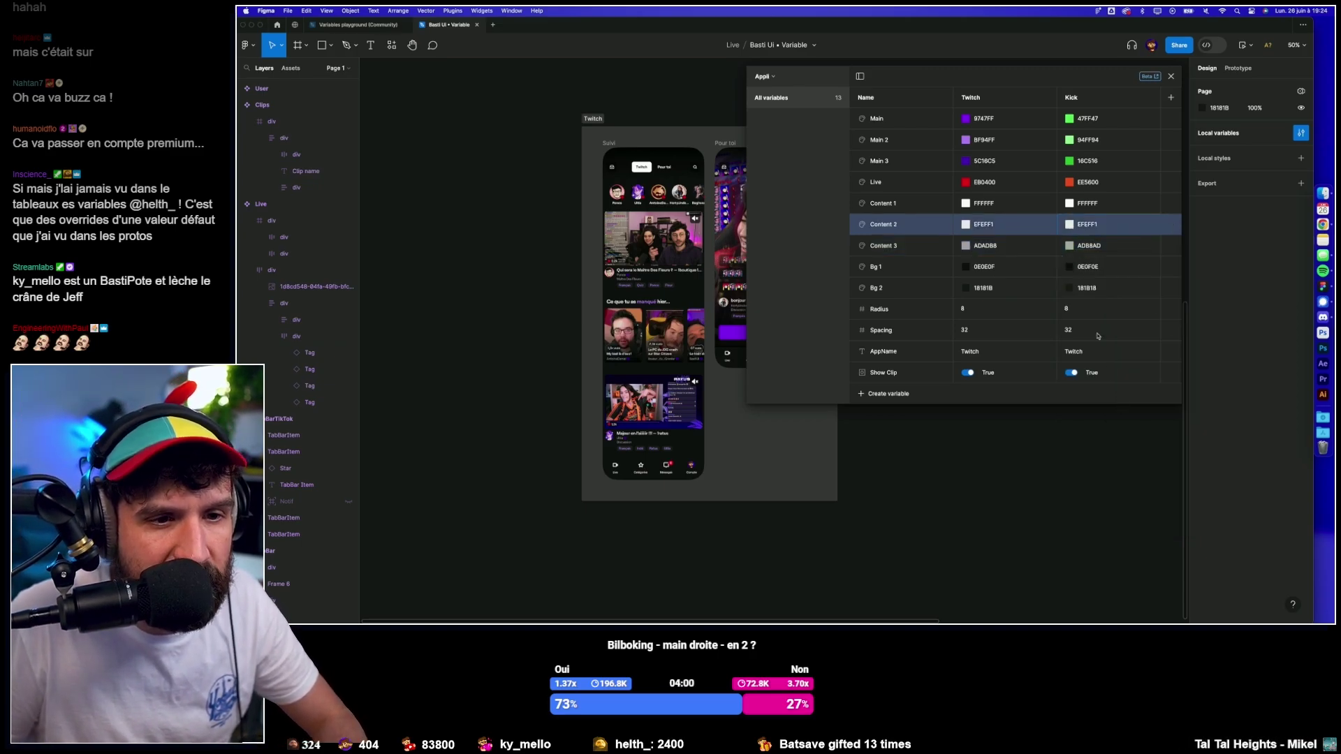
left_click(1070, 224)
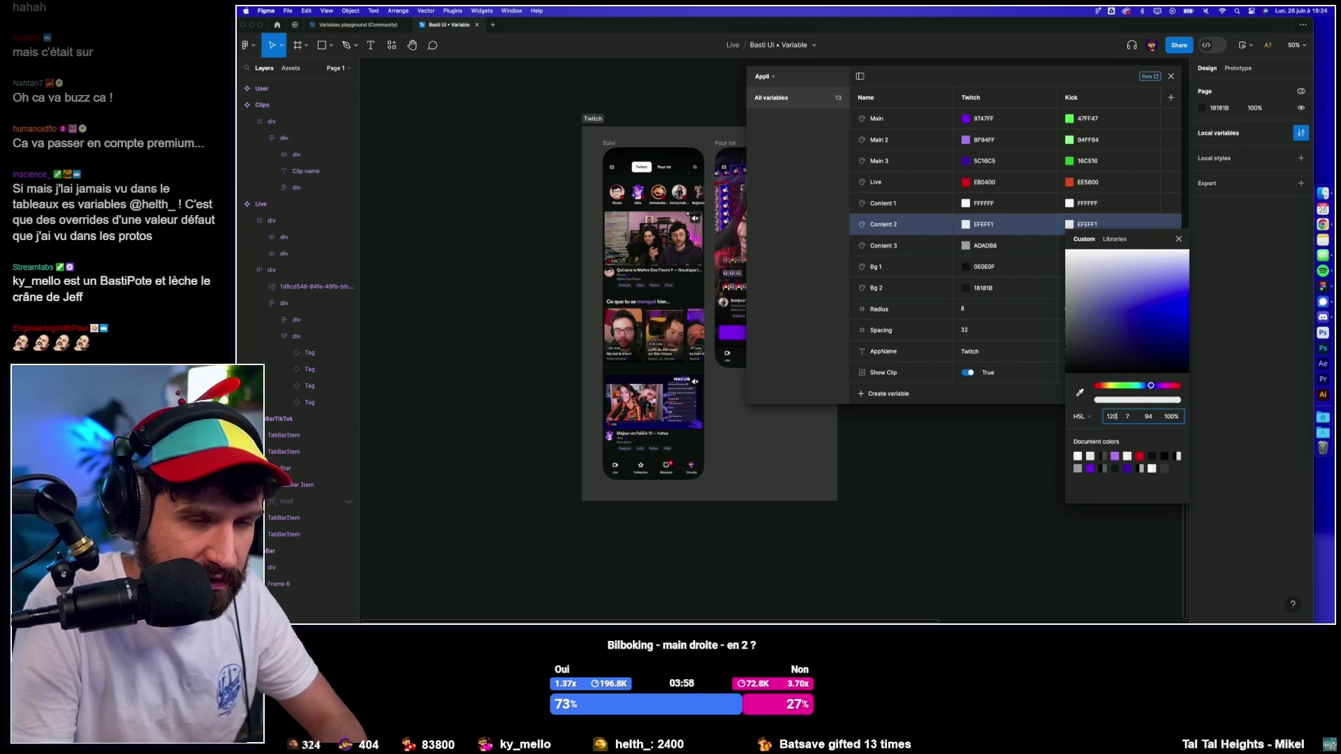
key("Return")
left_click(1181, 241)
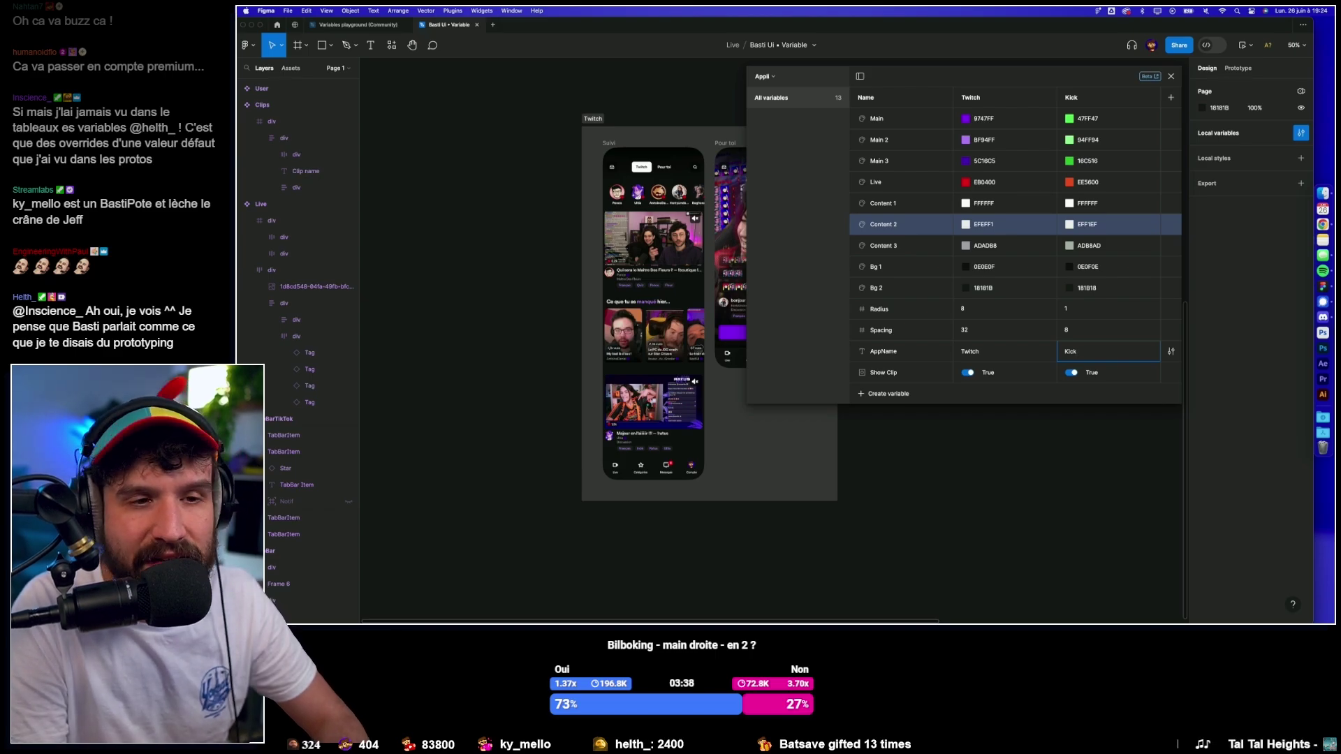
Set Show Clip to False for the Kick mode and close the local variables window.
left_click(1072, 373)
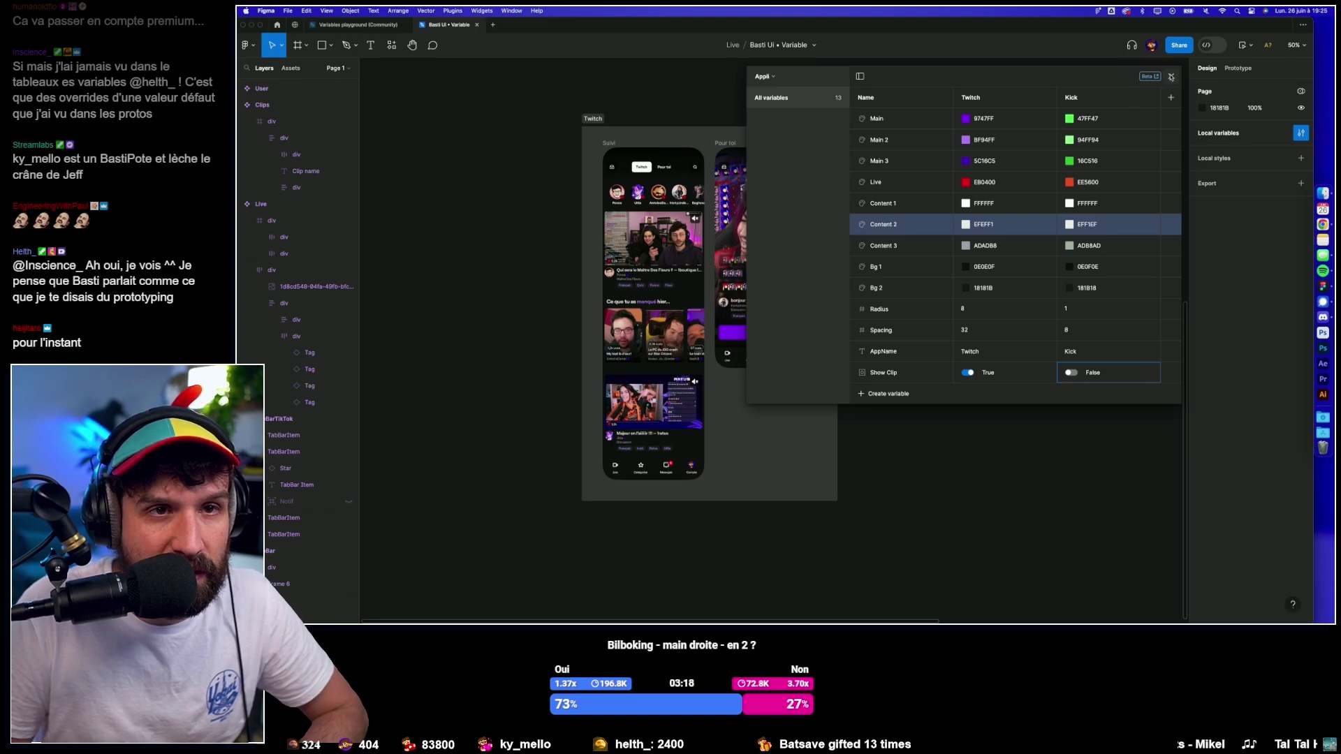
left_click(1171, 77)
Duplicate the Twitch section as a section named Kick, then open Twitch's Appli mode menu.
left_click(576, 113)
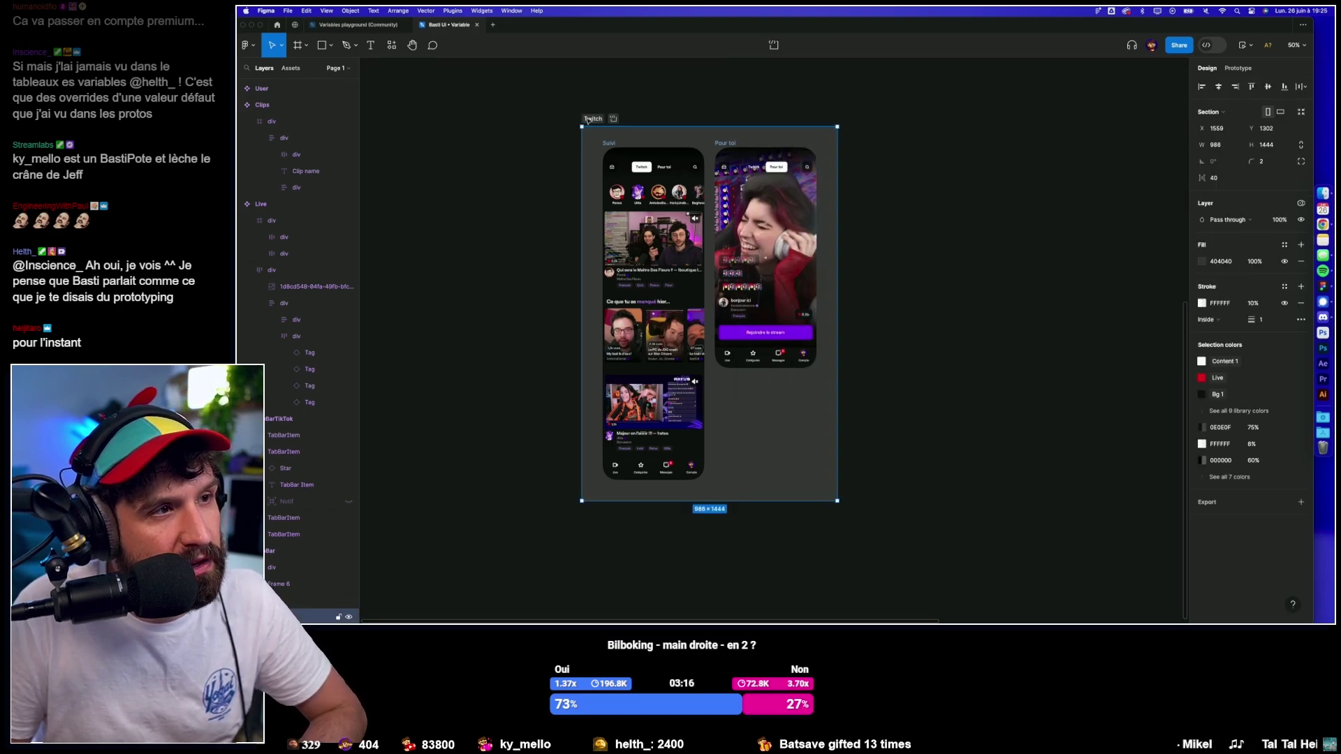
key("ctrl+d")
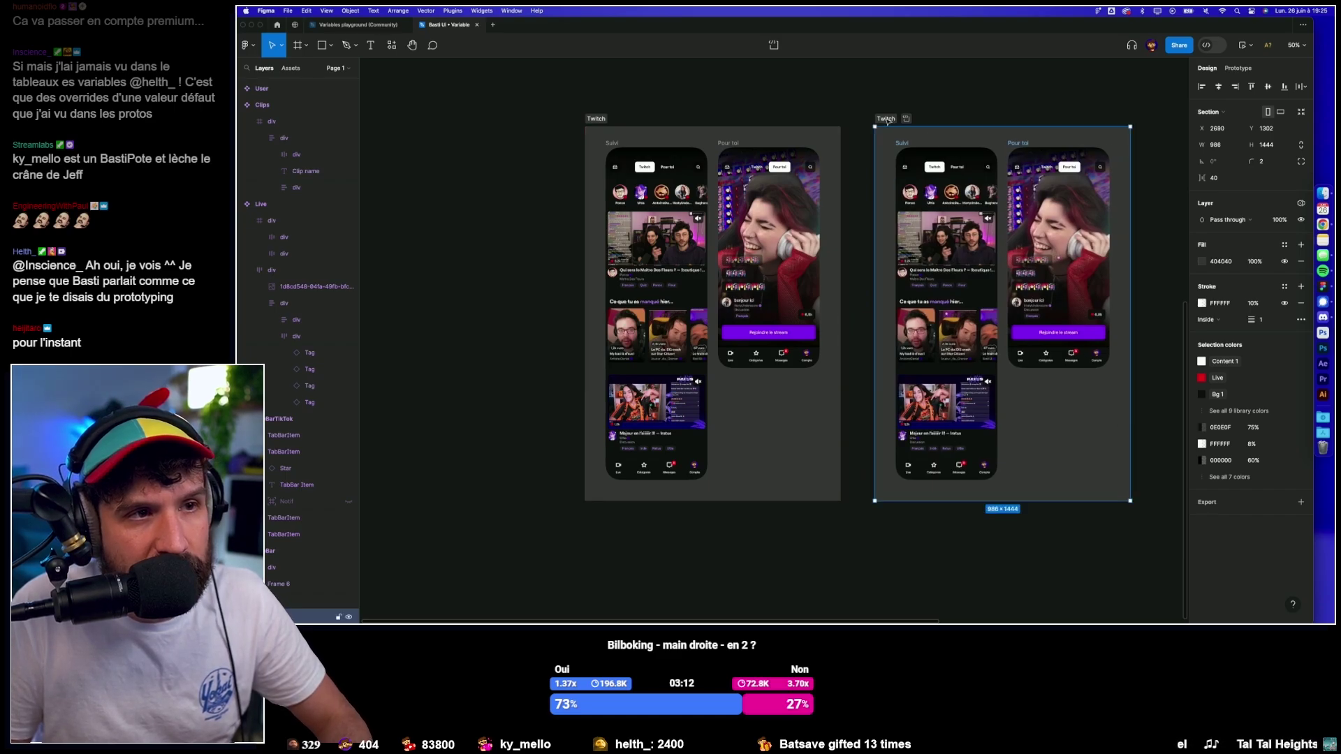
type("Kick")
key("Return")
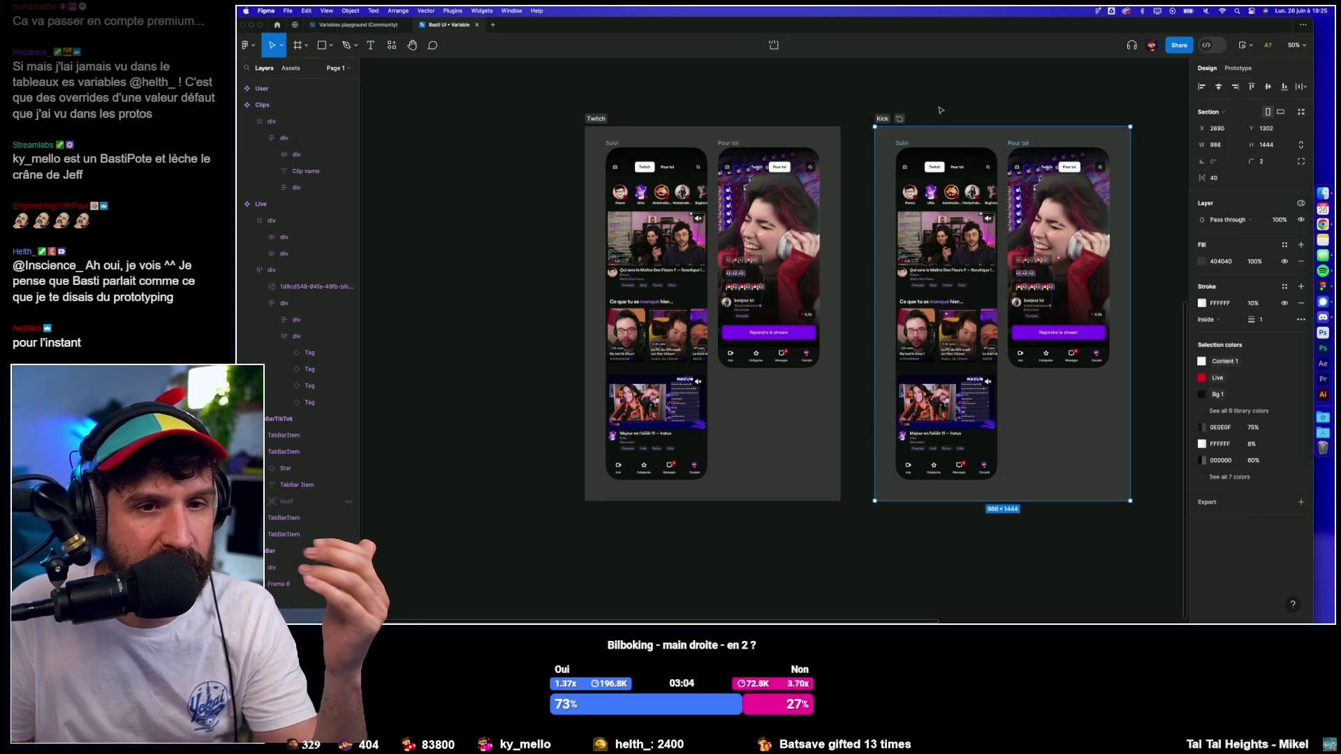
left_click(928, 111)
left_click(683, 151)
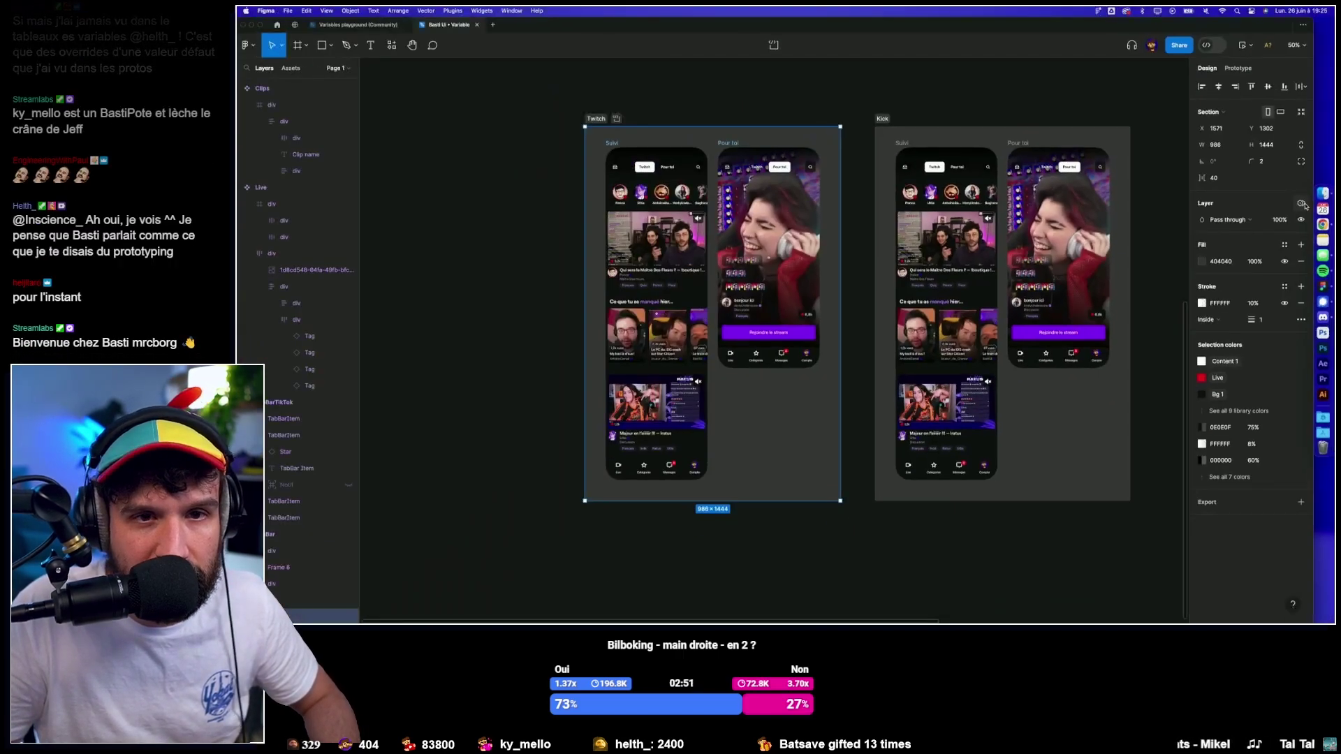
left_click(1302, 203)
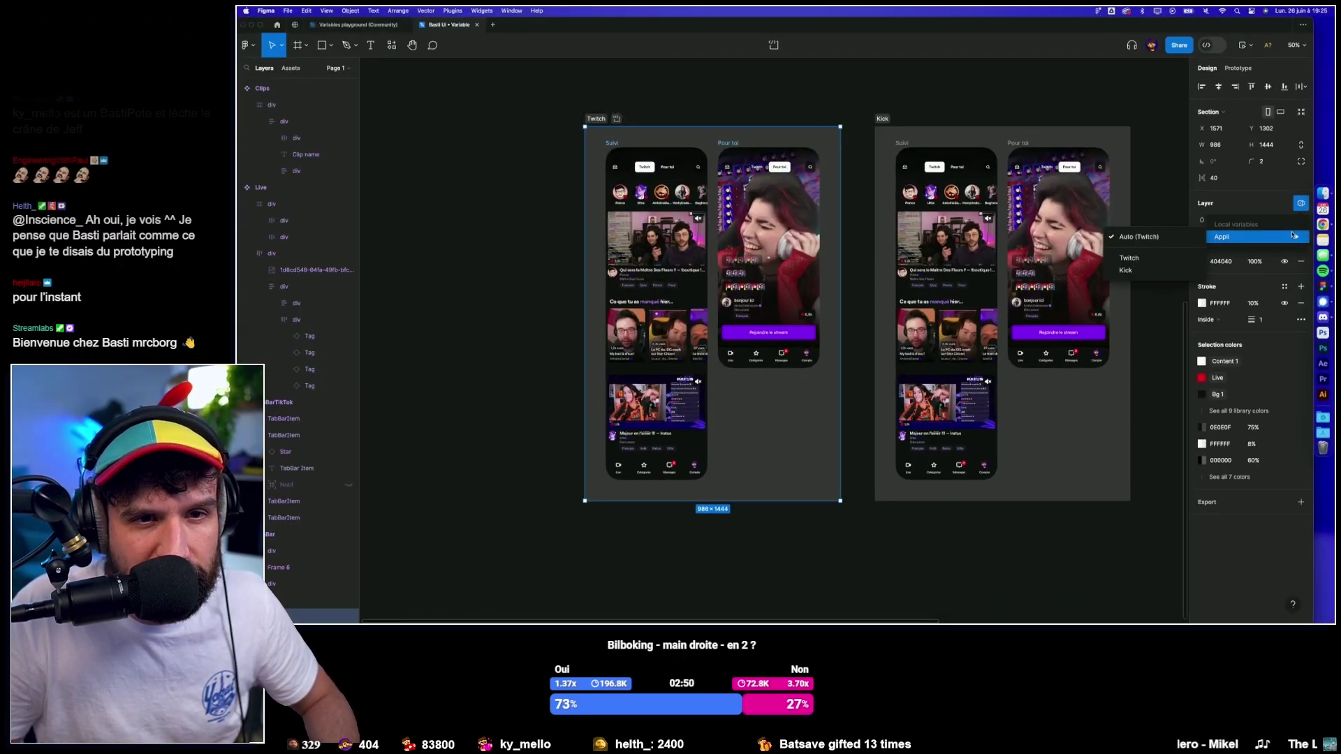
mouse_move(1242, 236)
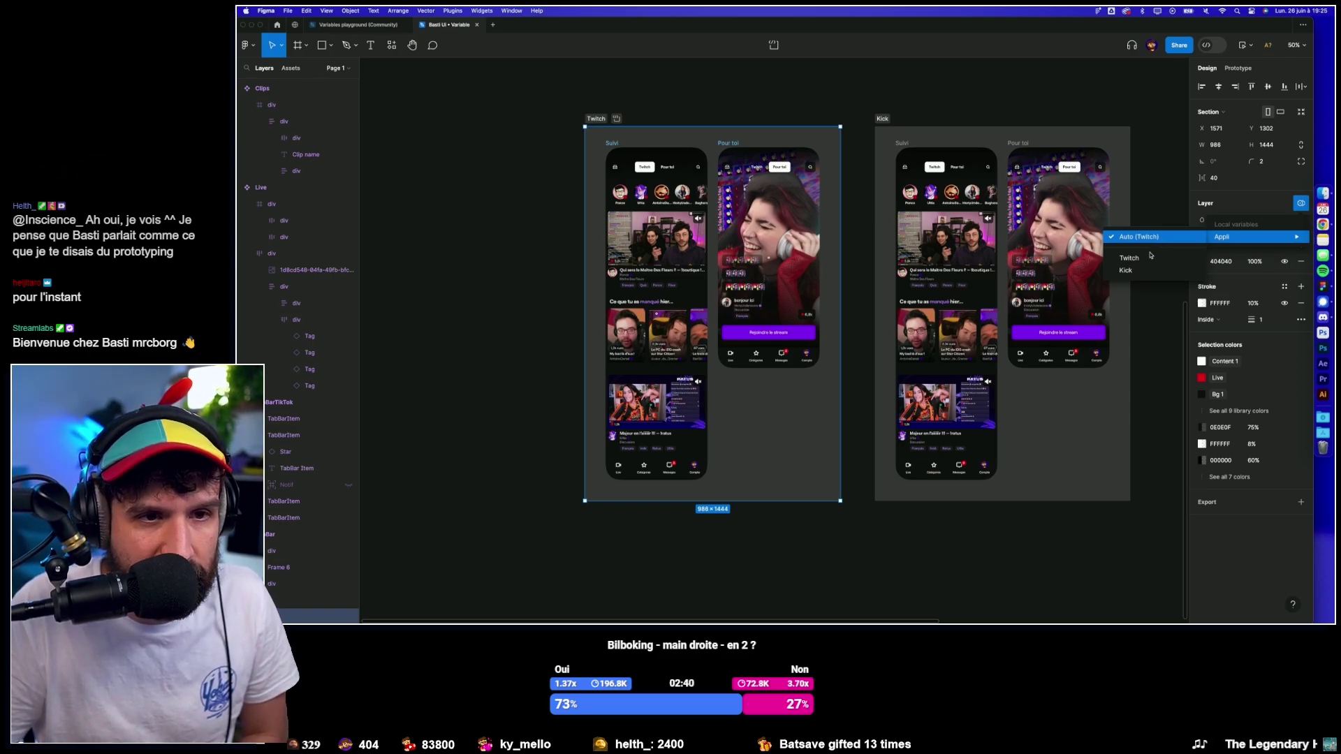
Assign Appli mode Twitch to the Twitch section and Kick to the green Kick section.
left_click(1148, 258)
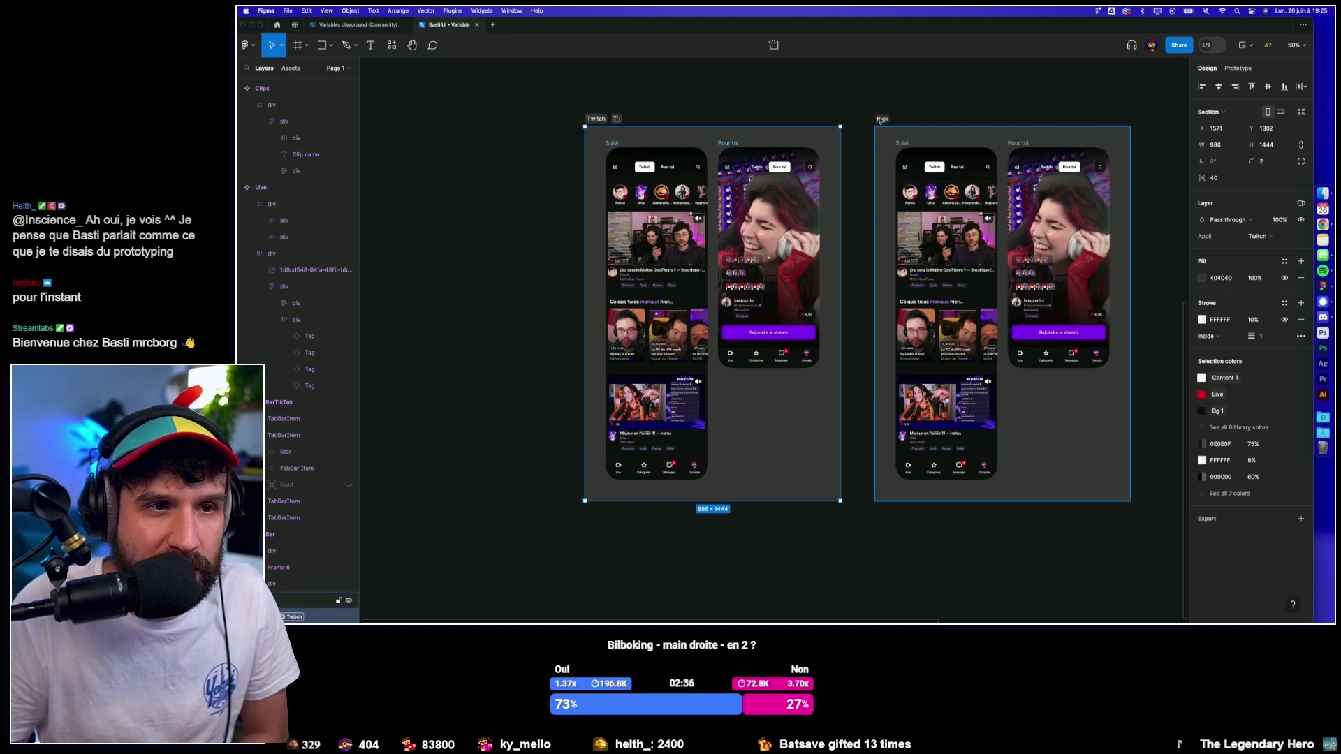
left_click(882, 118)
left_click(1301, 204)
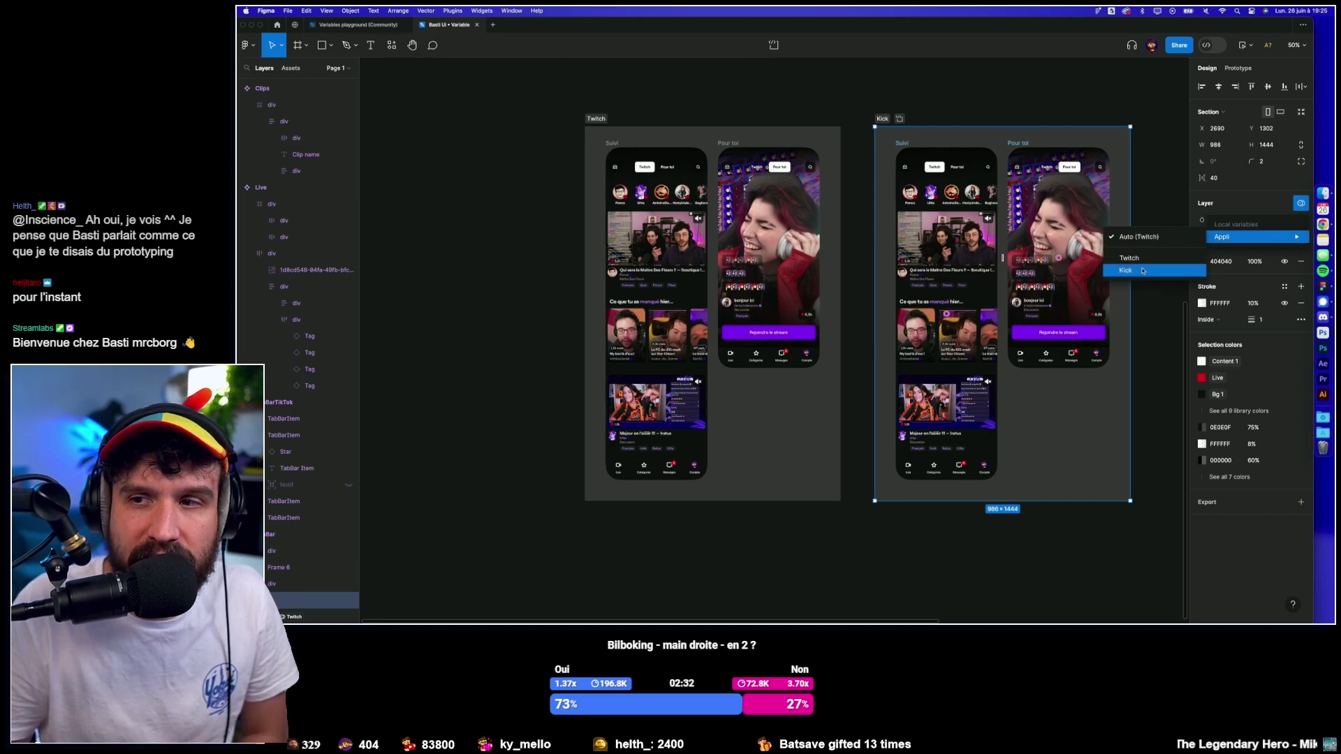
left_click(1143, 271)
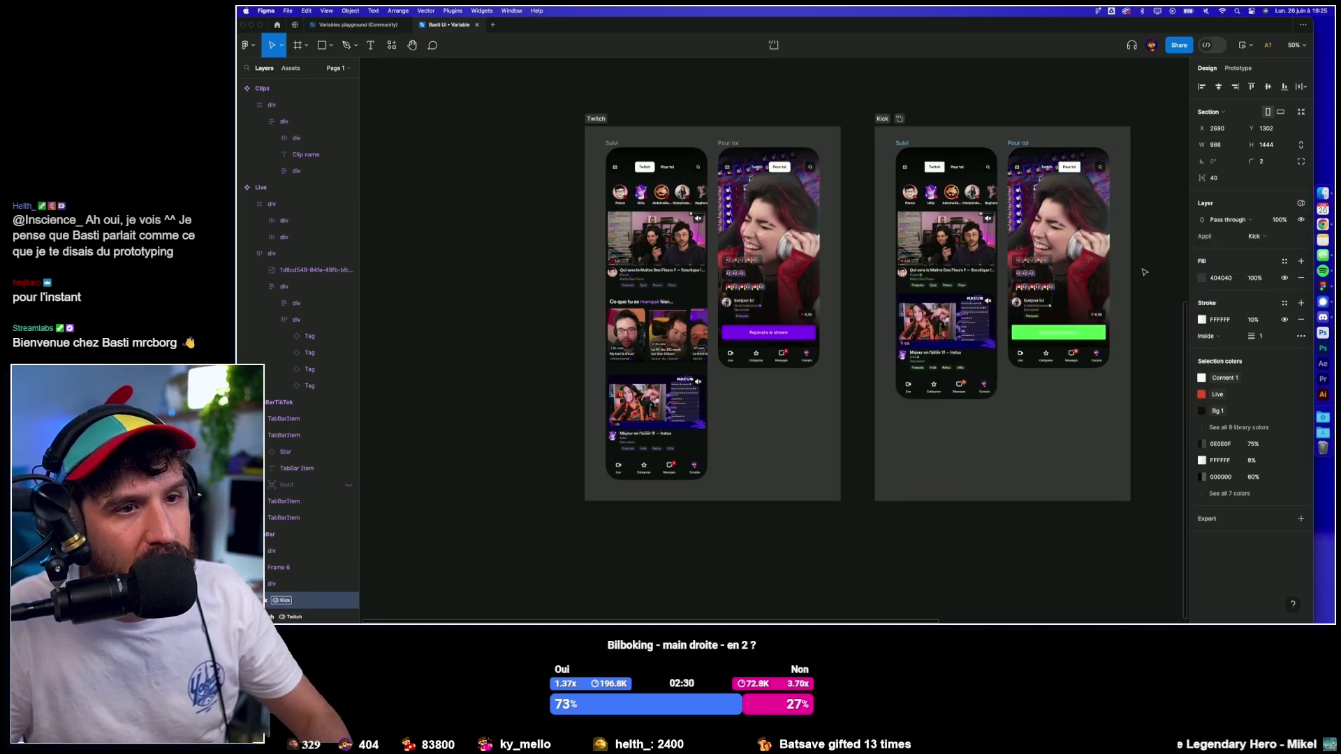
left_click(1150, 258)
scroll(1153, 256, "up", 3)
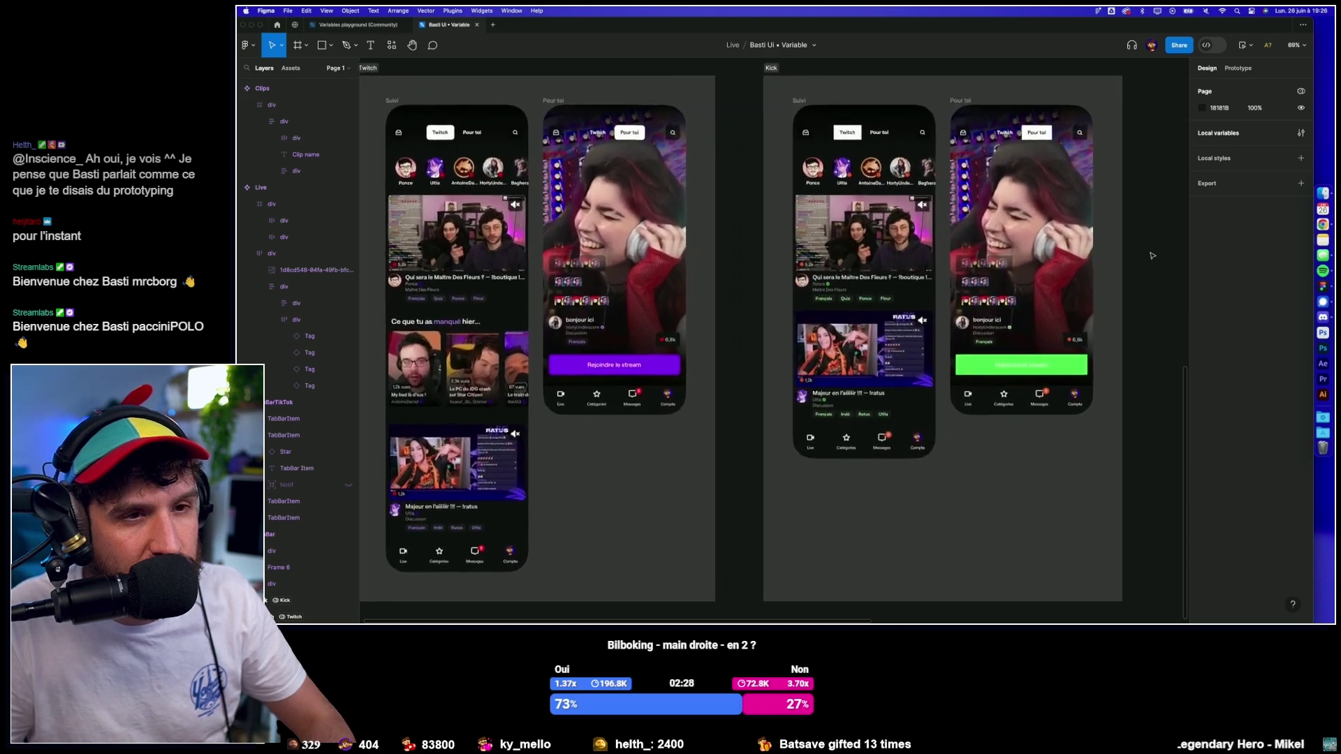
scroll(1150, 256, "up", 2)
scroll(1140, 257, "up", 1)
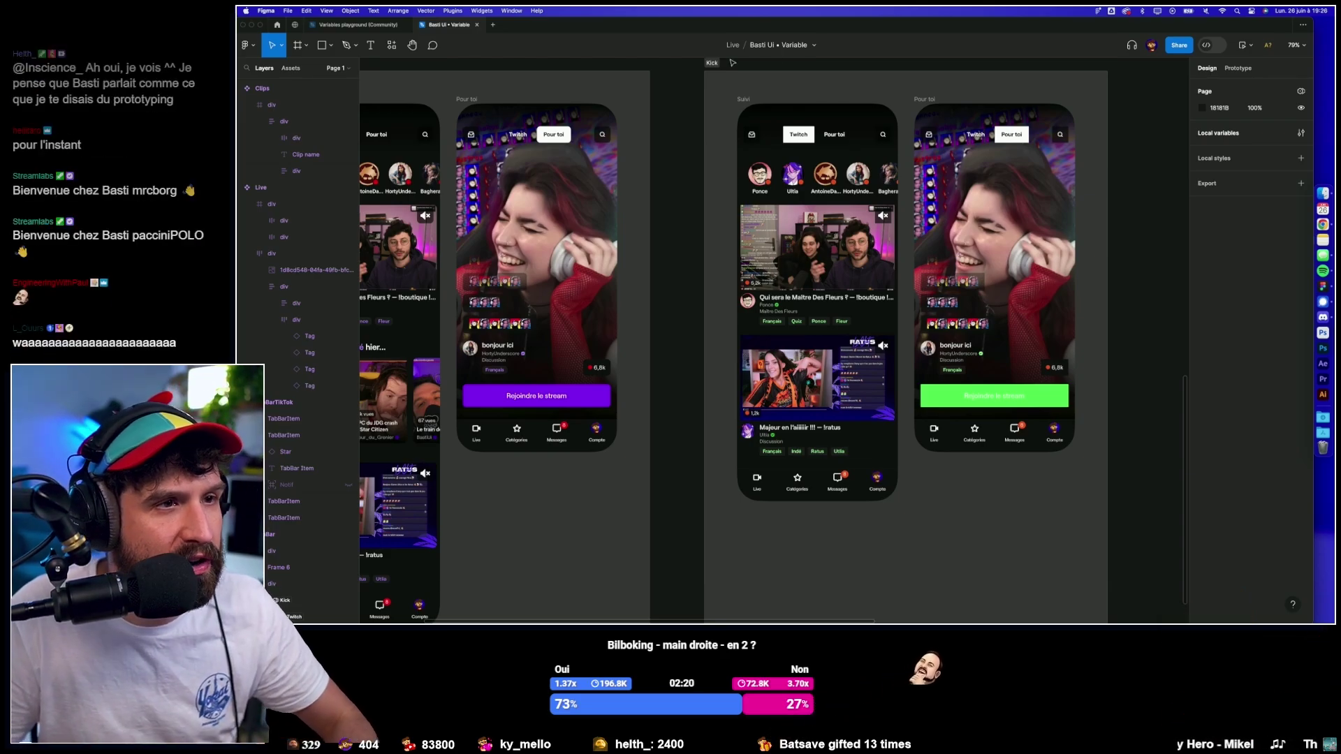
Bind the Suivi and Pour toi tab labels in the Twitch section to AppName.
scroll(803, 140, "up", 5)
scroll(792, 126, "down", 2)
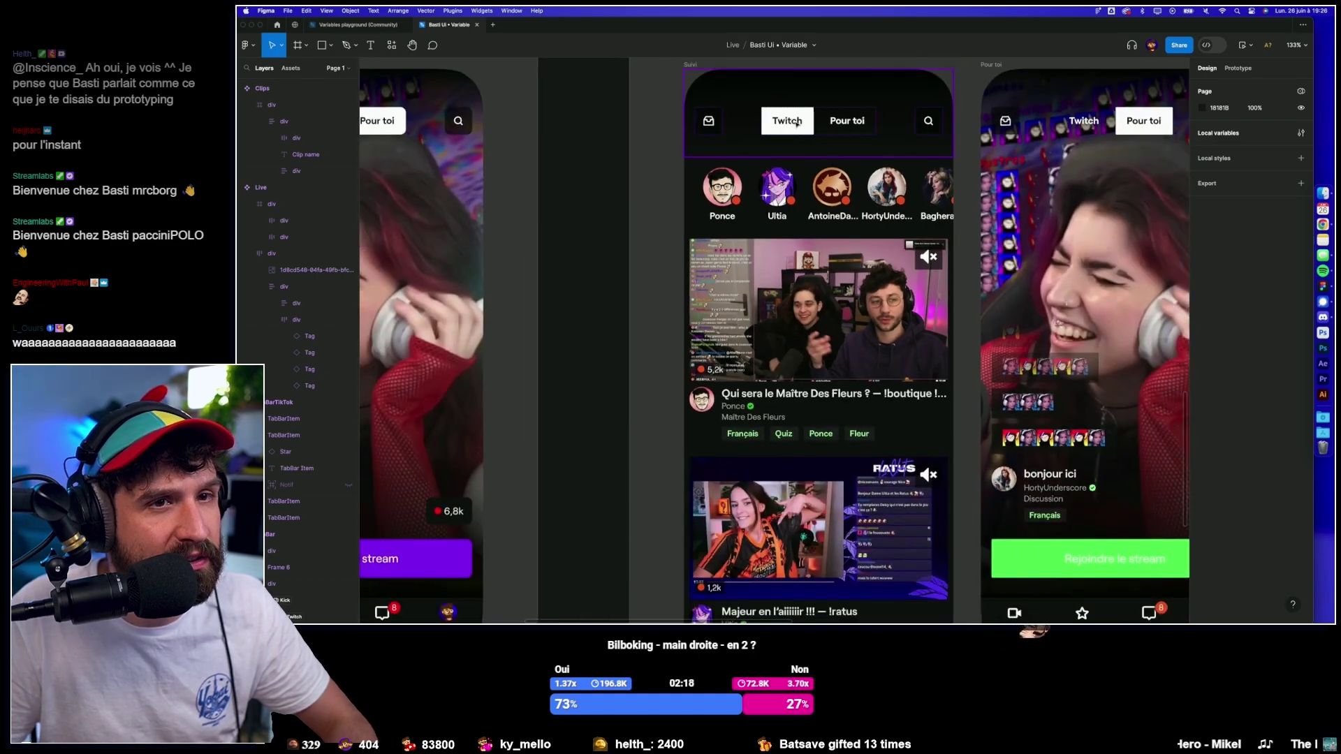
scroll(789, 123, "left", 5)
scroll(698, 133, "left", 3)
scroll(608, 138, "down", 5)
scroll(699, 154, "up", 5)
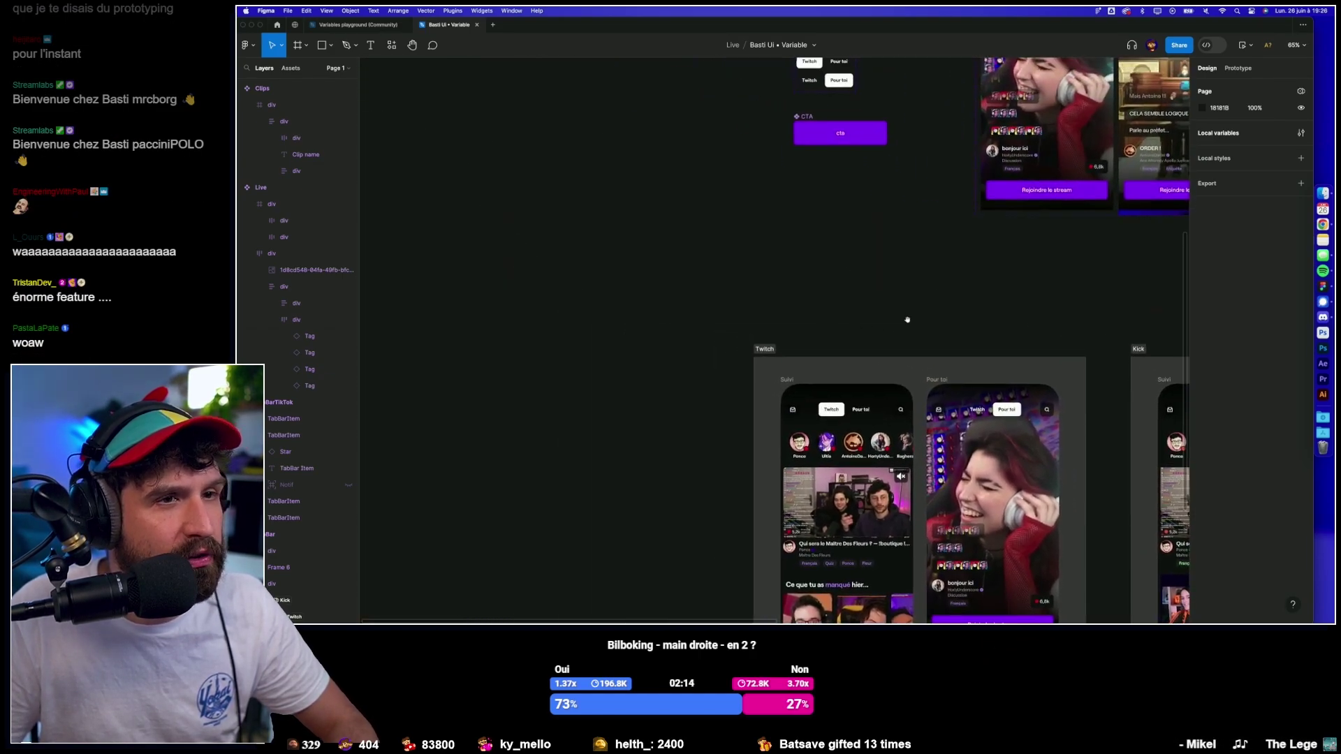
scroll(768, 167, "up", 5)
double_click(768, 165)
scroll(774, 169, "down", 5)
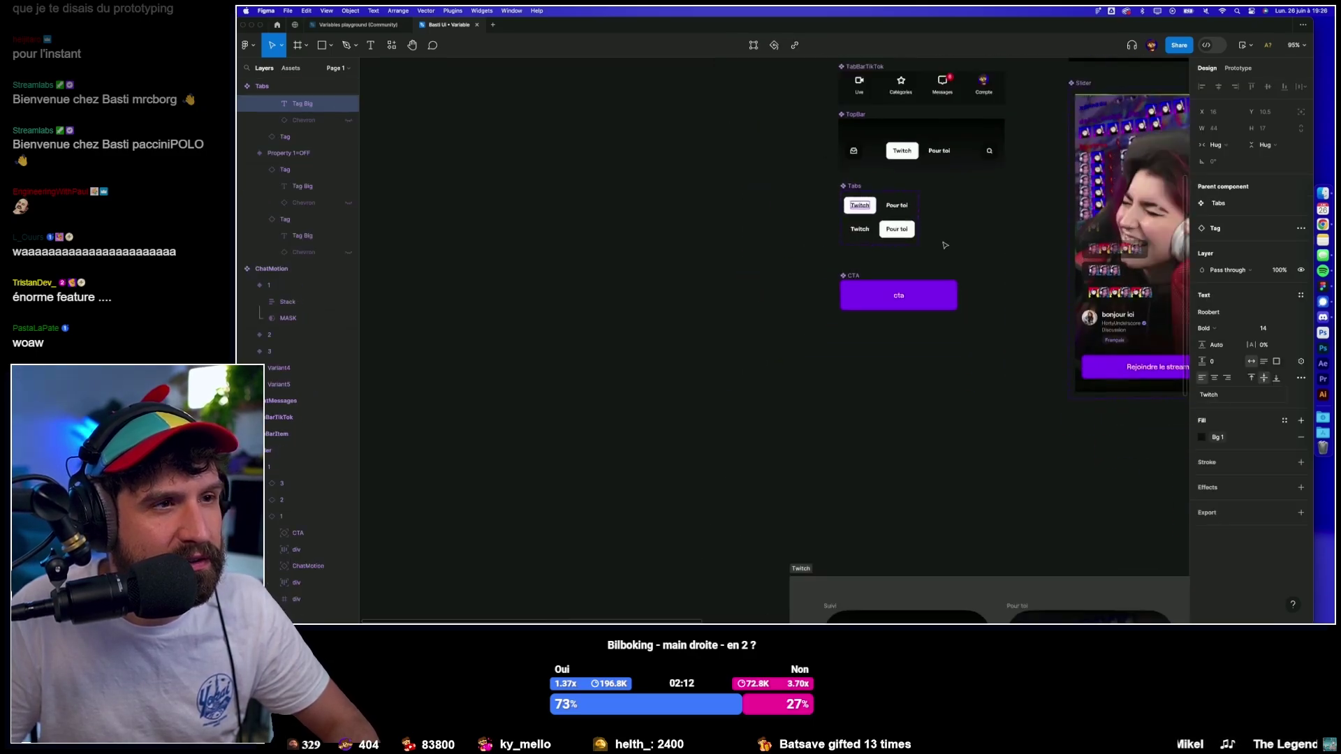
scroll(769, 210, "down", 3)
scroll(754, 280, "down", 5)
scroll(739, 365, "up", 5)
left_click(739, 364)
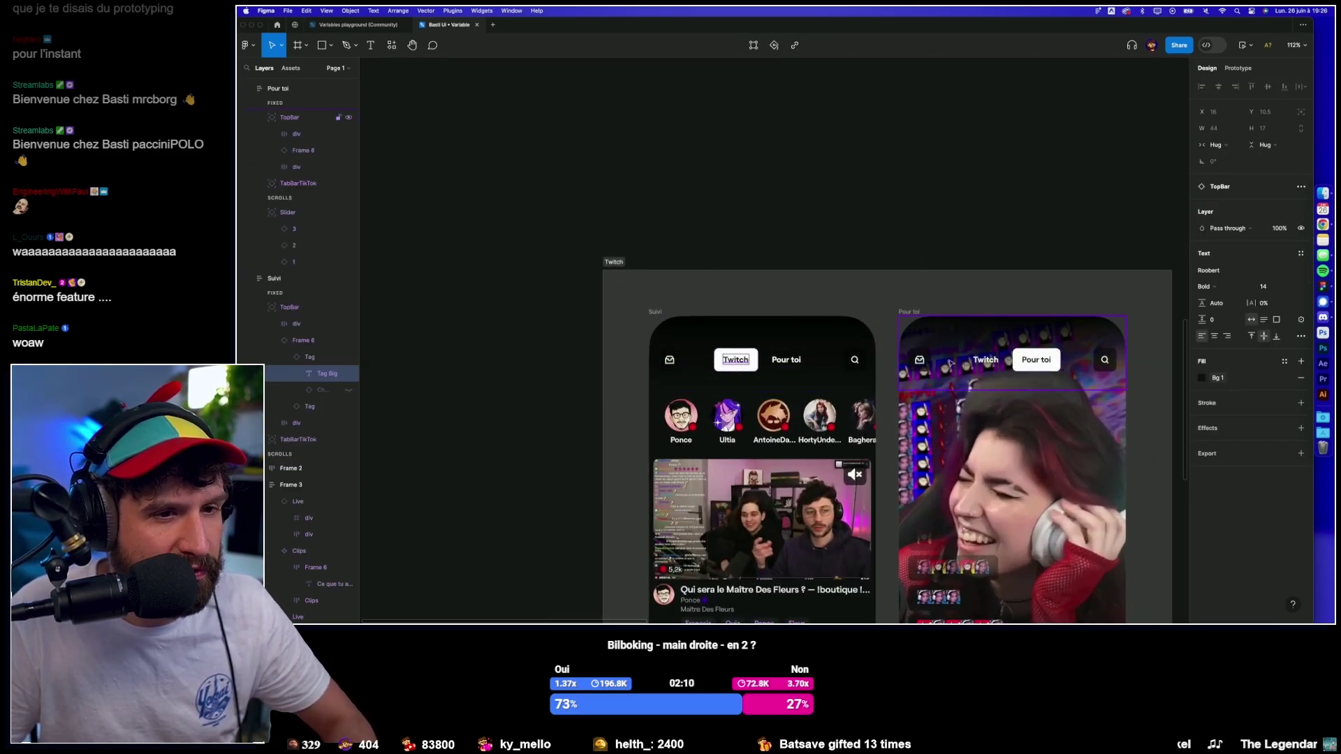
left_click(987, 361, "shift")
left_click(1300, 321)
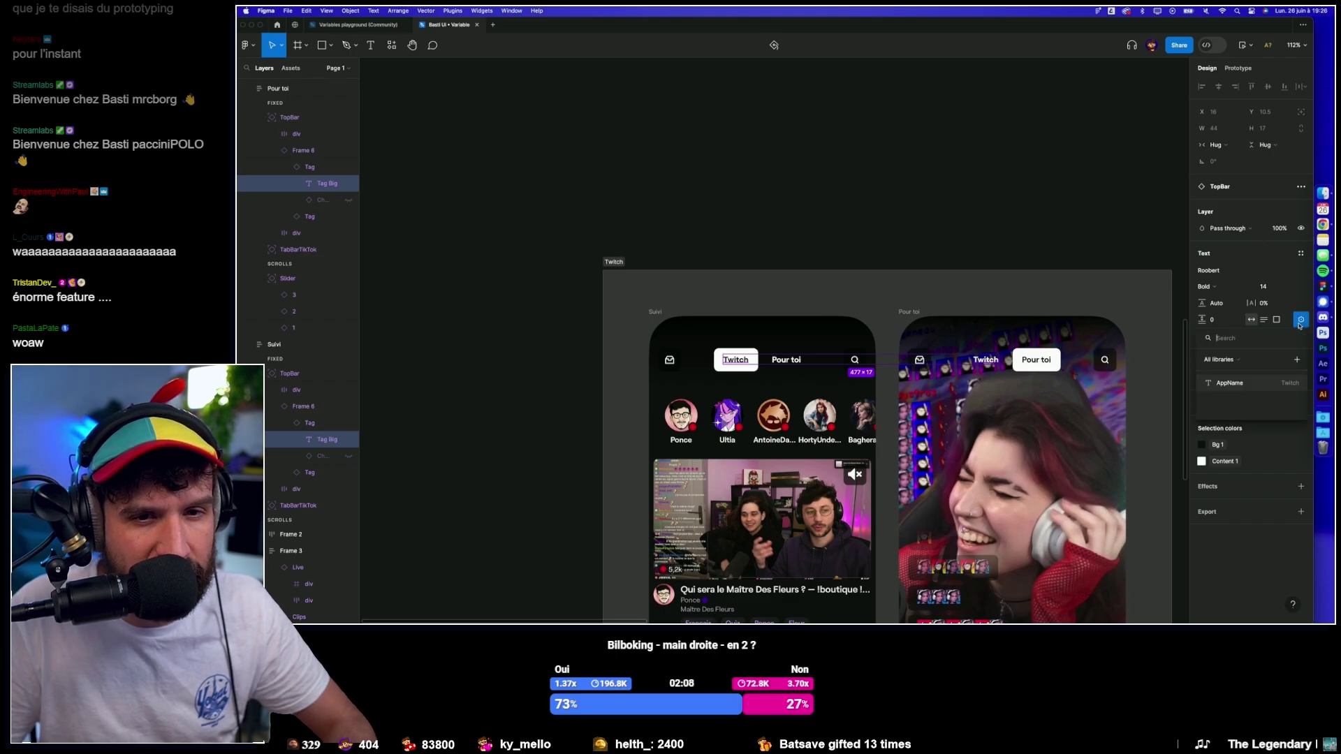
left_click(1254, 382)
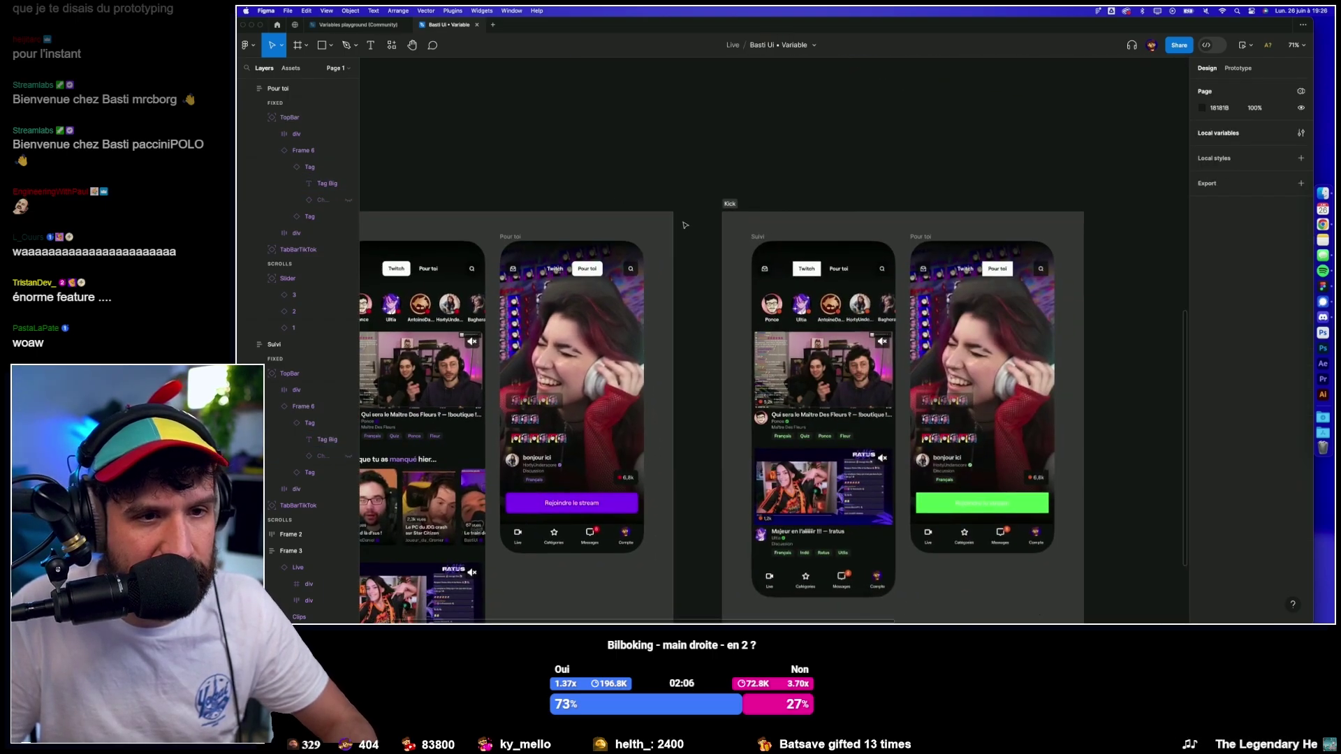
Bind the Kick section's two tab labels to AppName so they read Kick.
scroll(864, 286, "up", 3)
double_click(865, 288)
scroll(831, 258, "right", 5)
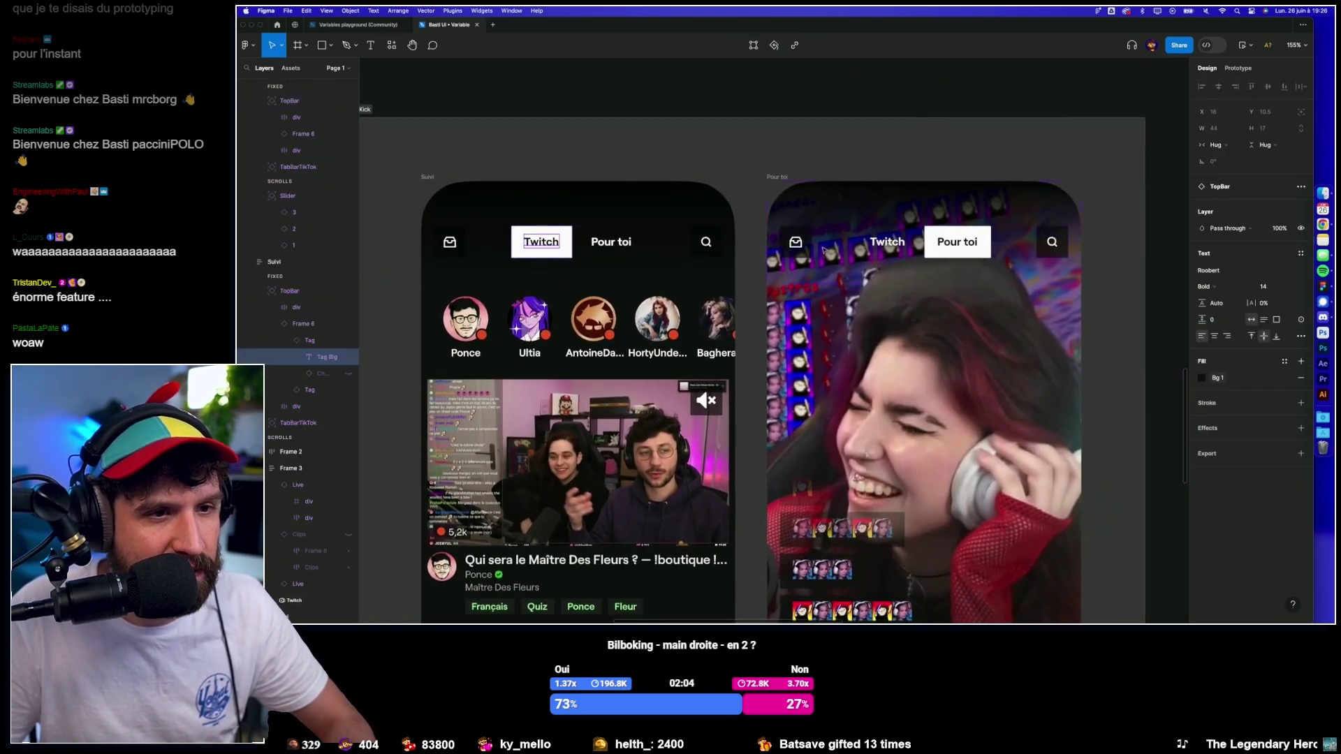
left_click(882, 248, "shift")
left_click(1302, 320)
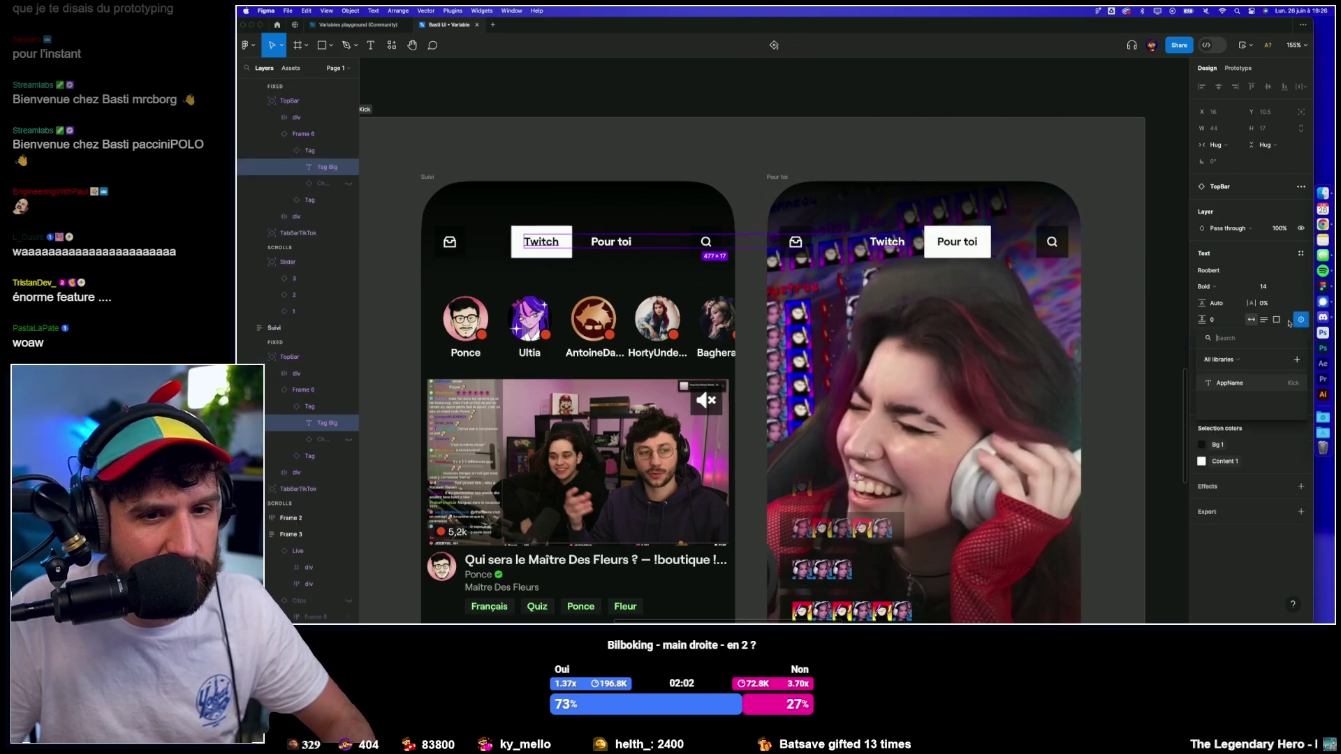
left_click(1231, 384)
left_click(951, 99)
scroll(929, 95, "down", 5)
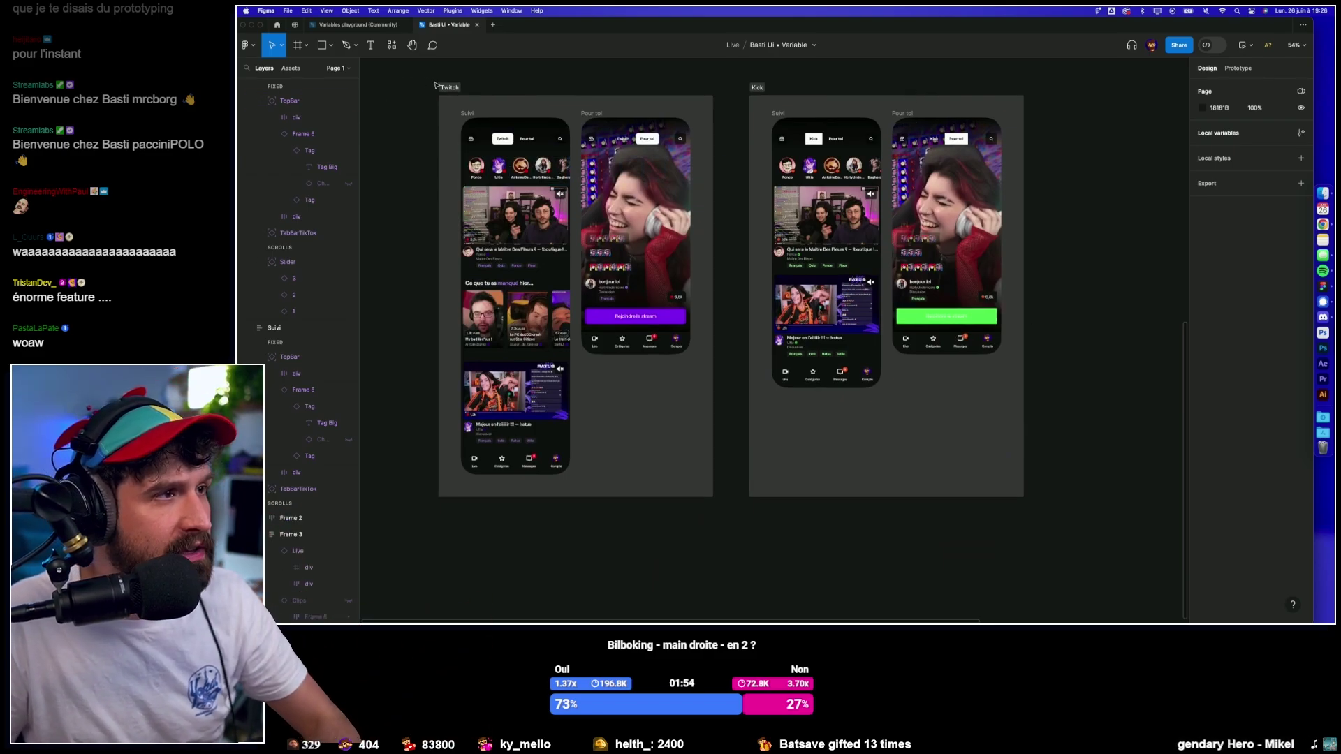
Fill the Twitch section with a dark purple (361365) sampled from the mockups.
left_click(449, 87)
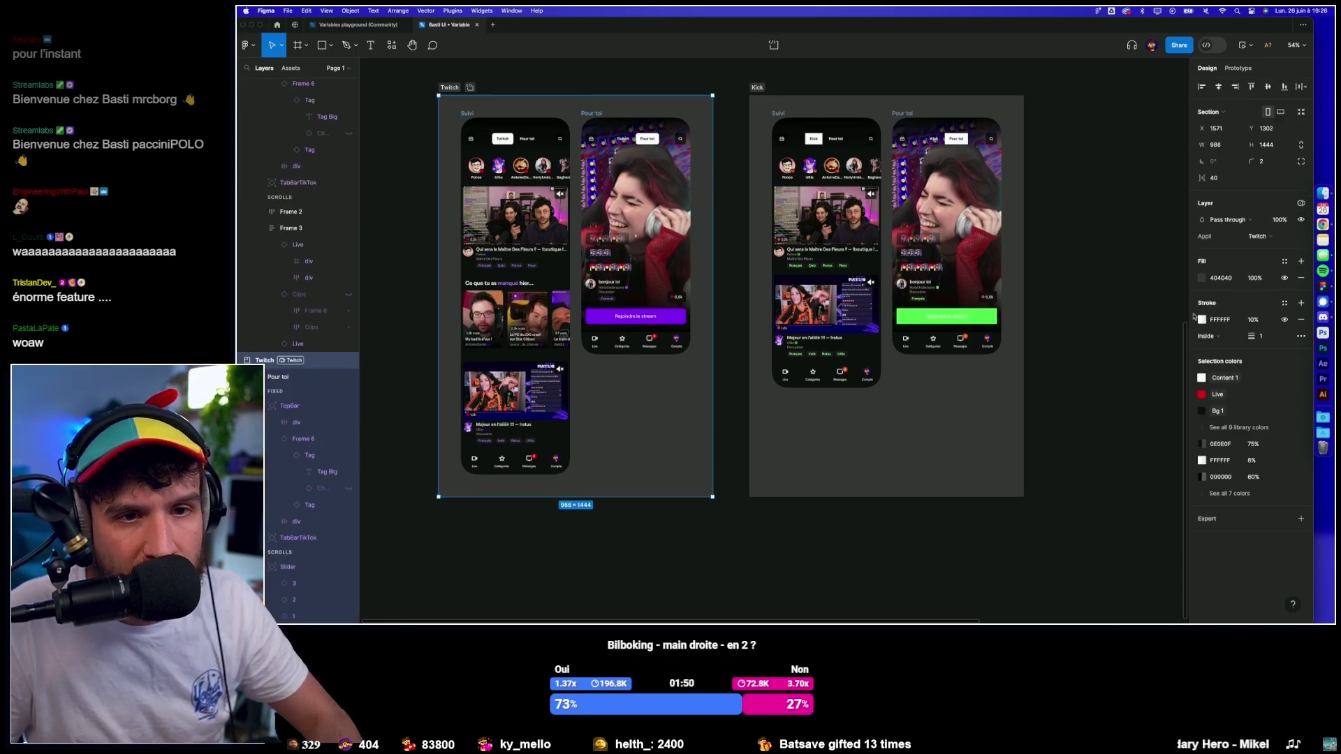
left_click(1202, 278)
left_click(1080, 455)
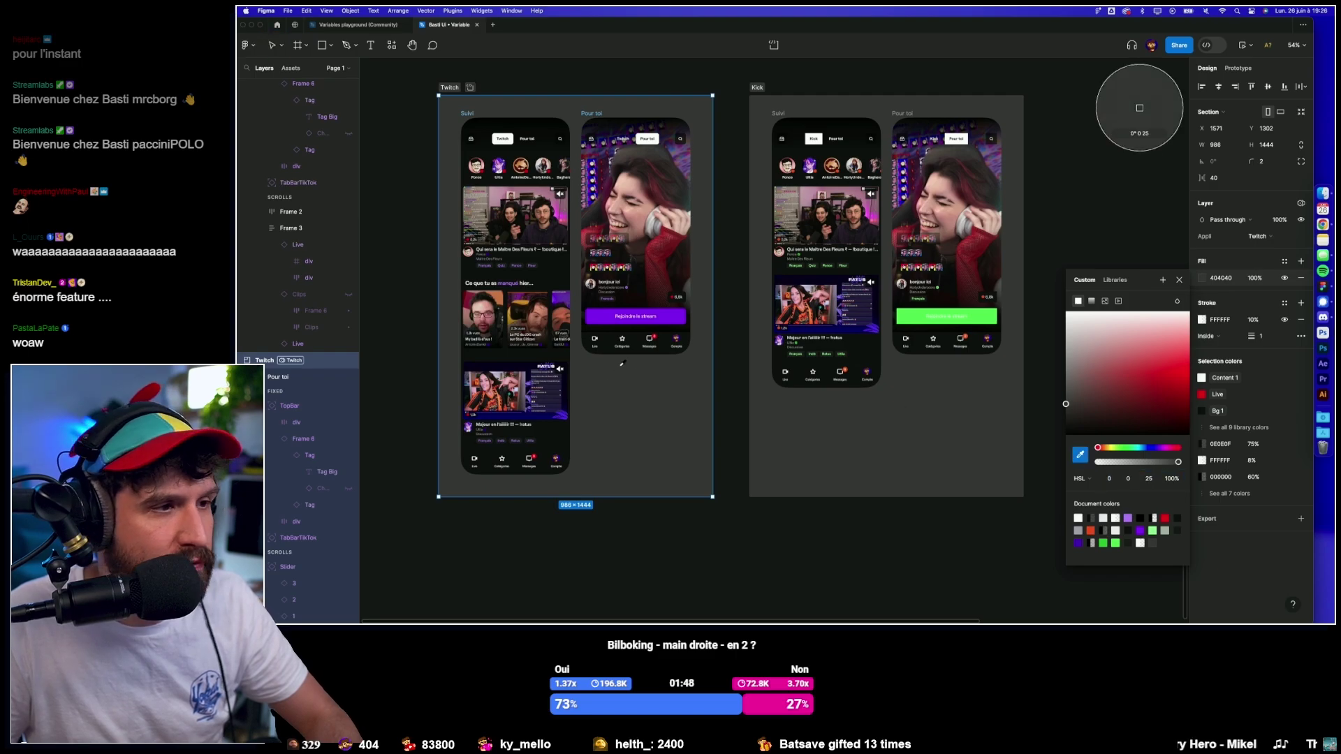
left_click(636, 317)
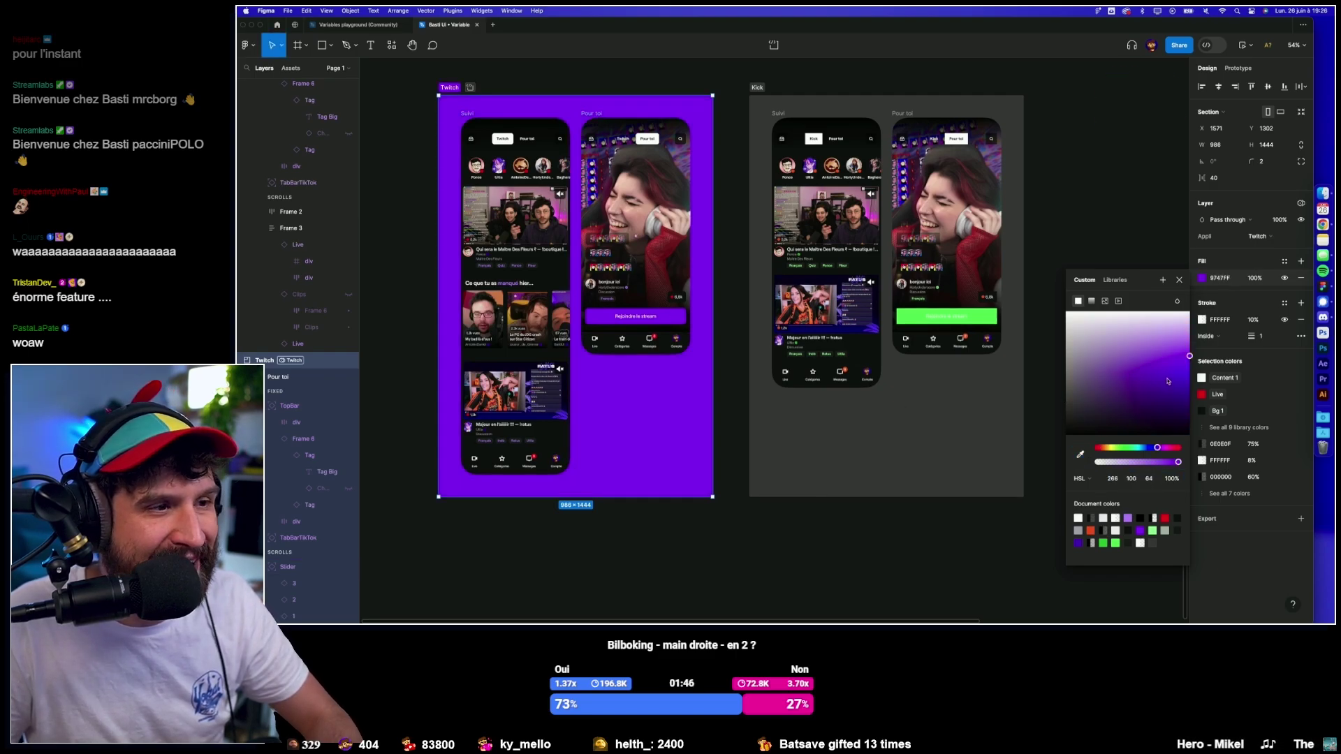
left_click(1151, 408)
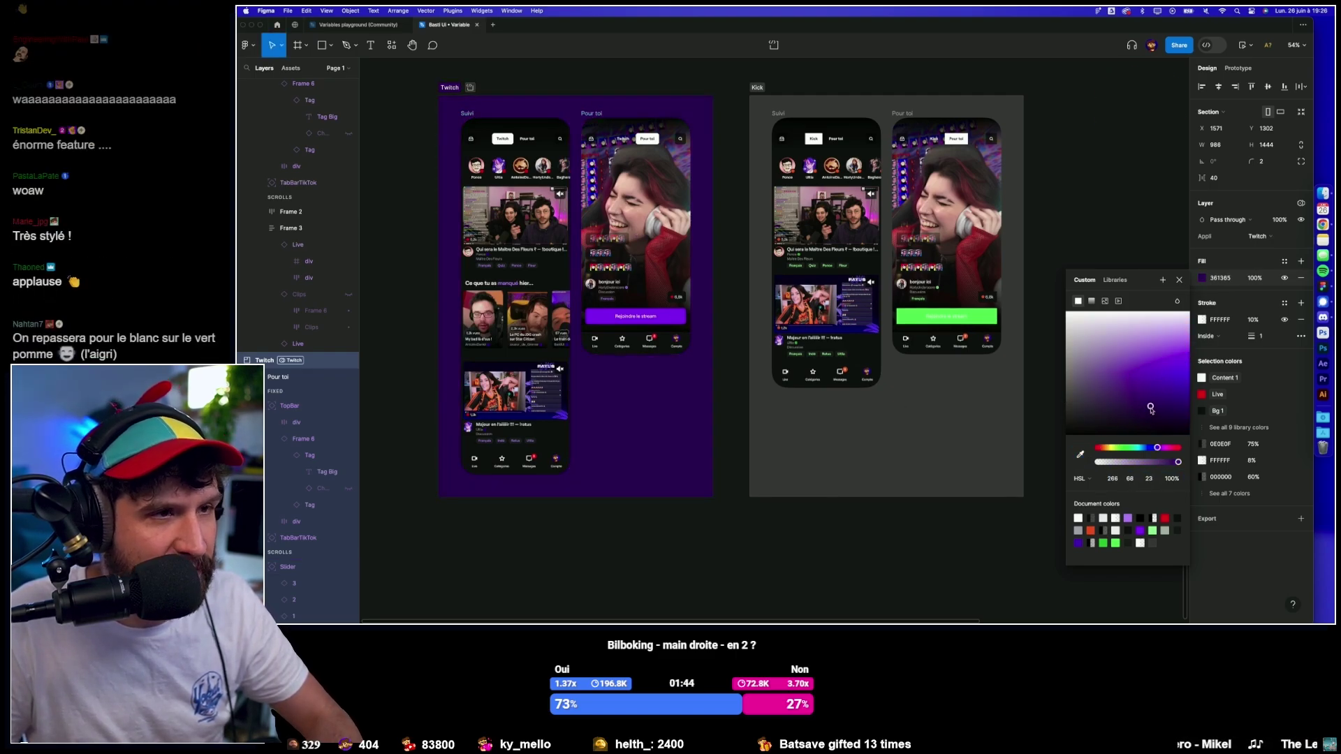
Fill the Kick section with a dark green (0A4D0A) sampled from its mockups.
left_click(933, 160)
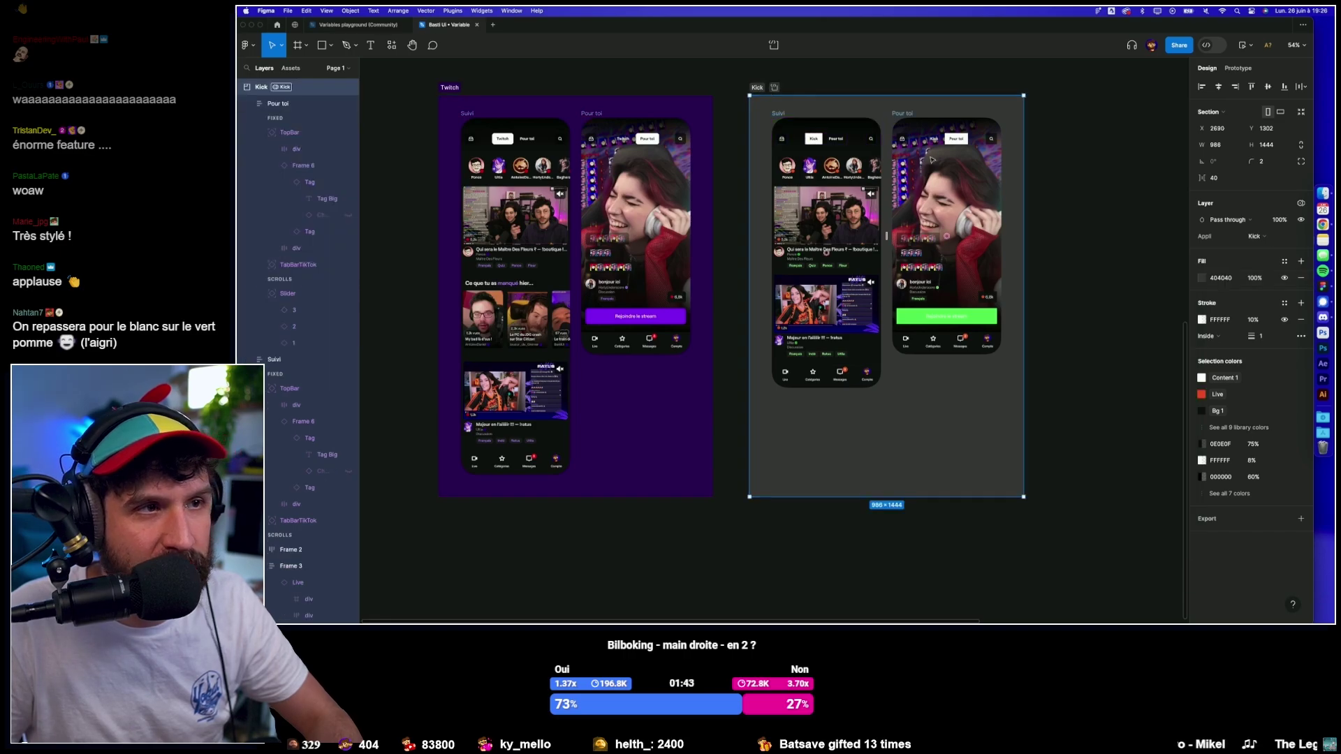
left_click(1203, 277)
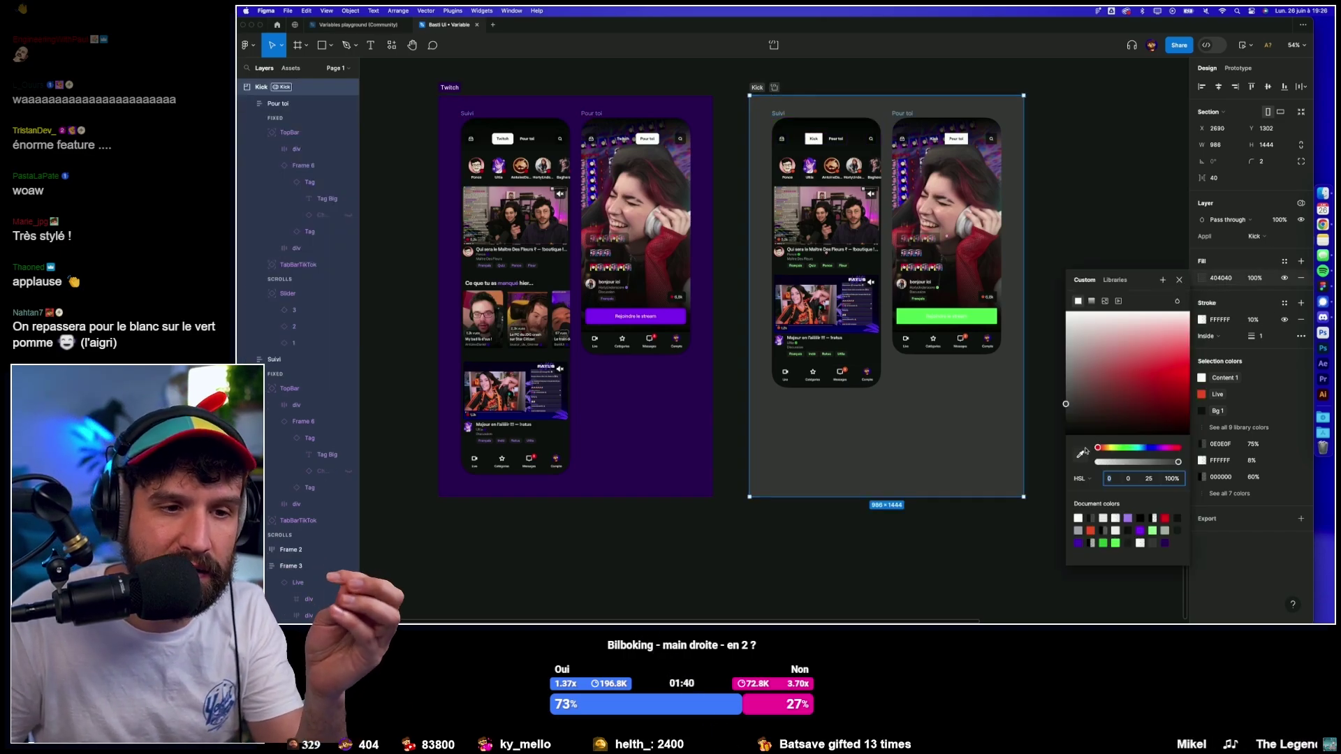
key("i")
left_click(947, 316)
left_click_drag(1181, 363, 1160, 415)
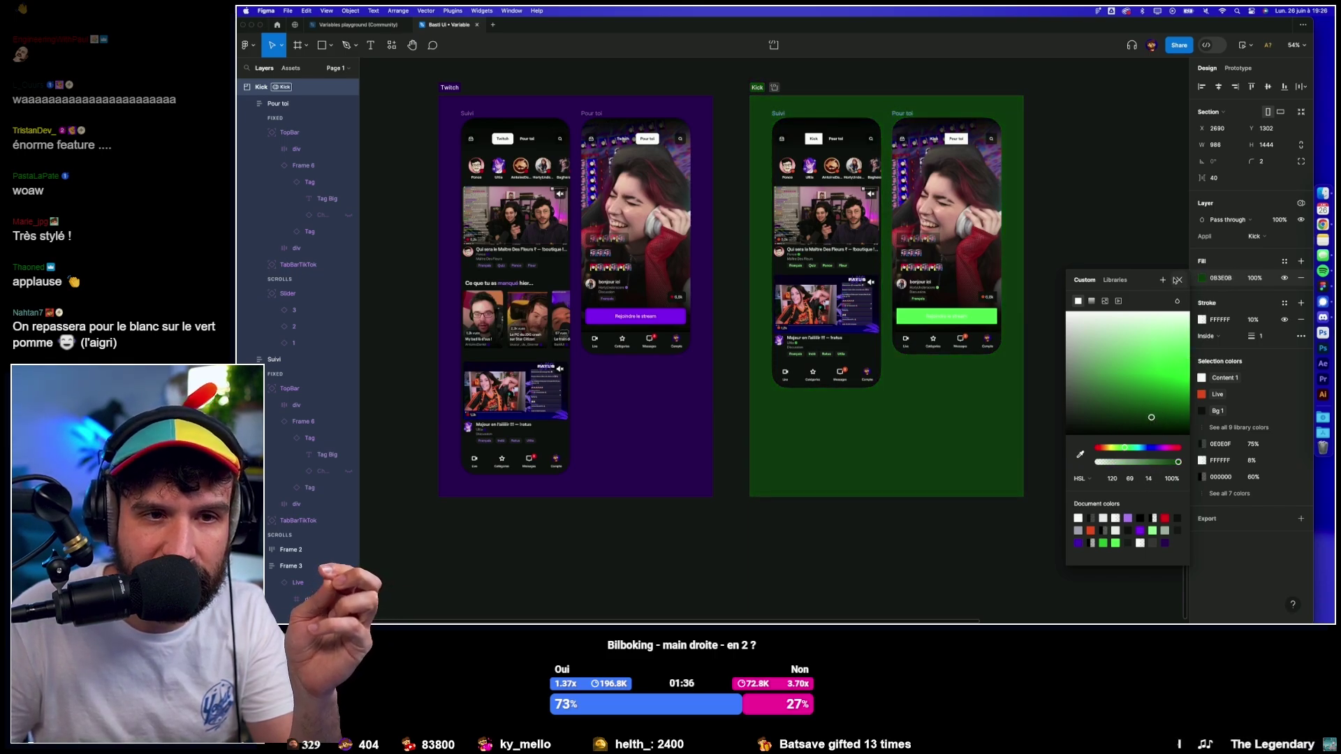
left_click(1118, 227)
scroll(1119, 227, "left", 2)
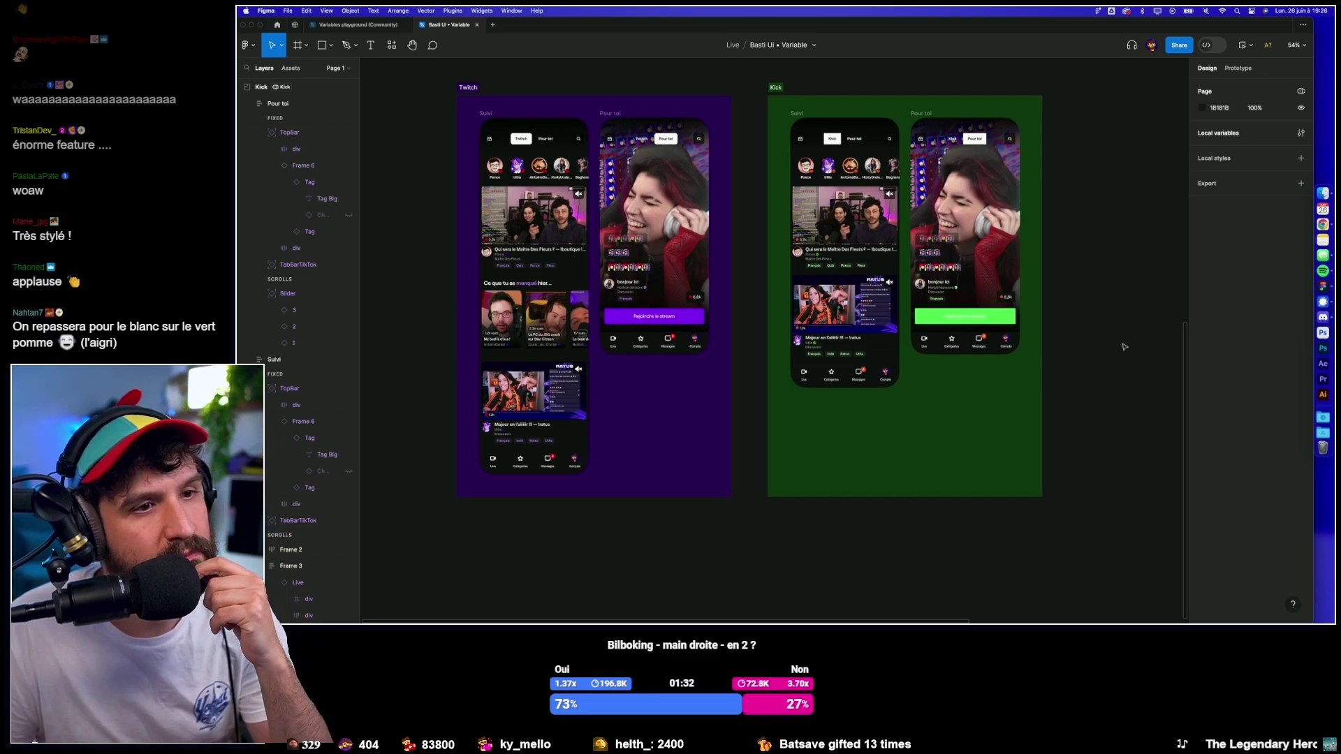
scroll(1124, 346, "up", 2)
scroll(1124, 346, "left", 1)
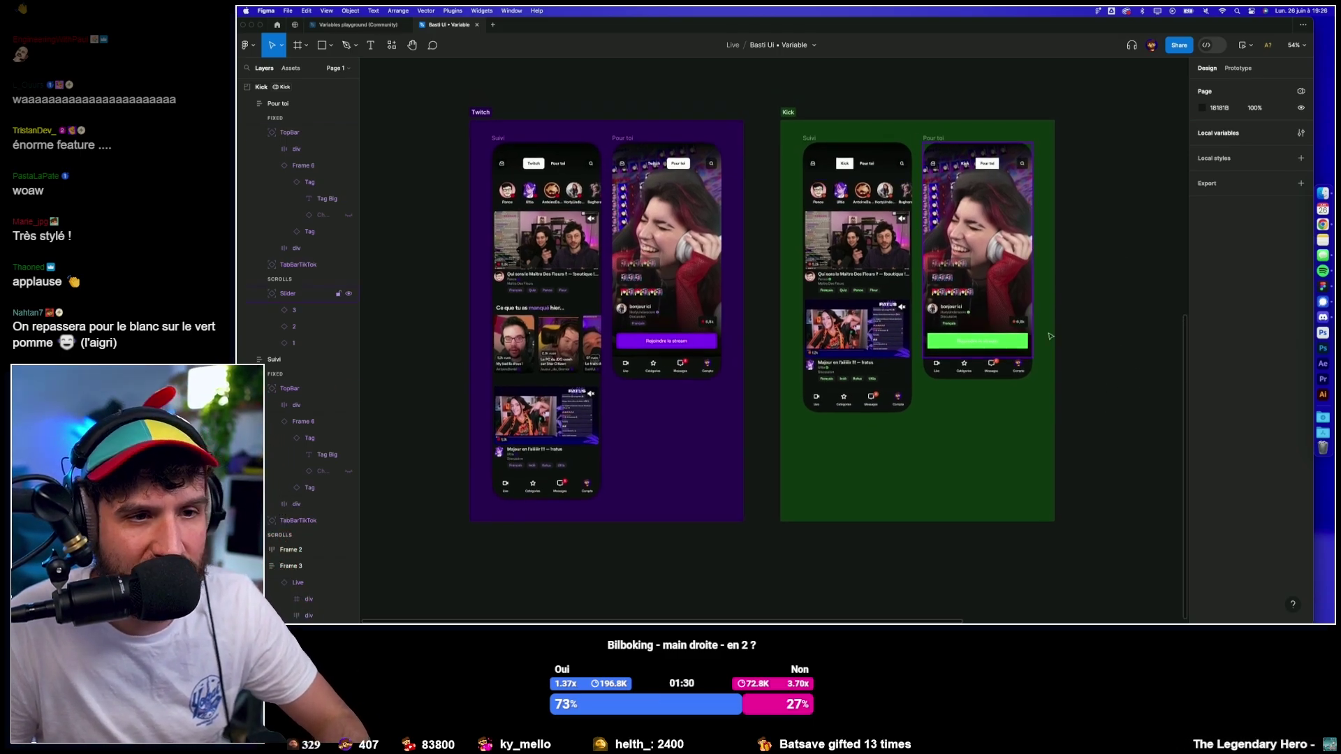
scroll(1069, 315, "left", 2)
scroll(1103, 294, "down", 2)
scroll(1079, 274, "up", 5)
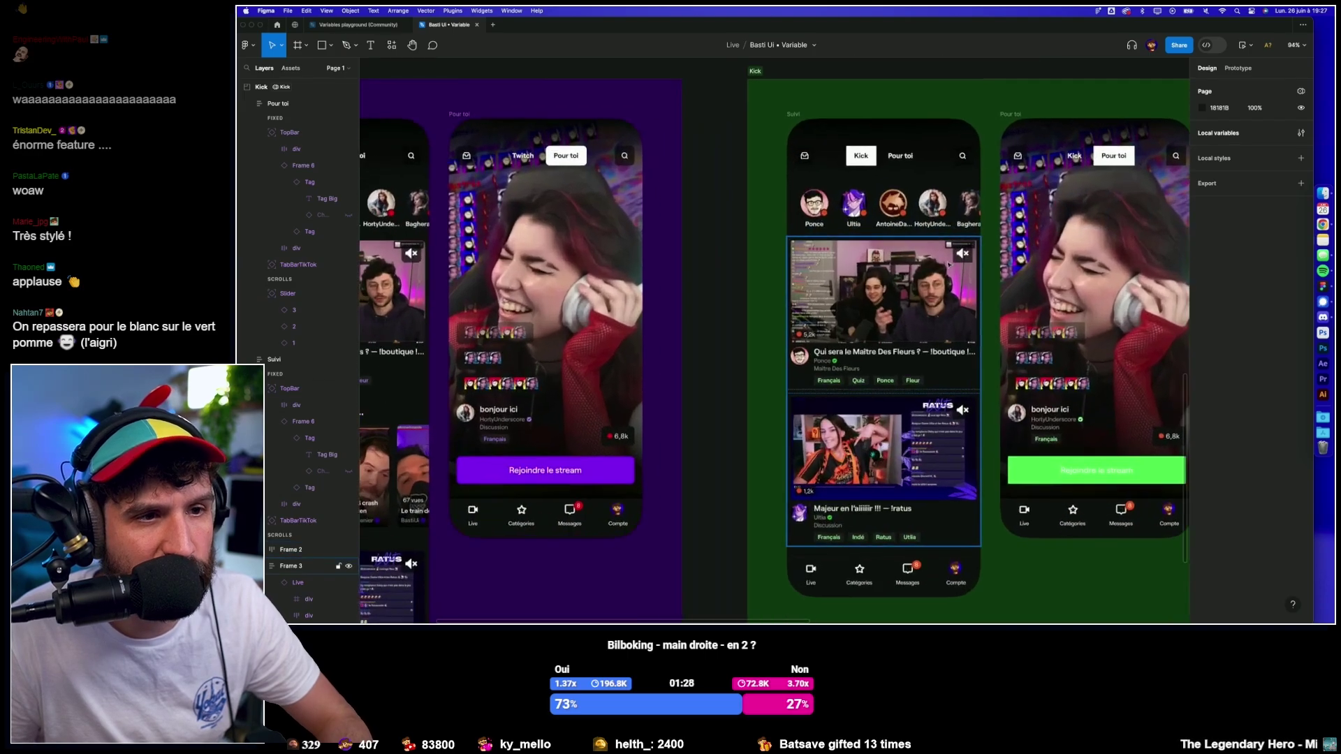
scroll(908, 300, "right", 3)
scroll(769, 314, "right", 2)
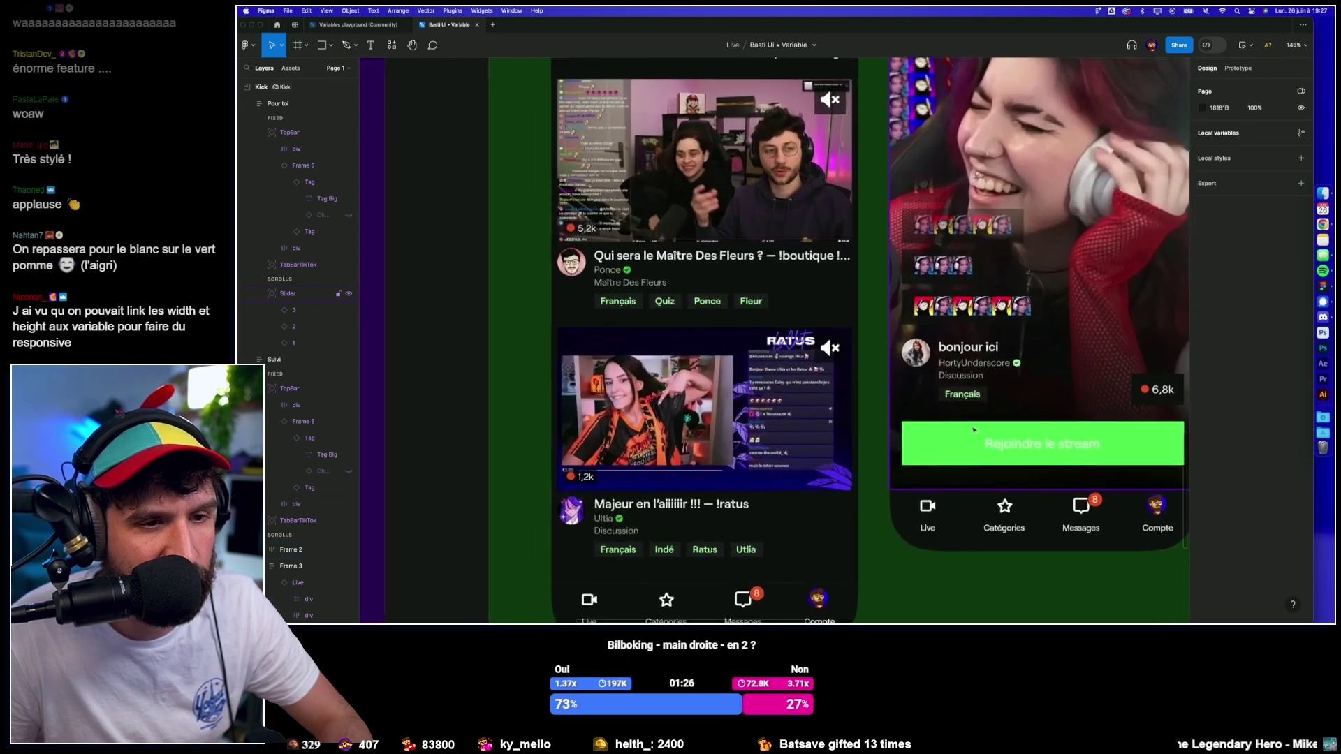
scroll(908, 335, "down", 3)
scroll(1013, 342, "down", 1)
left_click(1097, 350)
scroll(1118, 343, "down", 2)
scroll(1132, 321, "down", 1)
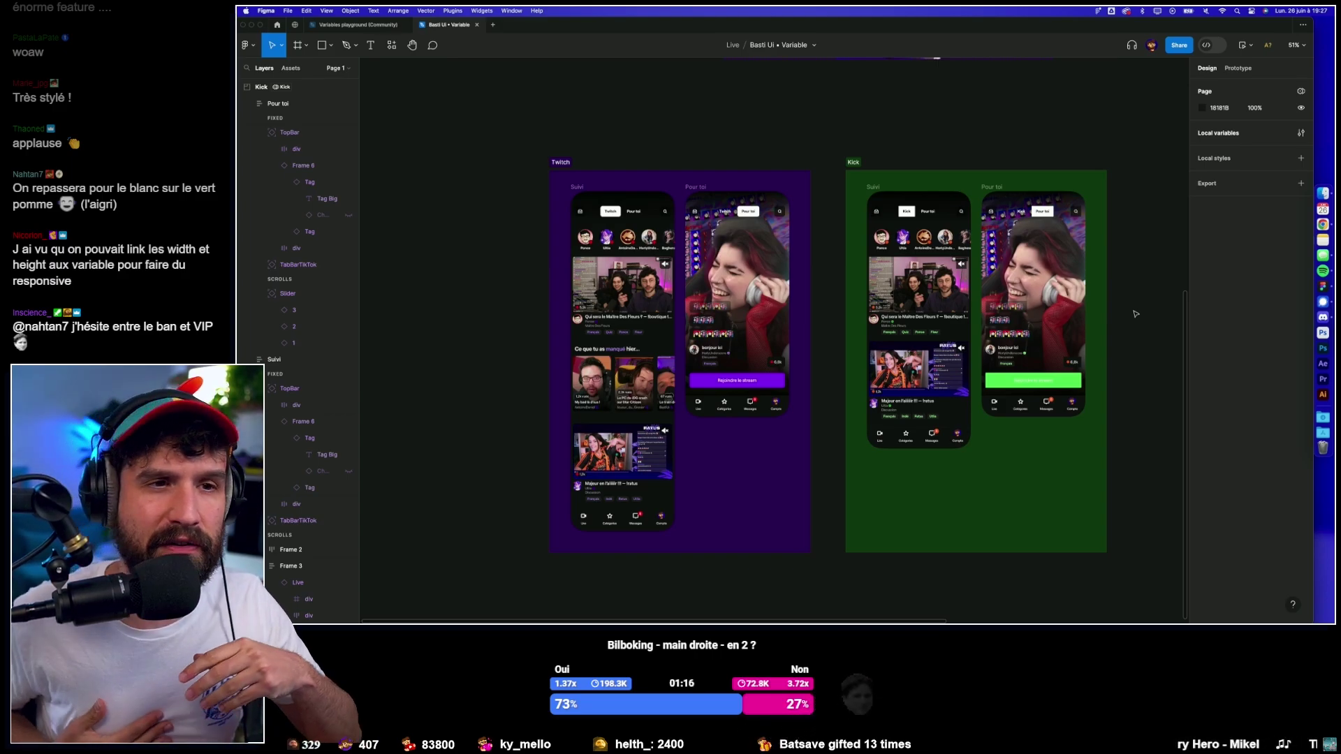
scroll(1136, 314, "right", 2)
scroll(1136, 314, "right", 1)
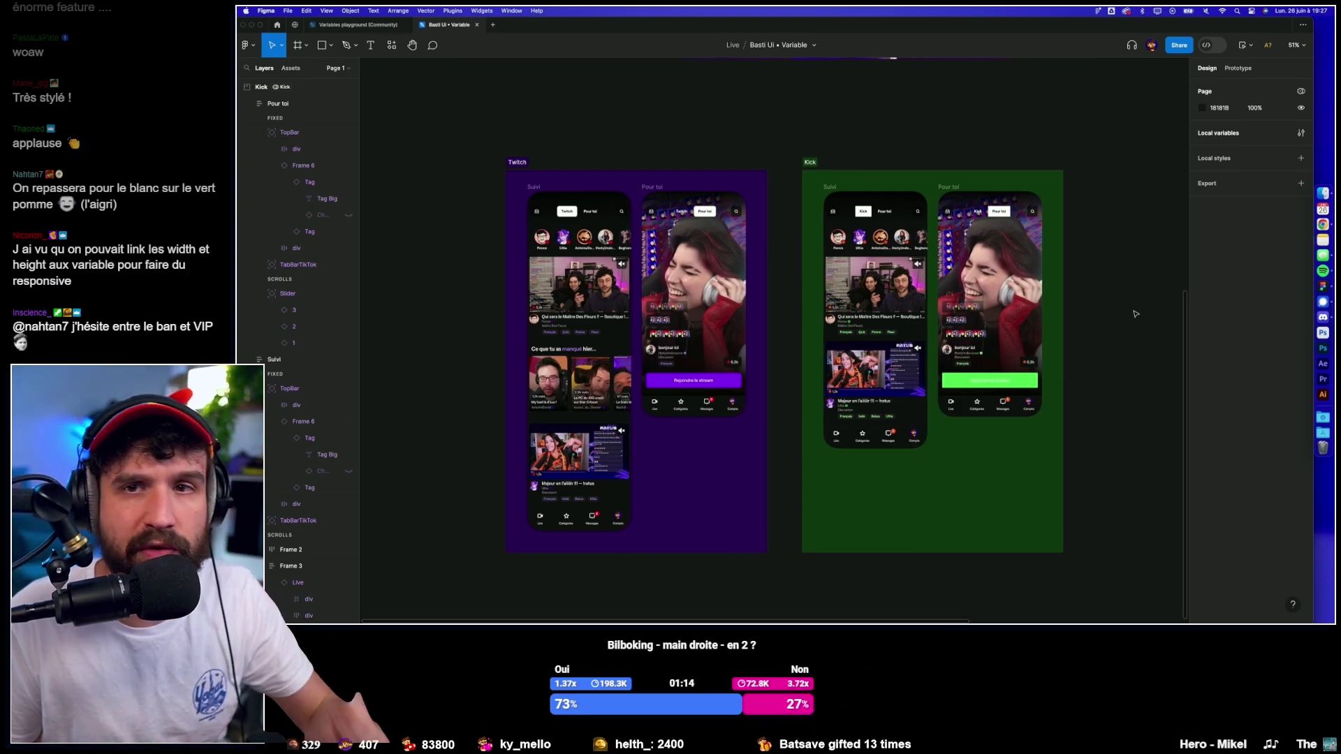
scroll(1131, 319, "down", 1)
scroll(1131, 319, "left", 1)
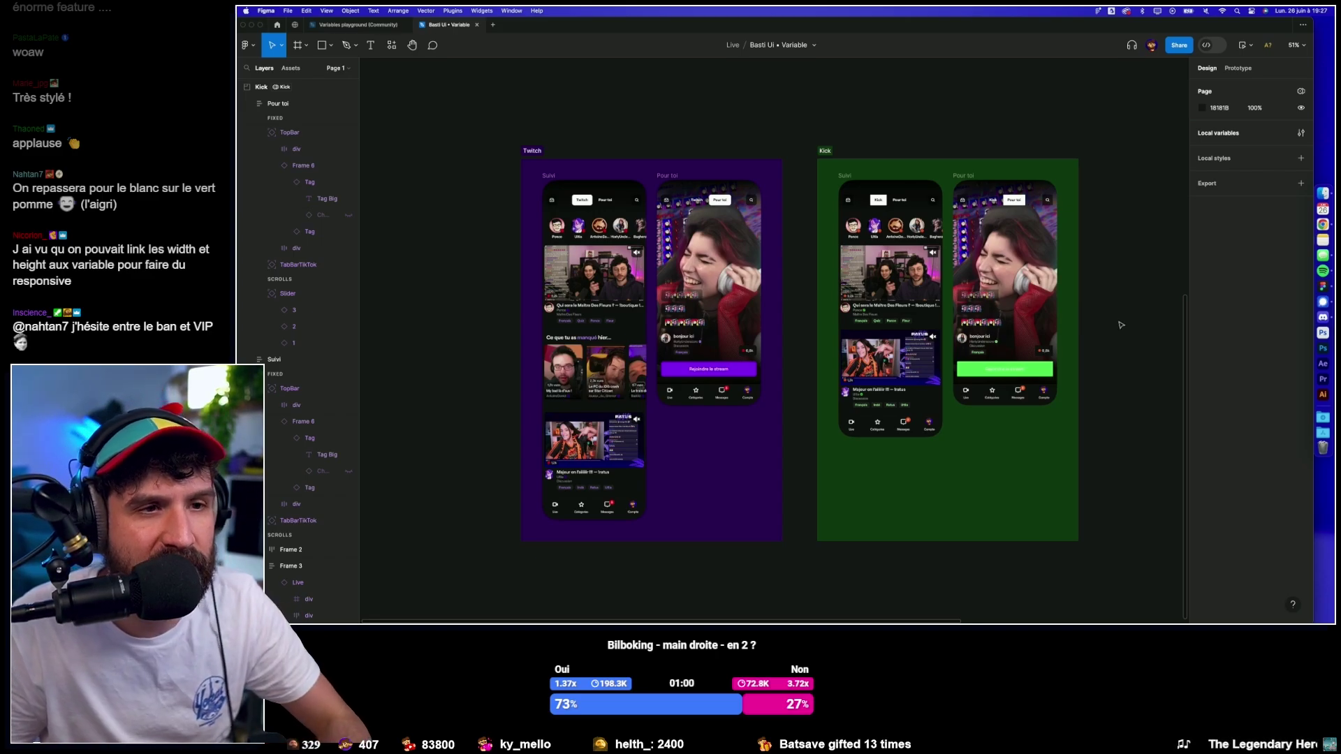
scroll(1122, 325, "down", 2)
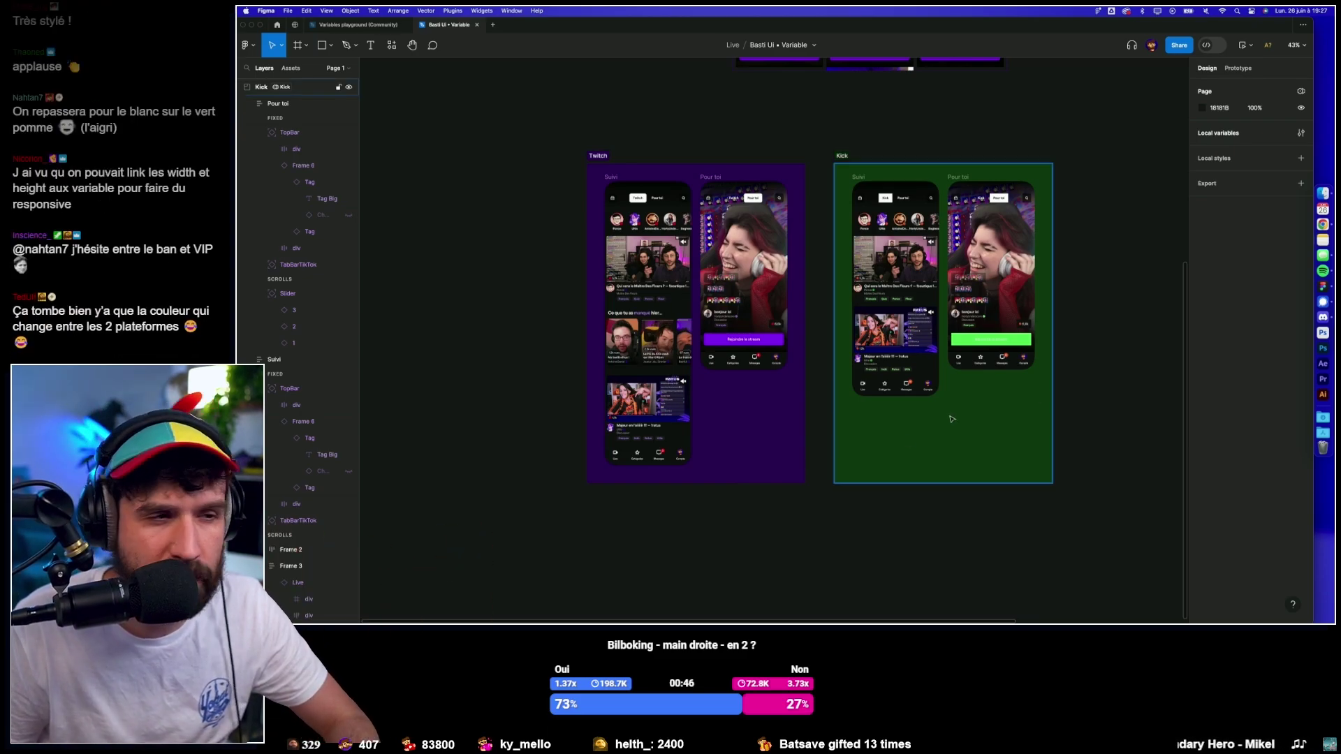
left_click(598, 155)
Extend the Twitch and Kick sections downward.
left_click_drag(742, 484, 742, 556)
left_click(843, 155)
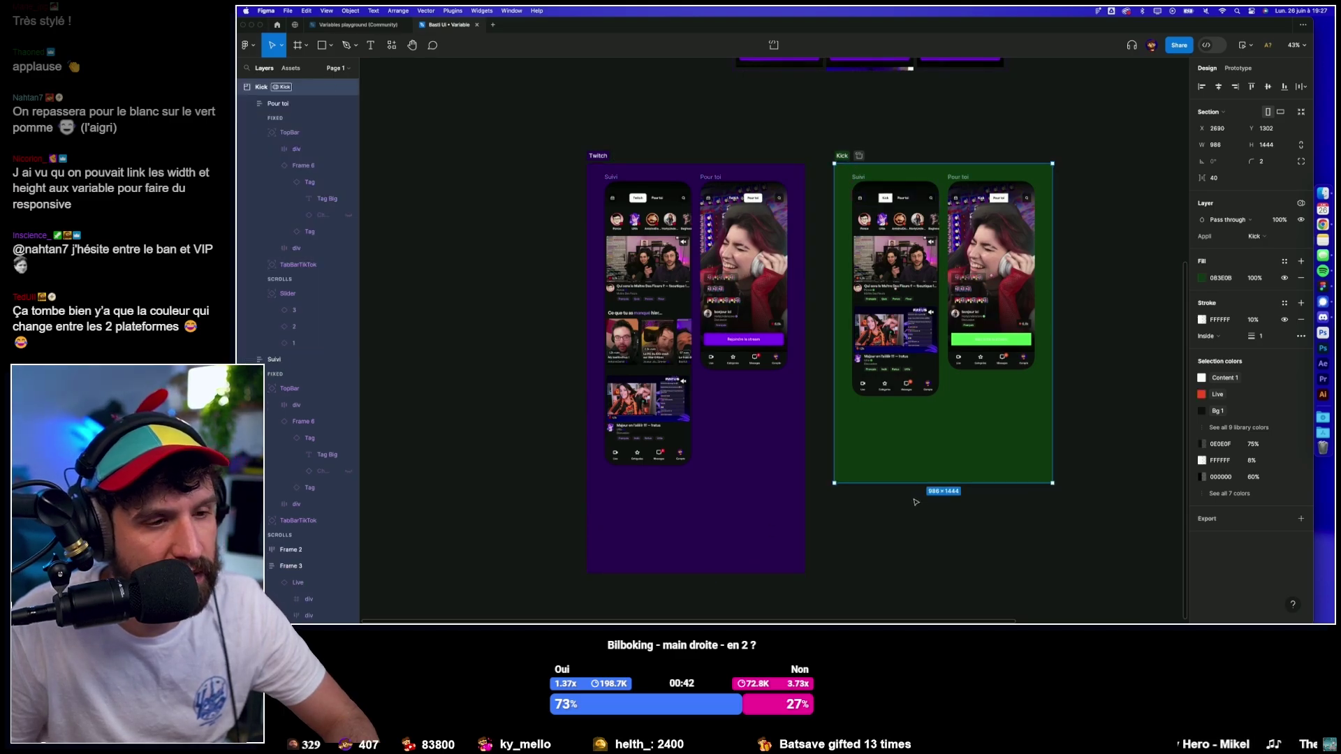
left_click_drag(900, 483, 887, 570)
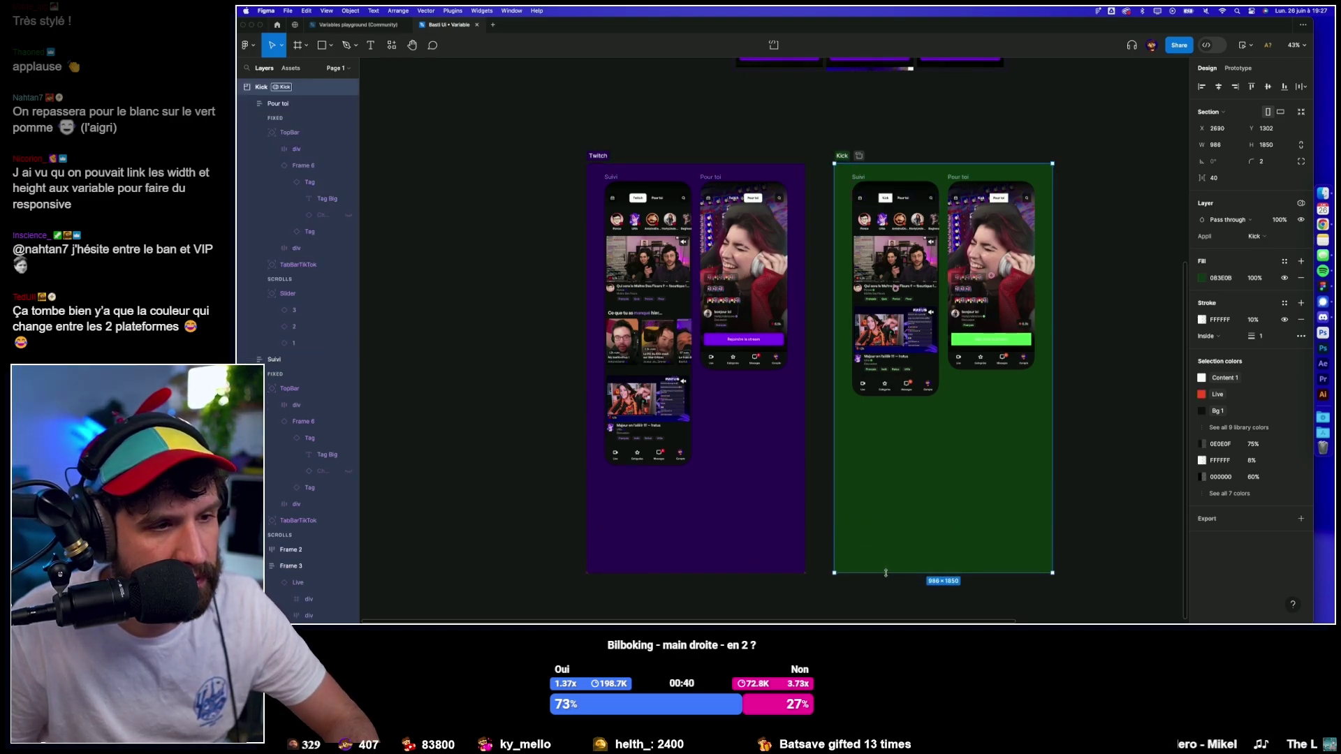
key("Escape")
scroll(725, 435, "up", 5)
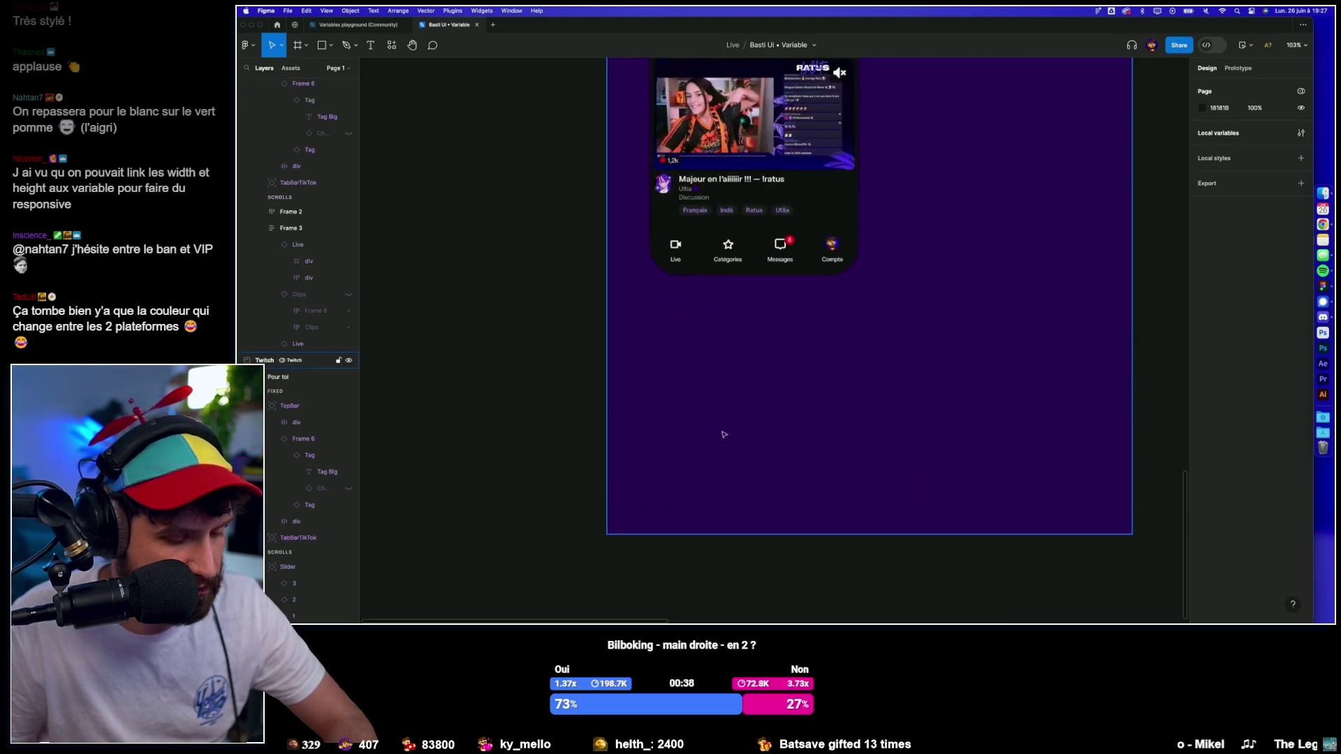
Add 'Welcome on' and 54 pt 'Twitch' text below the Twitch mockups.
key("t")
left_click(749, 404)
type("Bie")
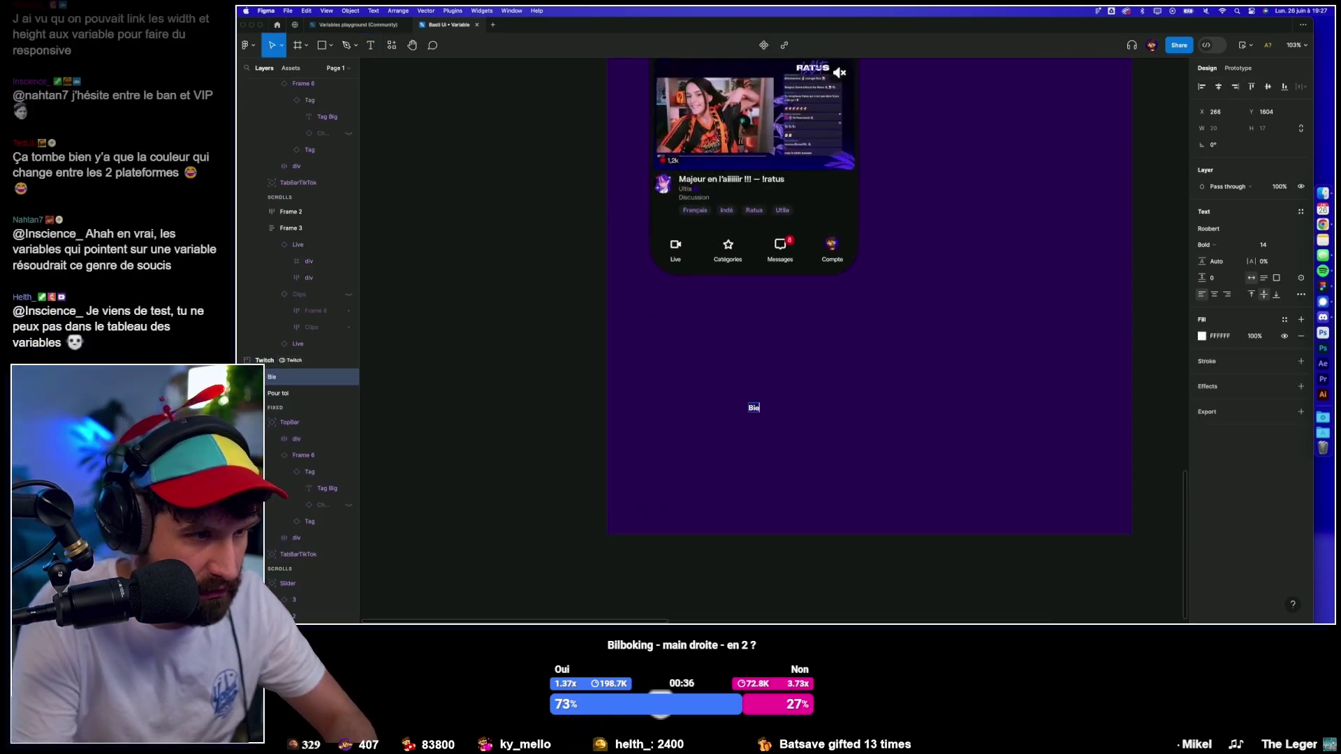
type("nvenu")
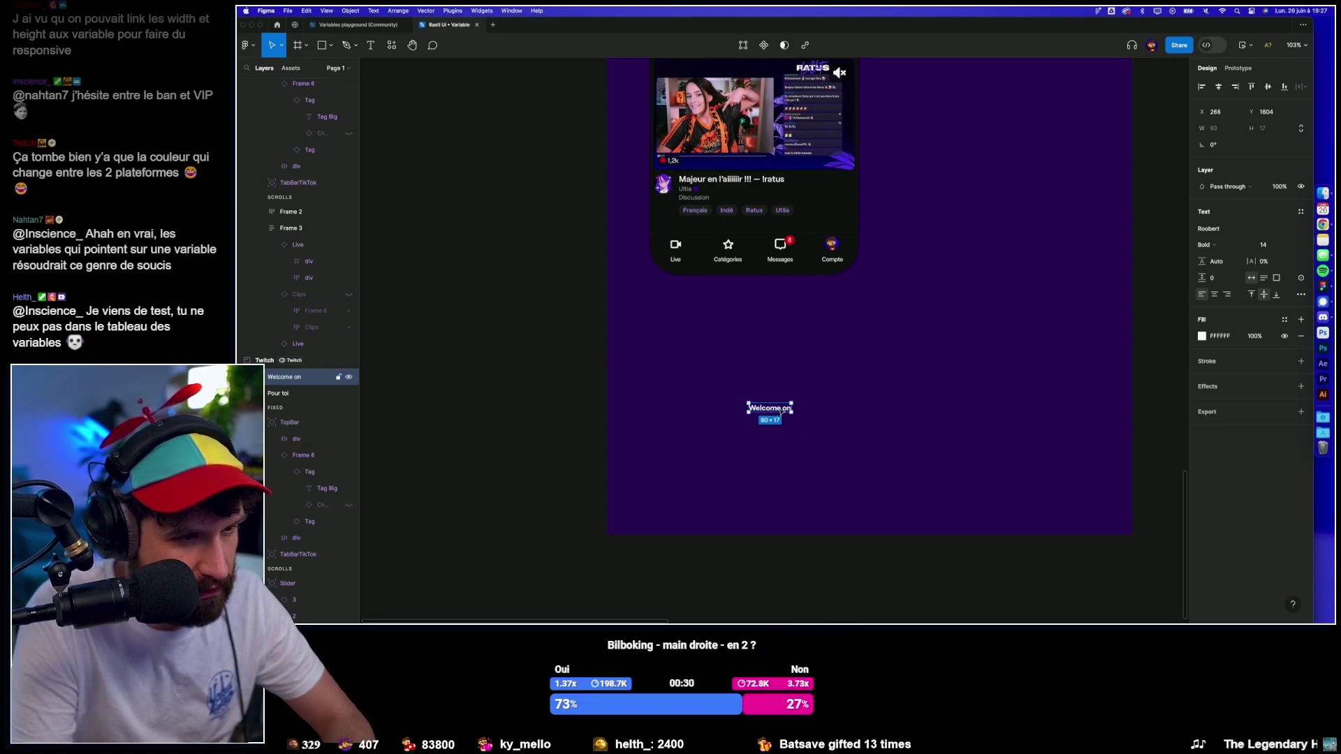
type("Twitch")
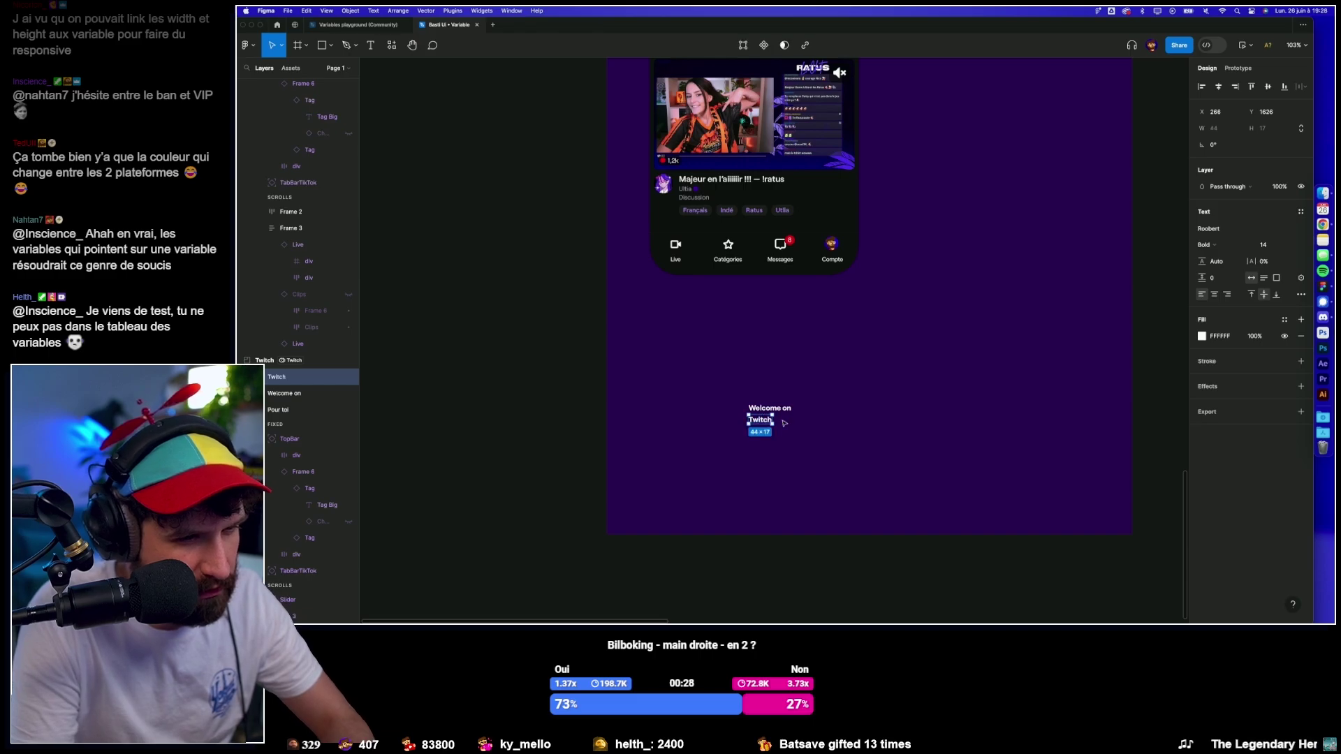
type("54")
key("Return")
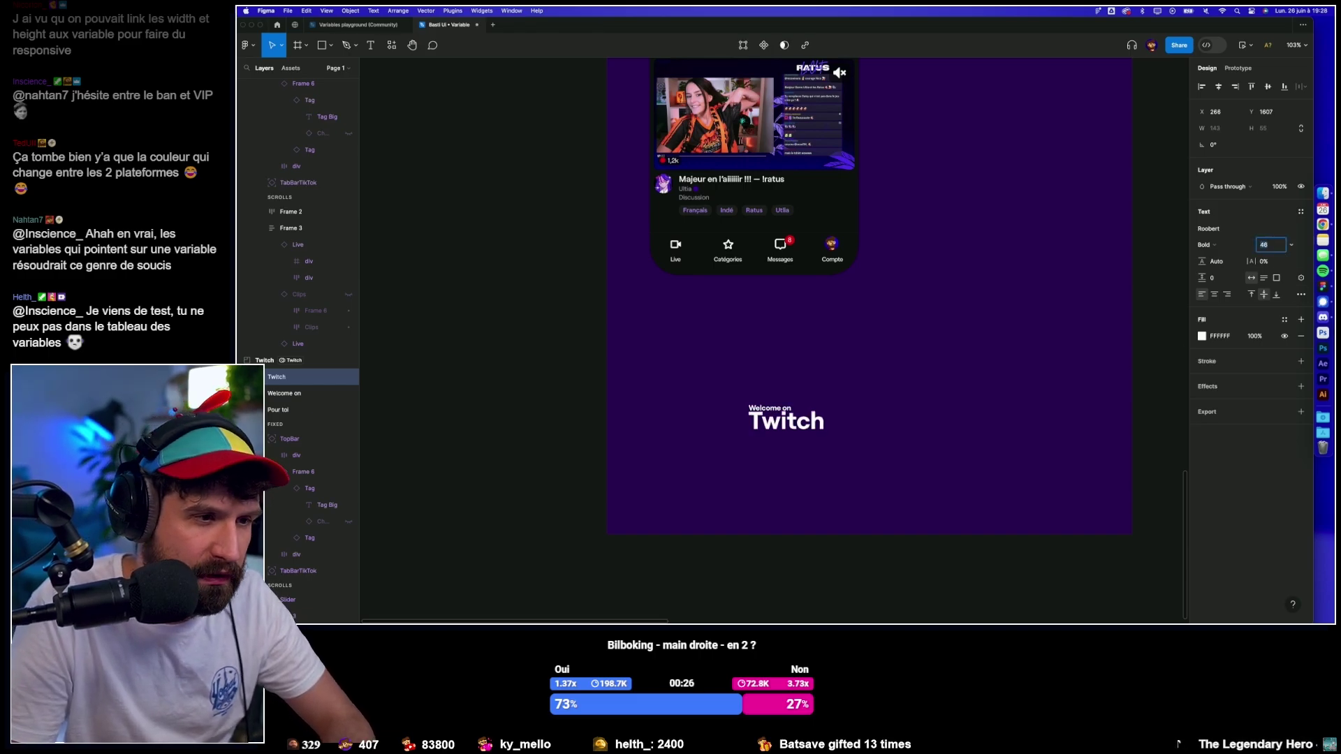
scroll(788, 387, "up", 3)
left_click_drag(789, 426, 790, 453)
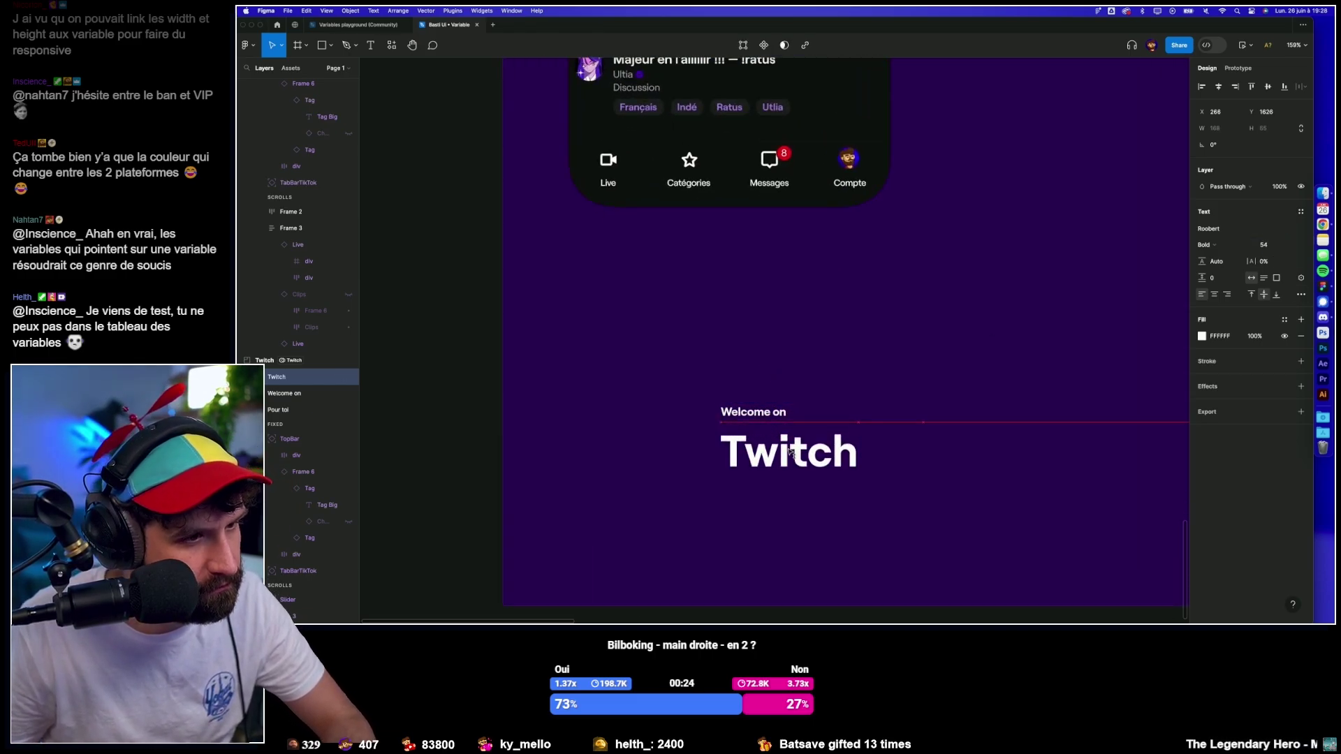
scroll(730, 394, "down", 3)
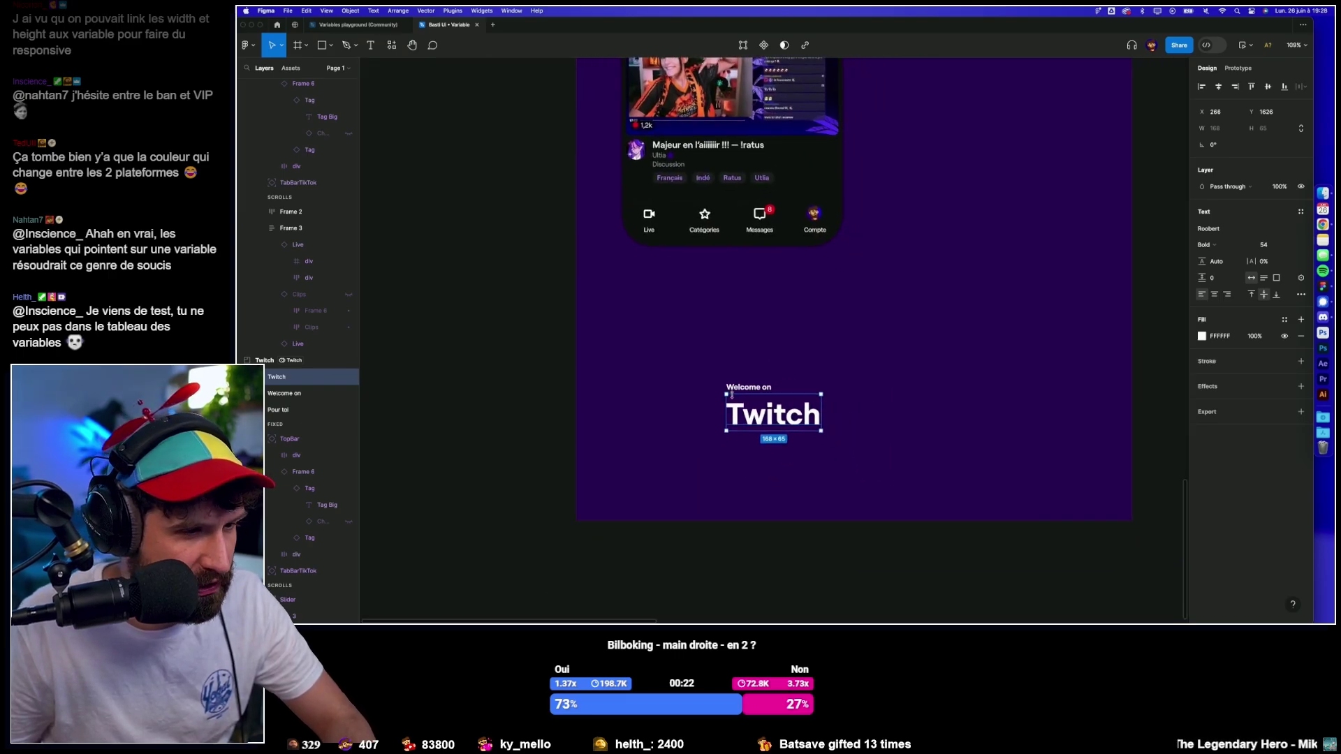
Wrap both heading texts in an auto-layout frame with a 29 gap.
left_click(757, 389, "shift")
key("shift+a")
left_click(1219, 262)
type("29")
key("Return")
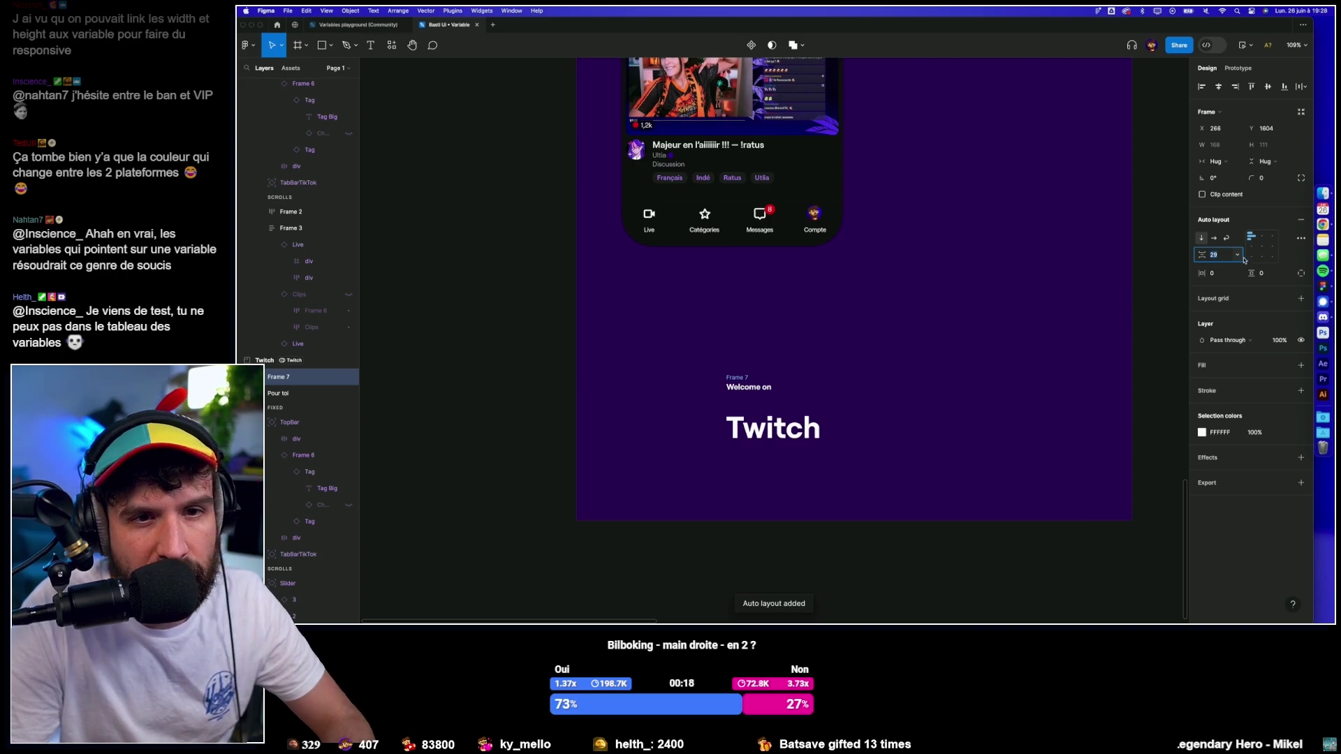
Bind the welcome frame's gap and horizontal and vertical padding to the Spacing 32 variable.
left_click(1238, 257)
left_click(1234, 288)
left_click(1228, 318)
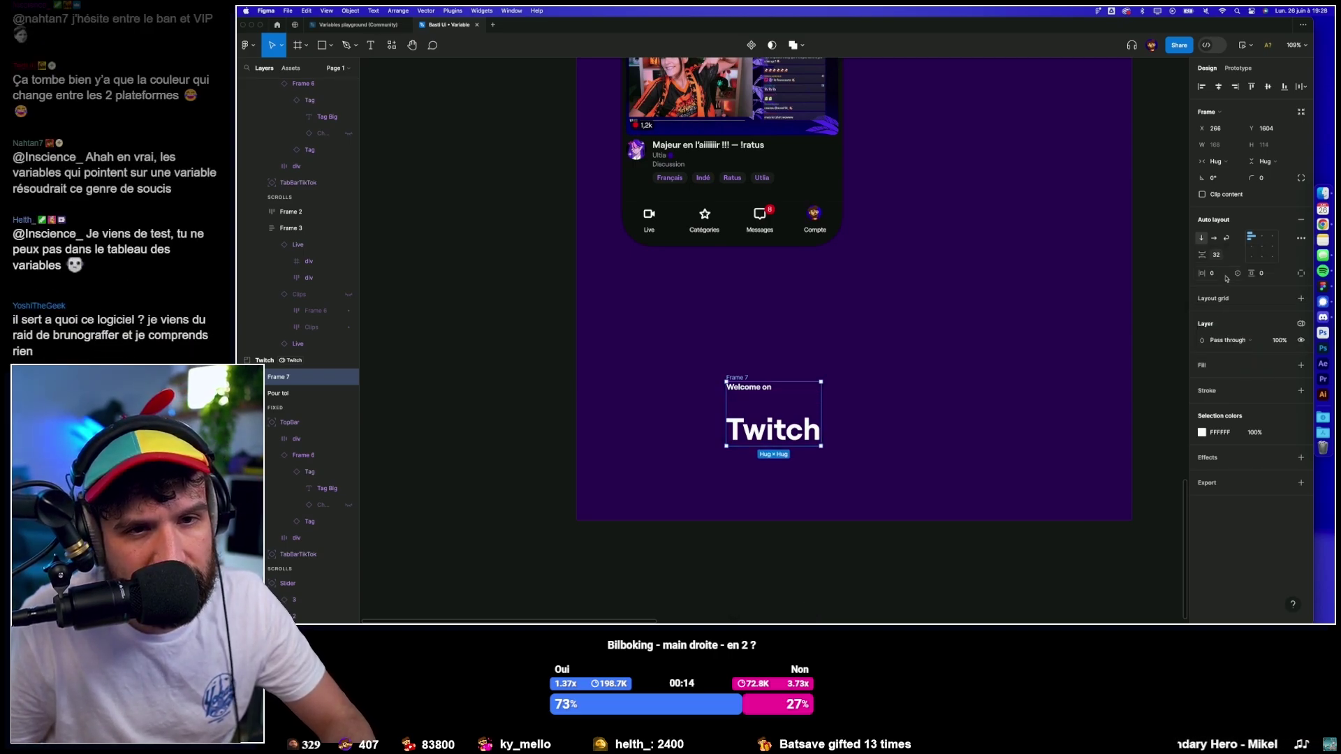
left_click(1246, 334)
left_click(1288, 274)
left_click(1276, 338)
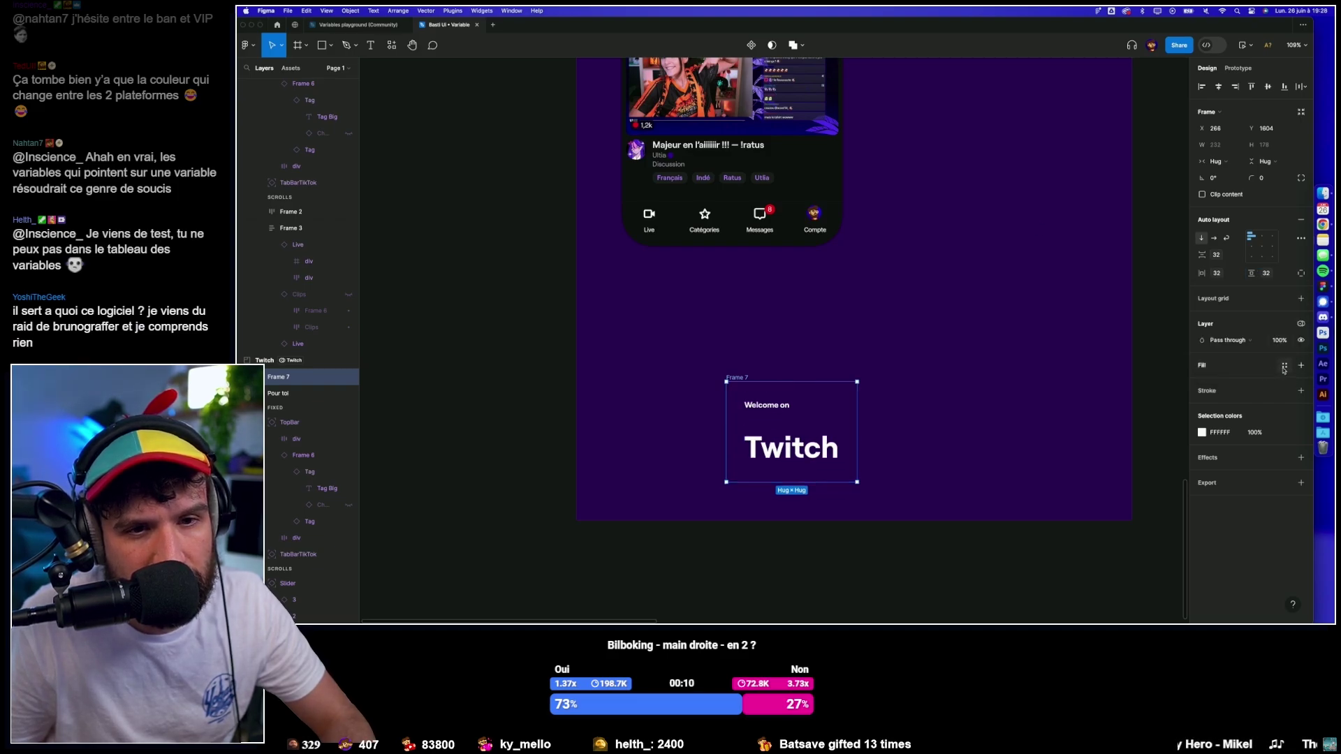
Fill the welcome frame with the Main colour variable.
left_click(1284, 367)
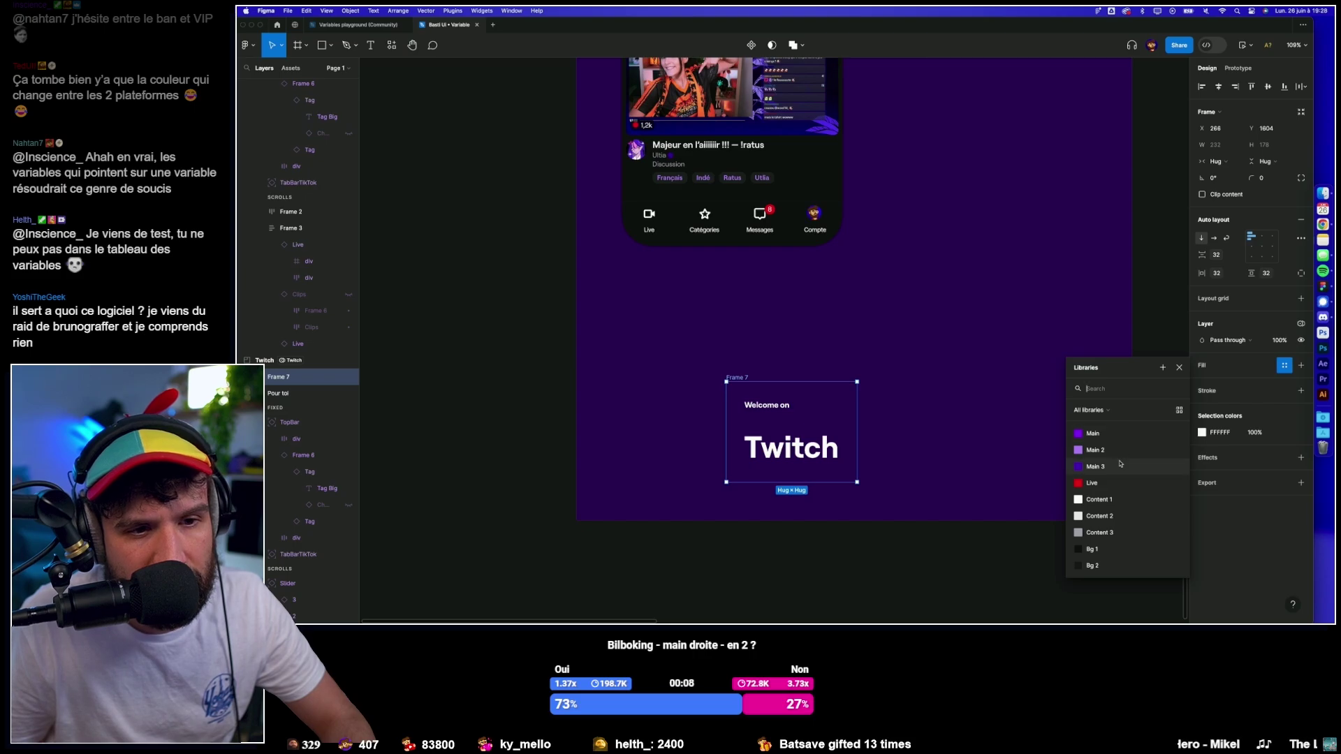
left_click(1126, 434)
left_click(951, 533)
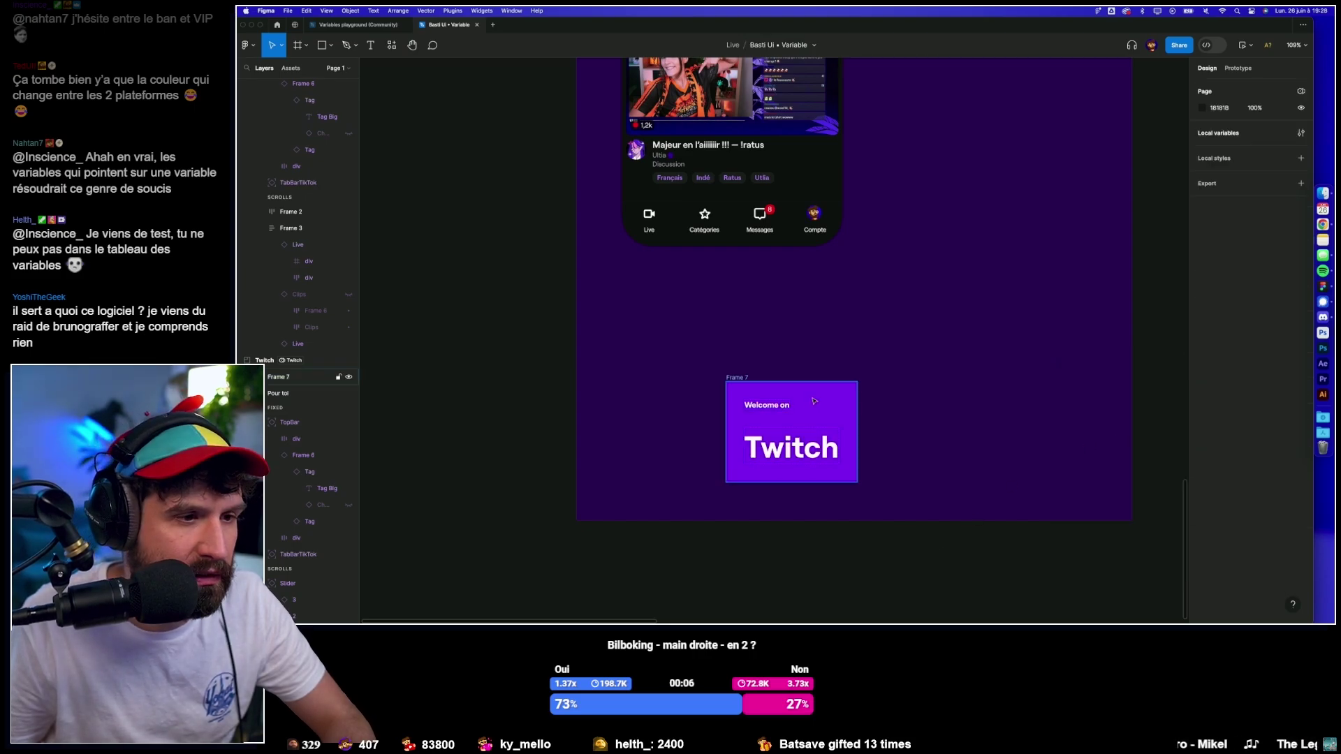
left_click(810, 403)
Set the 'Welcome on' text to font size 30.
left_click(787, 412)
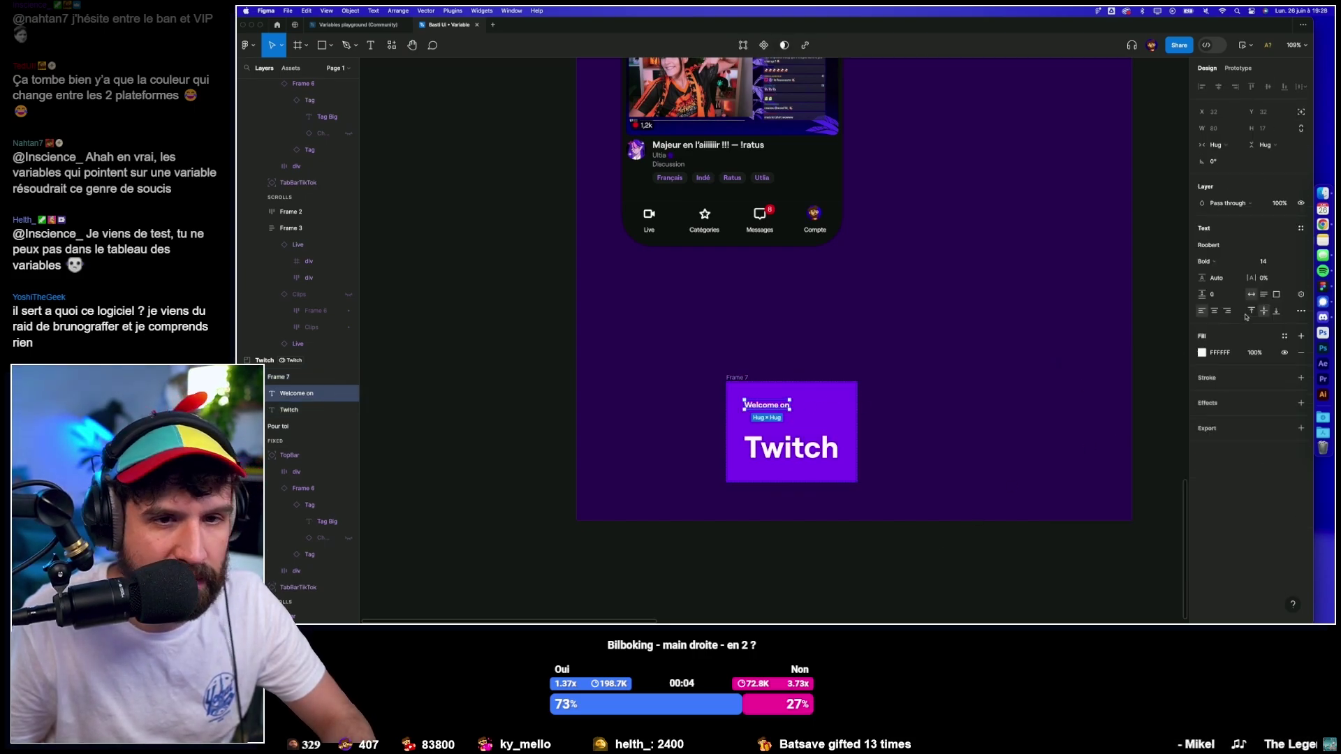
left_click(1264, 261)
key("Up")
key("Up")
key("Up")
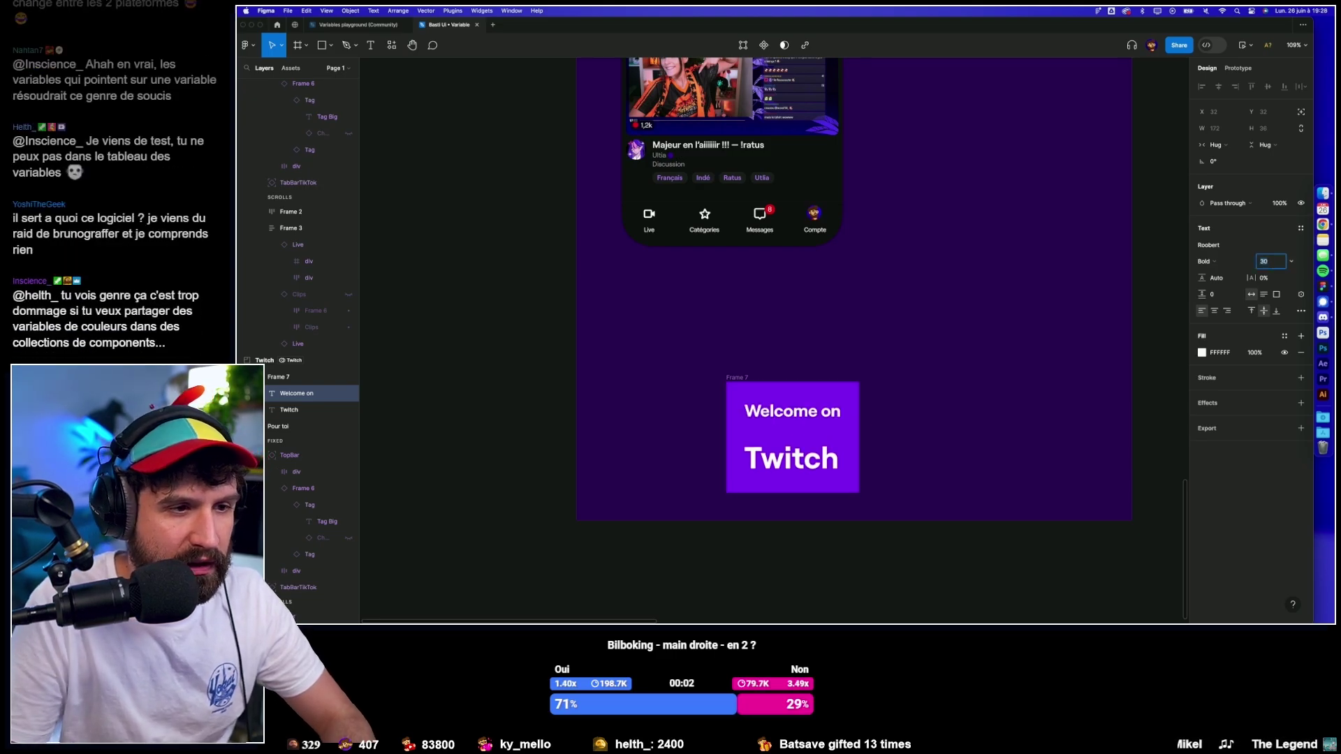
left_click(653, 542)
Try moving the welcome frame into the Kick section, then undo the move.
scroll(688, 442, "down", 5)
left_click_drag(724, 406, 901, 359)
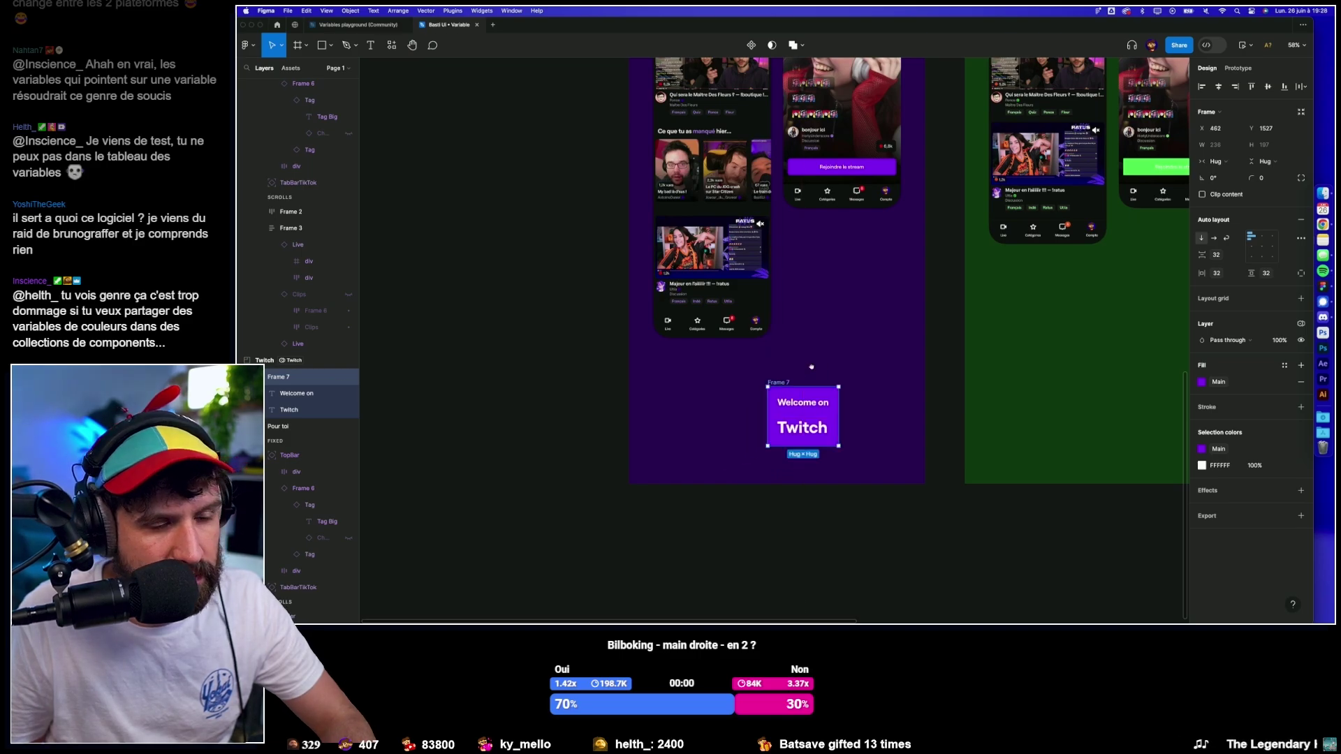
key("ctrl+z")
key("ctrl+z")
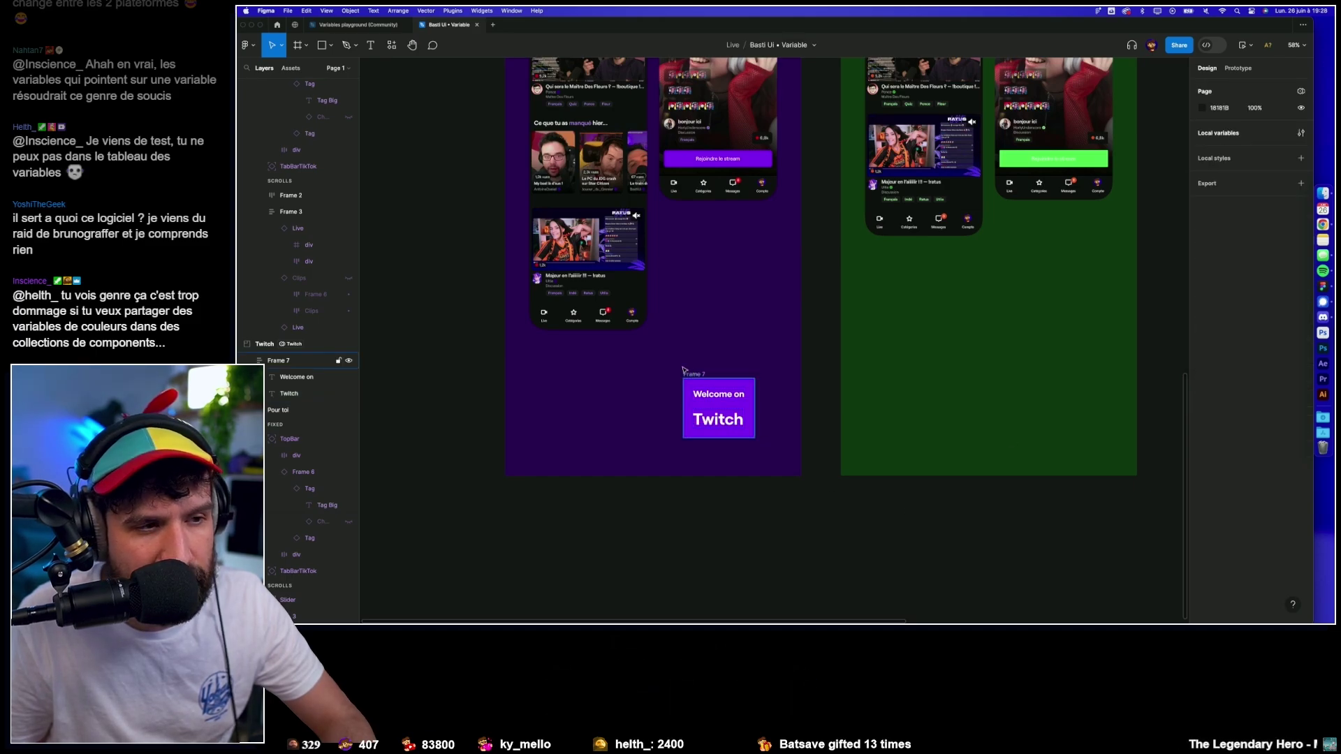
left_click_drag(747, 378, 956, 347)
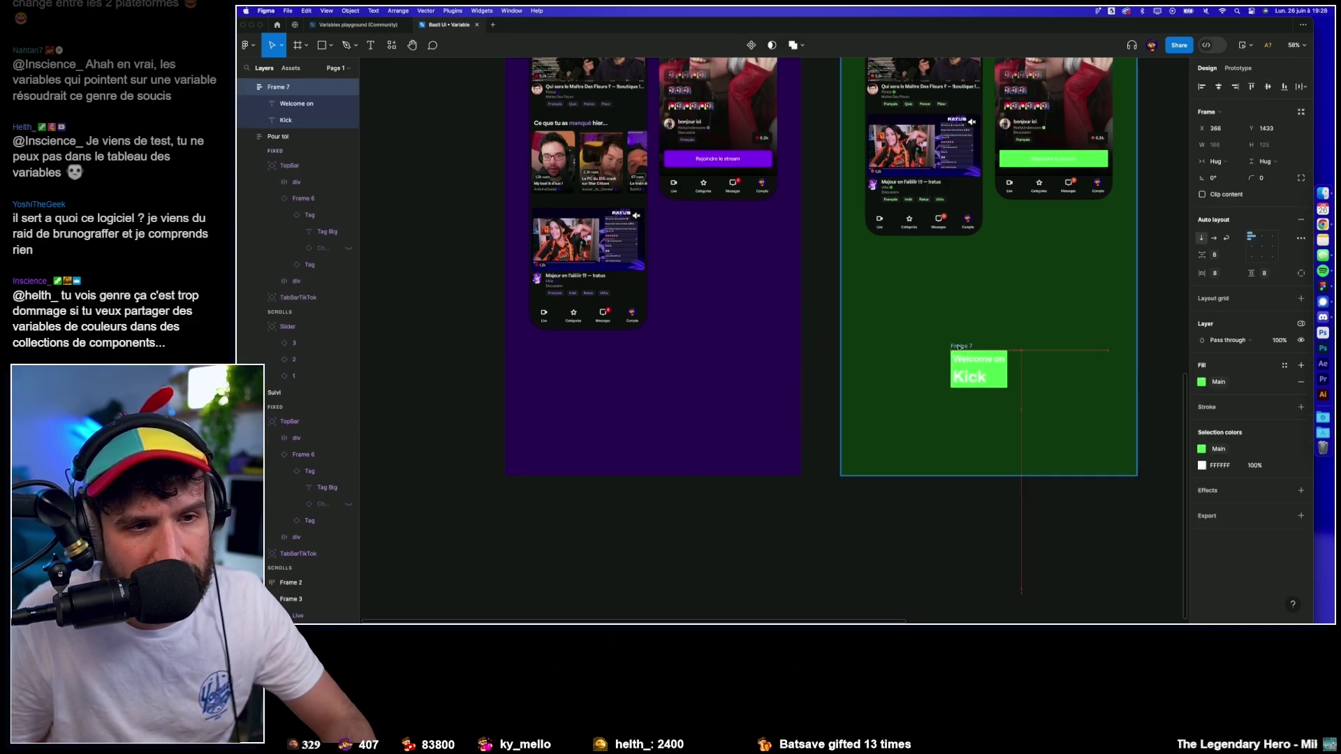
mouse_move(959, 347)
left_mouse_down()
mouse_move(685, 333)
mouse_move(951, 323)
mouse_move(684, 359)
mouse_move(930, 358)
mouse_move(747, 358)
mouse_move(936, 328)
left_mouse_up()
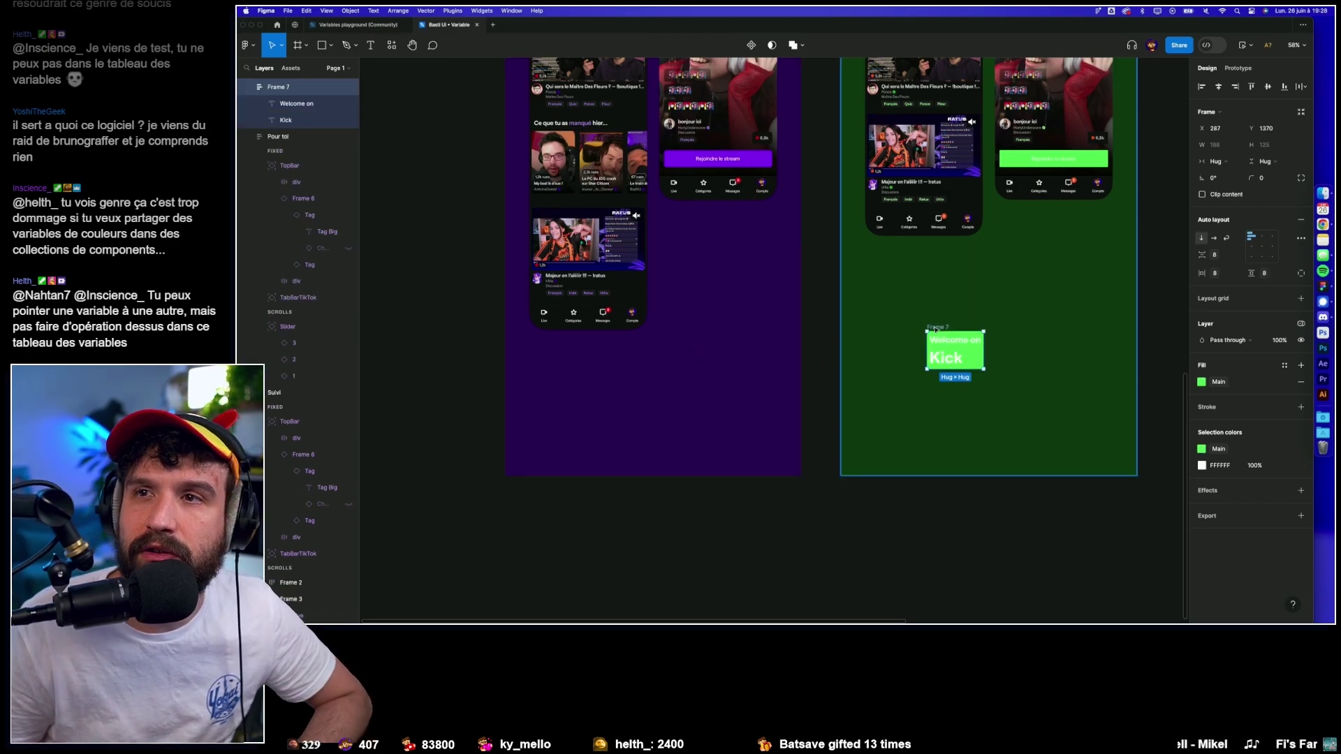
left_click_drag(936, 328, 686, 364)
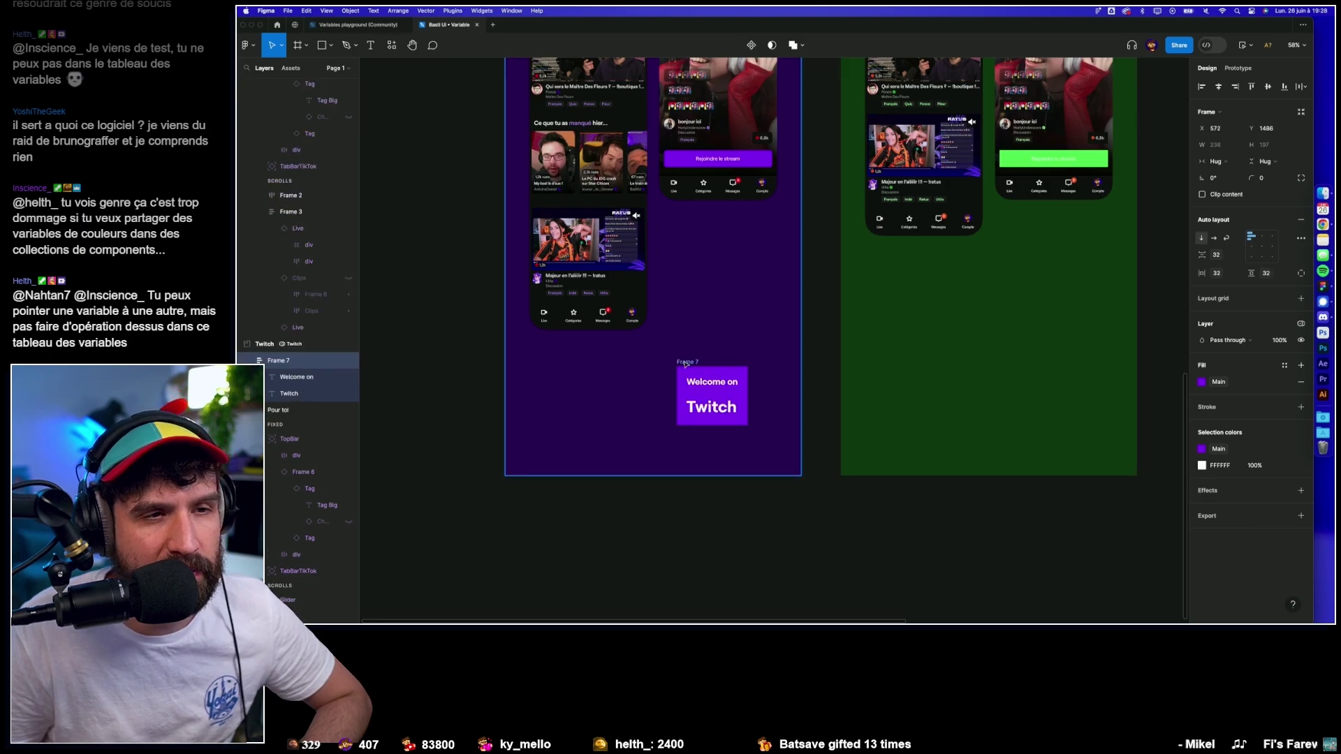
scroll(686, 363, "up", 5)
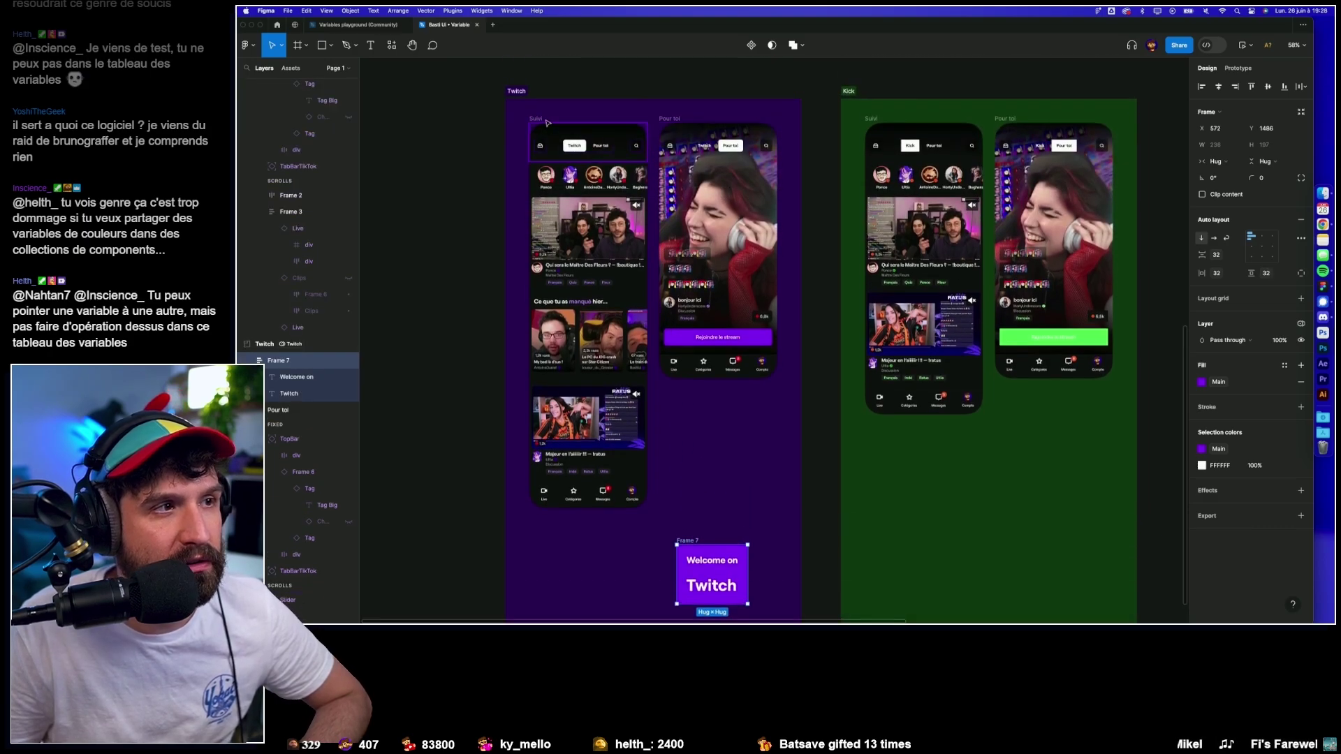
left_click(586, 140)
left_click(1241, 45)
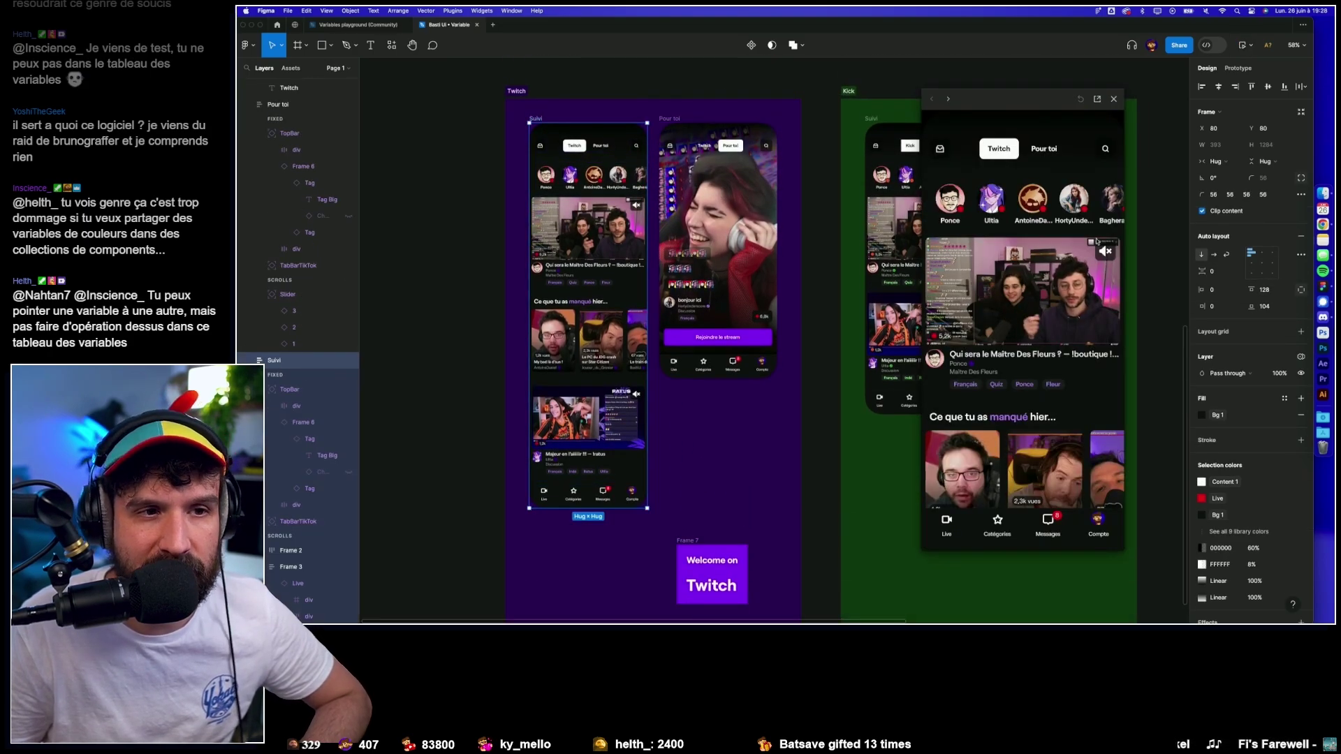
Switch the prototype preview between the Pour toi and Twitch feeds, then close it.
scroll(1038, 373, "down", 5)
scroll(1054, 280, "up", 5)
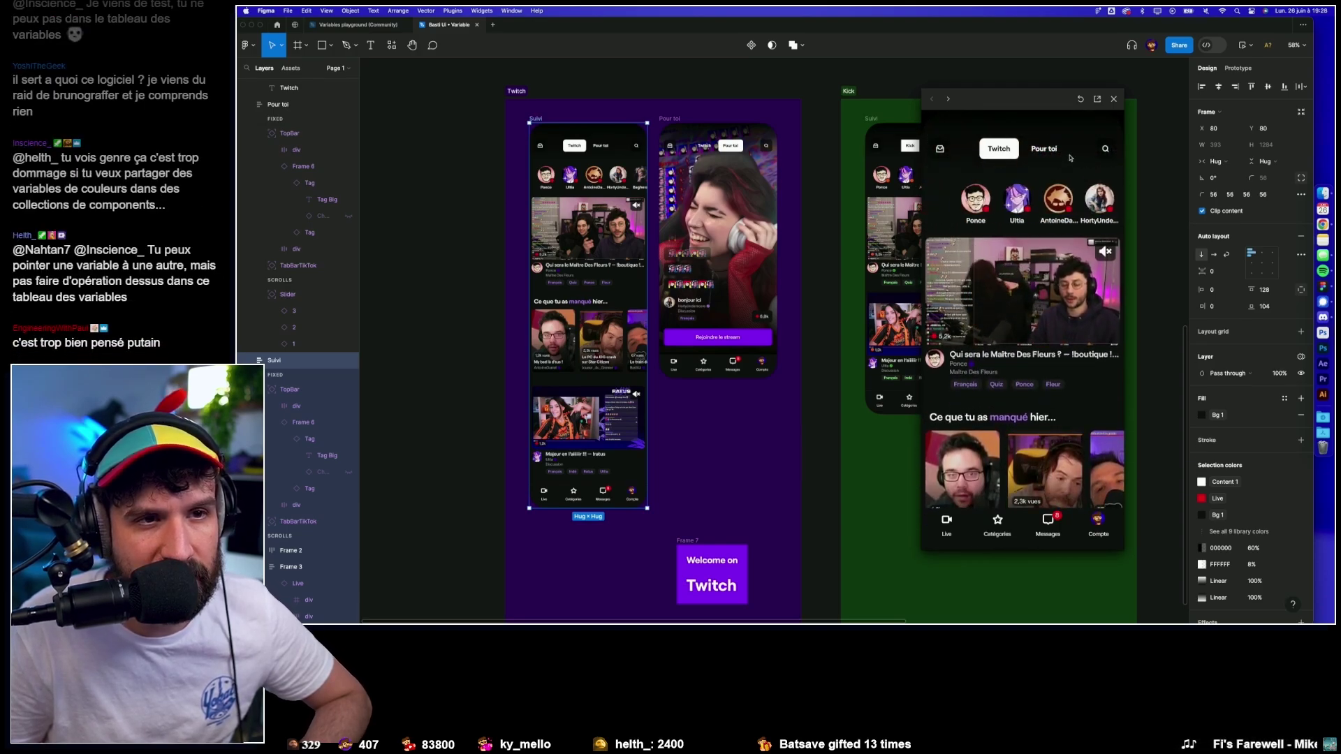
left_click(1055, 153)
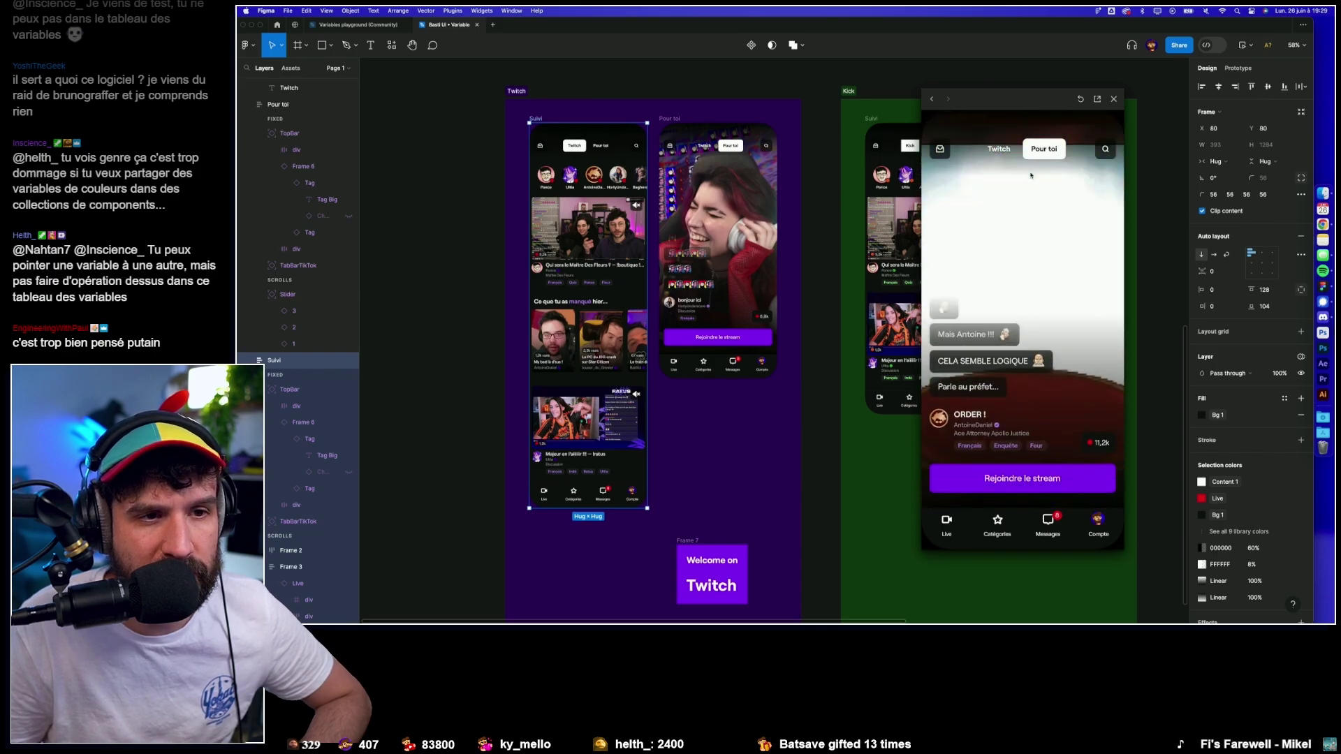
left_click(999, 148)
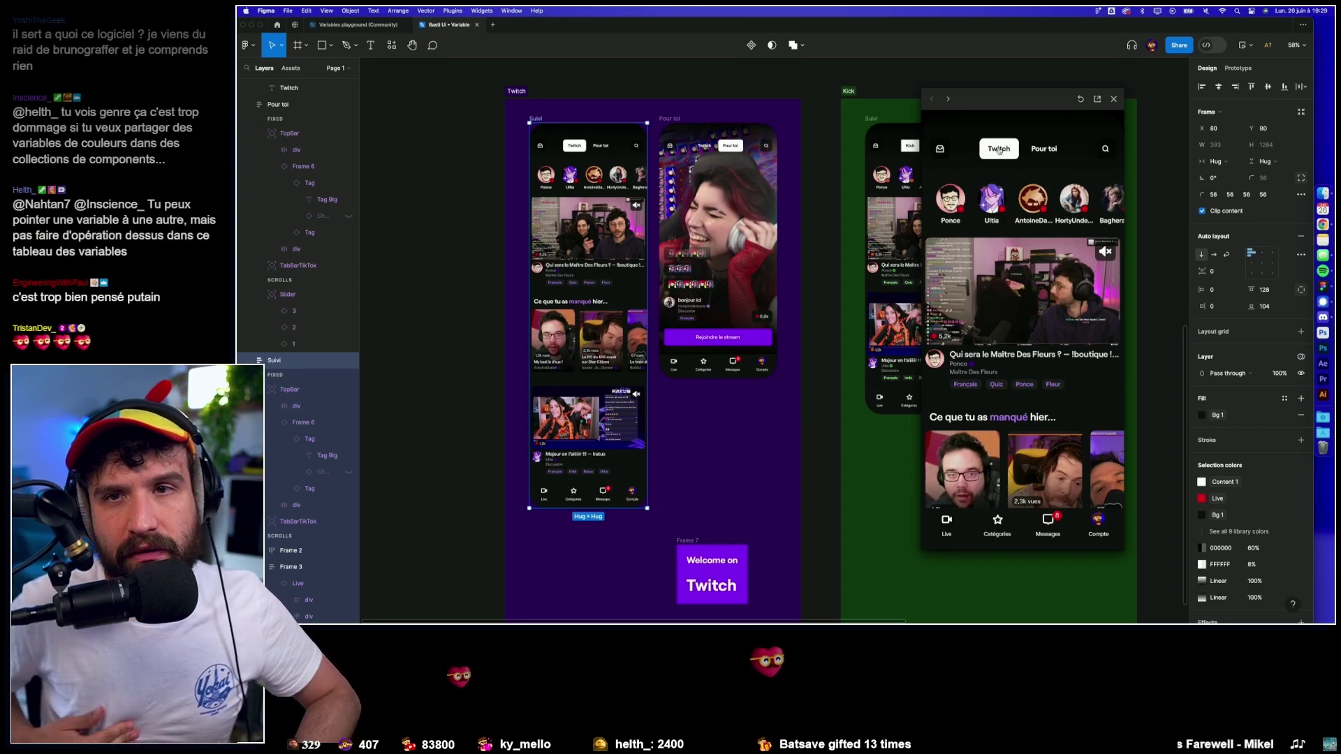
left_click_drag(1065, 94, 1045, 110)
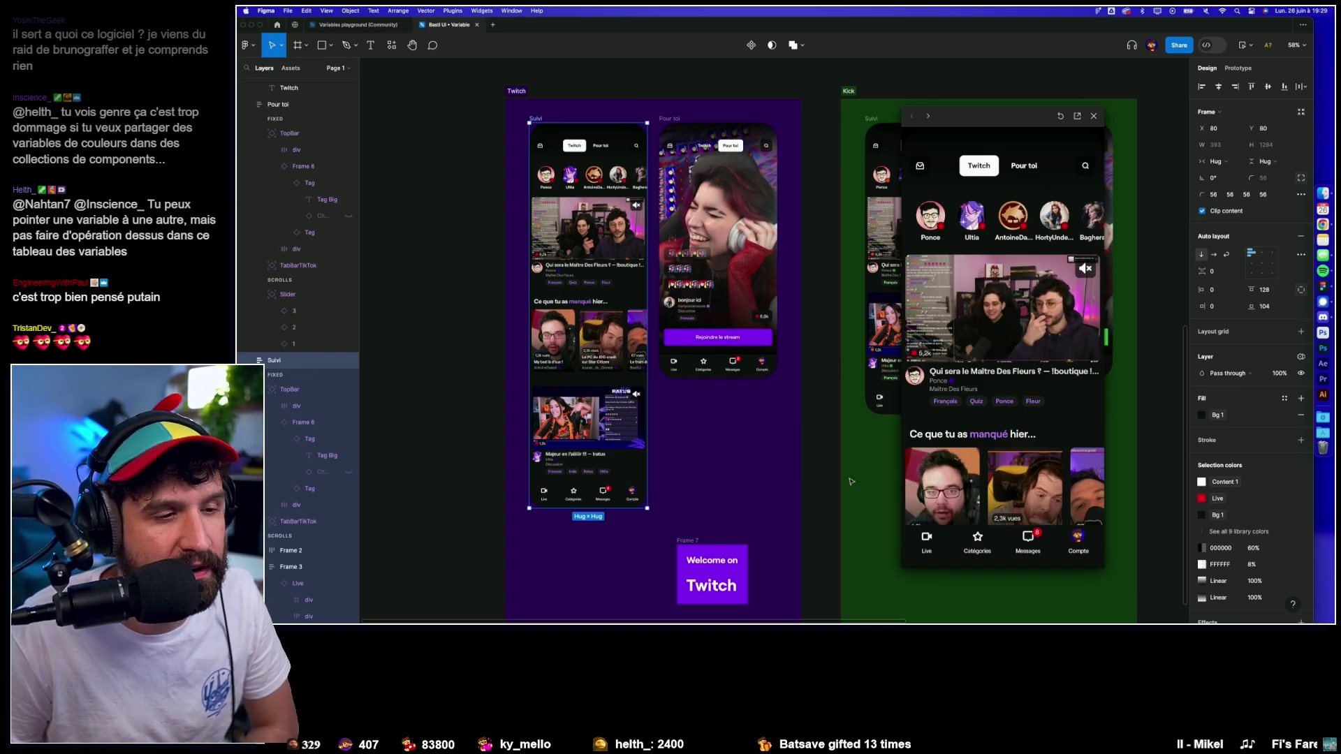
key("Escape")
Move the welcome card into the Kick frame and back to Twitch, then switch to Variables playground.
scroll(932, 302, "down", 5)
scroll(932, 302, "down", 1)
mouse_move(694, 271)
left_mouse_down()
mouse_move(948, 248)
mouse_move(890, 212)
left_mouse_up()
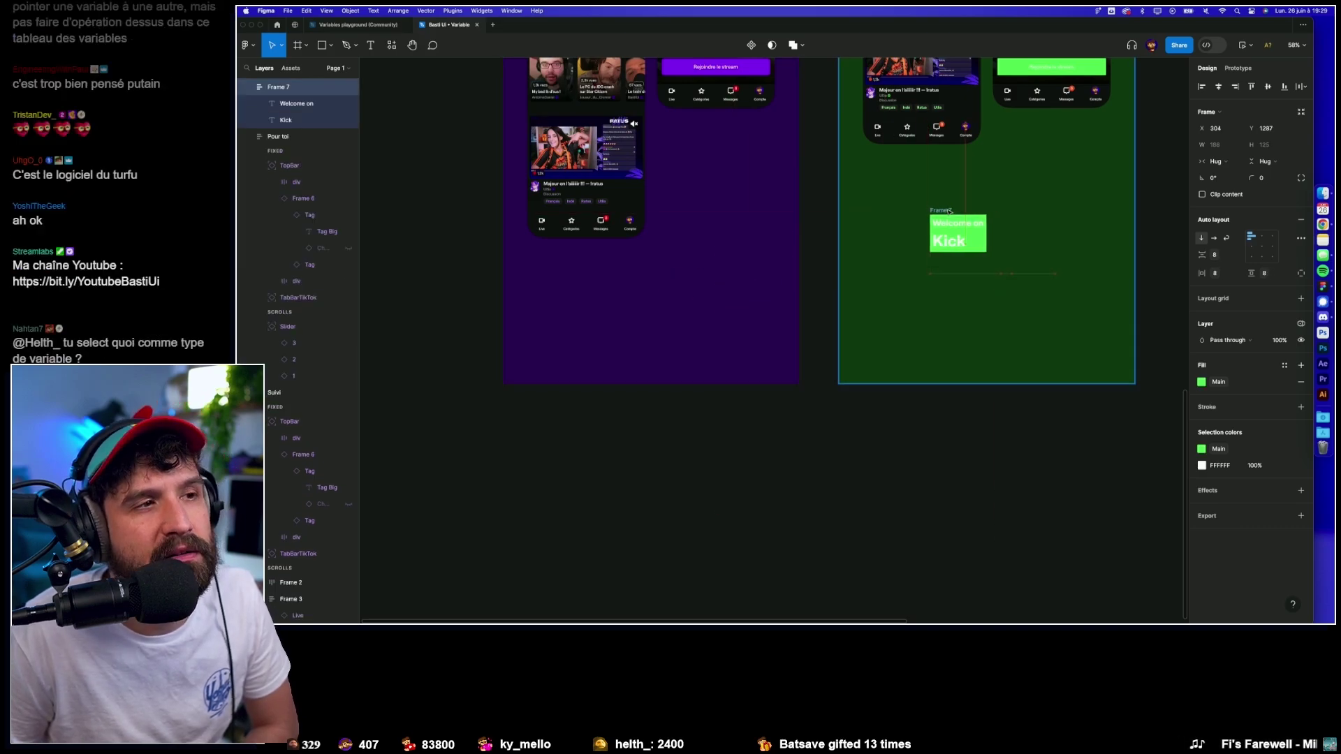
mouse_move(889, 211)
left_mouse_down()
mouse_move(711, 235)
mouse_move(715, 218)
left_mouse_up()
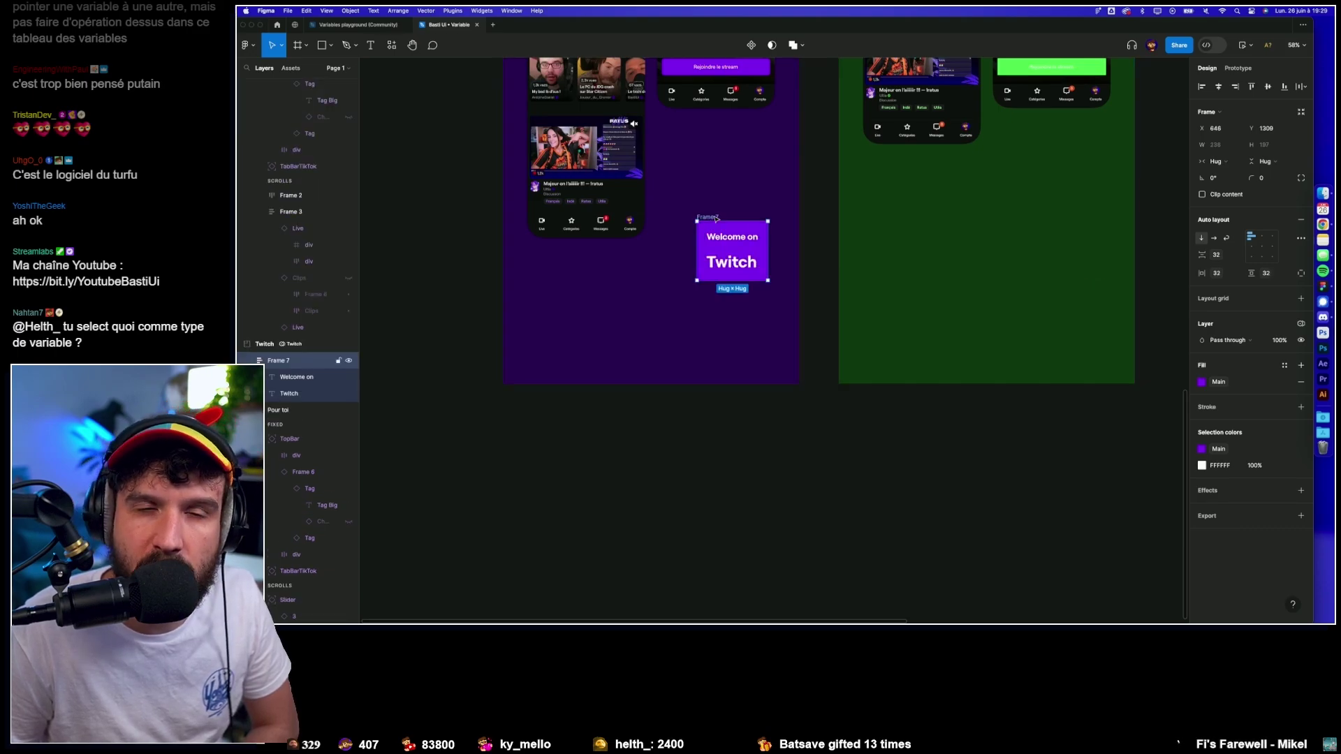
scroll(716, 218, "up", 5)
left_click(828, 160)
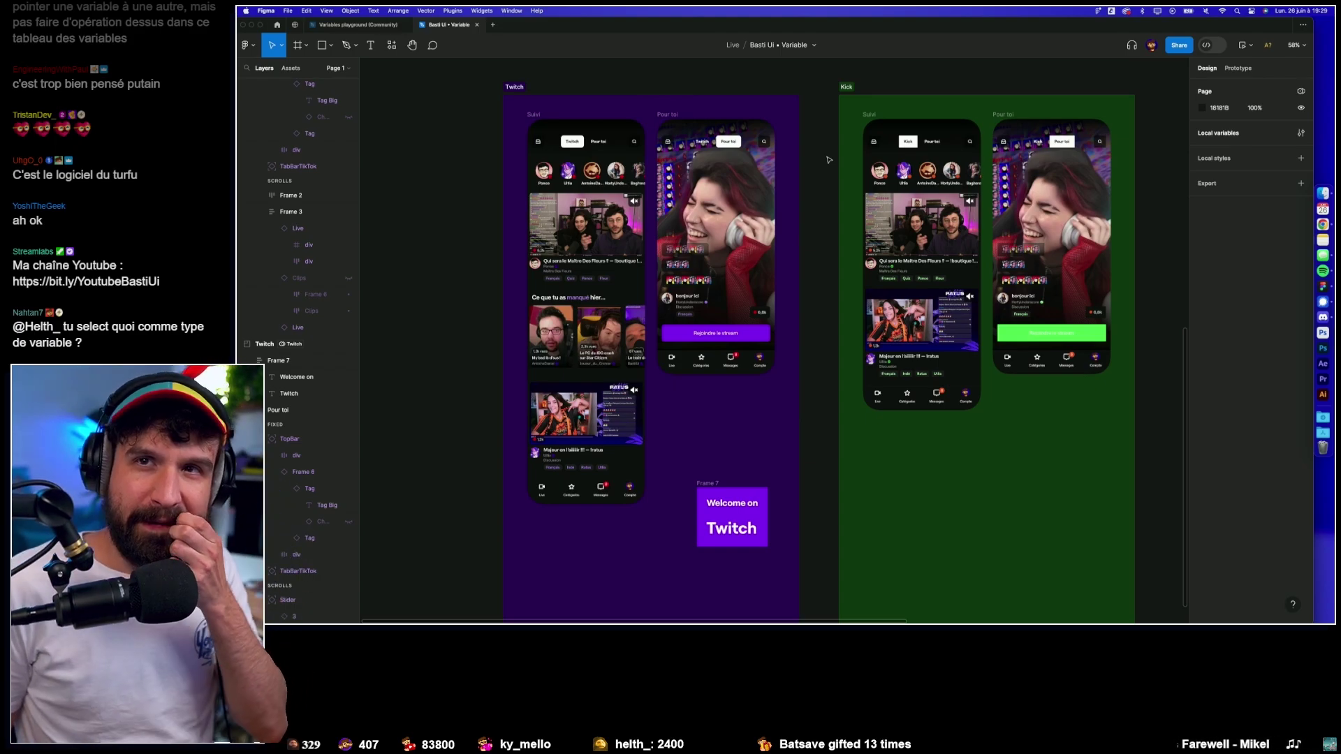
left_click(357, 24)
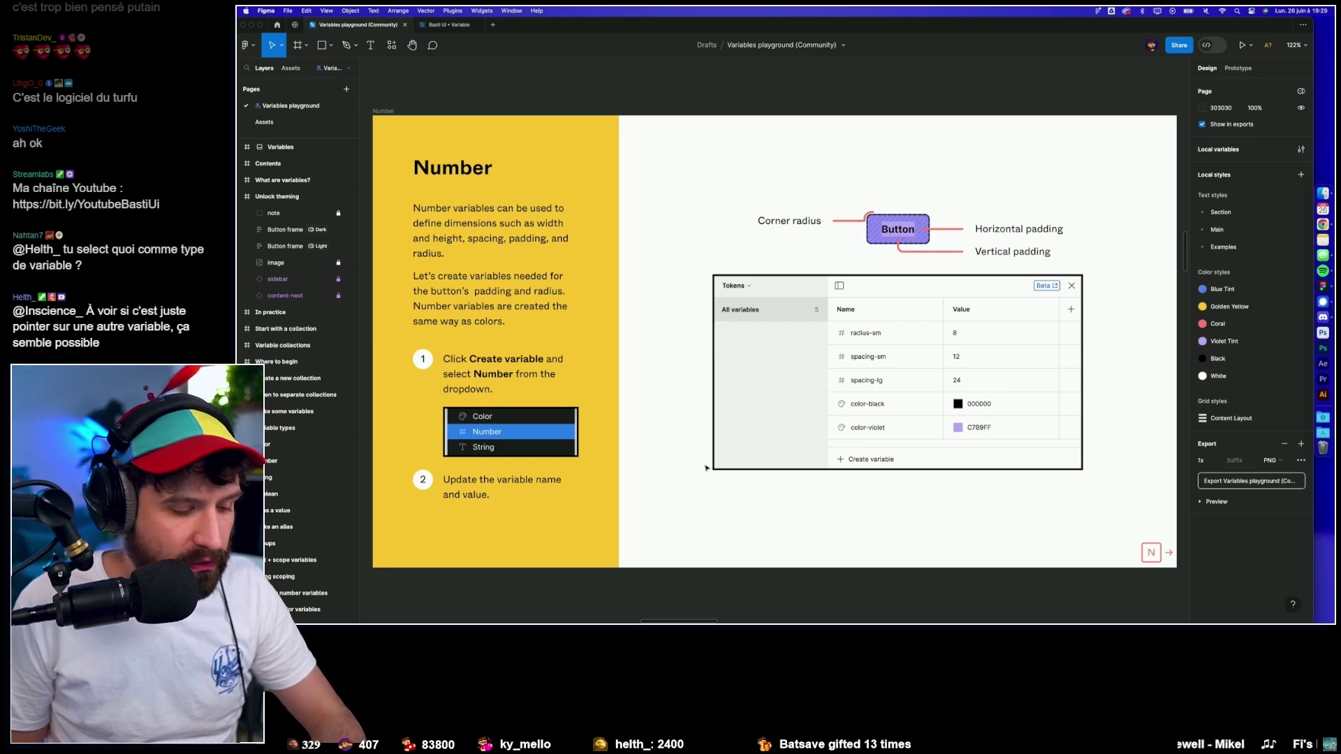
key("ctrl+backslash")
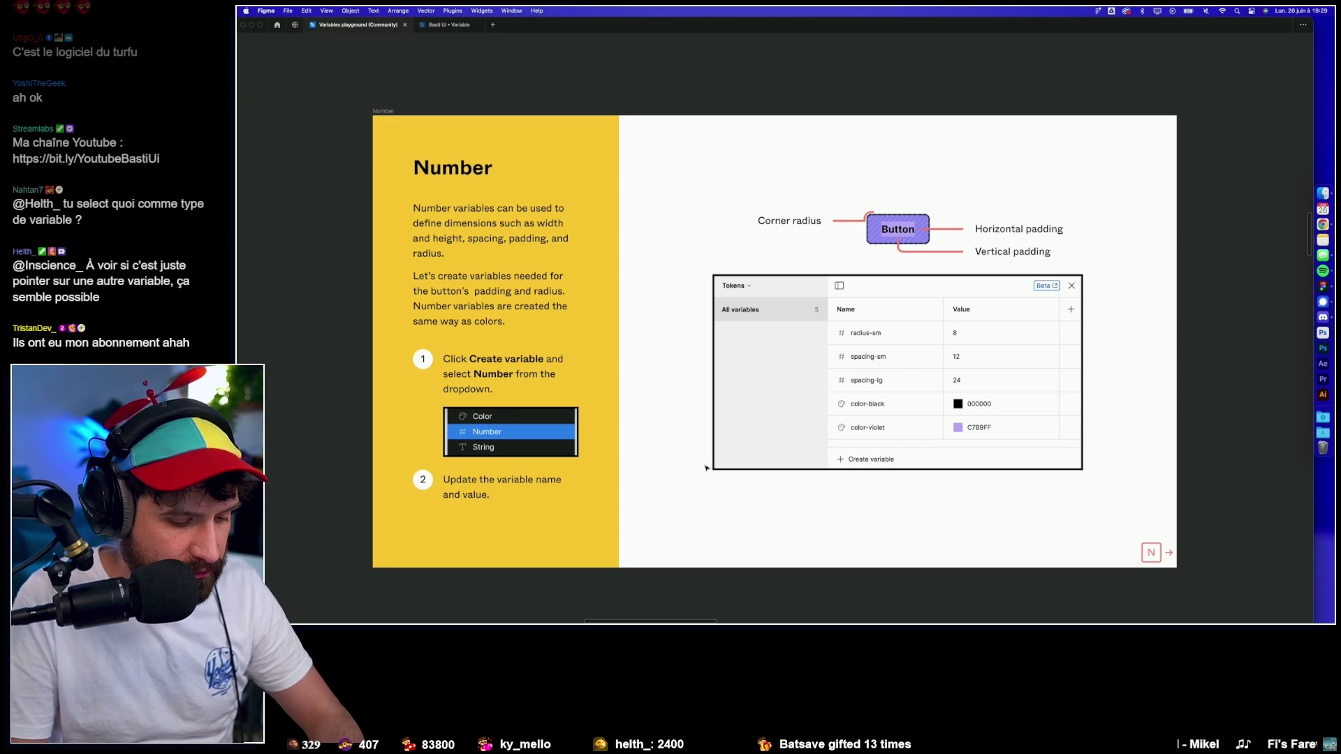
key("n")
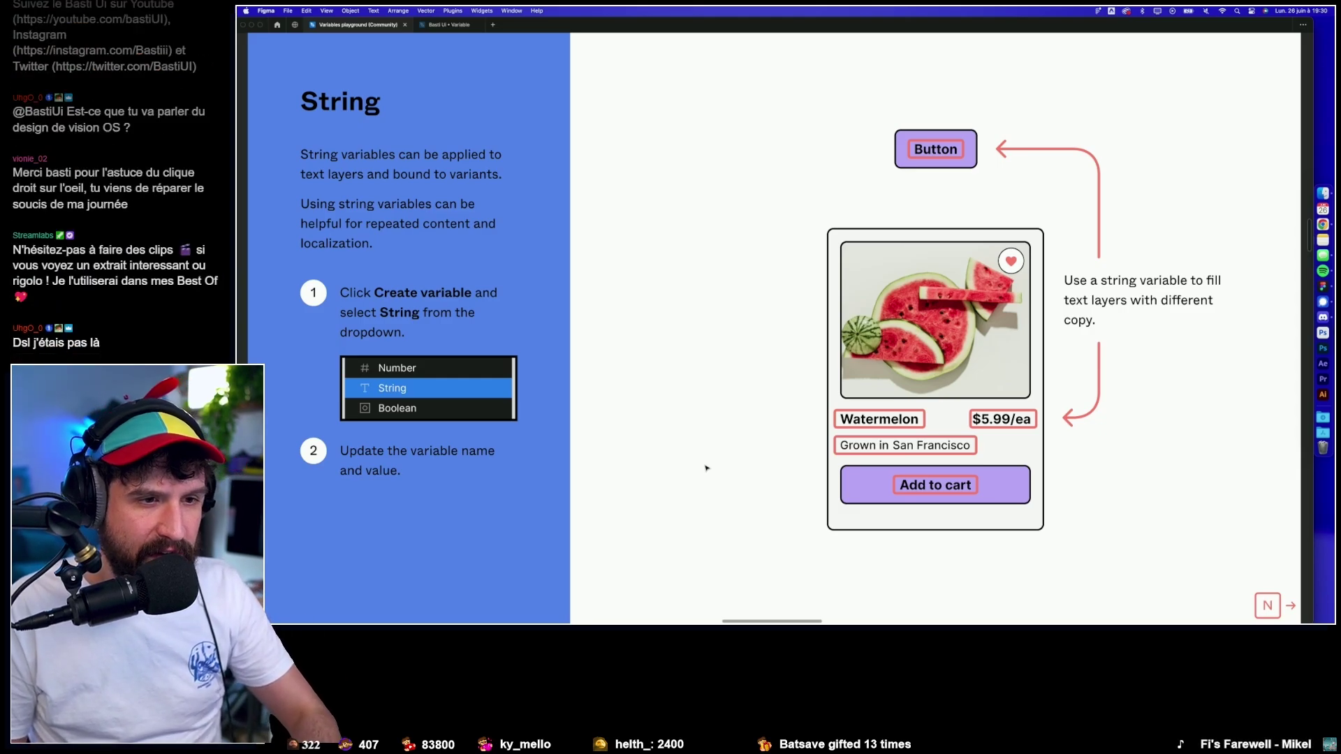
key("n")
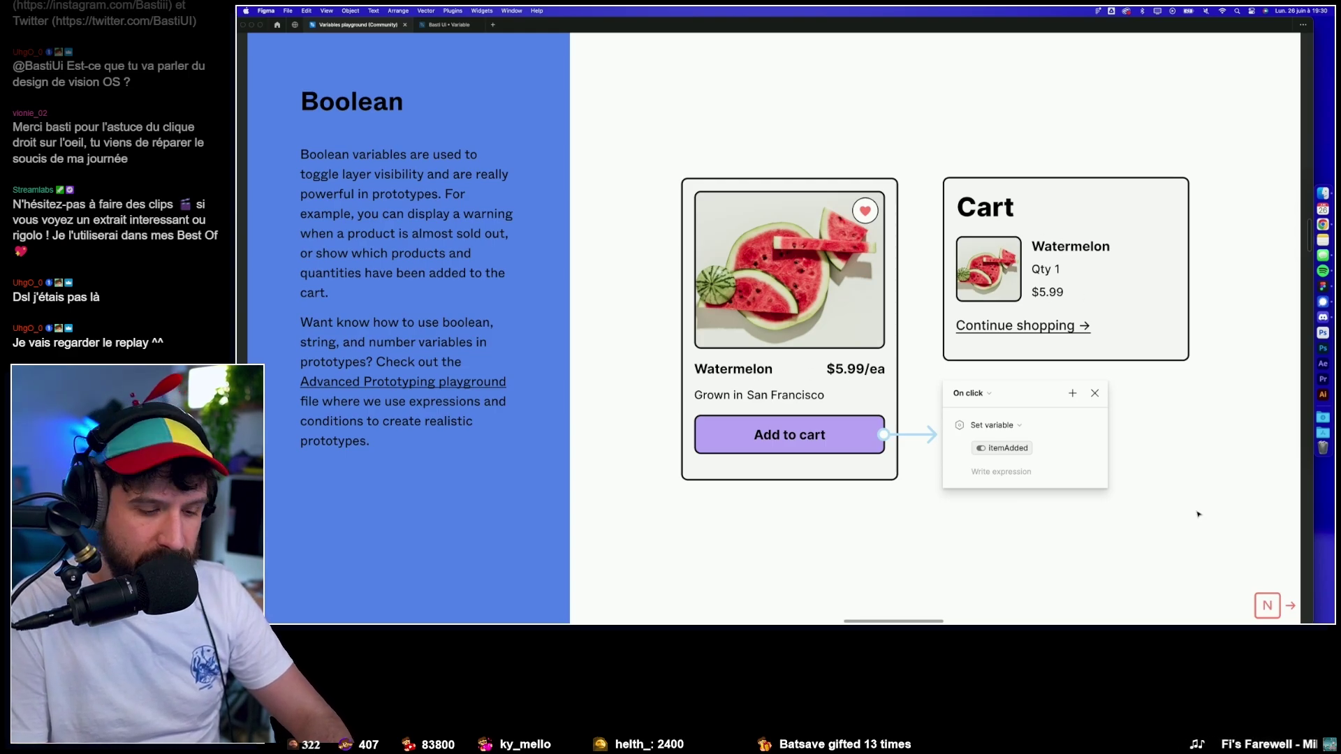
key("Right")
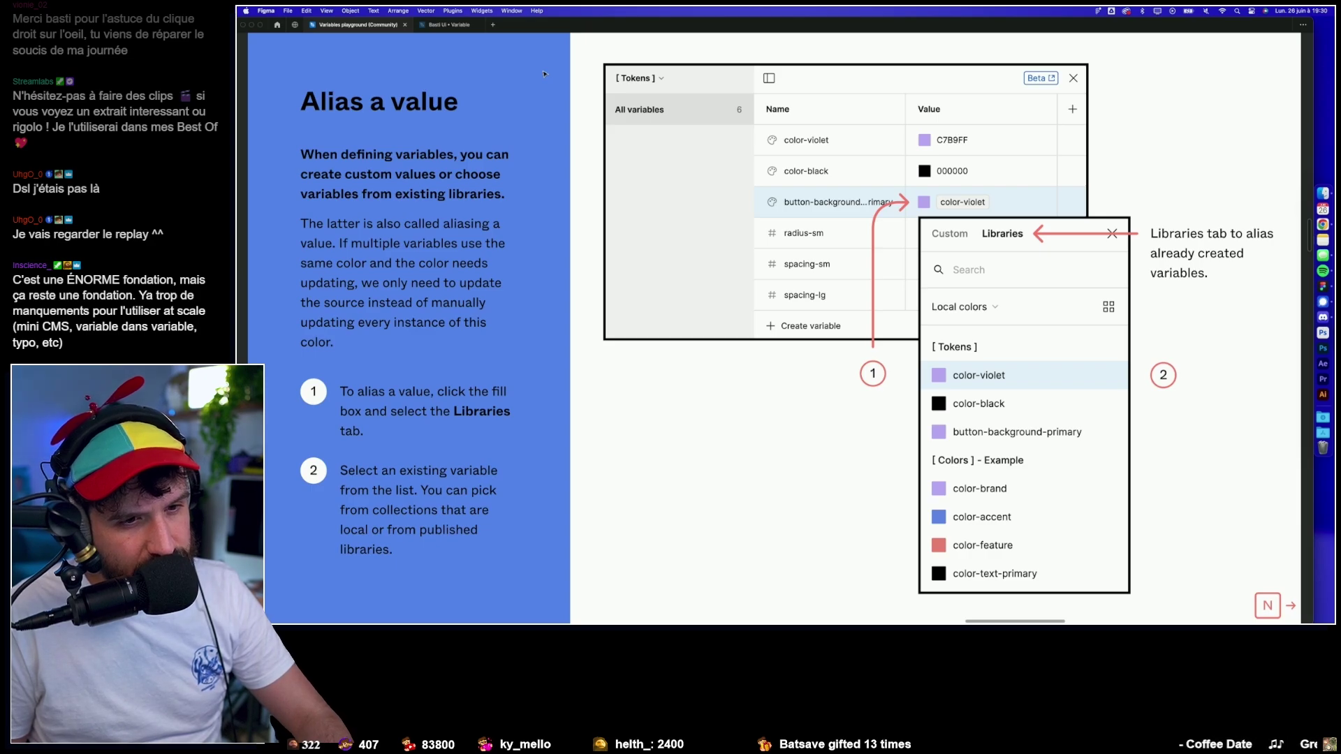
left_click(442, 26)
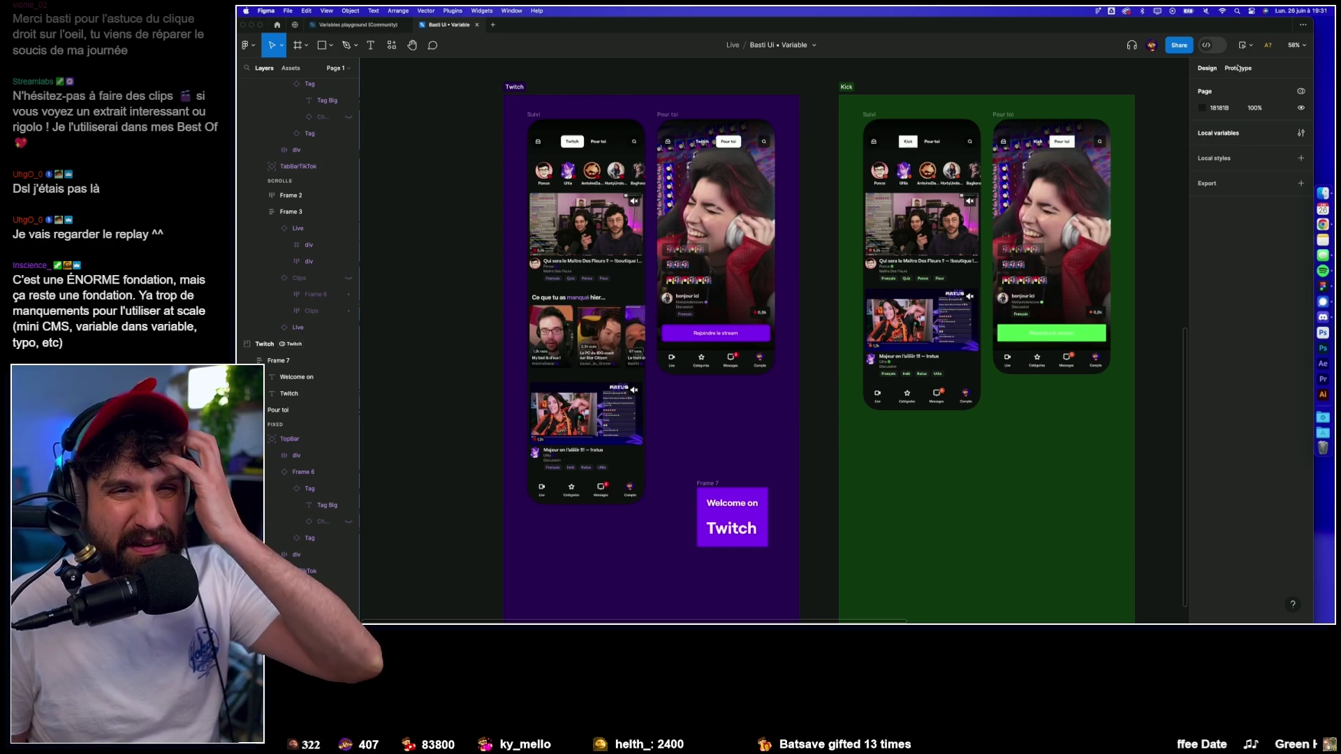
Create a new variable collection named Brand.
left_click(1301, 132)
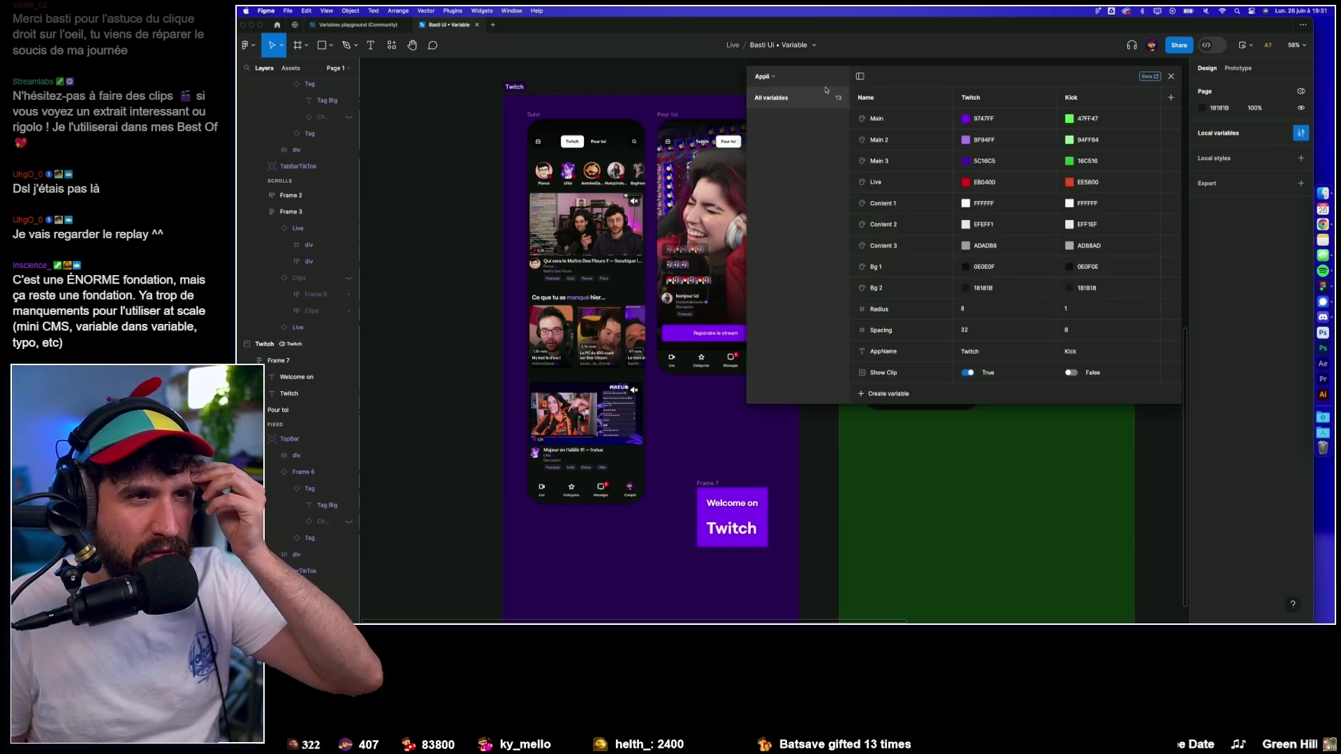
left_click(764, 77)
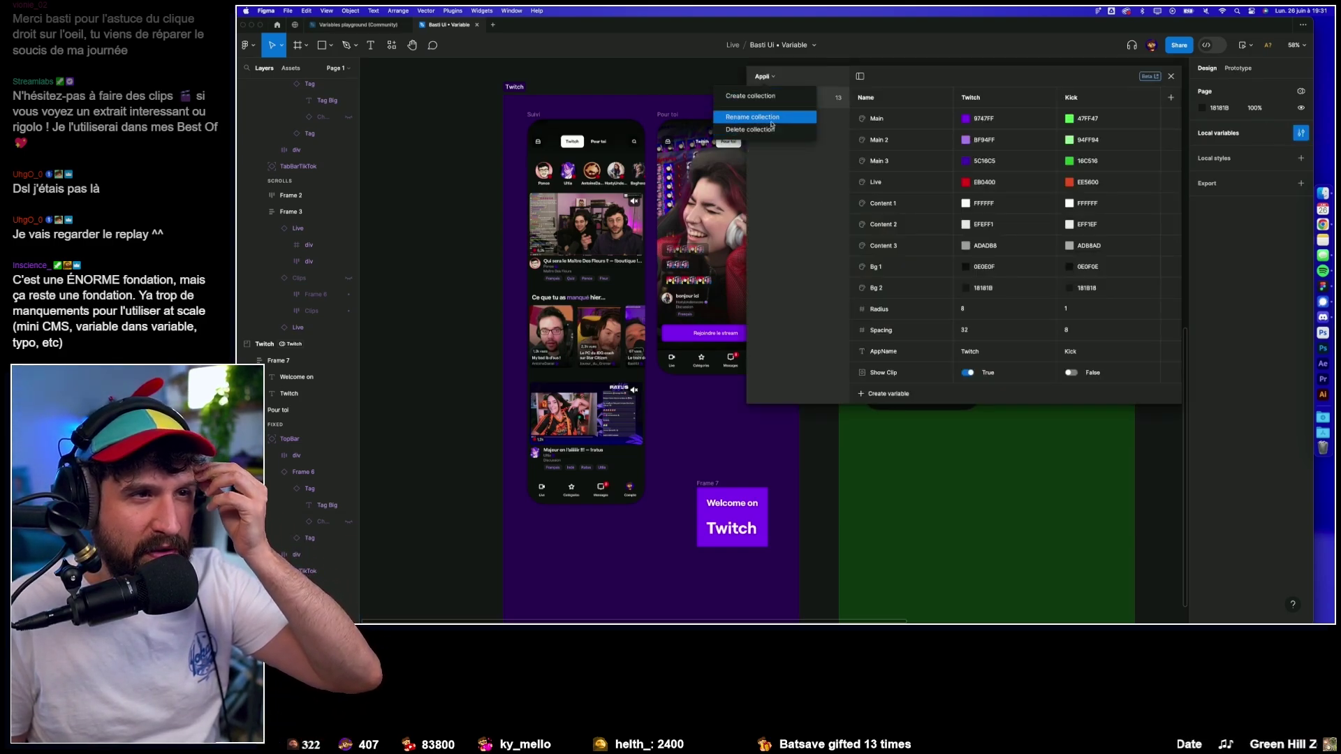
left_click(751, 95)
type("Bra")
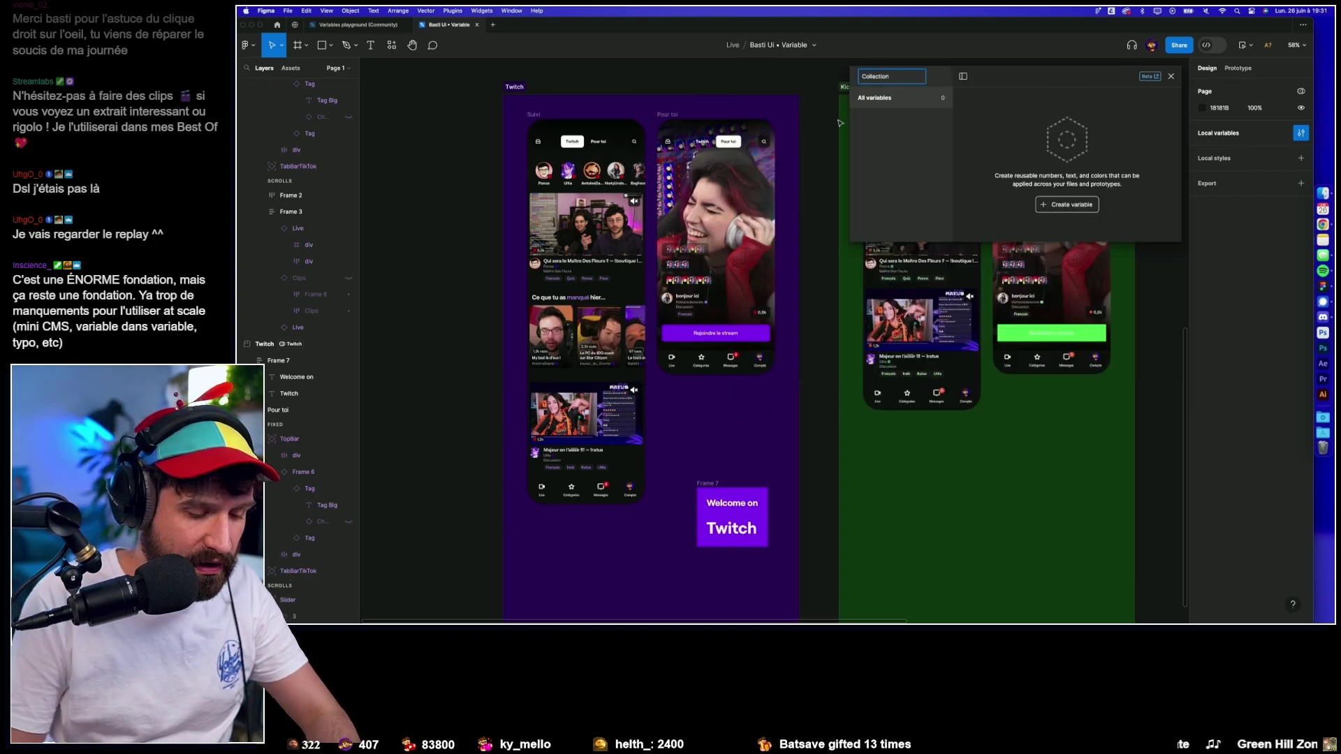
key("Return")
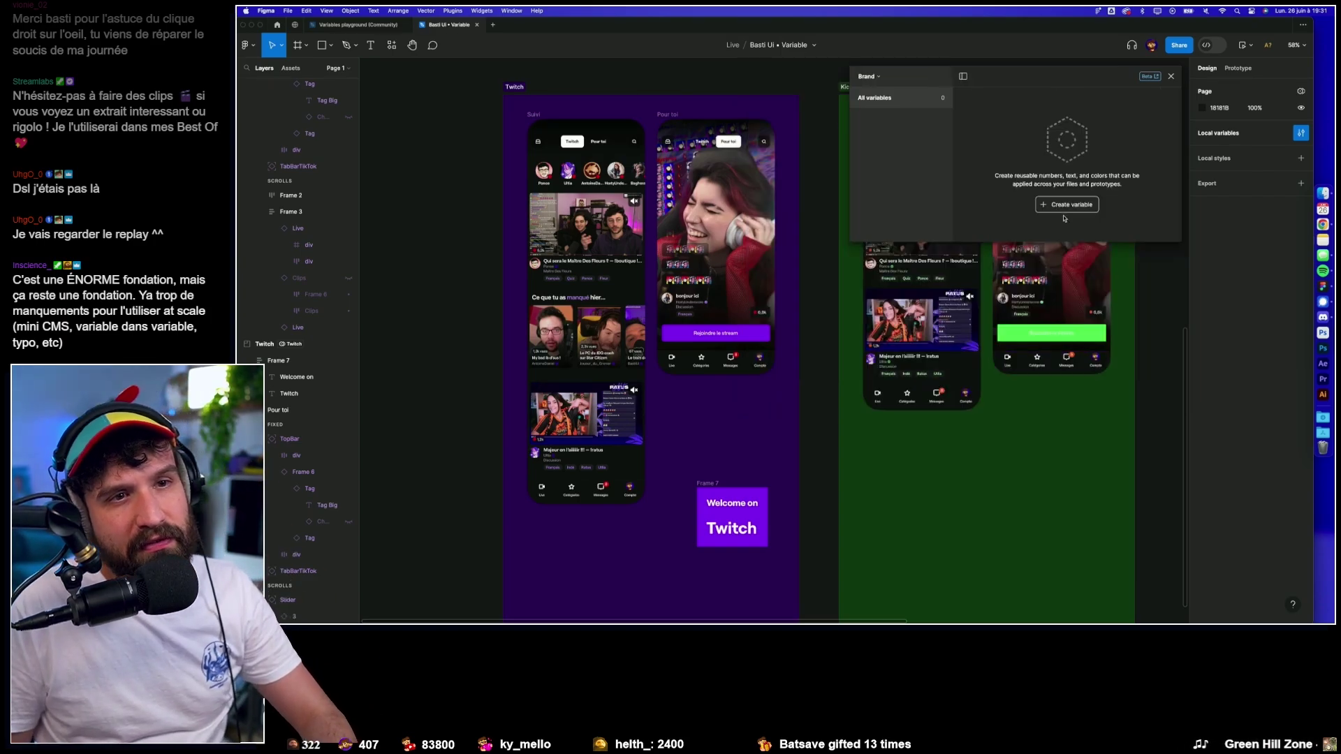
Add two new colour variables to the Brand collection.
left_click(1067, 204)
left_click(1067, 226)
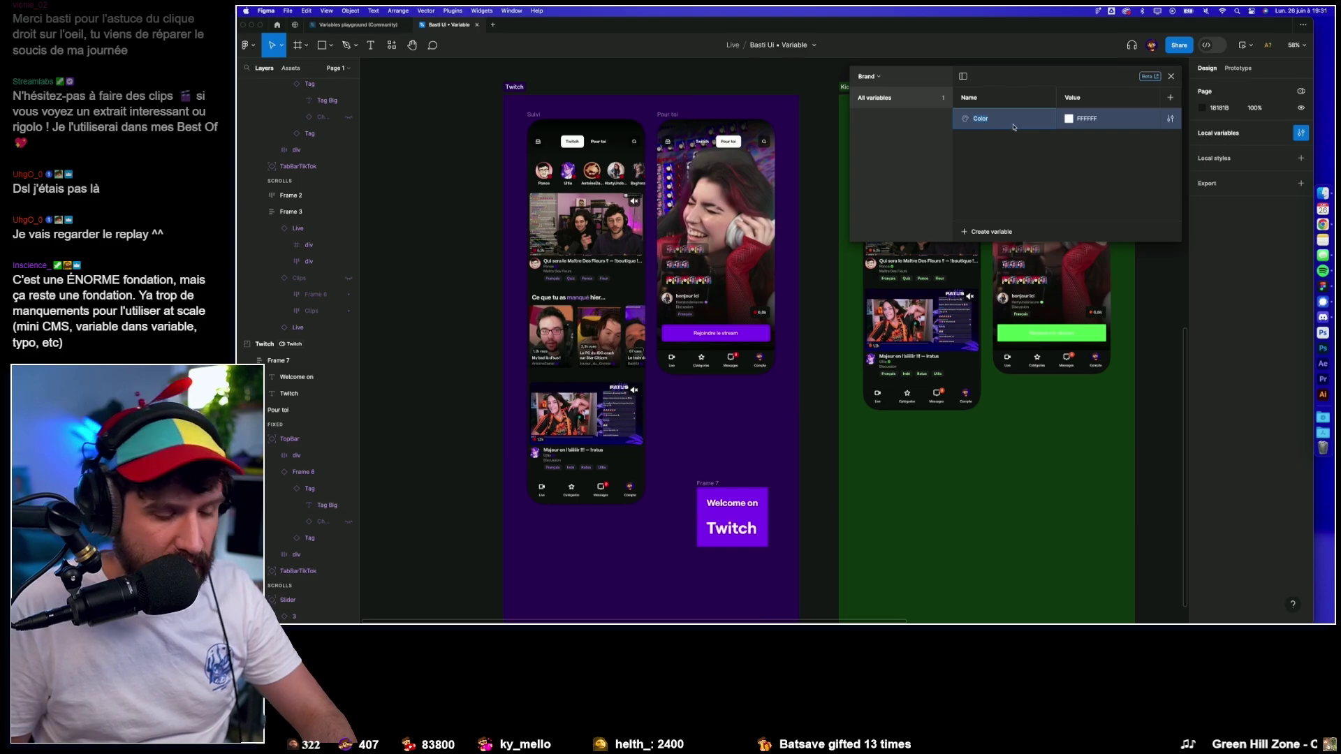
type("twit")
type("purple-800")
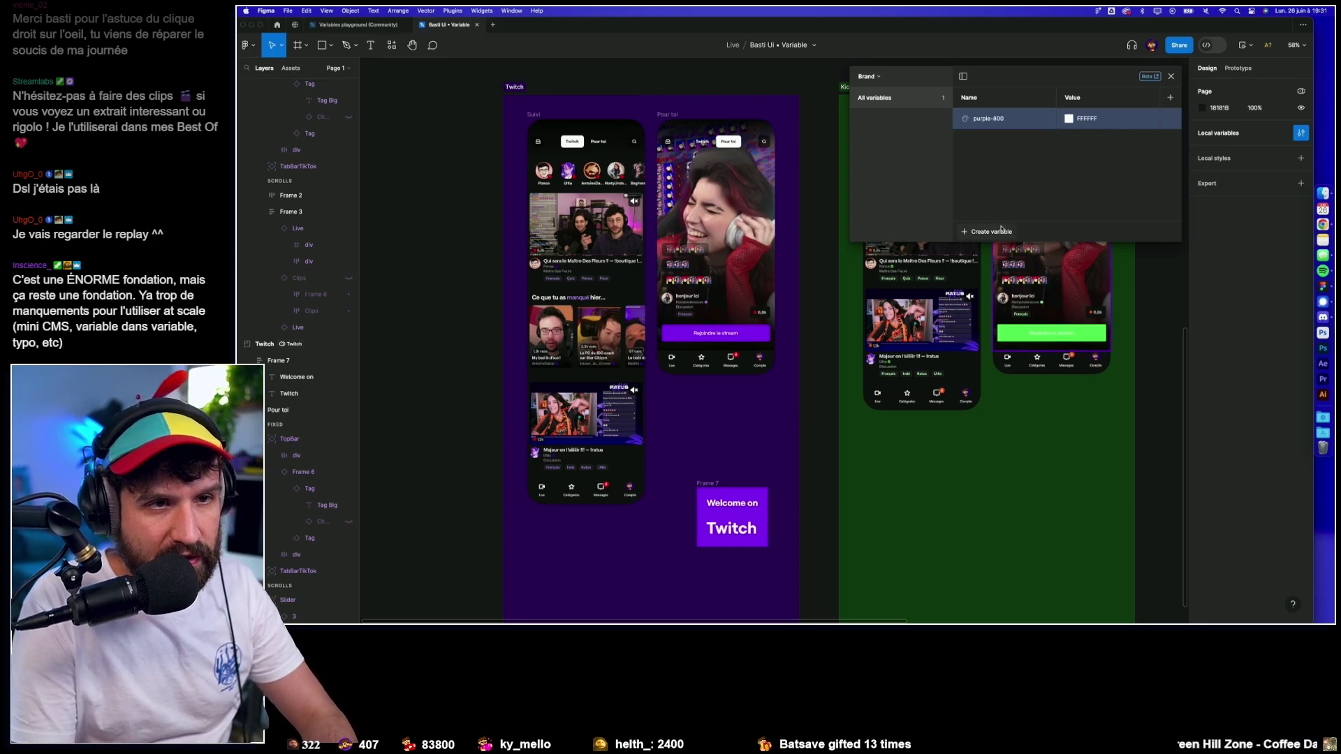
left_click(1001, 230)
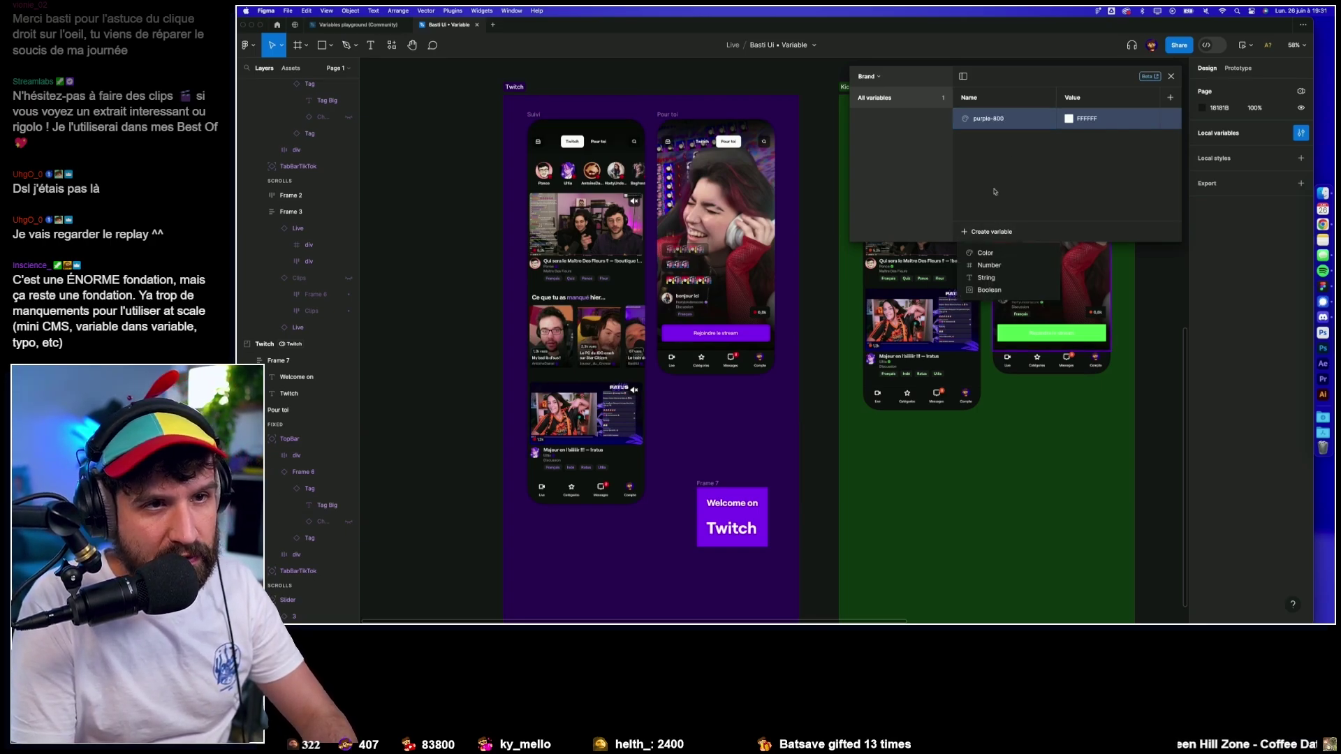
left_click(997, 260)
type("purple-700")
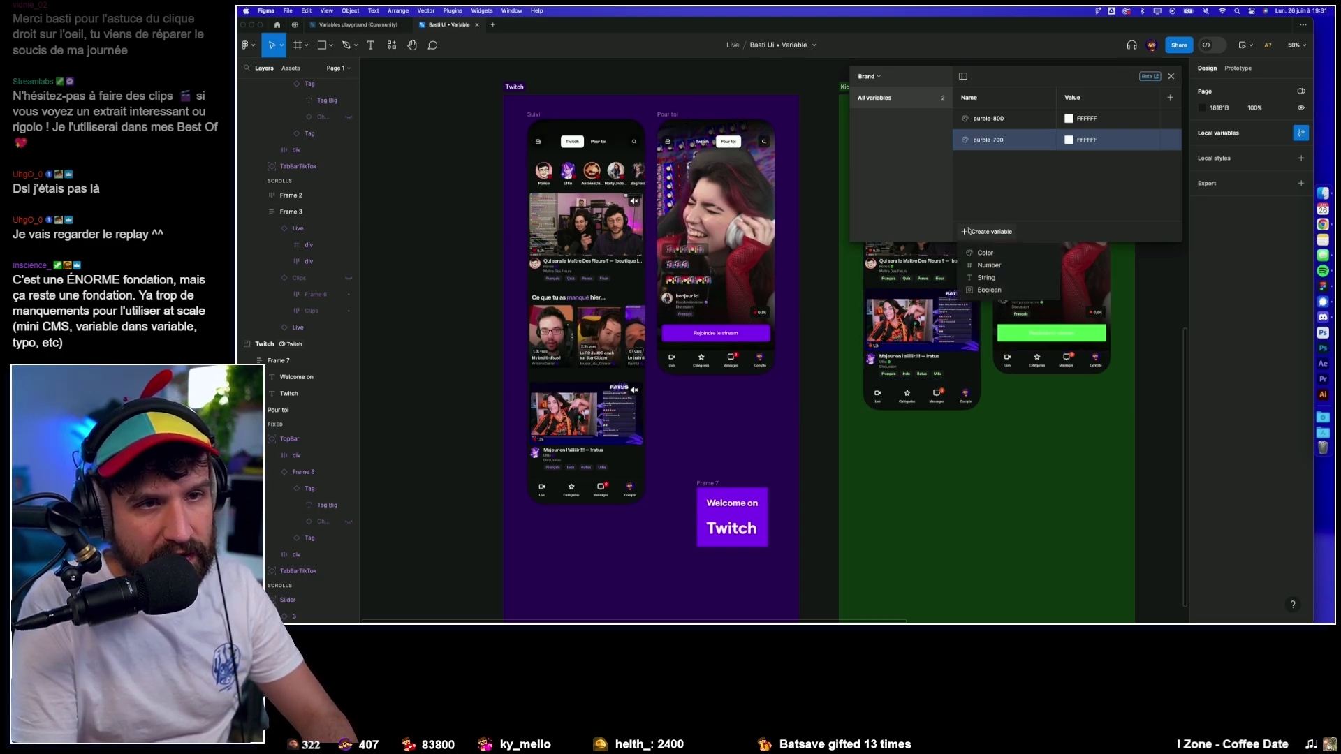
Add a third colour variable named purple-600 to Brand.
left_click(992, 232)
left_click(972, 257)
type("purple-")
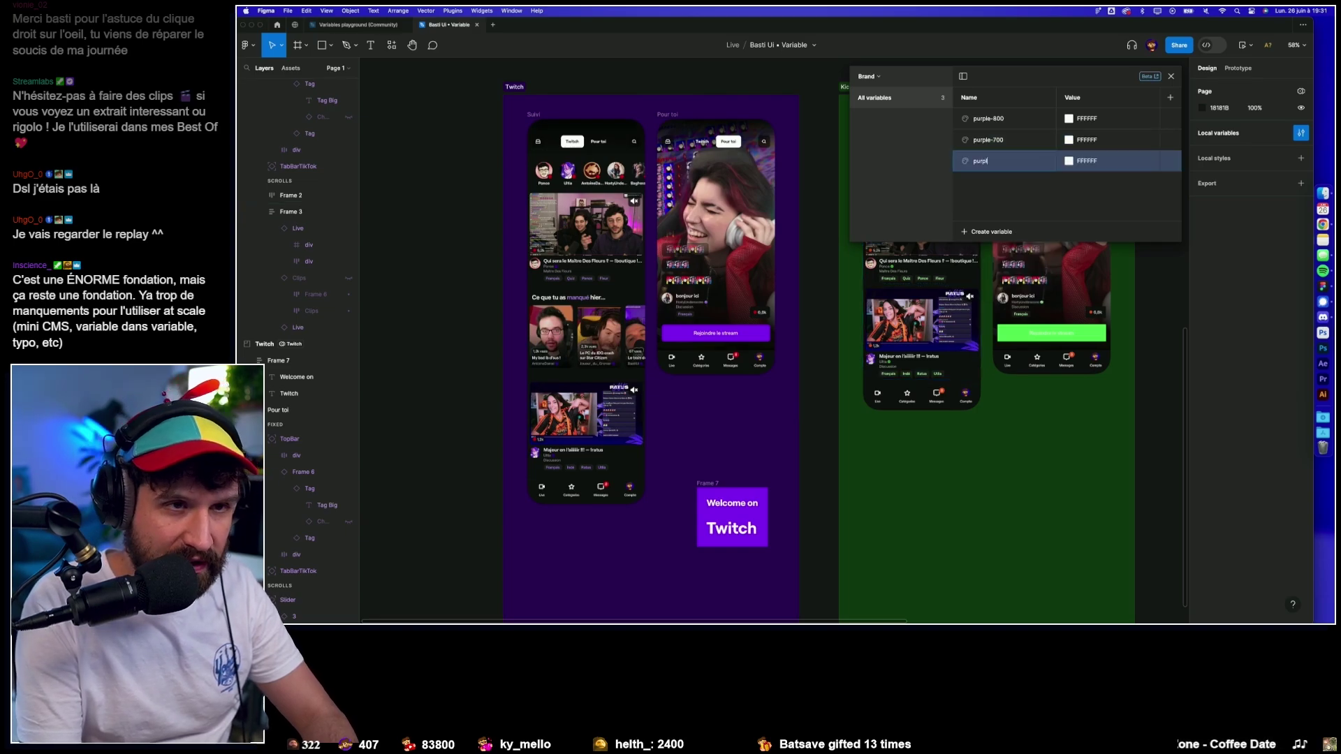
type("600")
key("Return")
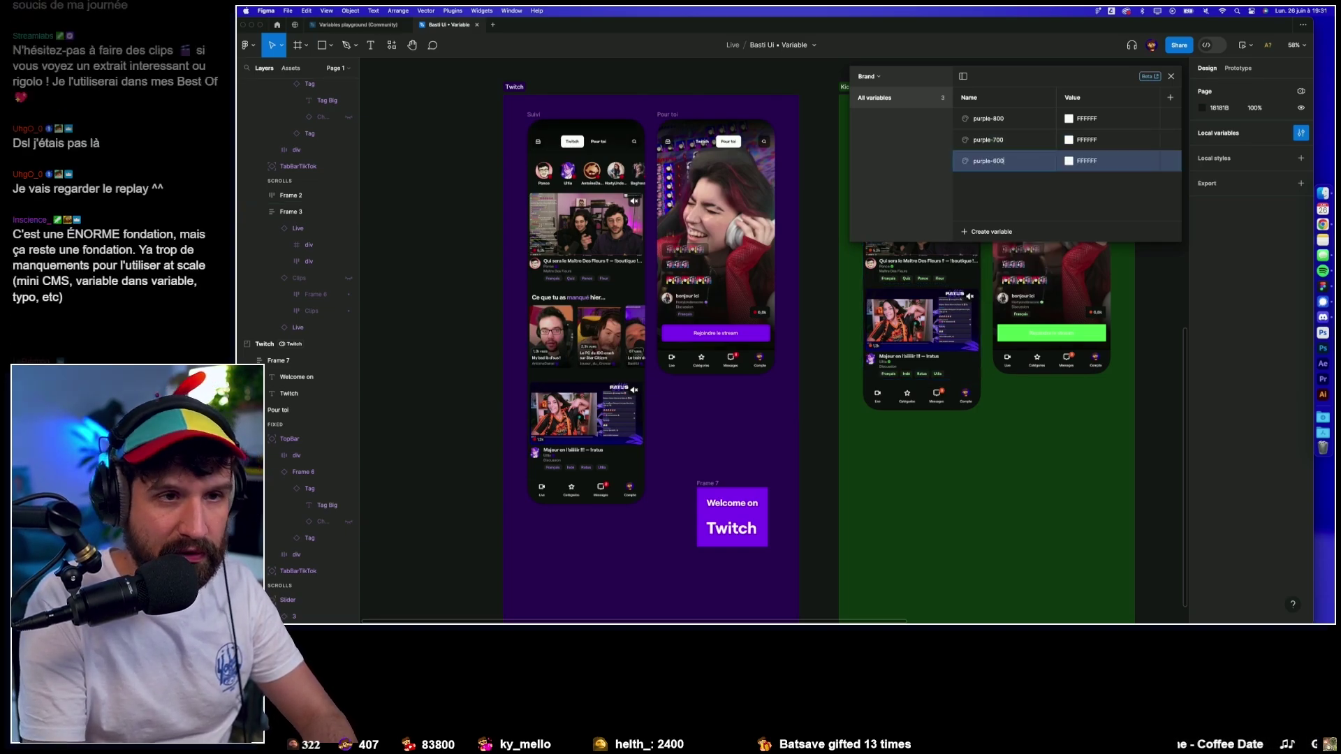
Set purple-800 to 9747FF, purple-700 to BF94FF, and purple-600 to pale lavender DFCAFF.
mouse_move(1047, 139)
left_click(1068, 119)
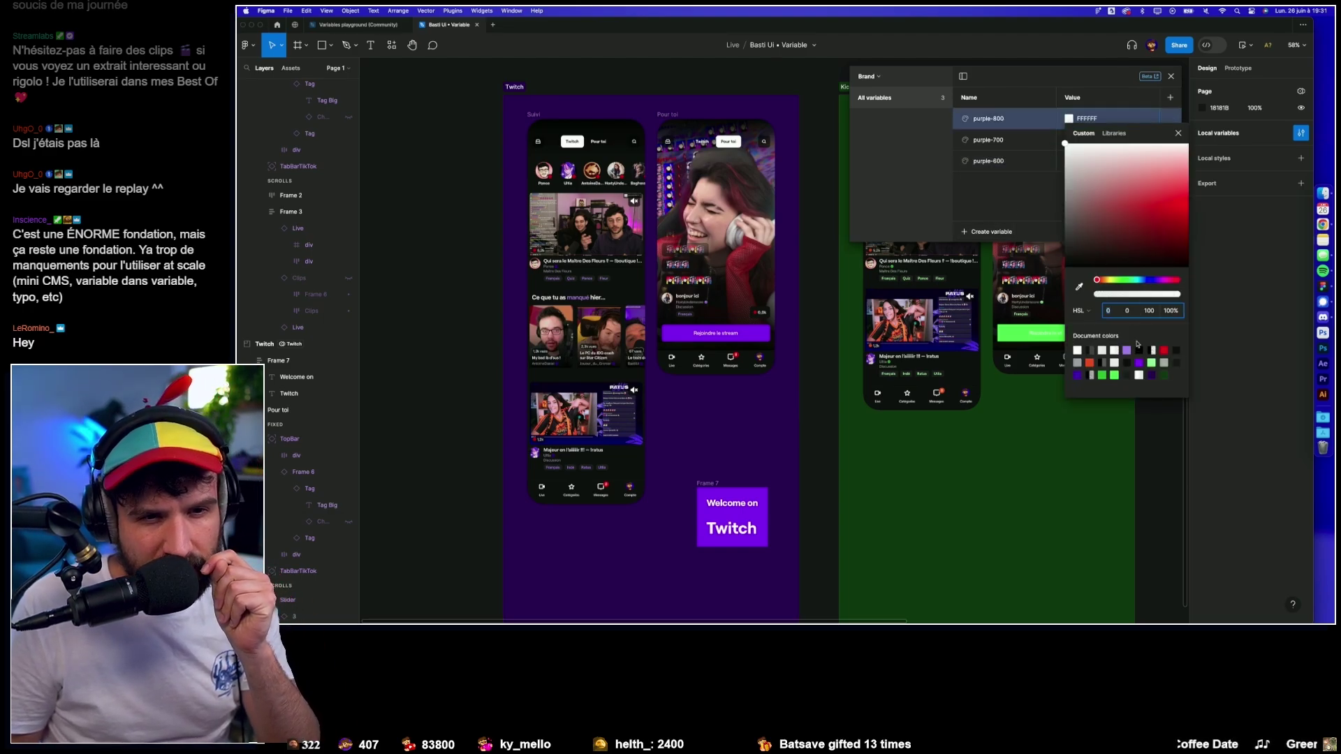
key("ctrl+v")
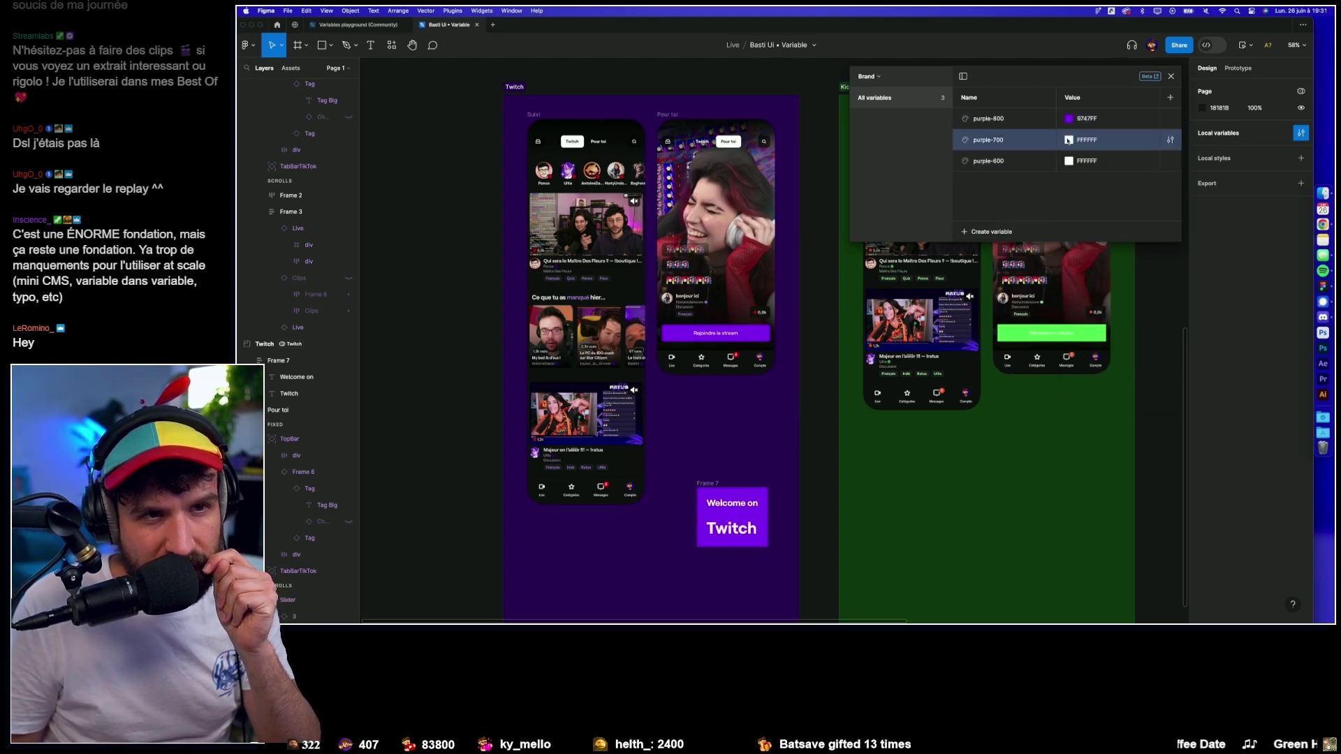
left_click(1069, 140)
left_click(1127, 371)
left_click(1069, 161)
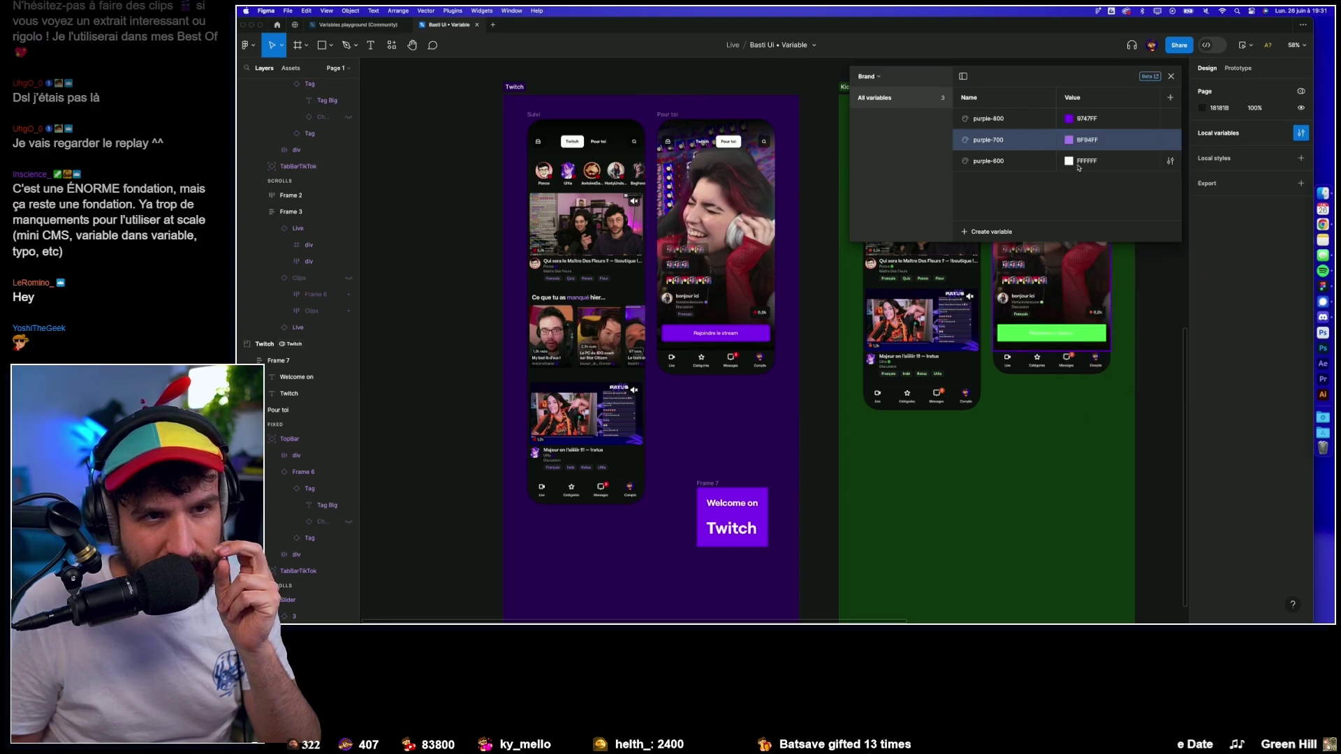
left_click(1127, 391)
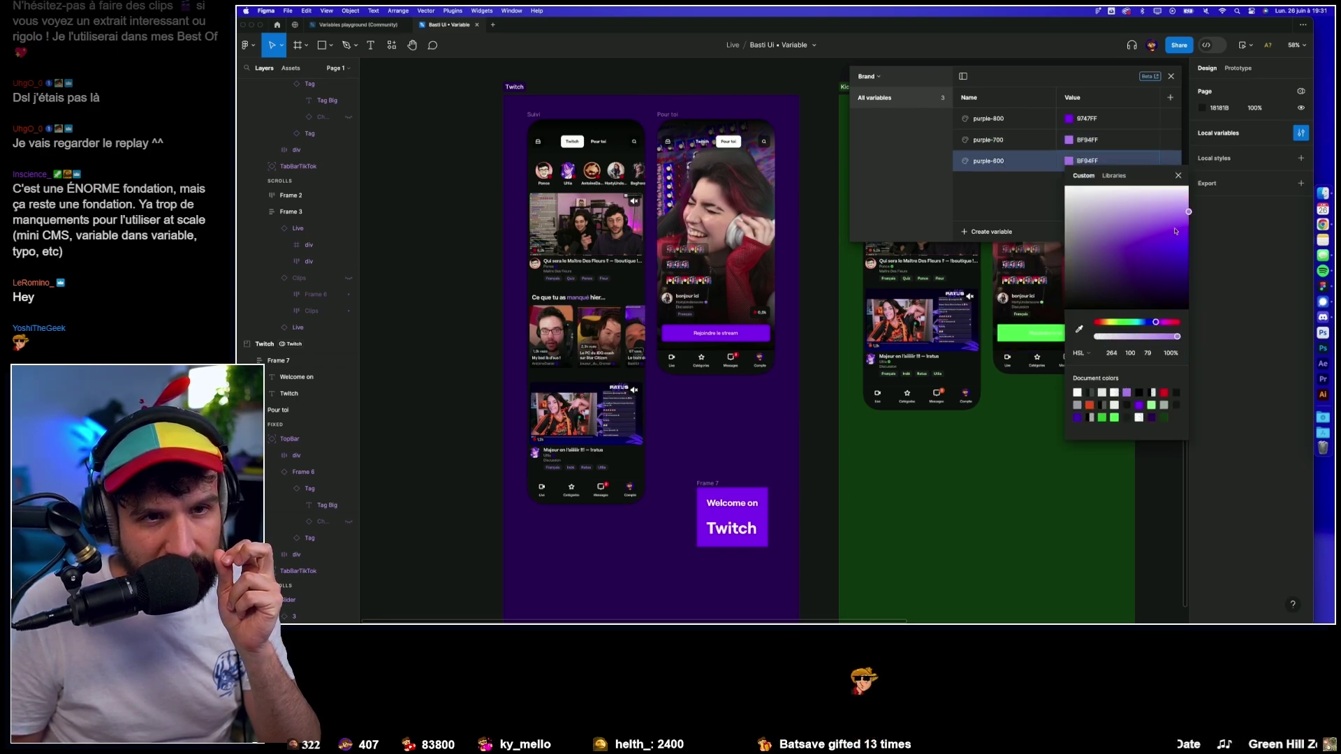
left_click_drag(1188, 211, 1188, 202)
left_click(1035, 196)
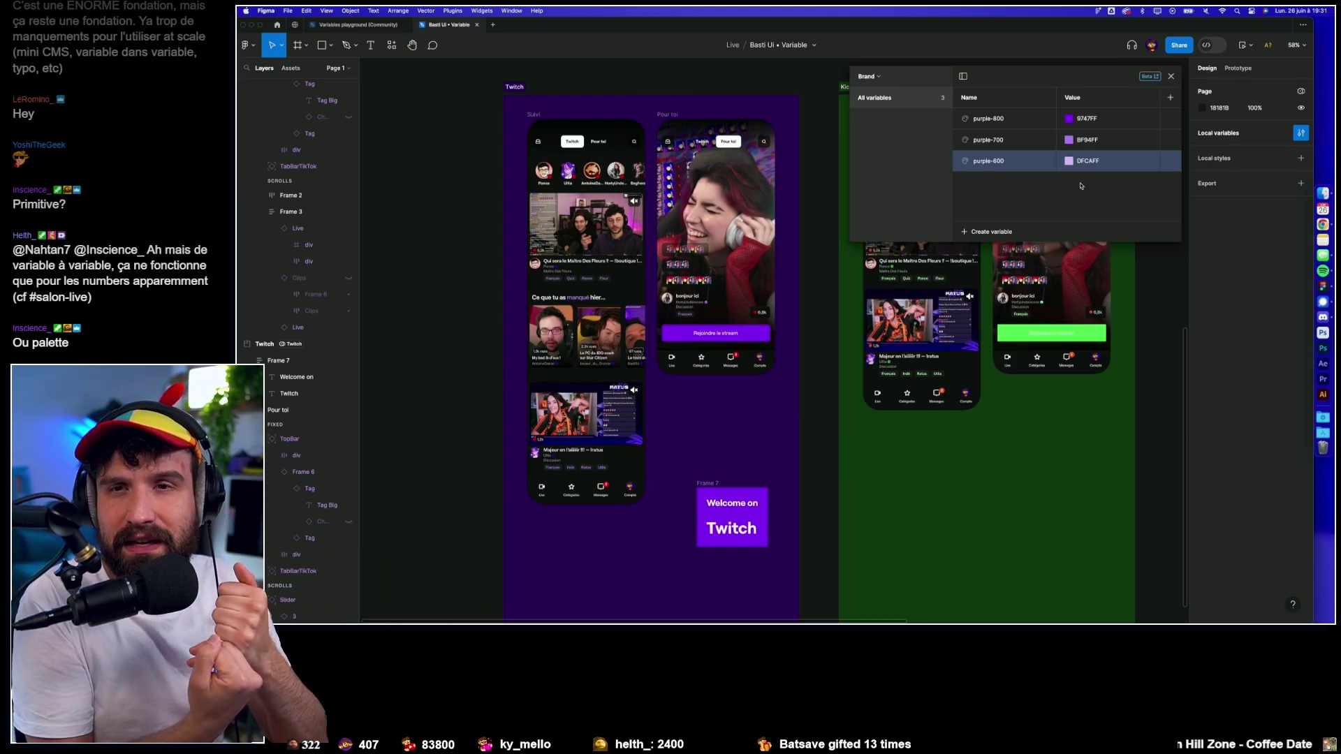
left_click(716, 484)
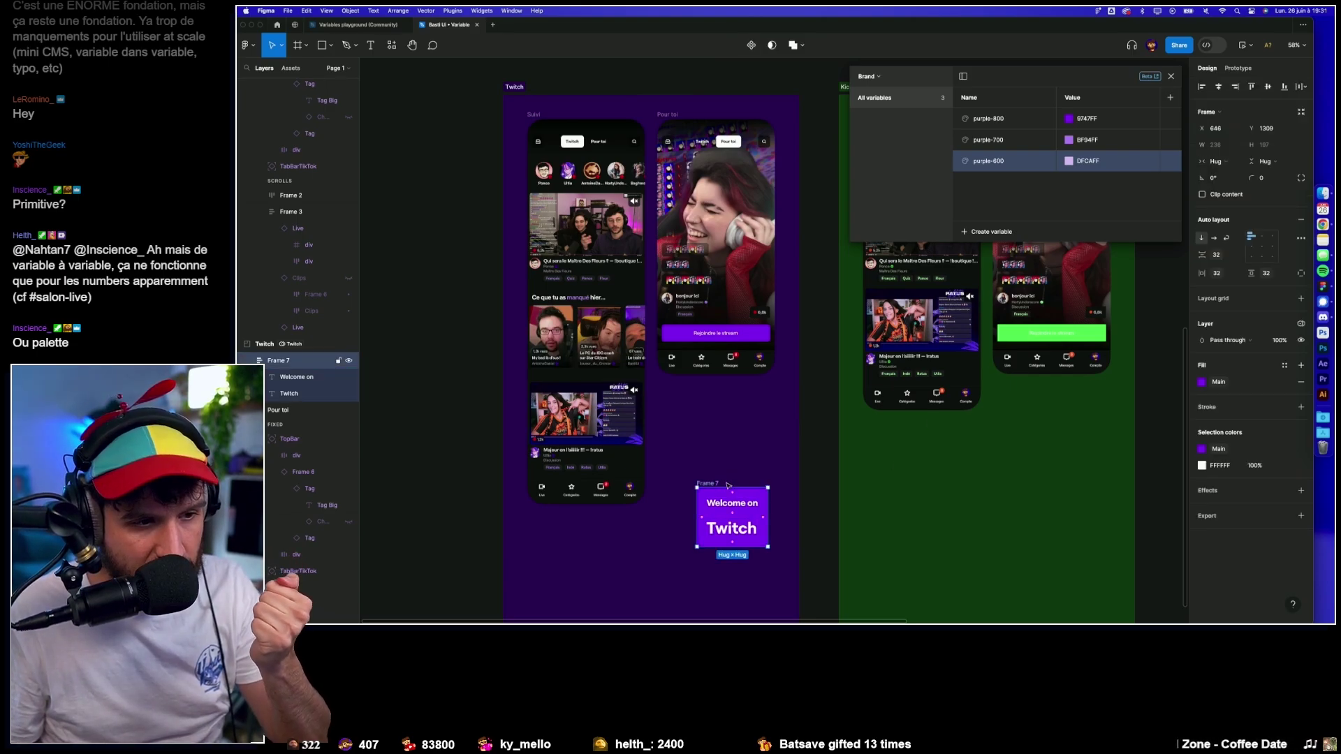
Browse the Welcome on Twitch card's fill colour choices, then open the variable collection list.
left_click(1199, 382)
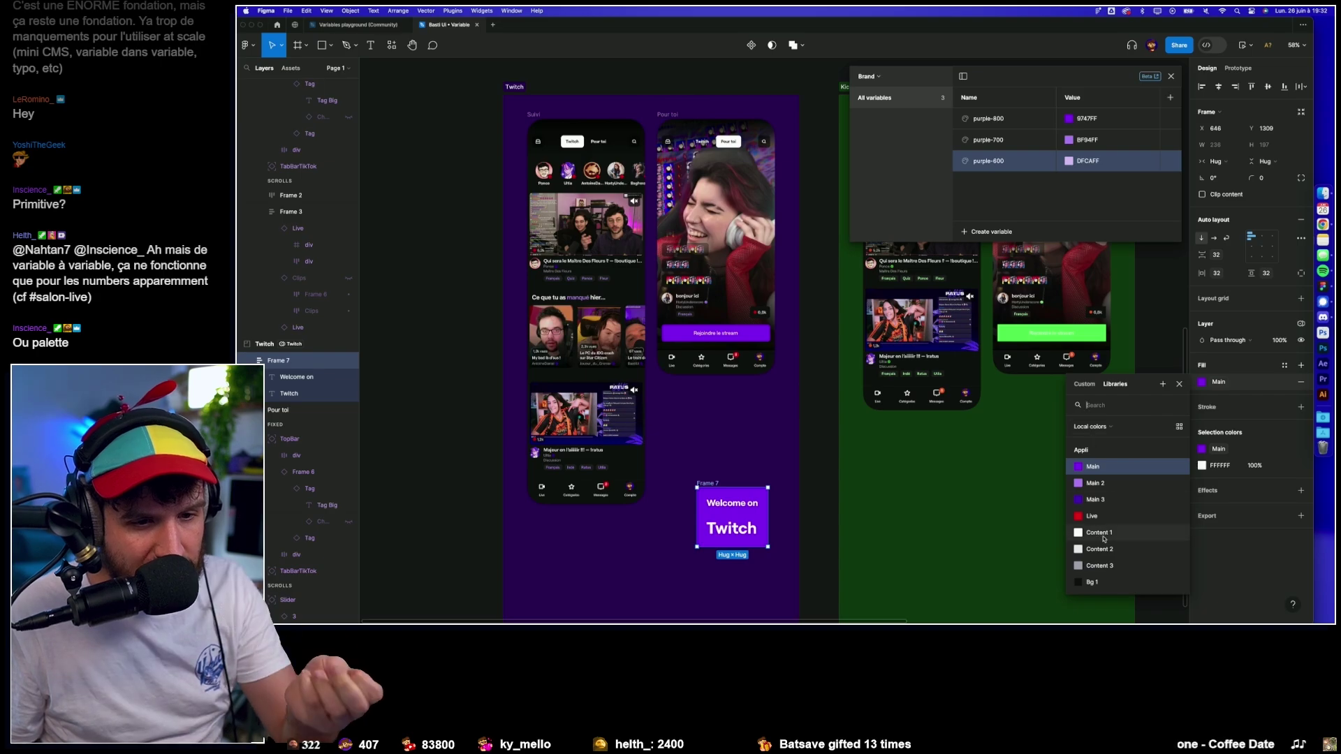
scroll(1100, 538, "down", 3)
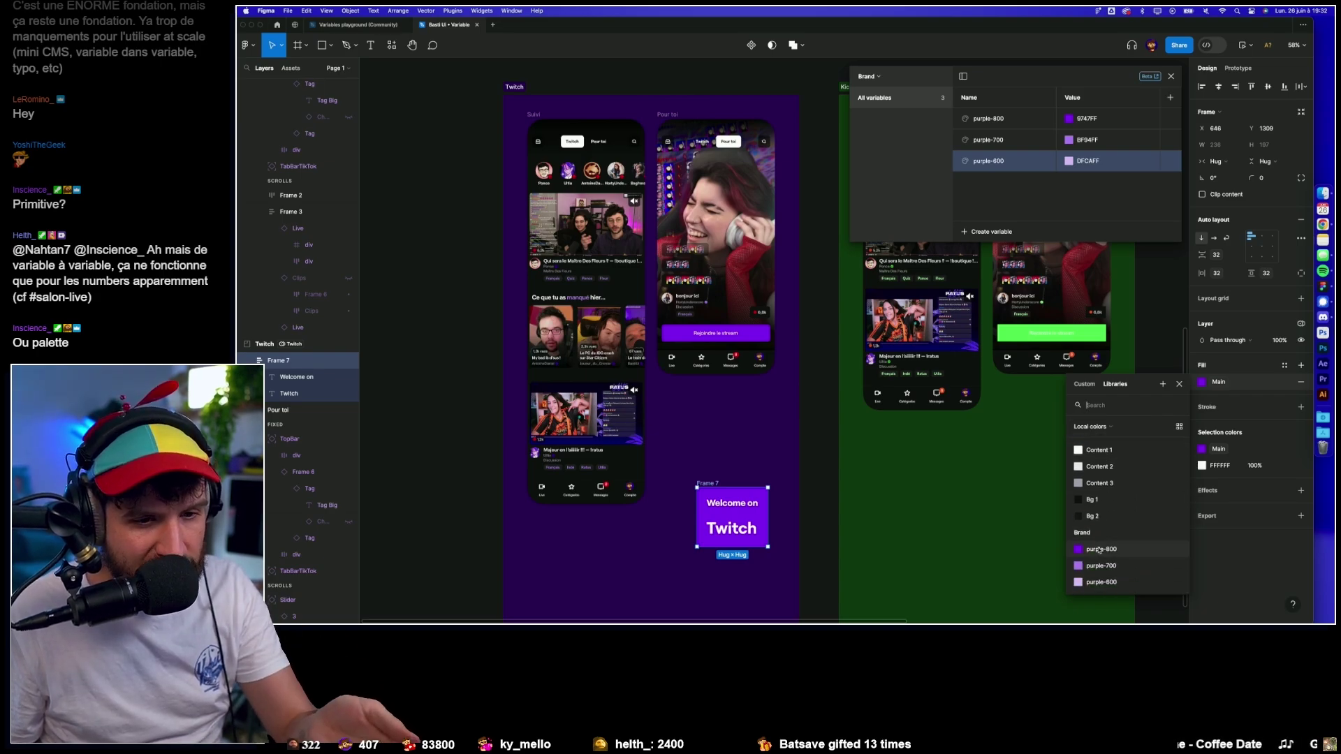
scroll(1100, 550, "up", 3)
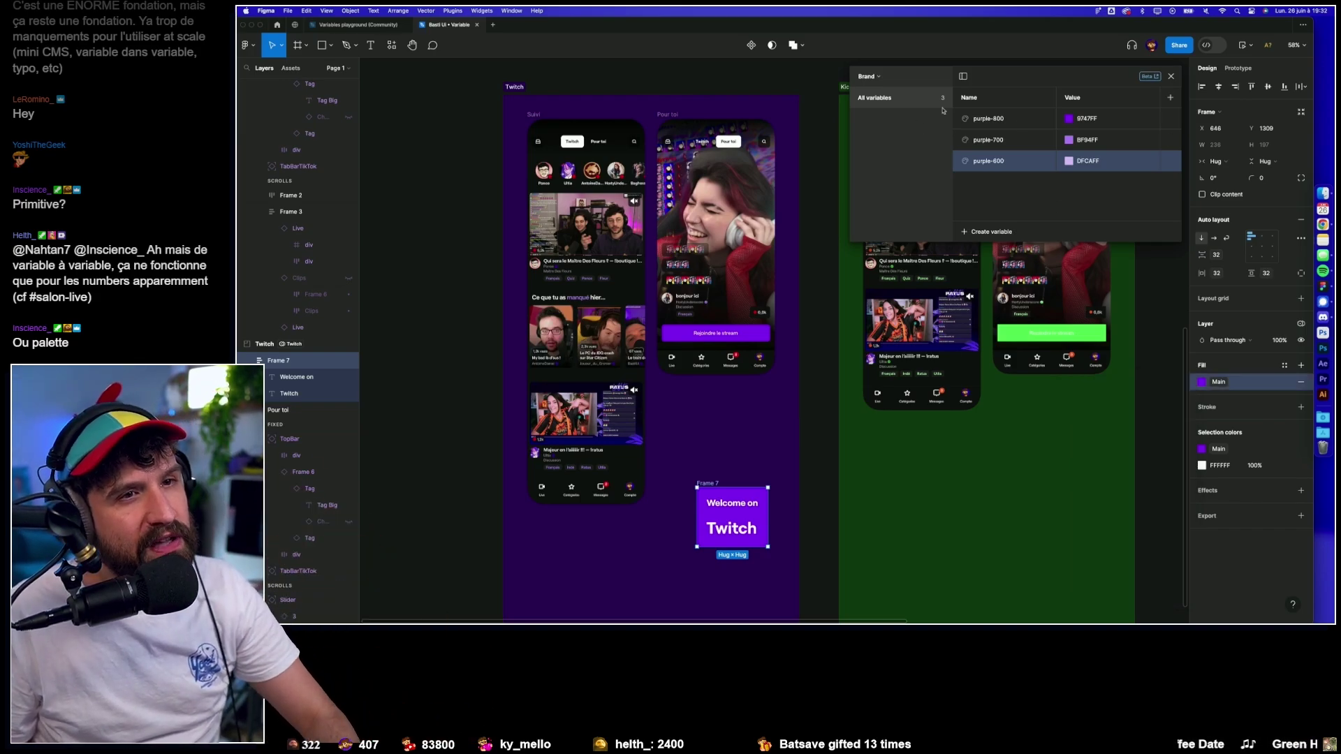
left_click_drag(1008, 78, 983, 119)
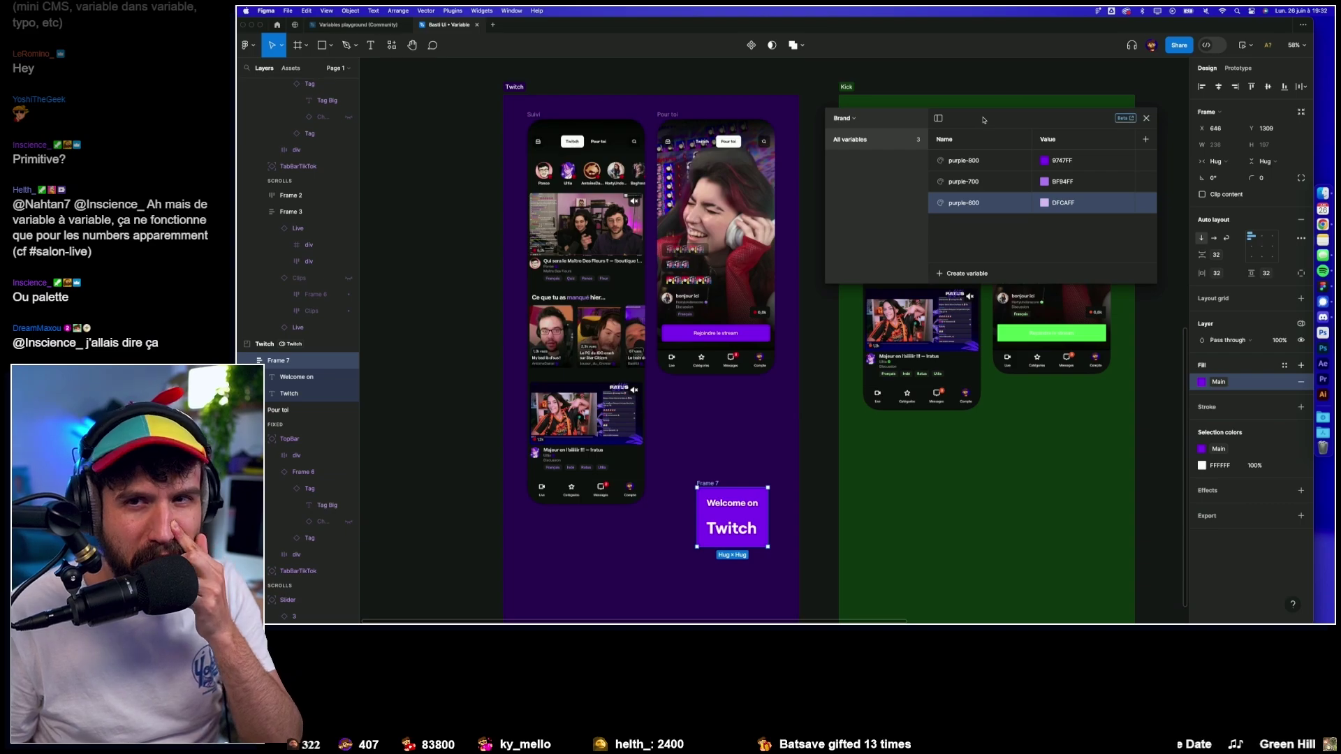
mouse_move(1080, 119)
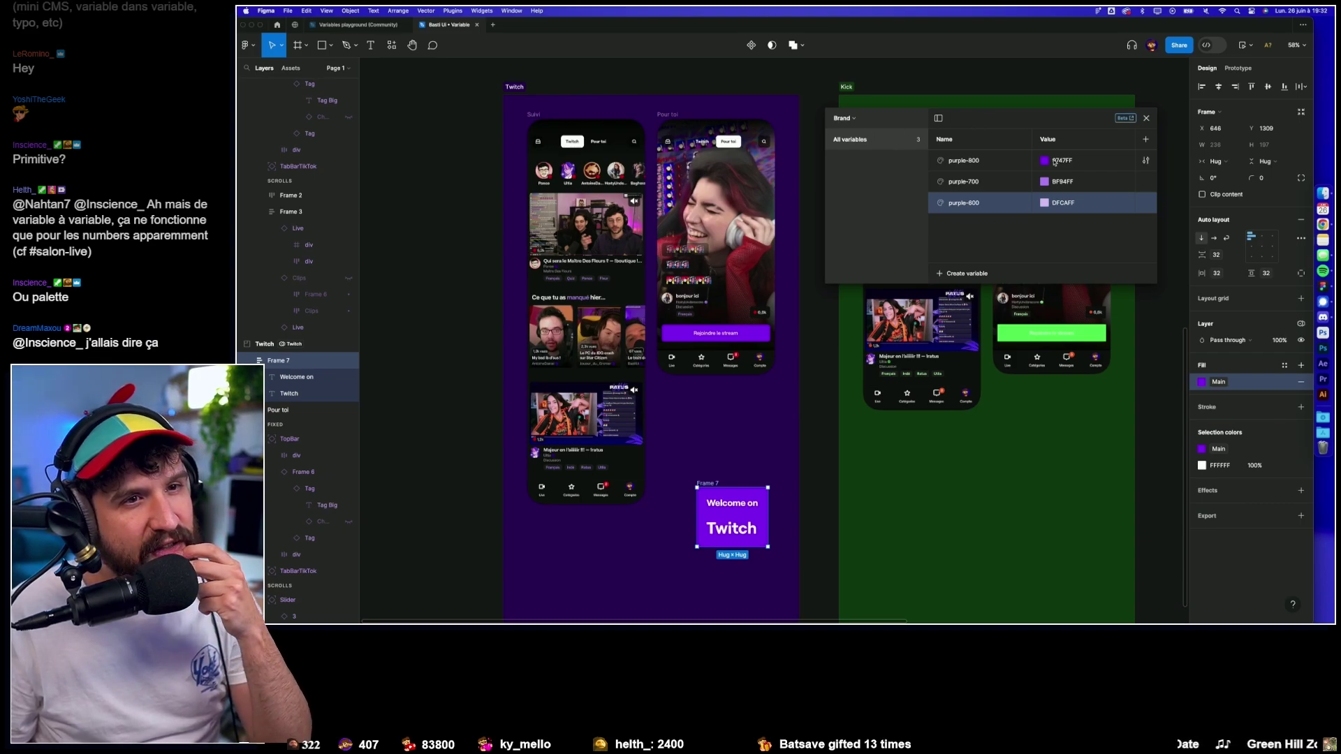
left_click(846, 118)
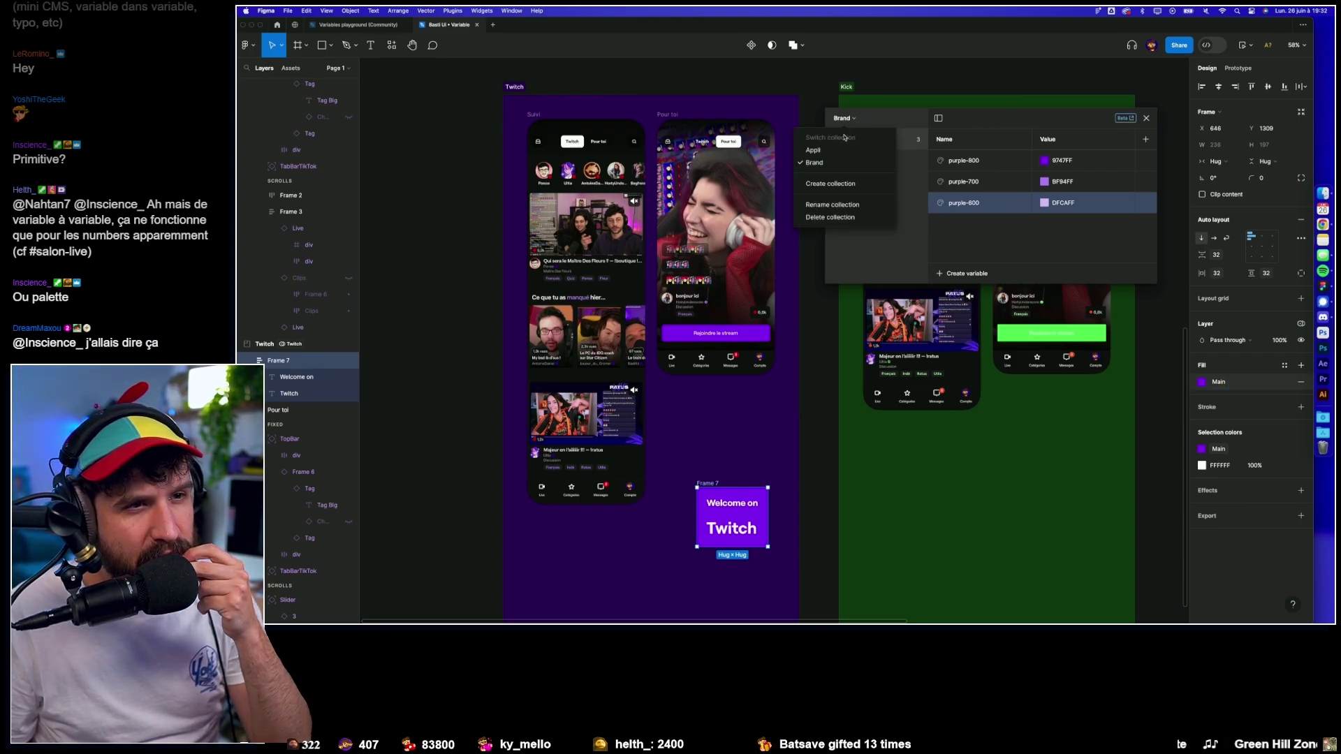
Switch to the Appli collection and inspect the Main variable's colour and settings.
left_click(824, 148)
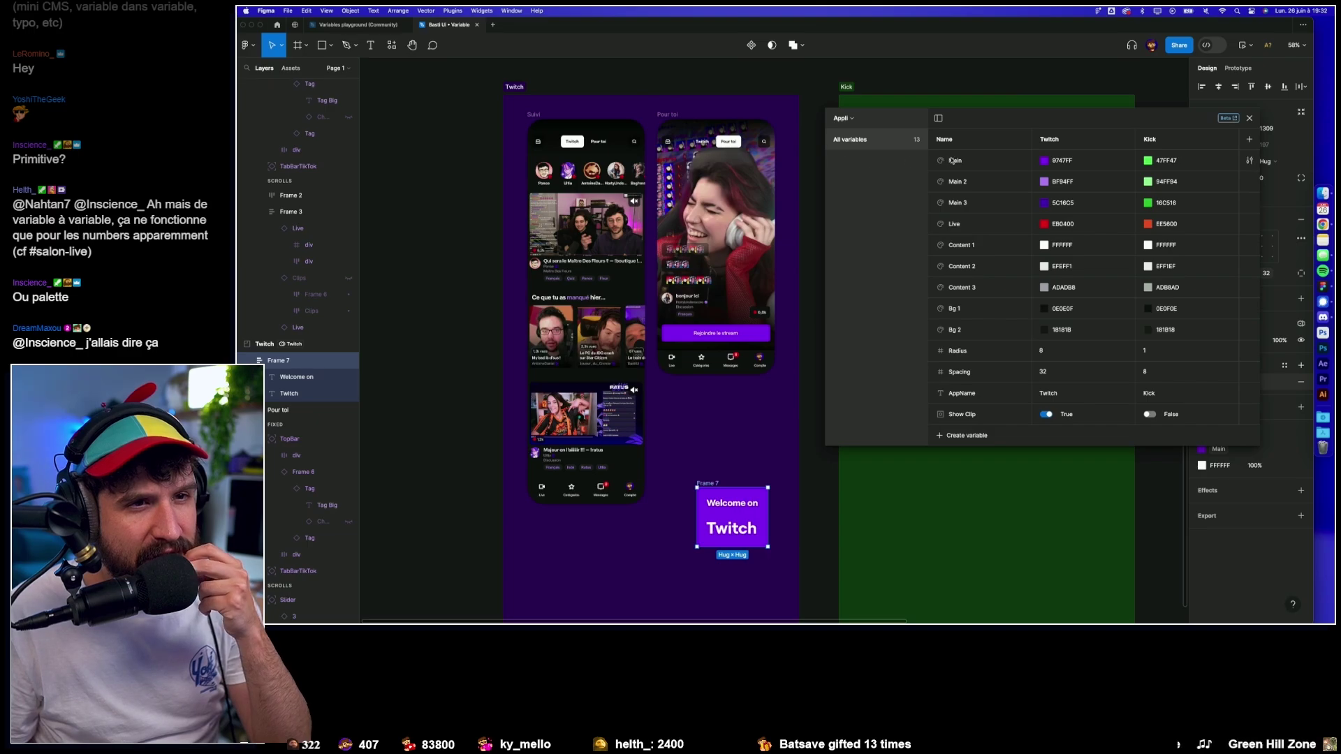
left_click(1121, 165)
right_click(1090, 168)
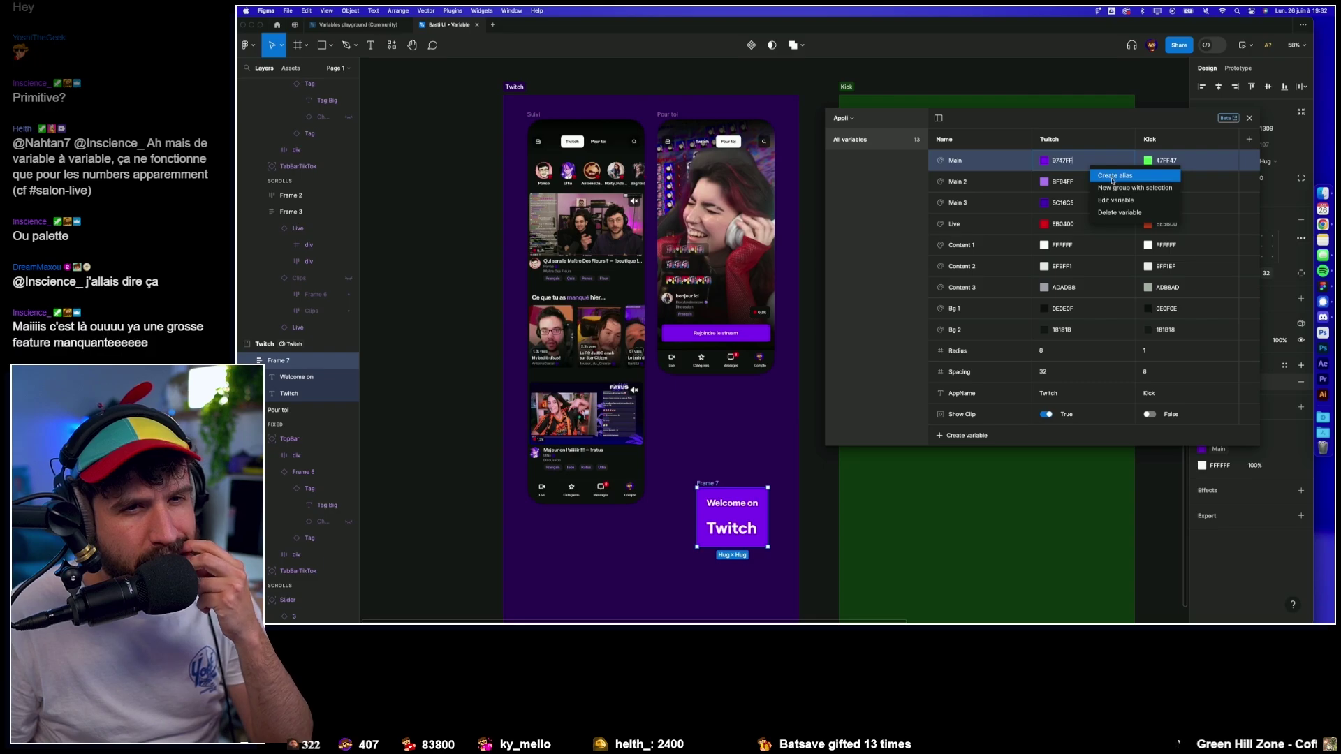
left_click(1117, 176)
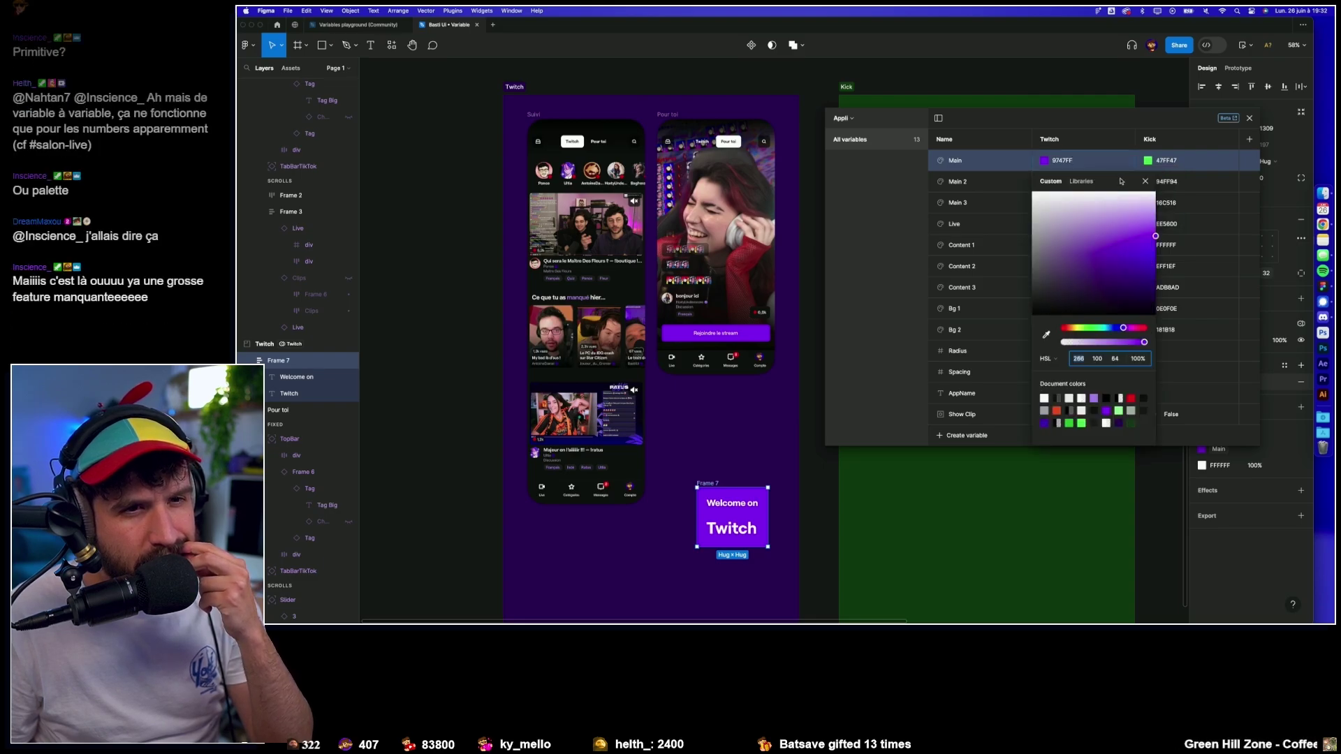
left_click(1146, 181)
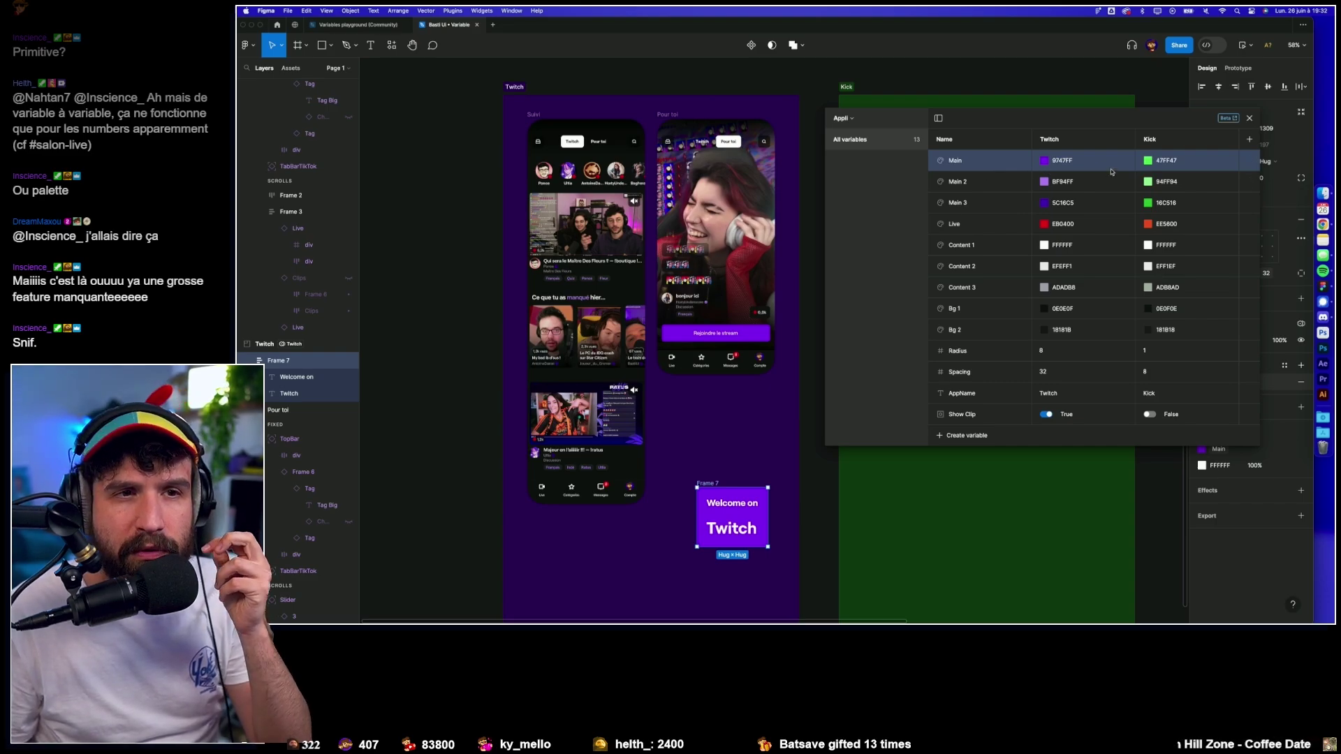
left_click(1249, 161)
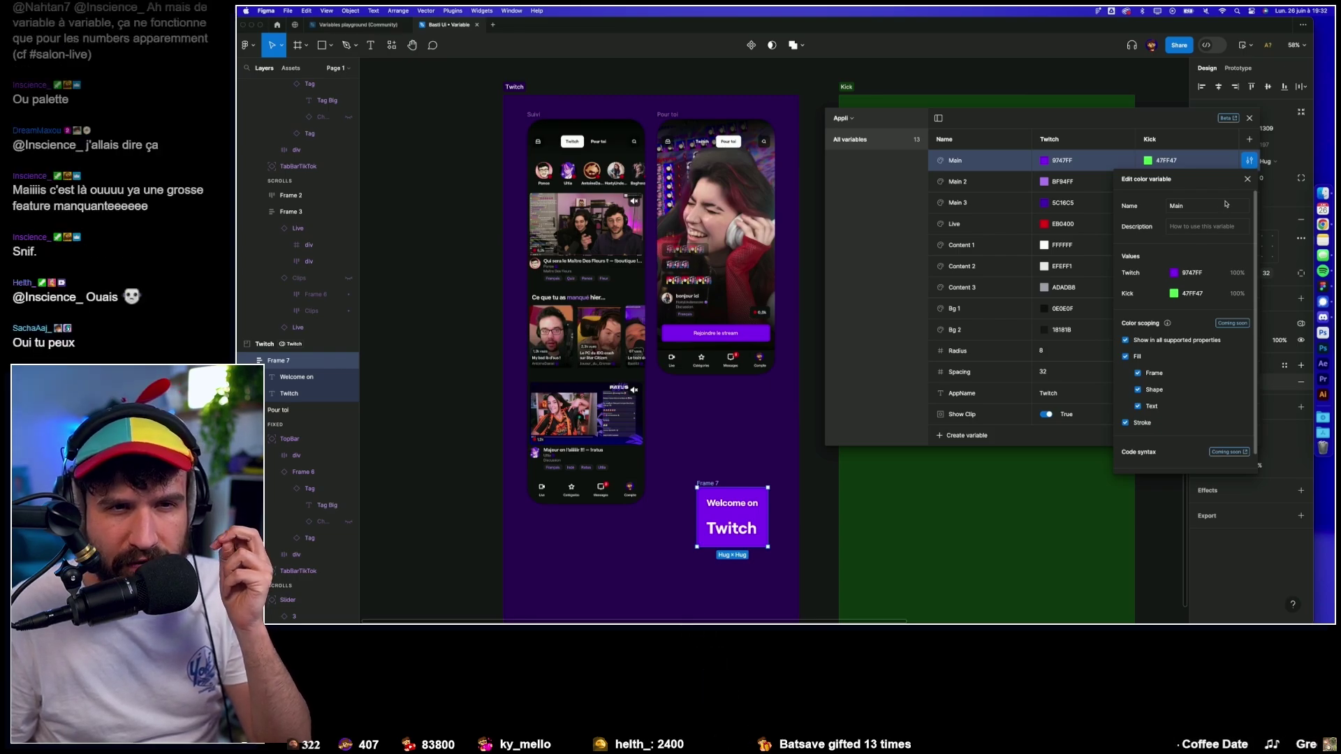
left_click(1247, 180)
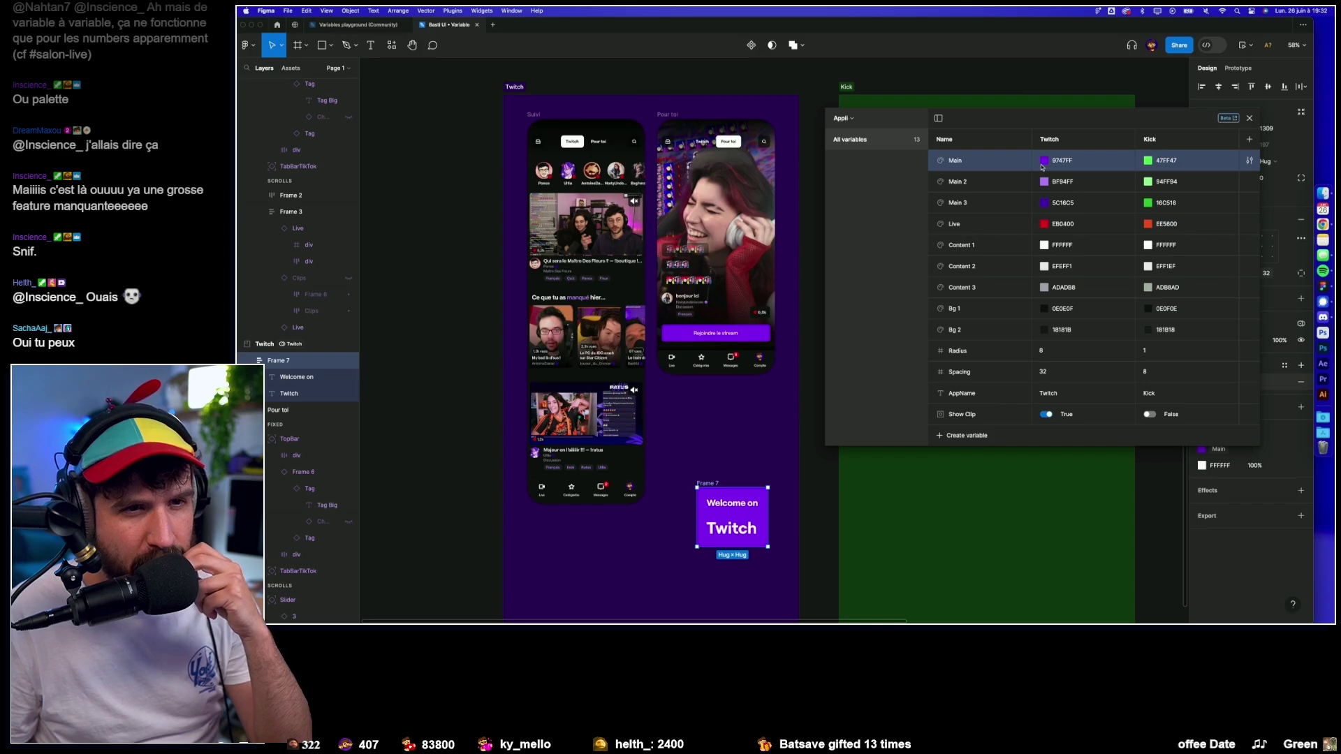
Link Main's Twitch colour to the Brand purple-800 variable.
left_click(1045, 162)
left_click(1090, 175)
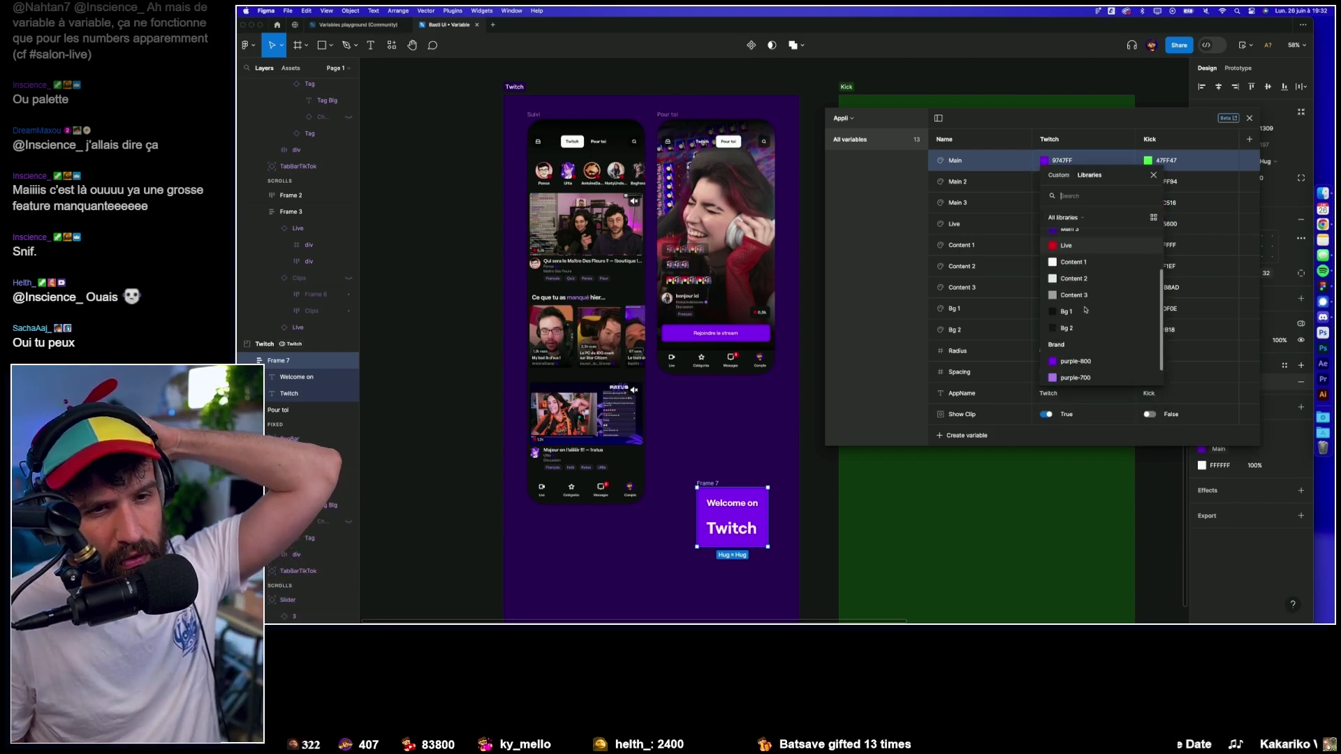
scroll(1089, 314, "down", 3)
left_click(1076, 340)
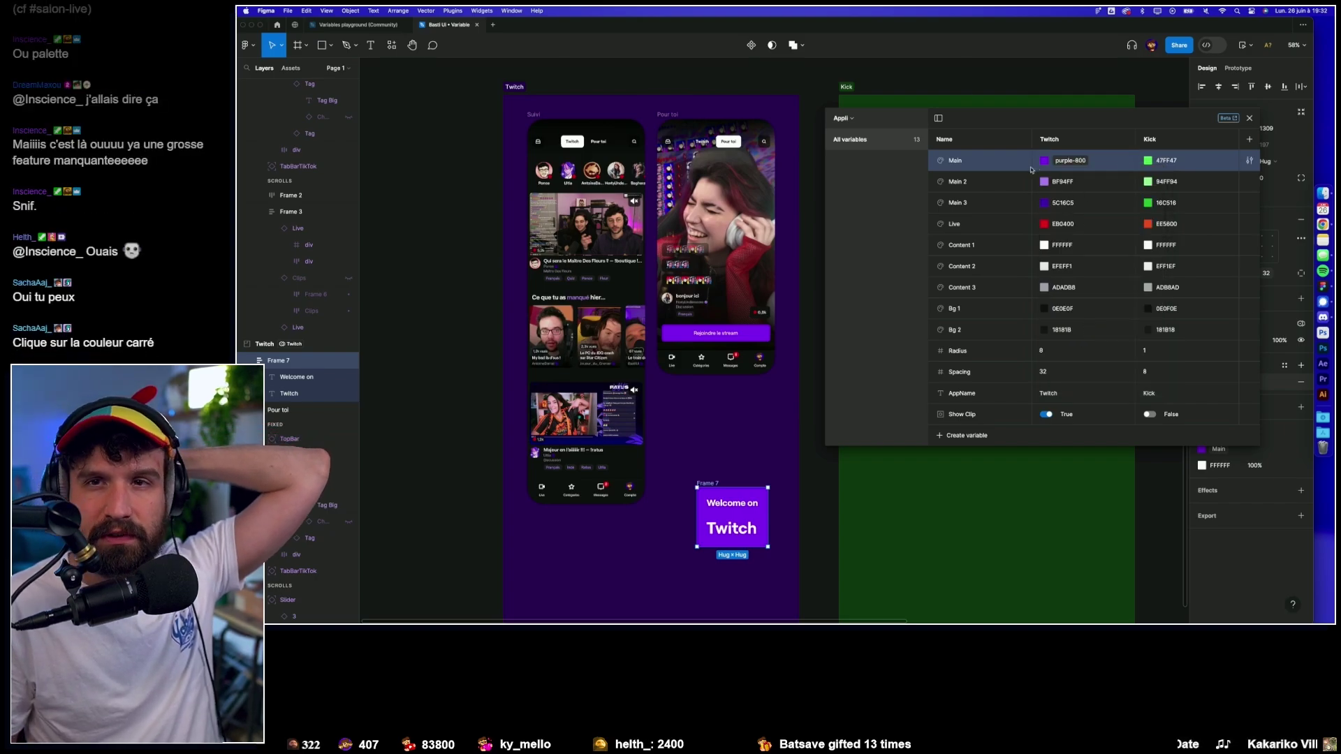
Link Main 2's Twitch colour to the Brand purple-700 variable.
left_click(1095, 188)
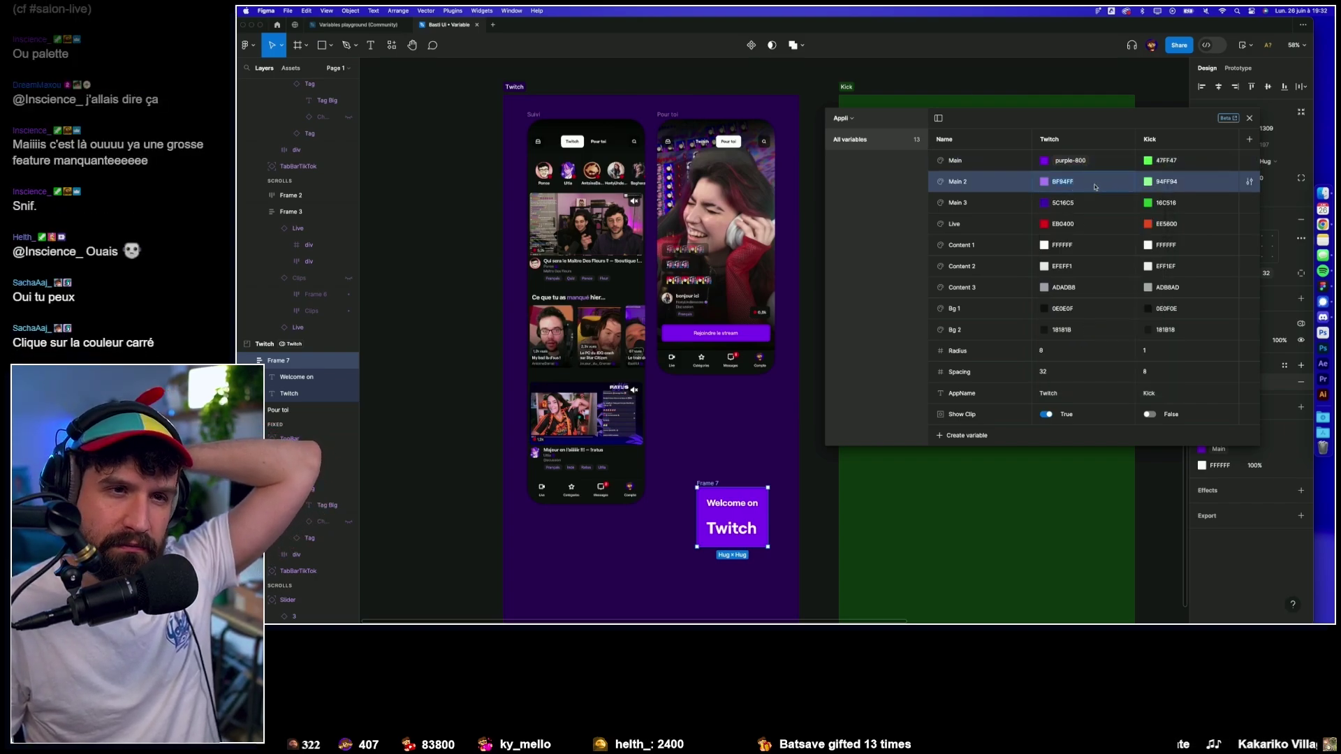
left_click(1043, 183)
left_click(1079, 198)
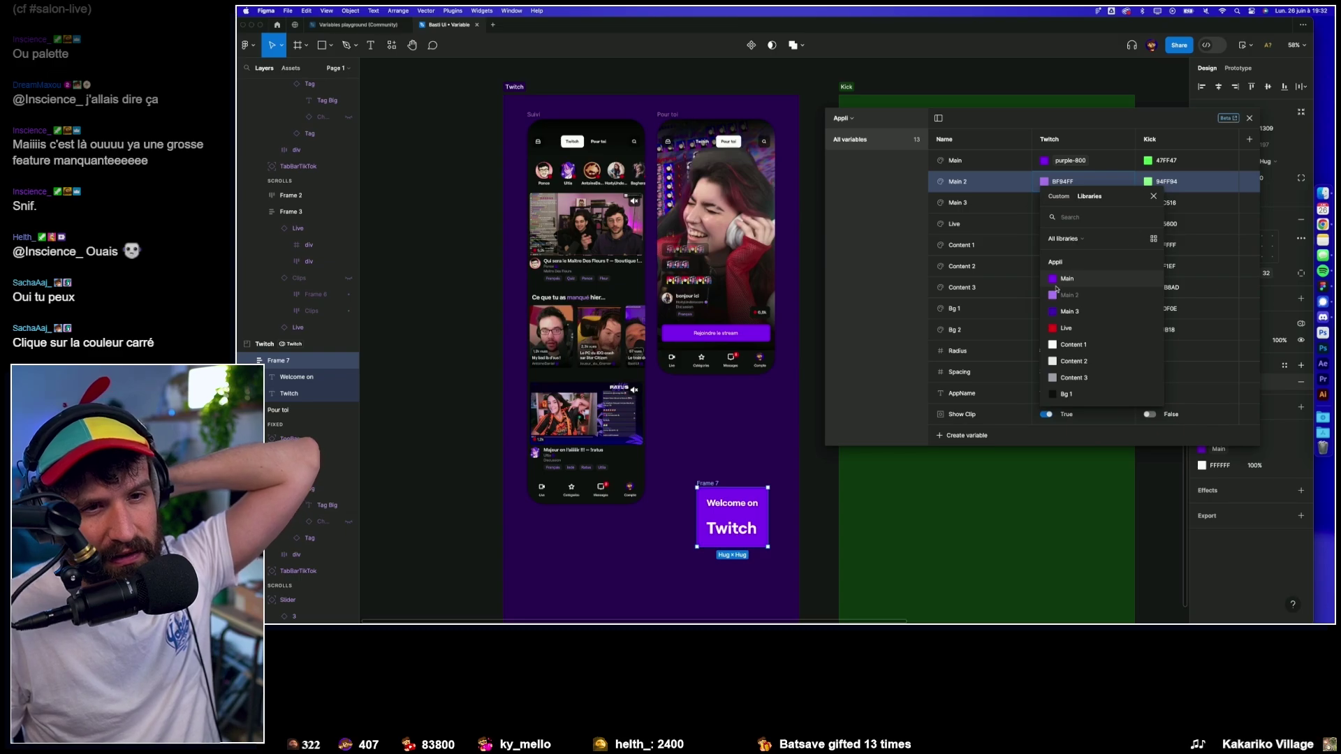
scroll(1076, 335, "down", 3)
left_click(1059, 379)
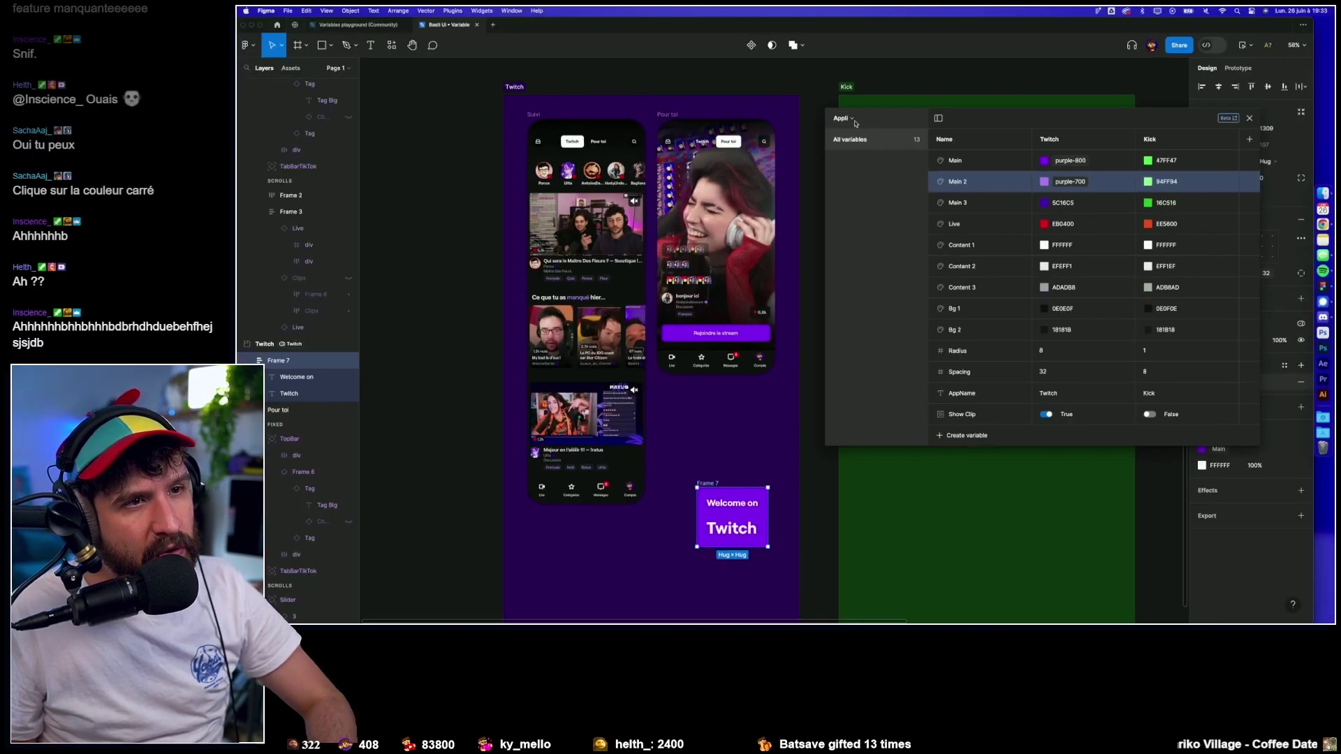
left_click(853, 121)
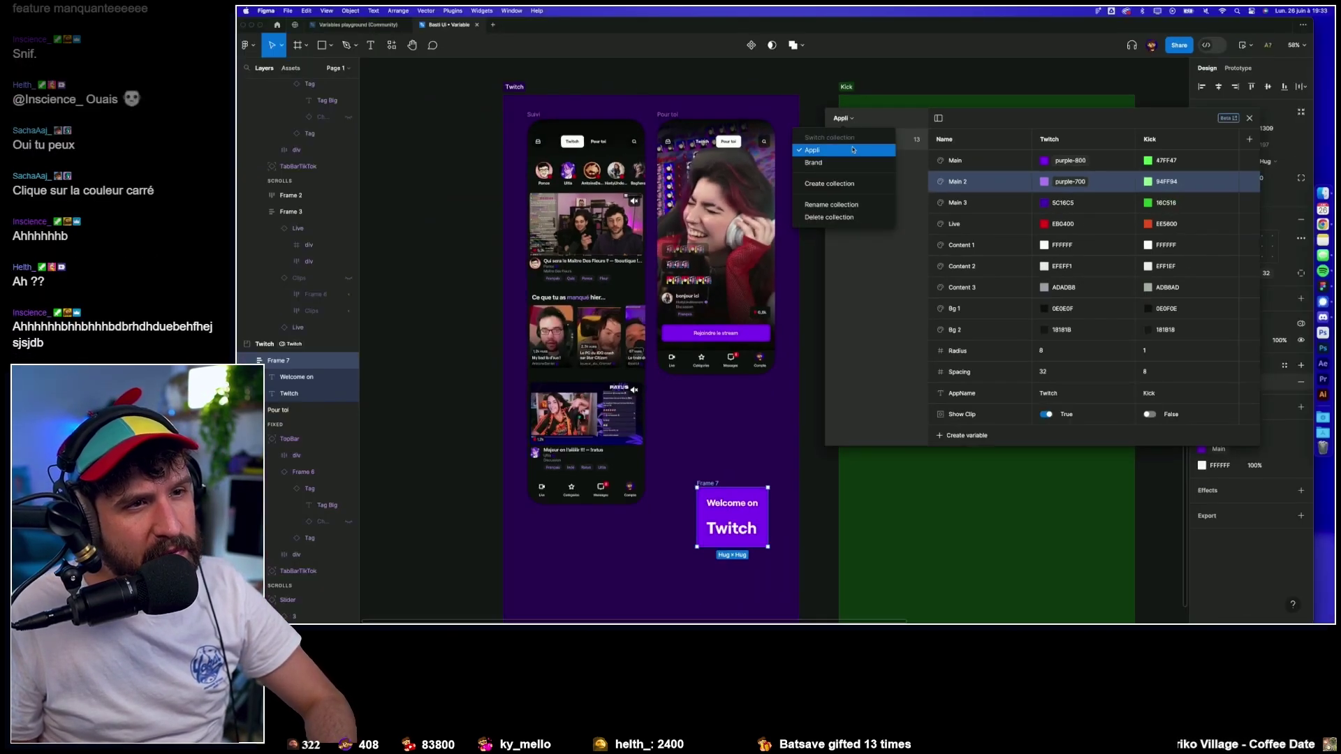
left_click(853, 162)
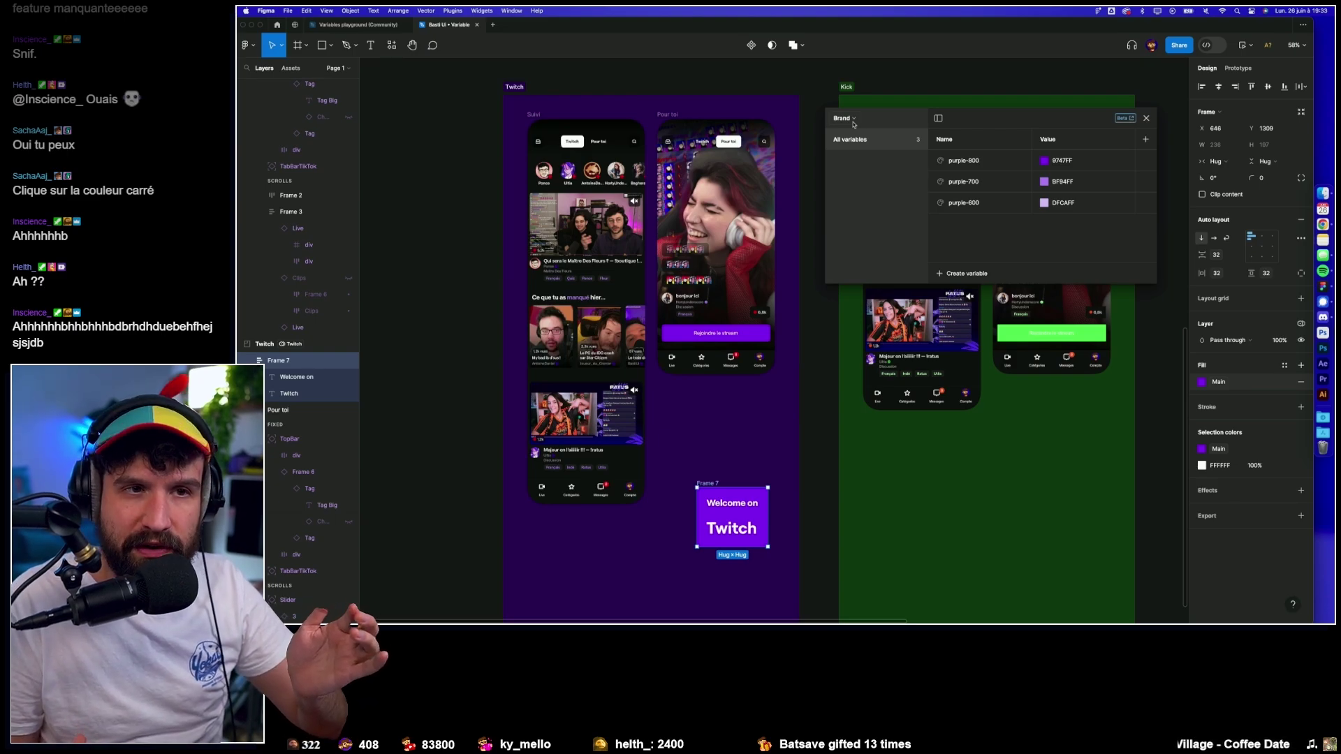
left_click(853, 121)
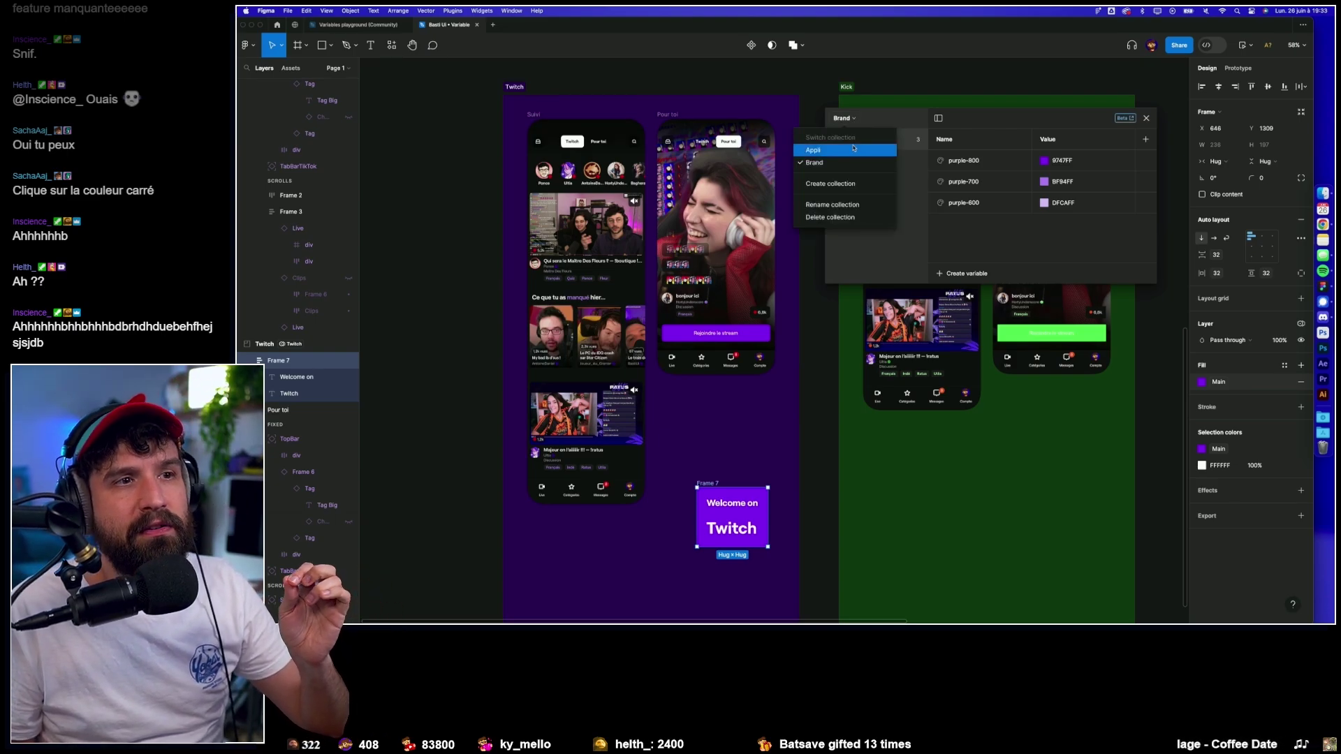
left_click(850, 151)
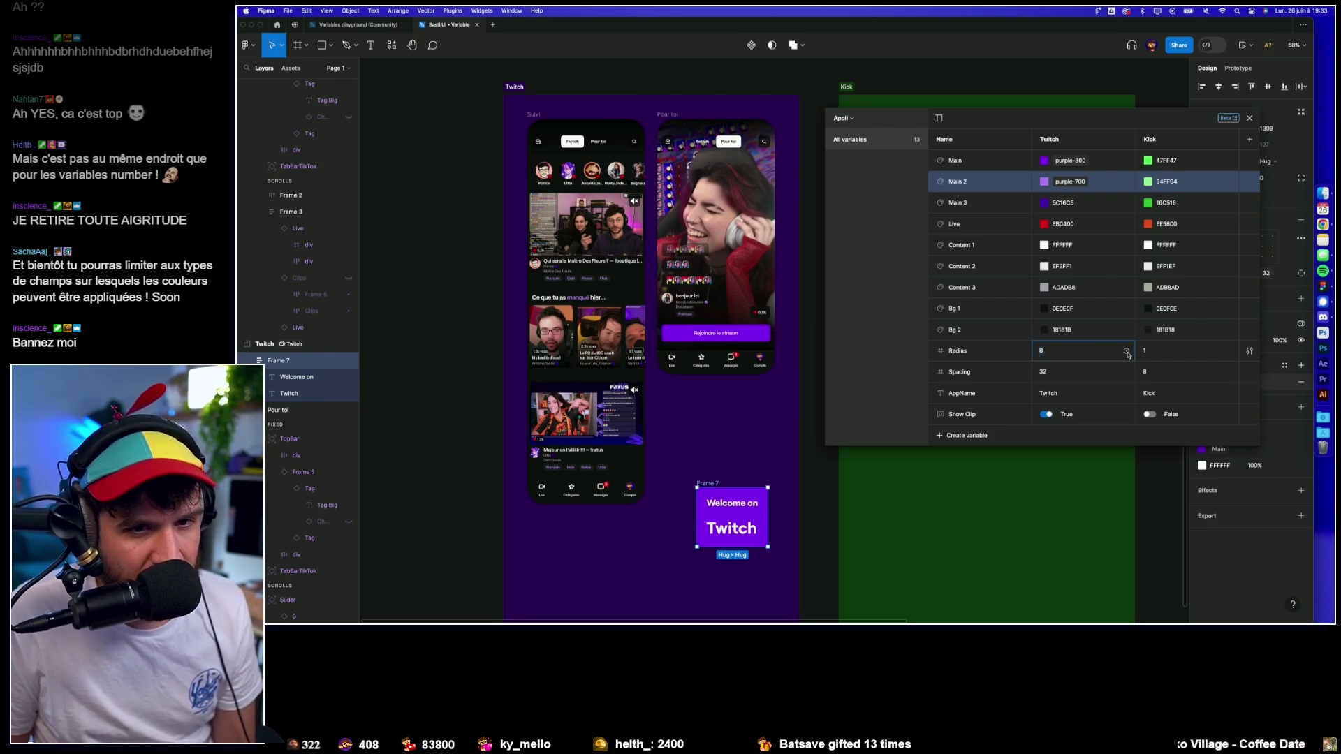
left_click(1127, 352)
key("Escape")
left_click(1251, 358)
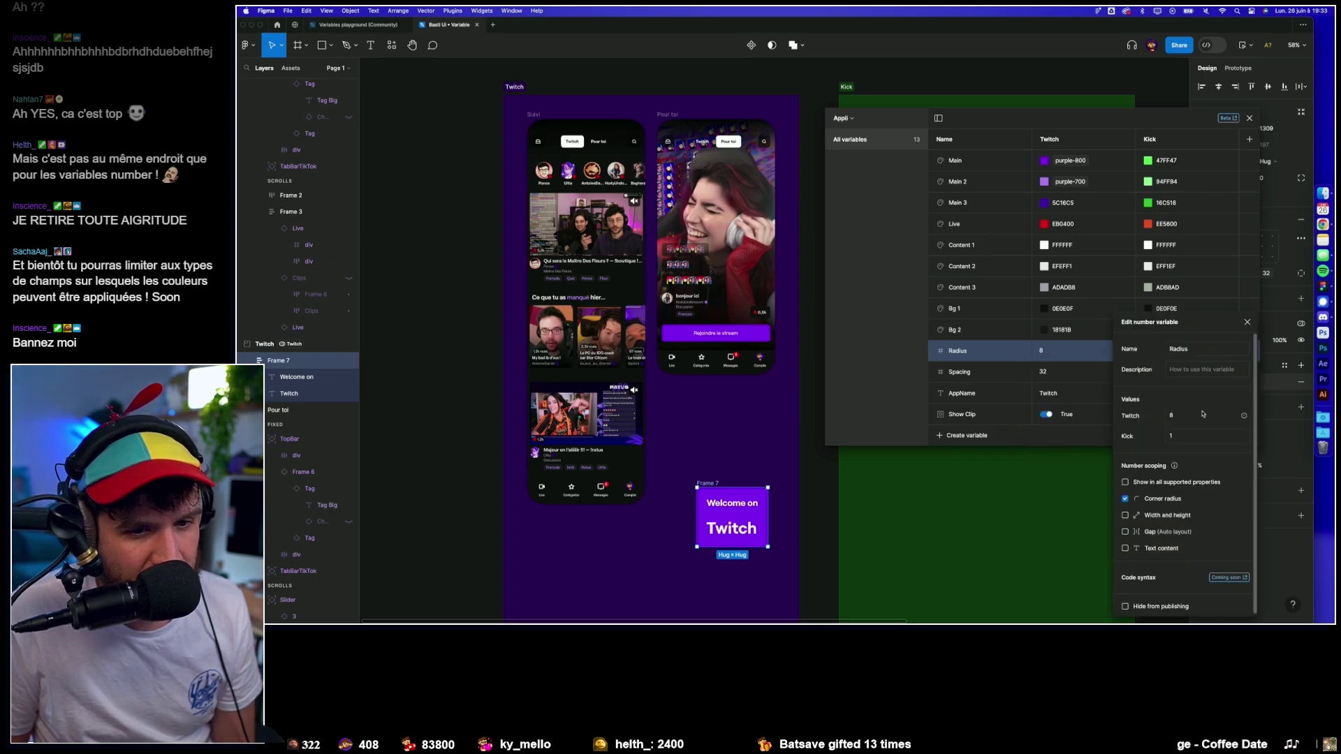
left_click(1247, 323)
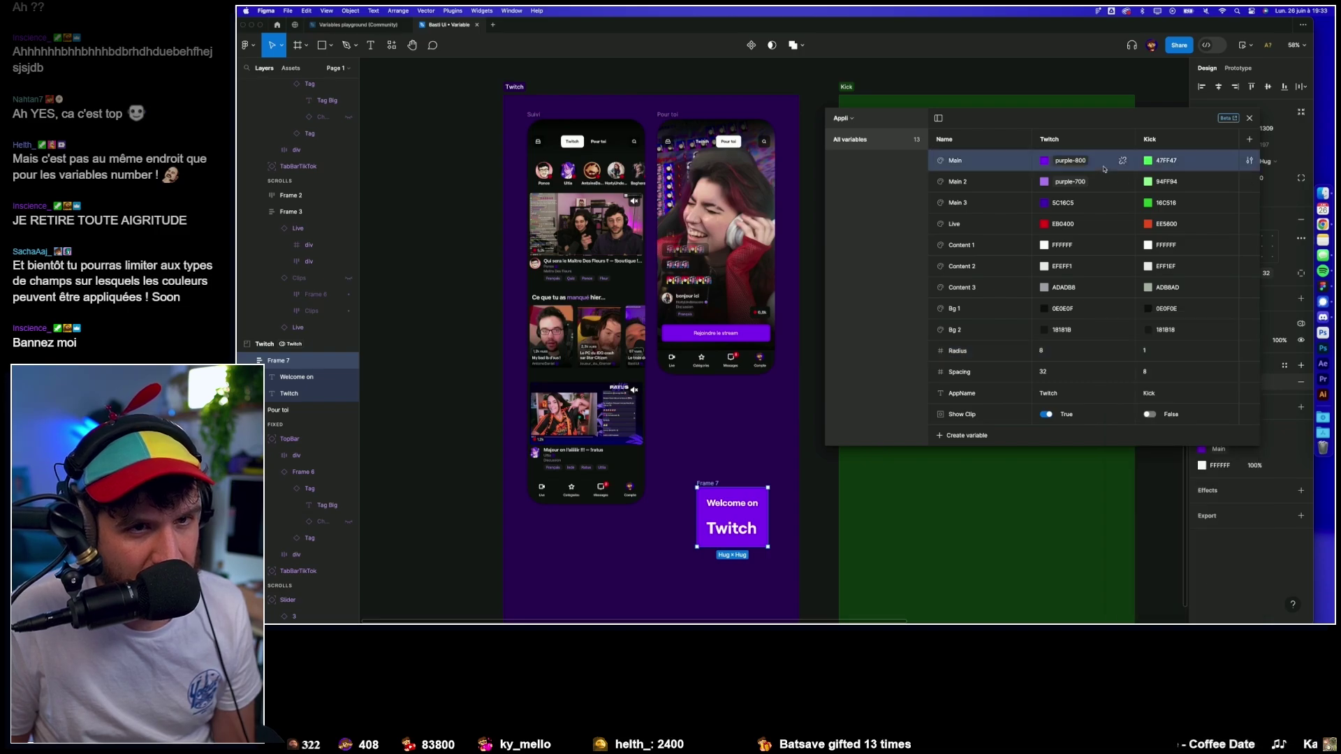
left_click(1126, 352)
key("Escape")
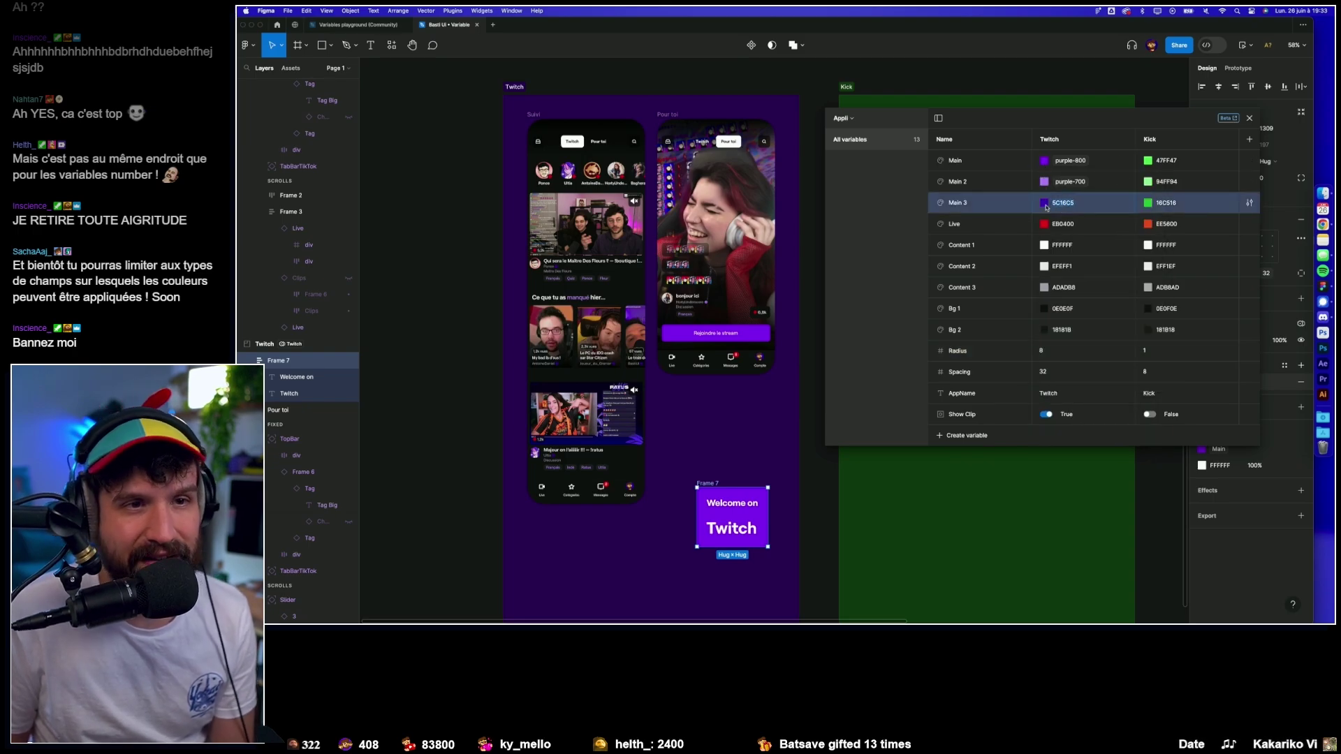
left_click(1073, 208)
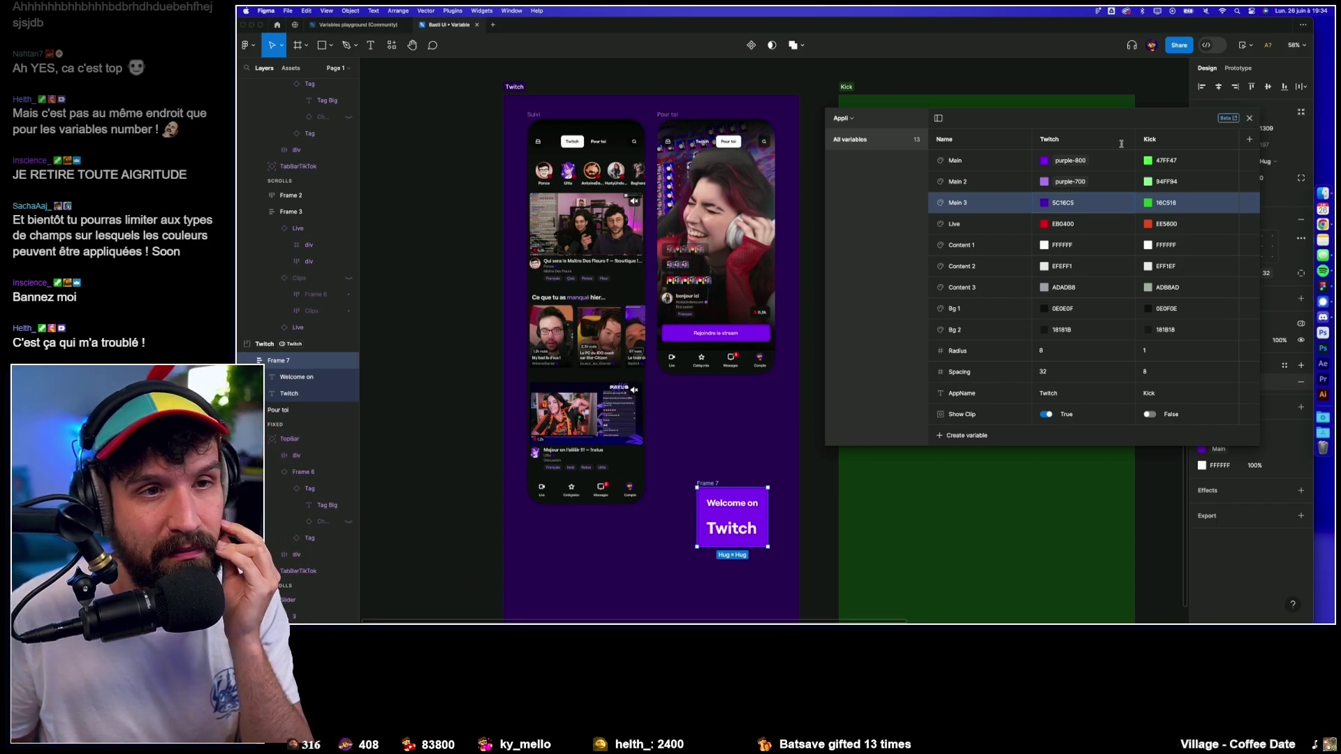
left_click(1250, 119)
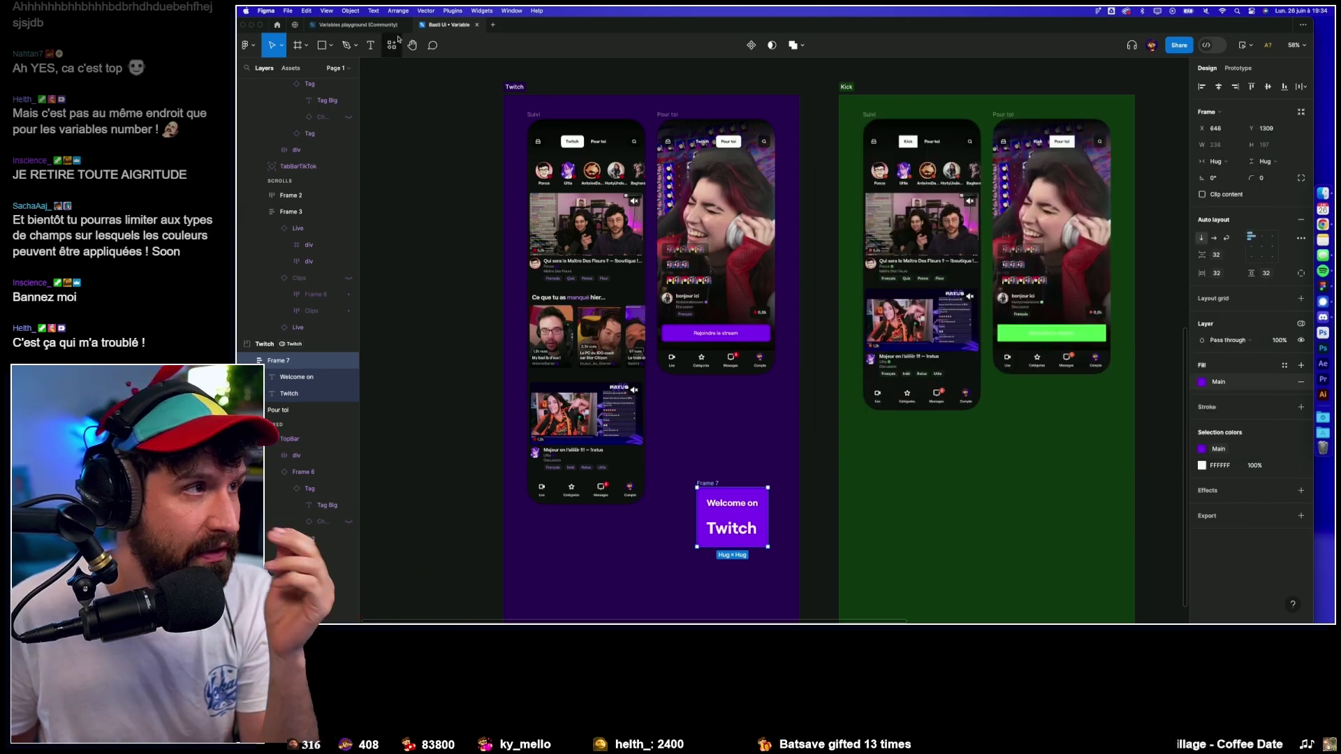
left_click(357, 24)
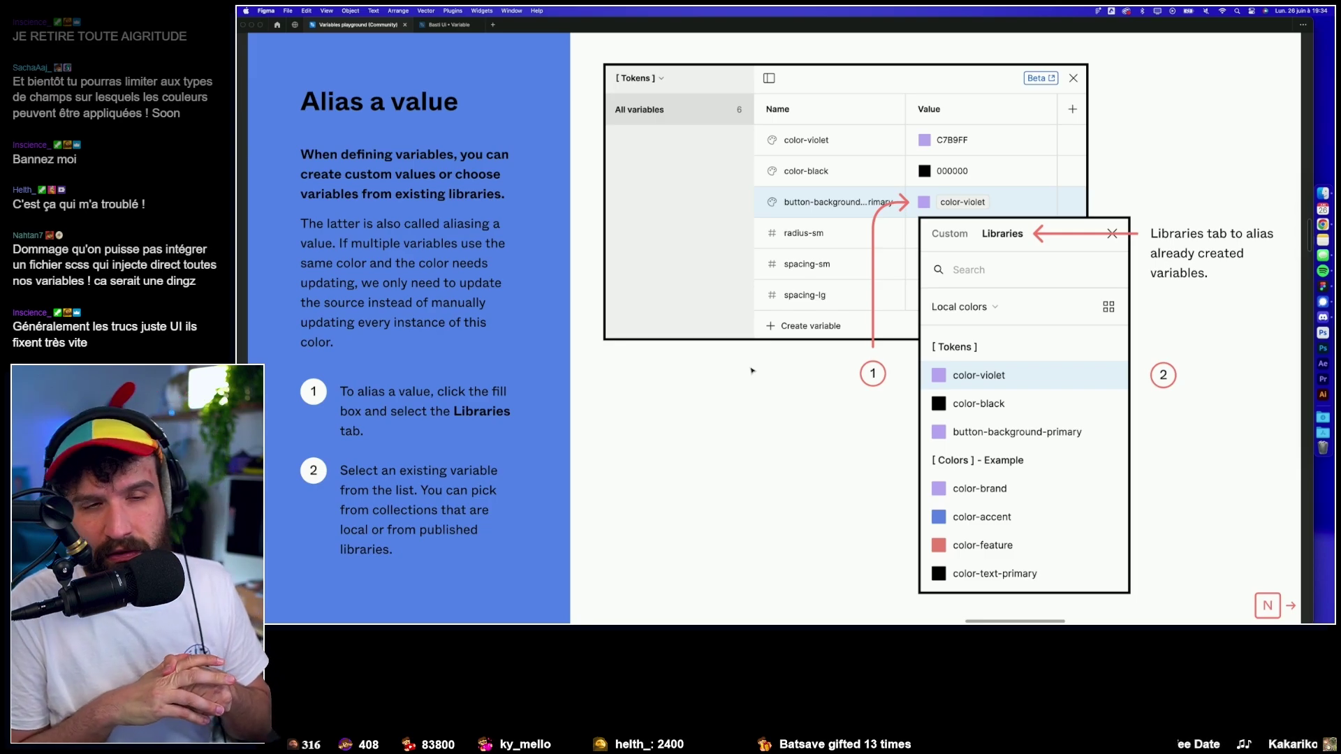
key("n")
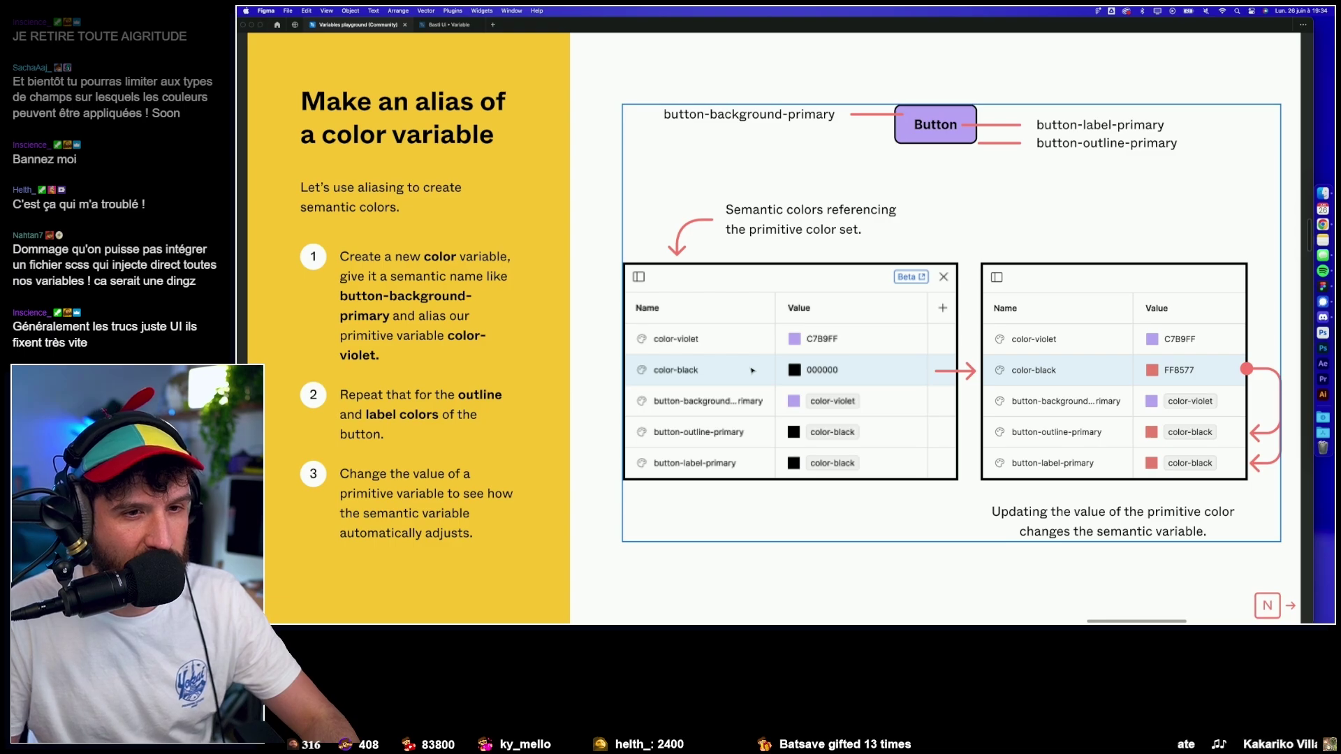
key("n")
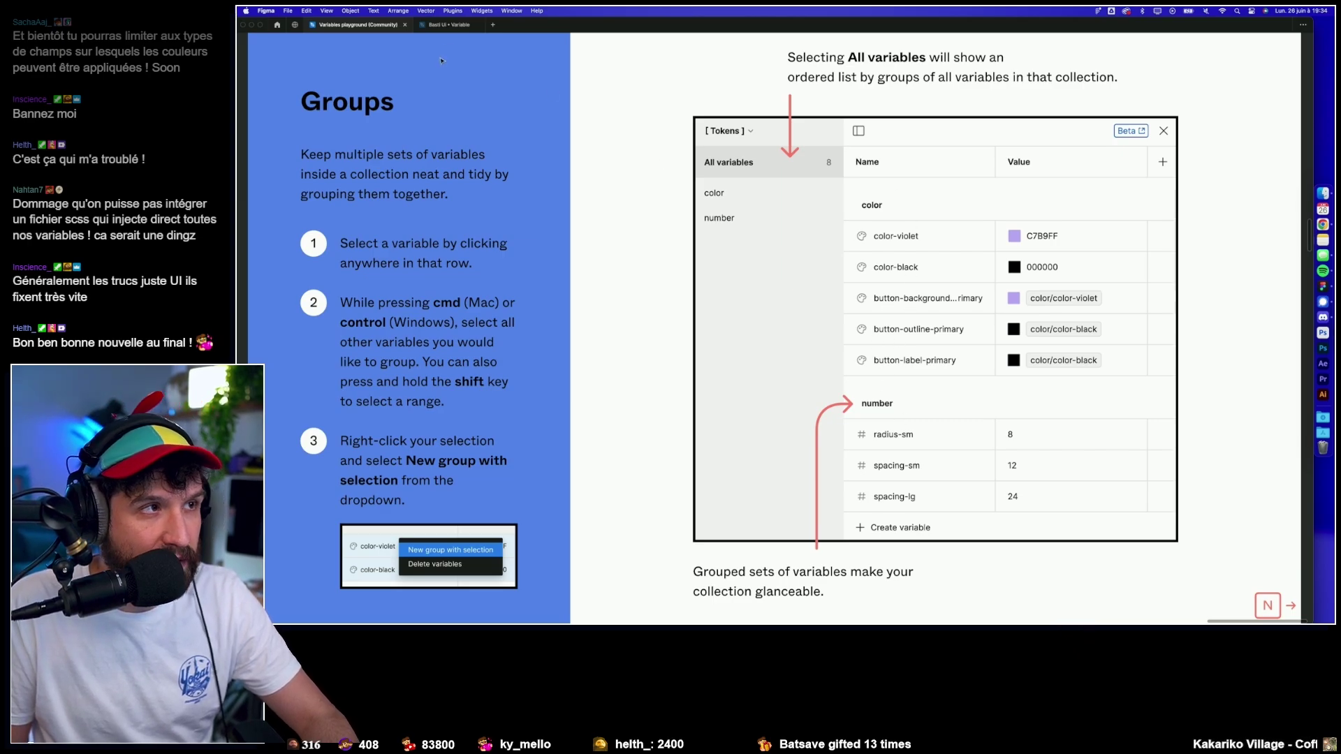
left_click(447, 24)
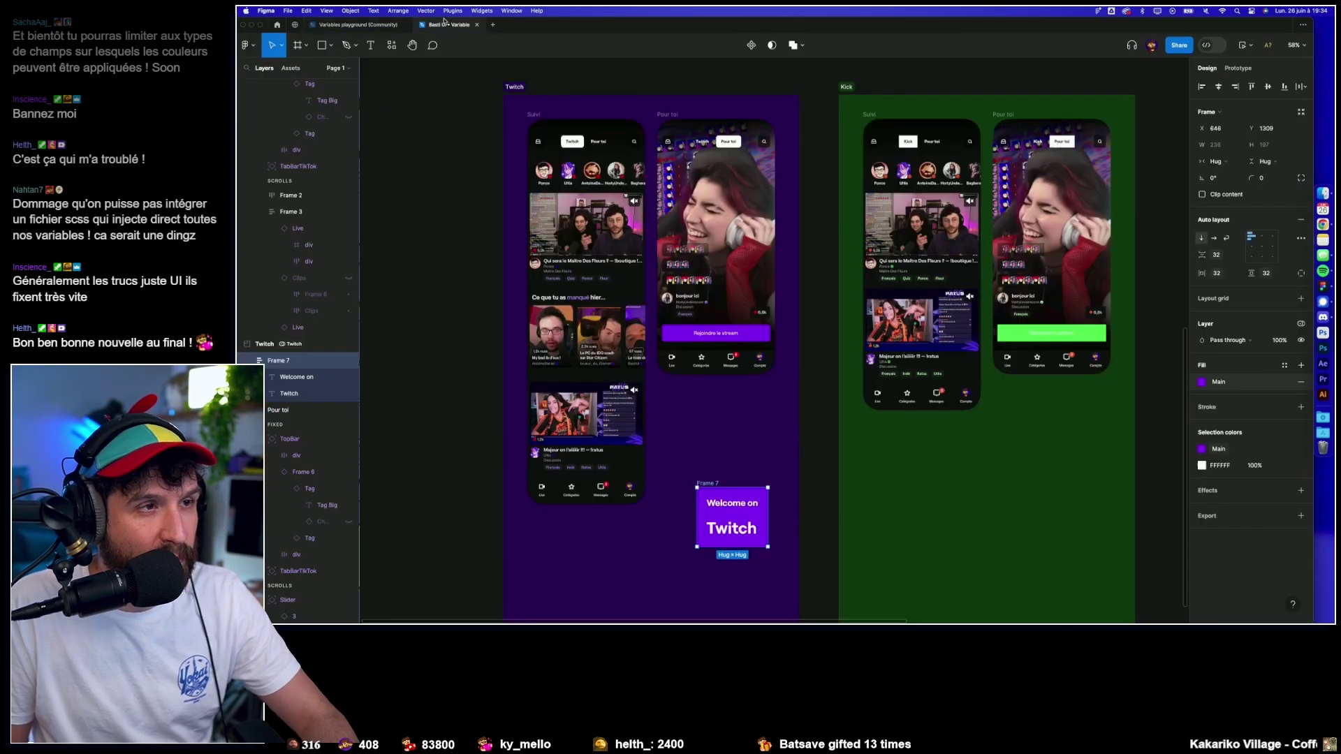
Rename the Main variable to Color/Main, creating a Color group.
left_click(1182, 129)
left_click(1300, 133)
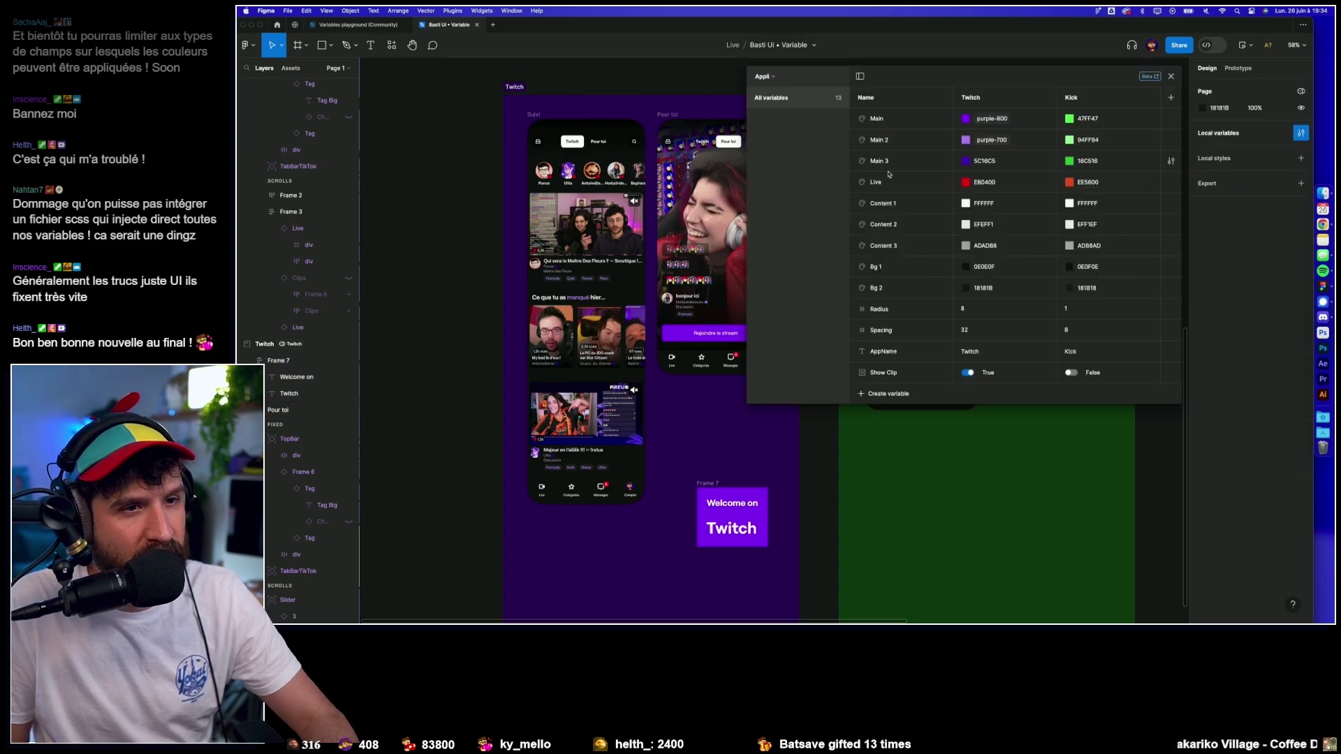
left_click(883, 120)
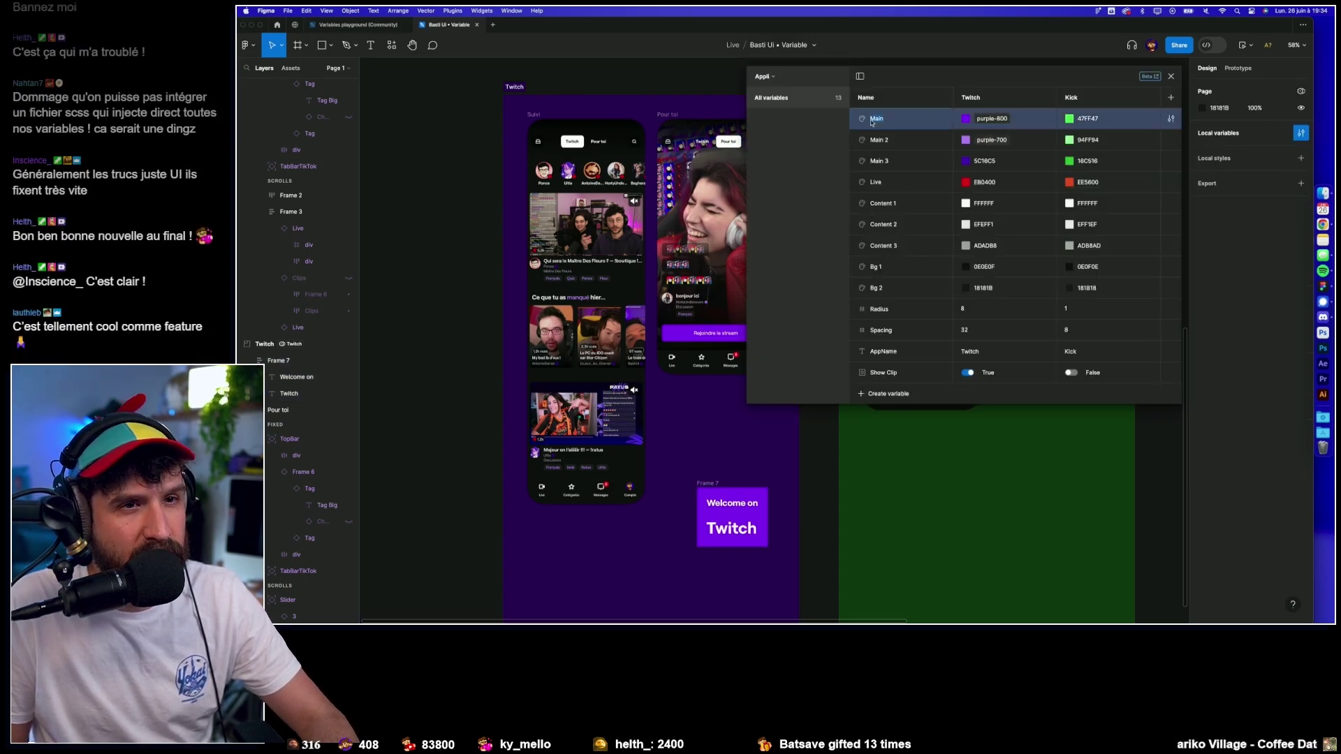
type("Color")
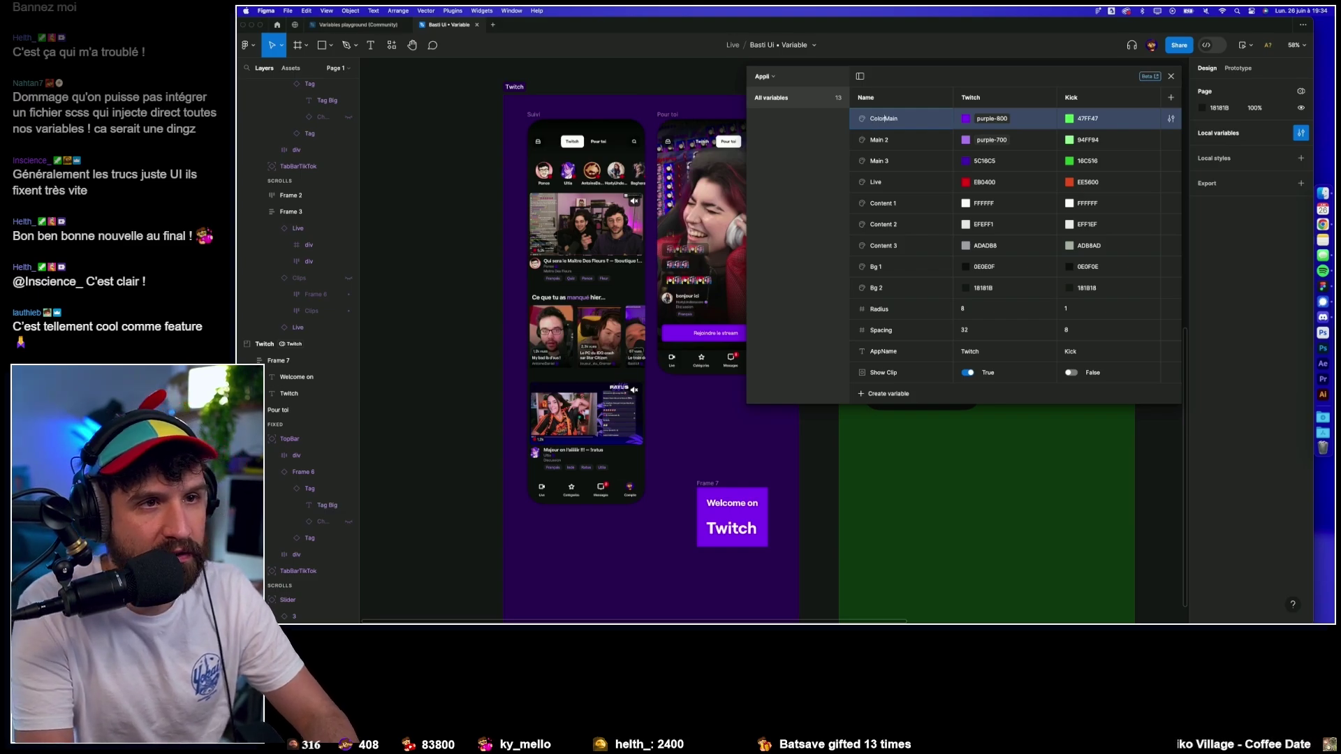
type("/")
key("Return")
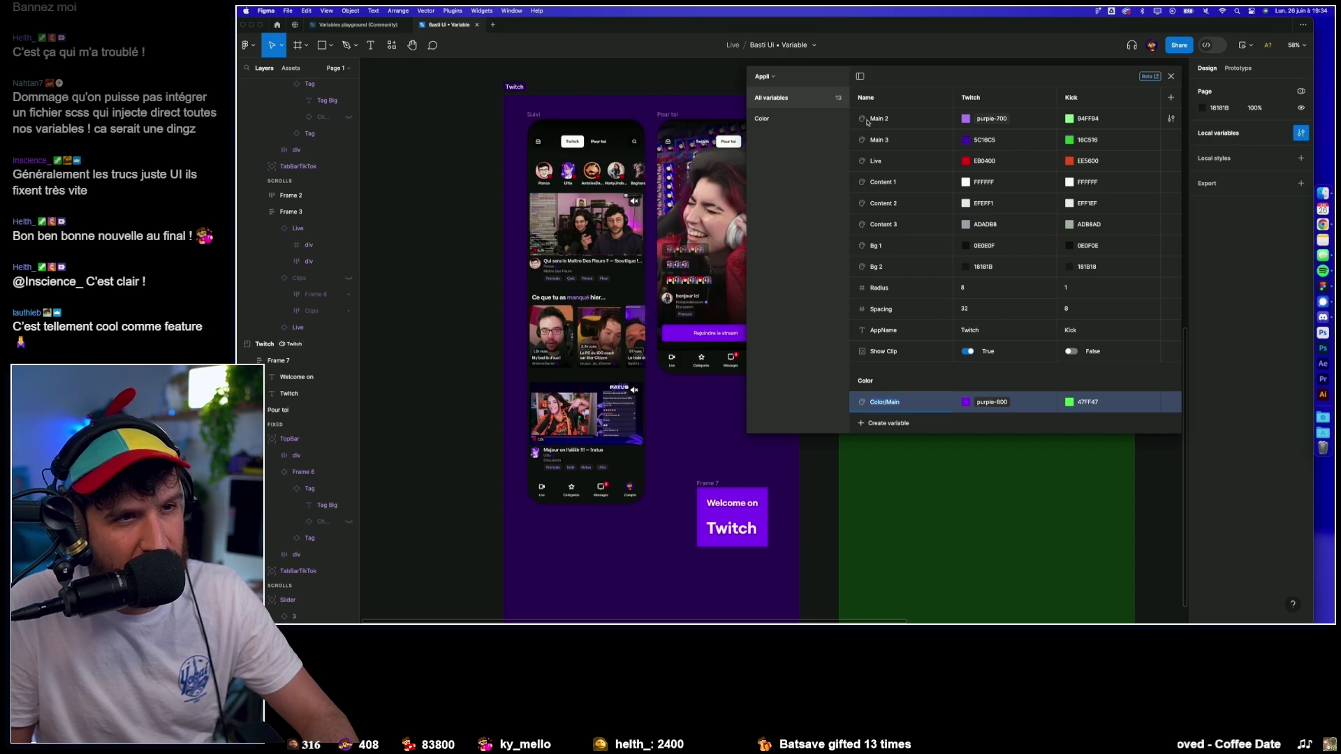
Move Main 2 into the Color group.
left_click(903, 121)
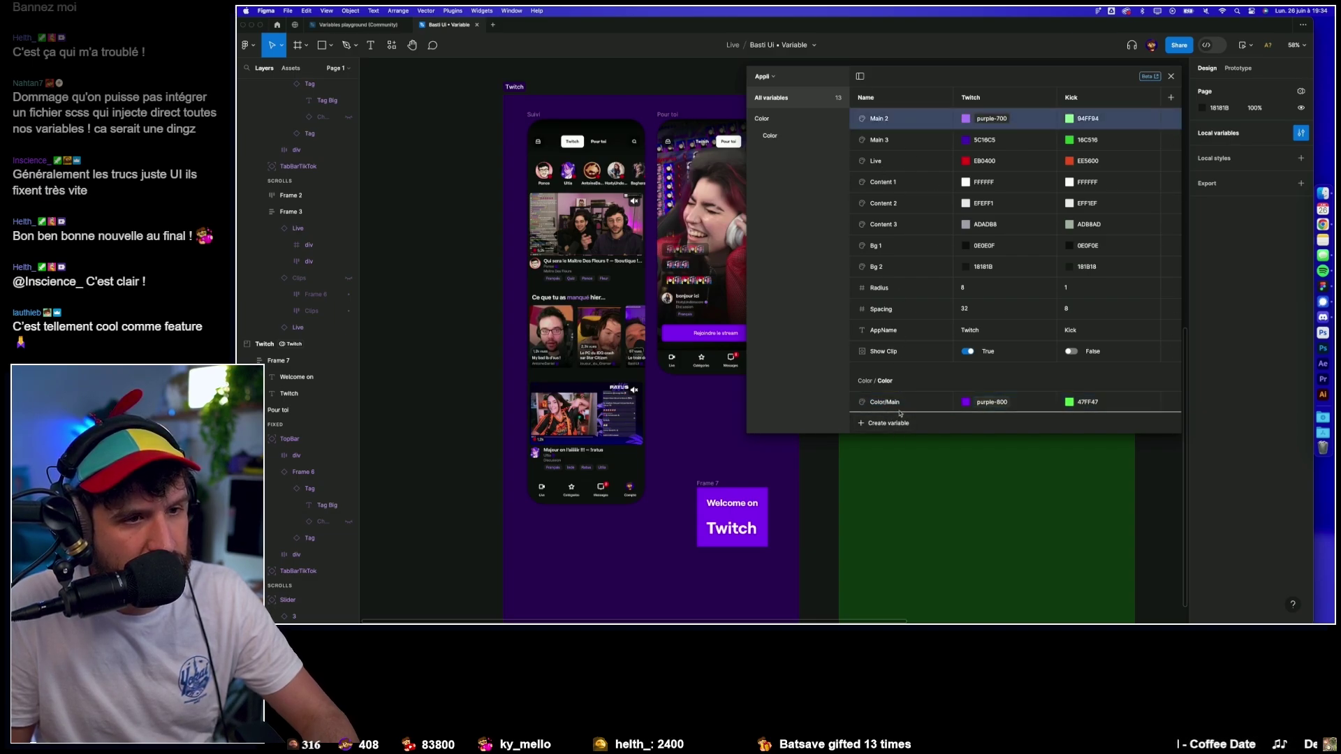
left_click_drag(901, 413, 900, 414)
scroll(953, 243, "down", 1)
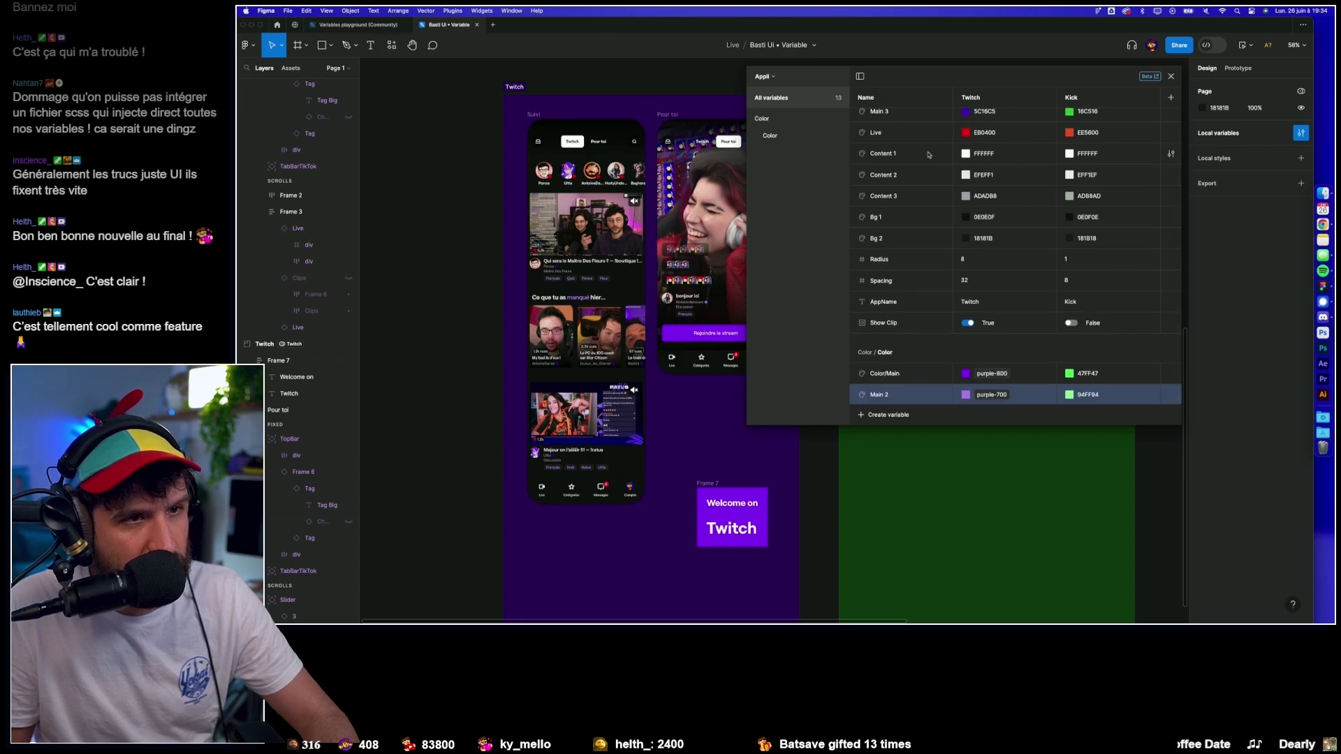
scroll(926, 167, "up", 1)
Try moving the Main 3 to Bg 2 variables under Color/Main, undoing the misplaced moves.
left_click(917, 244)
left_click(921, 123, "shift")
left_click_drag(912, 123, 916, 389)
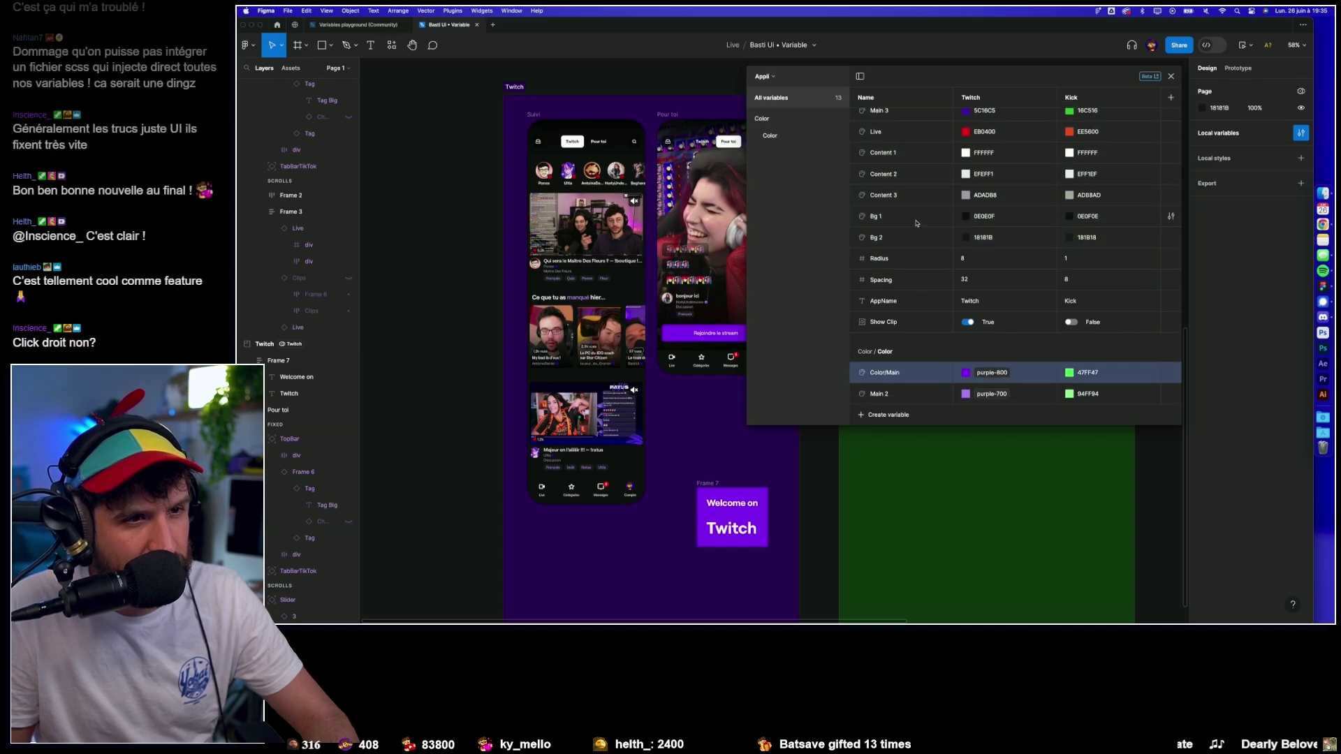
left_click(916, 241)
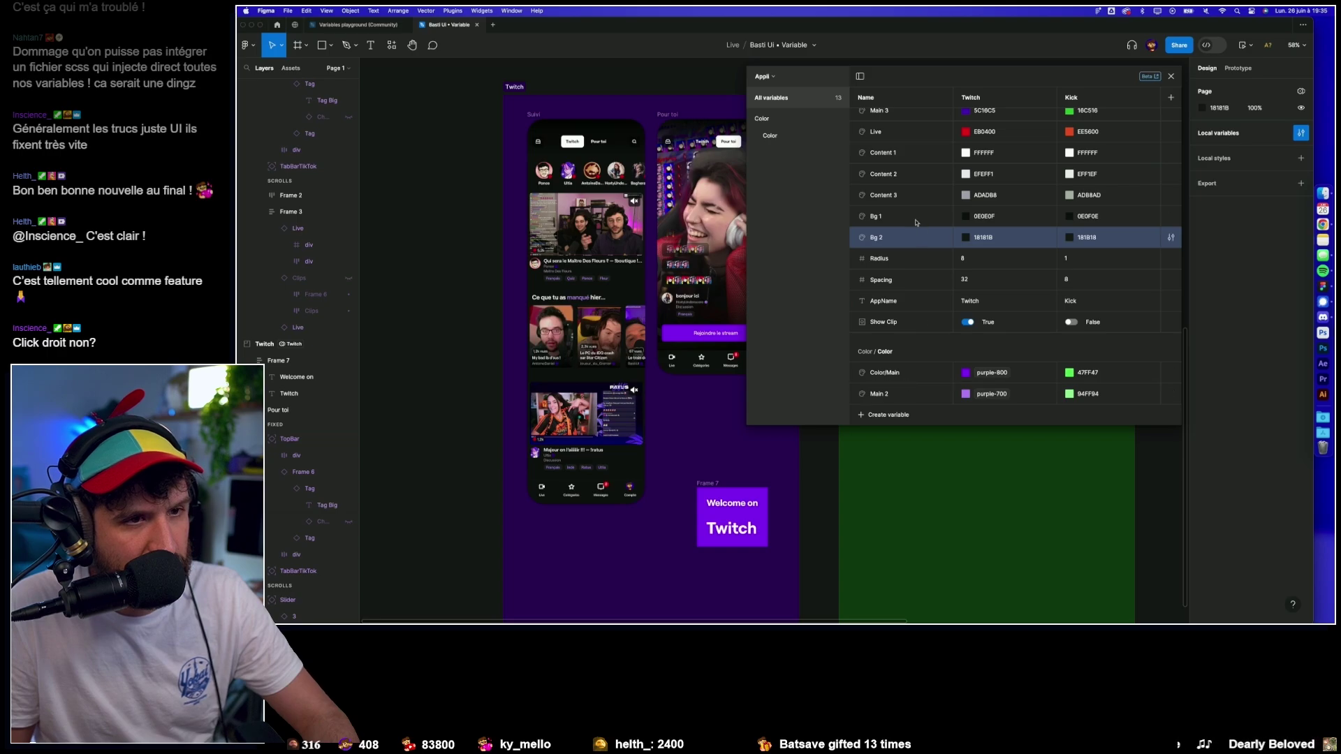
key("ctrl+z")
key("ctrl+z")
key("ctrl+z")
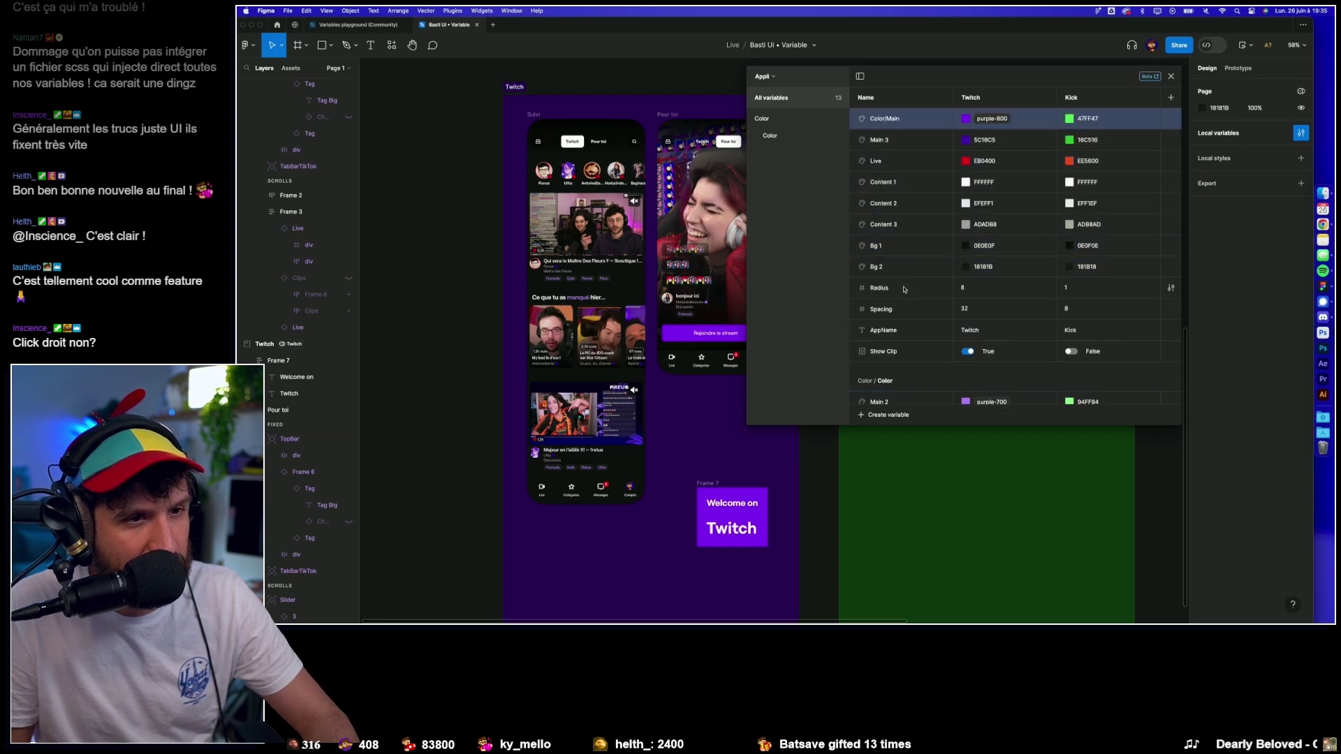
key("ctrl+shift+z")
left_click(911, 203)
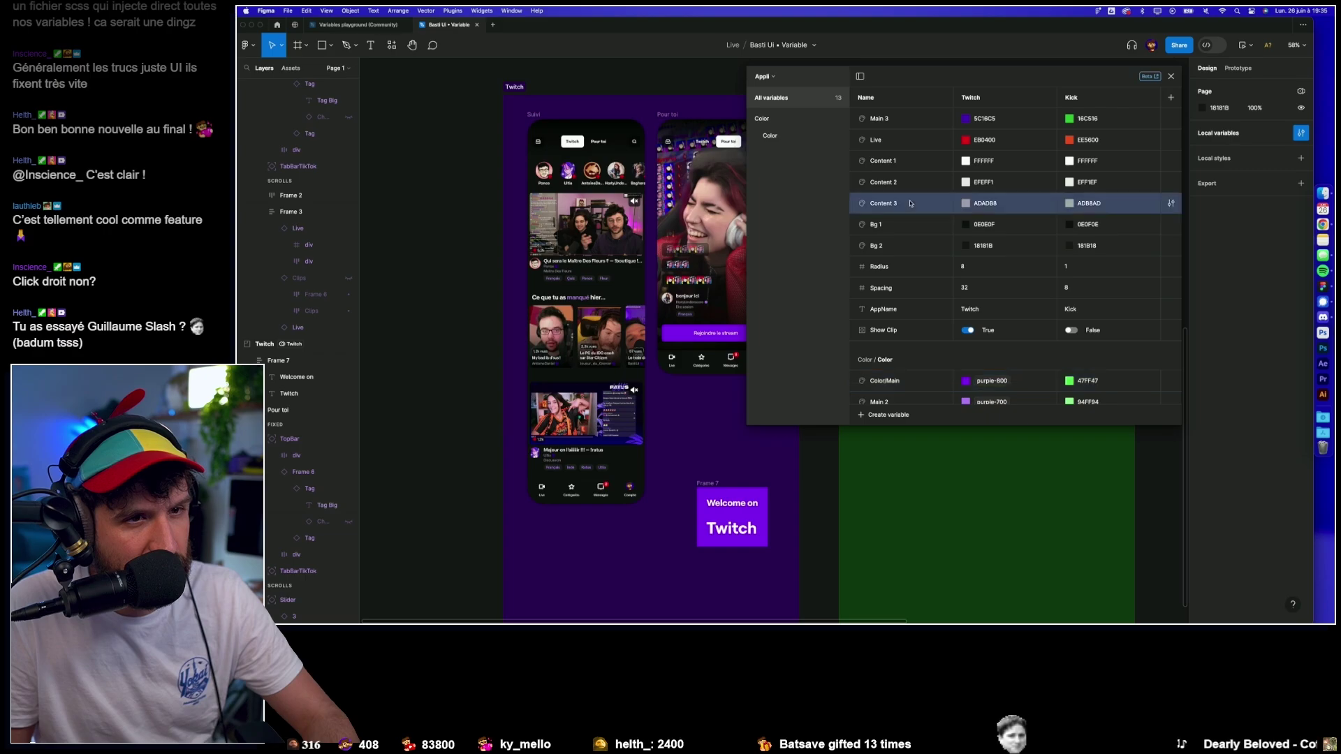
key("ctrl+z")
key("ctrl+z")
key("ctrl+z")
Reposition Color/Main between Bg 1 and Bg 2 and move Bg 1 into the Color group.
left_click_drag(910, 247, 901, 251)
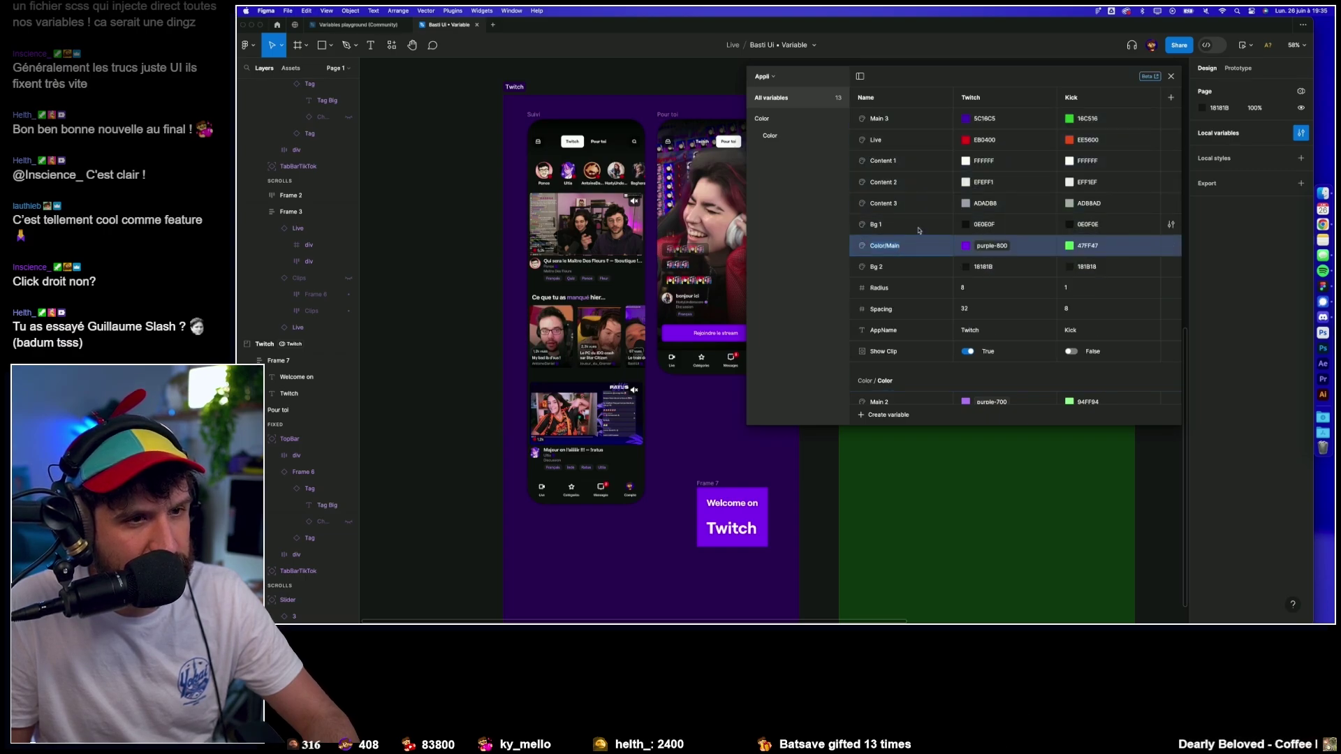
double_click(917, 248)
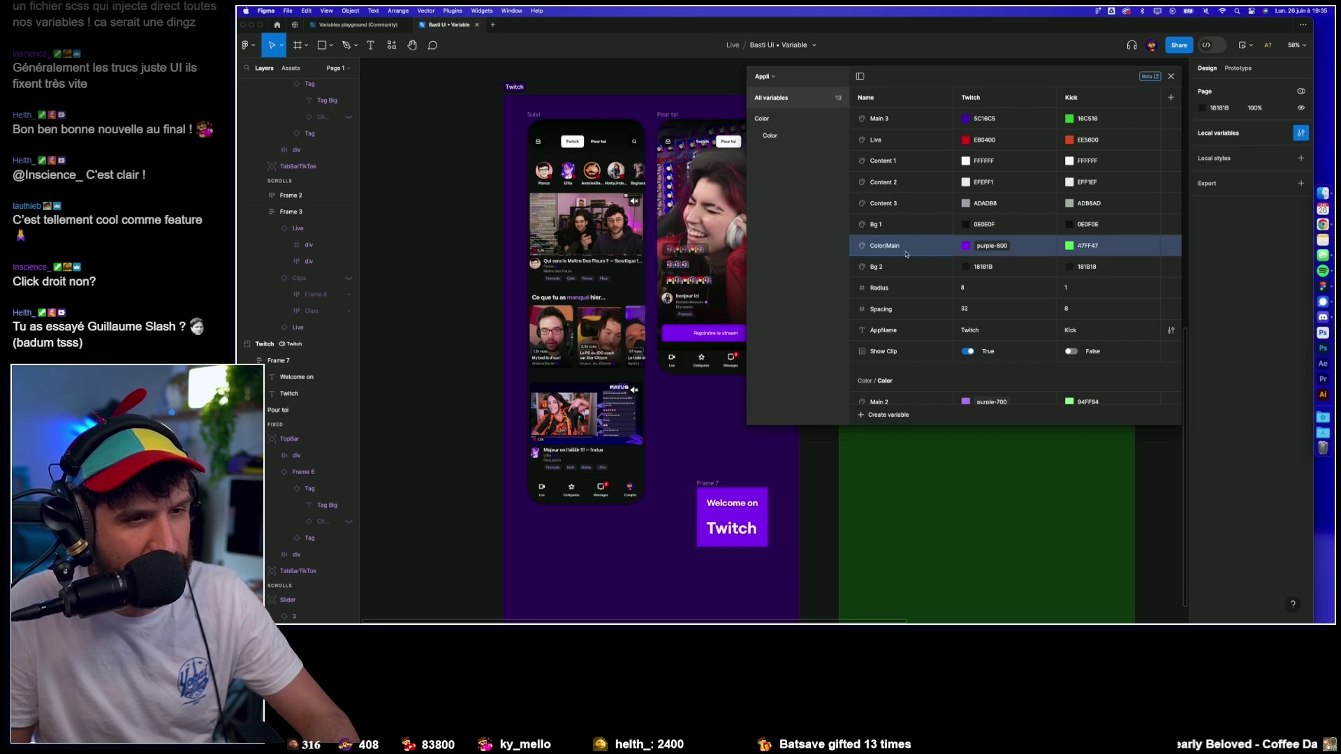
left_click(901, 227)
left_click_drag(902, 383, 902, 378)
left_click(901, 217)
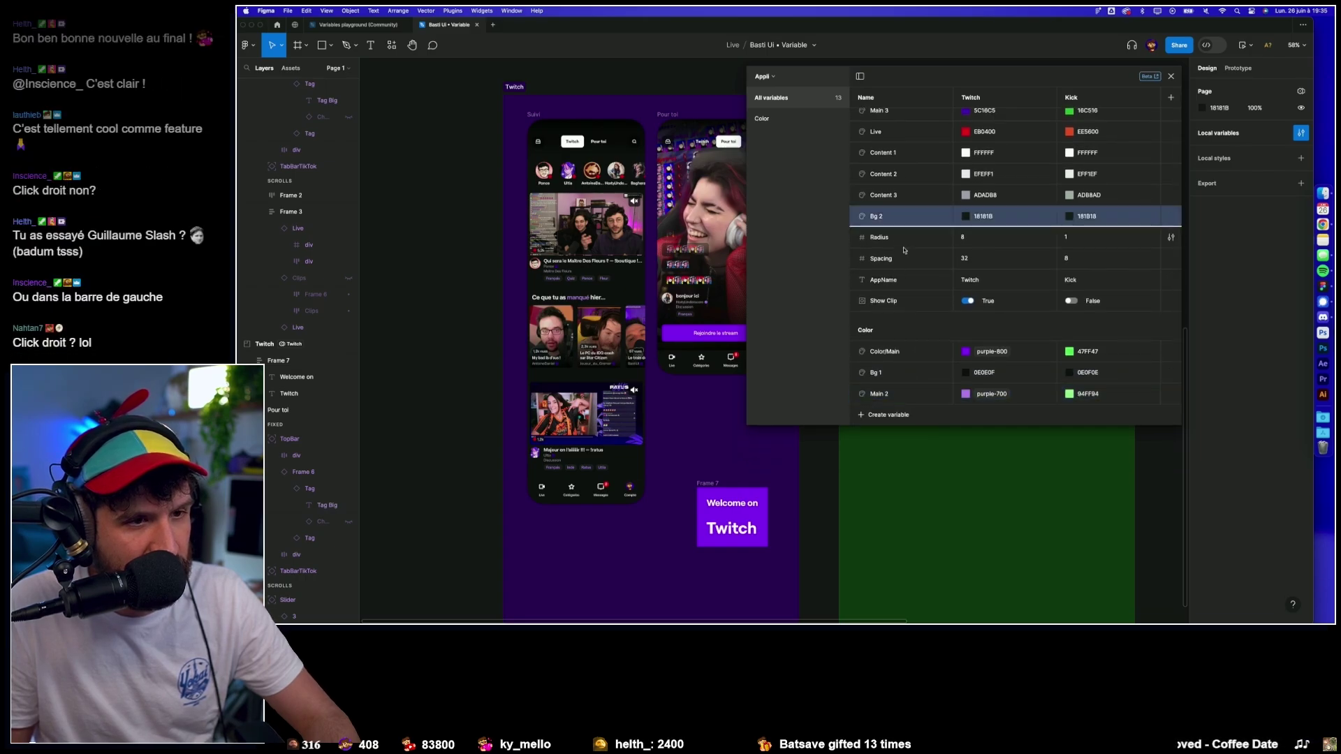
Add Bg 2 to the Color group and rename AppName to String/AppName.
left_click_drag(893, 346, 891, 343)
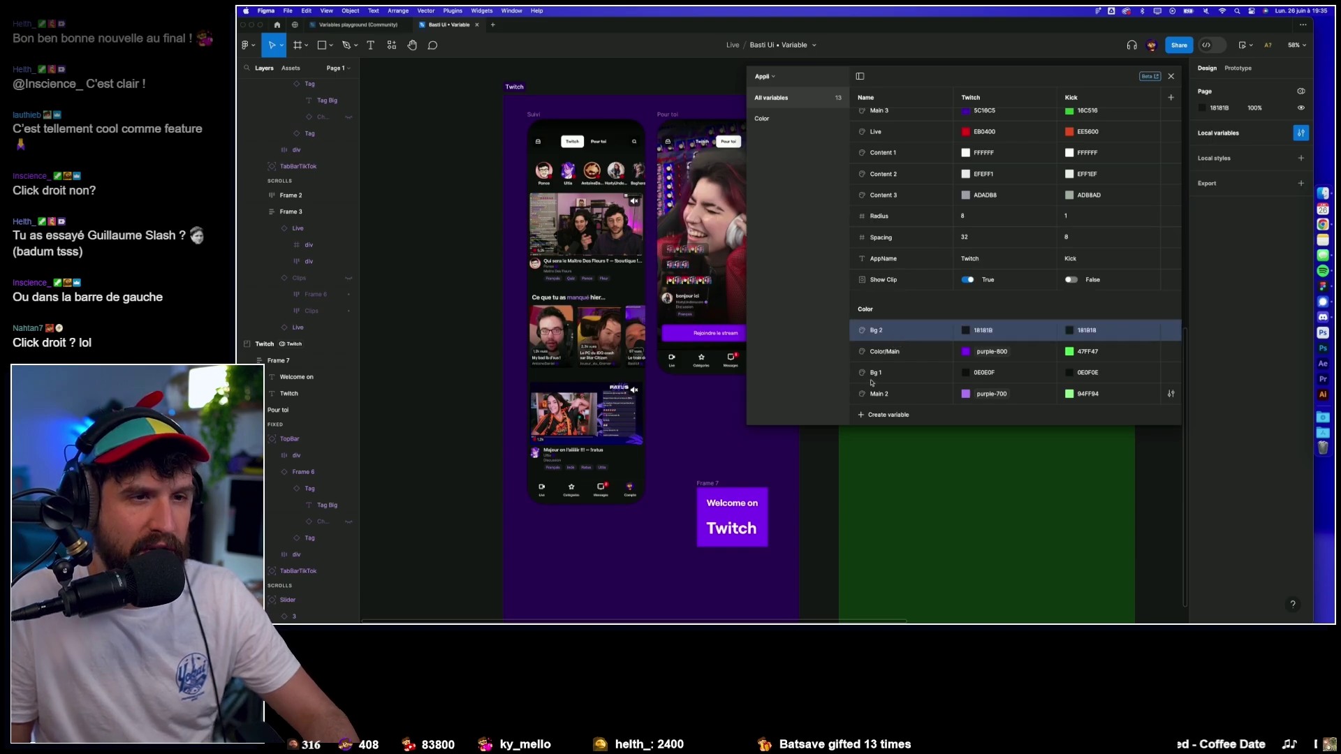
left_click(875, 260)
left_click(874, 217)
left_click(872, 260)
left_click(871, 260)
type("String/")
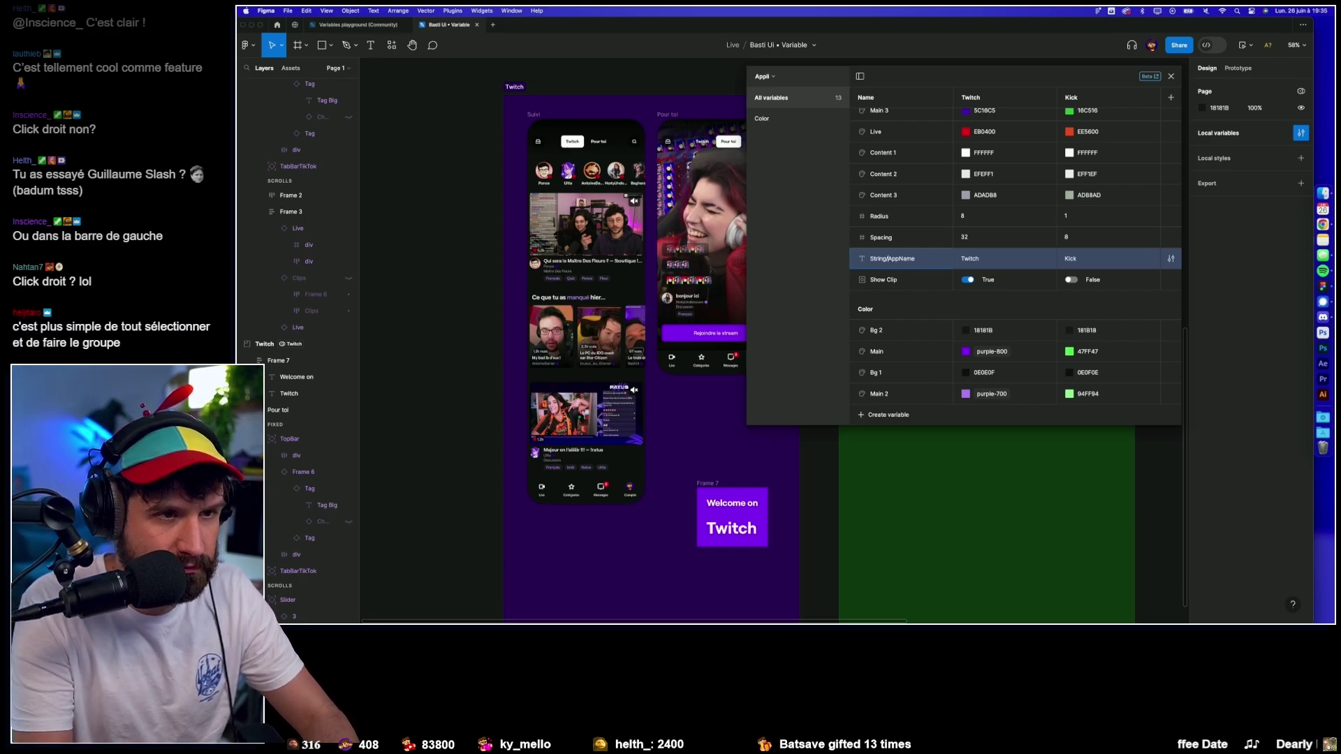
key("Return")
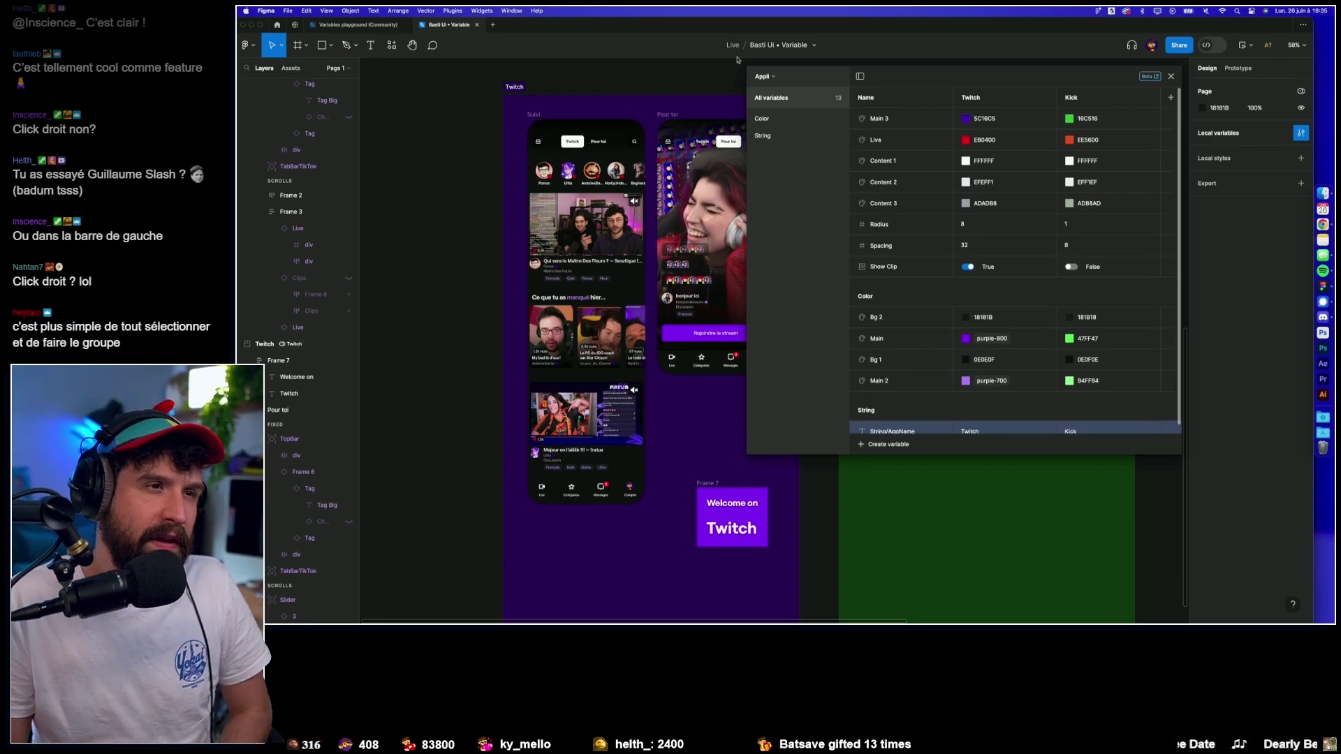
Review the Color and String groups in the sidebar, then return to All variables.
left_click(764, 120)
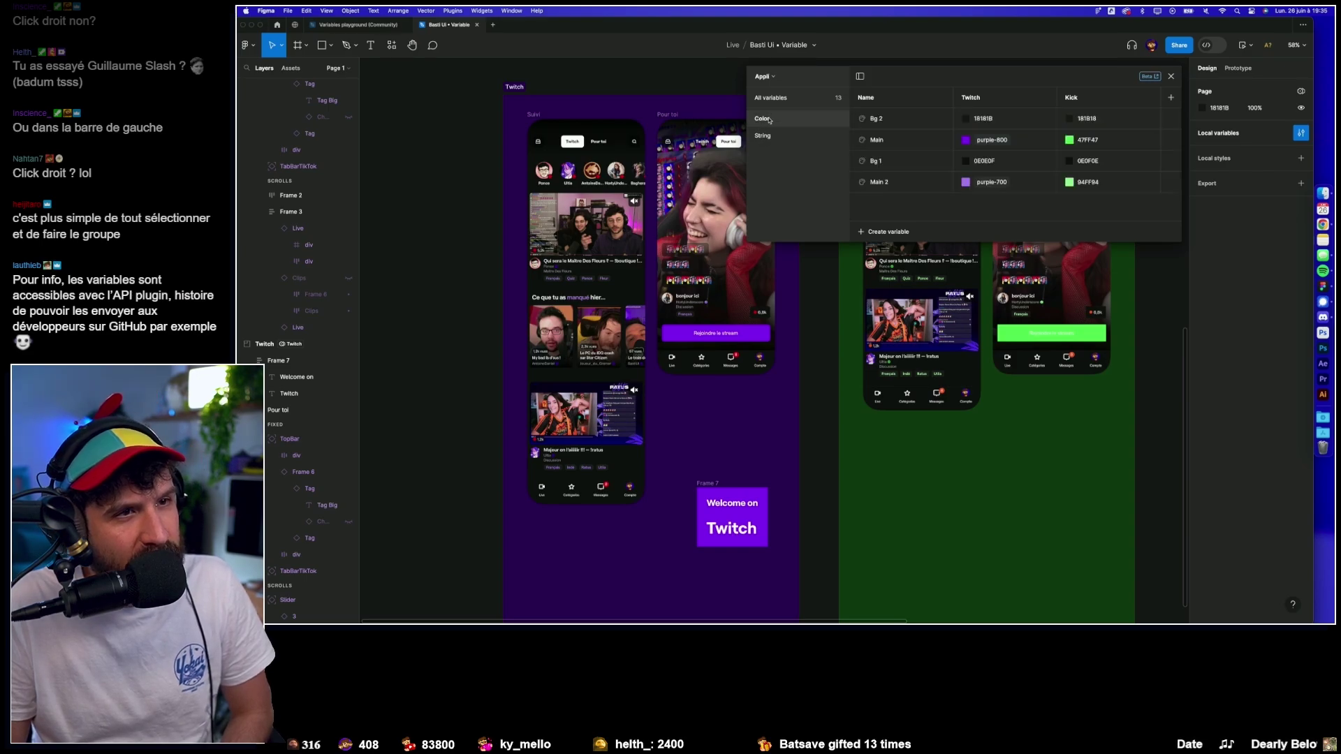
left_click(763, 135)
left_click(763, 136)
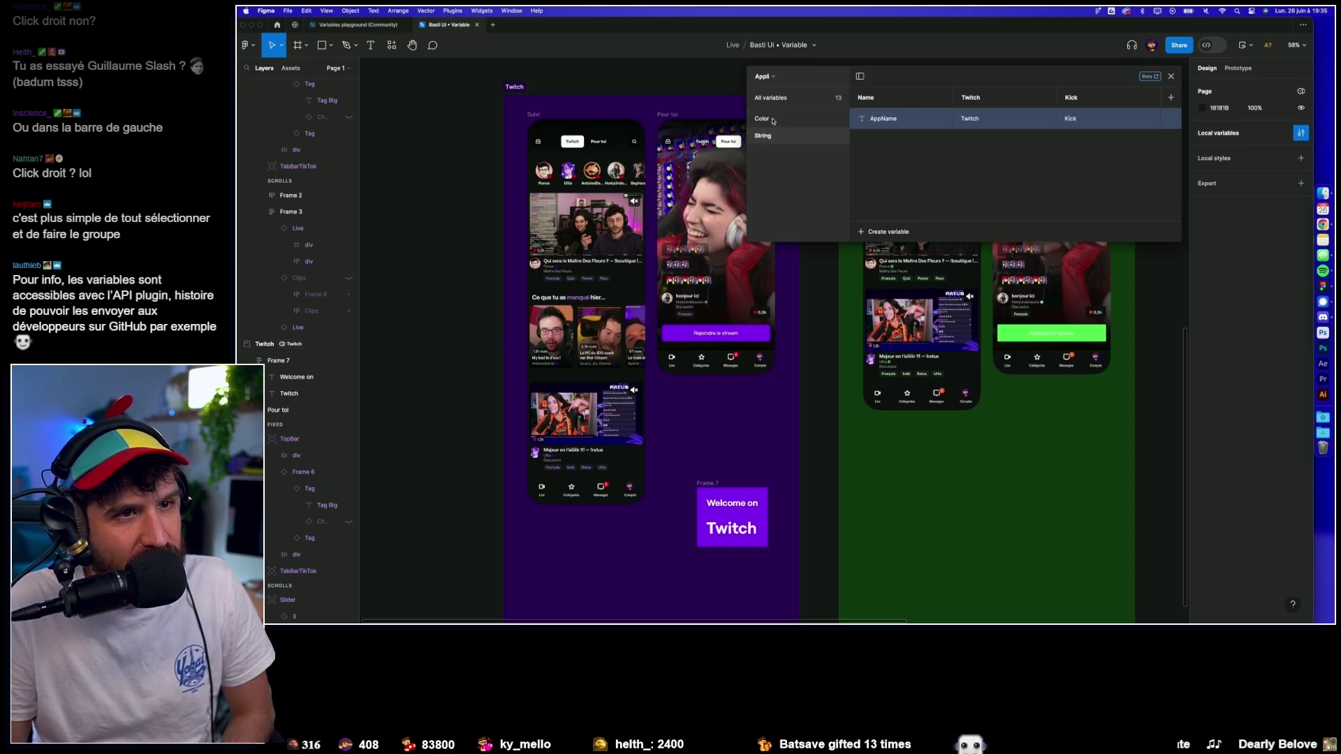
left_click(763, 119)
left_click(763, 118)
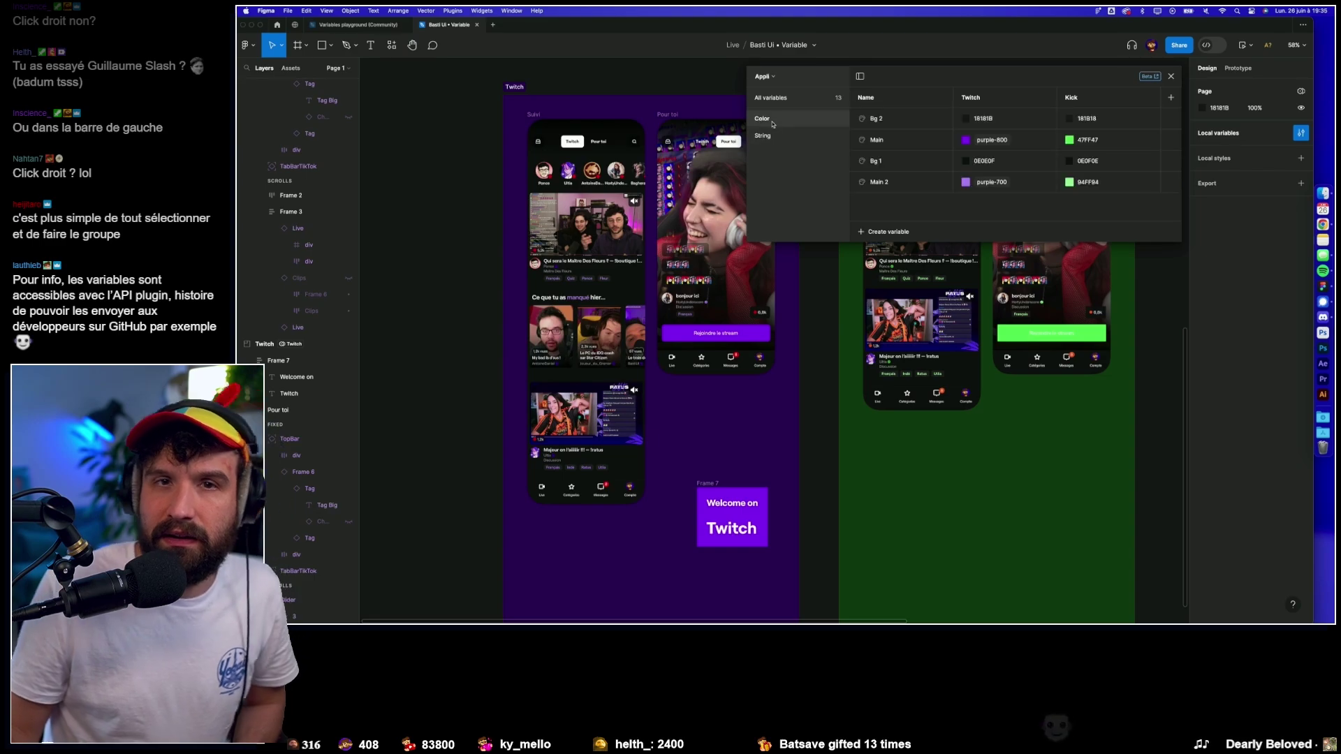
right_click(896, 155)
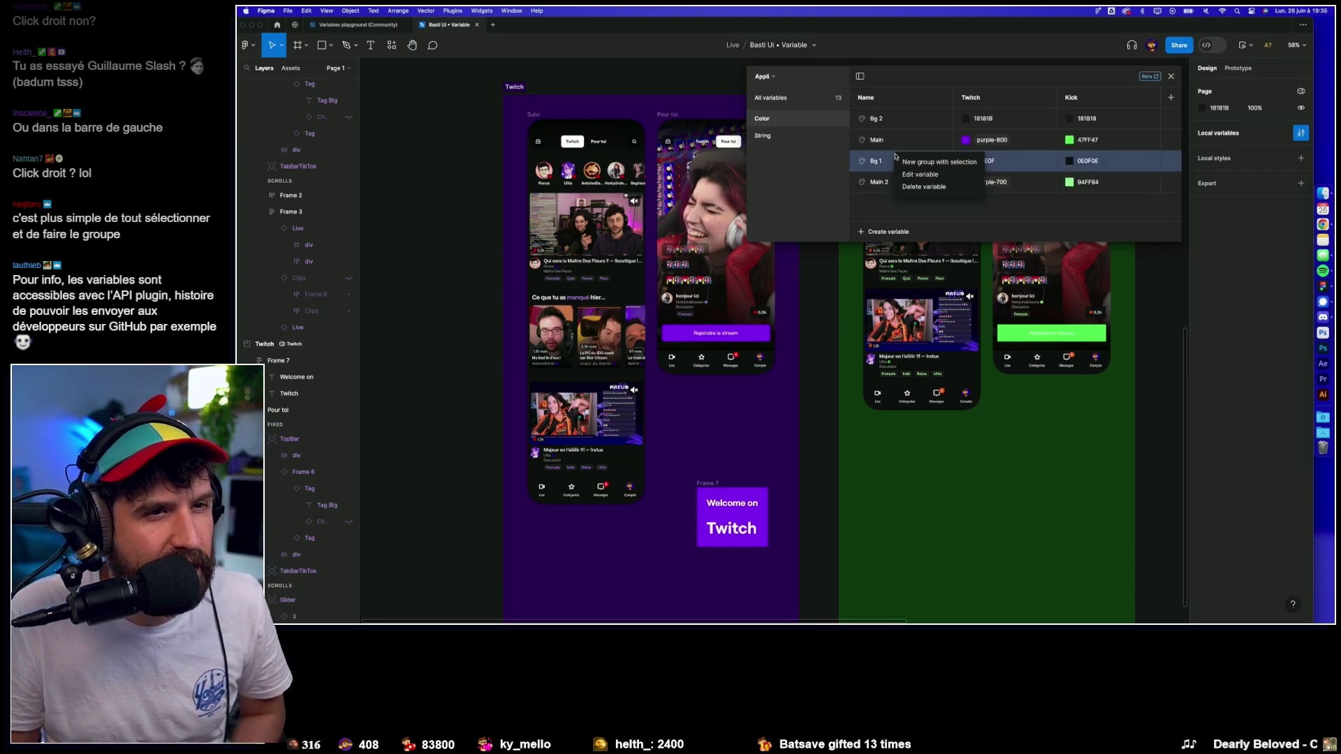
key("Escape")
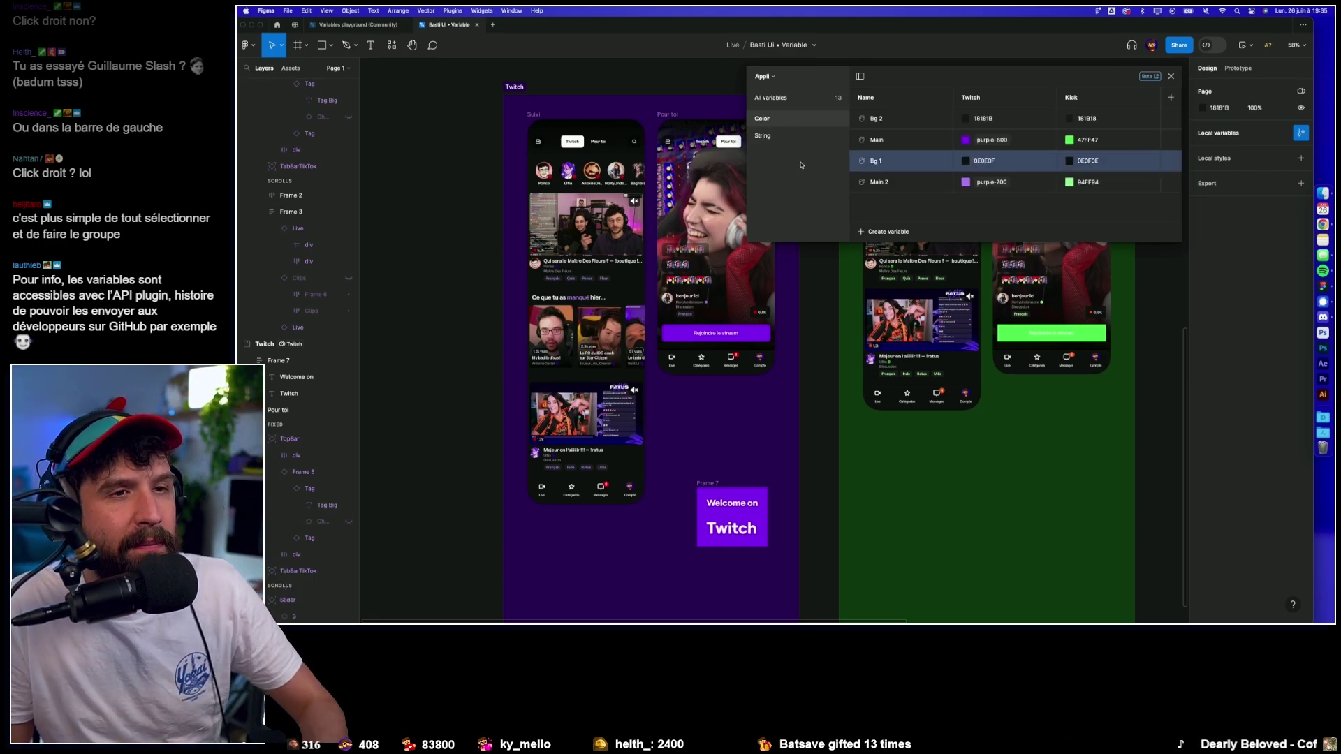
left_click(788, 97)
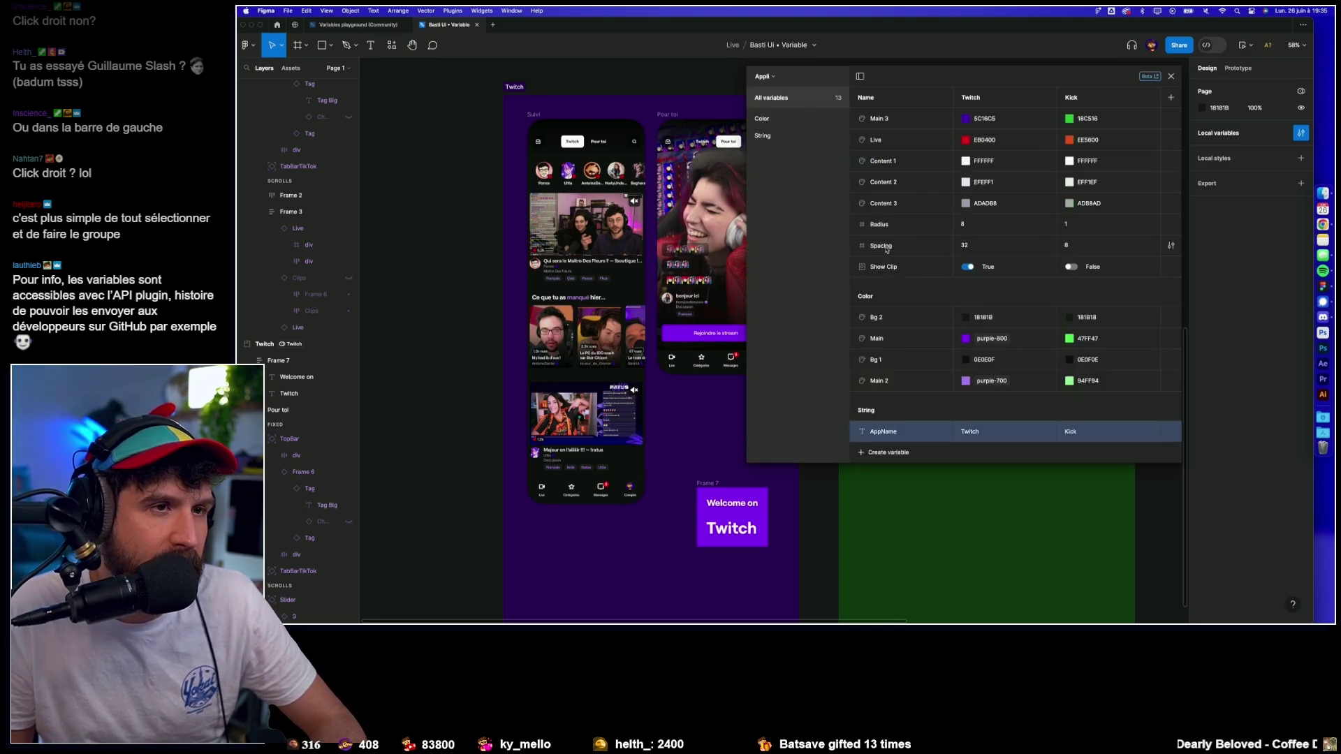
left_click(894, 204)
Group Main 3, Live and Content 1–3 into a new group named Color, then view all variables.
left_click(885, 119, "shift")
right_click(885, 119)
left_click(914, 127)
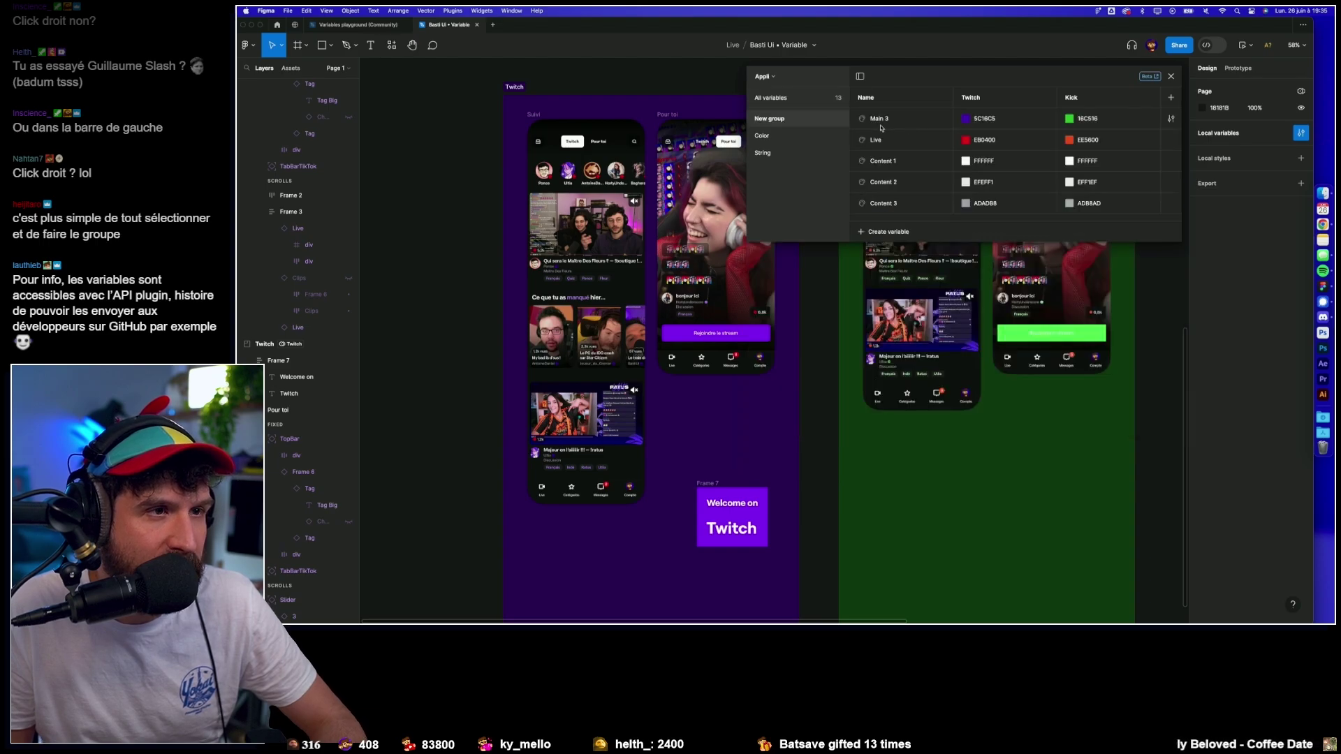
double_click(769, 119)
type("Color")
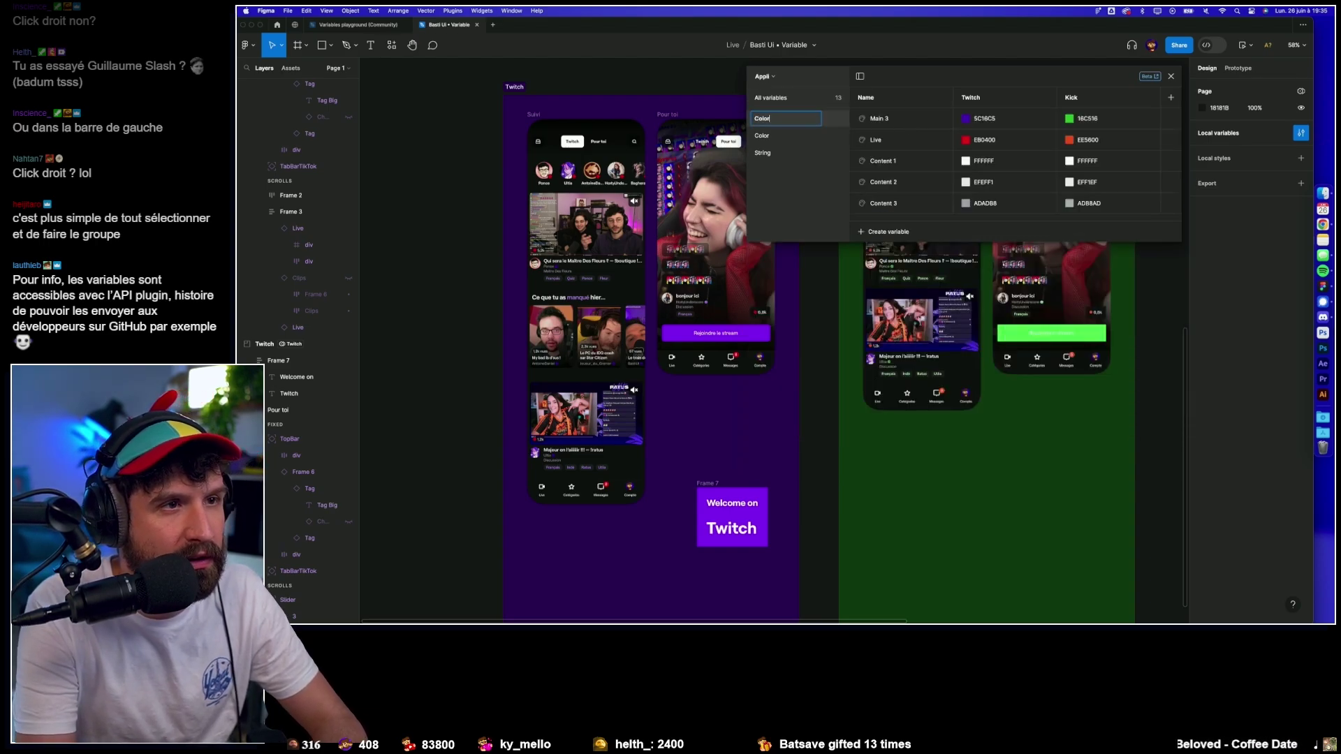
key("Return")
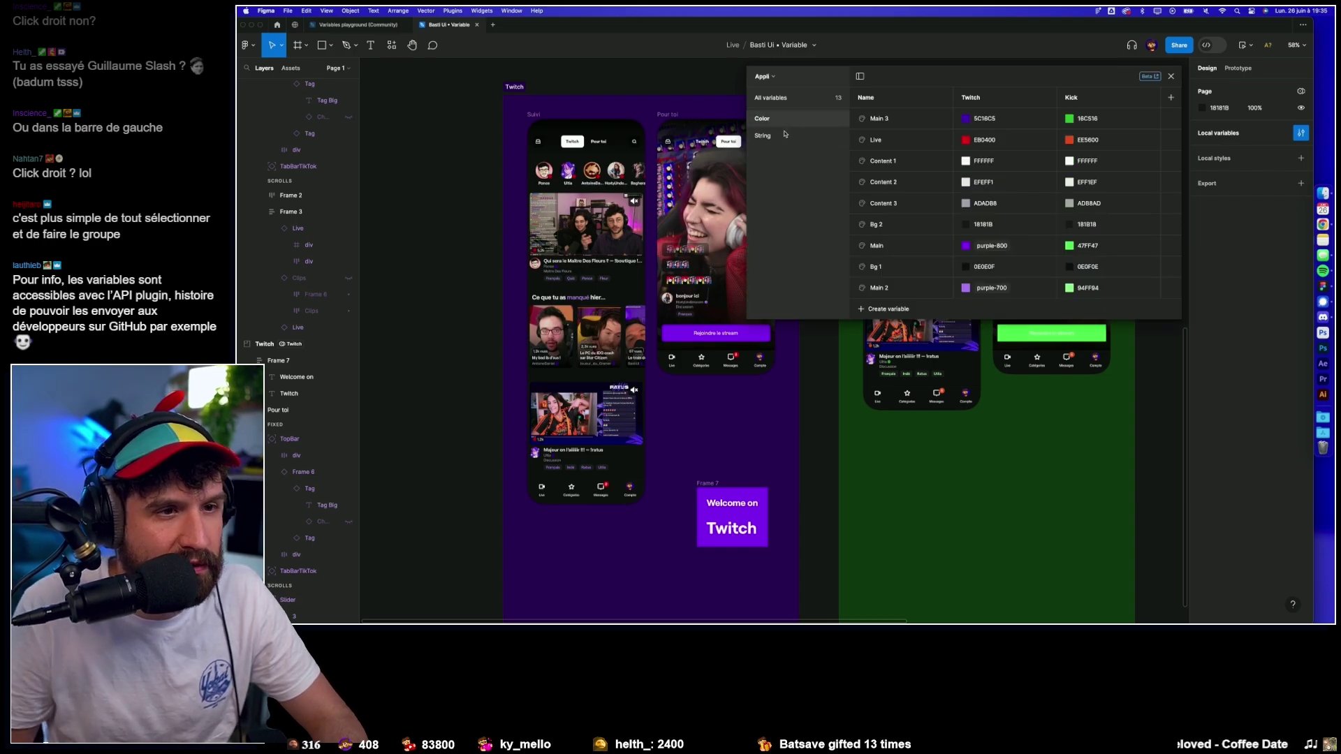
left_click(790, 135)
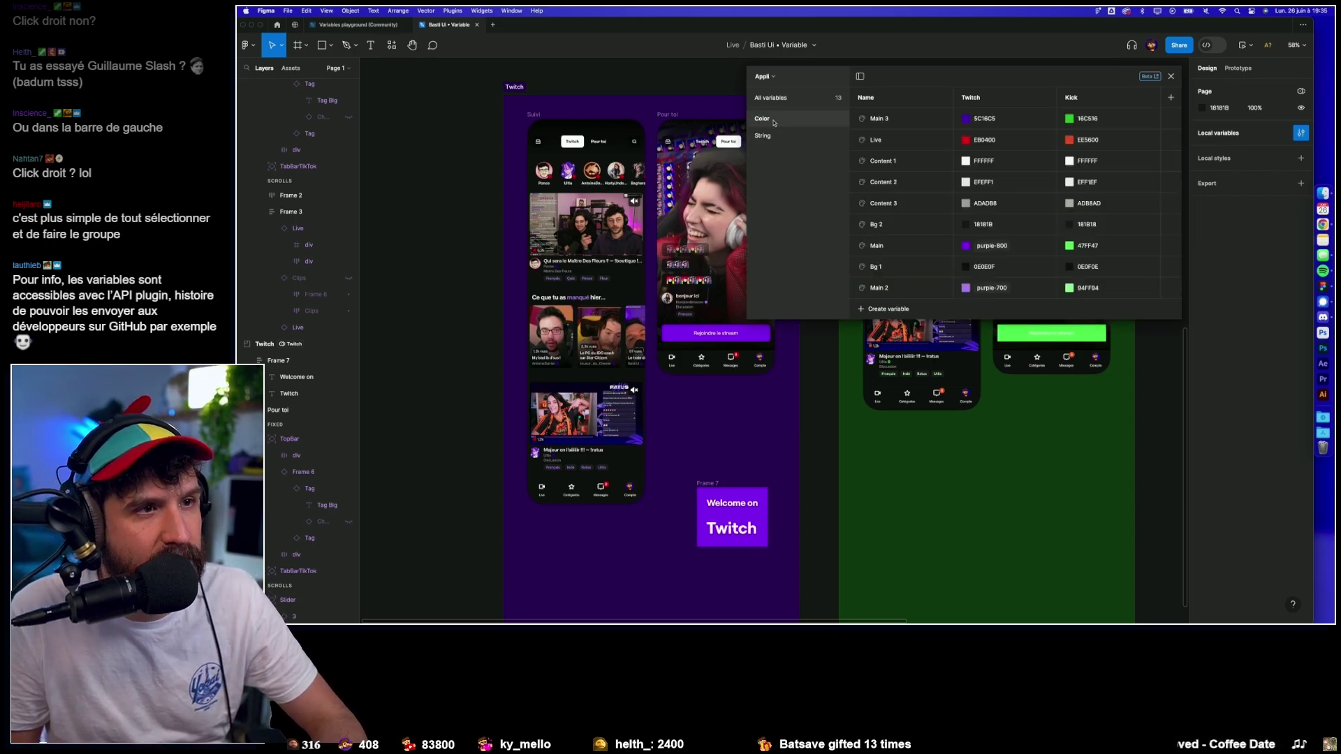
left_click(790, 98)
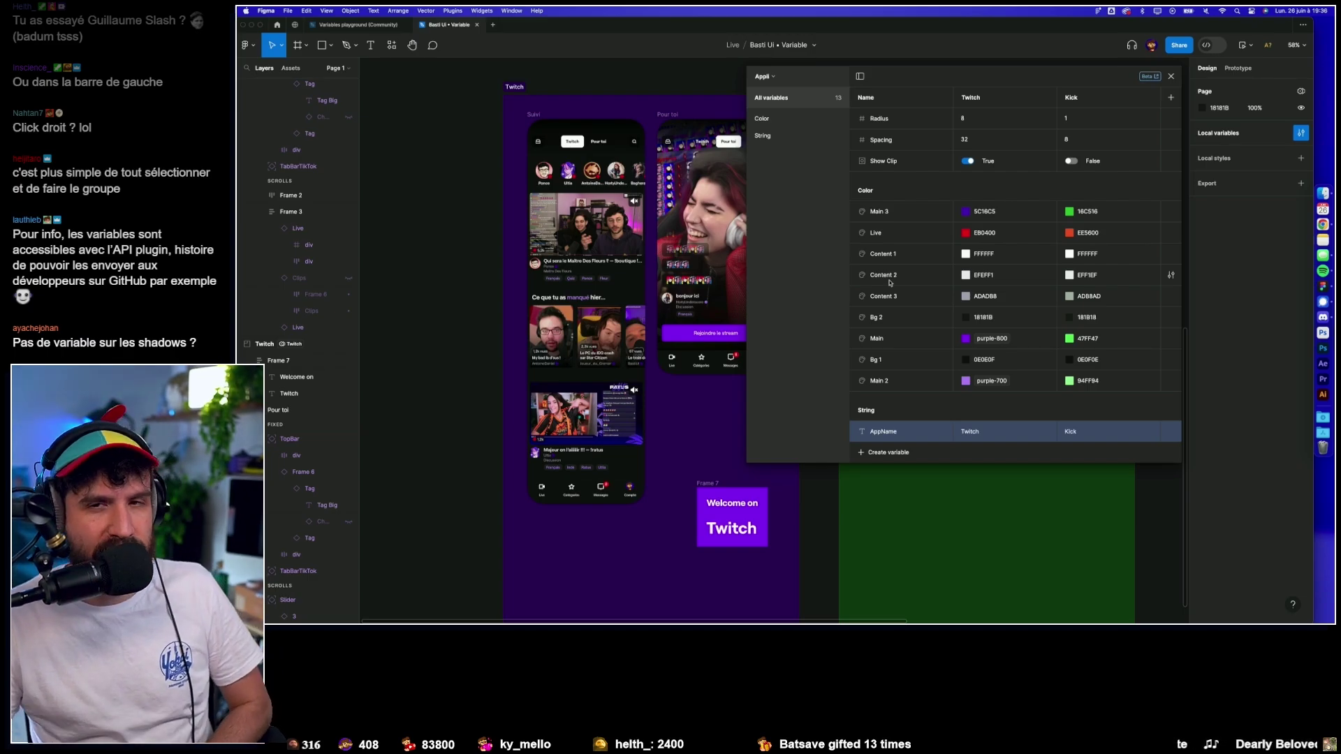
Check the Brand collection and close the local variables panel.
left_click(765, 76)
left_click(779, 120)
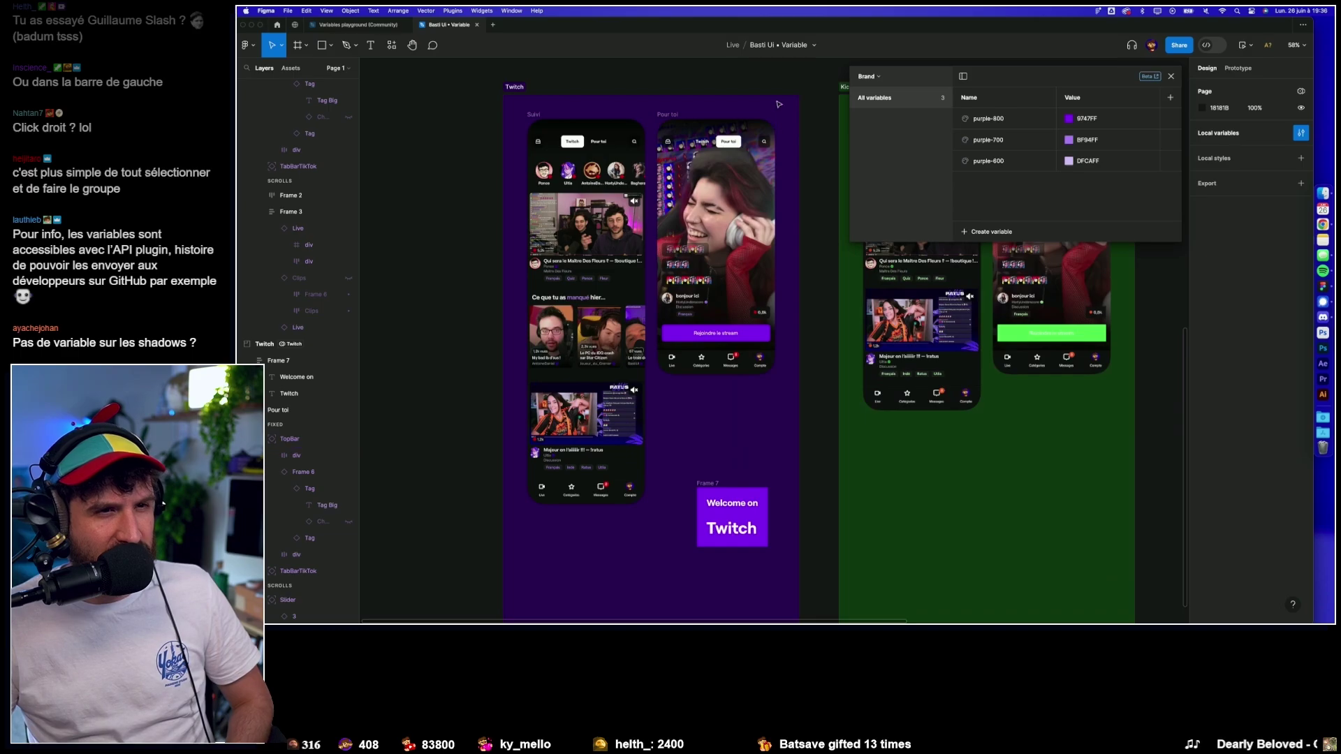
left_click(877, 88)
left_click(909, 134)
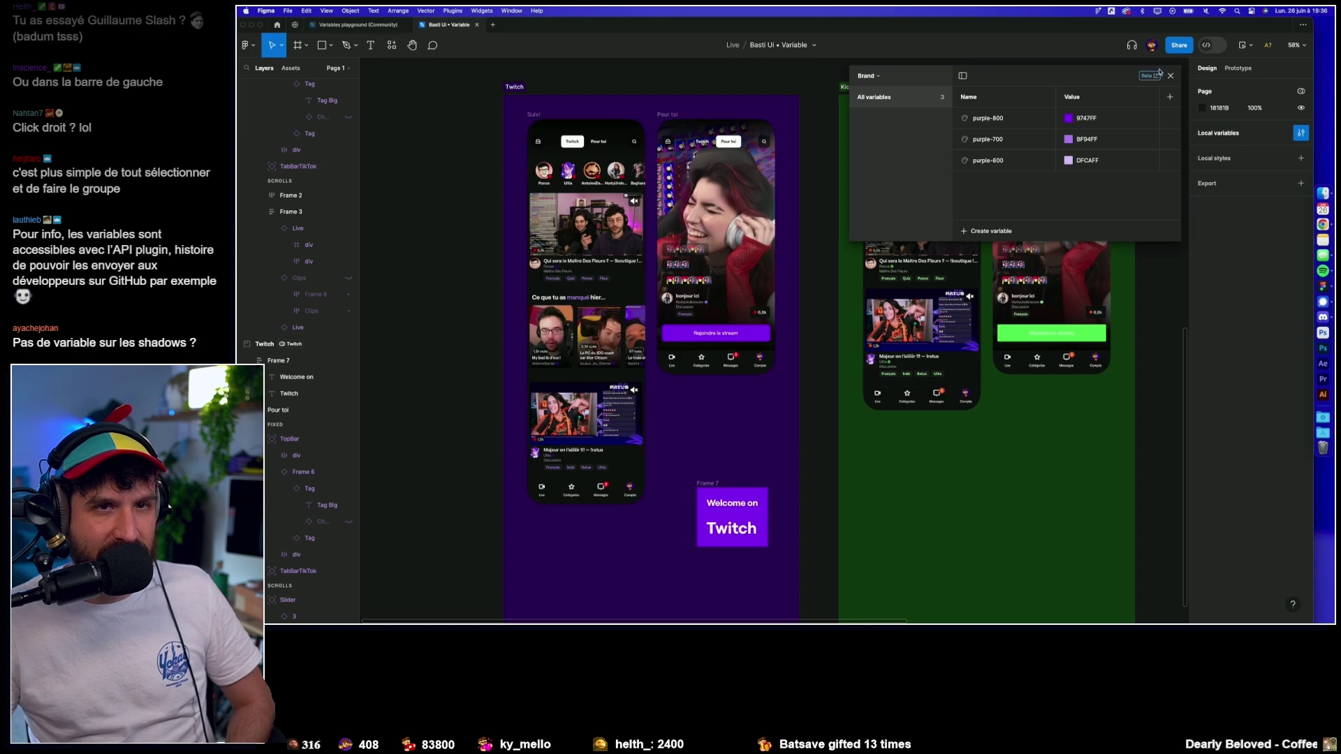
left_click(1171, 75)
mouse_move(688, 116)
left_mouse_down()
mouse_move(779, 265)
mouse_move(1010, 380)
mouse_move(673, 117)
left_mouse_up()
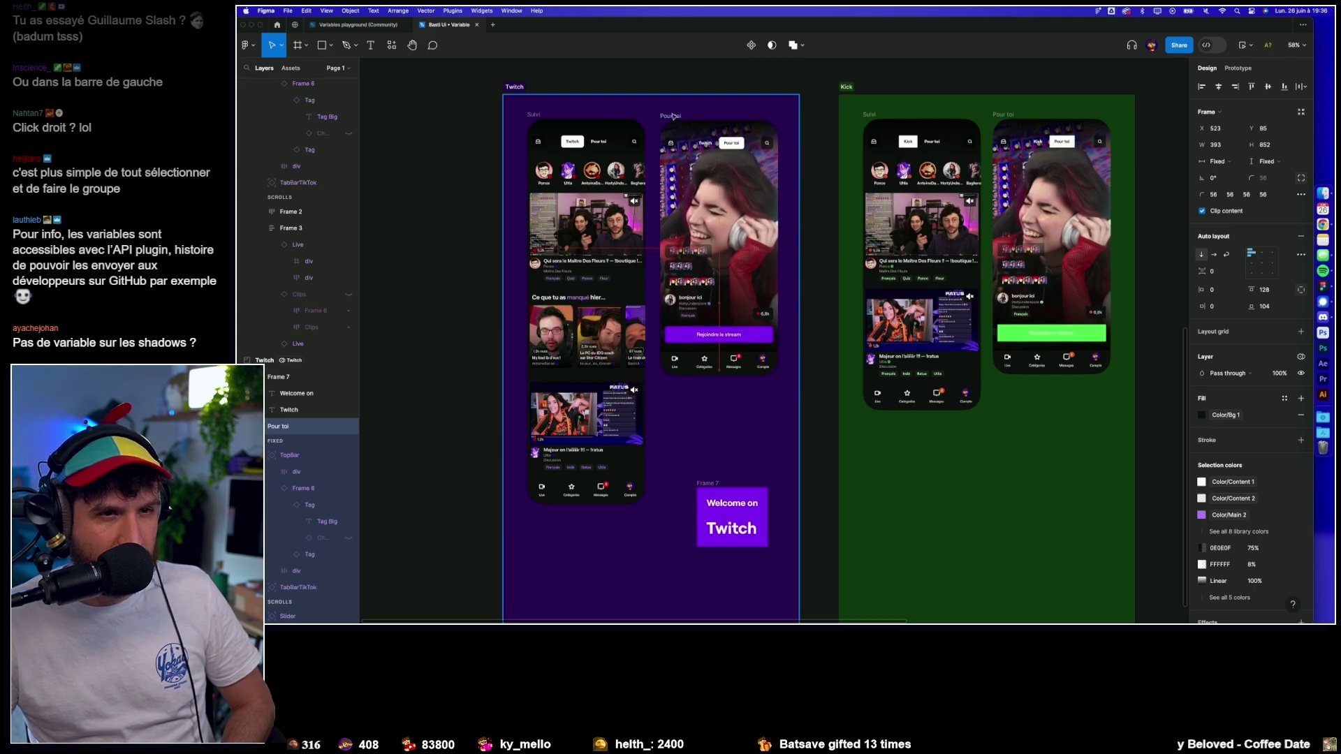
Bring up the Variables playground file and advance to its Groups slide.
key("super+Tab")
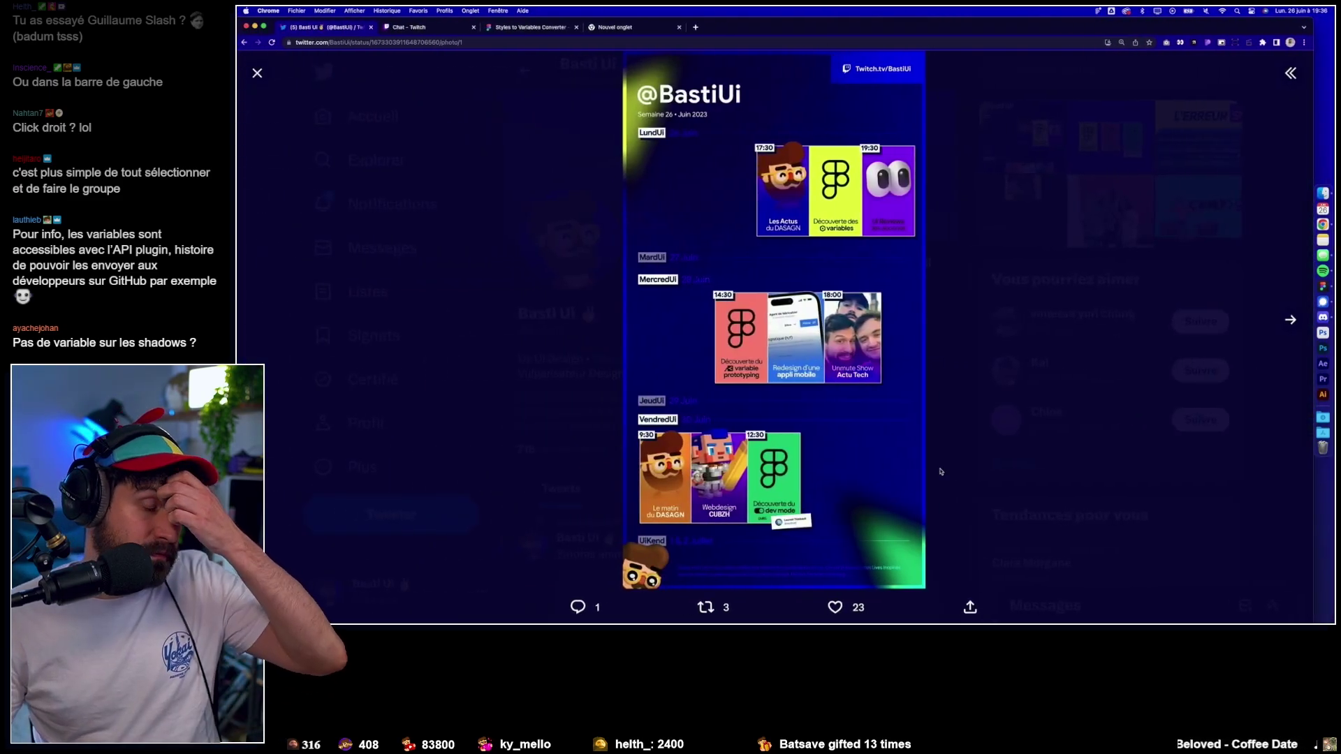
key("super+Tab")
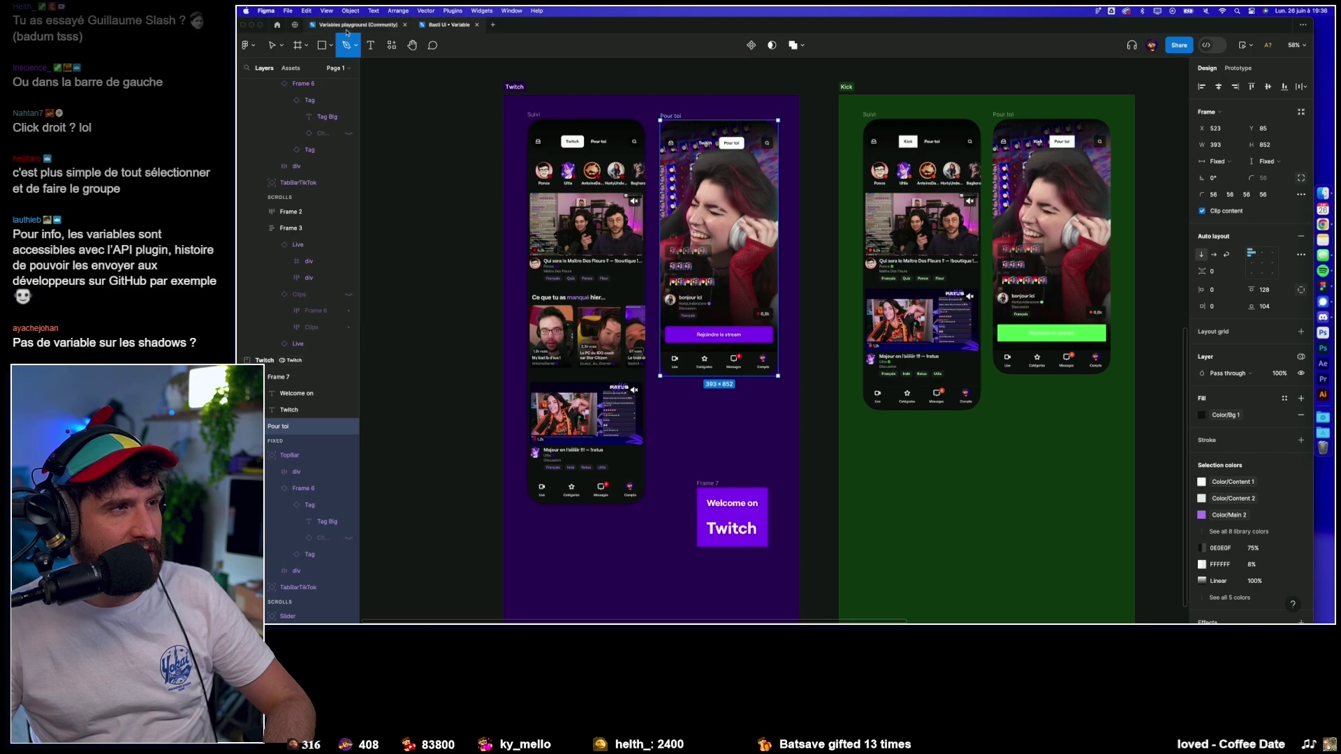
left_click(348, 27)
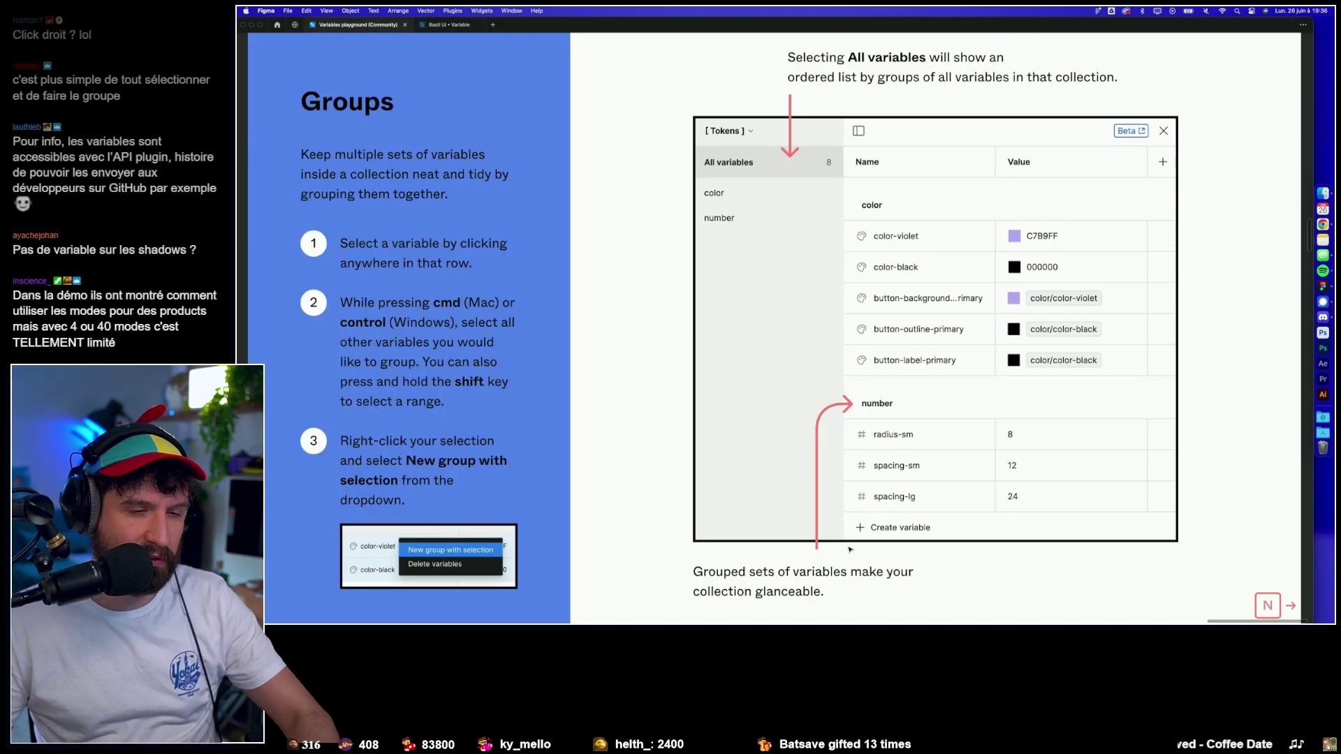
key("n")
key("n")
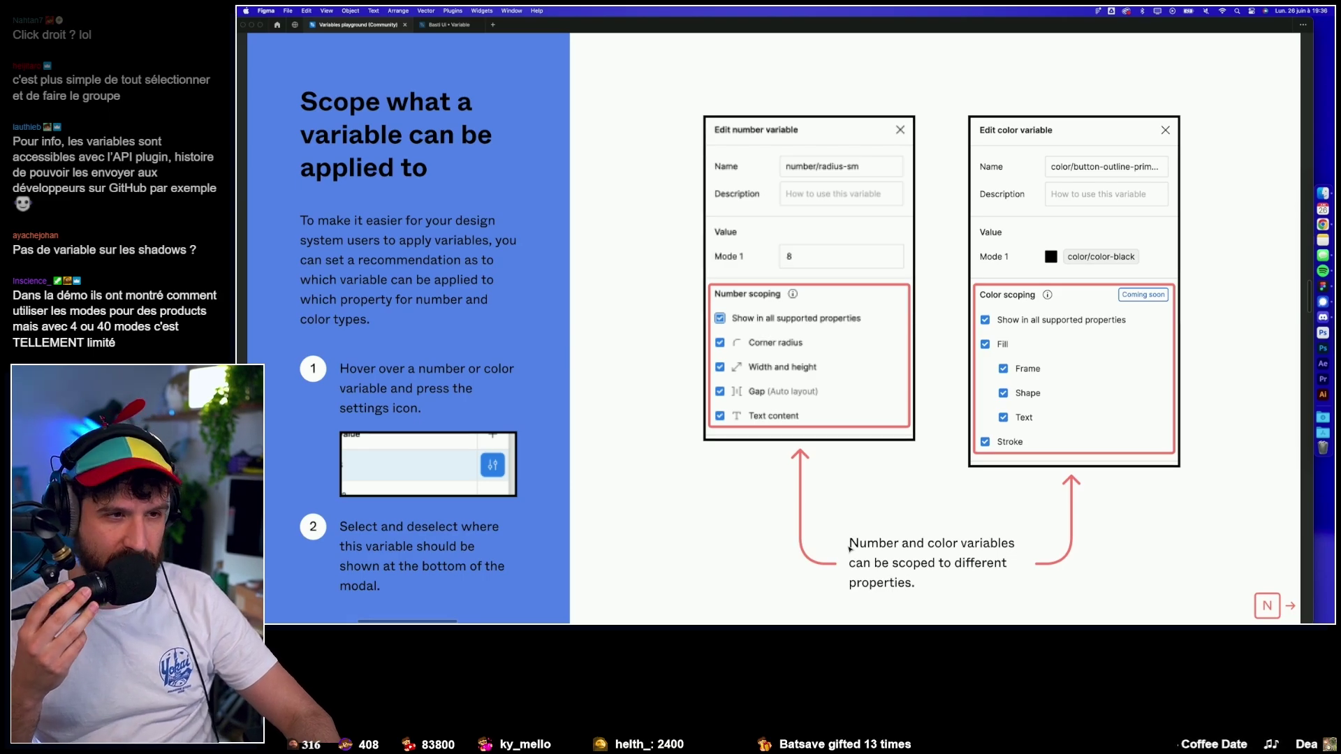
Step past the number and color scoping slides to the Modes and Adding a mode slides.
key("n")
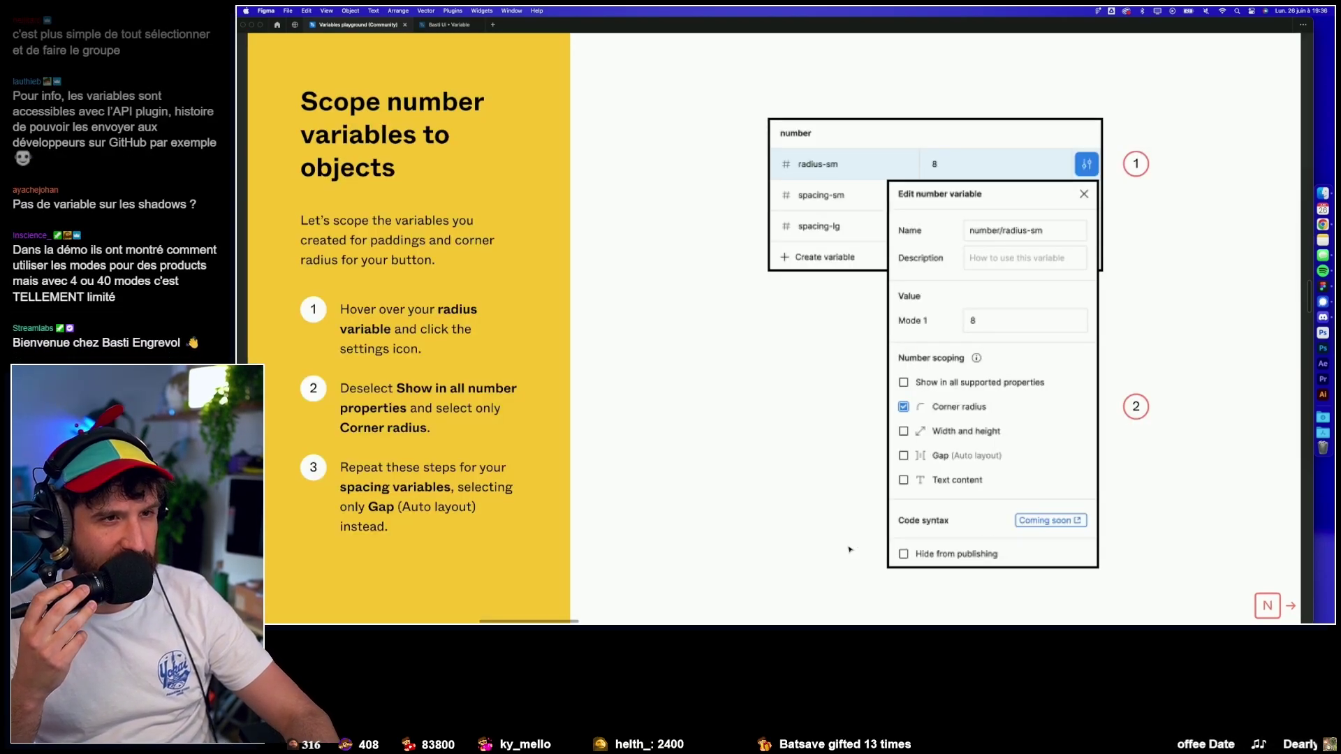
key("n")
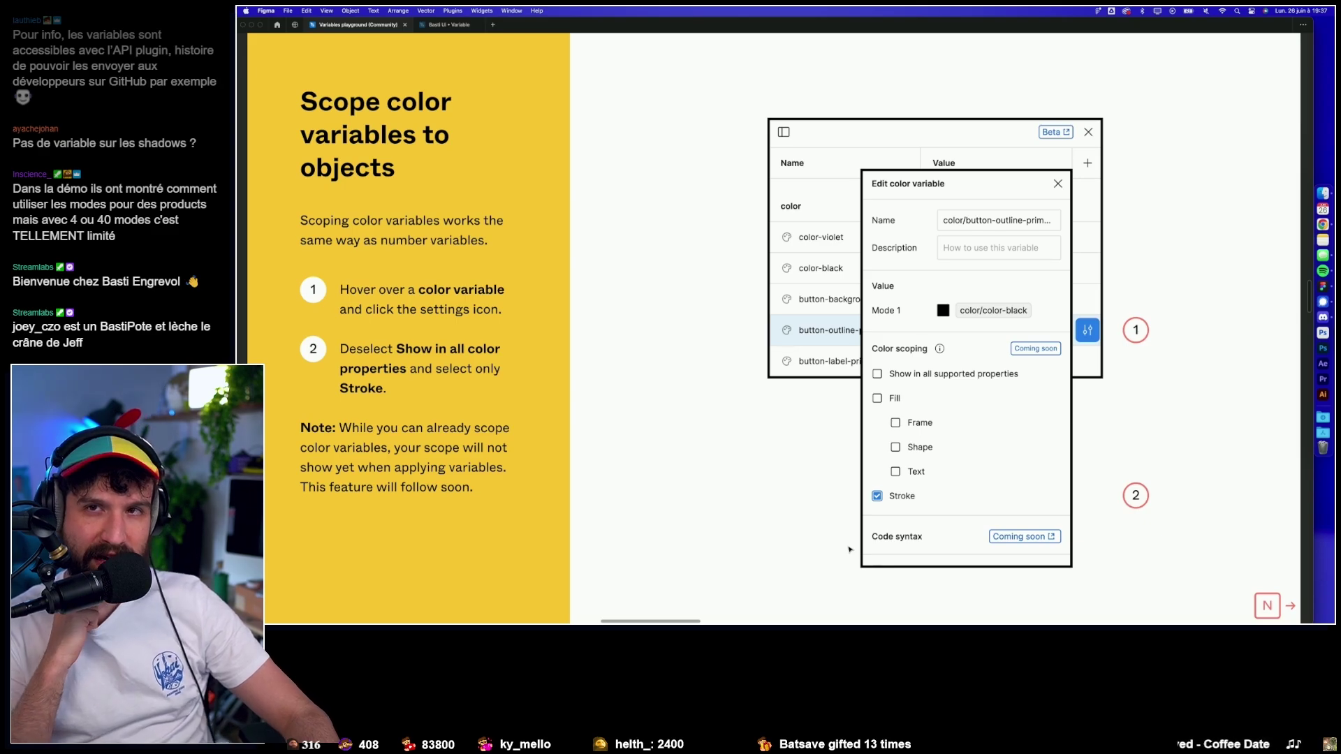
key("Right")
key("Right")
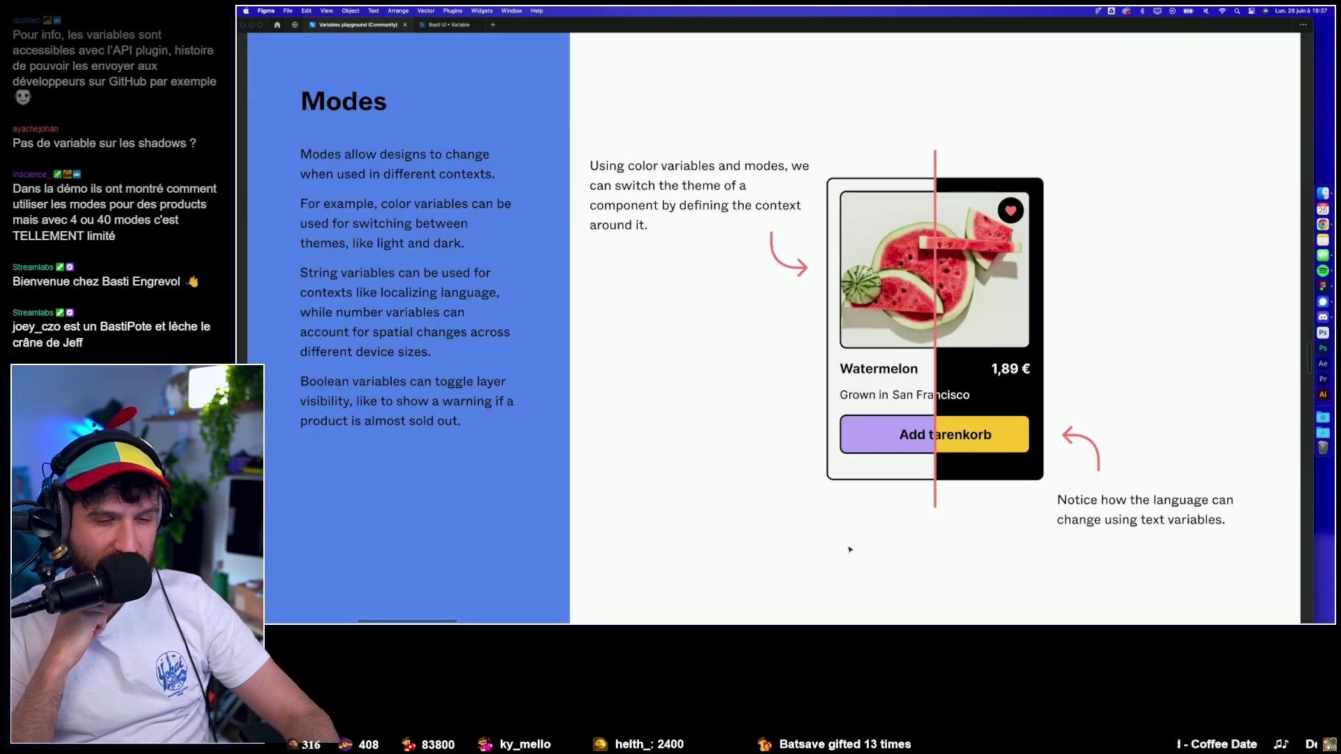
key("Right")
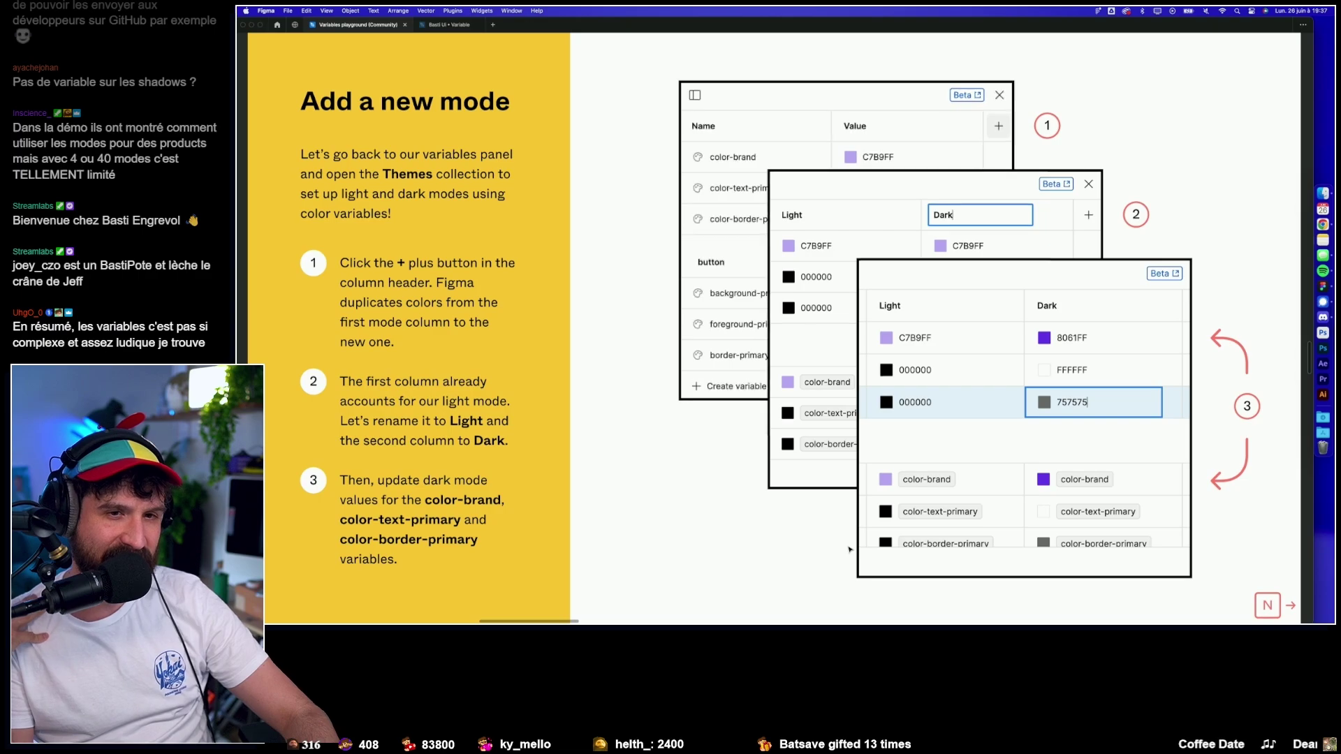
Advance through the Apply variables, updating components and product design slides to Inherit + set modes.
key("Right")
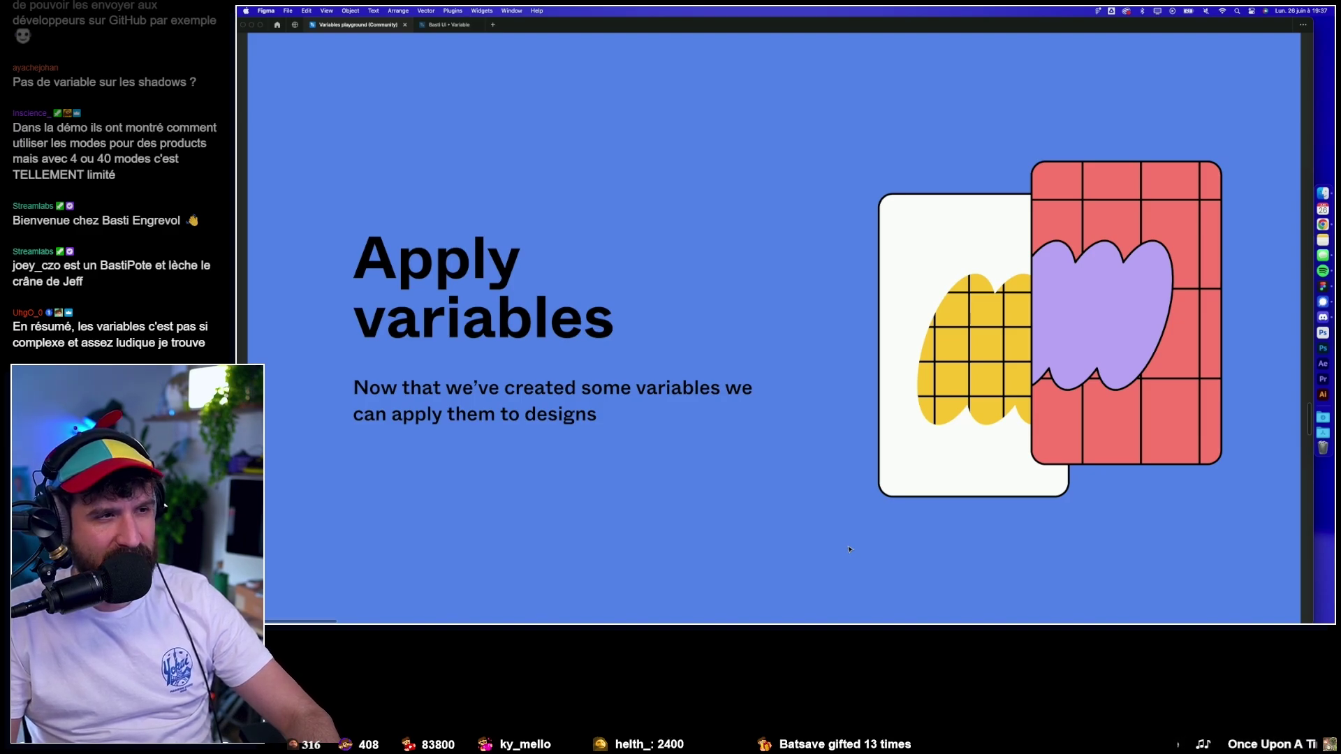
key("n")
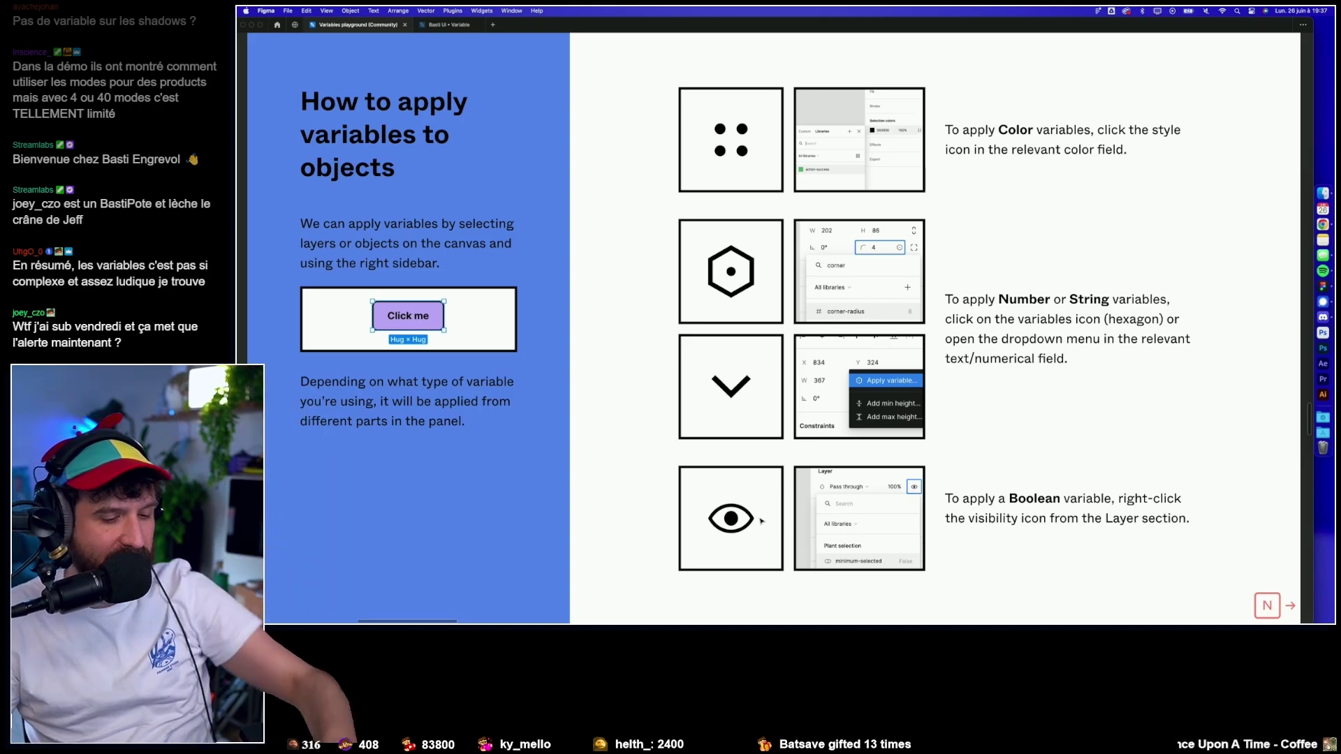
key("Right")
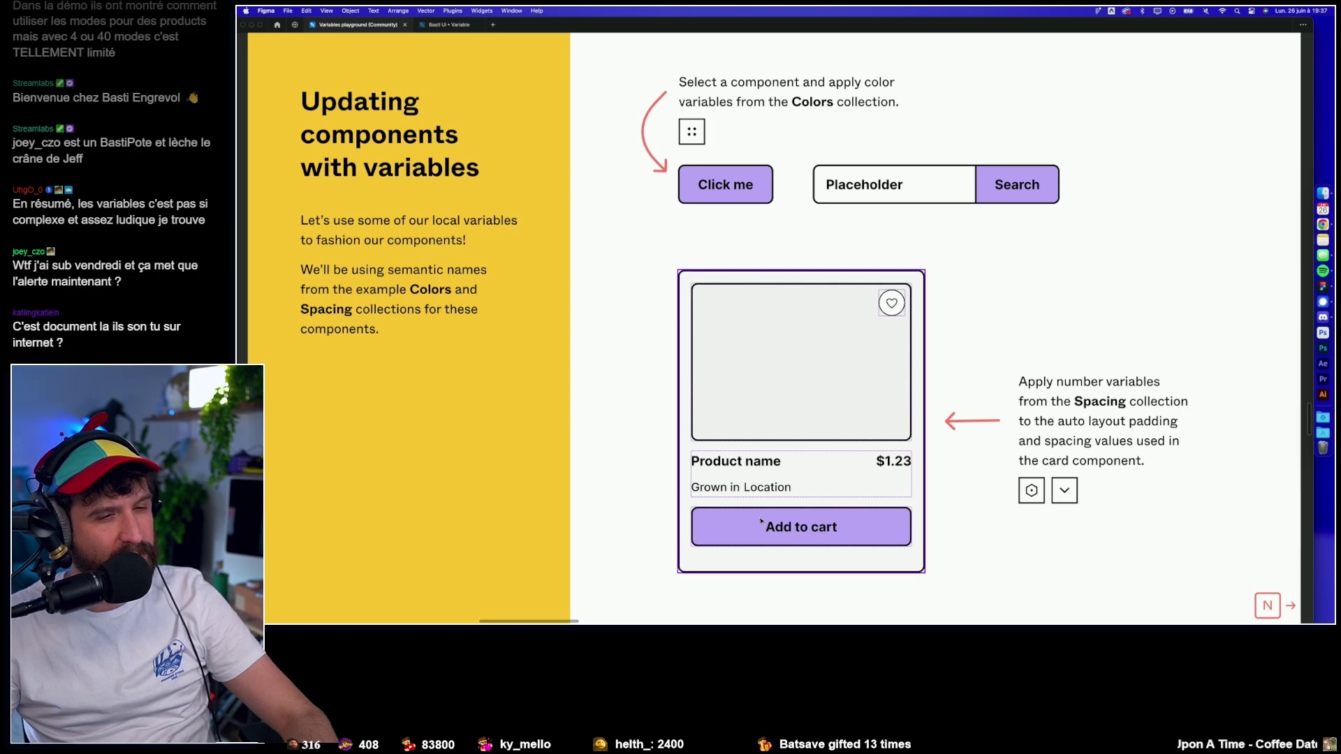
key("Right")
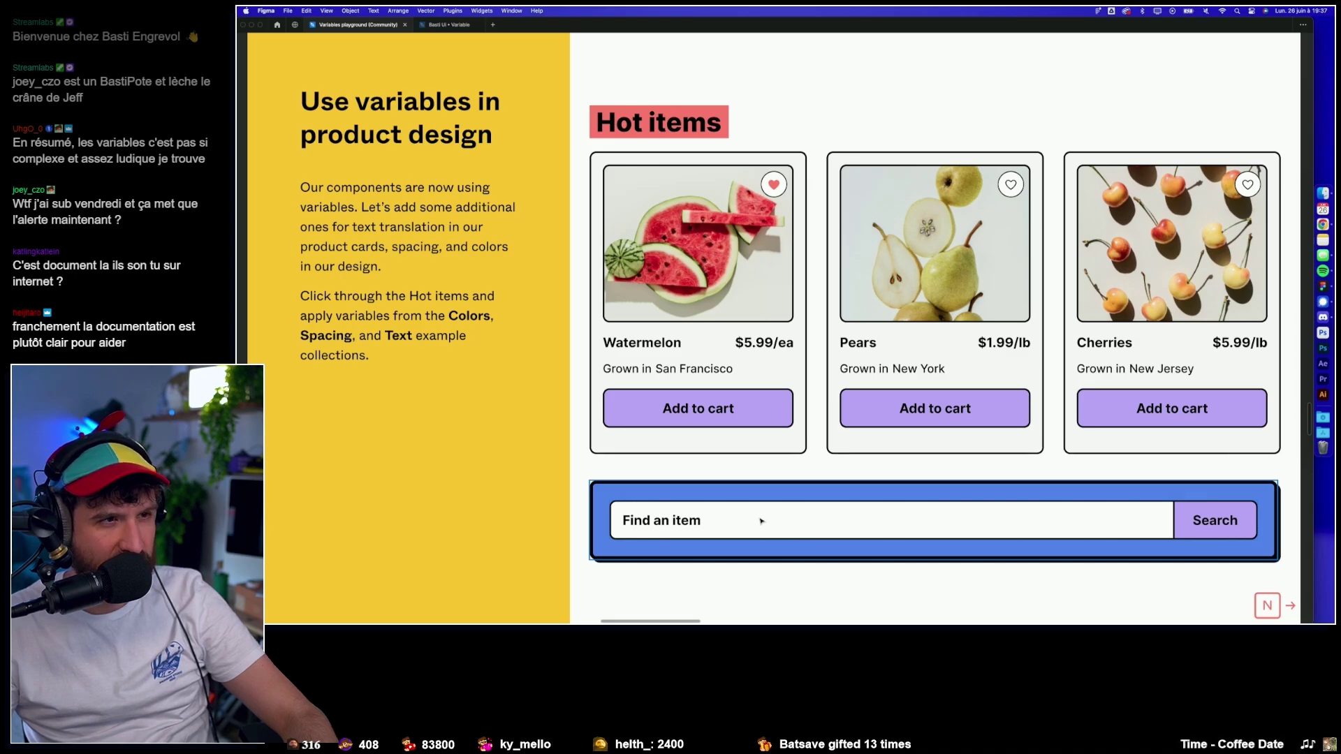
key("Right")
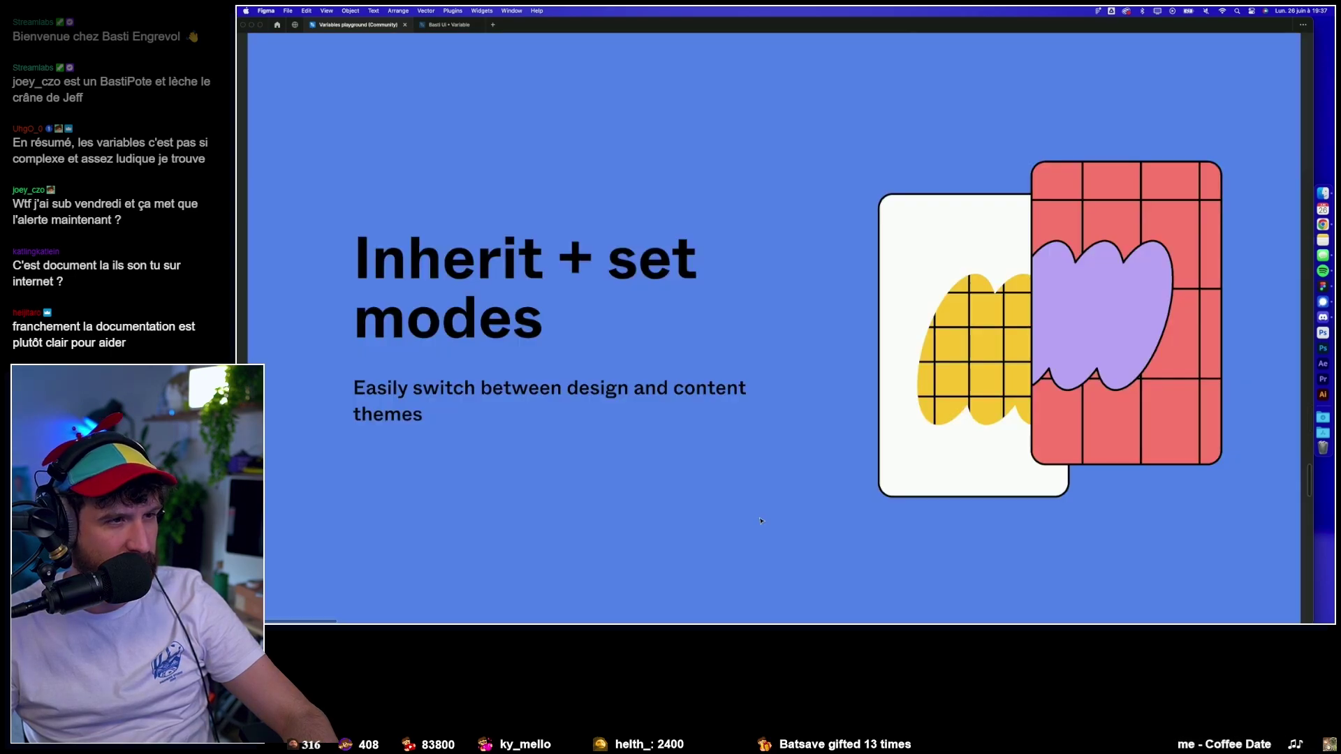
Reach the frame-level mode inheritance slide and move the watermelon card into the dark frame.
key("Right")
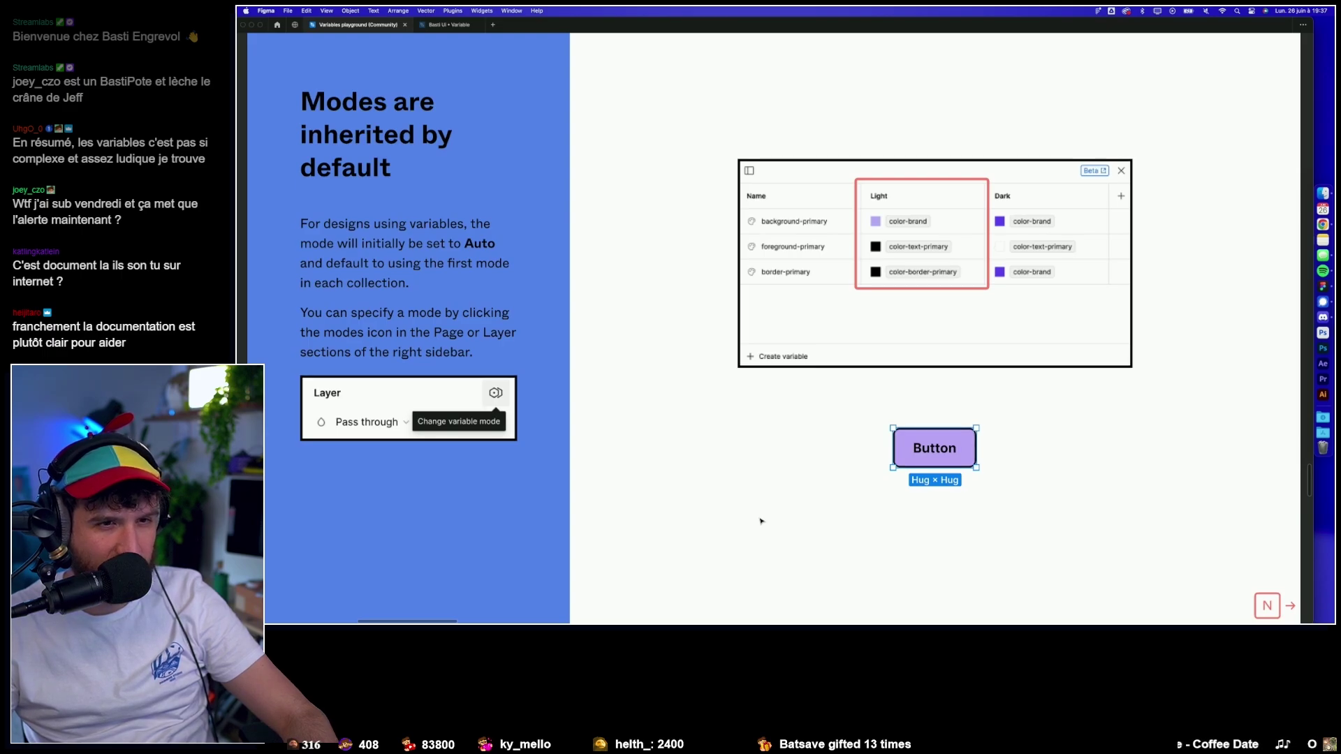
key("Right")
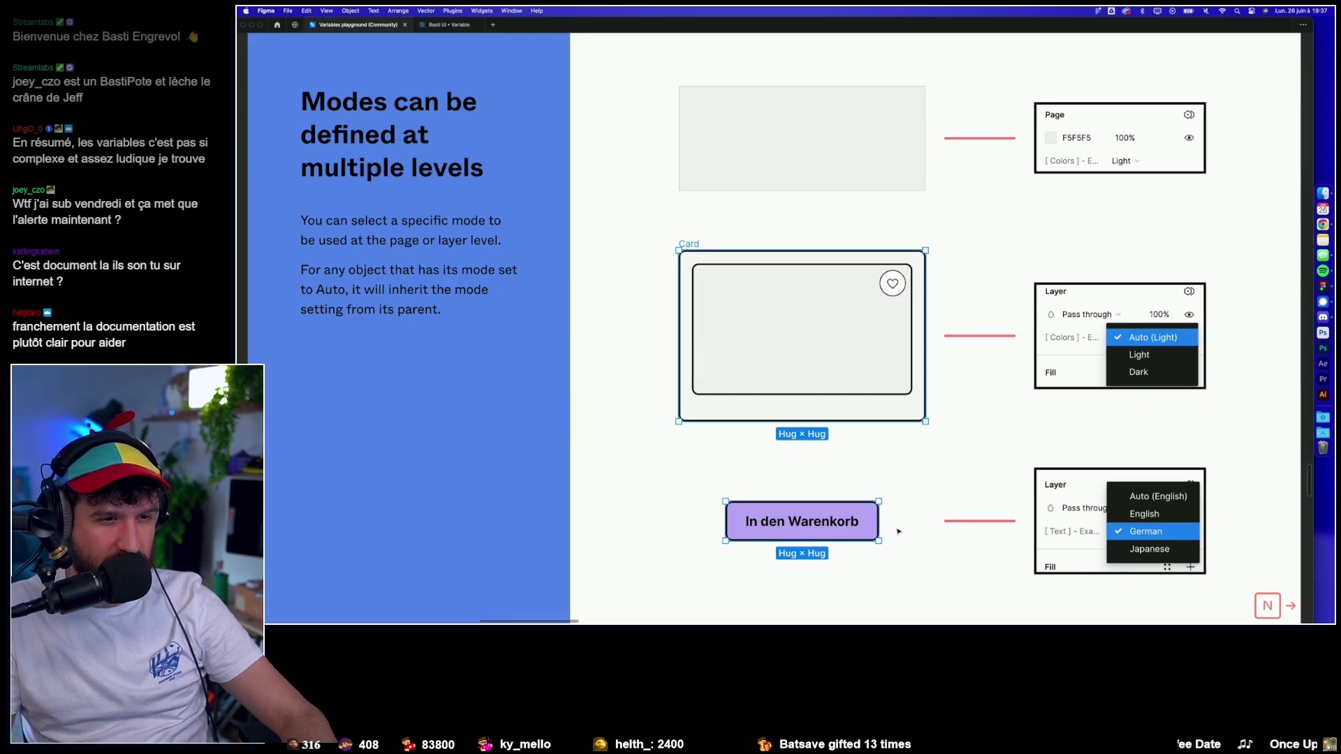
key("Right")
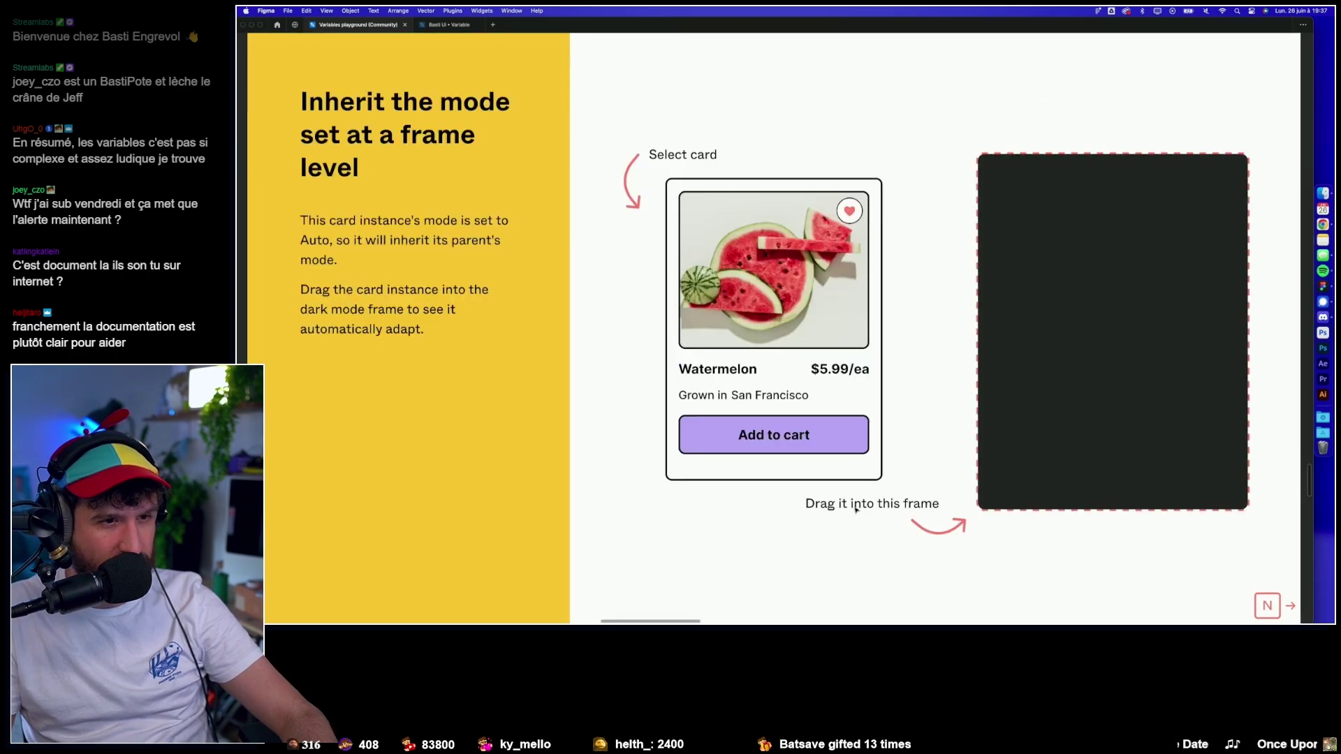
mouse_move(795, 357)
left_mouse_down()
mouse_move(1111, 347)
mouse_move(790, 349)
mouse_move(830, 350)
left_mouse_up()
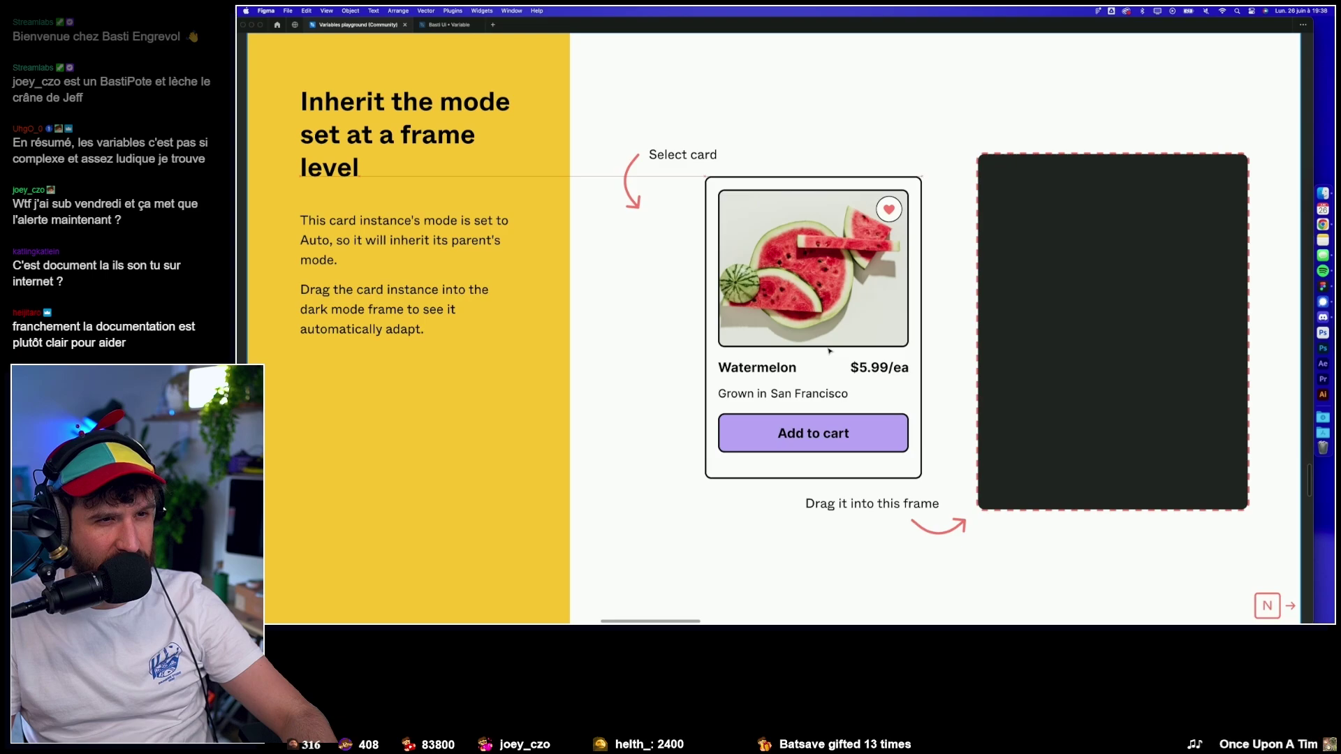
left_click_drag(830, 351, 1129, 346)
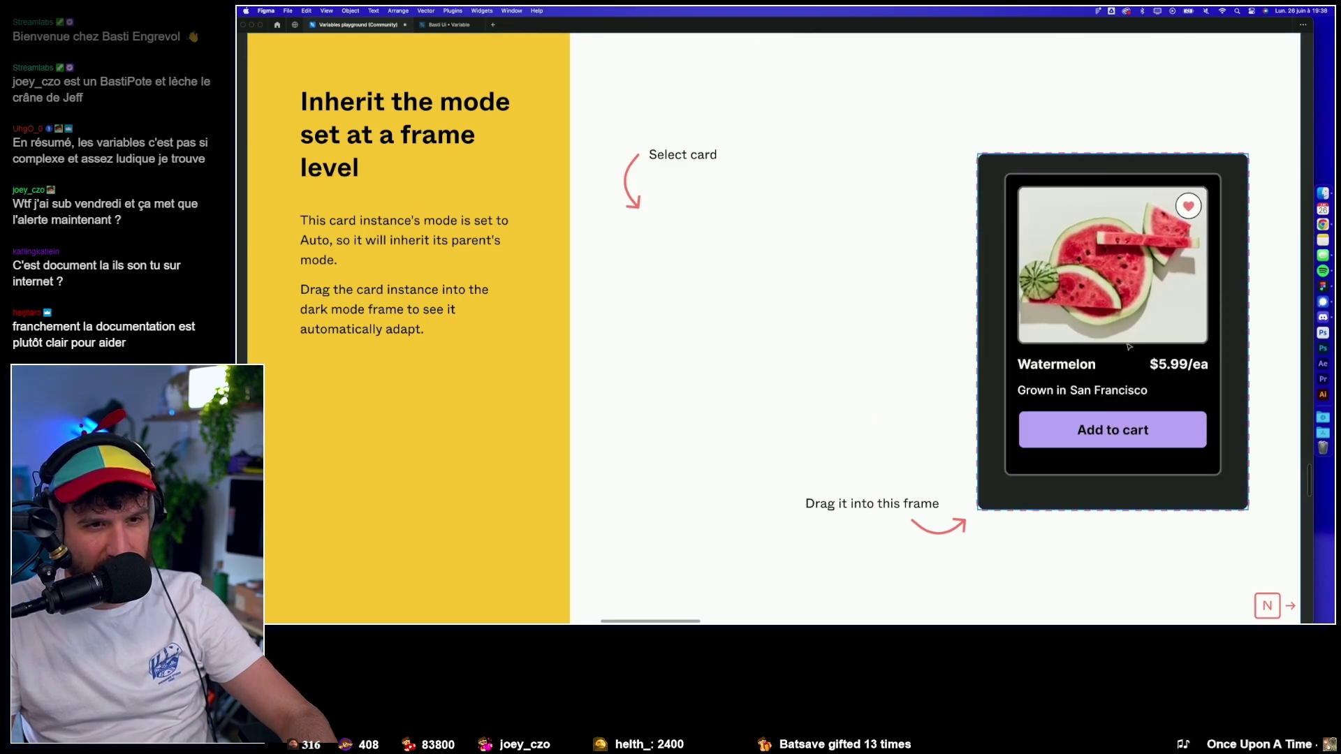
key("ctrl+z")
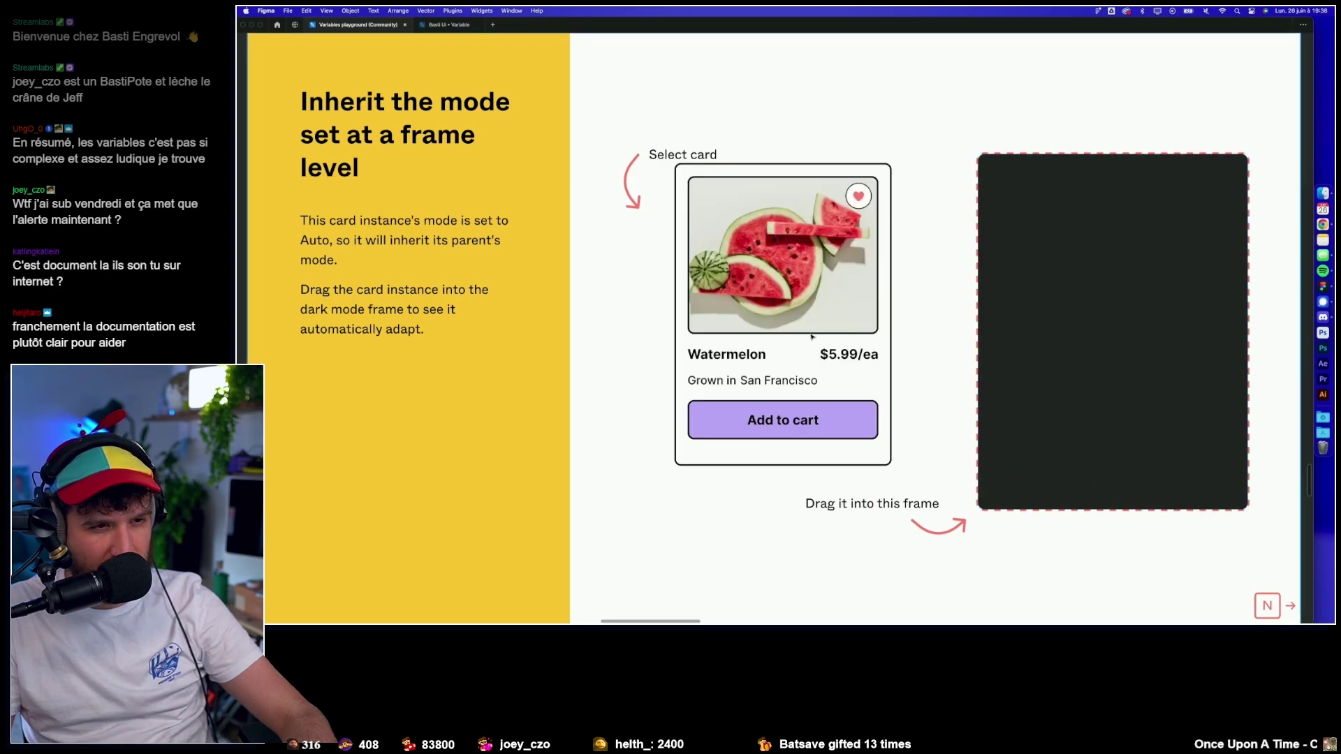
left_click_drag(804, 335, 1139, 344)
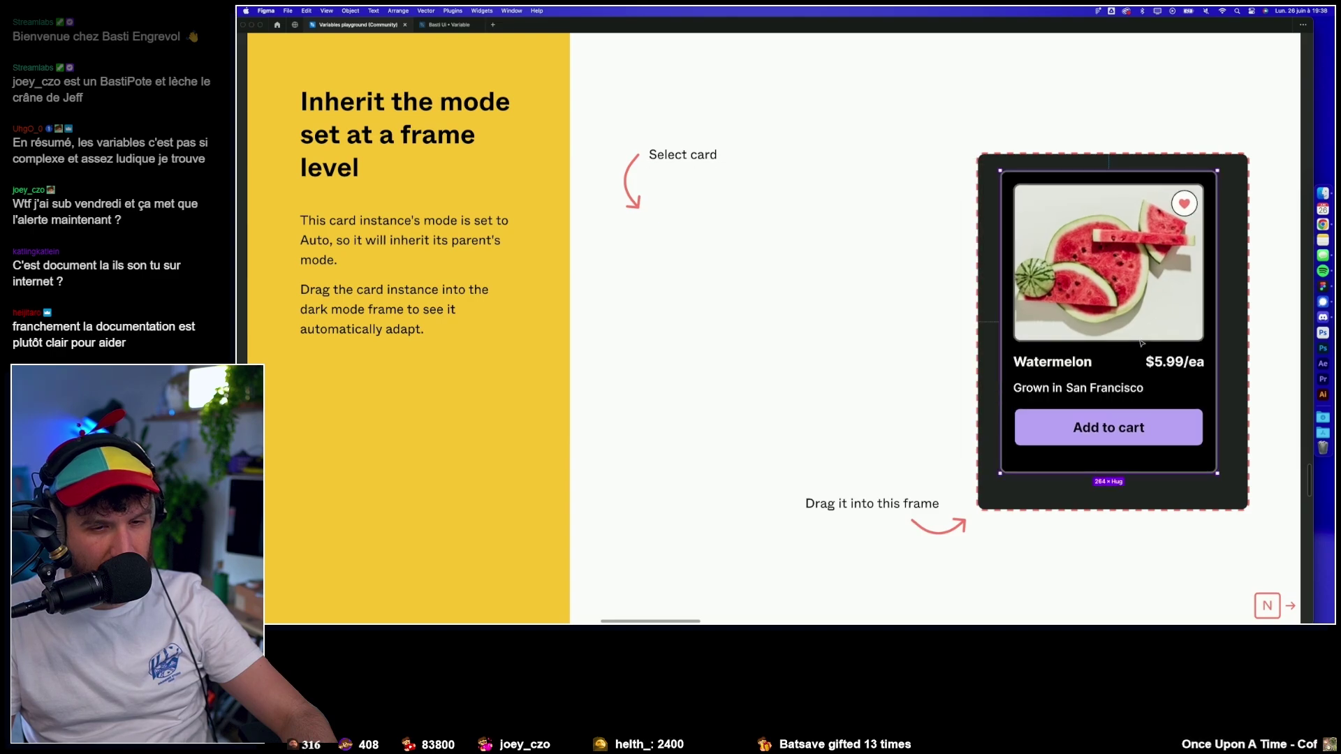
Drop the Hello friend button into the Density change and translation frame, then continue to Additional things to note.
key("n")
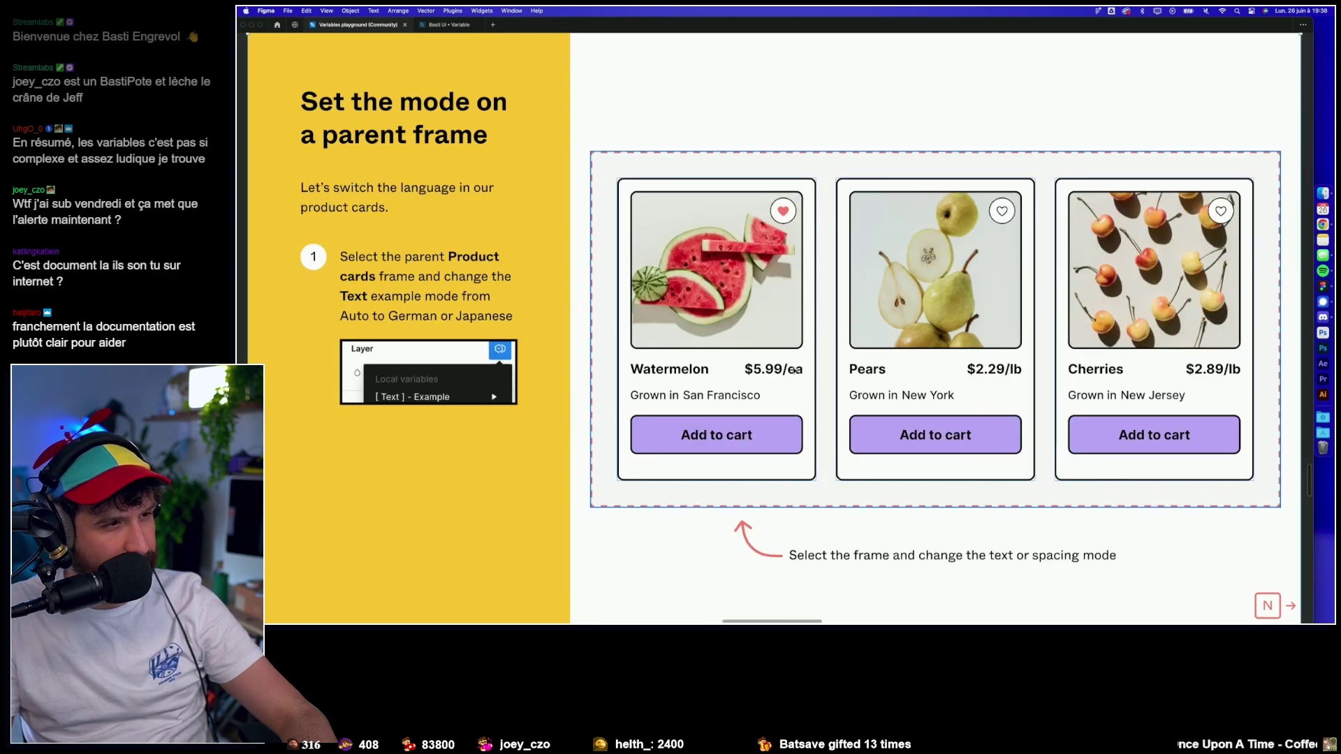
key("n")
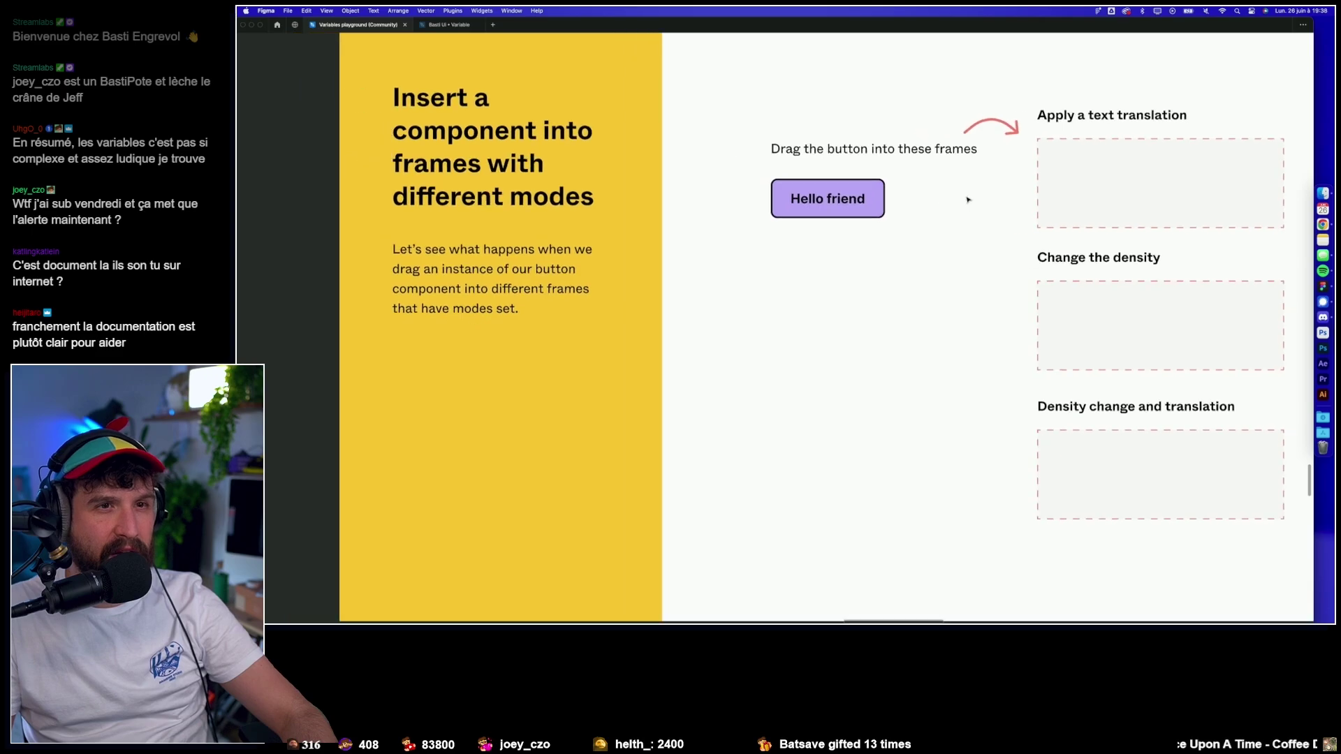
mouse_move(785, 206)
left_mouse_down()
mouse_move(1092, 193)
mouse_move(1092, 490)
left_mouse_up()
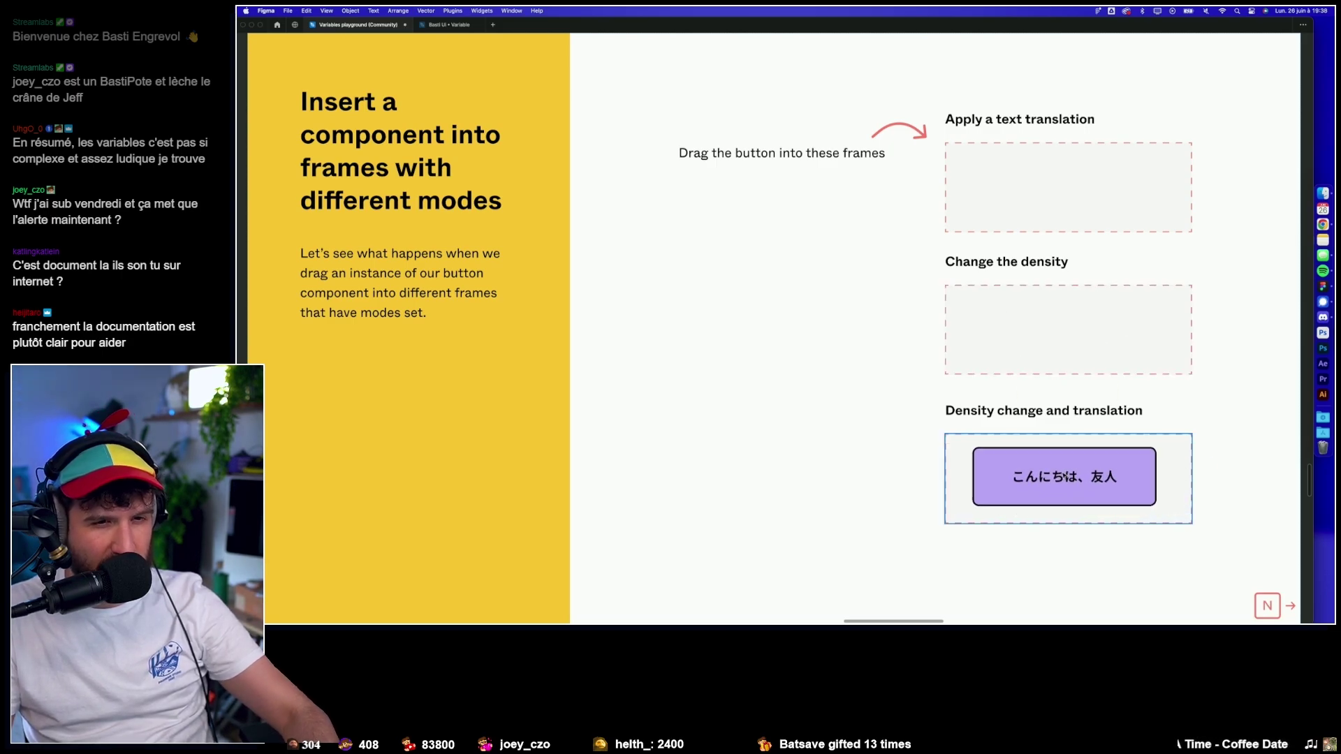
left_click_drag(1092, 491, 1092, 491)
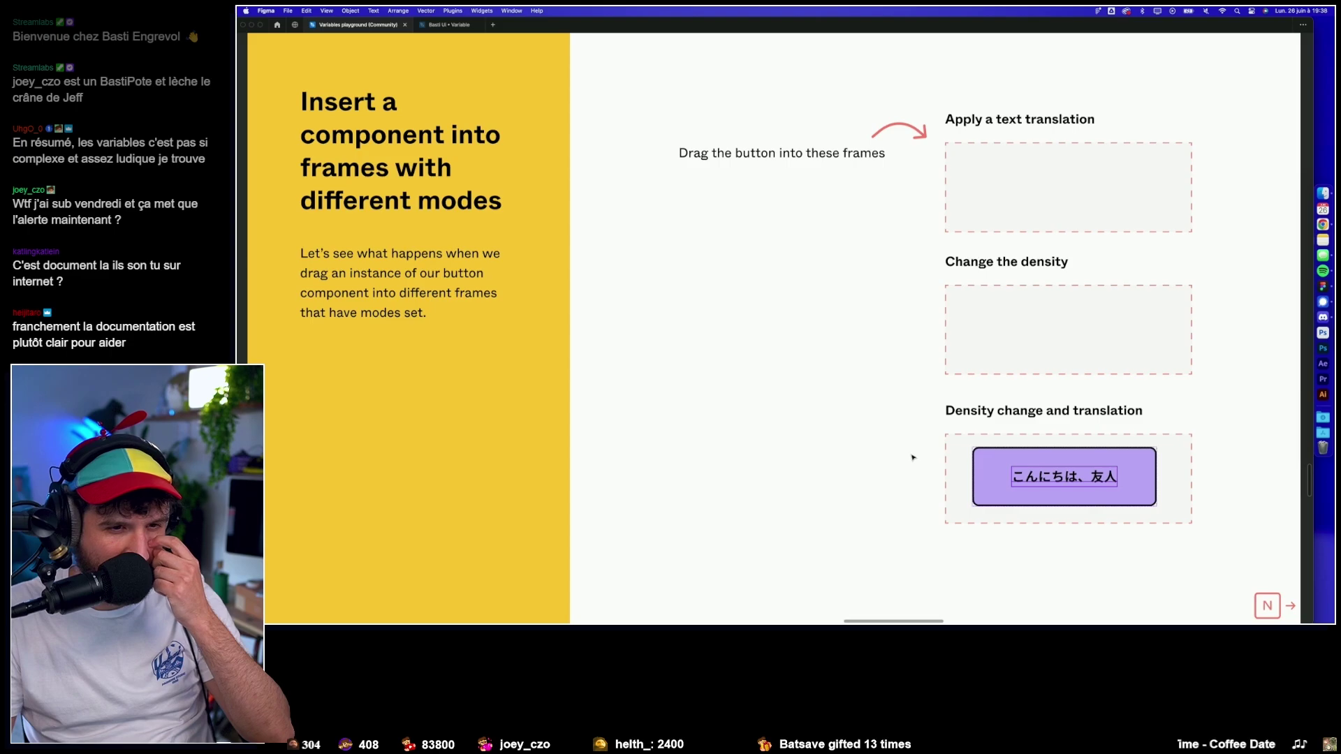
key("n")
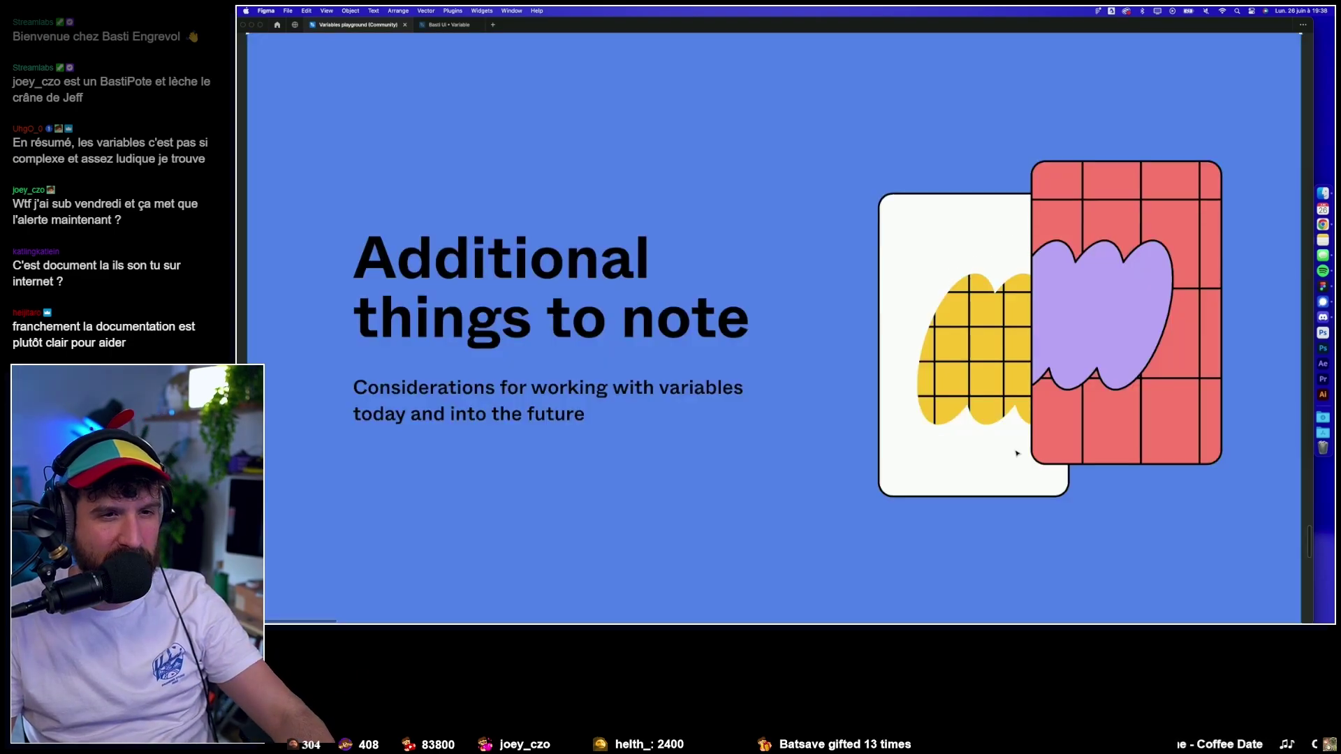
Page through Variables or styles?, Using them together and Back your color styles to Variables resources.
key("n")
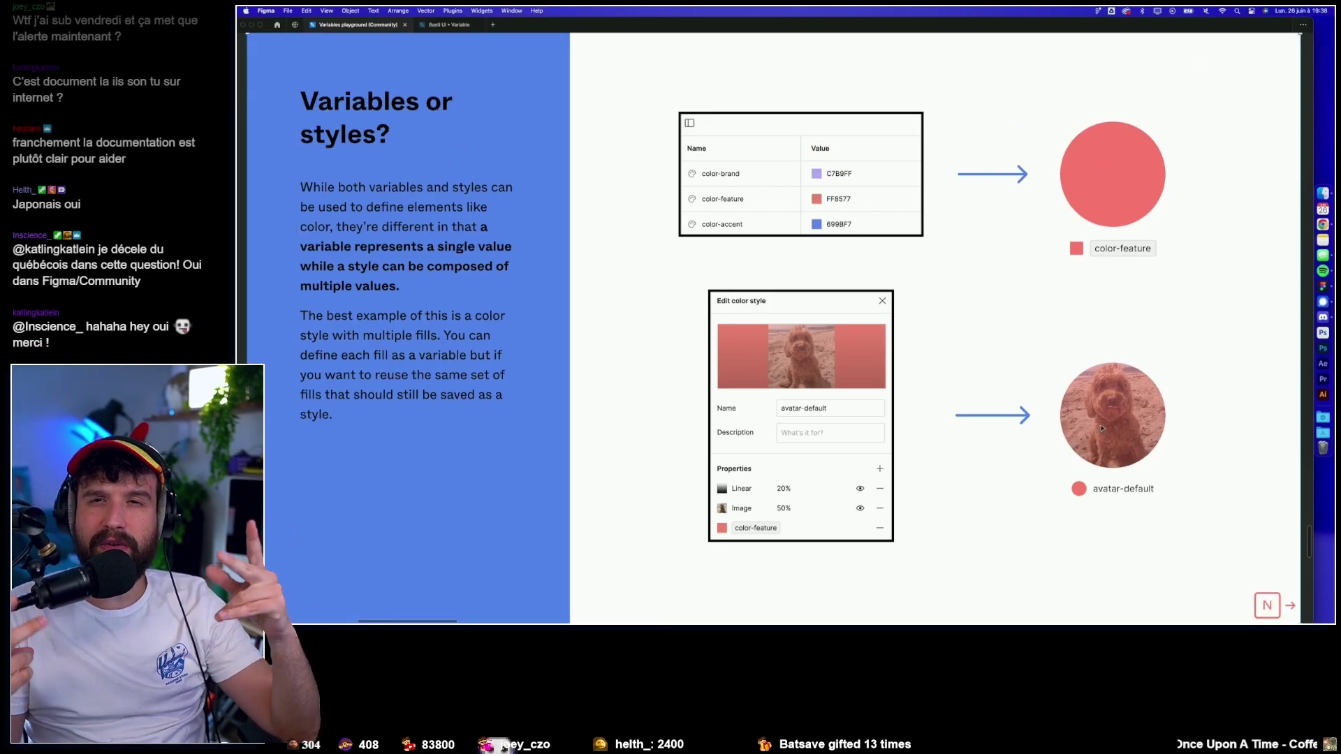
key("Right")
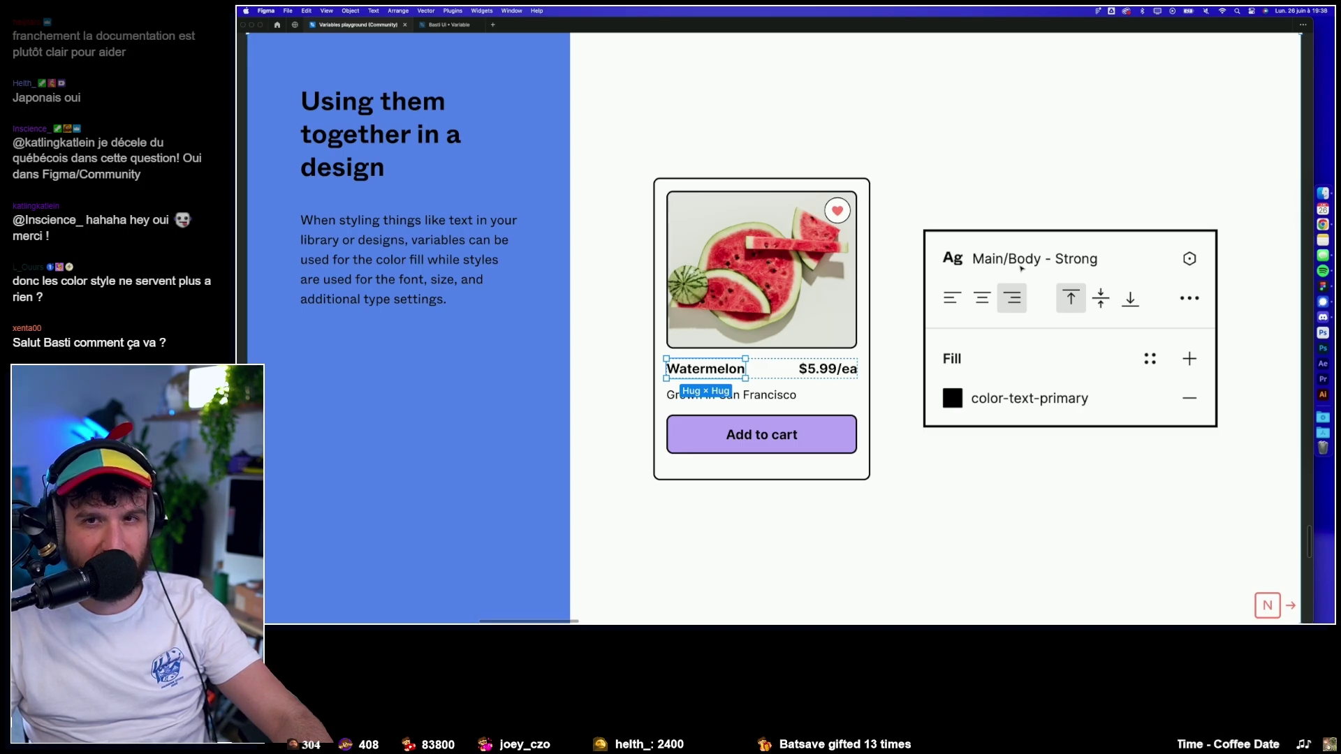
key("Right")
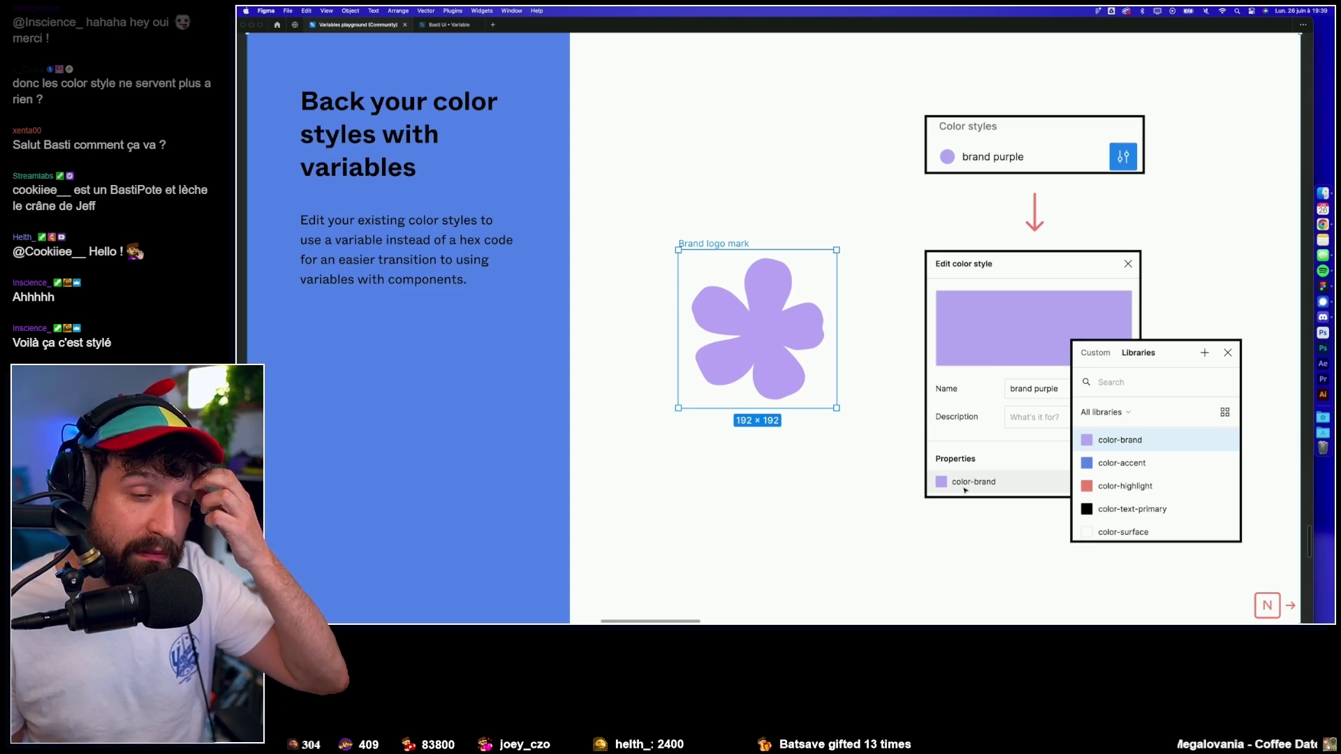
key("Right")
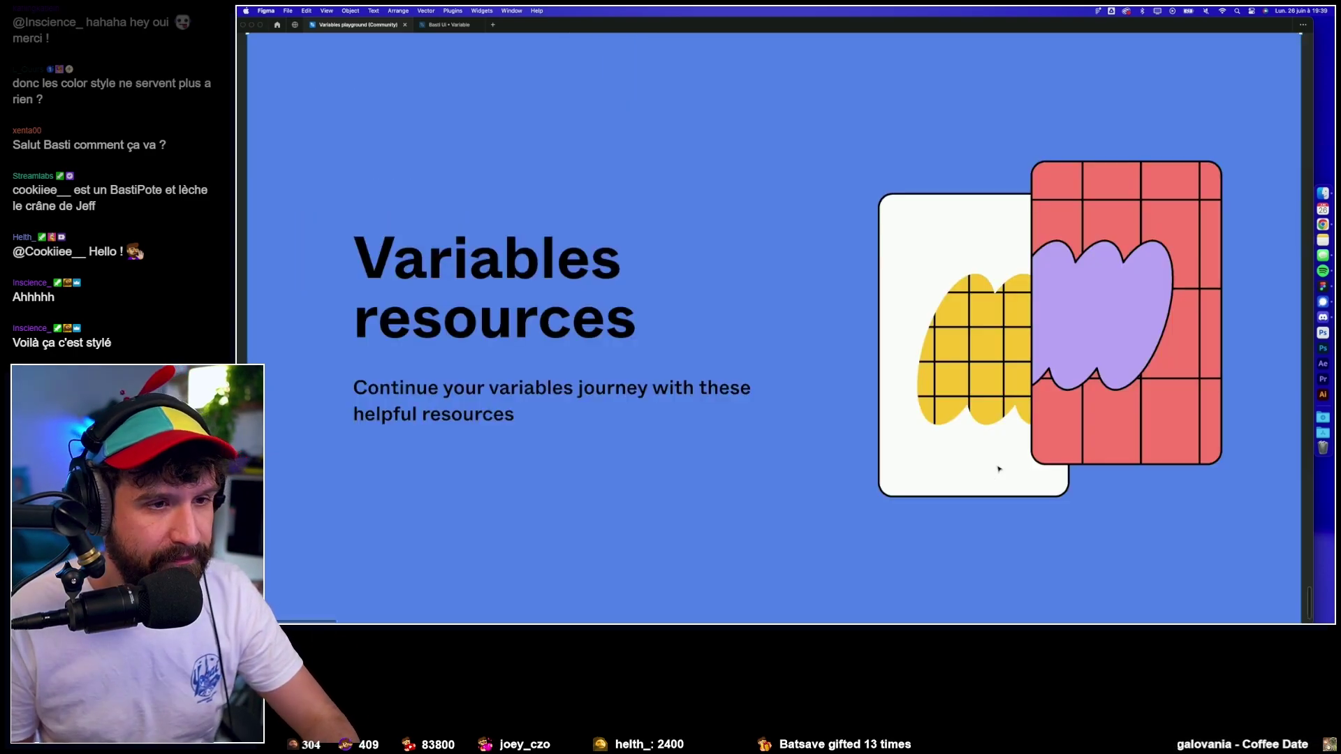
Pass the resource cards and API code alignment slides, looping back to the Contents slide.
key("Right")
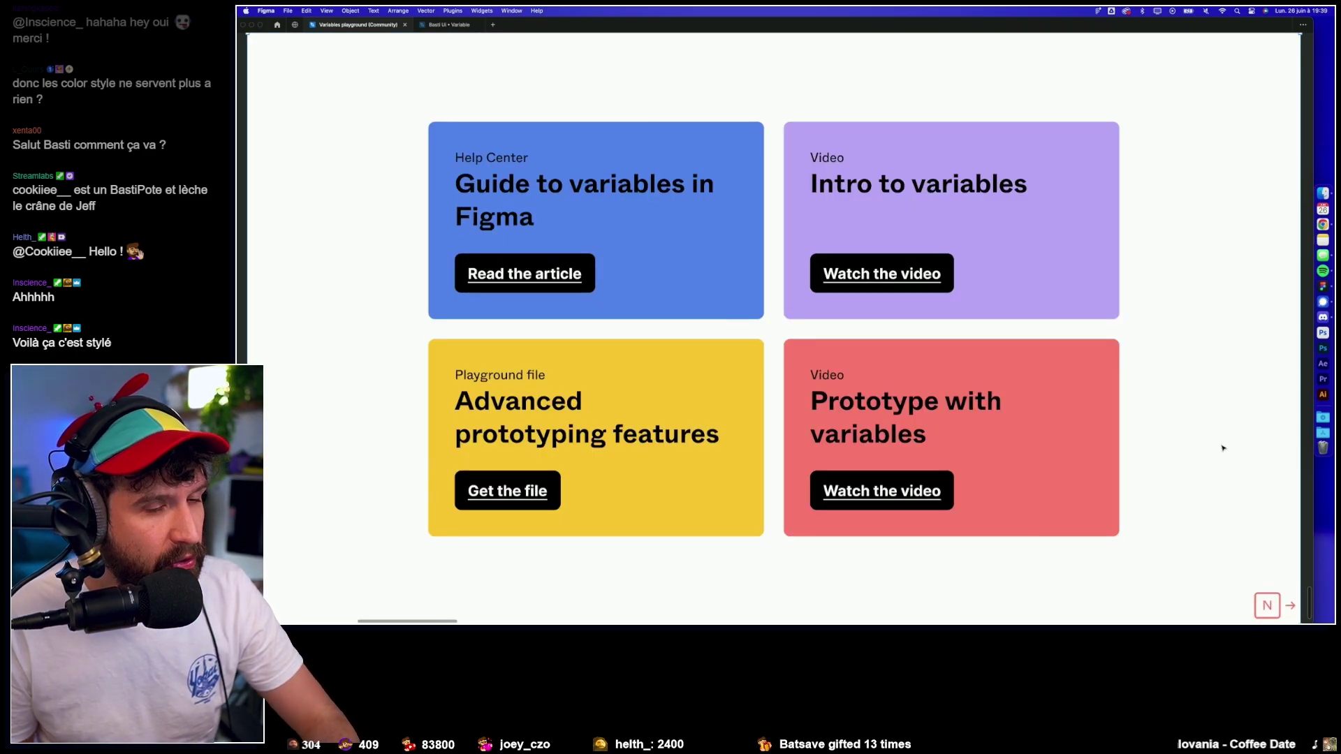
key("Right")
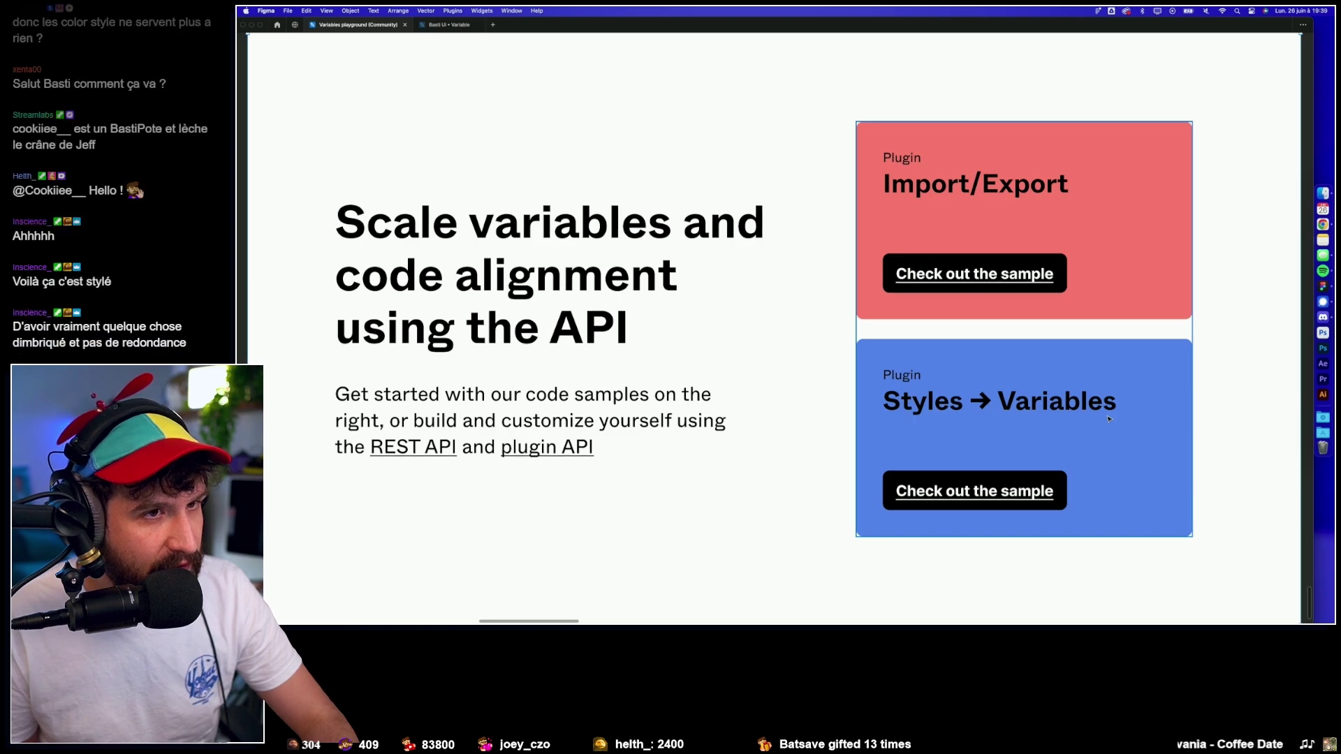
key("Right")
key("Right")
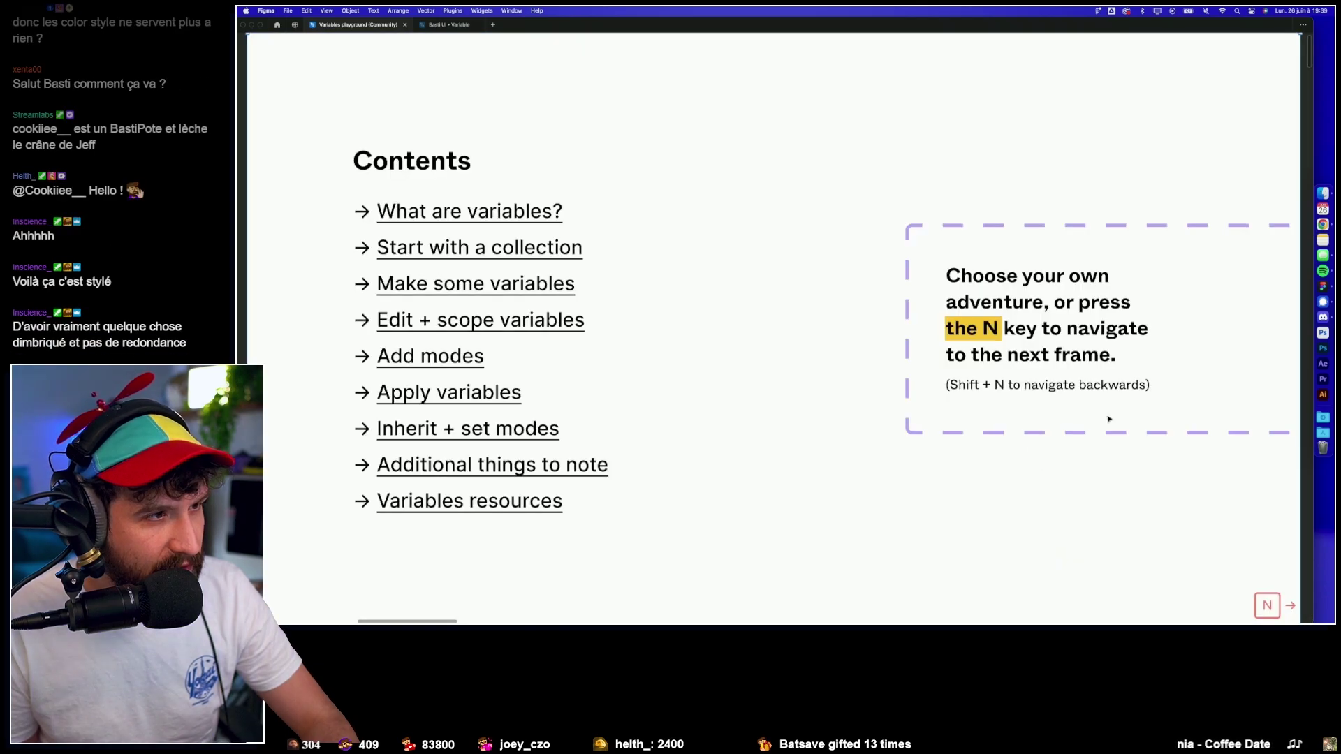
key("Right")
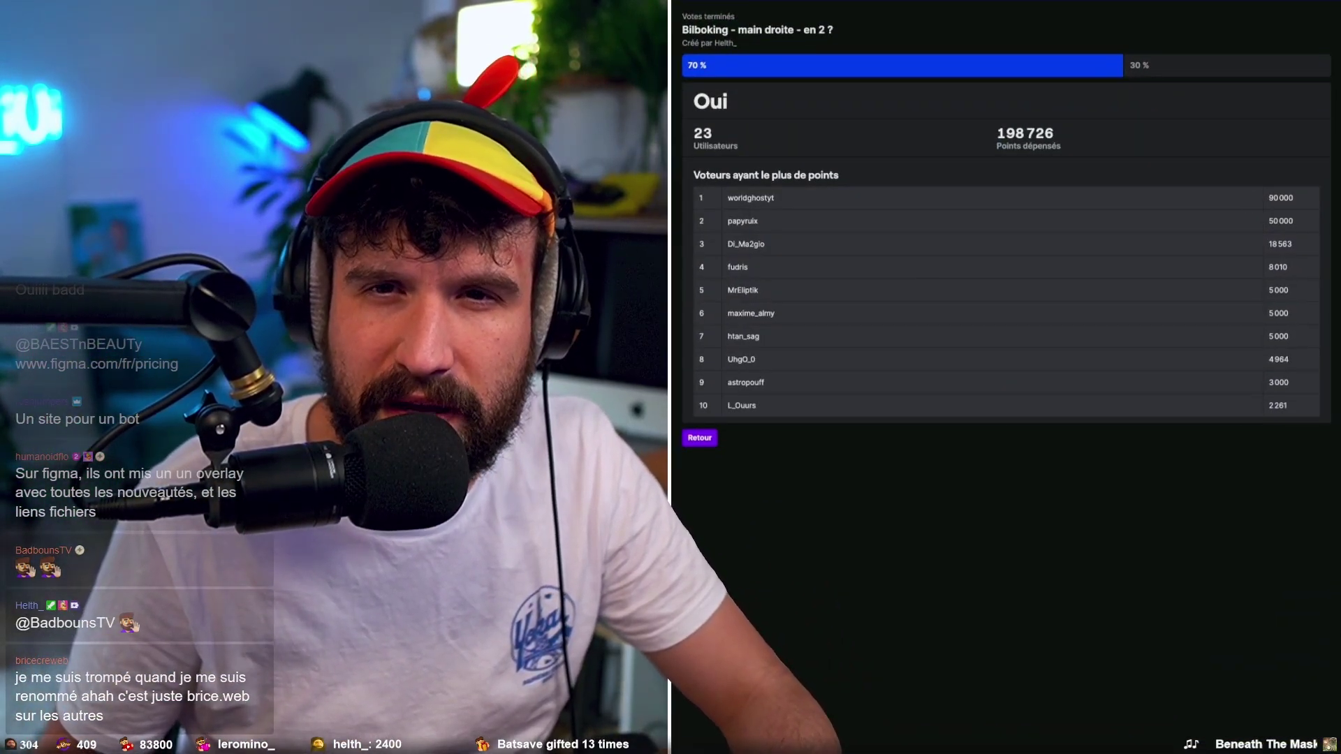
key("ctrl+plus")
key("ctrl+plus")
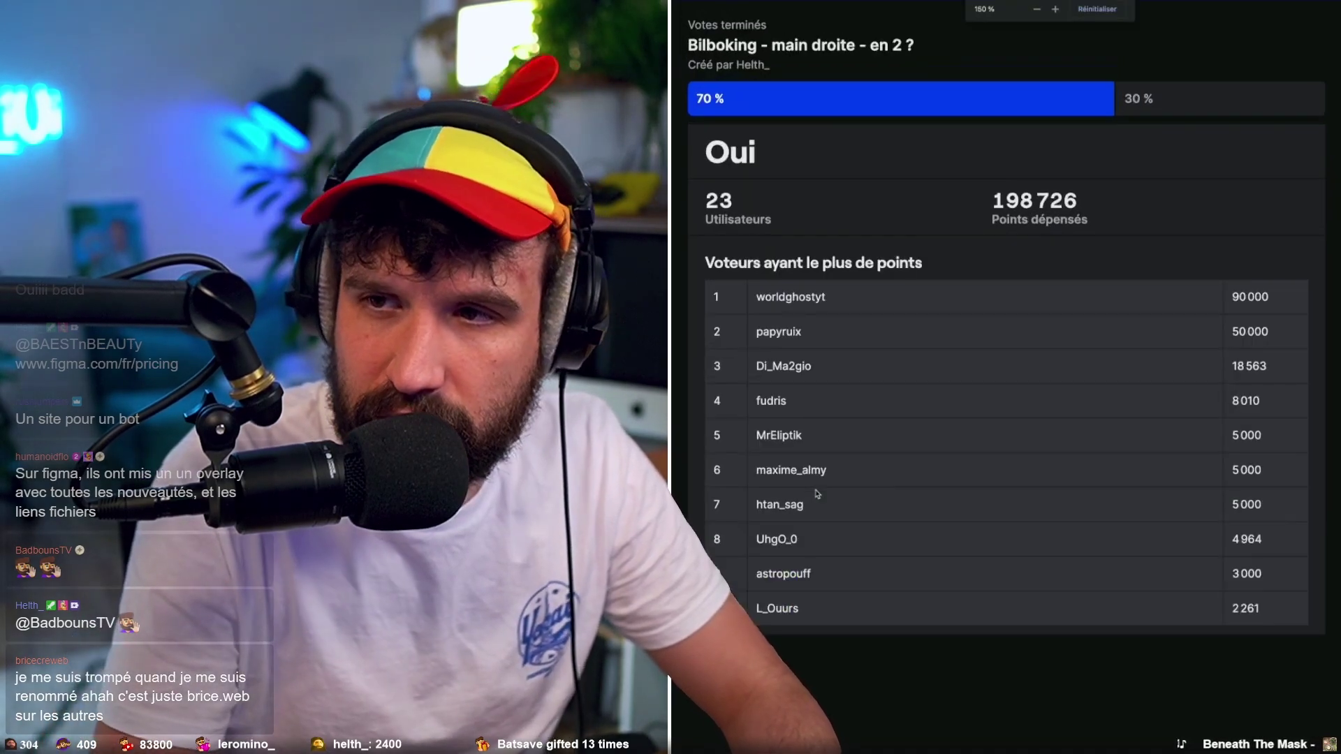
key("ctrl+plus")
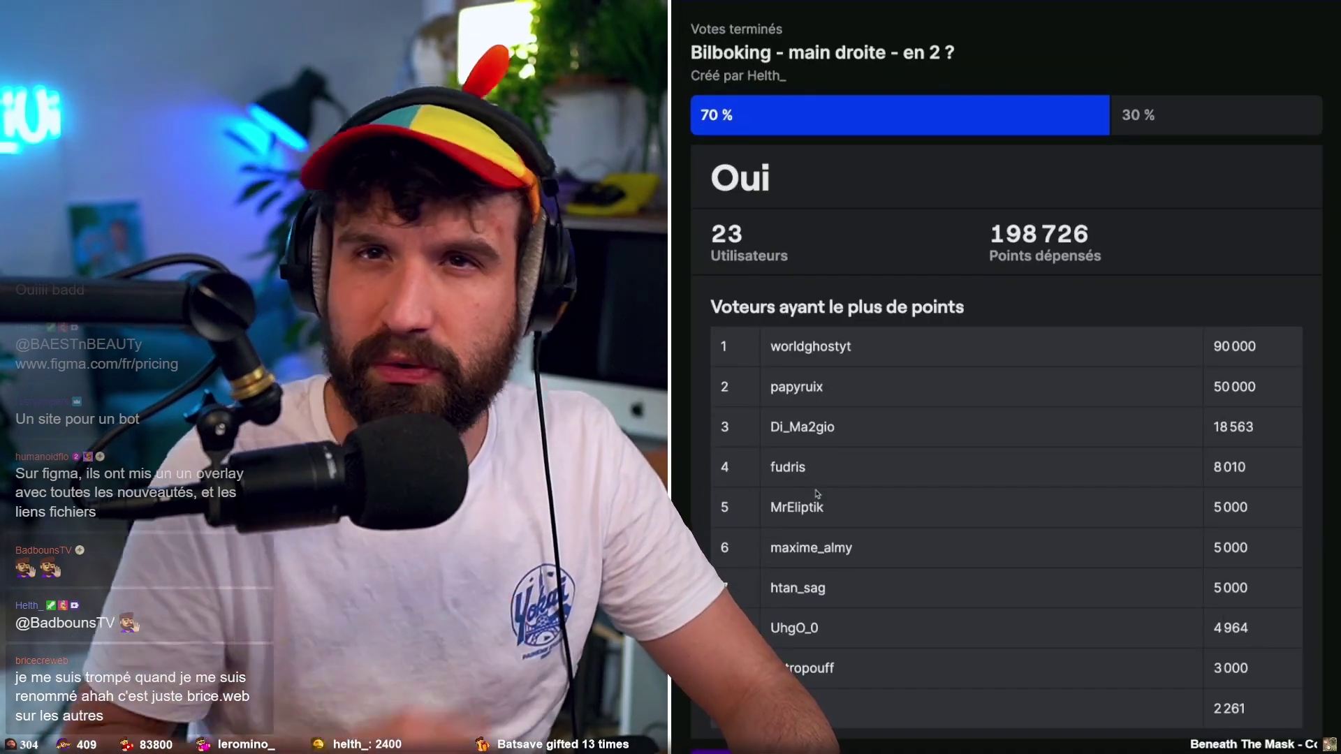
key("ctrl+minus")
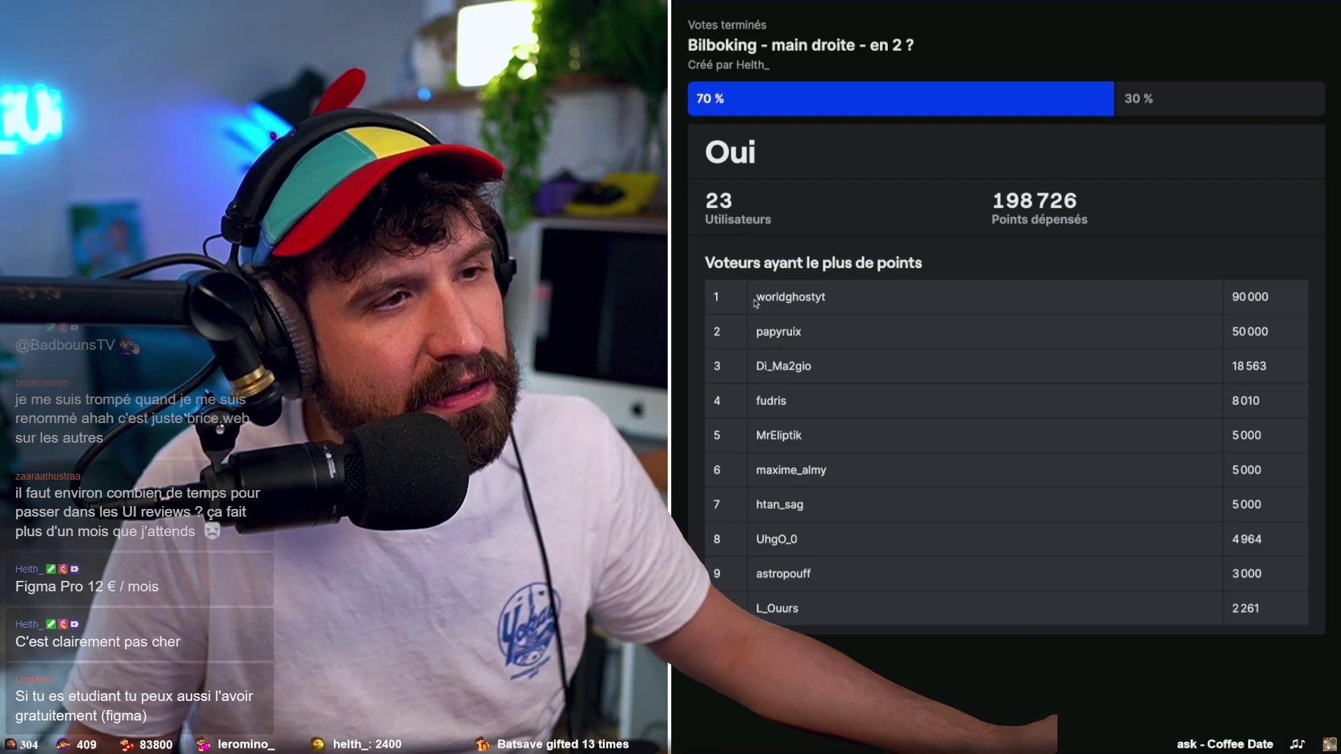
left_click(1208, 101)
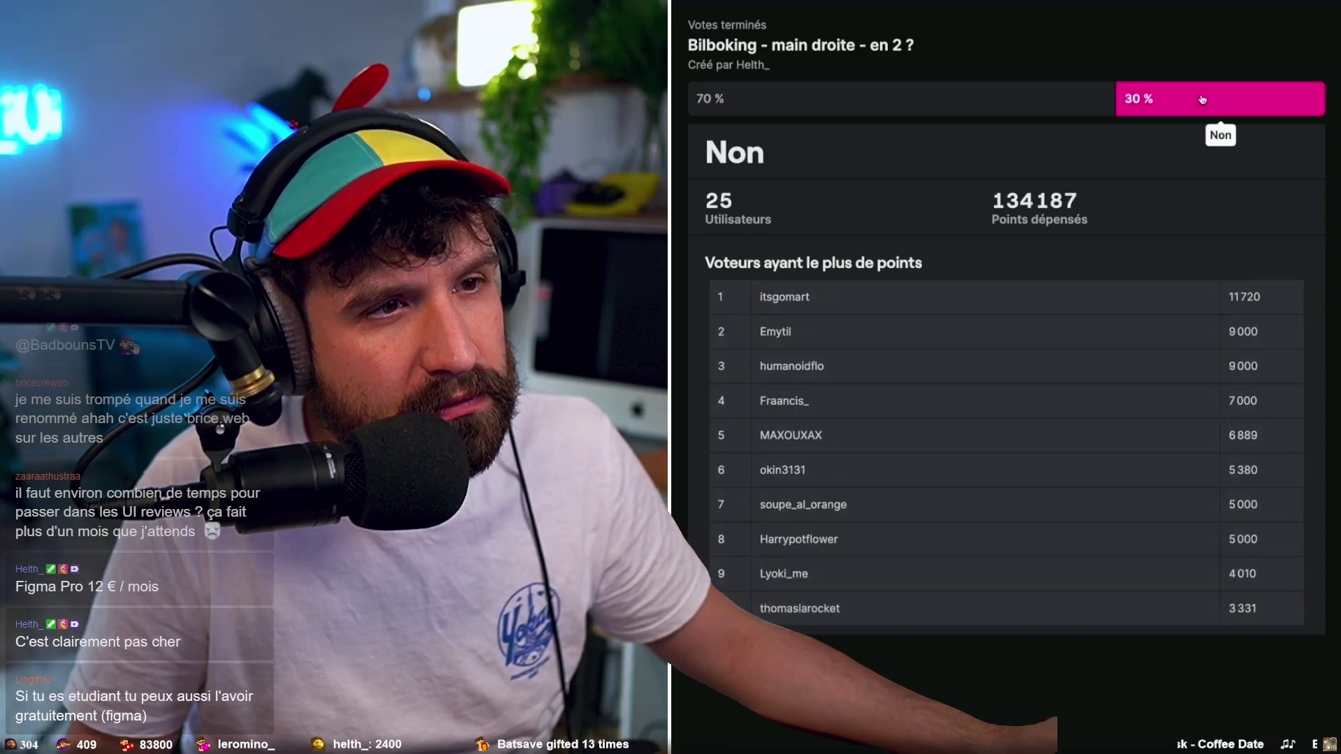
left_click(1062, 106)
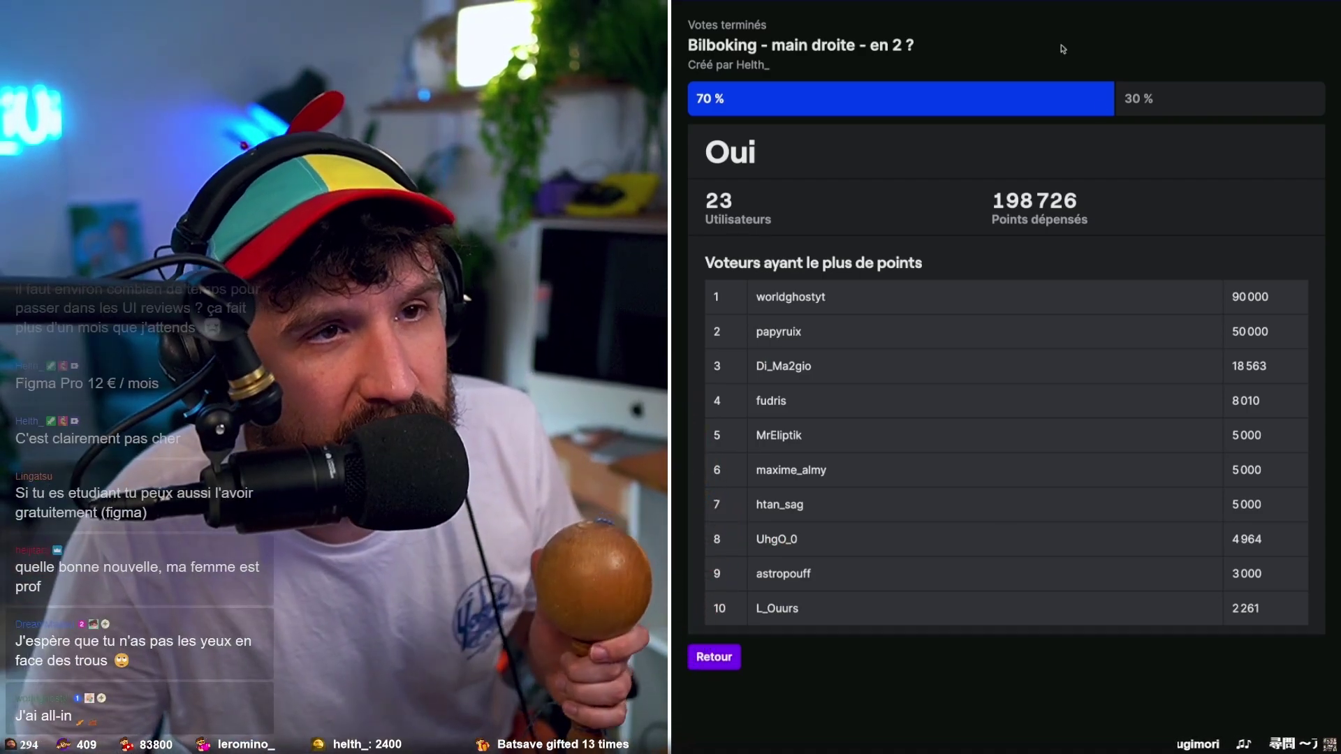
left_click(1161, 99)
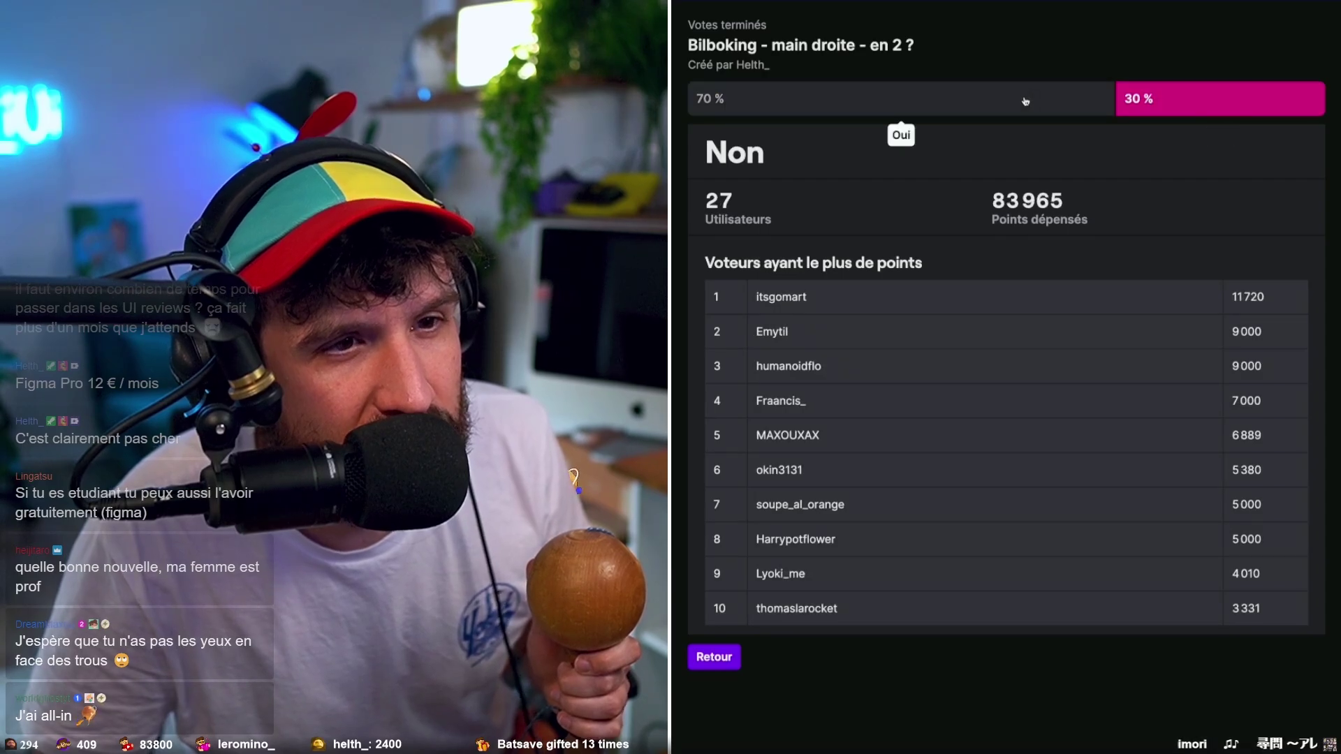
left_click(1025, 101)
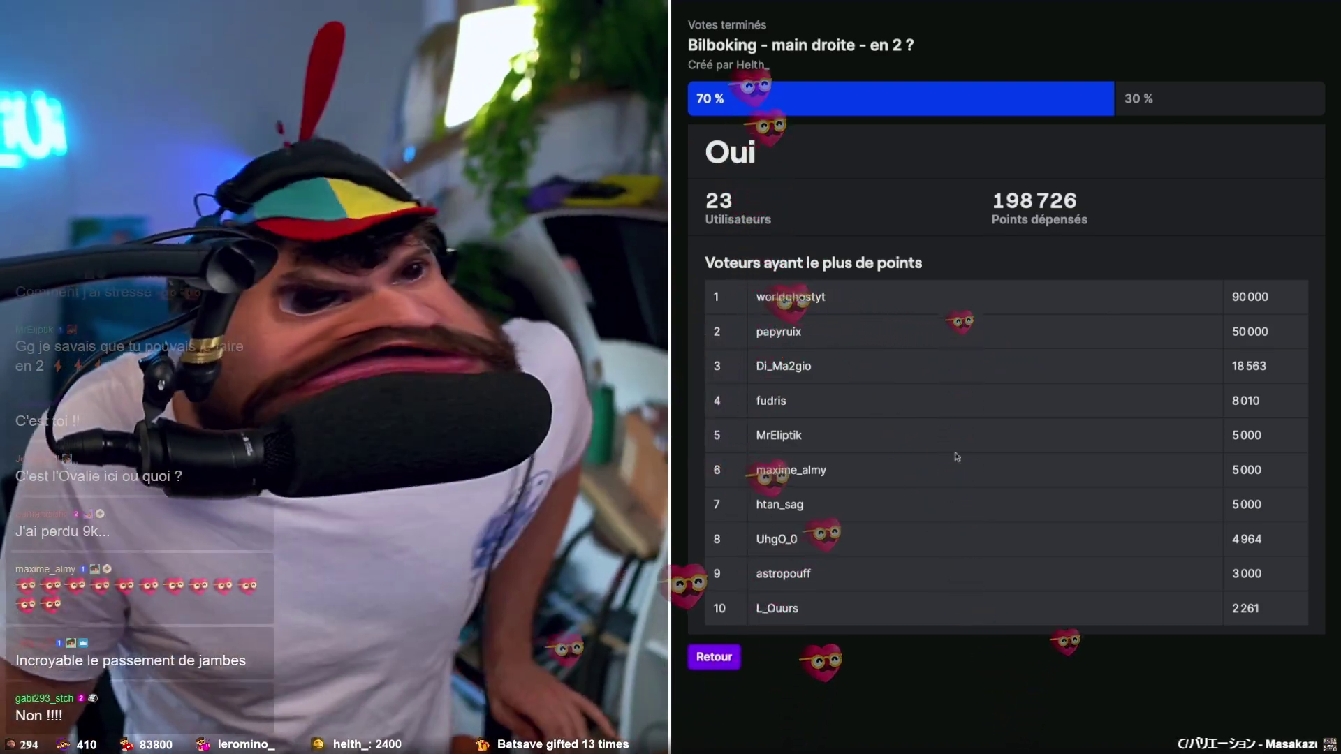
End the Bilboking prediction from the management overview, choosing Oui as the winning answer.
left_click(690, 663)
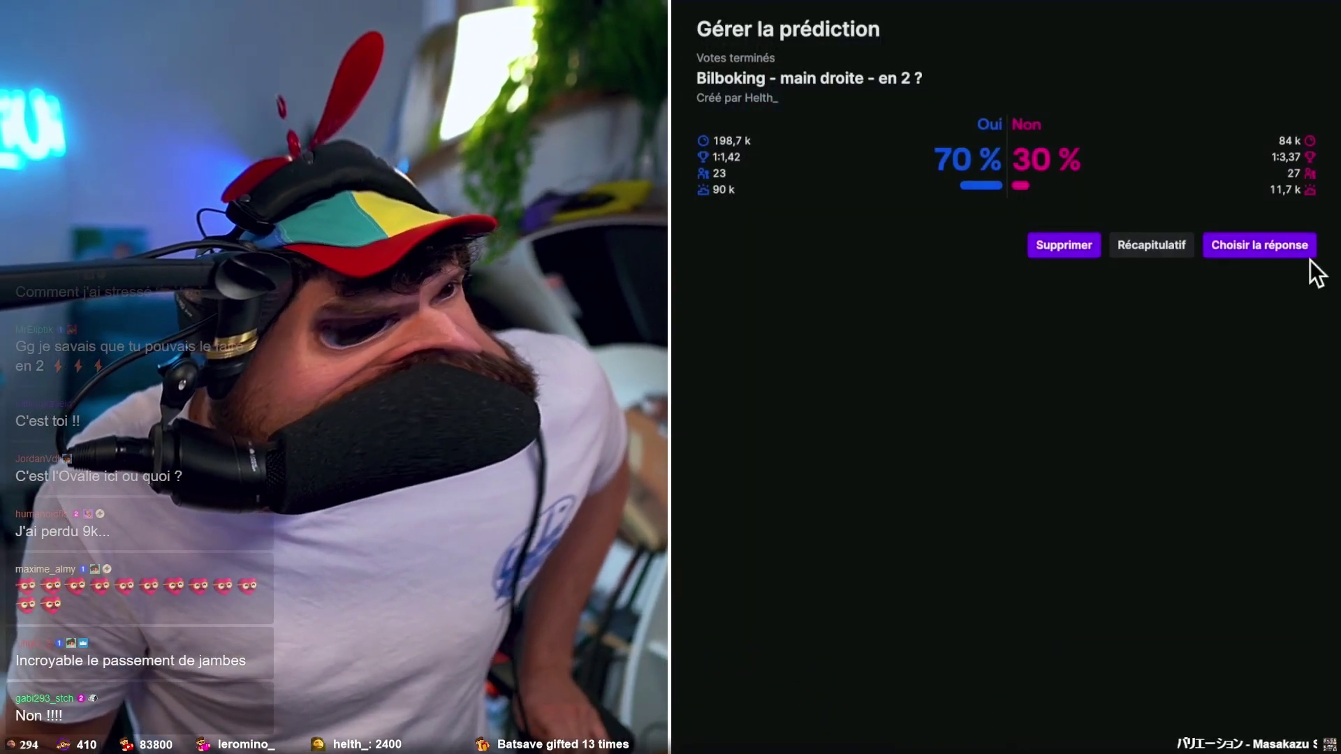
left_click(1306, 251)
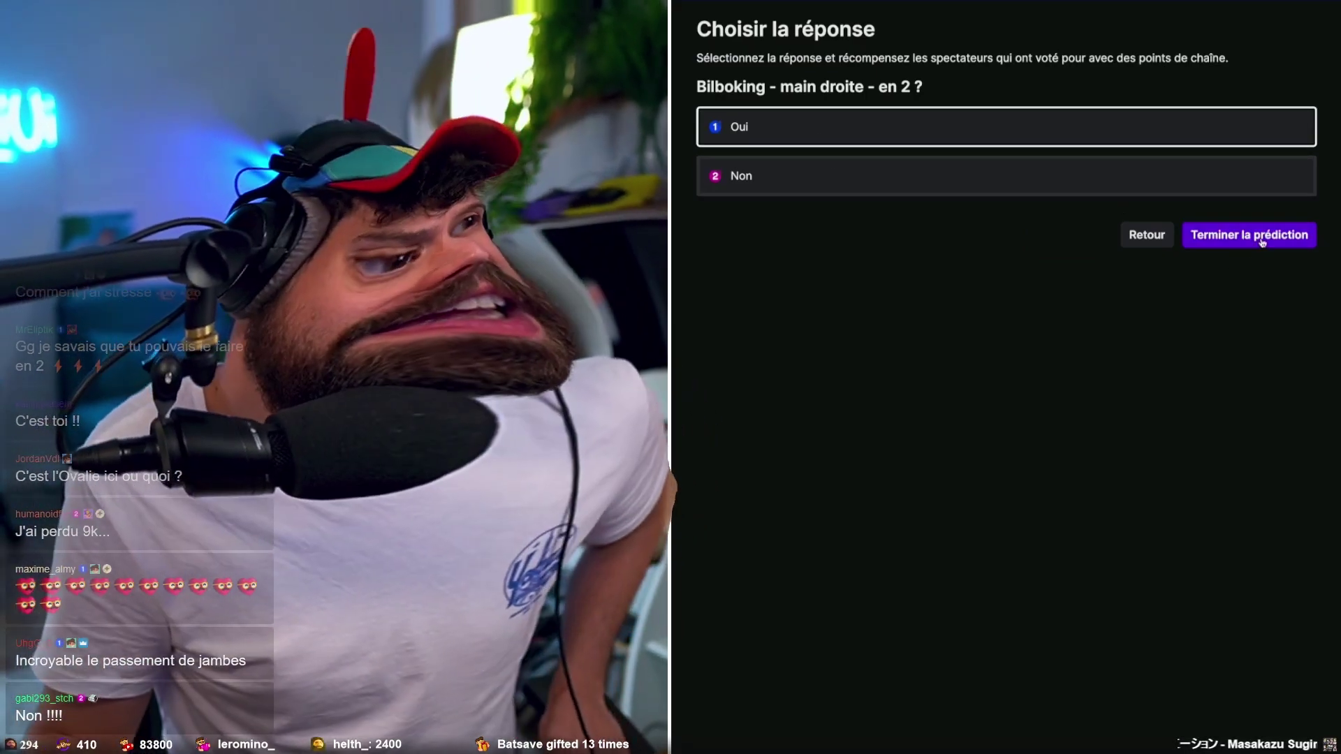
left_click(1261, 237)
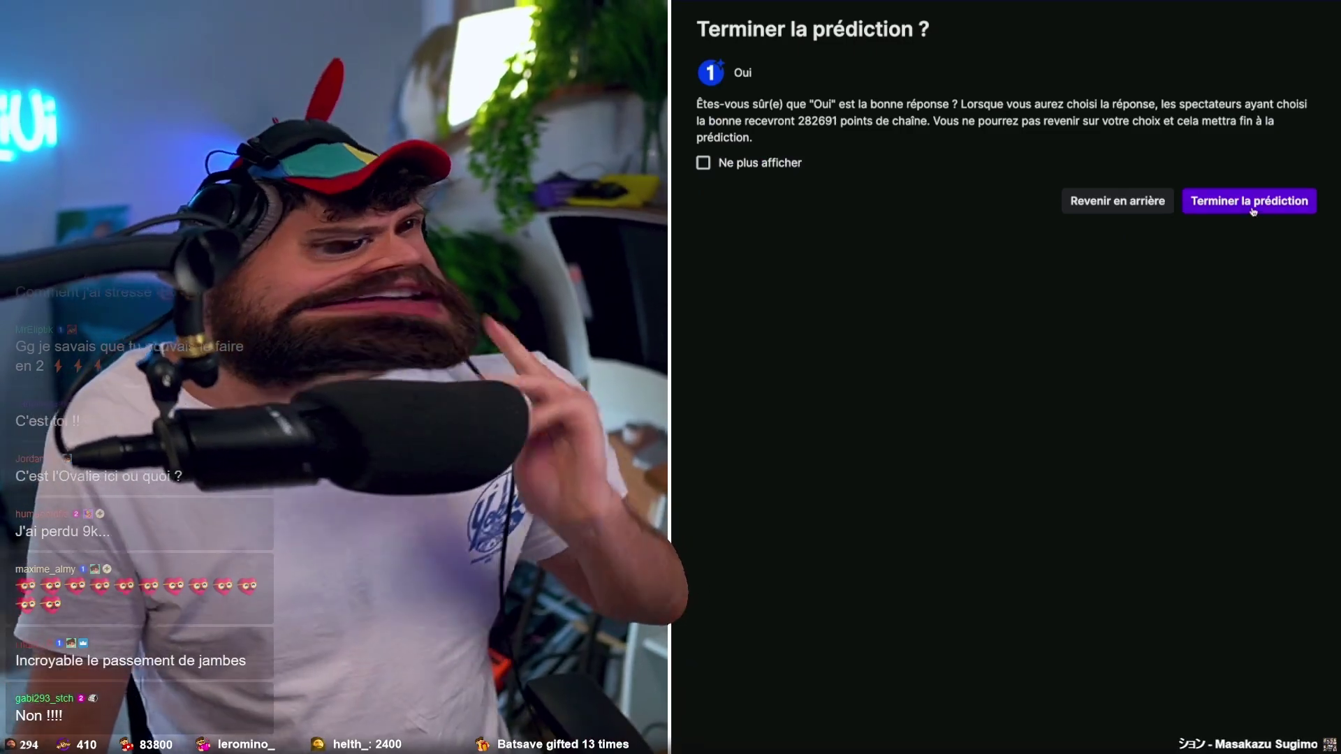